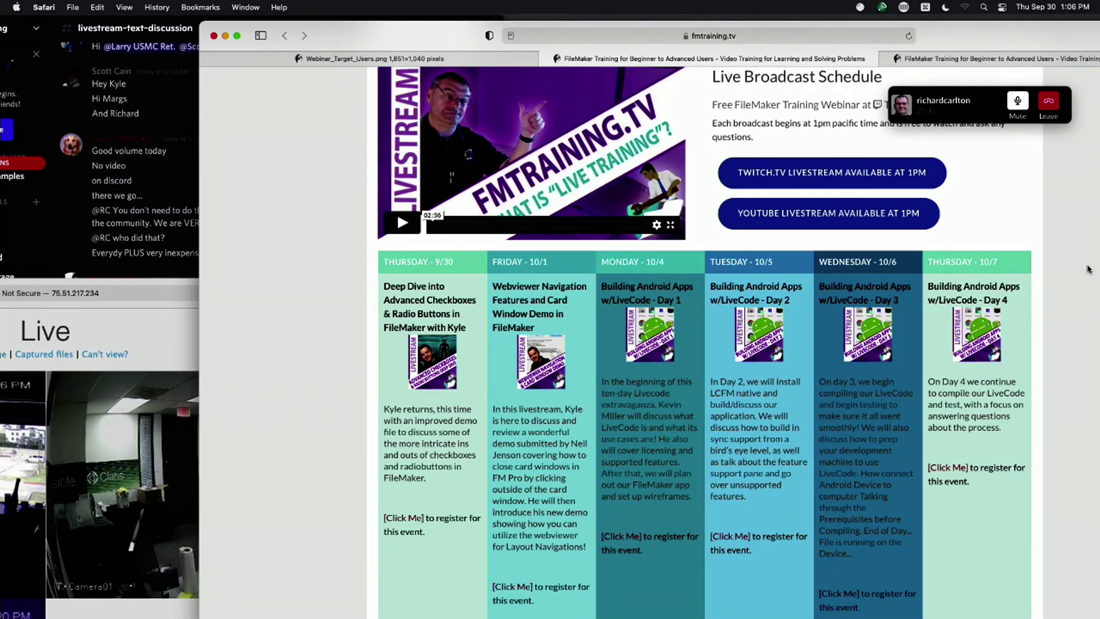
# - Reposition the live camera window so the presenter's feed shows beside the training site, with the training site in front
pyautogui.click(180, 332)
pyautogui.moveTo(375, 289); pyautogui.dragTo(177, 290)
pyautogui.click(310, 155)
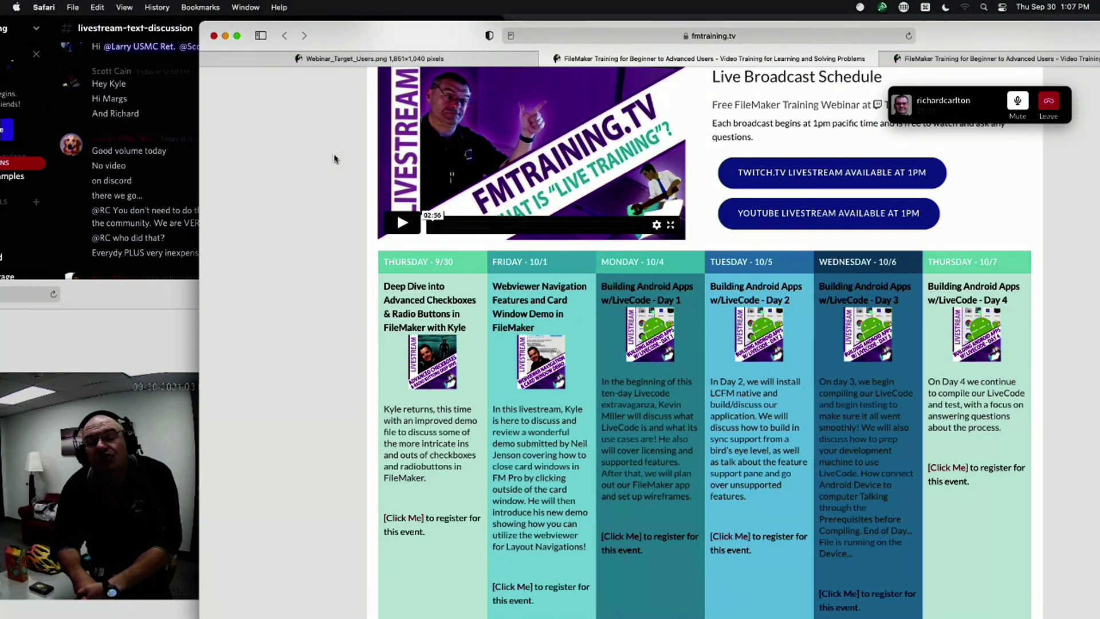
# - Show the Bundles section of the FMTraining.TV site
pyautogui.scroll(3, 471, 146)
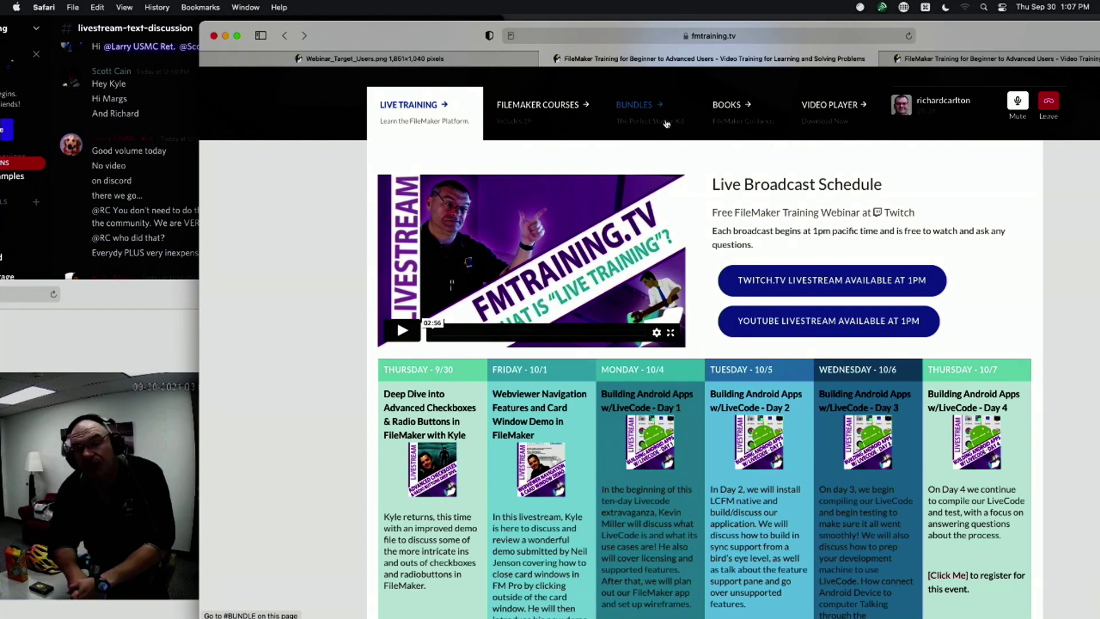
pyautogui.click(658, 129)
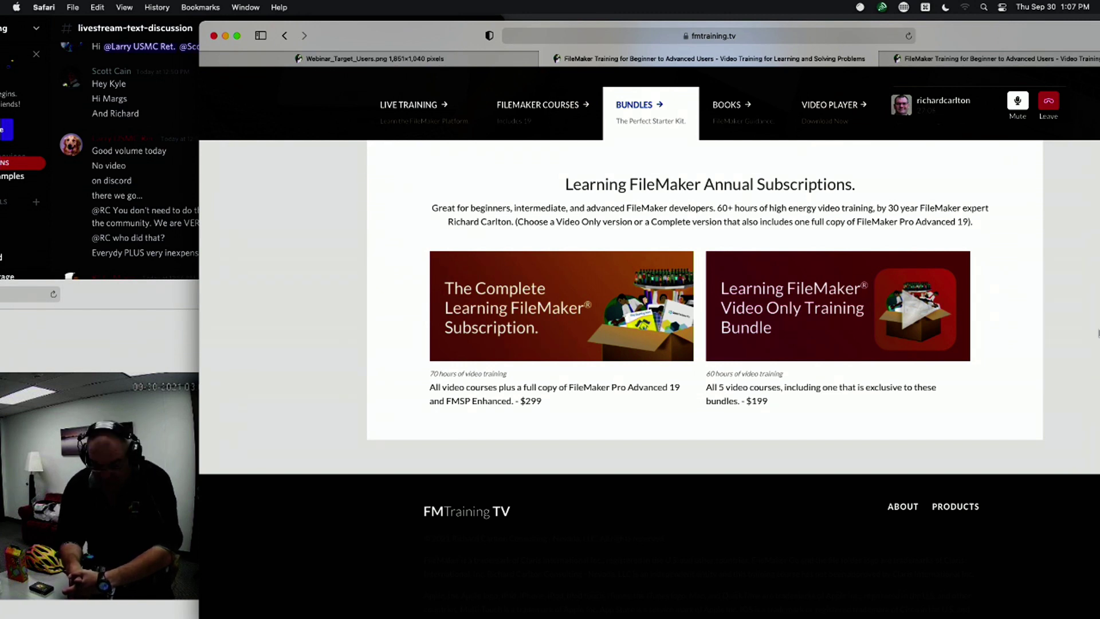
# - Clear the training site and live camera windows away and enlarge the Slack call window to fill the screen
pyautogui.moveTo(363, 27); pyautogui.dragTo(321, 466)
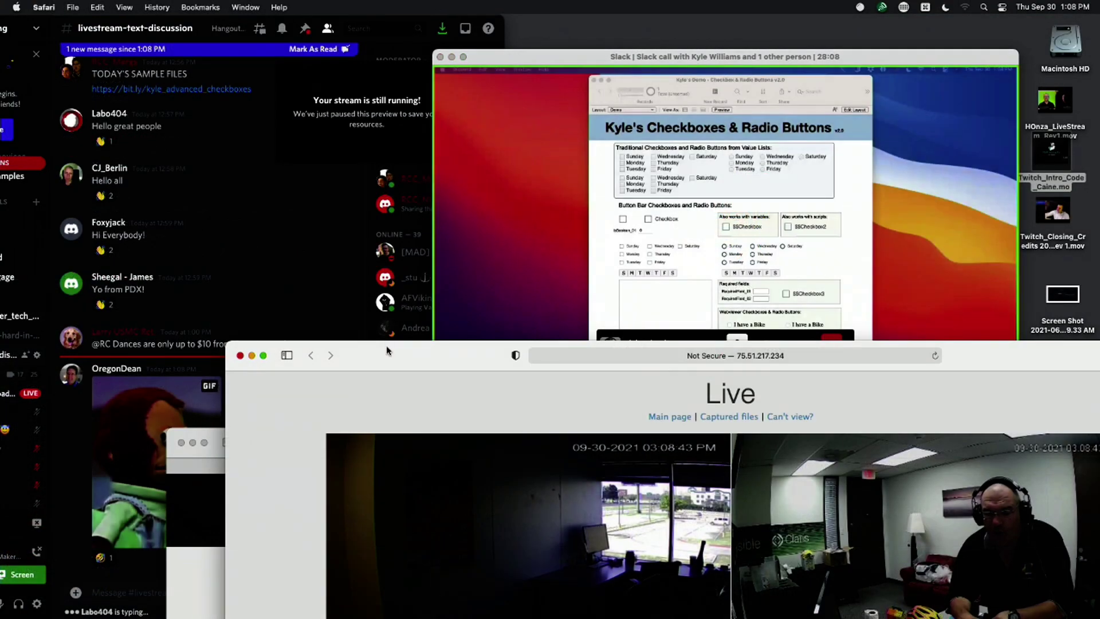
pyautogui.moveTo(387, 351); pyautogui.dragTo(365, 408)
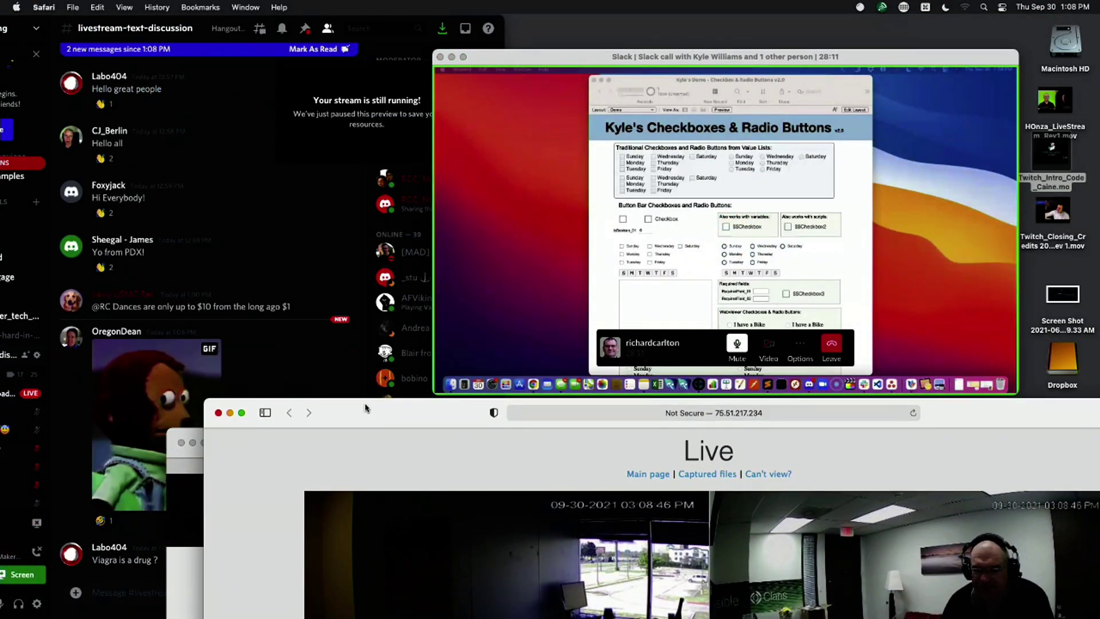
pyautogui.click(219, 413)
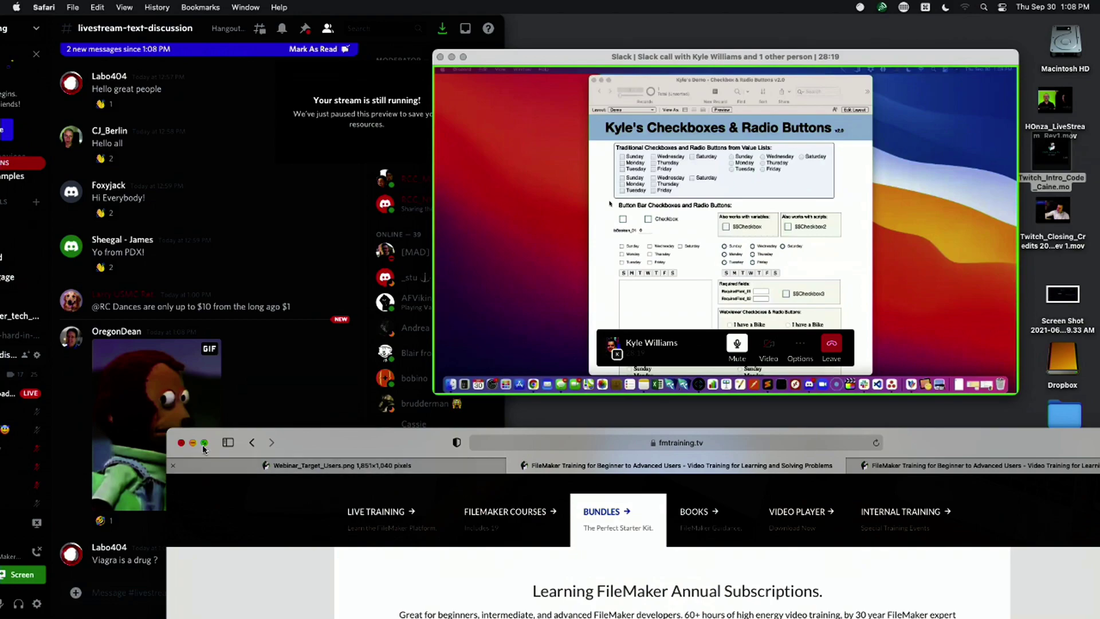
pyautogui.click(181, 443)
pyautogui.click(463, 57)
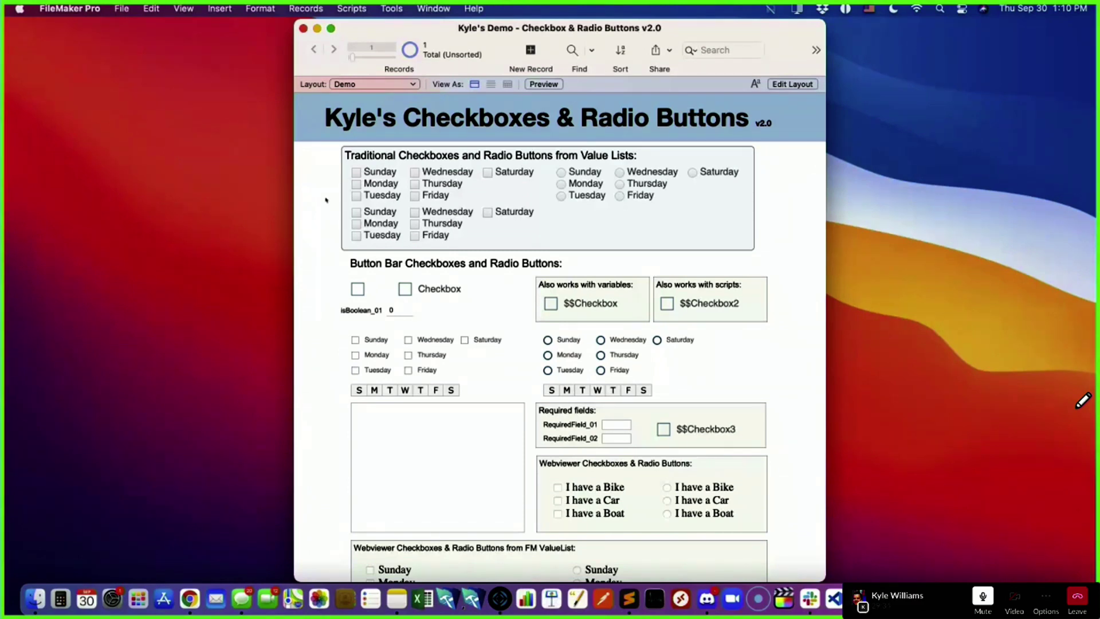
# - In the first traditional checkbox set, check Sunday, Monday, Thursday and Friday, clear Sunday, and check Sunday and Tuesday
pyautogui.click(373, 173)
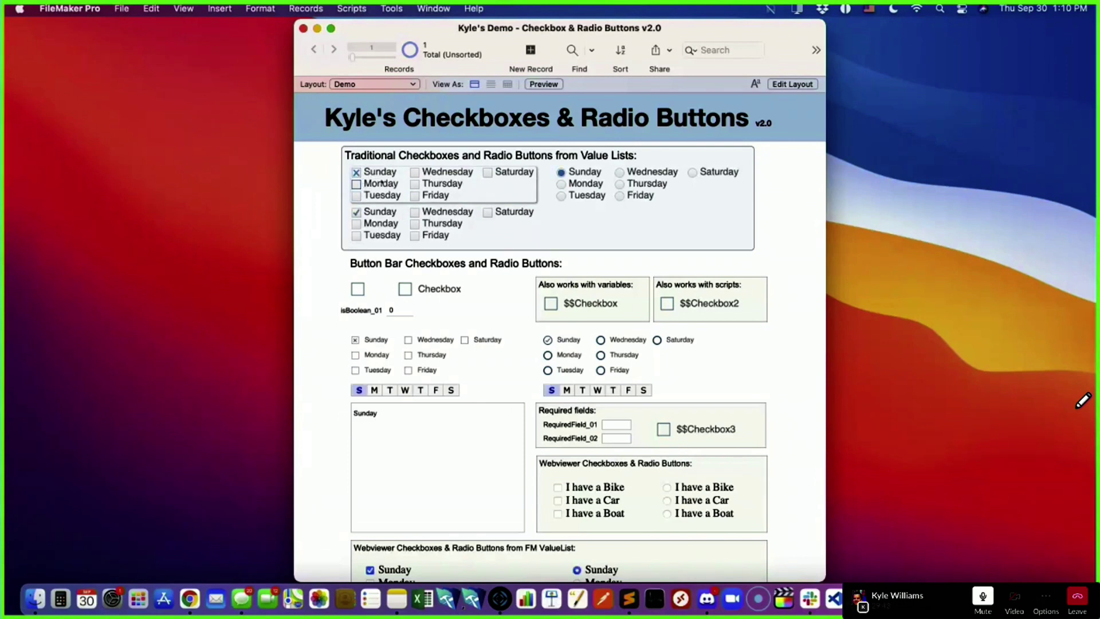
pyautogui.click(369, 183)
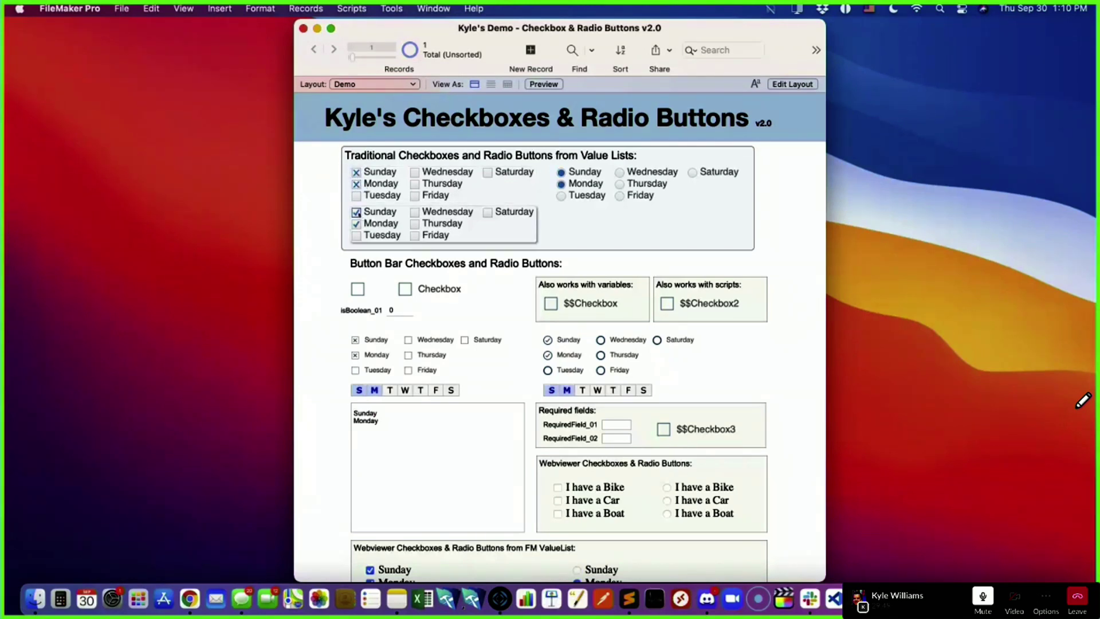
pyautogui.click(439, 184)
pyautogui.click(435, 196)
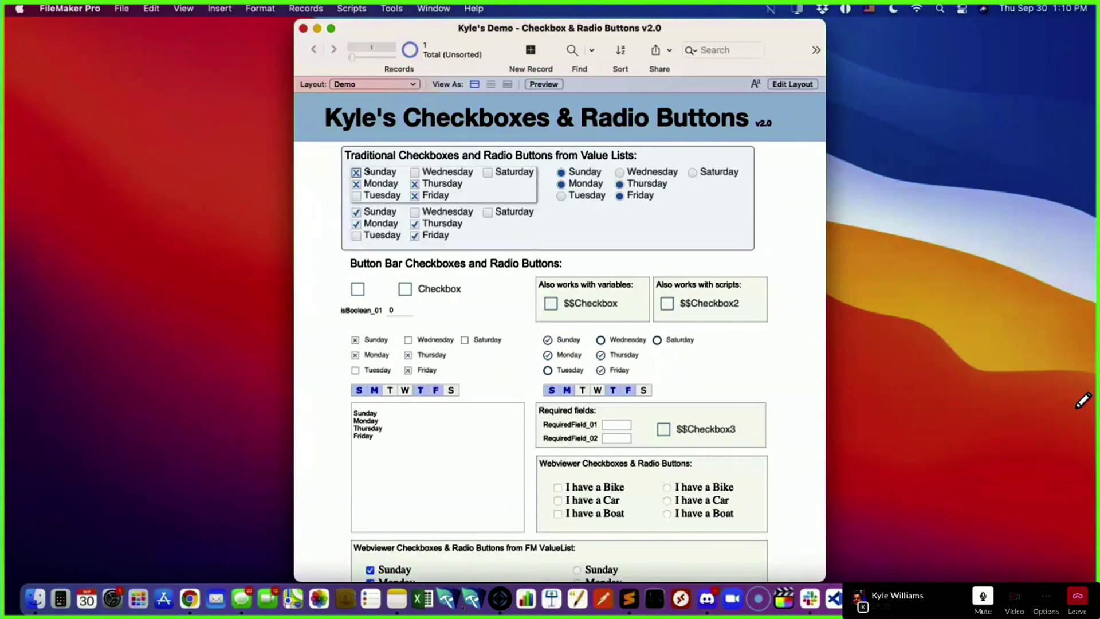
pyautogui.click(380, 172)
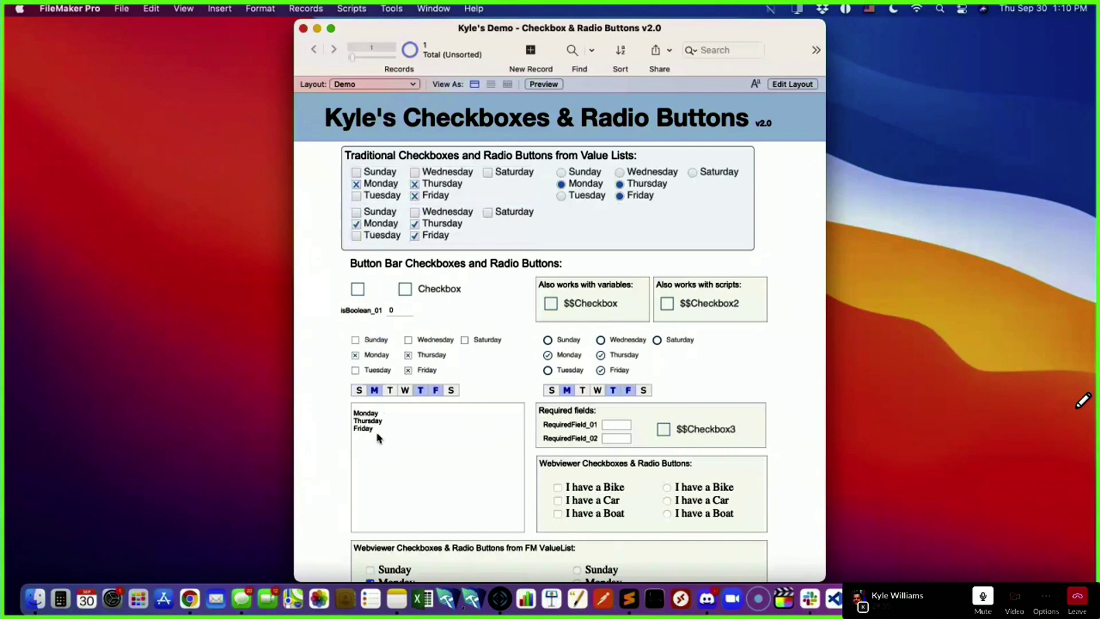
pyautogui.click(364, 175)
pyautogui.click(364, 196)
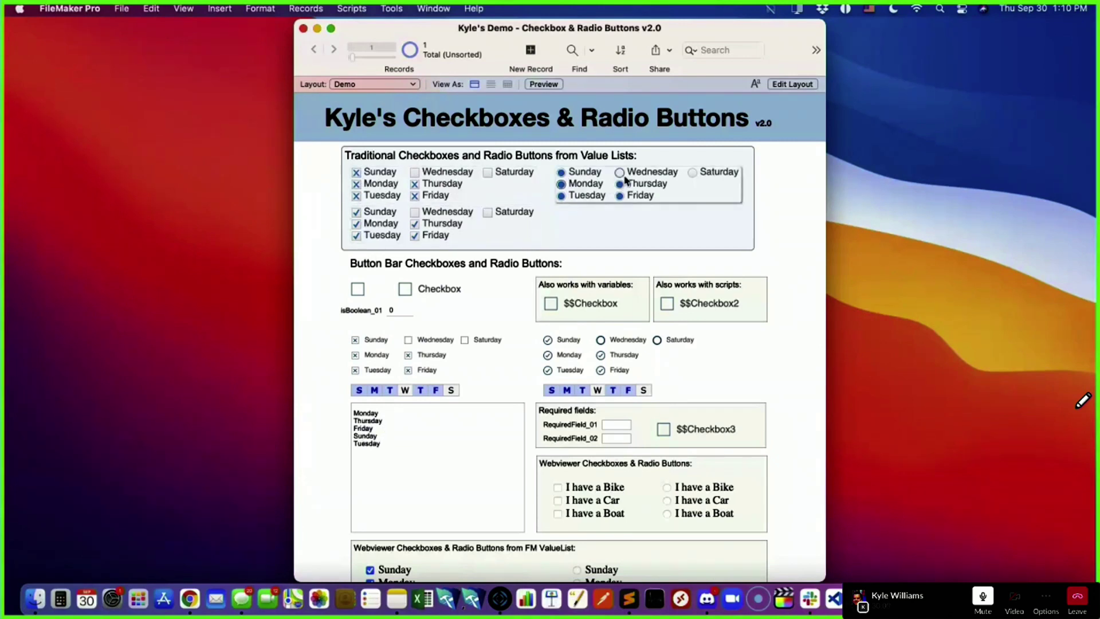
# - Choose Sunday in the traditional radio button set and check Monday and Tuesday in the first checkbox set
pyautogui.click(569, 174)
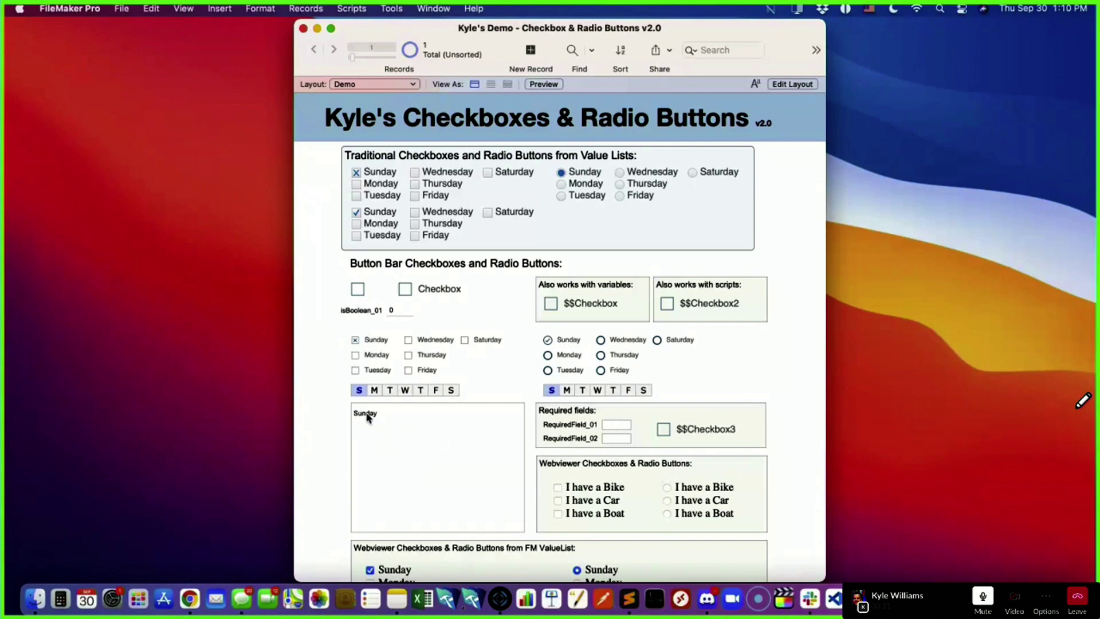
pyautogui.click(363, 184)
pyautogui.click(373, 194)
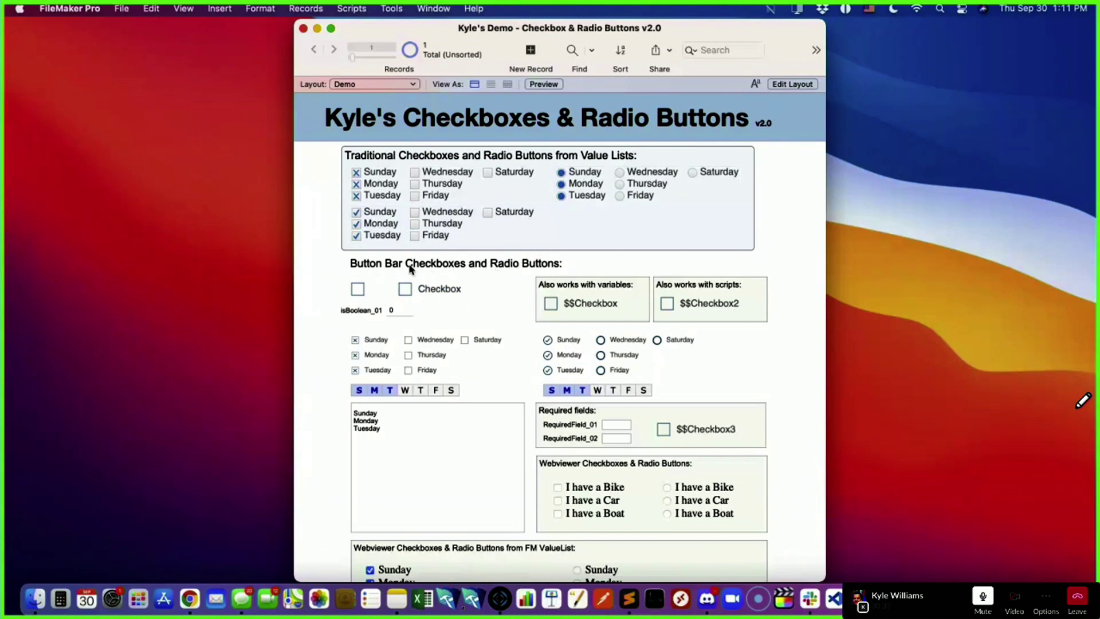
# - Toggle the unlabelled and labelled button bar checkboxes for isBoolean_01 repeatedly, ending with both checked
pyautogui.click(357, 289)
pyautogui.click(357, 291)
pyautogui.click(361, 293)
pyautogui.click(360, 294)
pyautogui.click(360, 295)
pyautogui.click(360, 294)
pyautogui.click(425, 295)
pyautogui.click(455, 294)
pyautogui.click(449, 295)
pyautogui.click(447, 295)
pyautogui.click(450, 294)
pyautogui.click(453, 295)
pyautogui.click(454, 294)
pyautogui.click(446, 215)
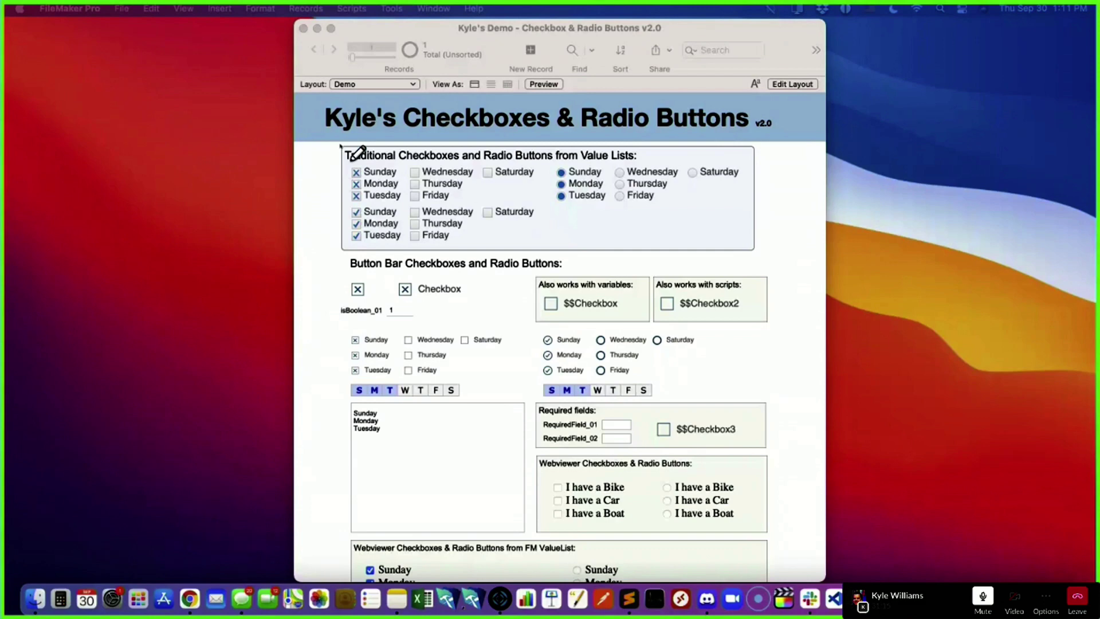
# - Magnify the demo layout and widen its window to fit the full layout width
pyautogui.click(431, 29)
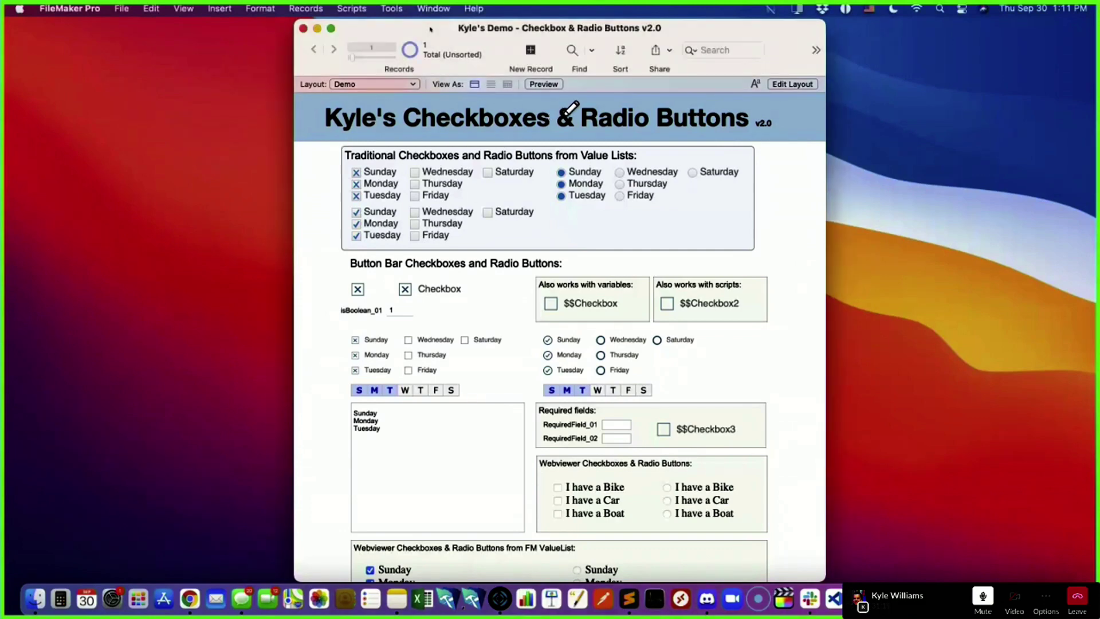
pyautogui.press('super+plus')
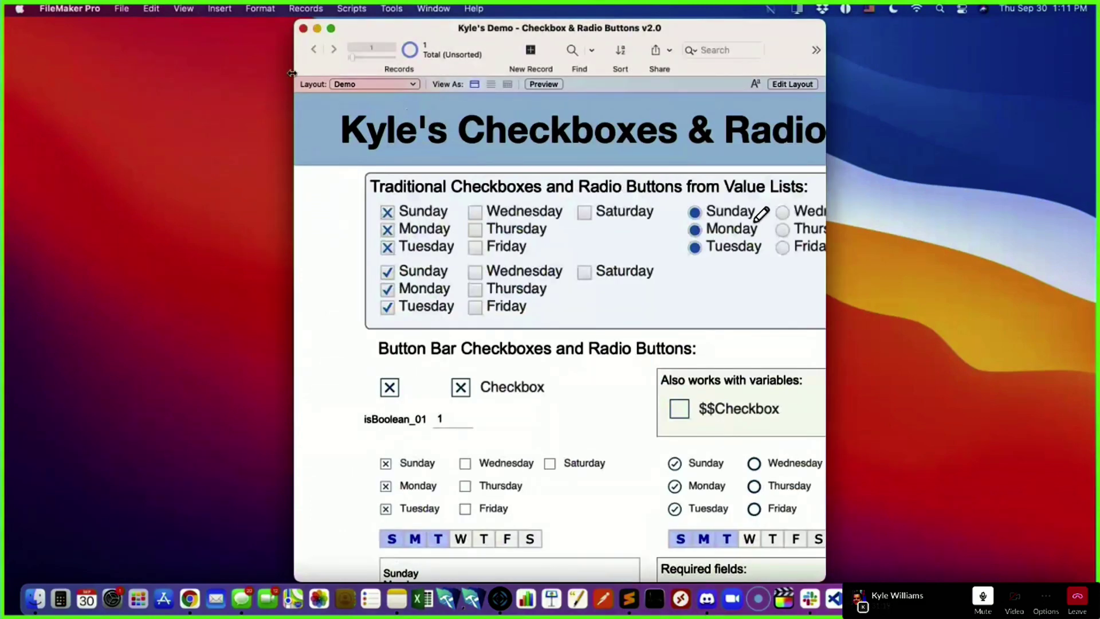
pyautogui.moveTo(295, 81); pyautogui.dragTo(64, 81)
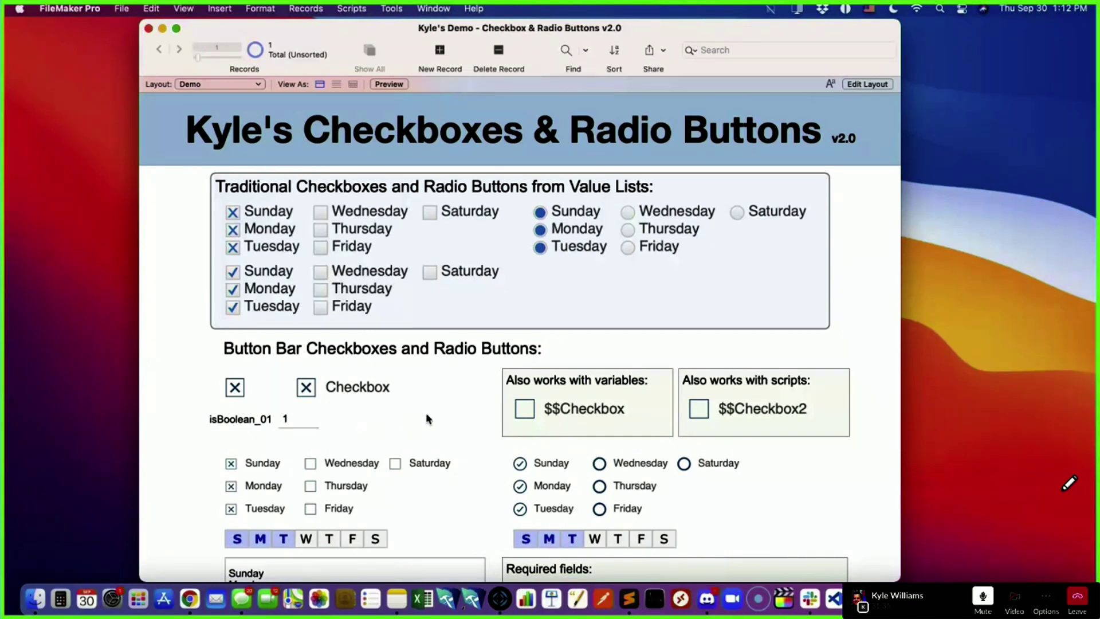
# - Clear and recheck Sunday in the button bar checkboxes, and choose Sunday, followed by Monday, in the button bar radio set
pyautogui.scroll(-3, 423, 398)
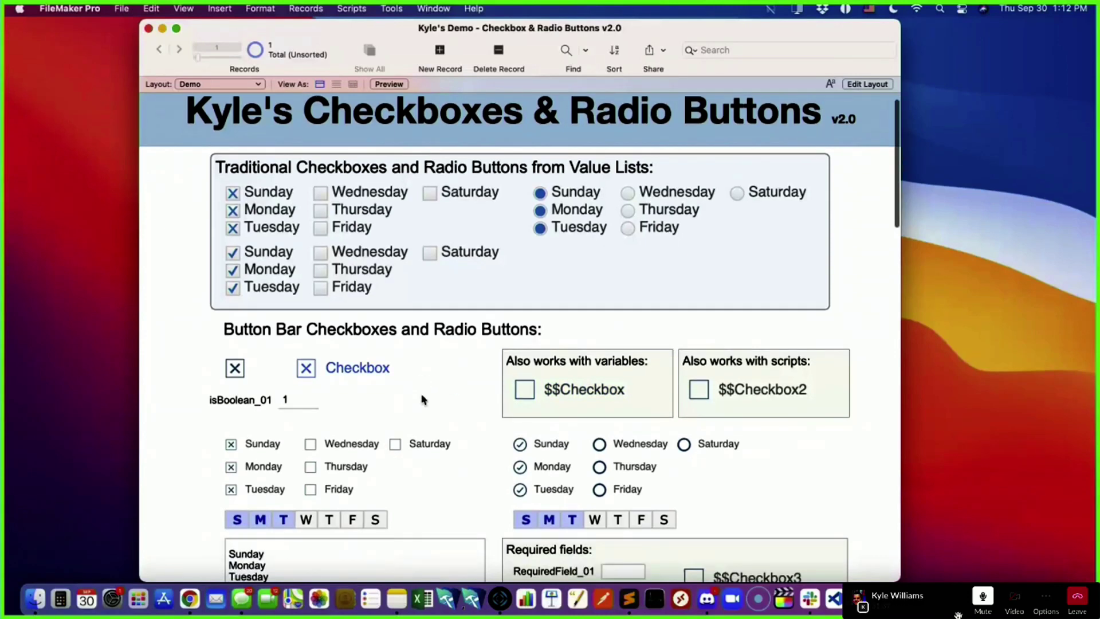
pyautogui.scroll(-5, 423, 398)
pyautogui.hscroll(1, 426, 410)
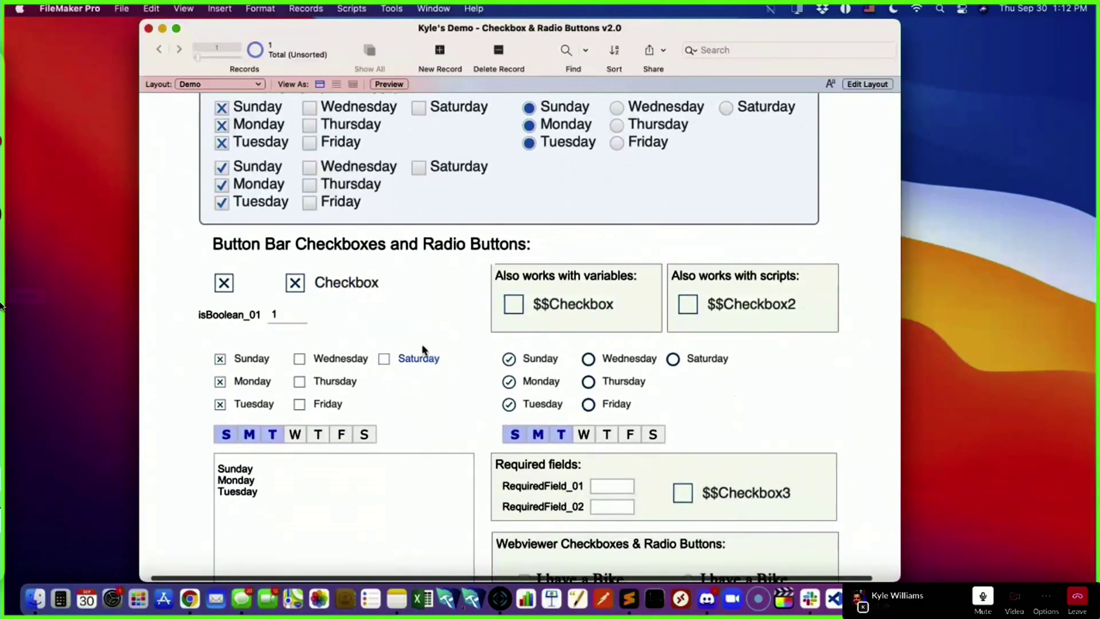
pyautogui.moveTo(1, 303)
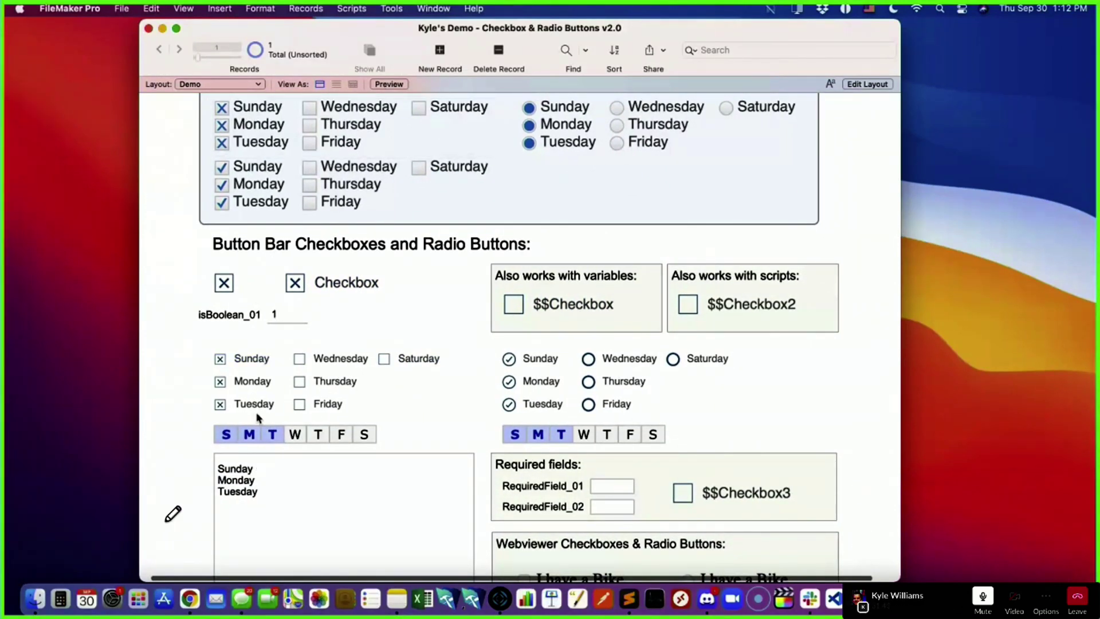
pyautogui.click(223, 363)
pyautogui.click(221, 363)
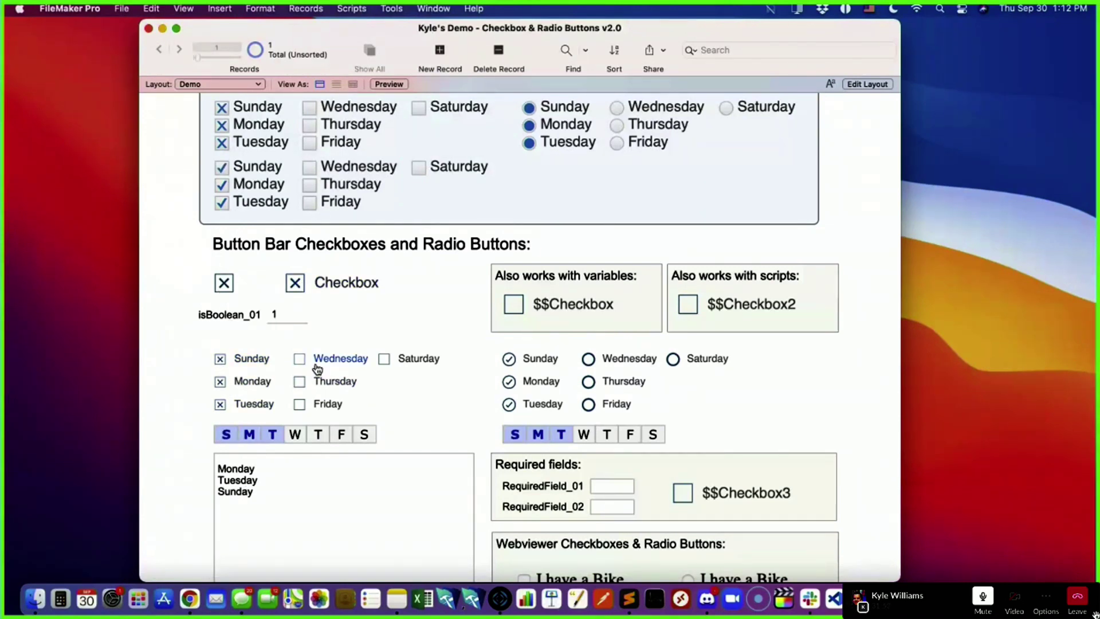
pyautogui.click(511, 363)
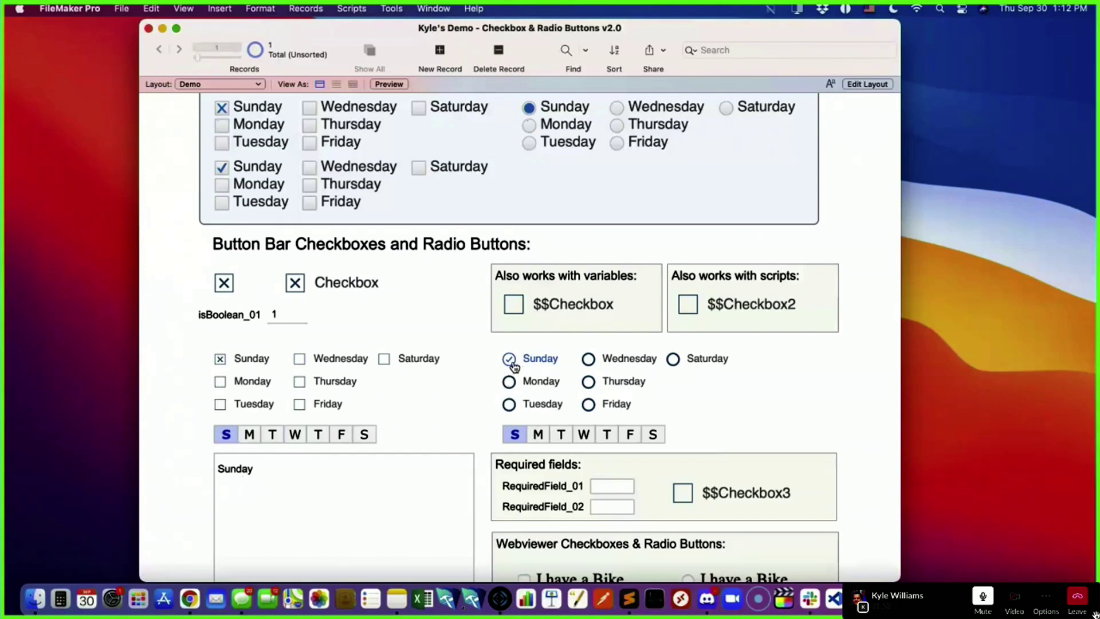
pyautogui.click(510, 383)
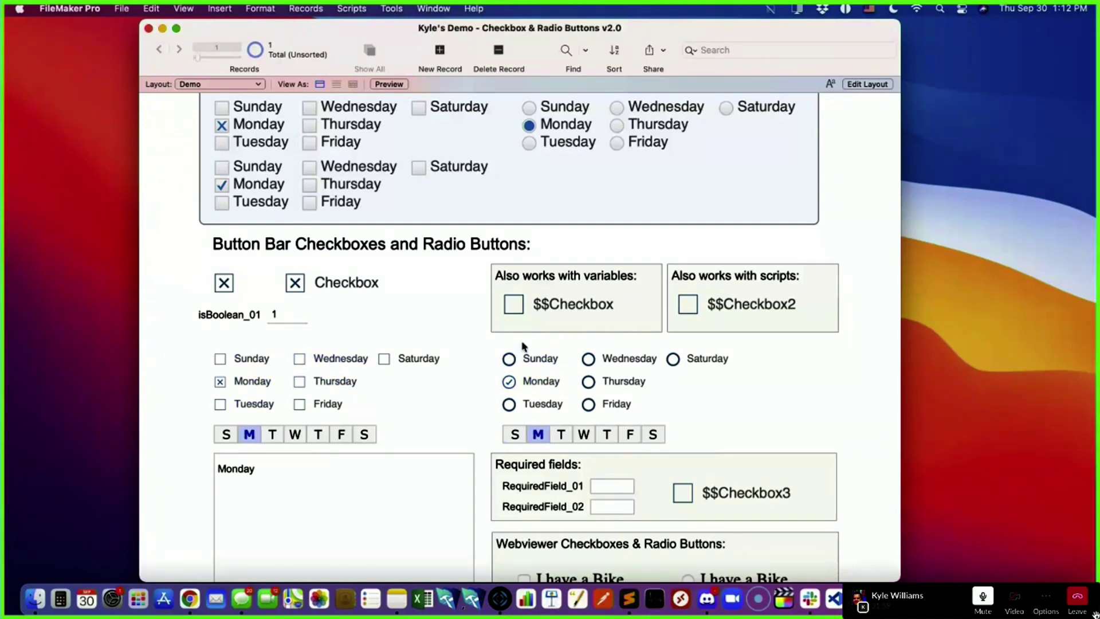
# - In the single-letter weekday checkbox bar, select Sunday and Tuesday, clear Tuesday and Monday, and select Saturday
pyautogui.click(227, 436)
pyautogui.click(272, 437)
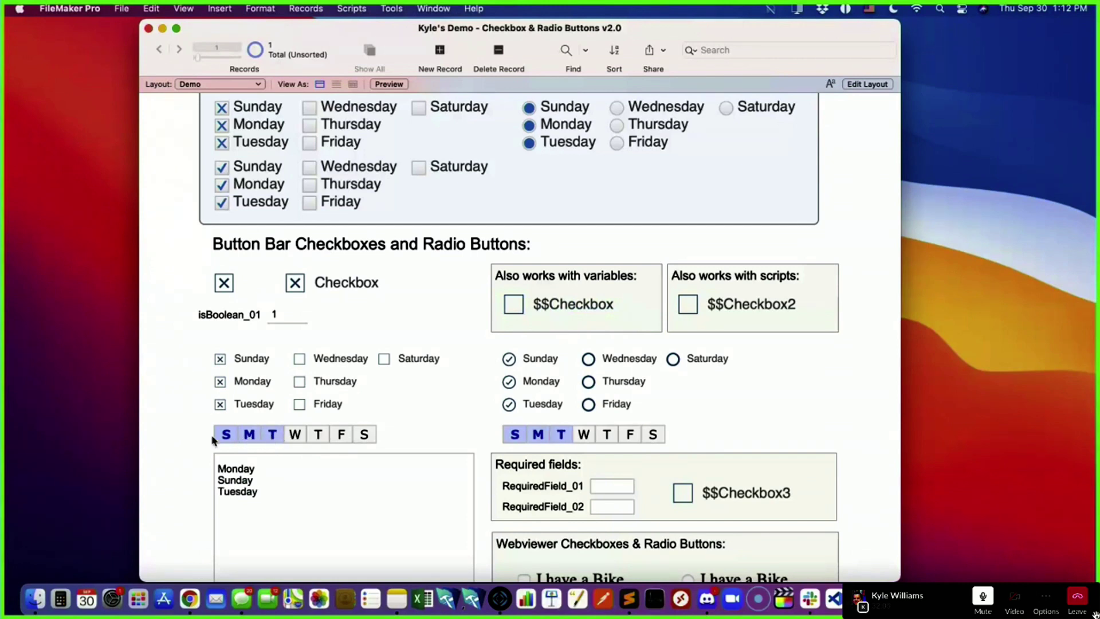
pyautogui.click(268, 438)
pyautogui.click(249, 437)
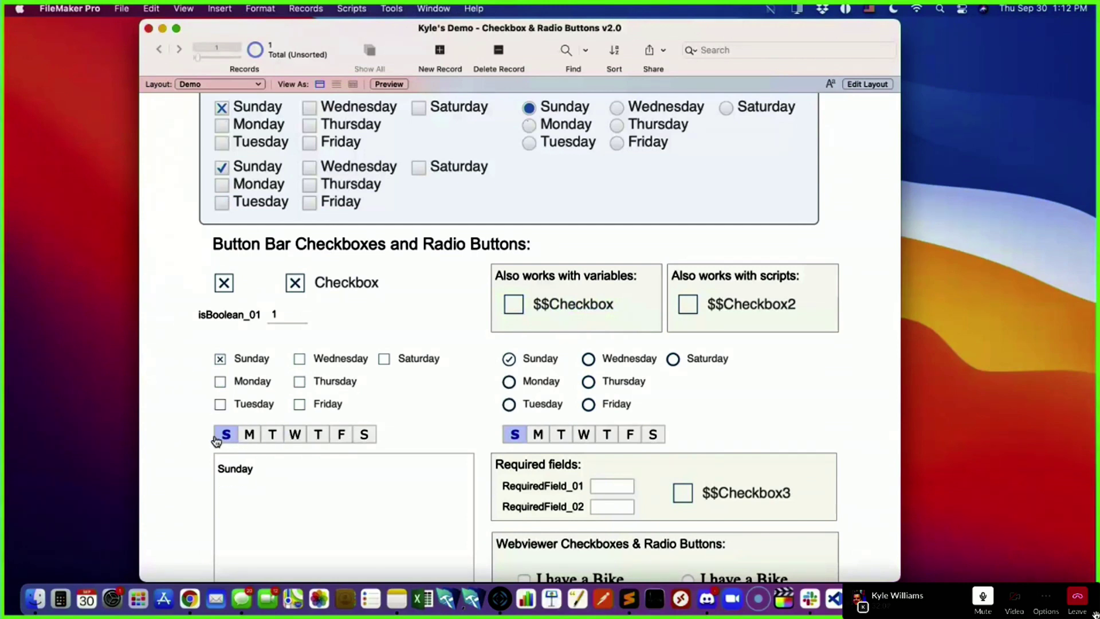
pyautogui.click(365, 436)
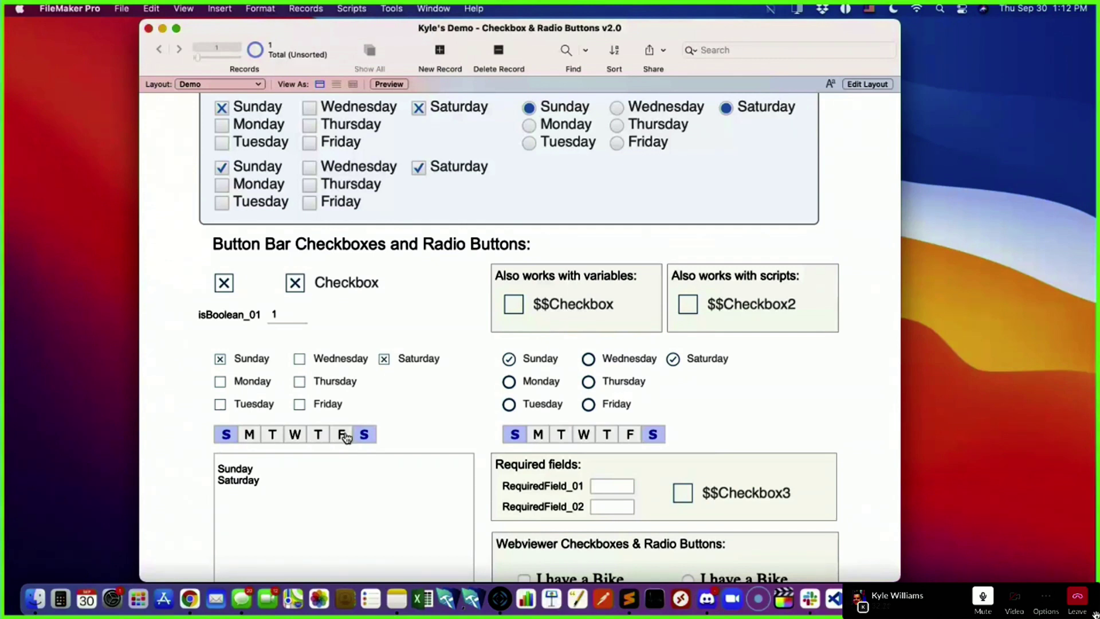
# - In the single-letter weekday radio bar, choose Monday, Tuesday, Wednesday, Sunday and finally Saturday
pyautogui.click(544, 437)
pyautogui.click(561, 437)
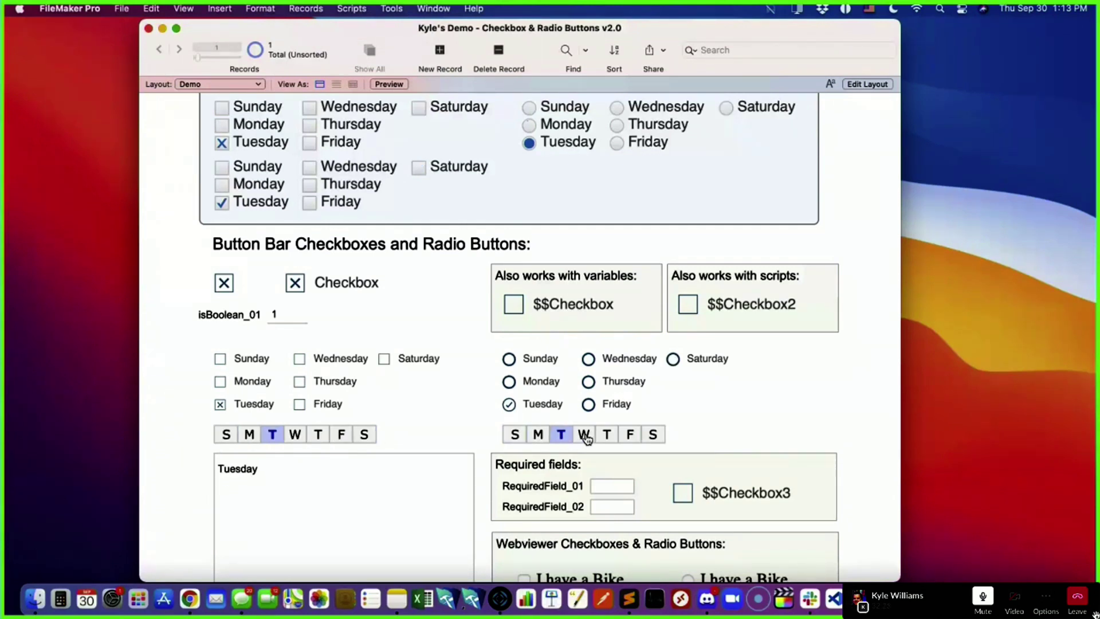
pyautogui.click(585, 437)
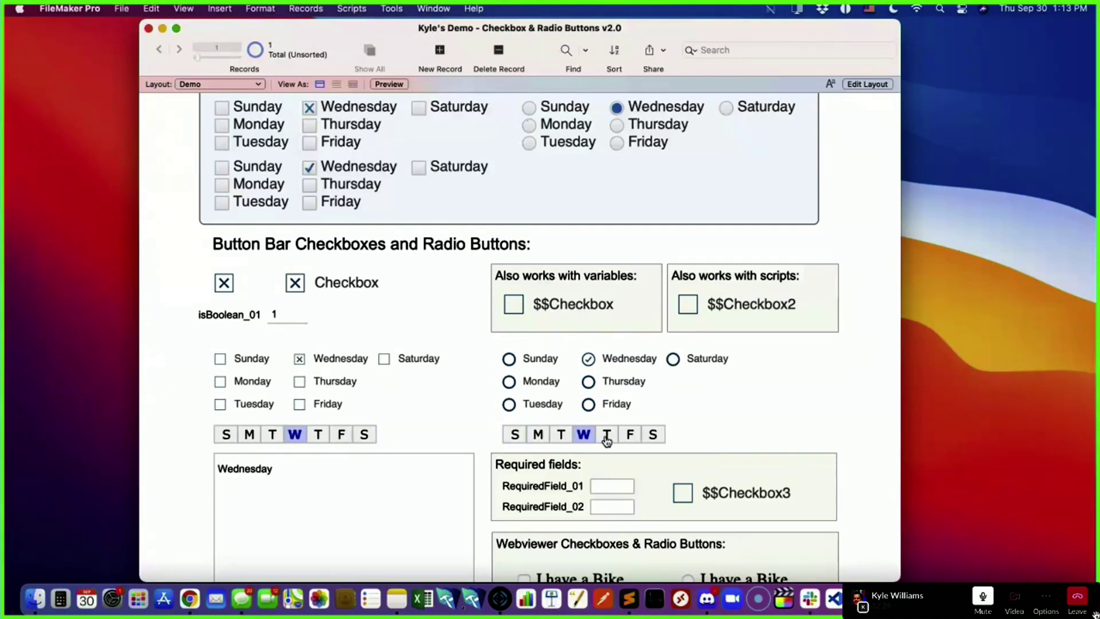
pyautogui.click(514, 436)
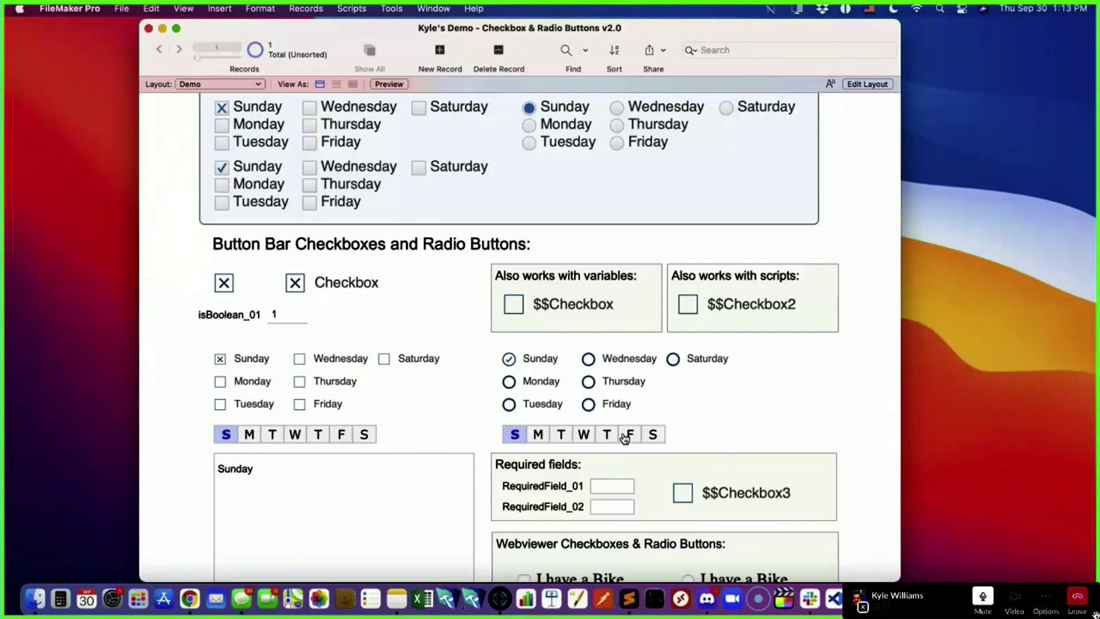
pyautogui.click(653, 435)
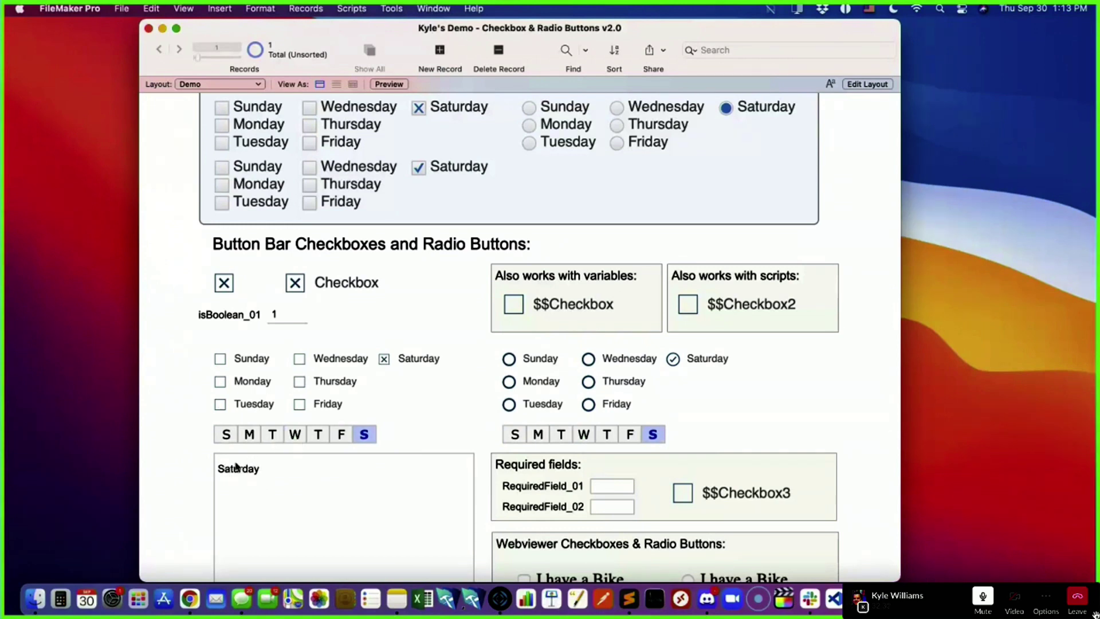
# - Add Thursday, Wednesday and Tuesday to the selection in the single-letter weekday checkbox bar
pyautogui.click(318, 435)
pyautogui.click(294, 435)
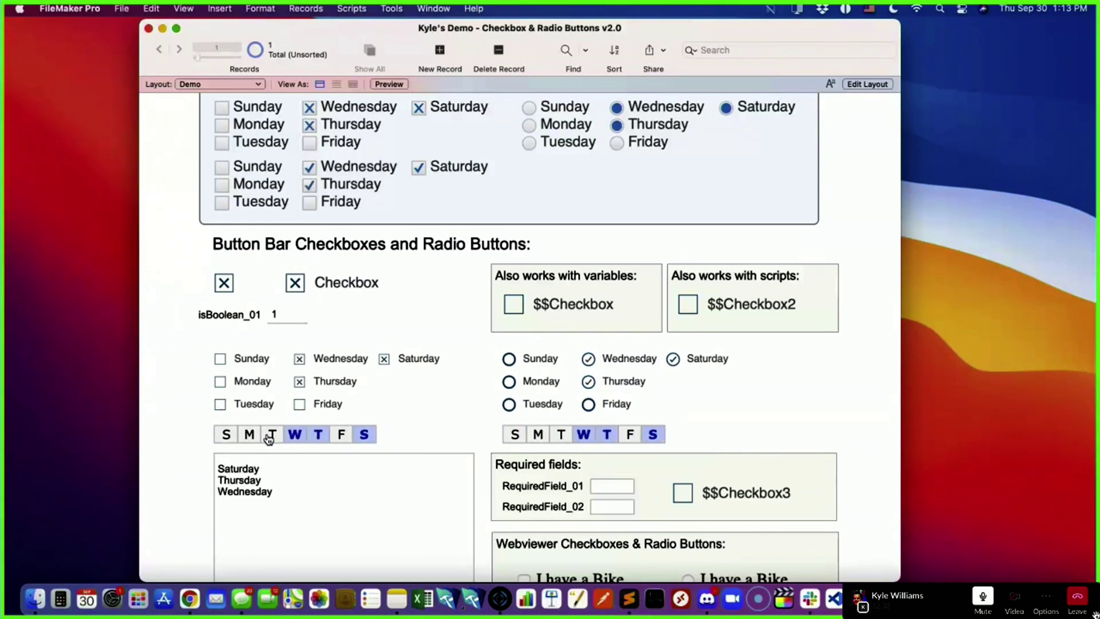
pyautogui.click(270, 436)
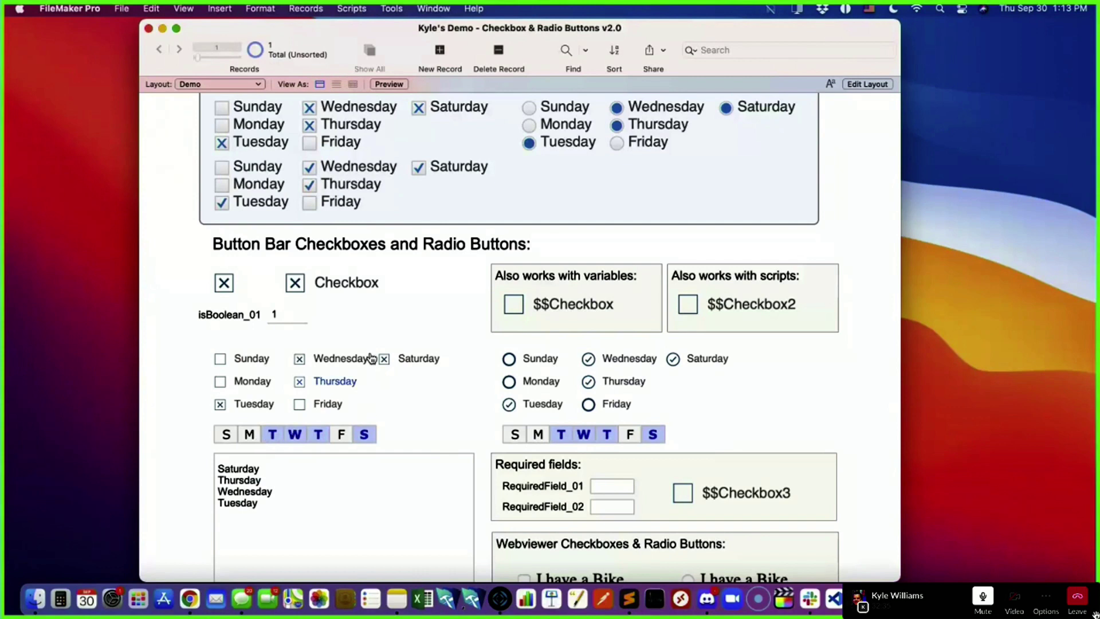
# - Check the $$Checkbox variable checkbox and open the Data Viewer
pyautogui.click(565, 308)
pyautogui.click(392, 8)
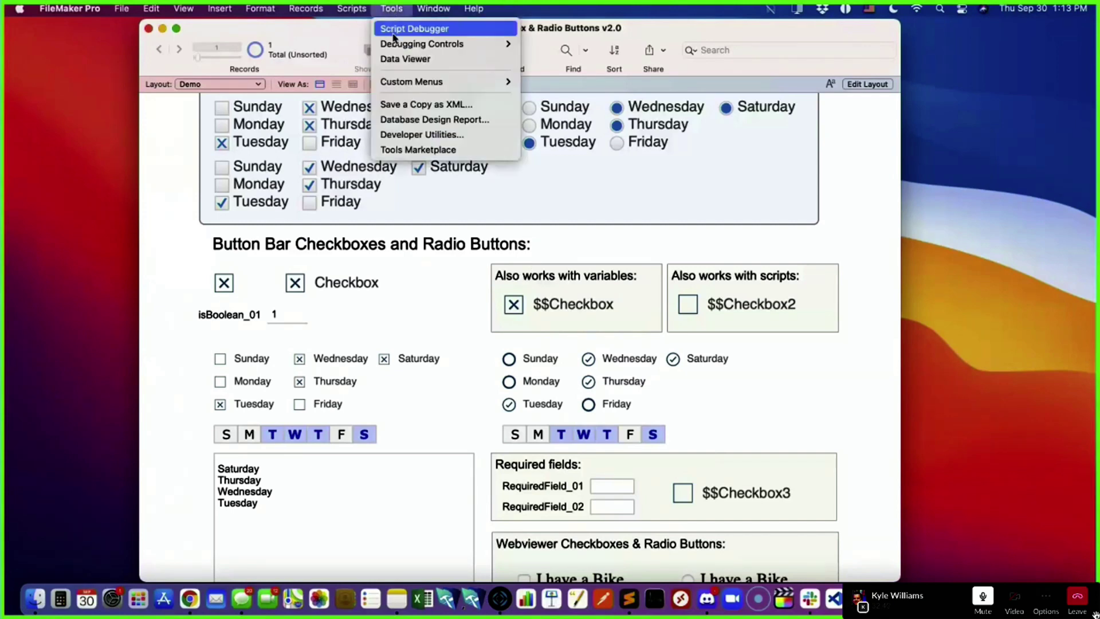
pyautogui.click(399, 60)
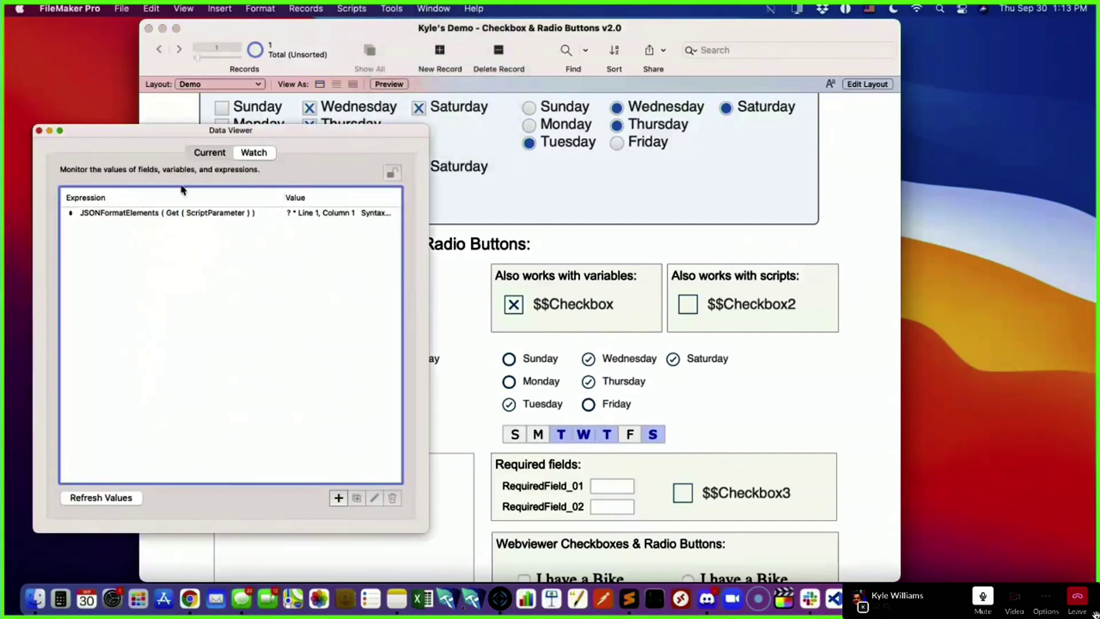
# - Show the current variables in the Data Viewer, select the $$Checkbox row, and toggle the $$Checkbox checkbox several times, ending unchecked
pyautogui.click(227, 153)
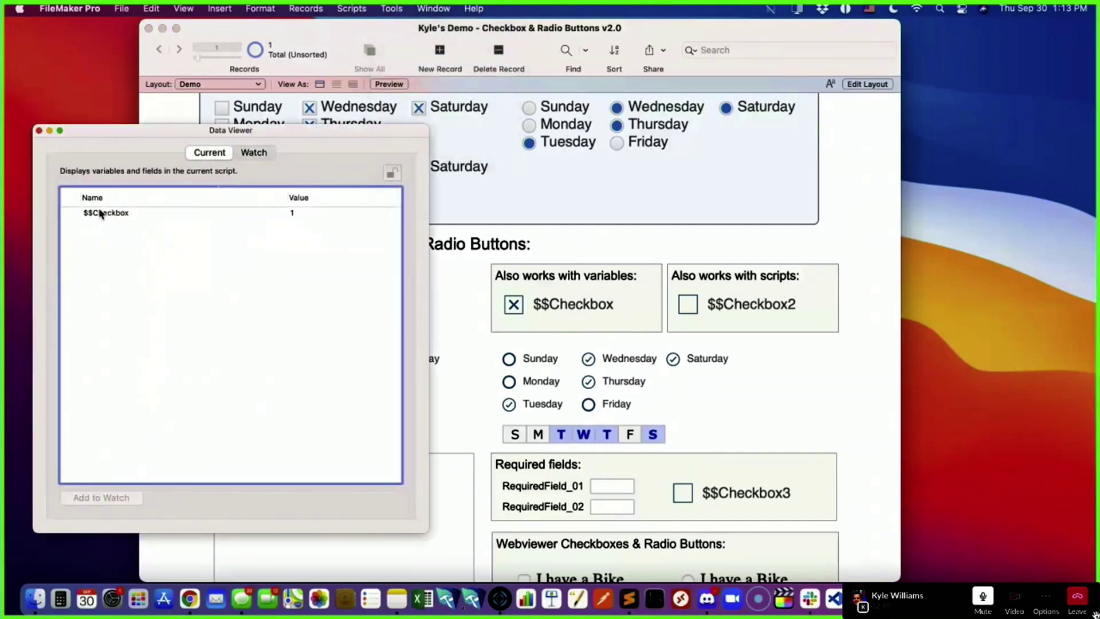
pyautogui.click(99, 215)
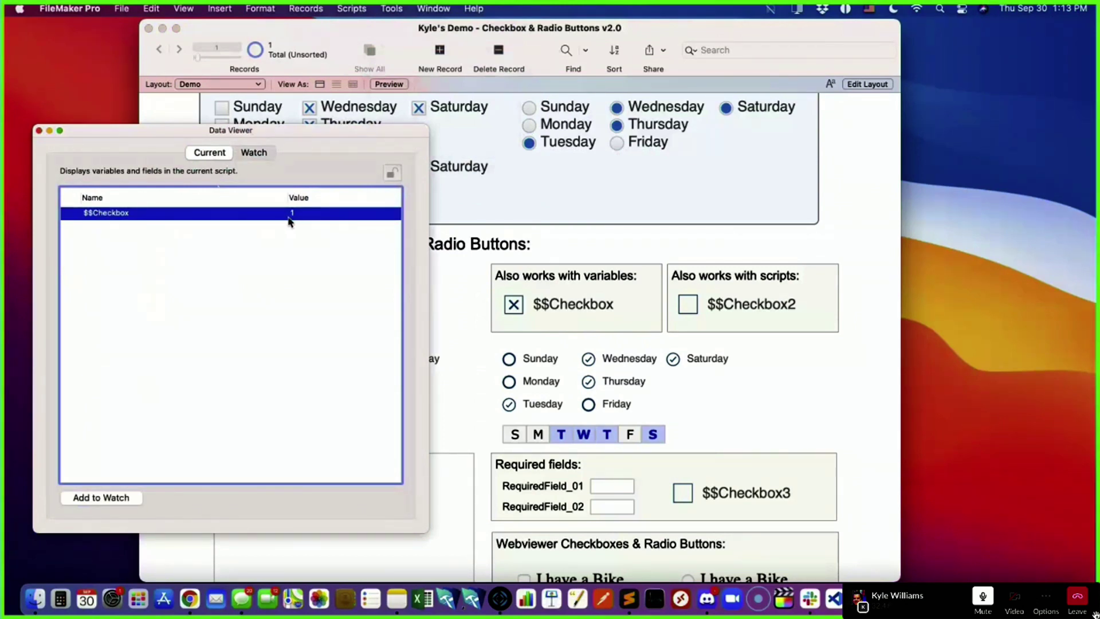
pyautogui.click(561, 307)
pyautogui.click(565, 308)
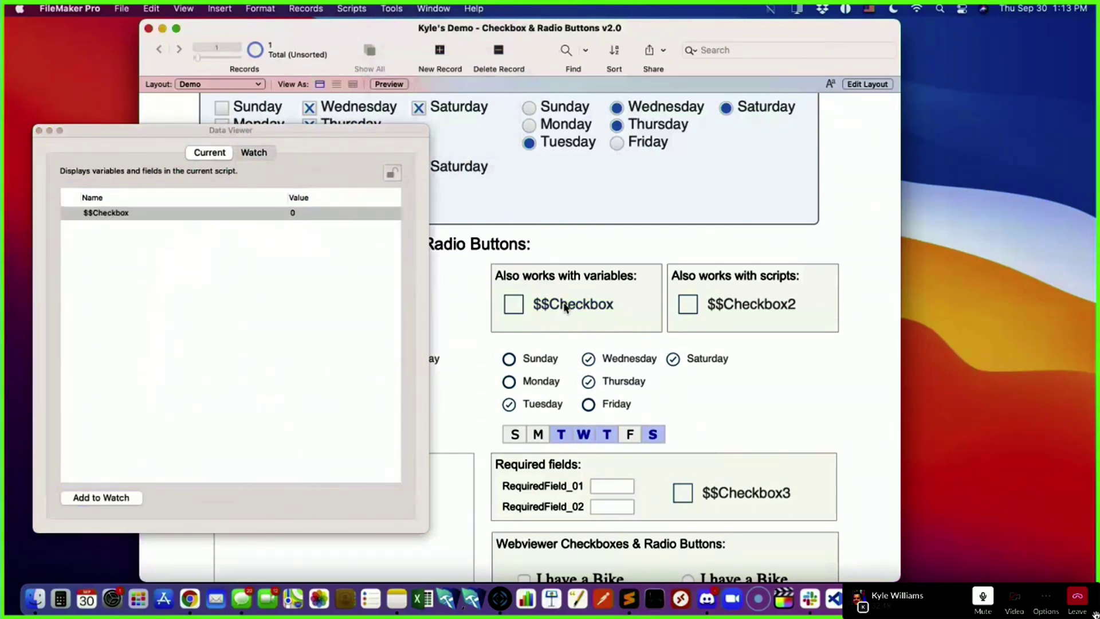
pyautogui.click(565, 308)
pyautogui.click(565, 308)
# - Toggle the script-calling $$Checkbox2 checkbox repeatedly, dismissing its custom dialog each time and ending with it checked
pyautogui.click(775, 311)
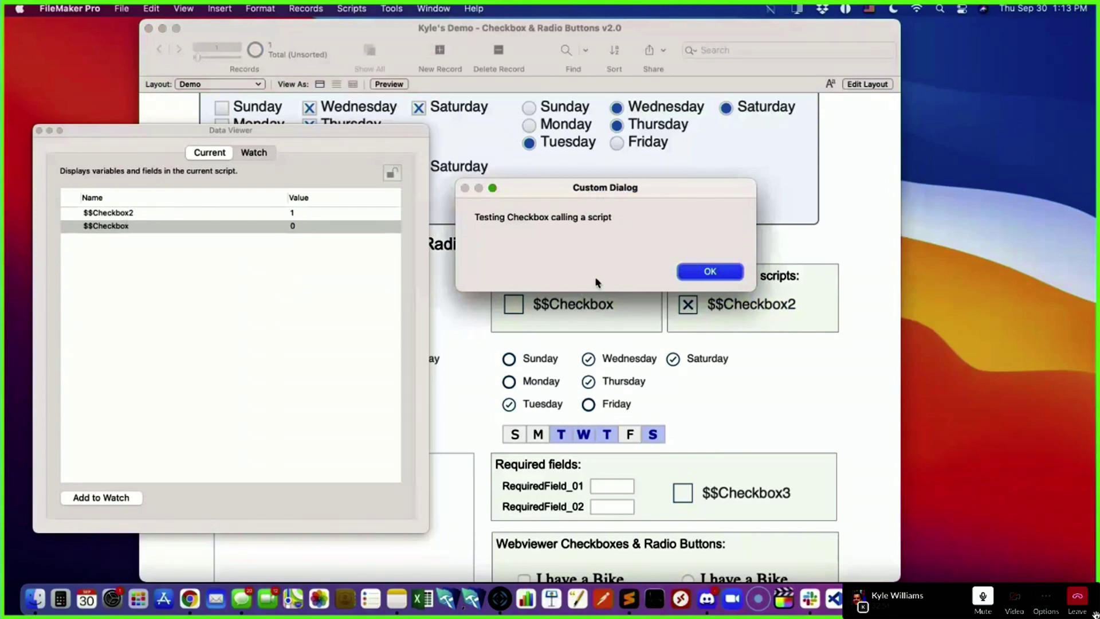
pyautogui.click(711, 272)
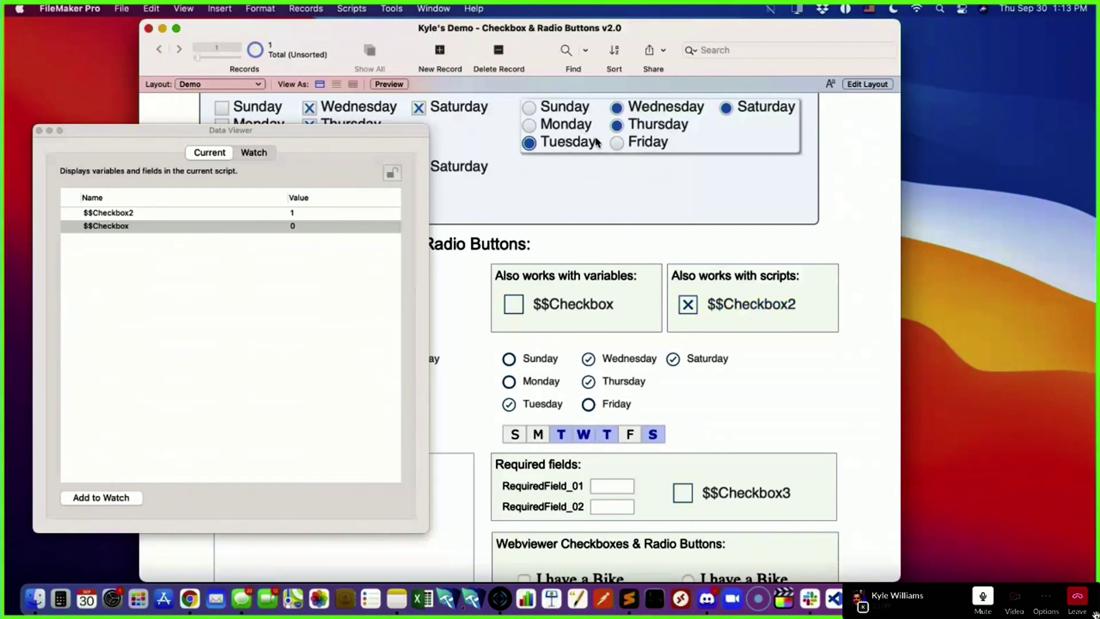
pyautogui.click(727, 309)
pyautogui.click(727, 308)
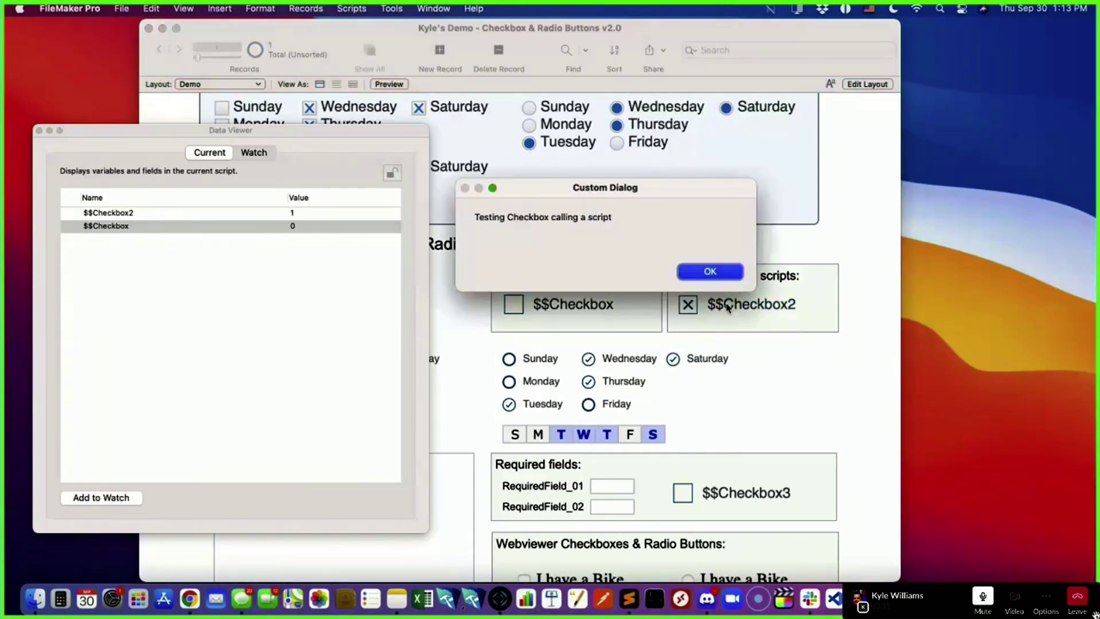
pyautogui.click(713, 273)
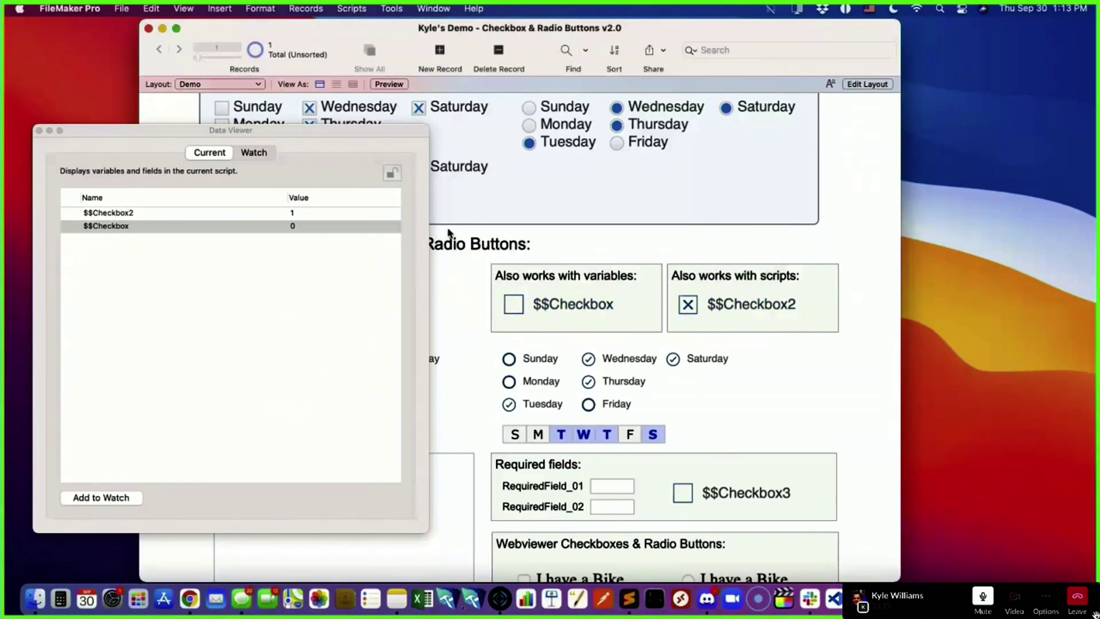
# - Move the Data Viewer clear of the Required fields section, try to check $$Checkbox3 with both required fields empty, and dismiss the error
pyautogui.moveTo(338, 131); pyautogui.dragTo(1096, 154)
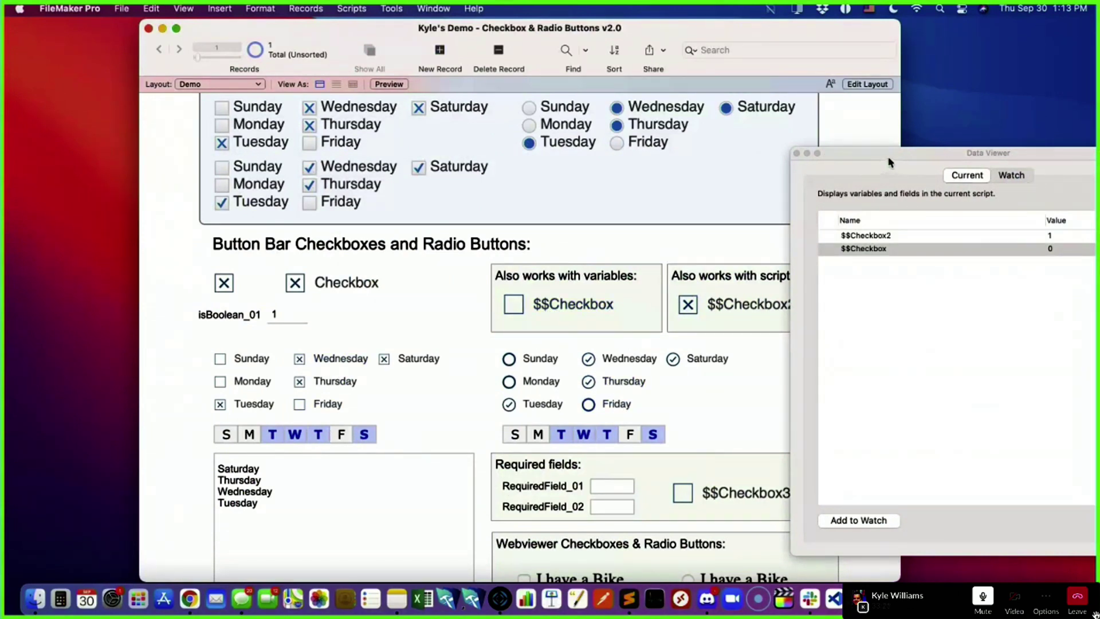
pyautogui.moveTo(890, 163); pyautogui.dragTo(175, 129)
pyautogui.scroll(-5, 626, 393)
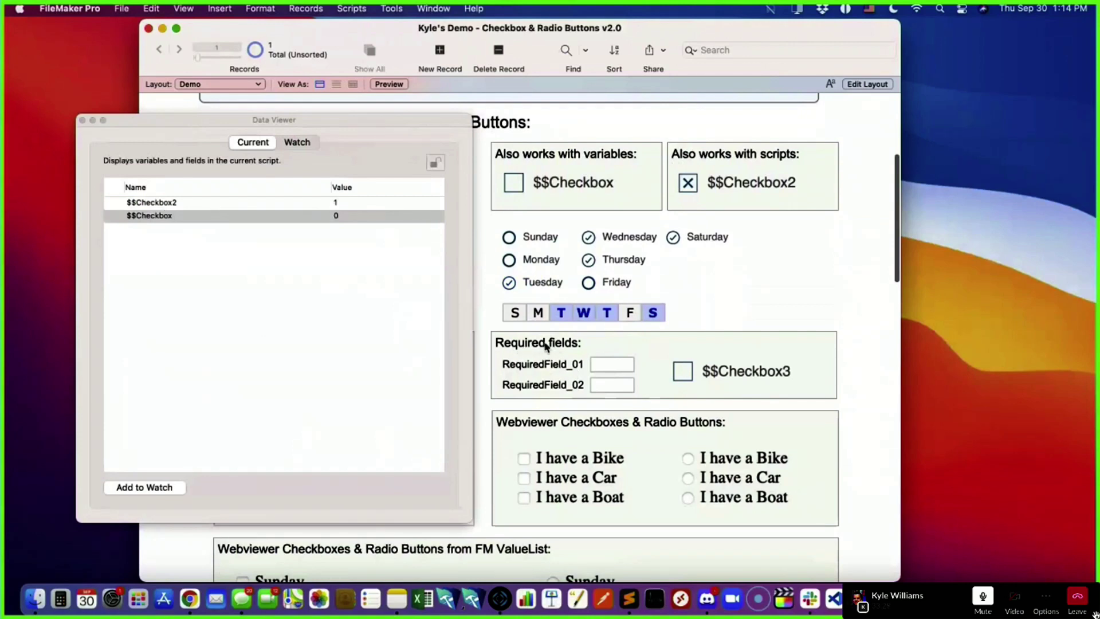
pyautogui.click(613, 367)
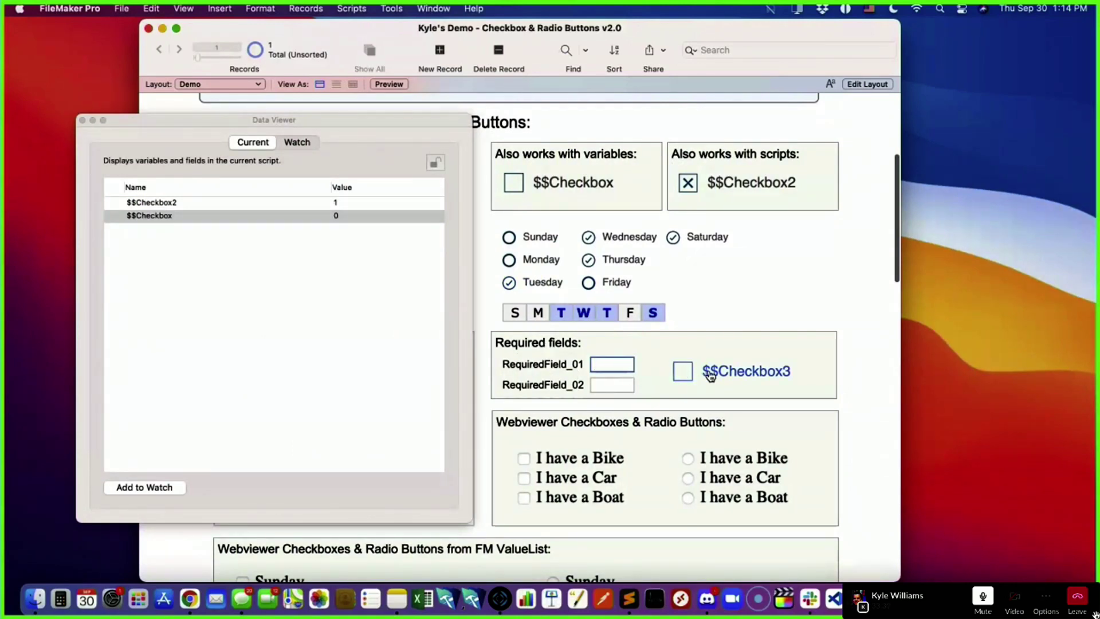
pyautogui.click(728, 373)
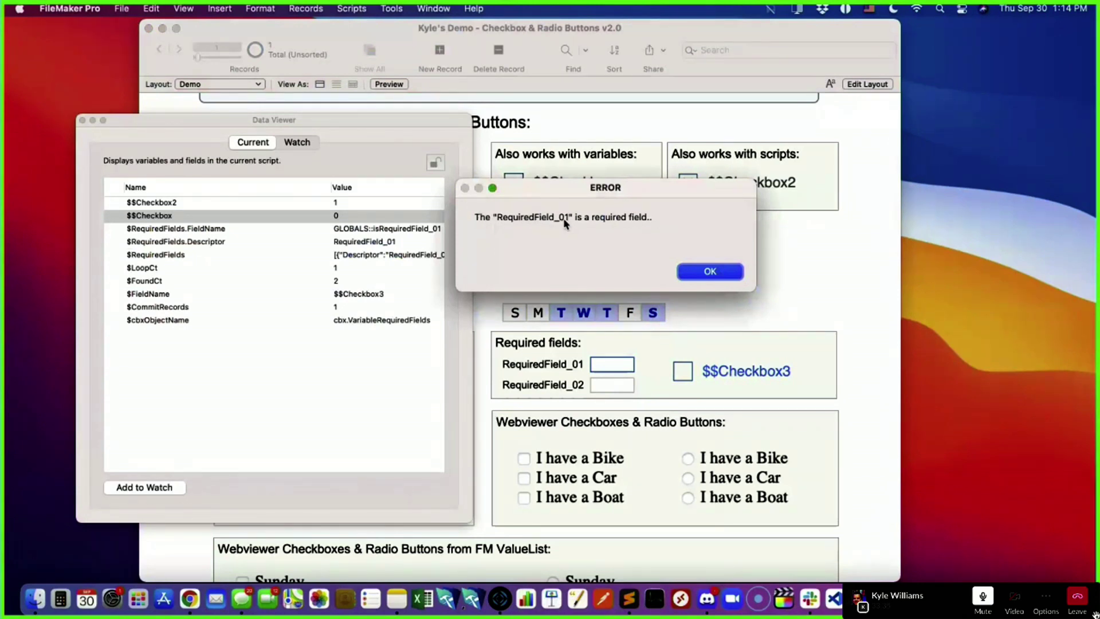
pyautogui.click(710, 273)
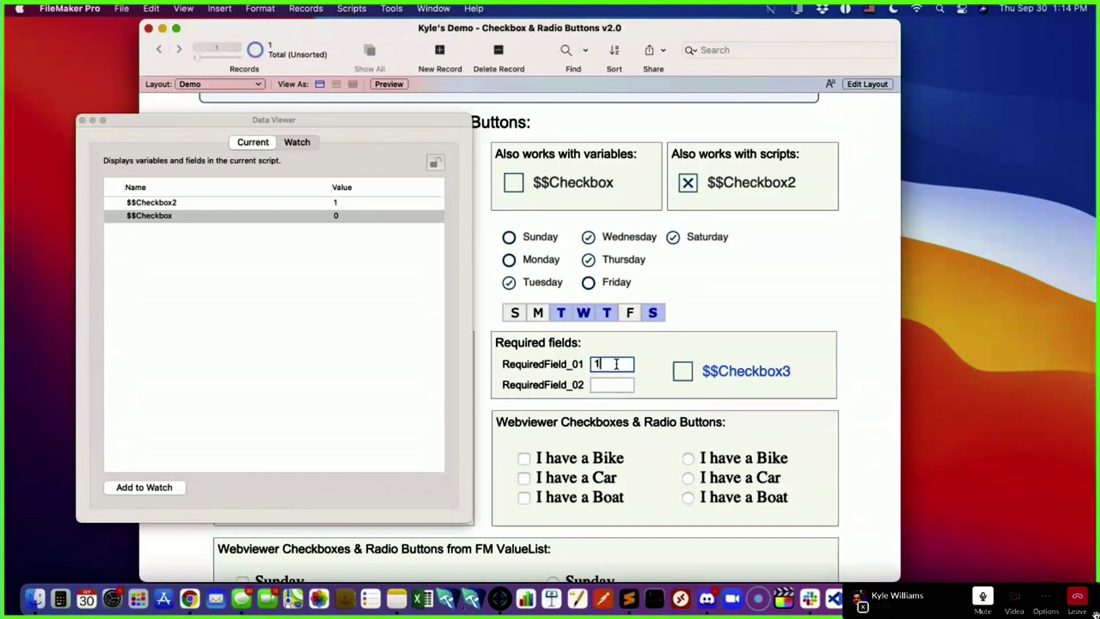
# - Enter 1 in RequiredField_01 and then in RequiredField_02, attempting $$Checkbox3 after each entry
pyautogui.click(667, 376)
pyautogui.click(720, 373)
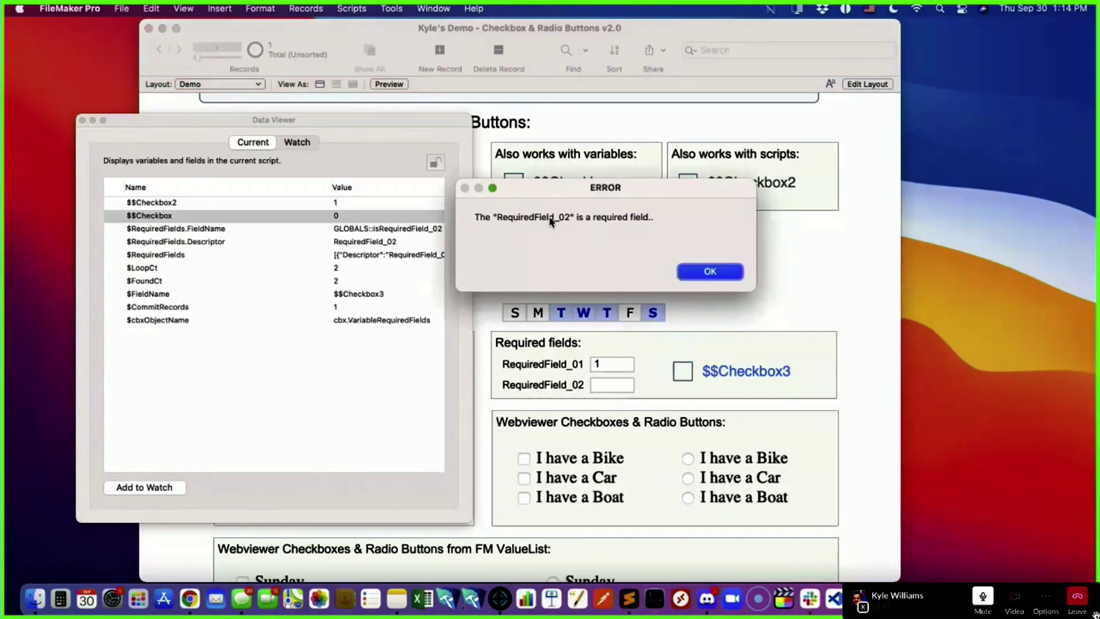
pyautogui.click(692, 273)
pyautogui.click(616, 388)
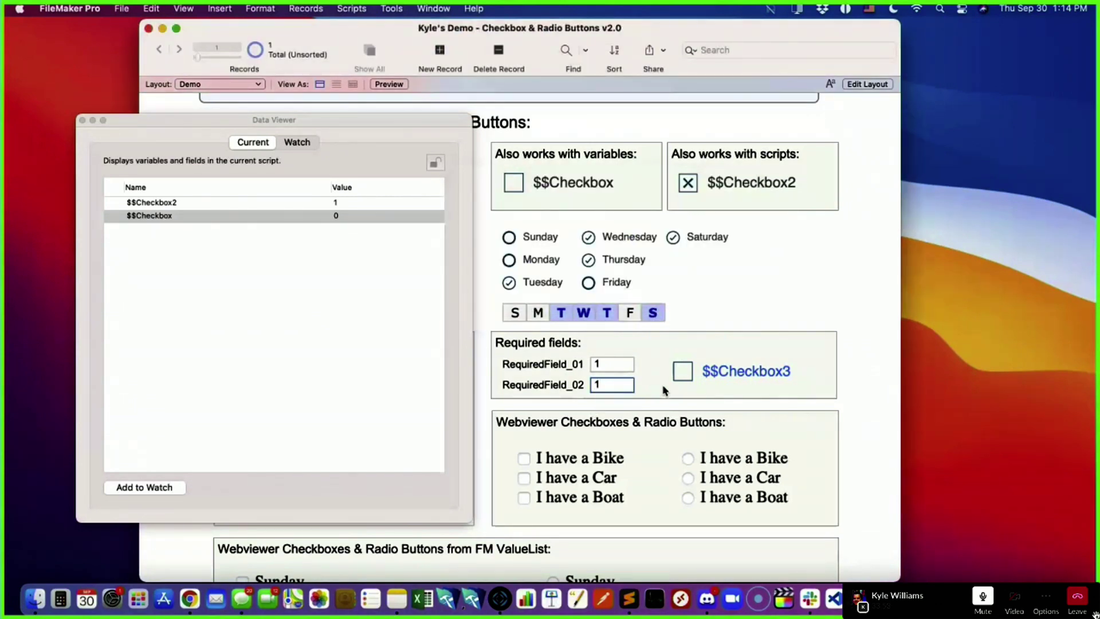
pyautogui.click(736, 374)
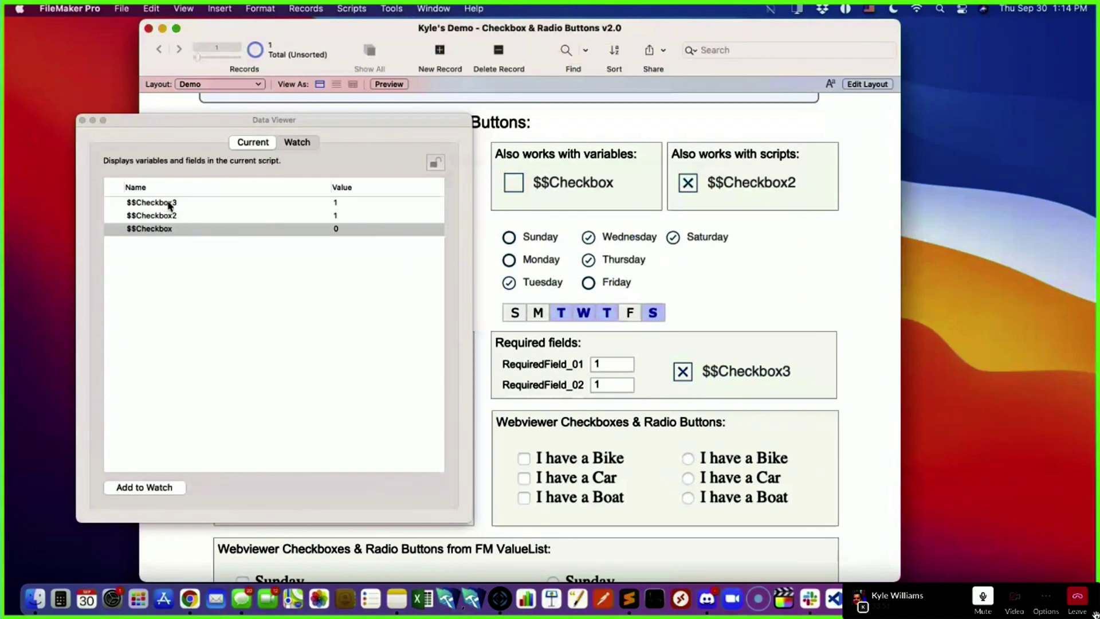
# - Toggle the $$Checkbox3 checkbox off and on twice with both required fields filled in
pyautogui.click(710, 371)
pyautogui.click(714, 373)
pyautogui.click(717, 373)
pyautogui.click(717, 373)
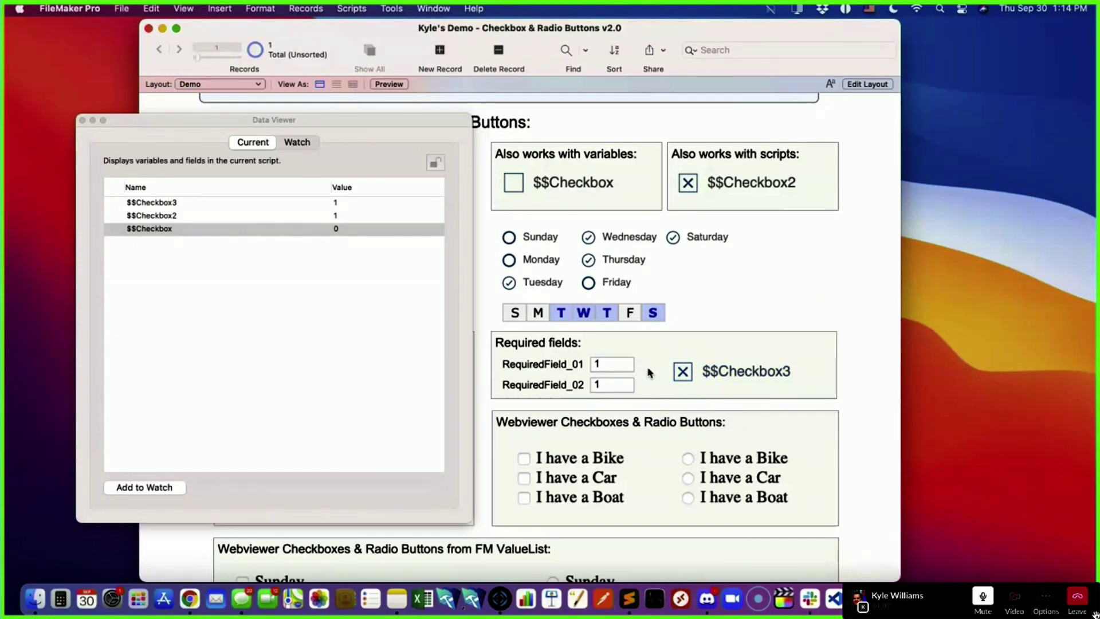
# - Move the Data Viewer below the traditional checkboxes to review the demo sections, and close the Data Viewer
pyautogui.scroll(-2, 642, 400)
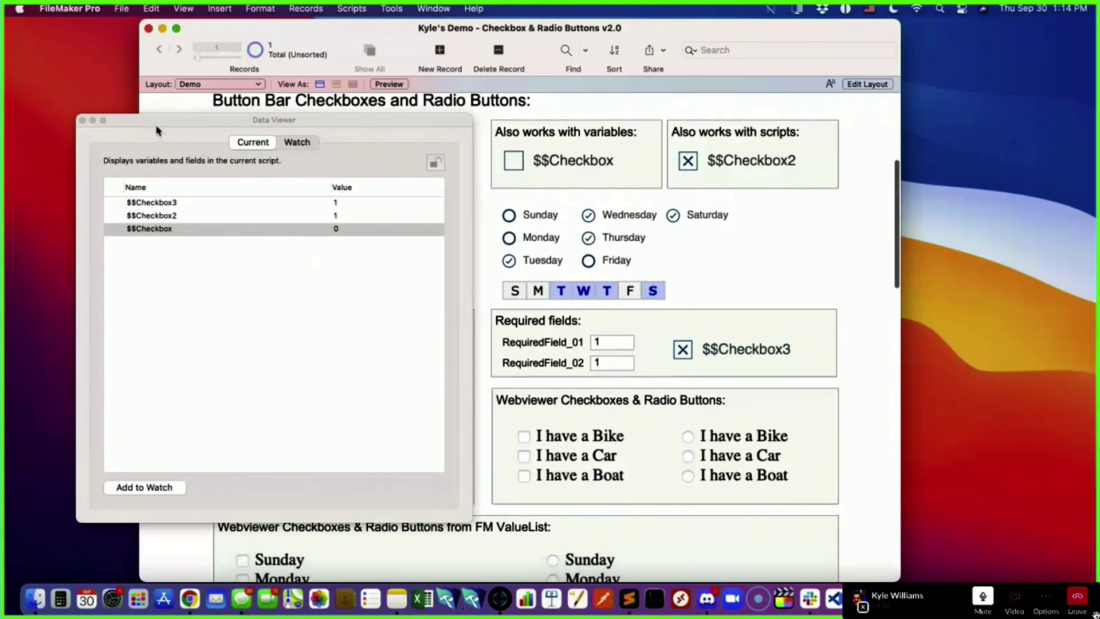
pyautogui.scroll(5, 582, 189)
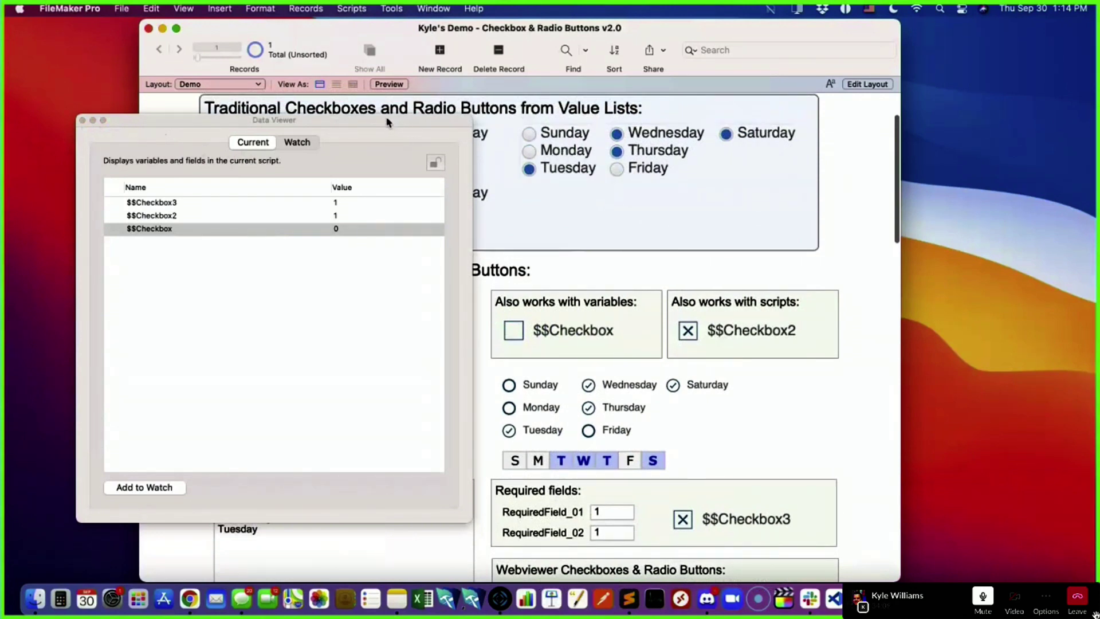
pyautogui.moveTo(383, 125); pyautogui.dragTo(374, 212)
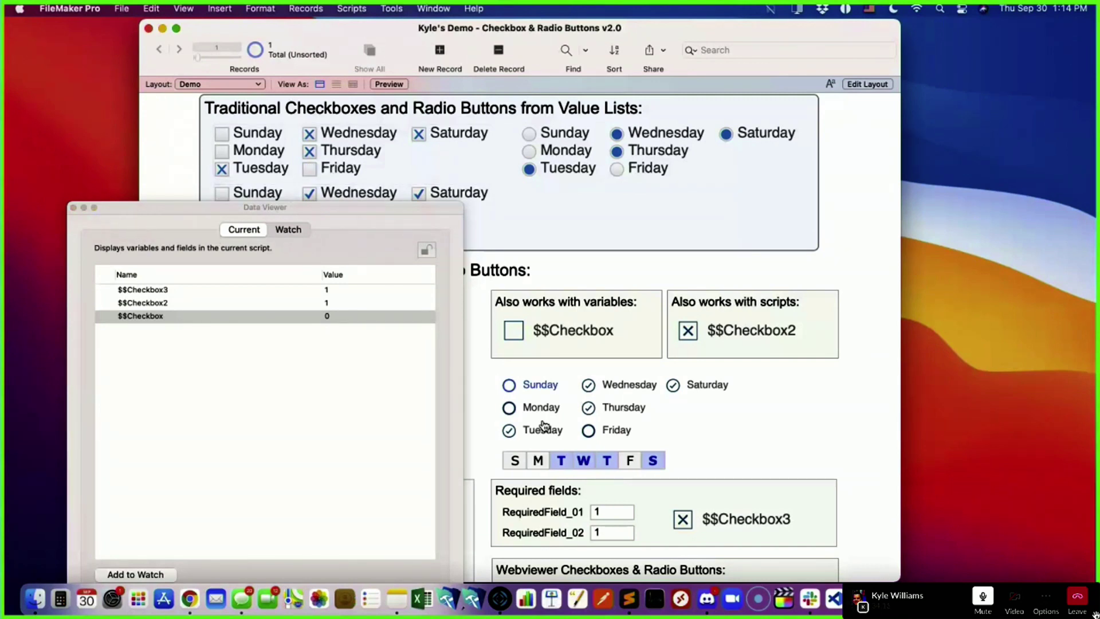
pyautogui.scroll(-5, 630, 459)
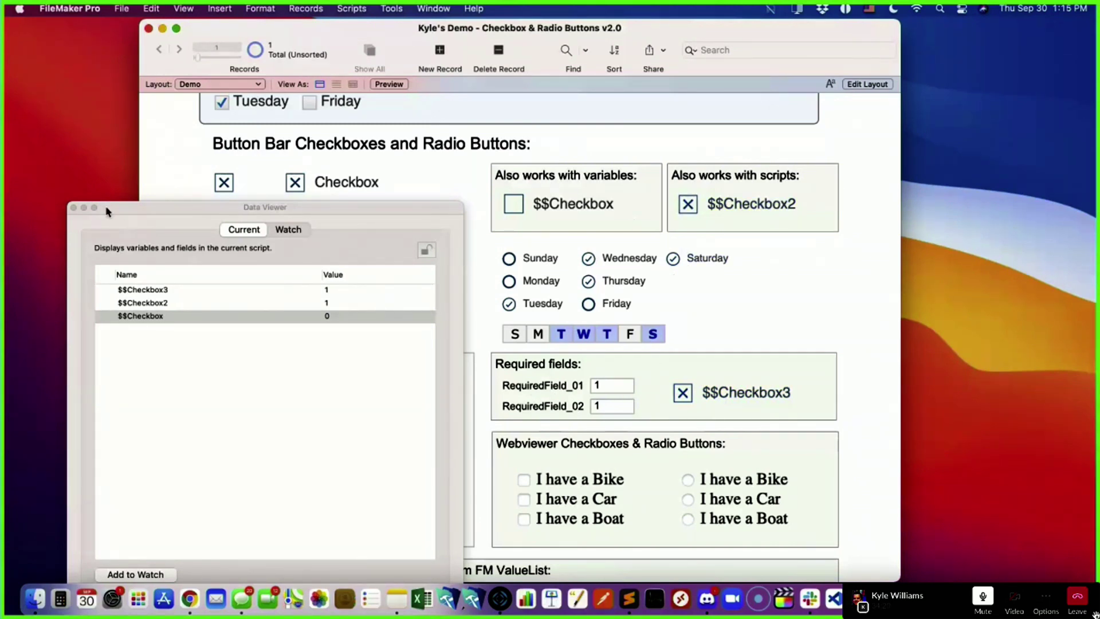
pyautogui.click(72, 208)
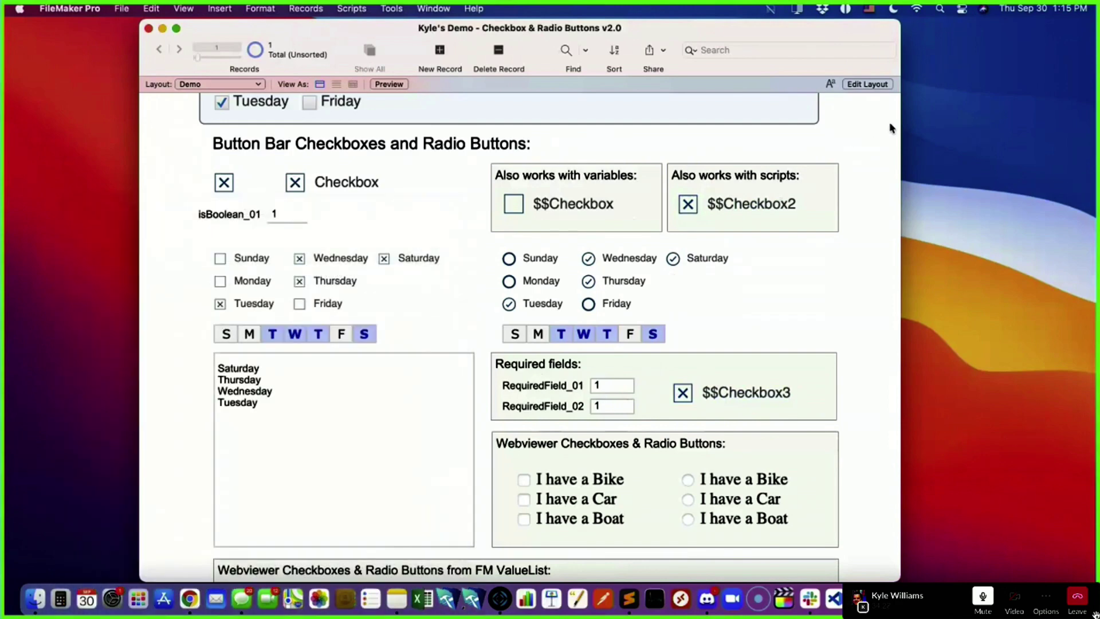
# - Switch the Demo layout to editing and inspect the Set Field action in the unlabelled isBoolean_01 checkbox's button bar setup
pyautogui.click(867, 84)
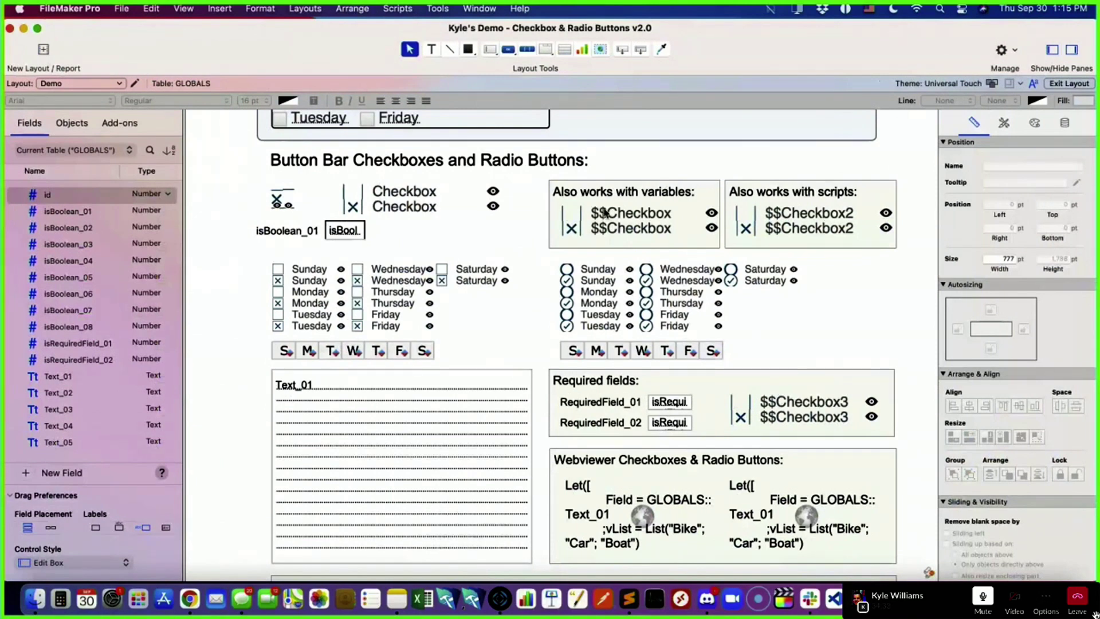
pyautogui.doubleClick(282, 200)
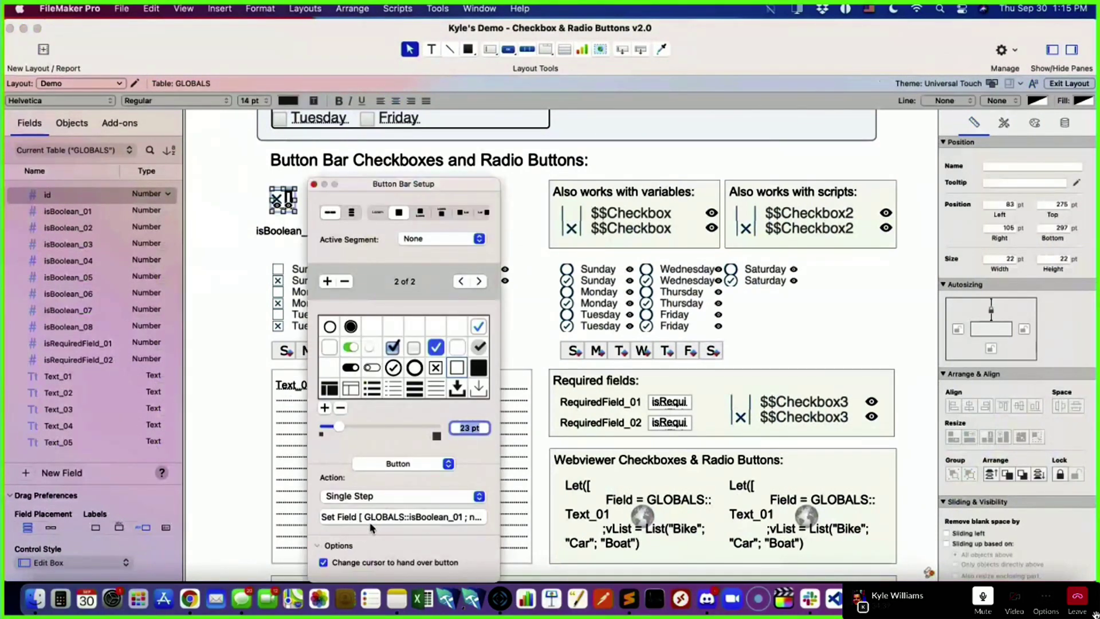
pyautogui.click(314, 184)
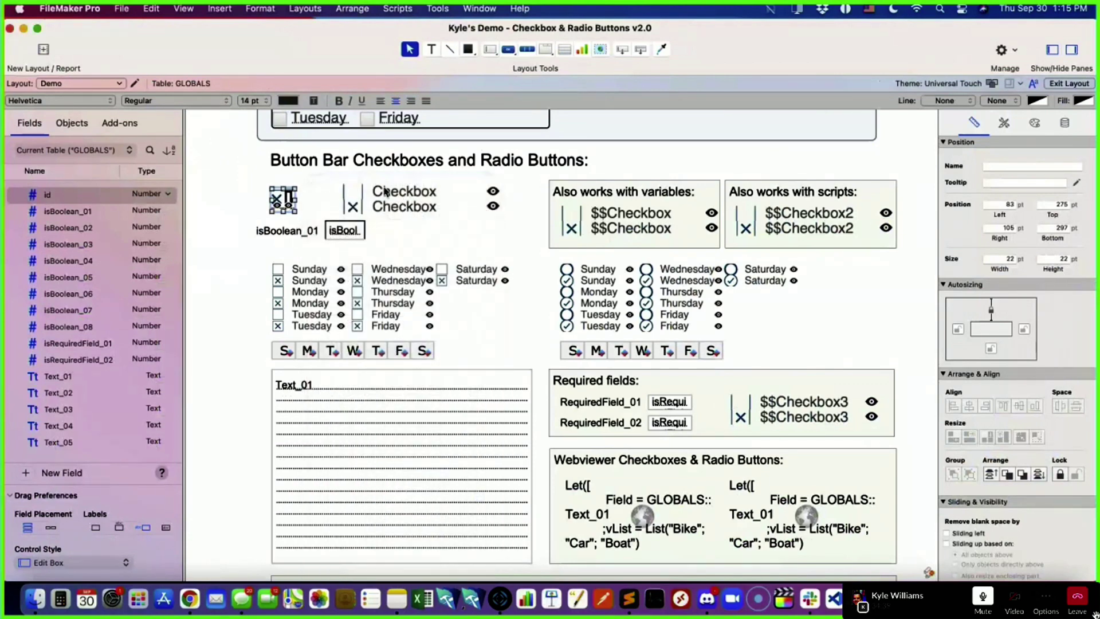
# - Open the "Toggle CBX_Radio Button" script from the labelled Checkbox button bar's setup and enlarge the script window
pyautogui.doubleClick(386, 191)
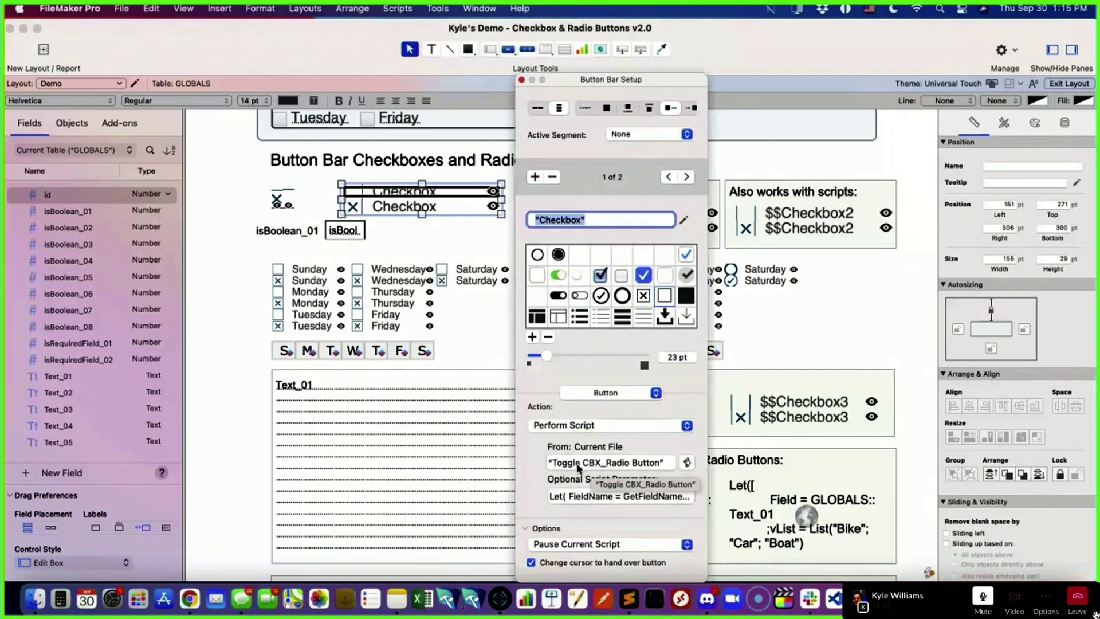
pyautogui.click(632, 465)
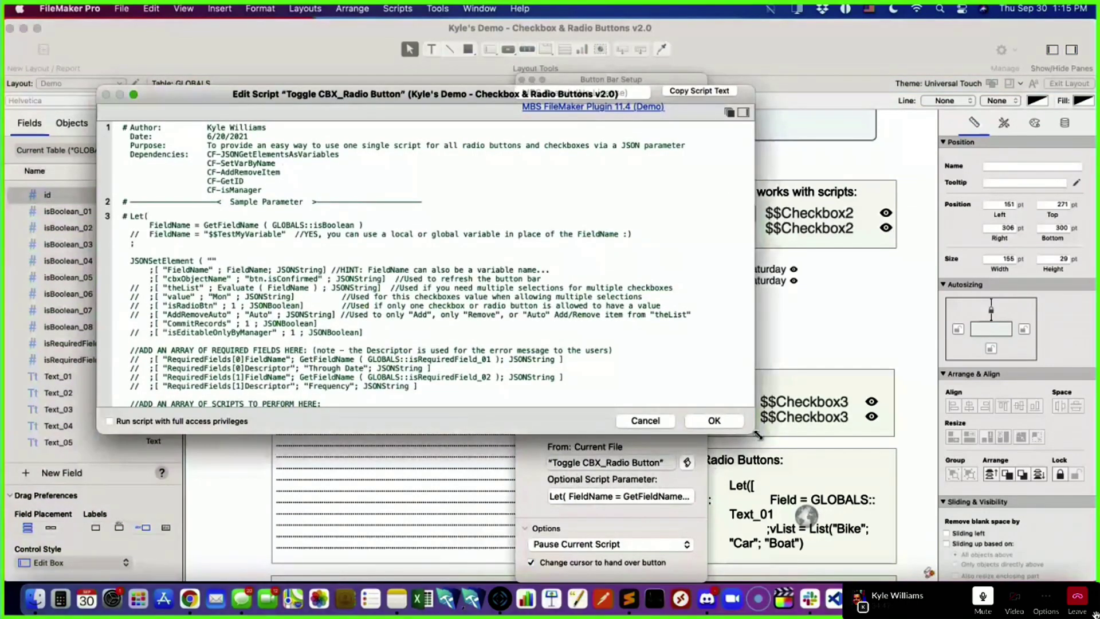
pyautogui.moveTo(754, 434); pyautogui.dragTo(985, 548)
# - Examine the script's sample parameter and header comment, highlighting the JSONGetElementsAsVariables custom function among the dependencies
pyautogui.click(199, 327)
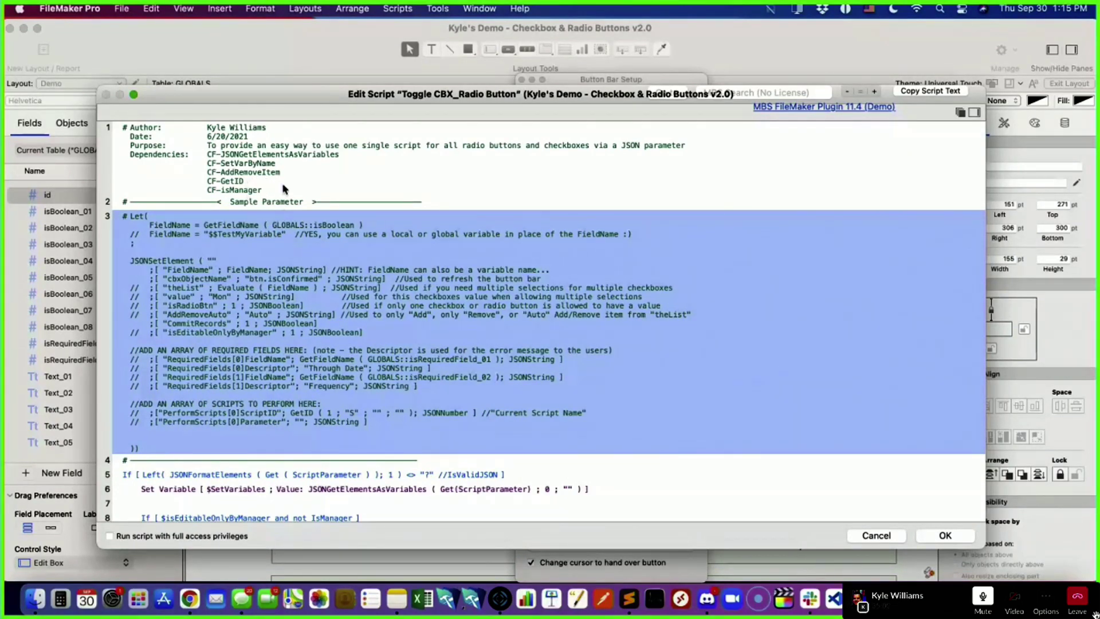
pyautogui.click(253, 155)
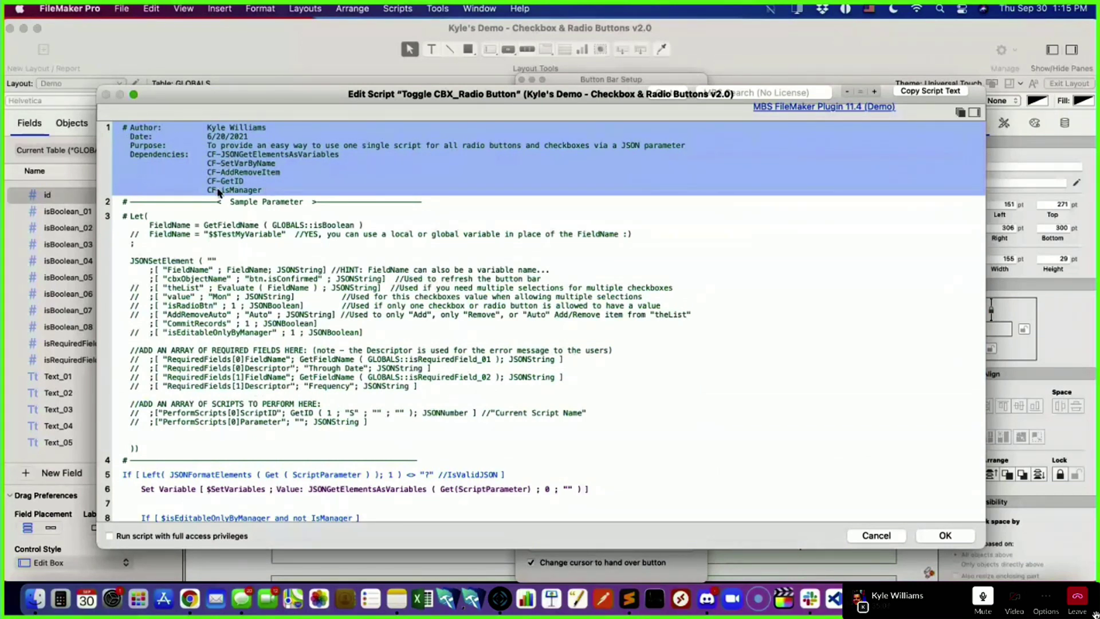
pyautogui.click(238, 155)
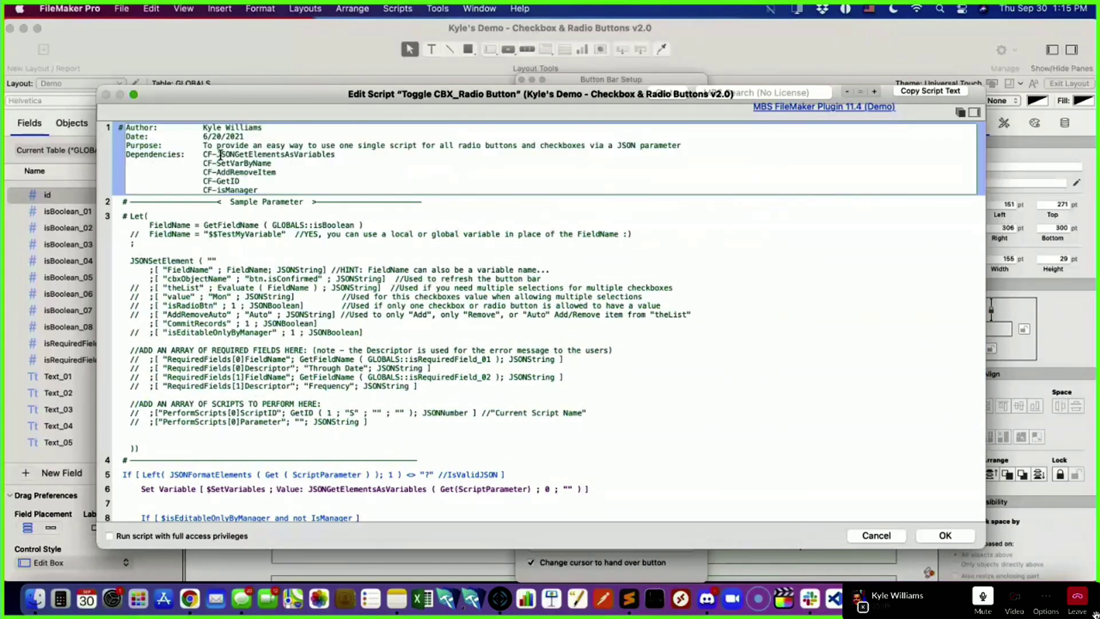
pyautogui.moveTo(212, 155); pyautogui.dragTo(336, 154)
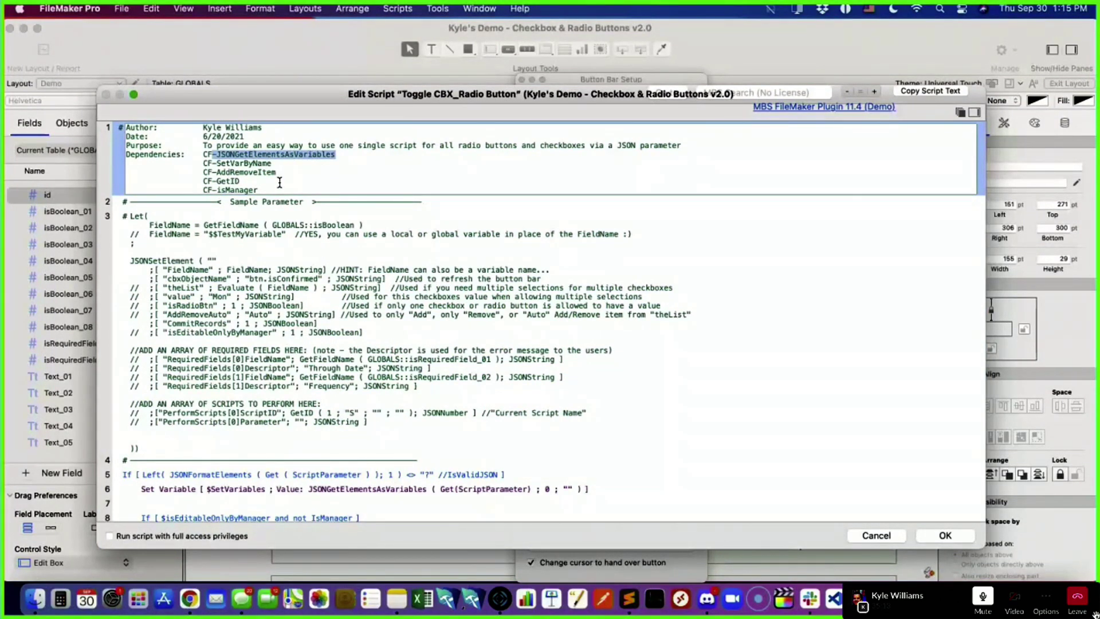
# - Highlight the cbxObjectName key and the FieldName value in the sample parameter's JSONSetElement call
pyautogui.click(172, 271)
pyautogui.click(170, 270)
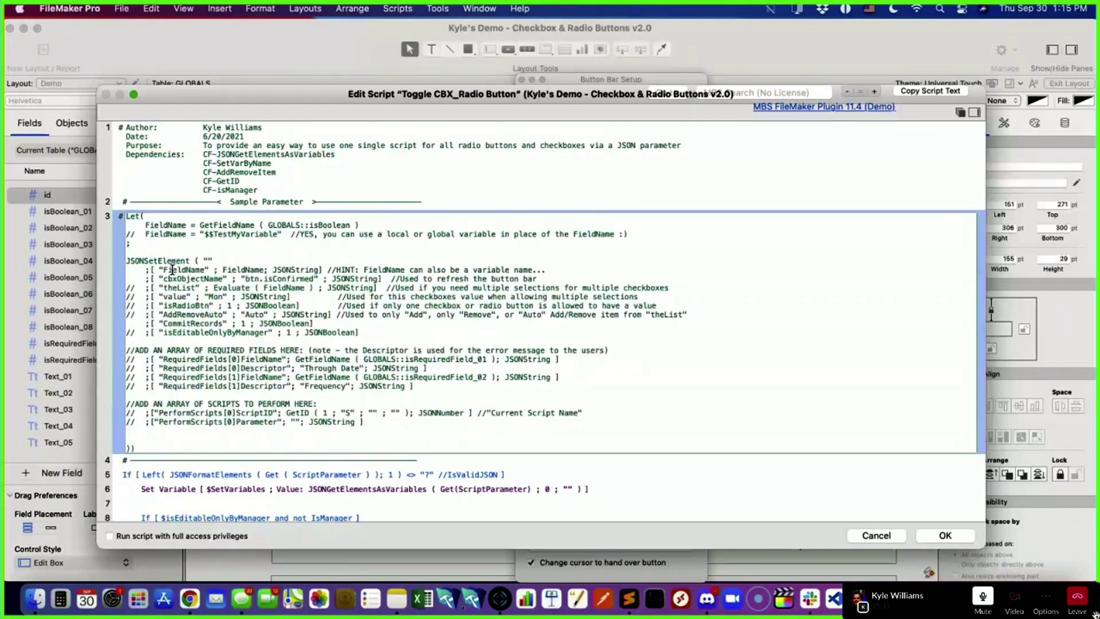
pyautogui.moveTo(164, 270); pyautogui.dragTo(225, 279)
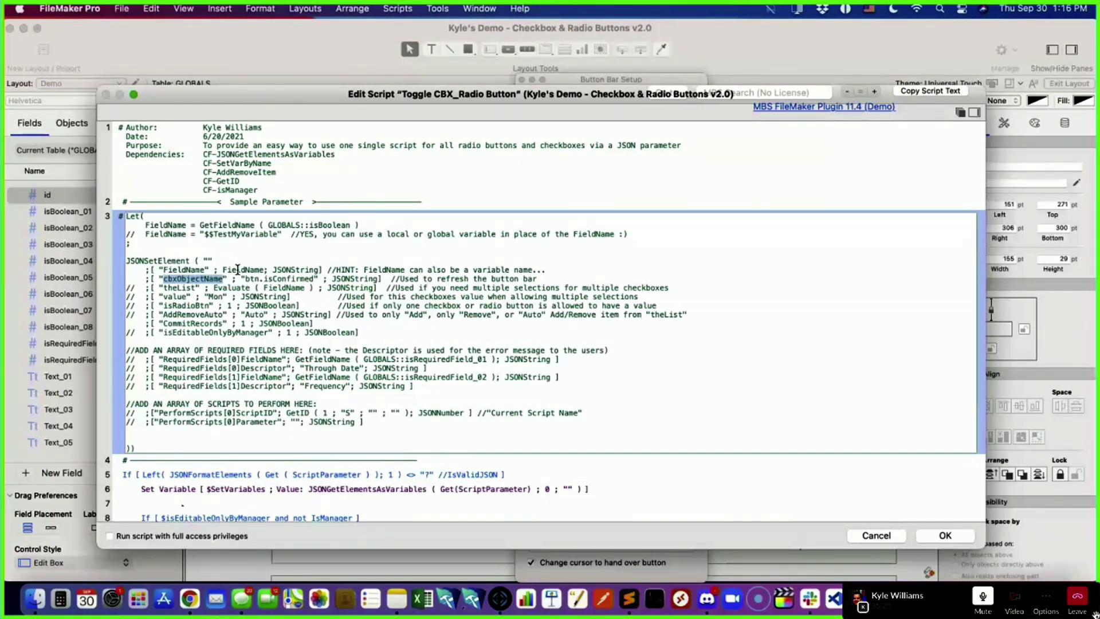
pyautogui.moveTo(223, 269); pyautogui.dragTo(259, 268)
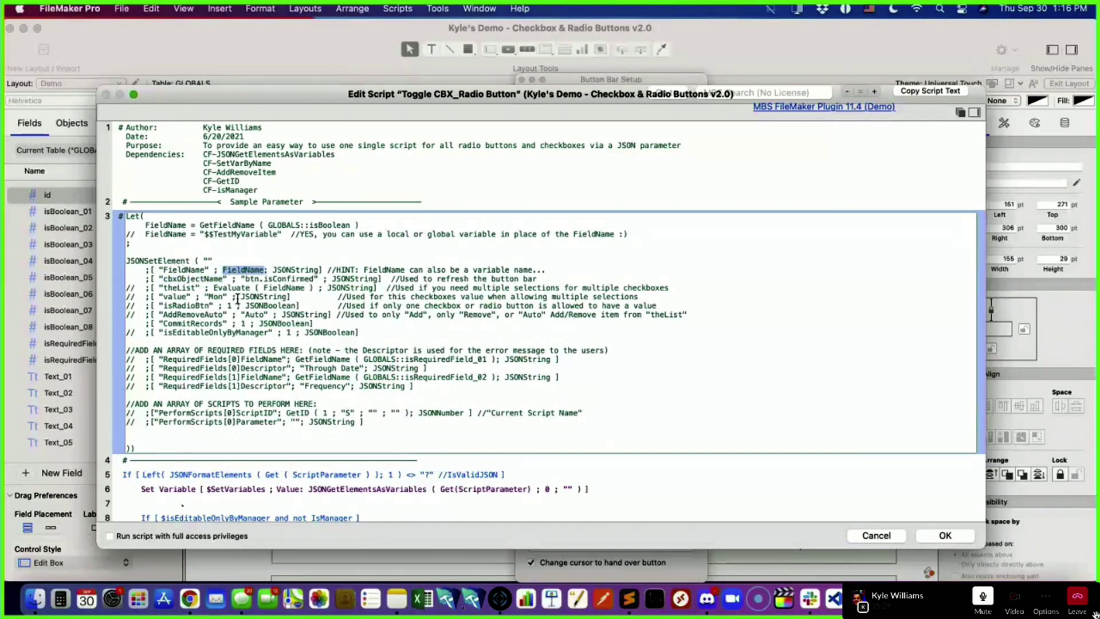
# - Highlight the SetVarByName dependency in the header comment and locate its single-checkbox Set Variable step on line 36
pyautogui.click(227, 157)
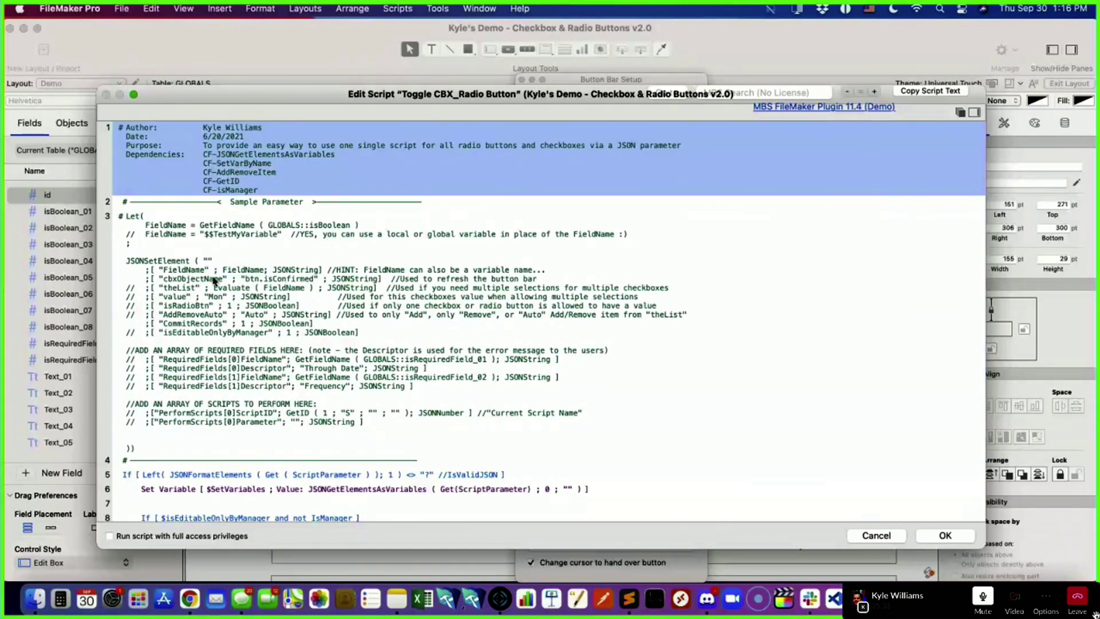
pyautogui.click(223, 163)
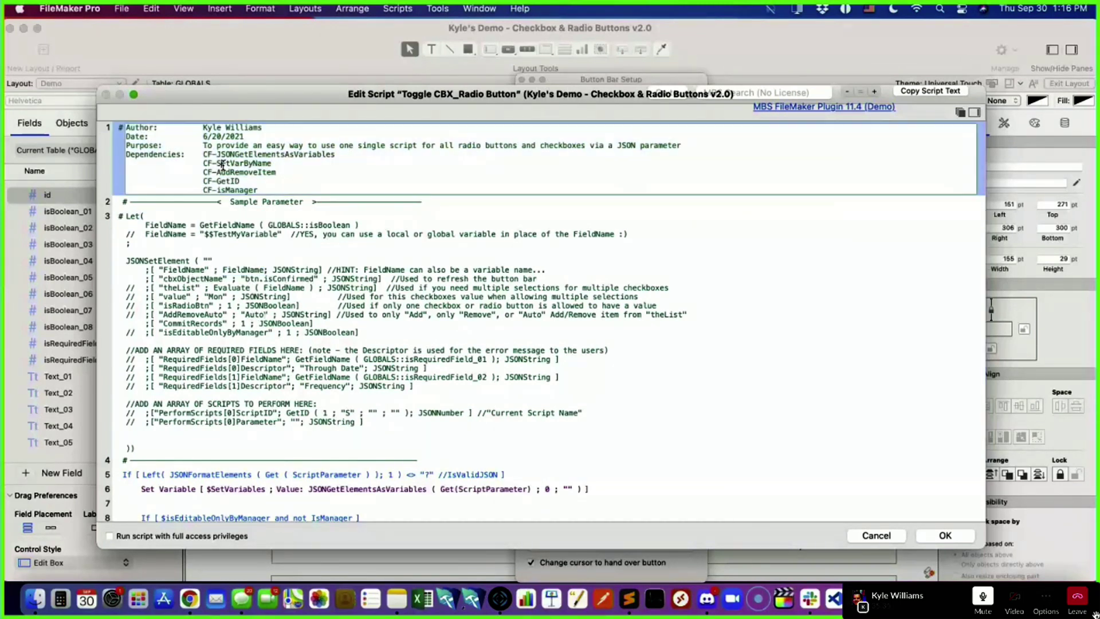
pyautogui.moveTo(217, 165); pyautogui.dragTo(272, 165)
pyautogui.scroll(-10, 172, 401)
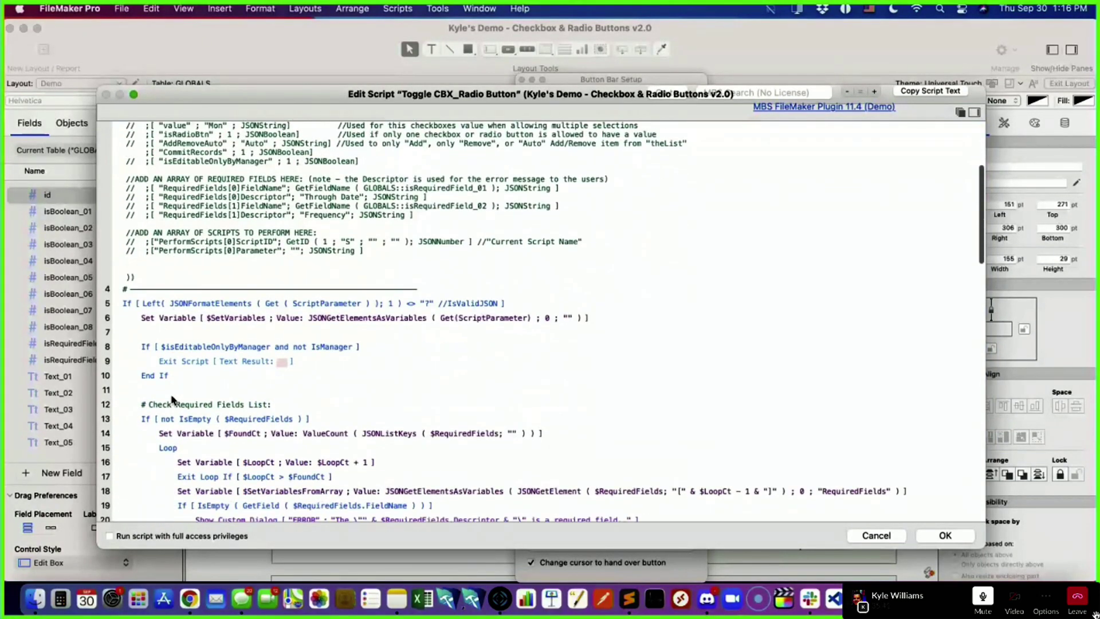
pyautogui.scroll(-11, 170, 403)
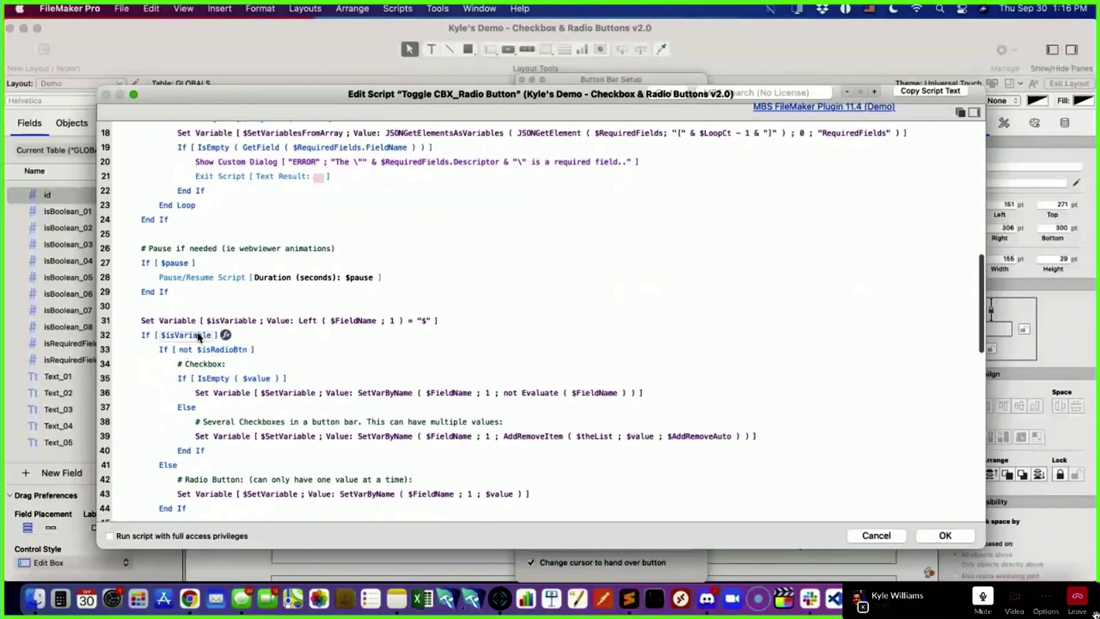
pyautogui.click(385, 395)
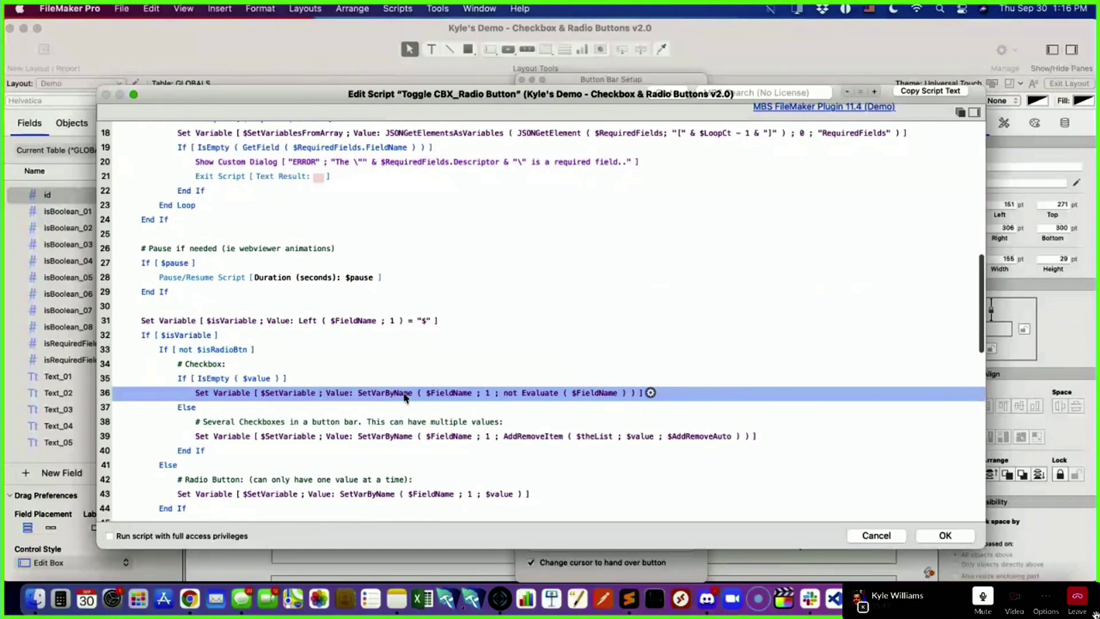
# - Return to the sample parameter and highlight the two FieldName options, GetFieldName ( GLOBALS::isBoolean ) and $$TestMyVariable
pyautogui.scroll(20, 399, 283)
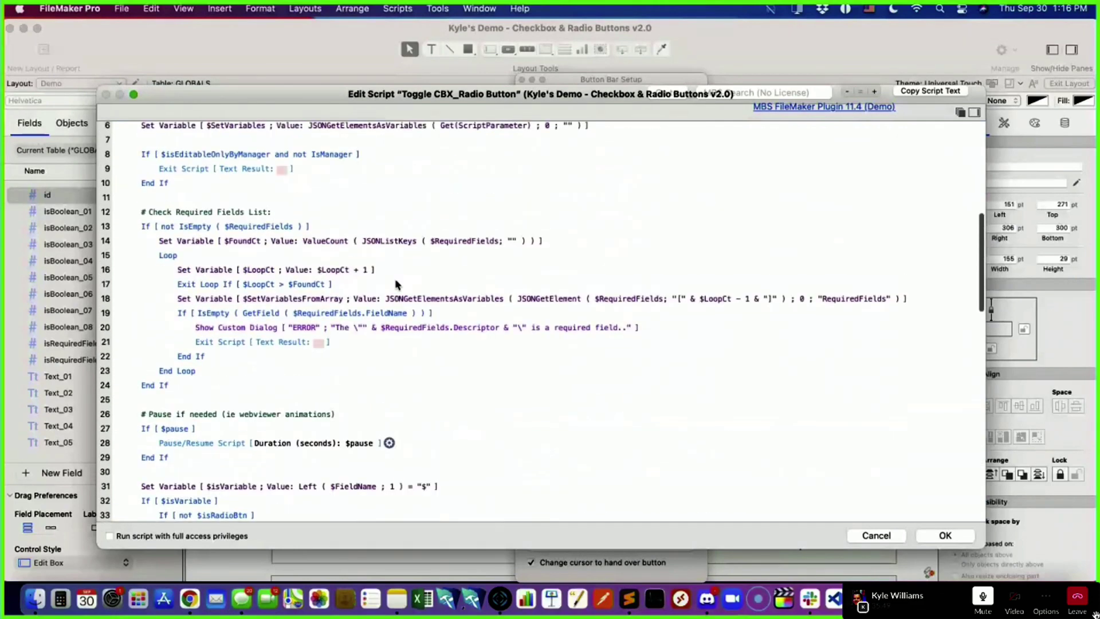
pyautogui.scroll(-2, 264, 373)
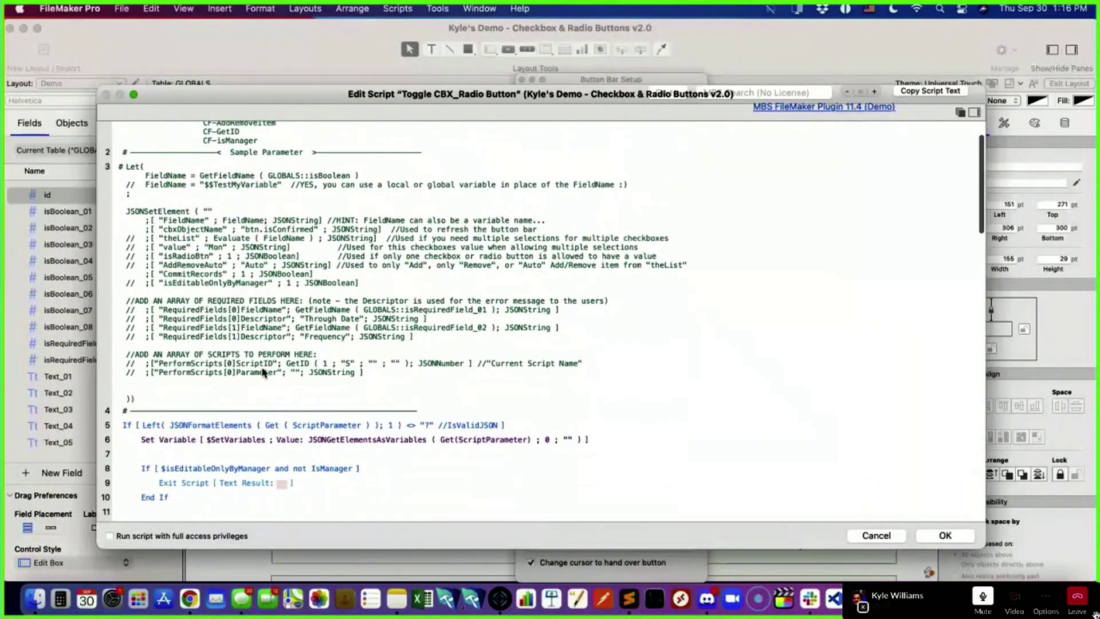
pyautogui.scroll(2, 269, 256)
pyautogui.scroll(1, 270, 257)
pyautogui.click(255, 234)
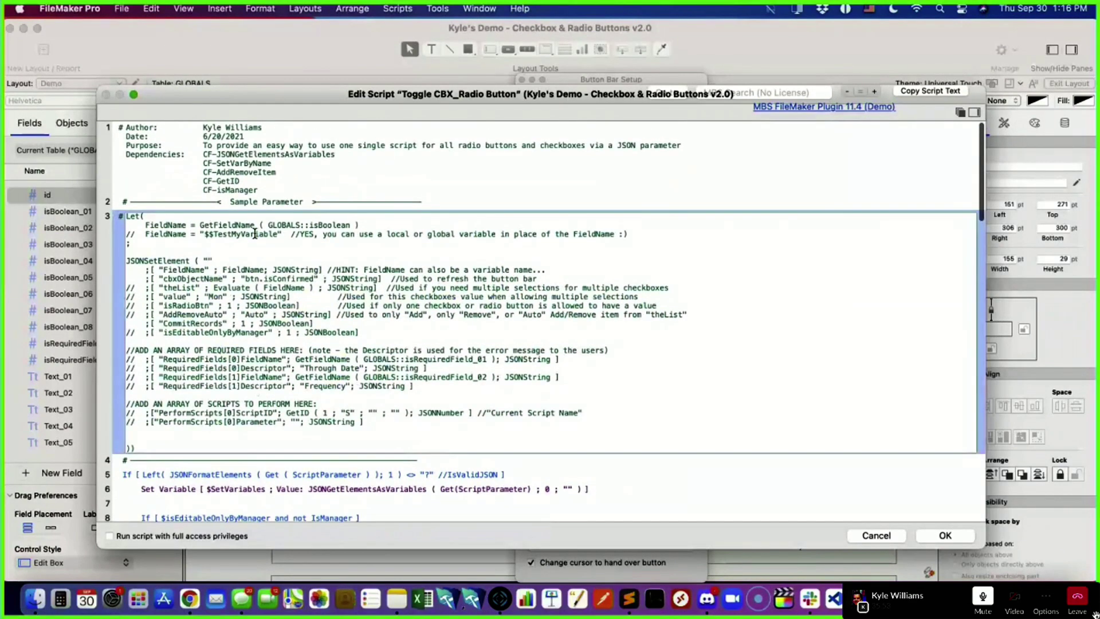
pyautogui.doubleClick(157, 226)
pyautogui.moveTo(199, 223); pyautogui.dragTo(360, 220)
pyautogui.scroll(1, 359, 220)
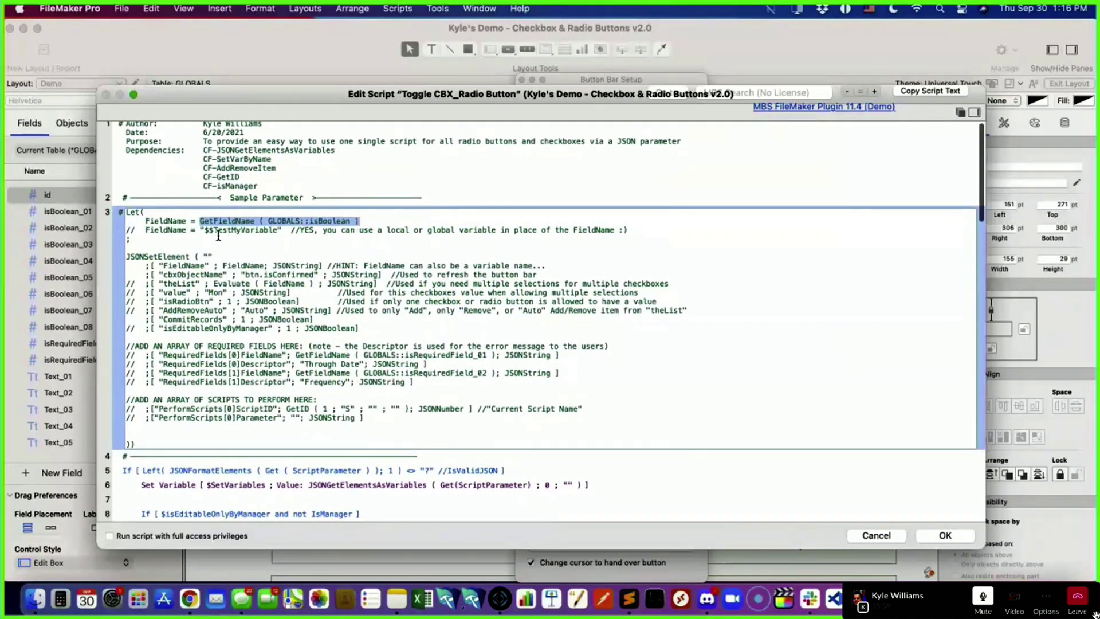
pyautogui.doubleClick(213, 229)
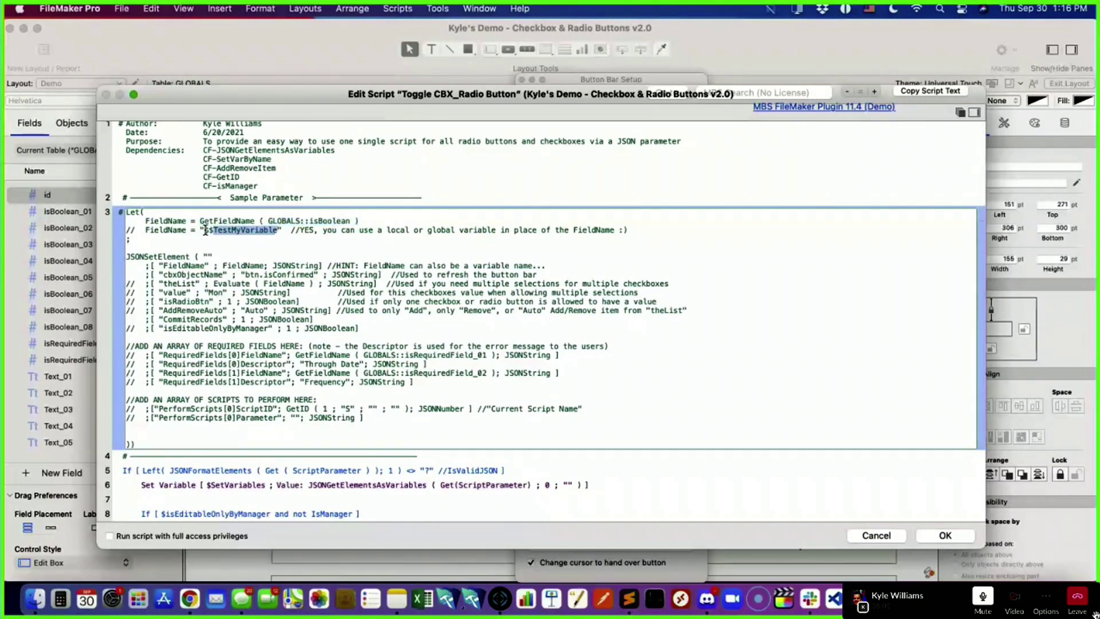
pyautogui.moveTo(205, 230); pyautogui.dragTo(280, 230)
# - Highlight the cbxObjectName key and its btn.isConfirmed value in the sample parameter
pyautogui.scroll(-5, 478, 321)
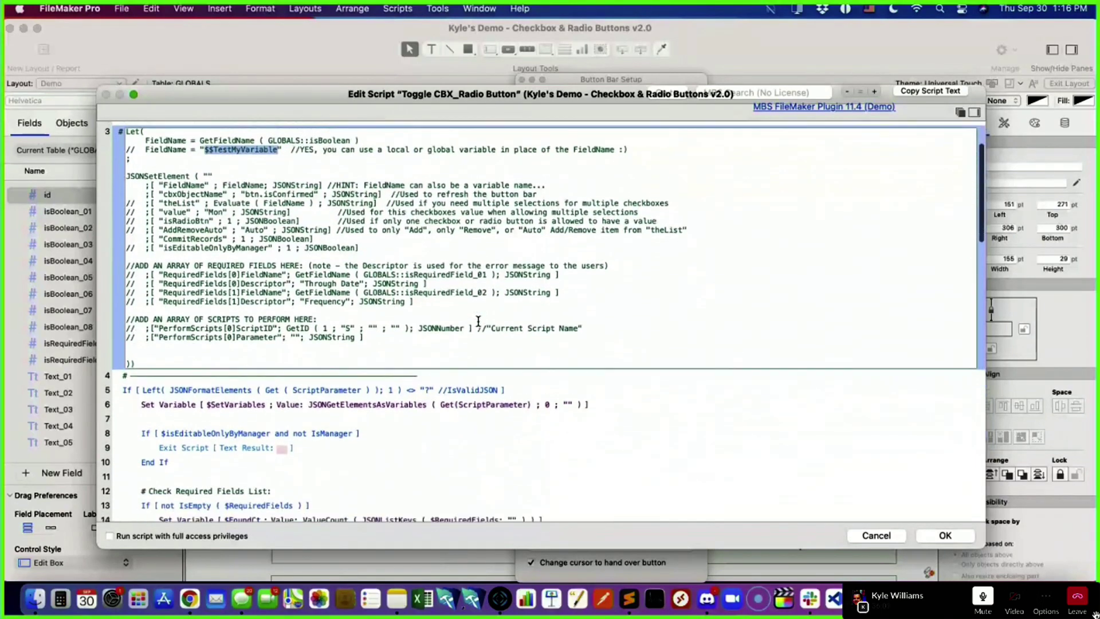
pyautogui.click(158, 188)
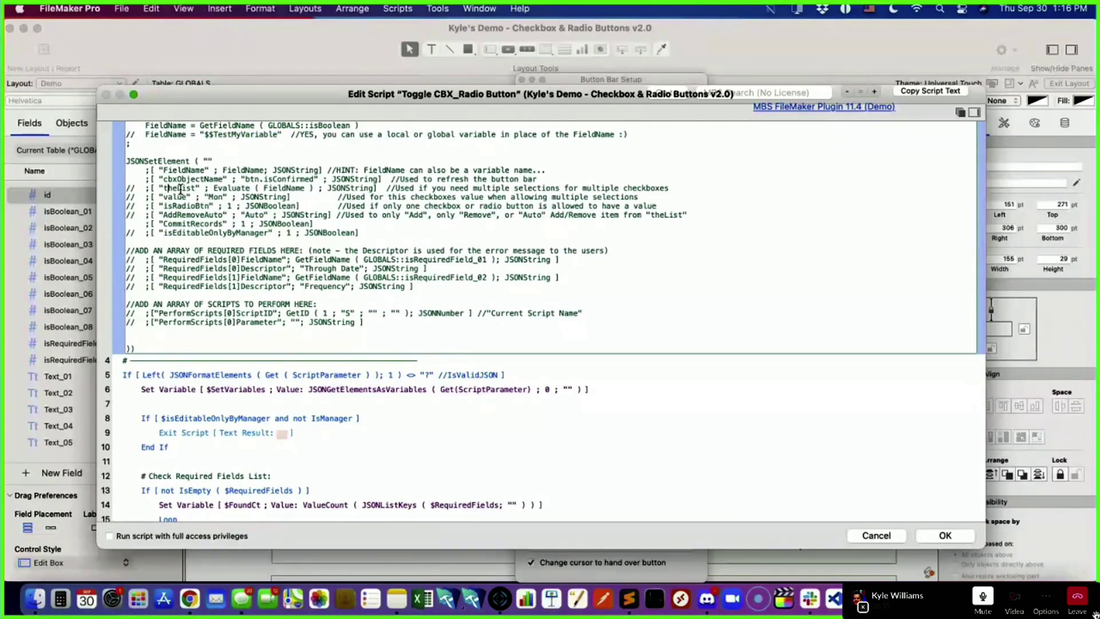
pyautogui.doubleClick(175, 180)
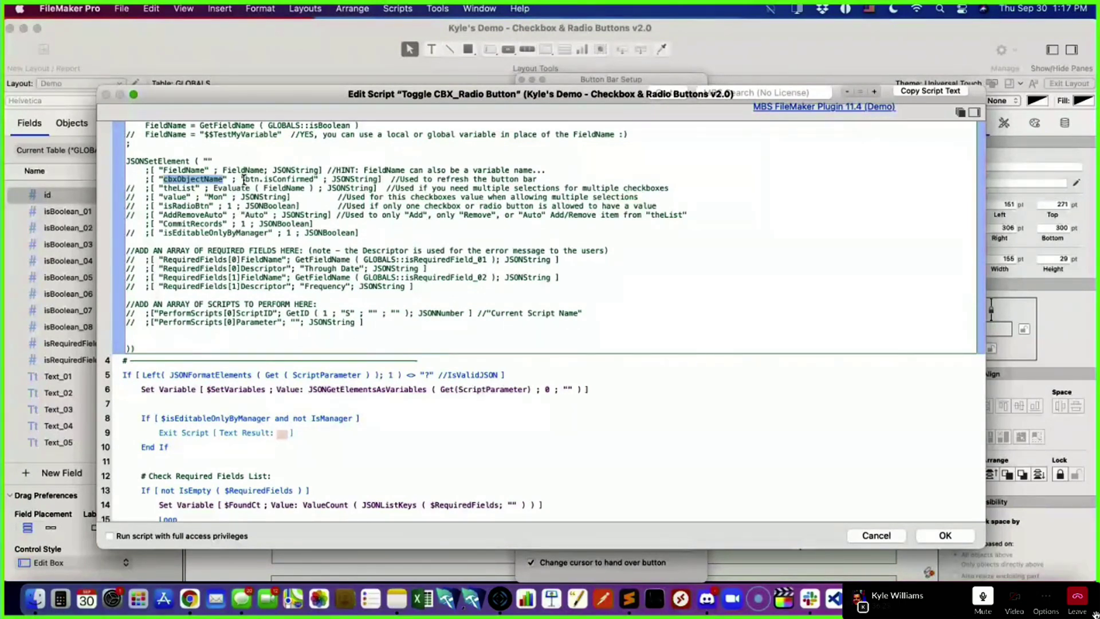
pyautogui.moveTo(244, 180); pyautogui.dragTo(314, 180)
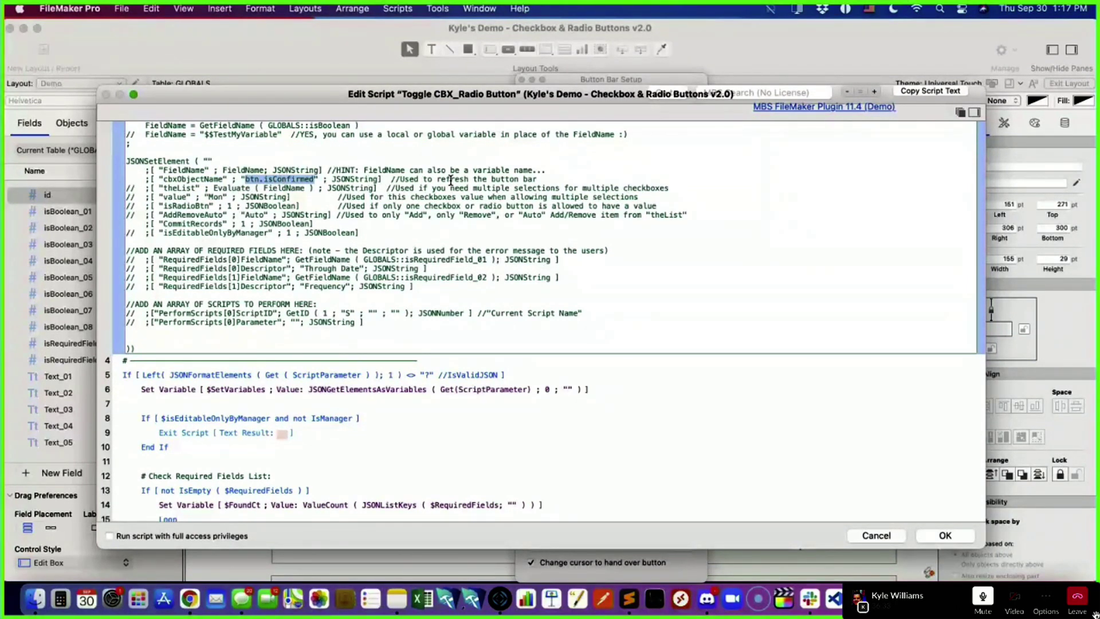
# - Highlight theList key, move the script window aside to view the weekday checkboxes and back, and highlight Evaluate ( FieldName )
pyautogui.click(181, 189)
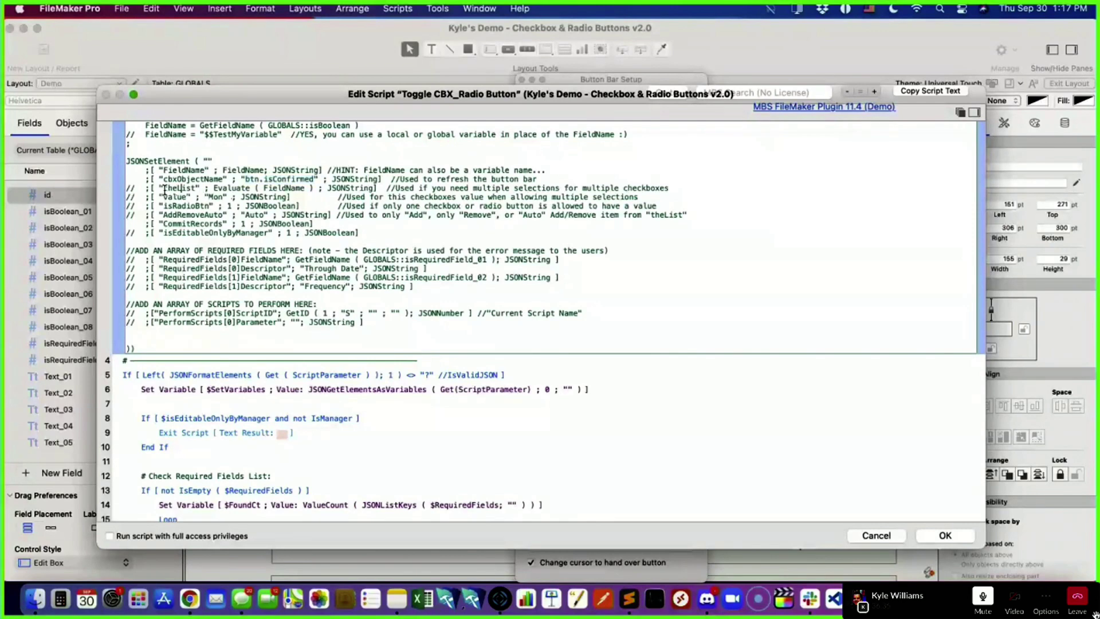
pyautogui.moveTo(163, 189); pyautogui.dragTo(195, 190)
pyautogui.moveTo(211, 96); pyautogui.dragTo(686, 109)
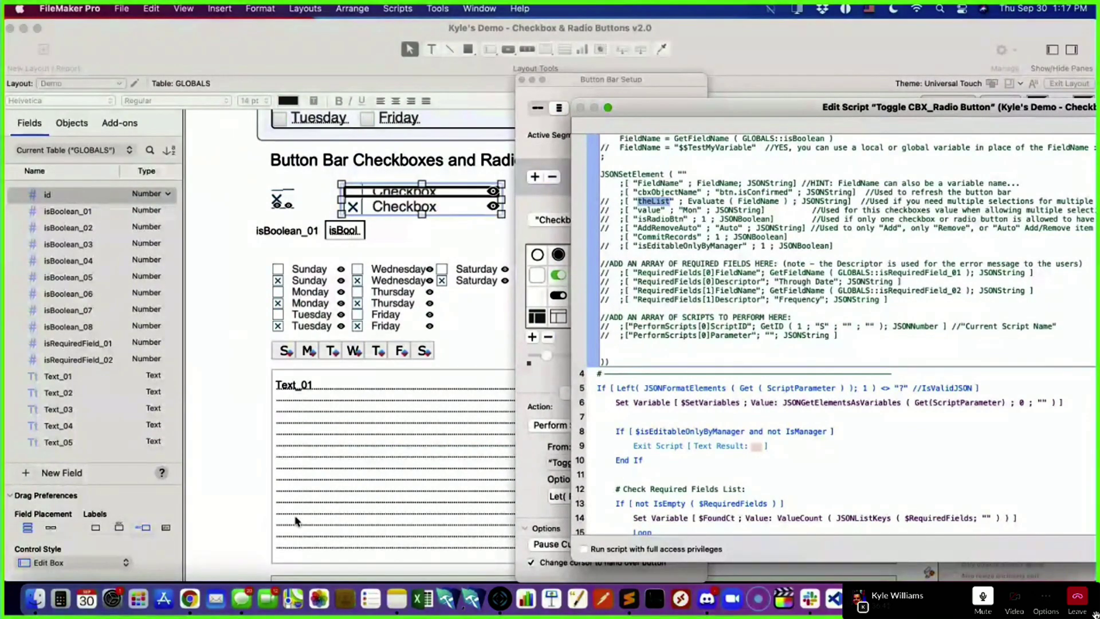
pyautogui.moveTo(628, 109); pyautogui.dragTo(294, 100)
pyautogui.moveTo(353, 193); pyautogui.dragTo(451, 194)
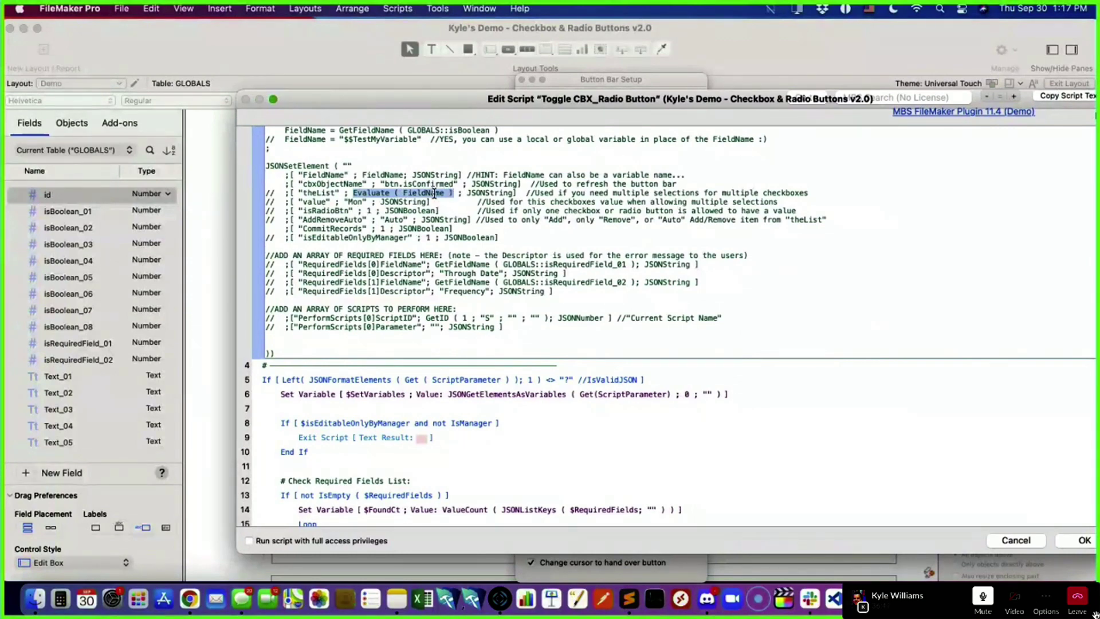
# - Highlight the FieldName and TestMyVariable names, and theList key with its comment about multiple selections
pyautogui.scroll(3, 434, 193)
pyautogui.doubleClick(300, 183)
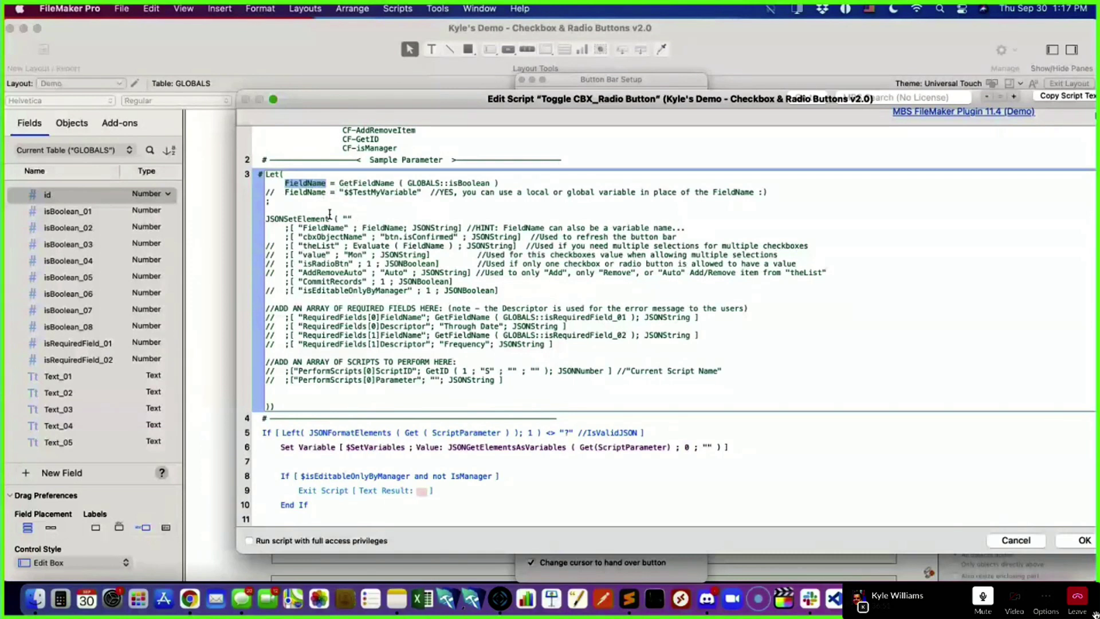
pyautogui.doubleClick(372, 192)
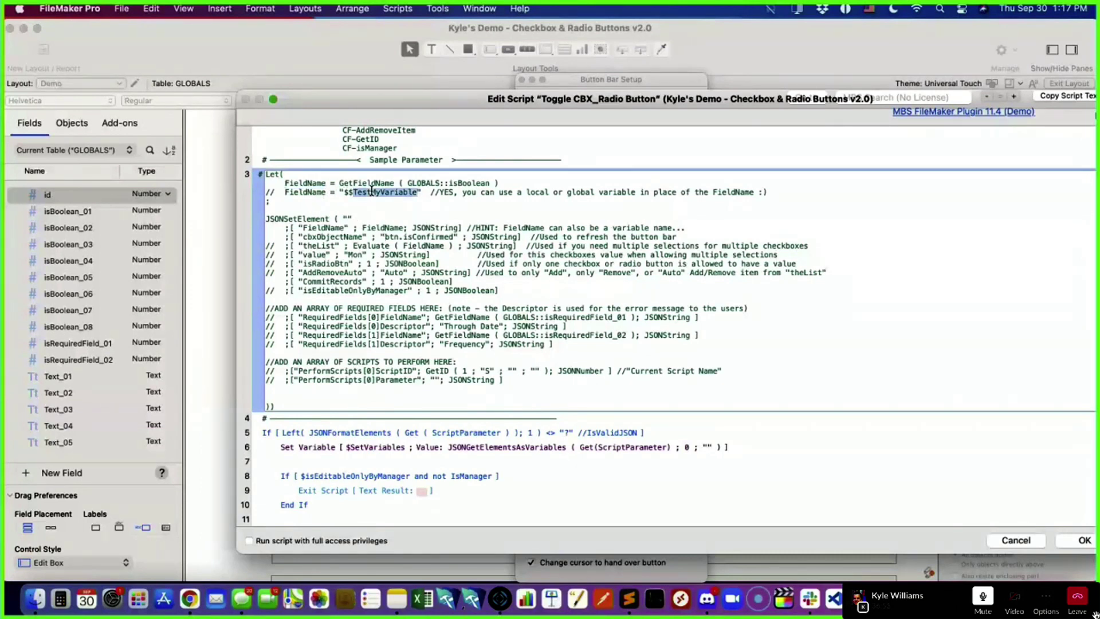
pyautogui.doubleClick(319, 246)
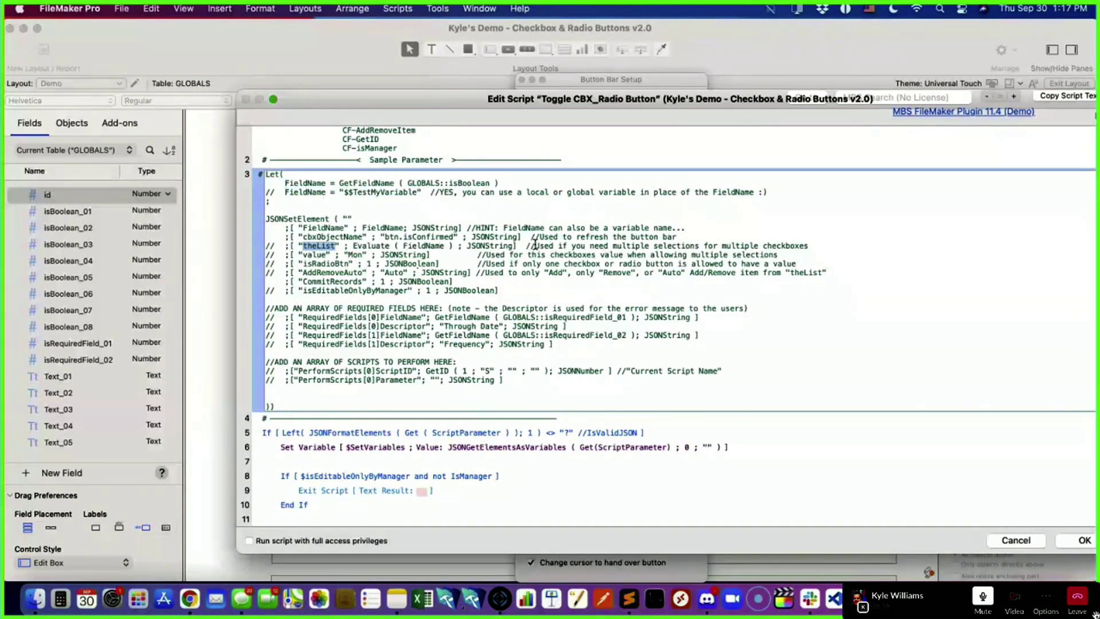
pyautogui.moveTo(534, 246); pyautogui.dragTo(812, 246)
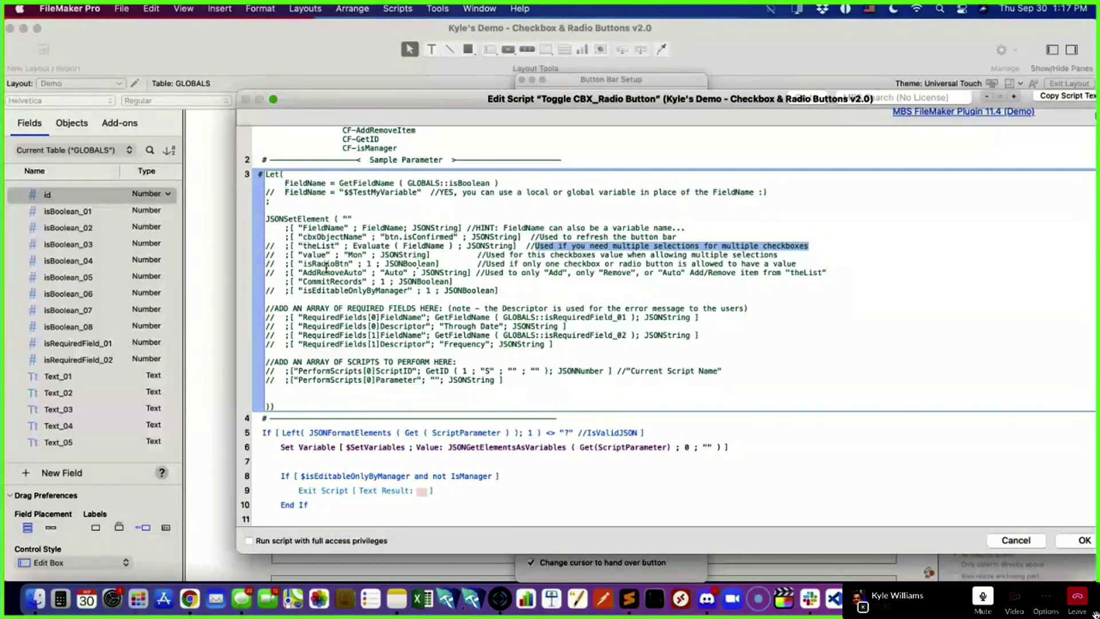
# - Highlight the value key with its "Mon" entry and the isRadioBtn key in the sample parameter
pyautogui.doubleClick(315, 254)
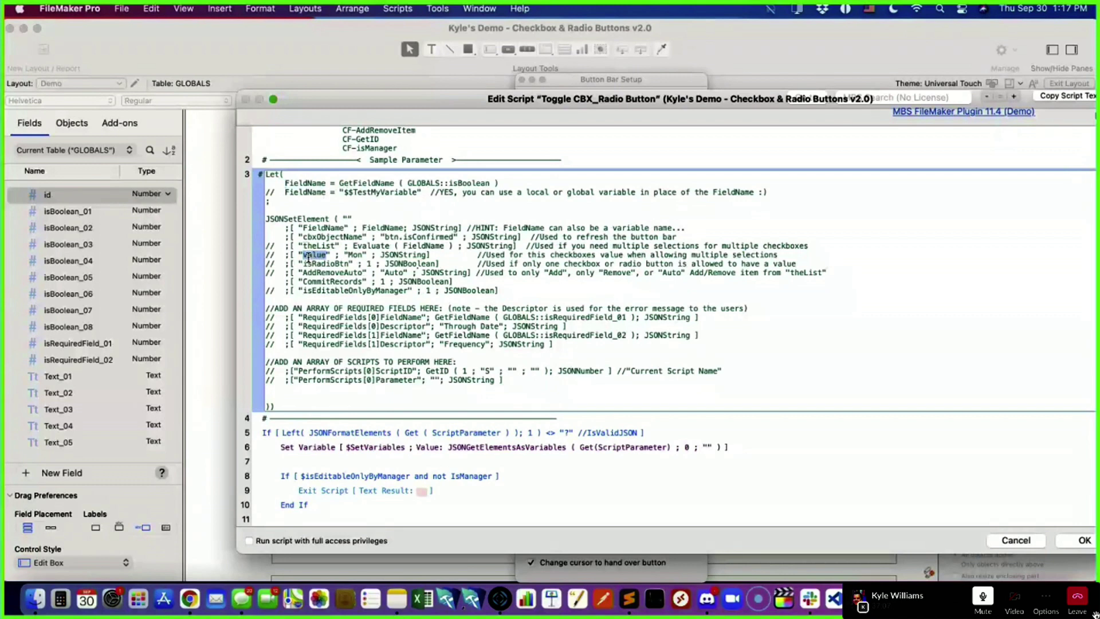
pyautogui.doubleClick(355, 256)
pyautogui.scroll(-2, 348, 285)
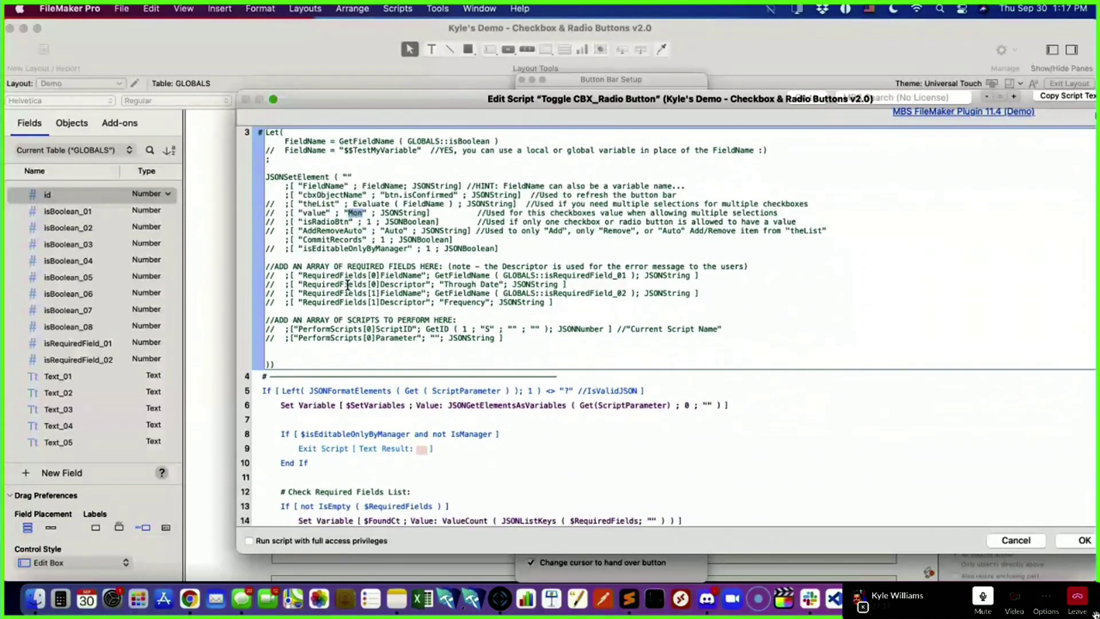
pyautogui.moveTo(303, 222); pyautogui.dragTo(347, 223)
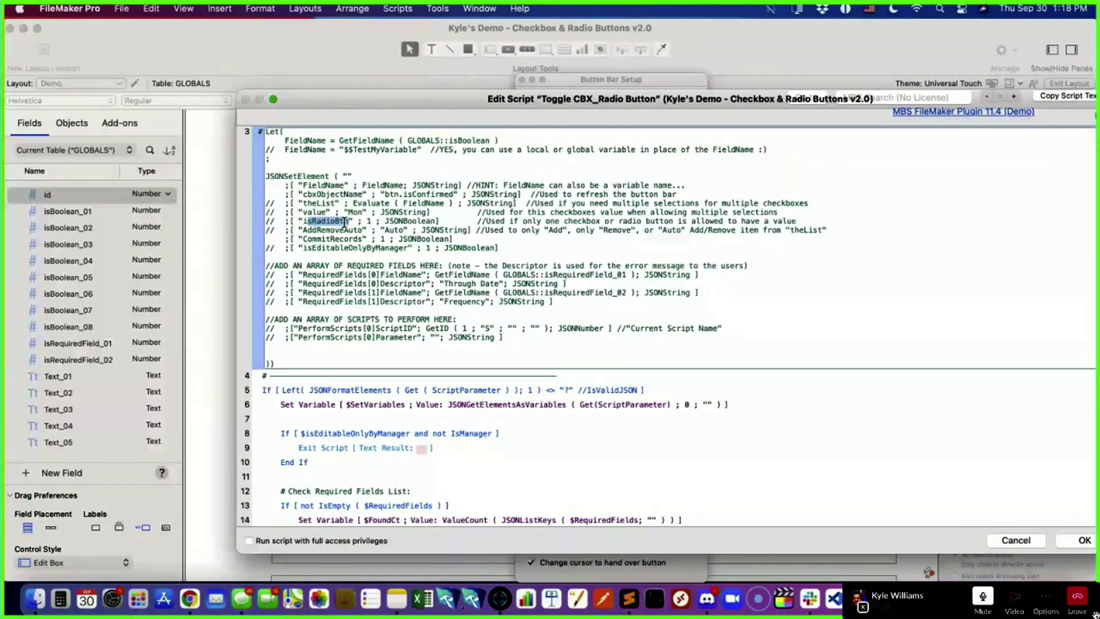
# - Examine the AddRemoveAuto key together with theList, highlighting the "Remove" and "Auto" options in its comment
pyautogui.click(337, 231)
pyautogui.moveTo(299, 231); pyautogui.dragTo(365, 228)
pyautogui.scroll(-1, 386, 226)
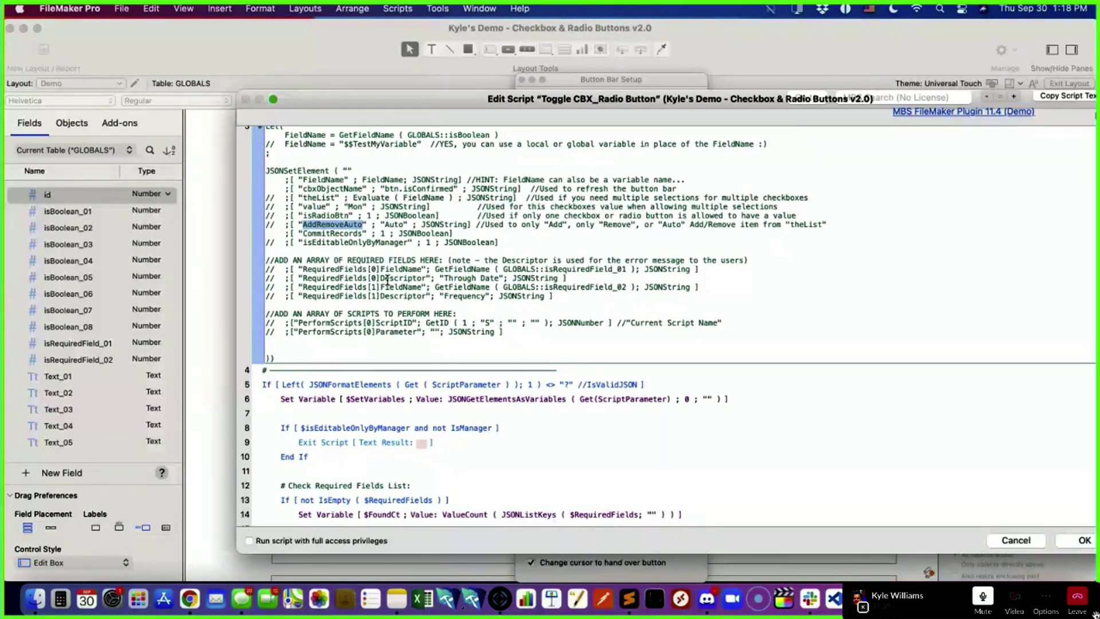
pyautogui.doubleClick(321, 197)
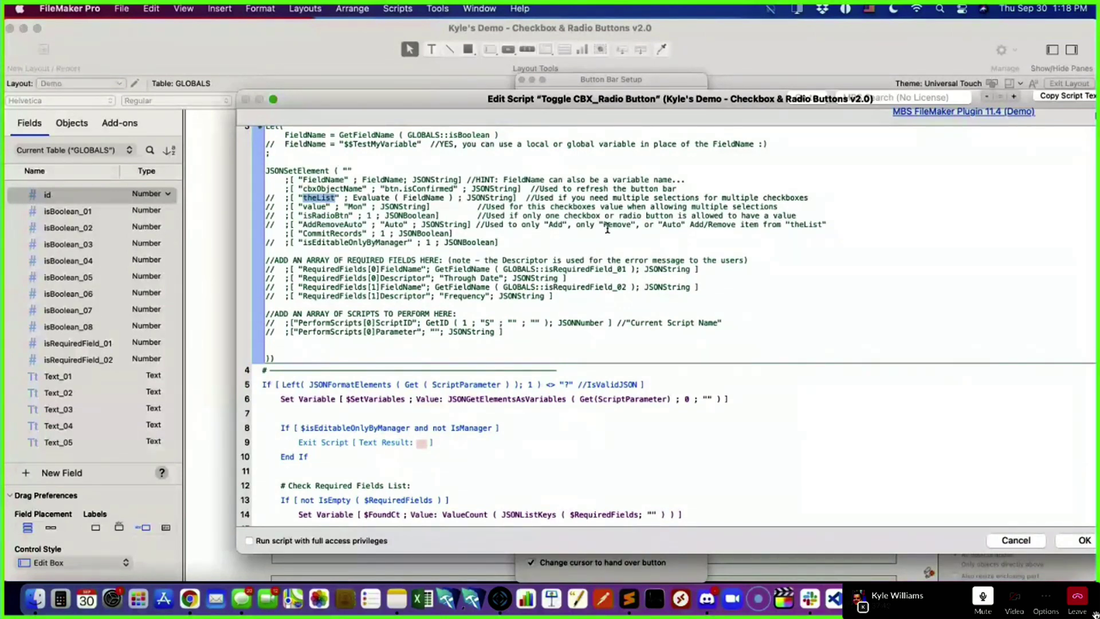
pyautogui.click(676, 225)
pyautogui.doubleClick(617, 225)
pyautogui.doubleClick(672, 225)
# - Highlight the CommitRecords and isEditableOnlyByManager keys in the sample parameter
pyautogui.scroll(-3, 355, 247)
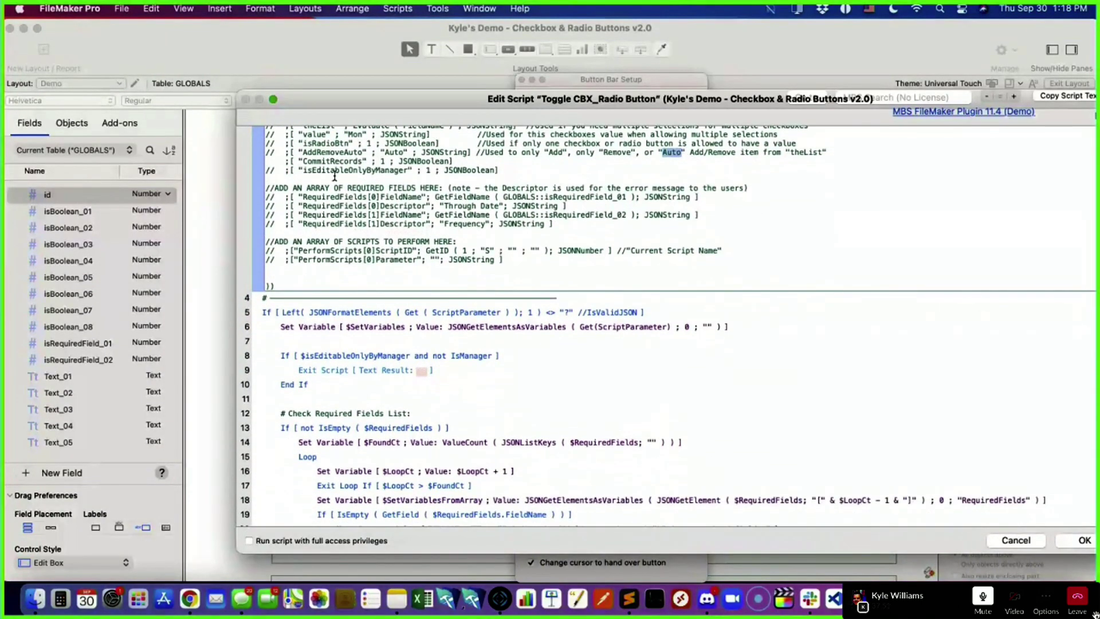
pyautogui.doubleClick(330, 162)
pyautogui.doubleClick(358, 171)
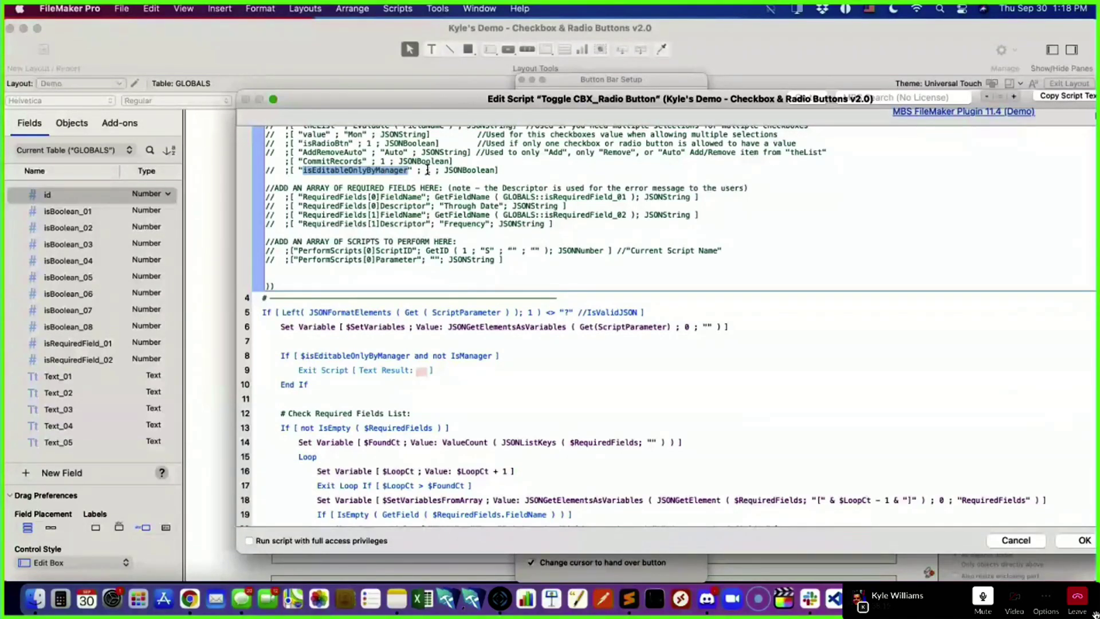
# - Highlight the comment marker before isEditableOnlyByManager and the required-fields array heading, and reposition the script window over the layout
pyautogui.moveTo(275, 170); pyautogui.dragTo(263, 170)
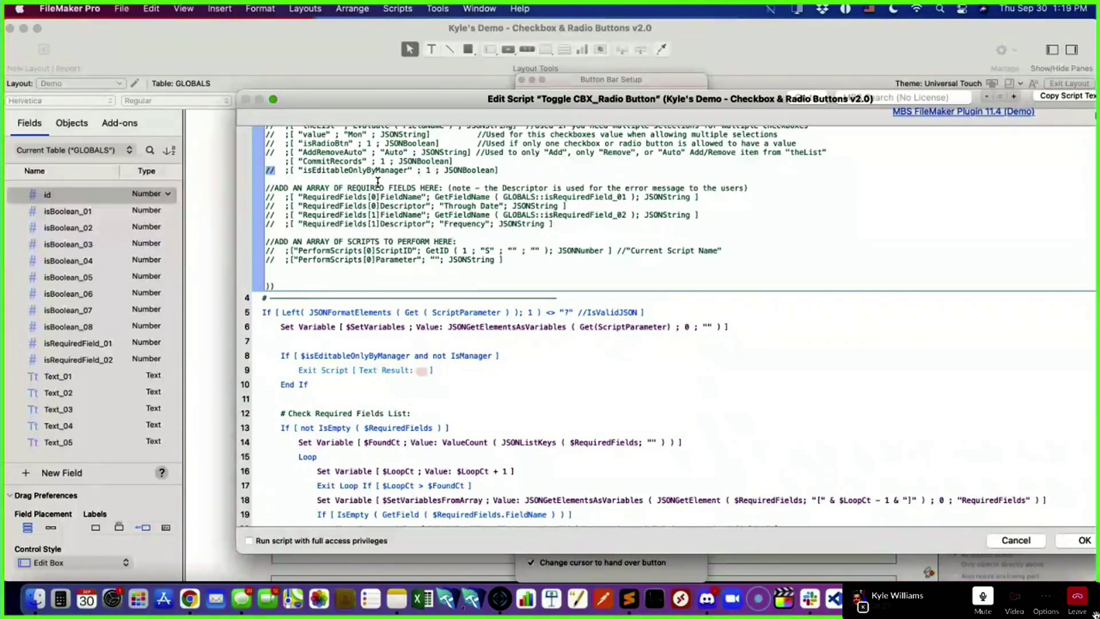
pyautogui.scroll(-2, 386, 192)
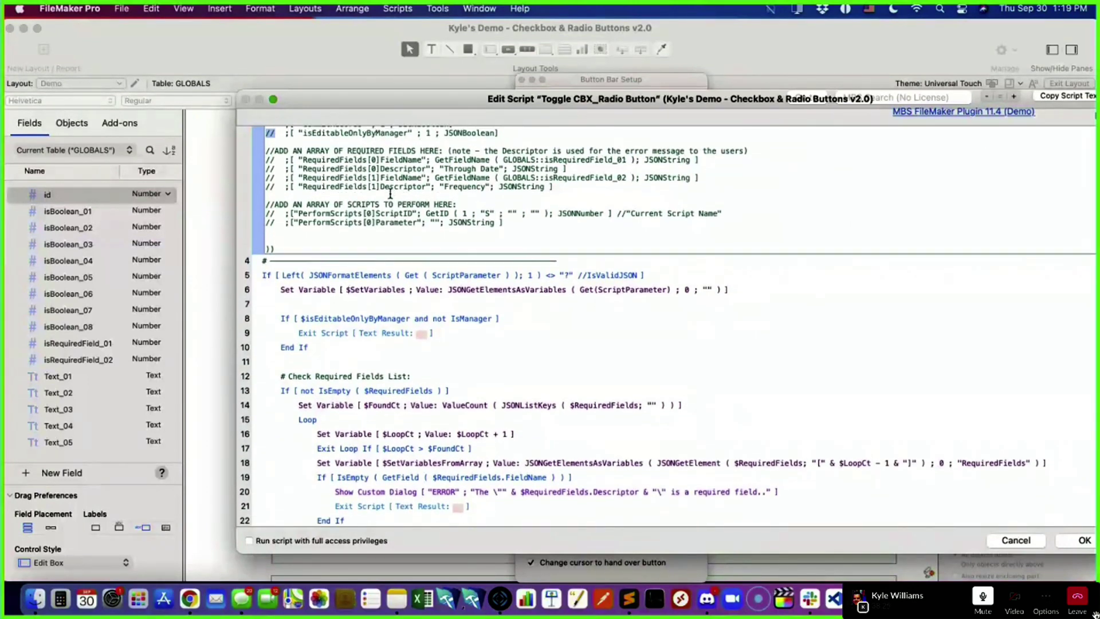
pyautogui.scroll(1, 390, 195)
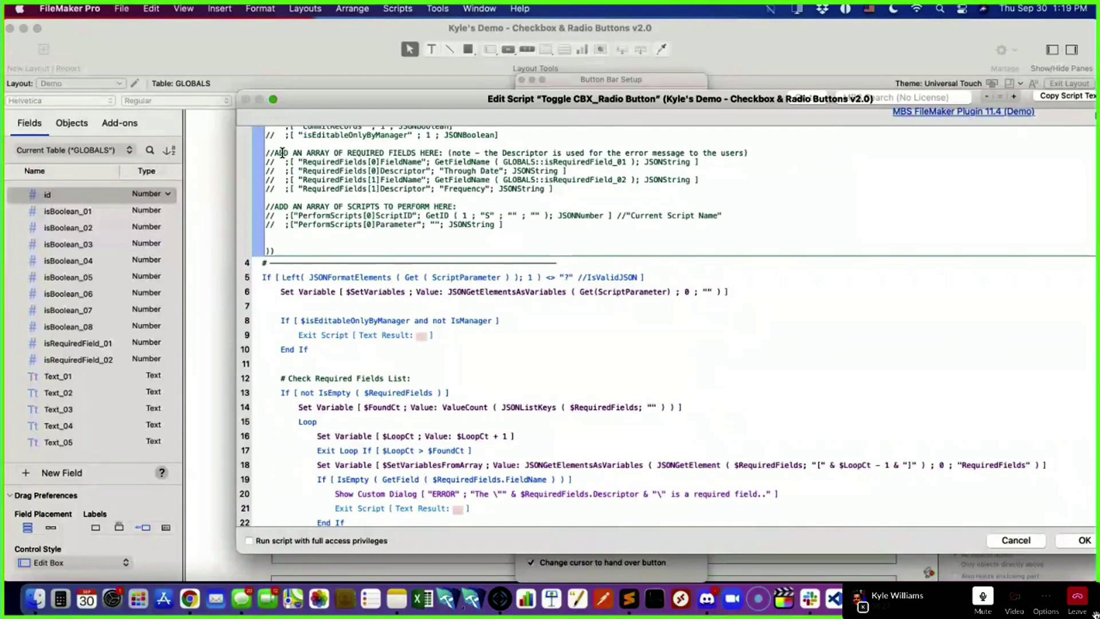
pyautogui.moveTo(267, 152); pyautogui.dragTo(449, 154)
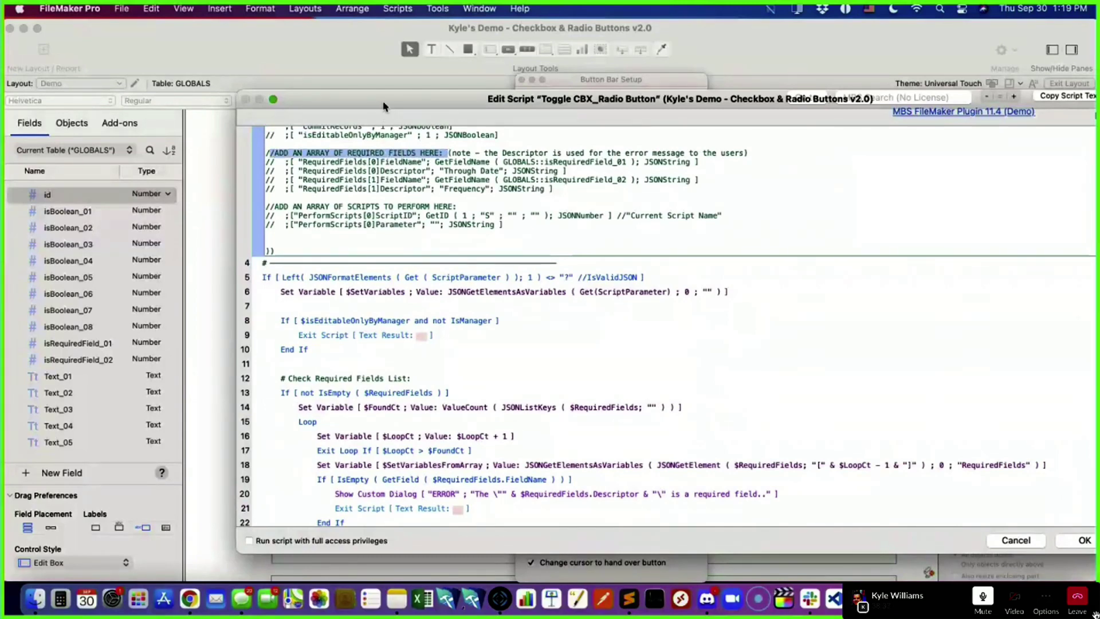
pyautogui.moveTo(385, 104); pyautogui.dragTo(434, 578)
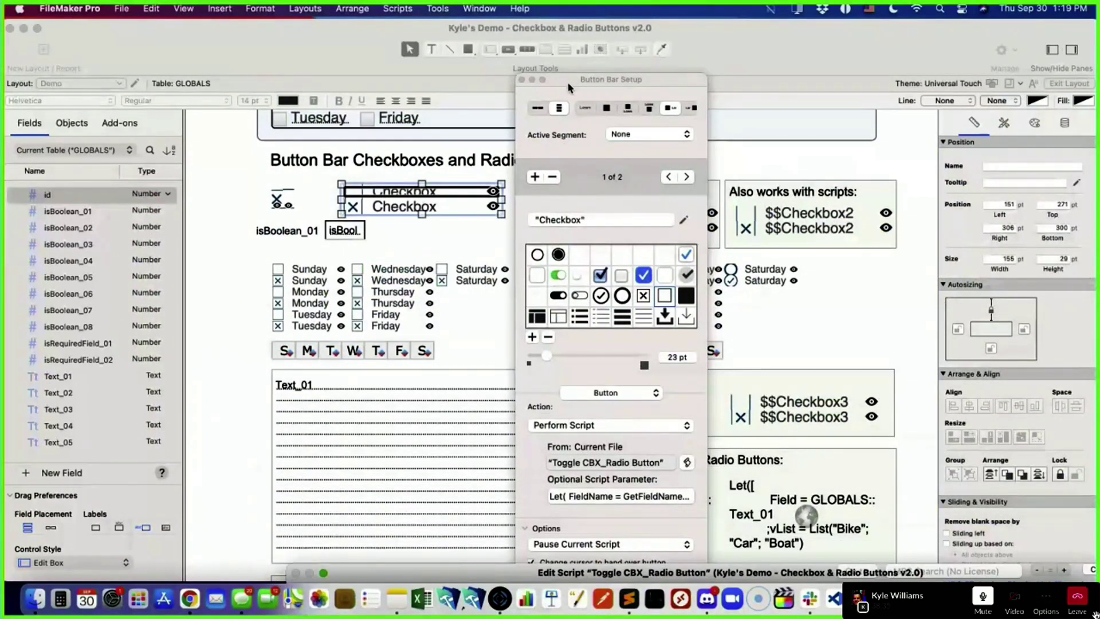
pyautogui.moveTo(701, 570); pyautogui.dragTo(479, 63)
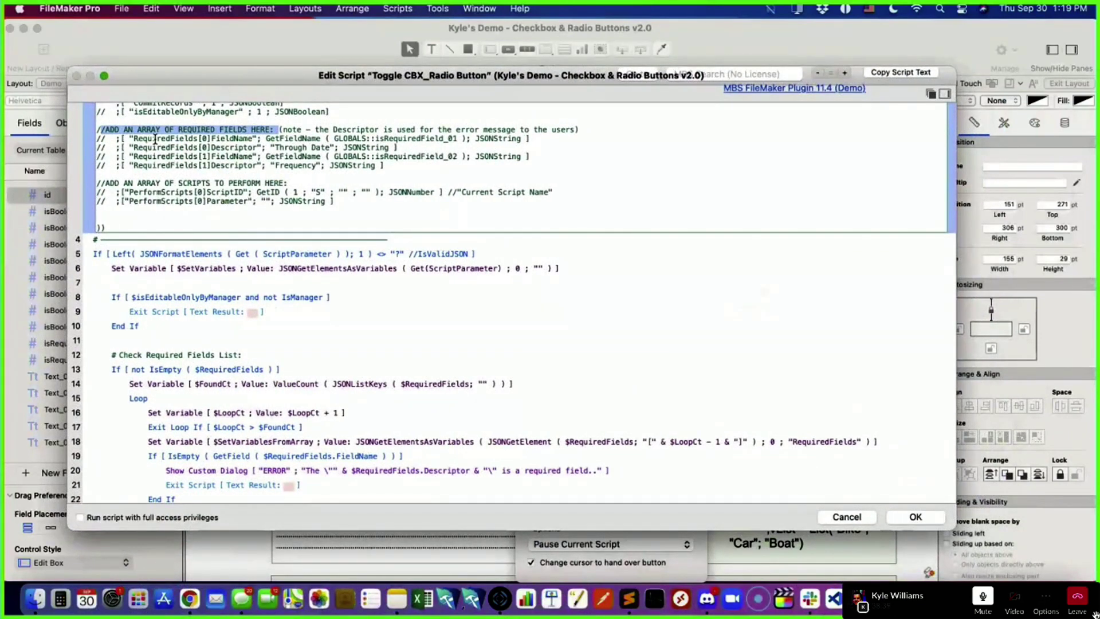
# - Highlight the RequiredFields entries in the sample parameter, including the isRequiredField_01 reference and its "Through Date" descriptor
pyautogui.moveTo(133, 139); pyautogui.dragTo(251, 139)
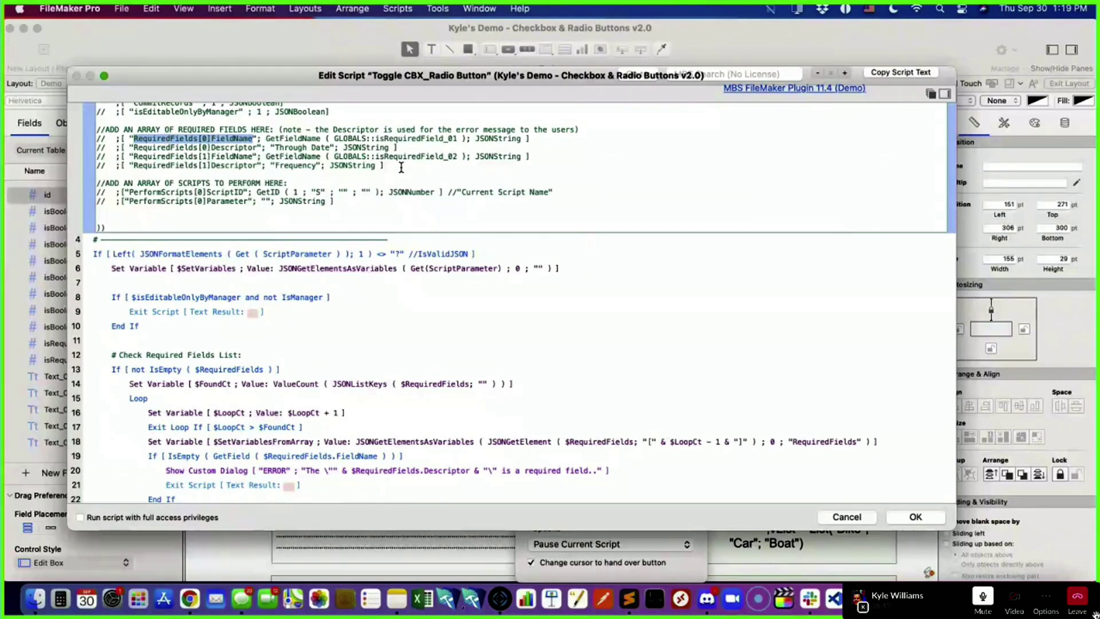
pyautogui.moveTo(402, 168); pyautogui.dragTo(64, 141)
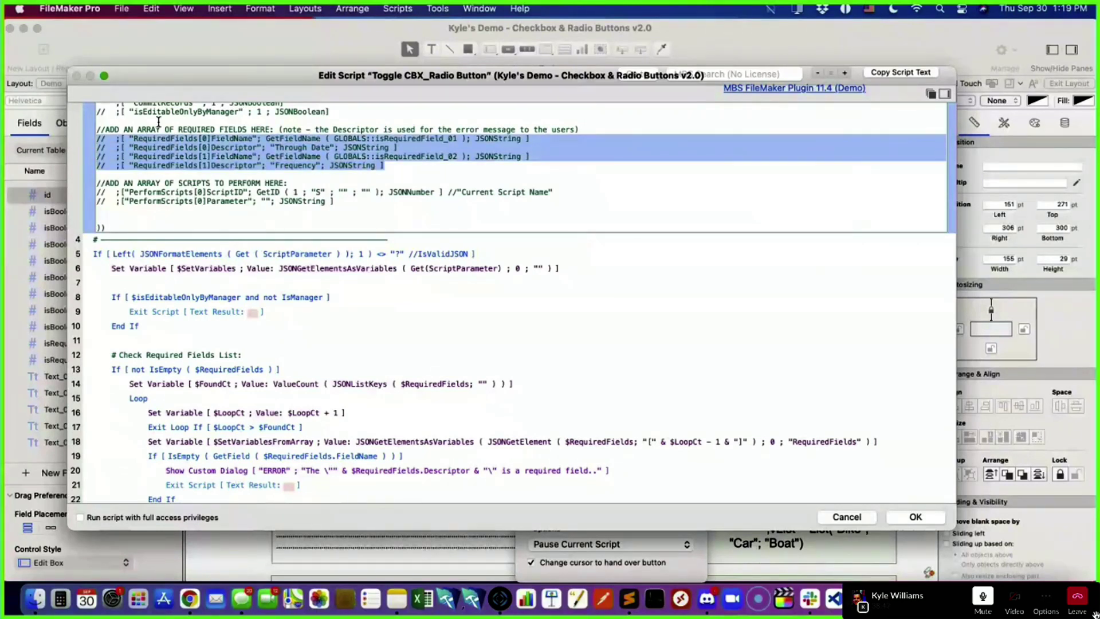
pyautogui.click(229, 141)
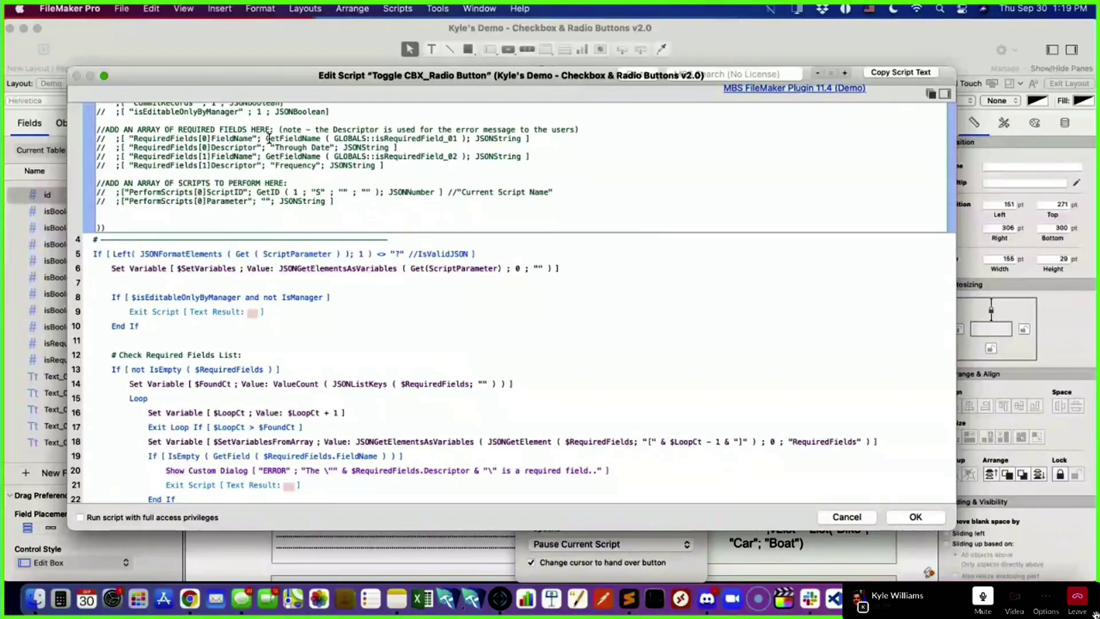
pyautogui.moveTo(330, 147); pyautogui.dragTo(273, 148)
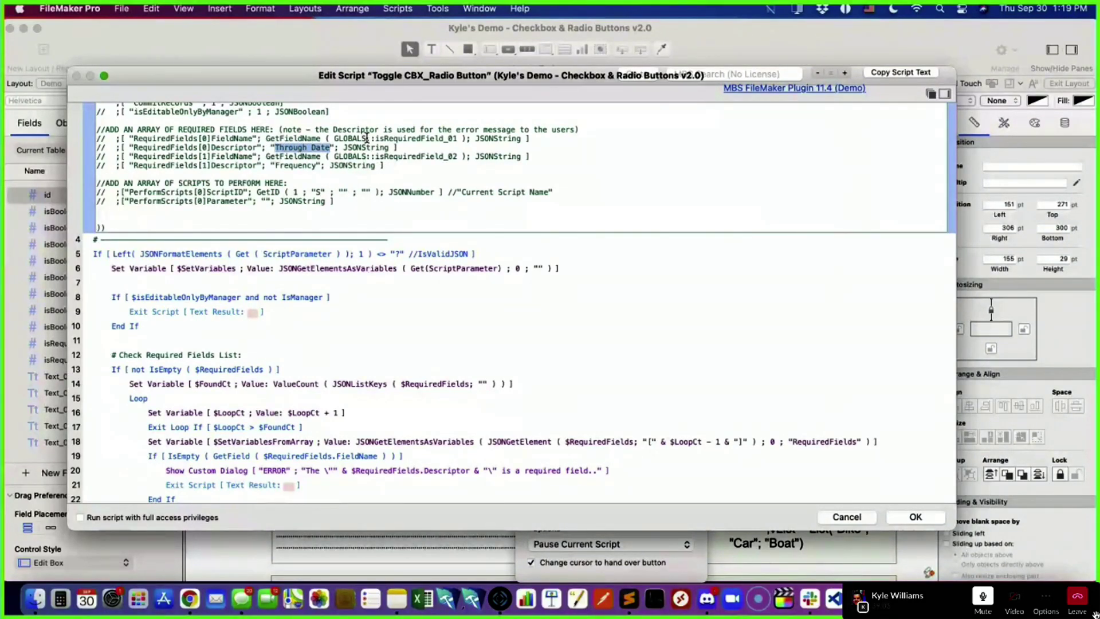
pyautogui.moveTo(375, 138); pyautogui.dragTo(458, 139)
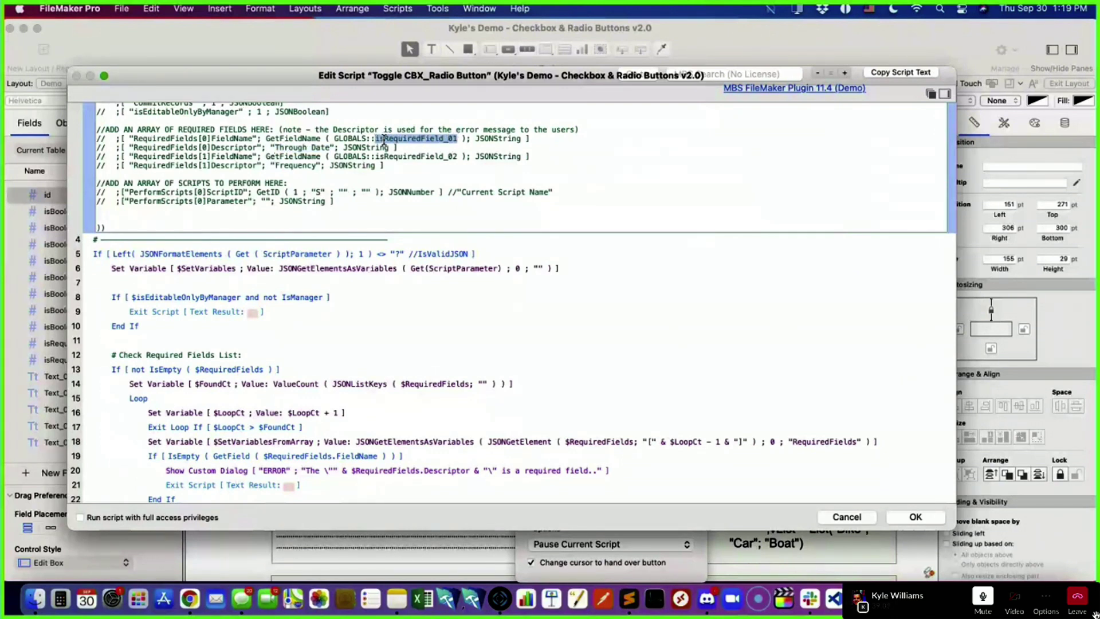
pyautogui.click(276, 149)
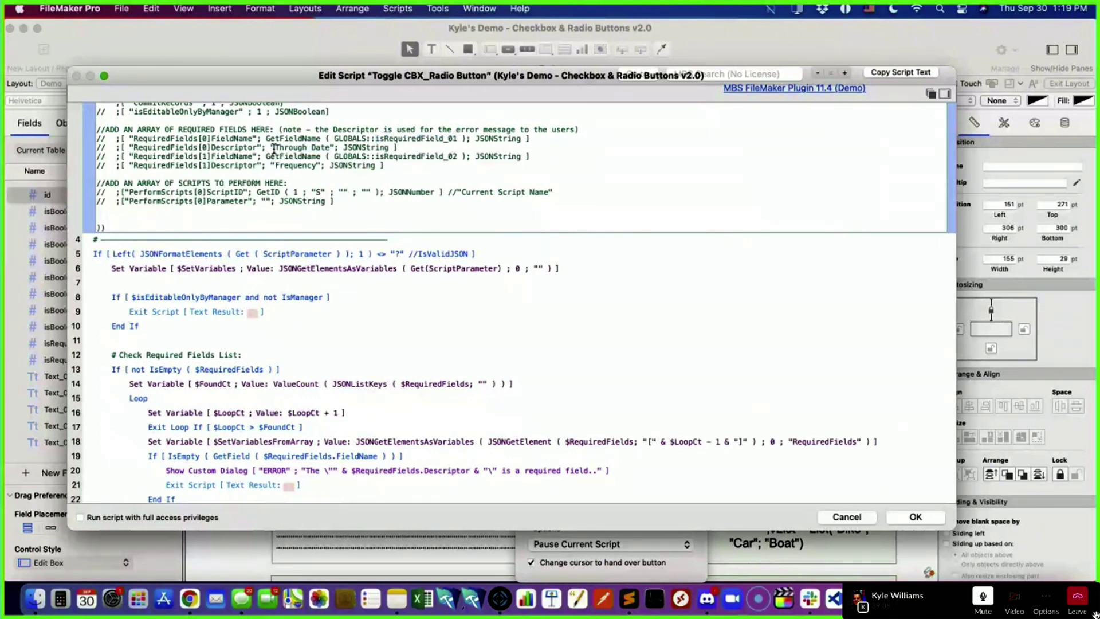
pyautogui.moveTo(274, 149); pyautogui.dragTo(331, 147)
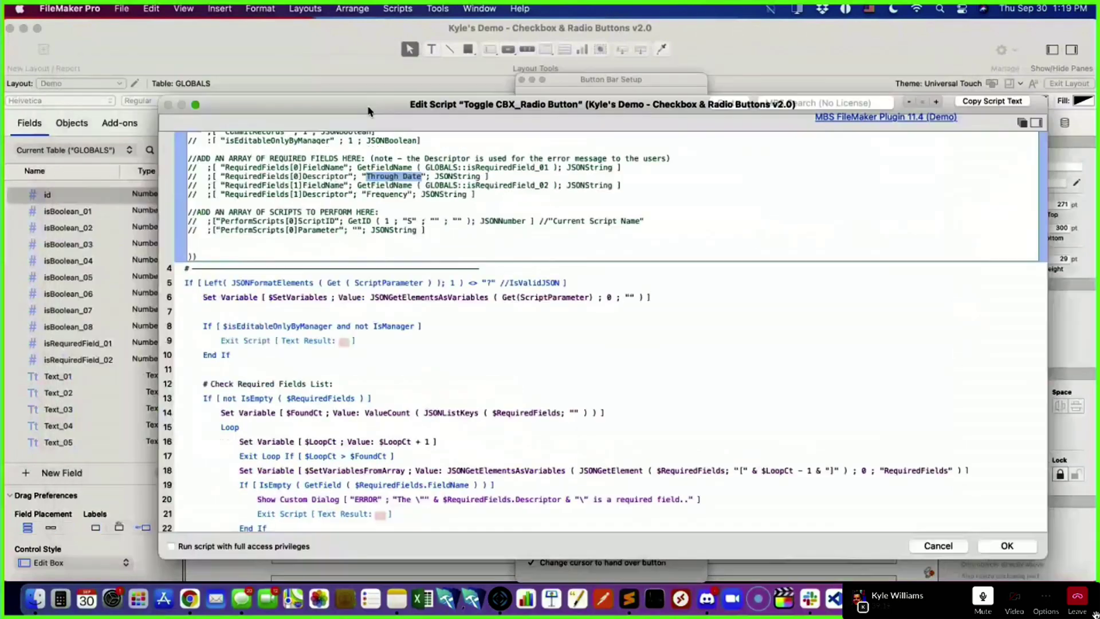
# - Move the toggle script window clear of the layout and close it without saving
pyautogui.moveTo(258, 76); pyautogui.dragTo(812, 184)
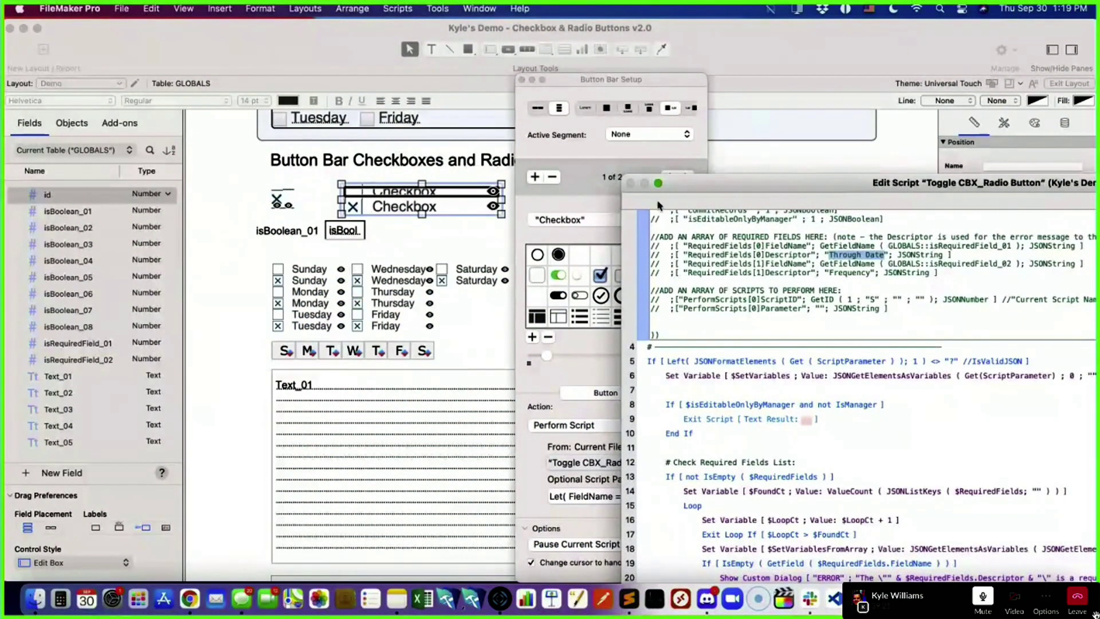
pyautogui.moveTo(658, 205); pyautogui.dragTo(155, 49)
pyautogui.click(891, 475)
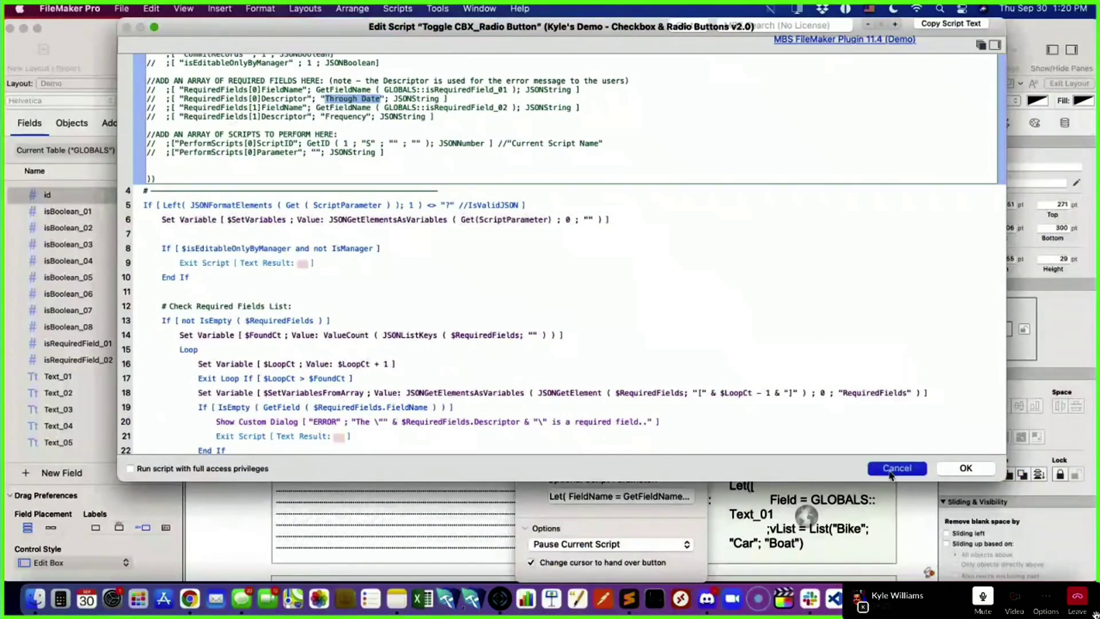
# - Open the Checkbox segment's script parameter calculation and arrange the windows so the full formula and the layout's Required fields area both show
pyautogui.moveTo(576, 80); pyautogui.dragTo(299, 63)
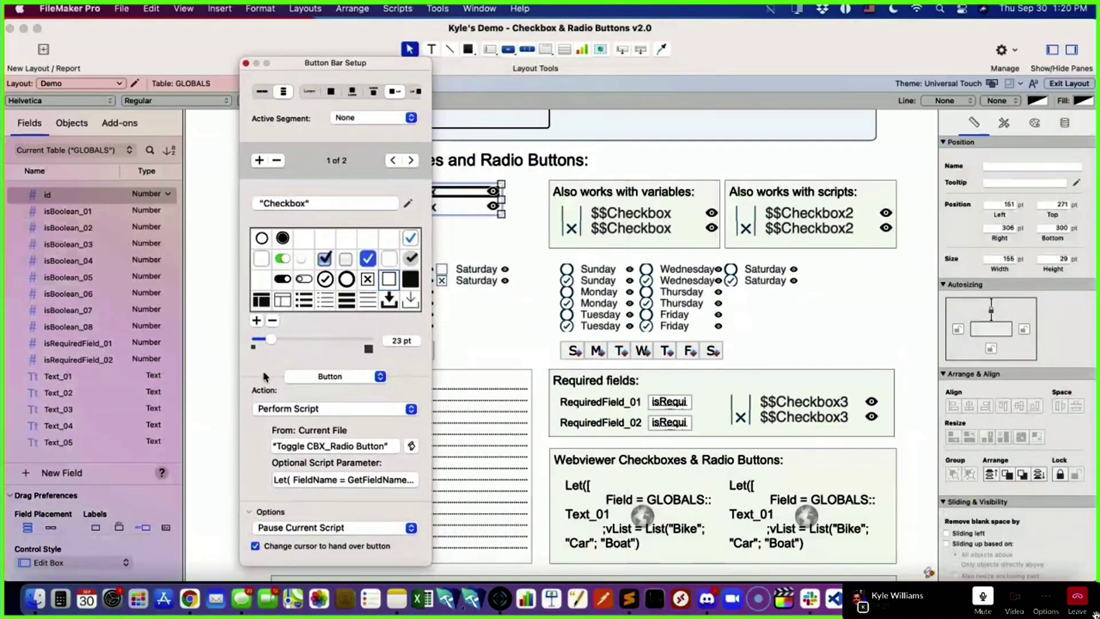
pyautogui.click(336, 481)
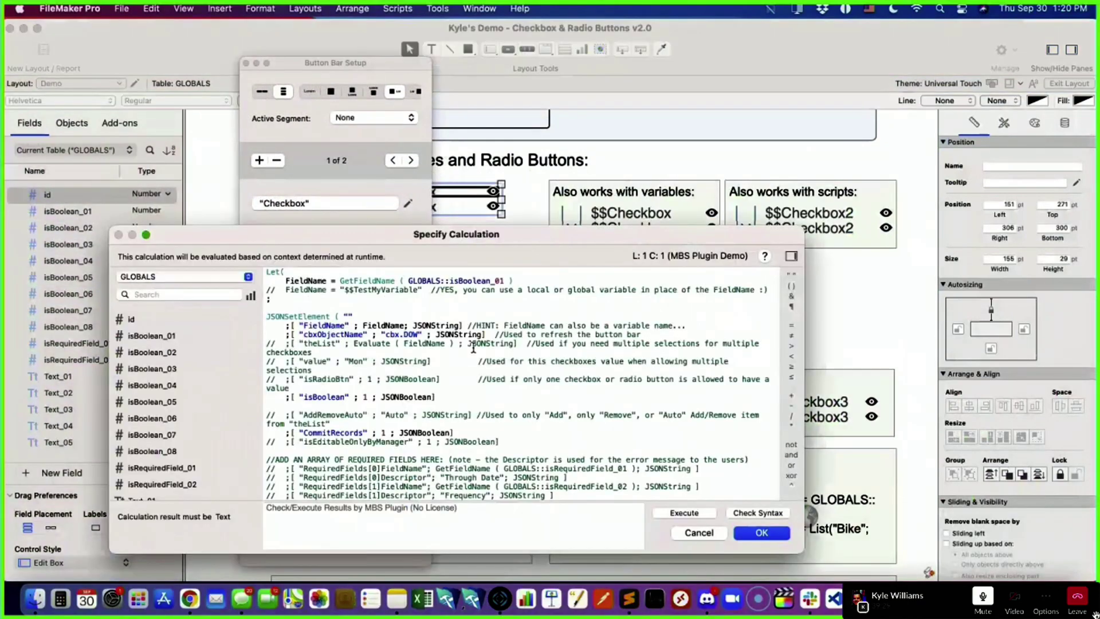
pyautogui.moveTo(519, 224); pyautogui.dragTo(395, 71)
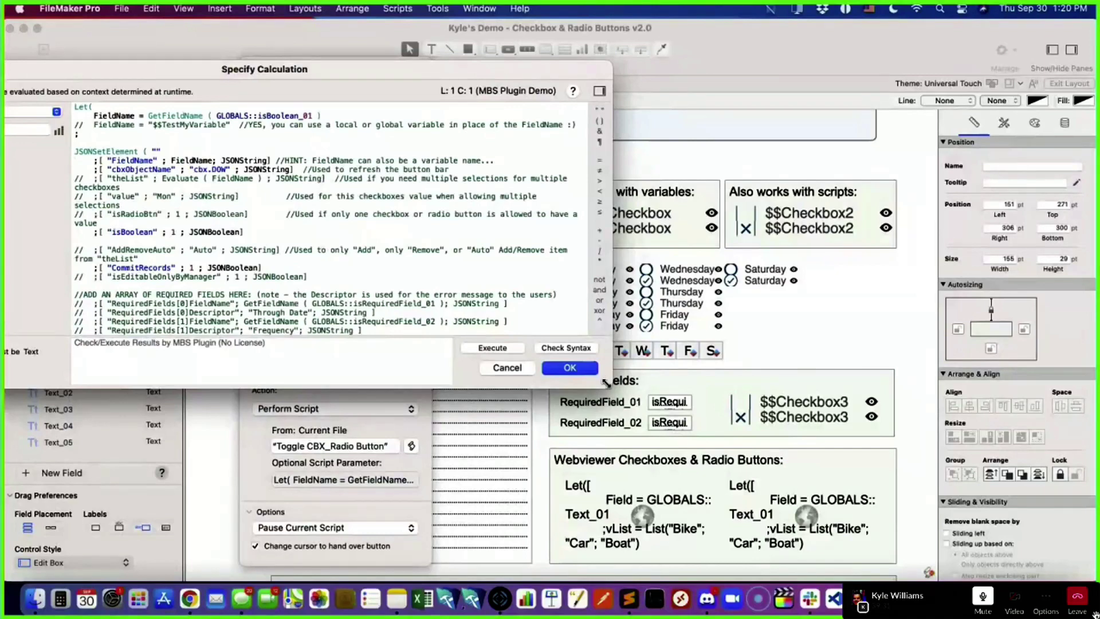
pyautogui.moveTo(609, 382); pyautogui.dragTo(757, 535)
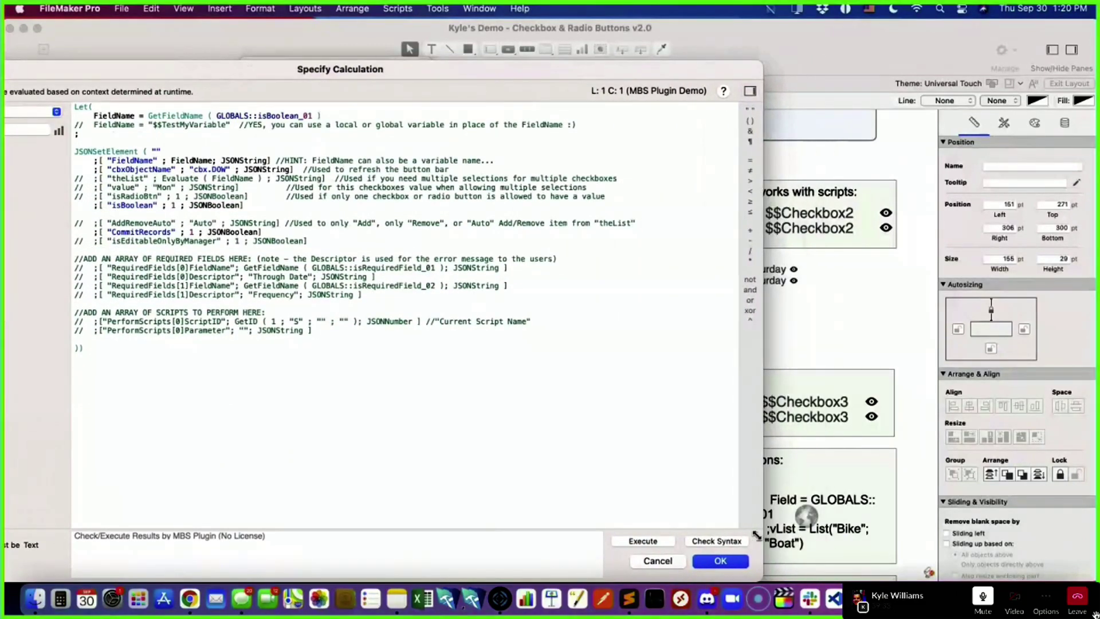
pyautogui.click(177, 275)
pyautogui.moveTo(763, 63); pyautogui.dragTo(596, 81)
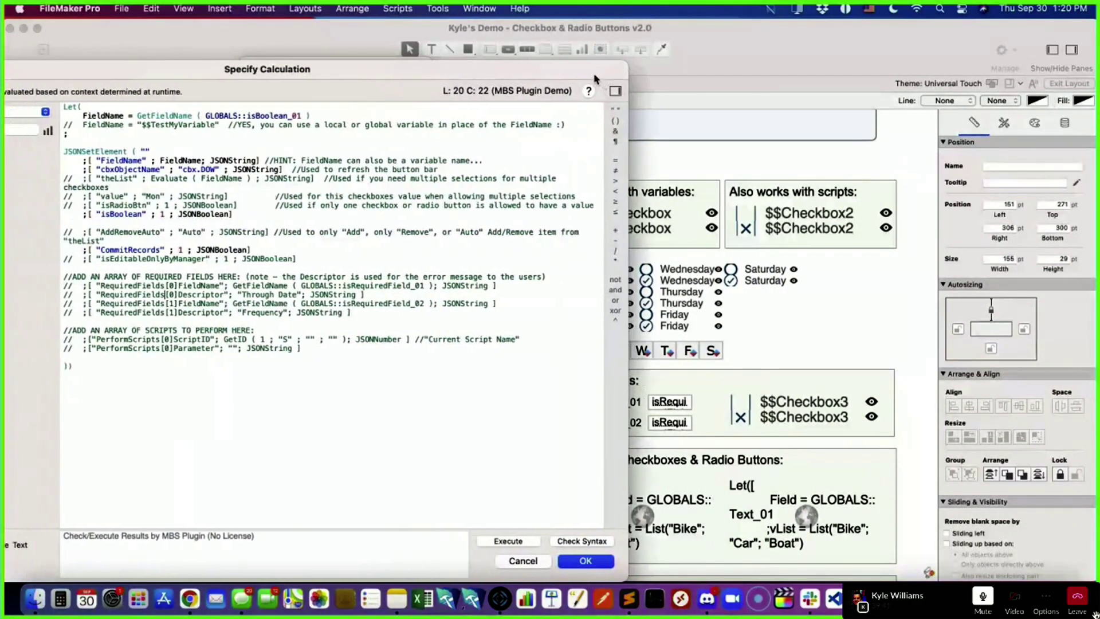
pyautogui.moveTo(692, 28); pyautogui.dragTo(800, 29)
pyautogui.moveTo(490, 77); pyautogui.dragTo(534, 76)
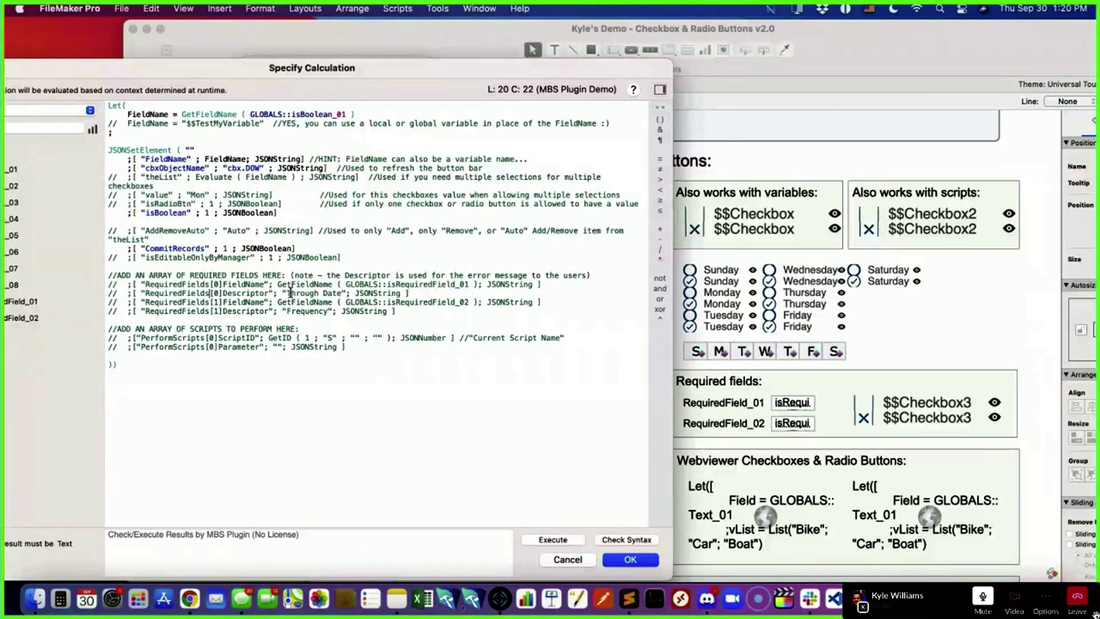
# - Highlight the "Through Date" descriptor and the two PerformScripts lines in the calculation
pyautogui.moveTo(287, 294); pyautogui.dragTo(344, 293)
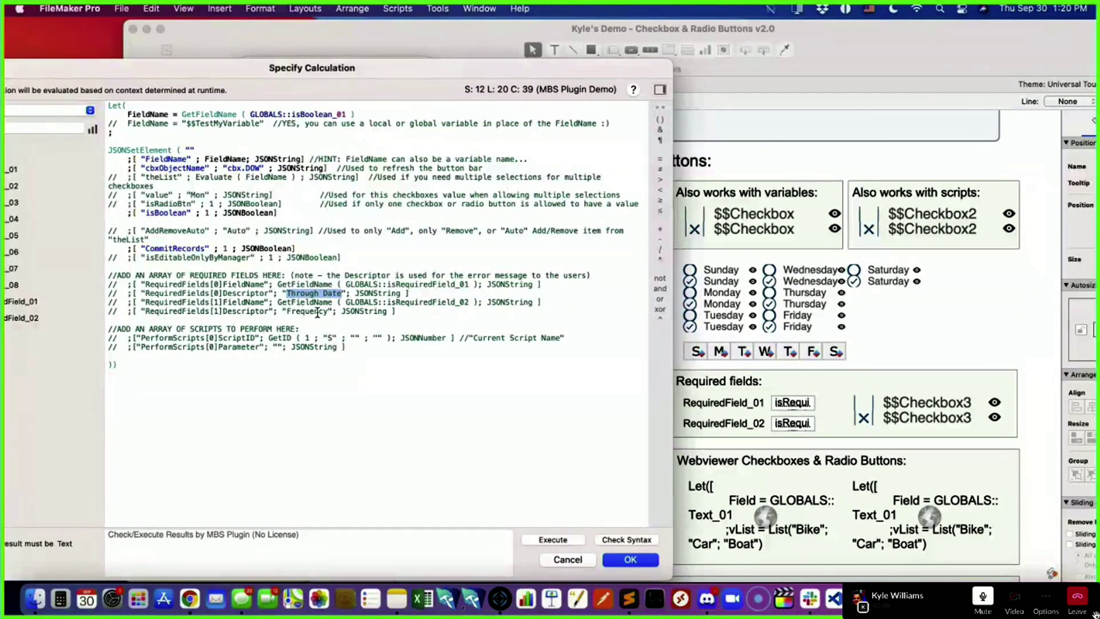
pyautogui.scroll(-1, 298, 374)
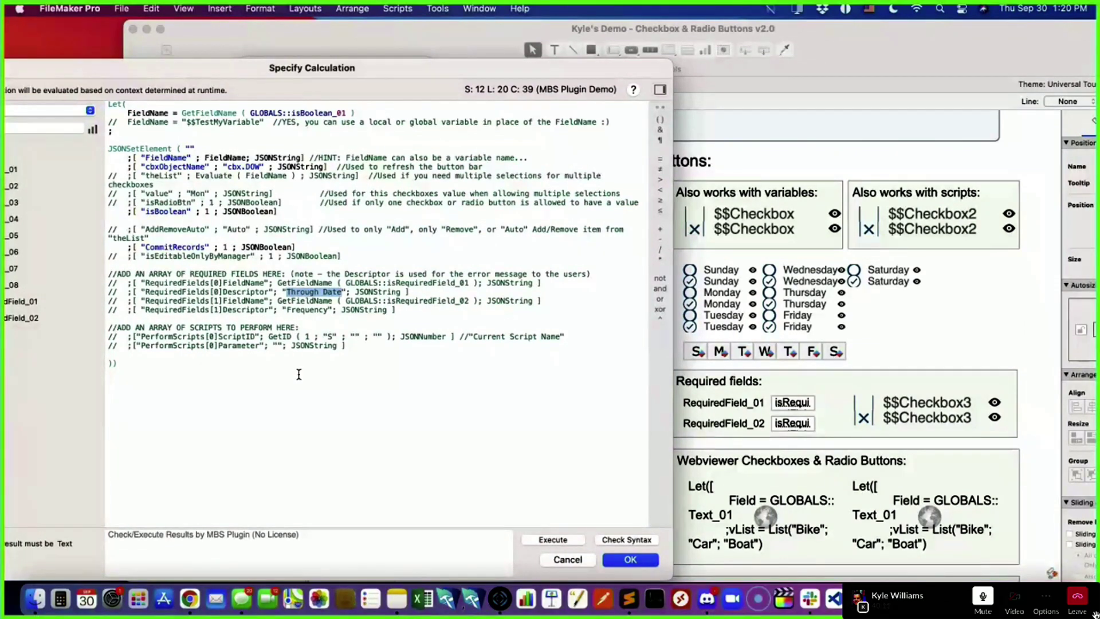
pyautogui.moveTo(112, 338); pyautogui.dragTo(359, 344)
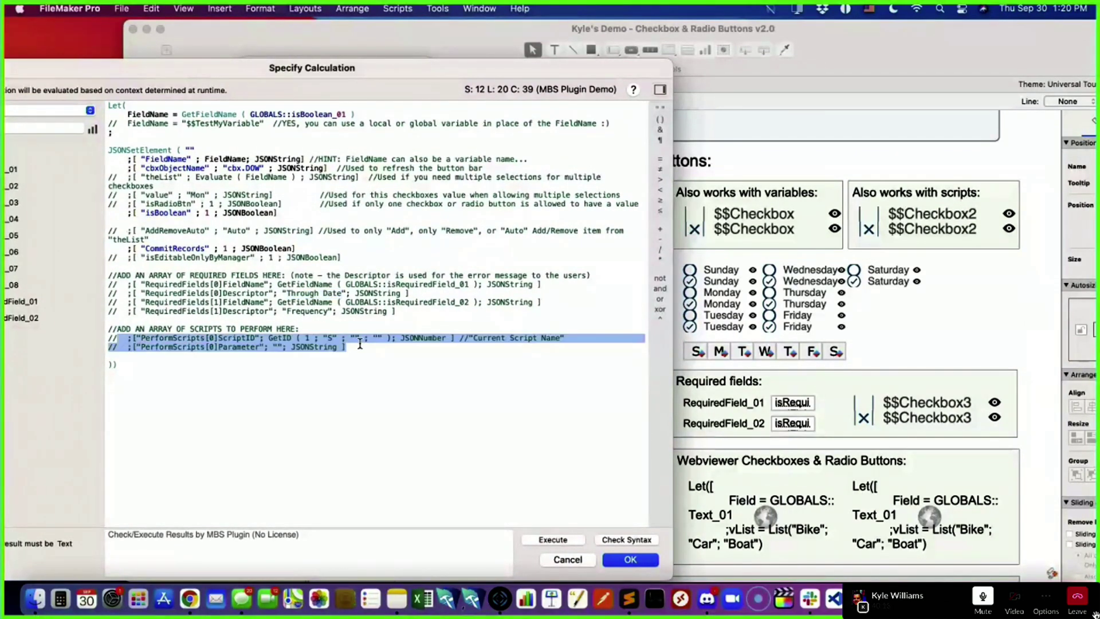
# - Highlight the GetID function, its first argument 1, and the "Current Script Name" comment on the ScriptID line
pyautogui.click(309, 339)
pyautogui.moveTo(307, 340); pyautogui.dragTo(306, 340)
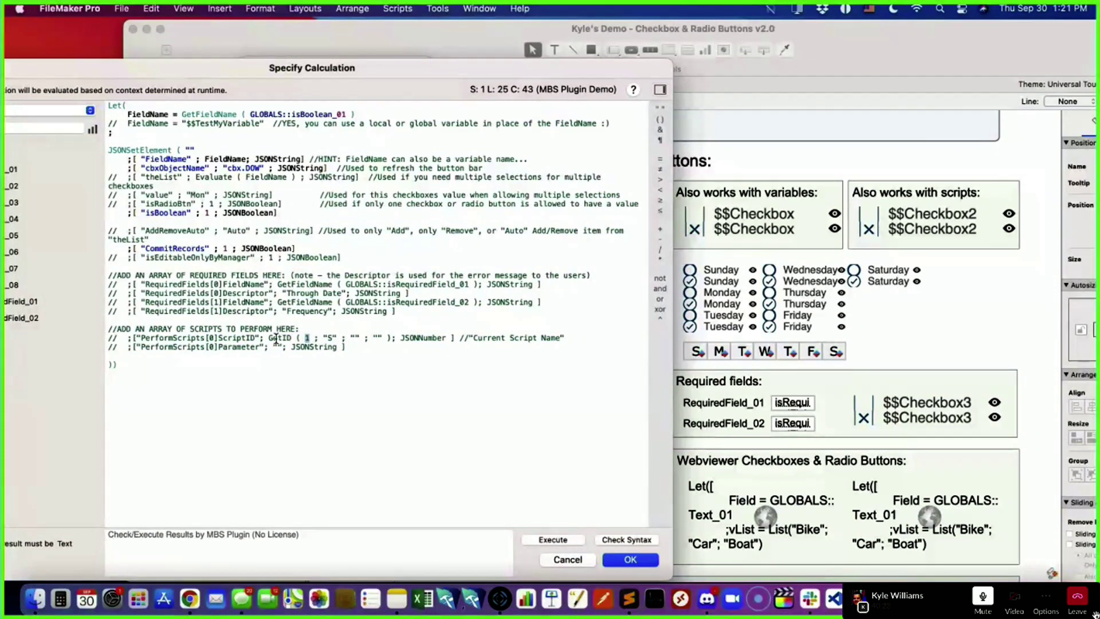
pyautogui.moveTo(268, 339); pyautogui.dragTo(292, 339)
pyautogui.click(306, 339)
pyautogui.doubleClick(306, 339)
pyautogui.click(306, 338)
pyautogui.moveTo(473, 339); pyautogui.dragTo(549, 342)
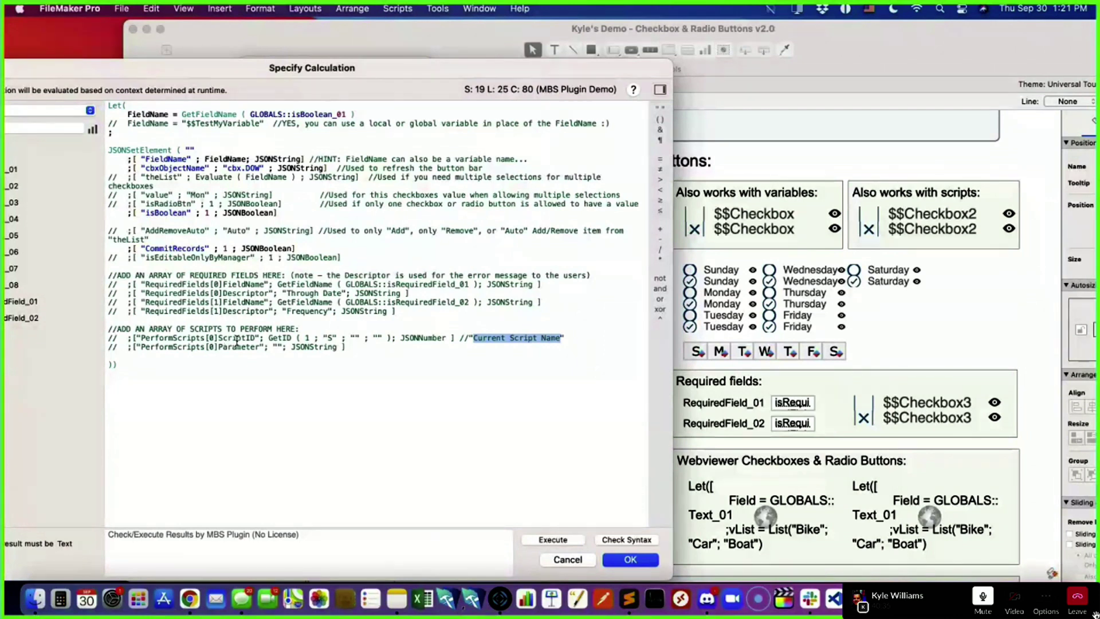
pyautogui.doubleClick(307, 339)
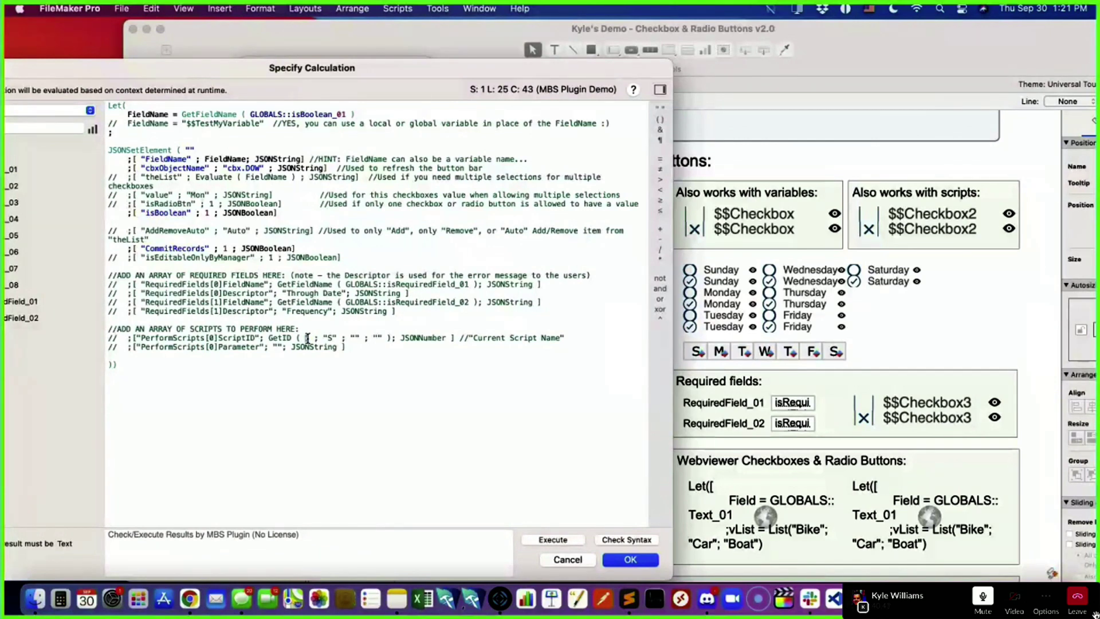
# - Highlight JSONNumber on the ScriptID line and the Parameter key with its empty value, and close the calculation
pyautogui.doubleClick(415, 338)
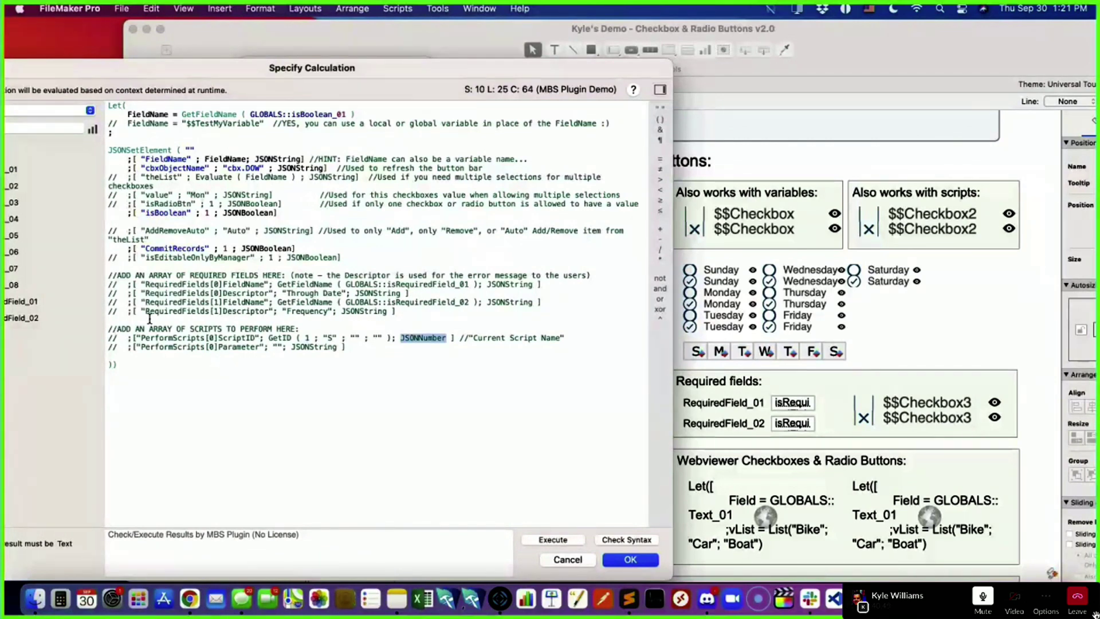
pyautogui.doubleClick(240, 348)
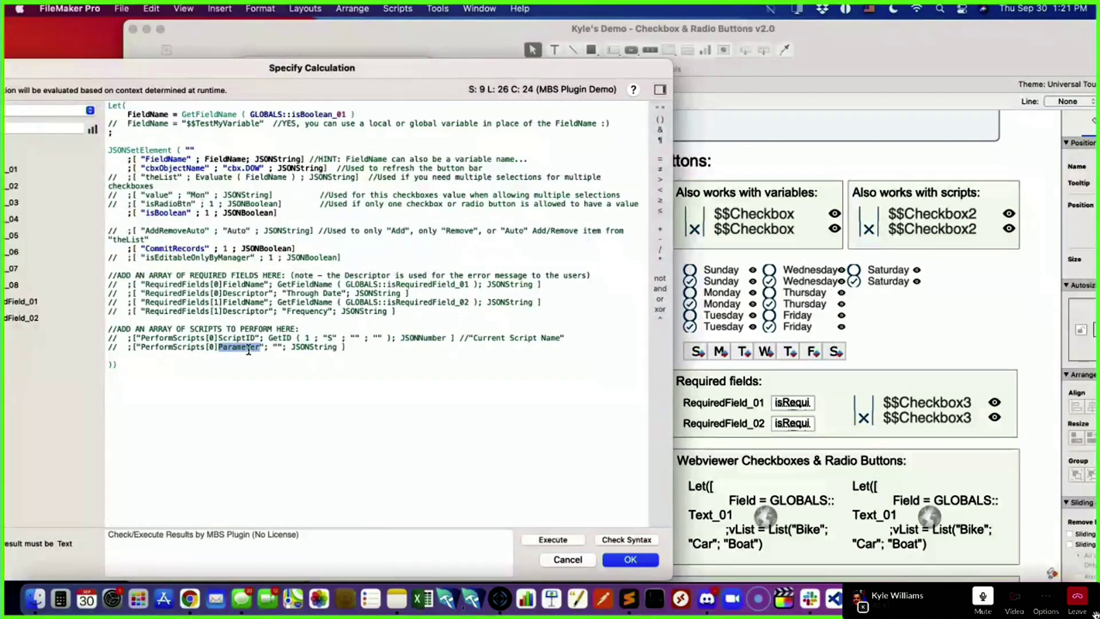
pyautogui.doubleClick(278, 348)
pyautogui.click(620, 564)
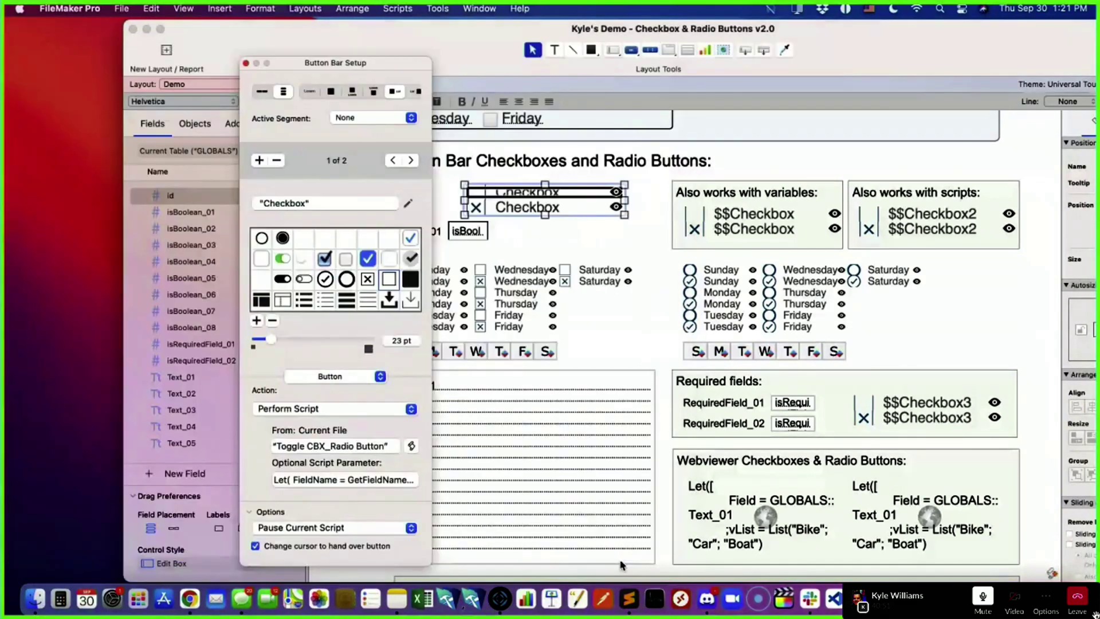
# - Open the script parameter calculation of the first $$Checkbox2 segment in the "Also works with scripts" box
pyautogui.scroll(-3, 663, 381)
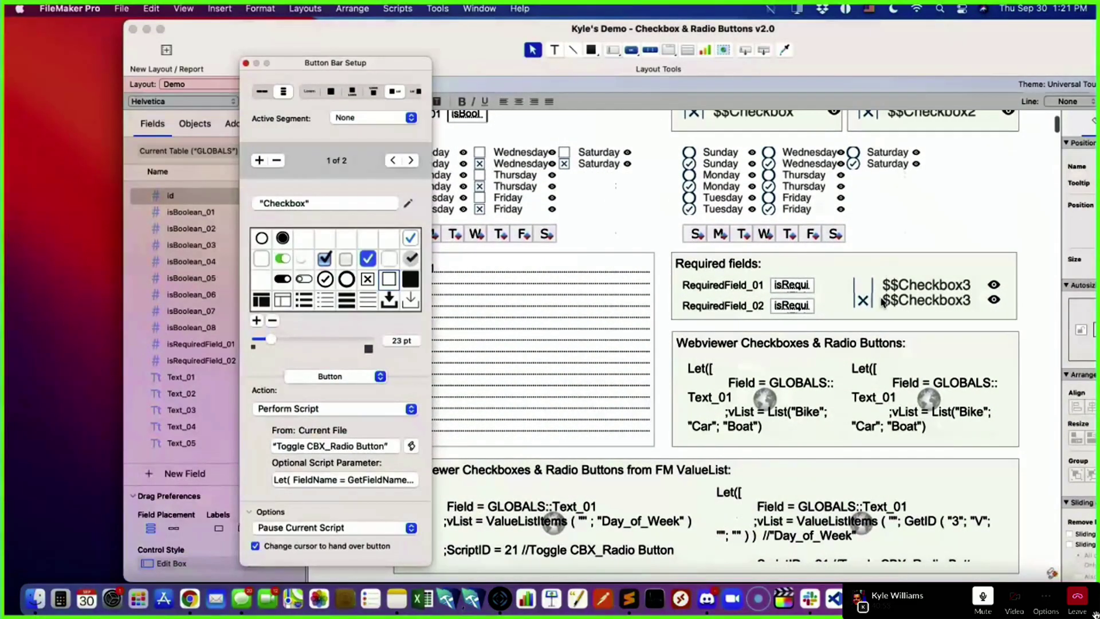
pyautogui.click(917, 302)
pyautogui.scroll(2, 894, 285)
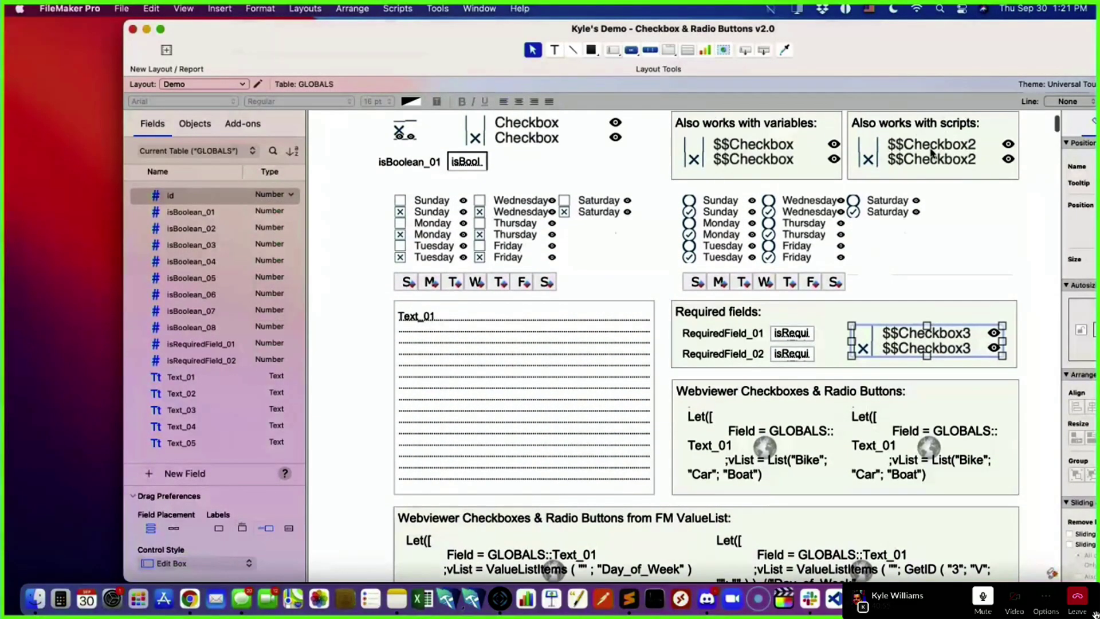
pyautogui.doubleClick(923, 155)
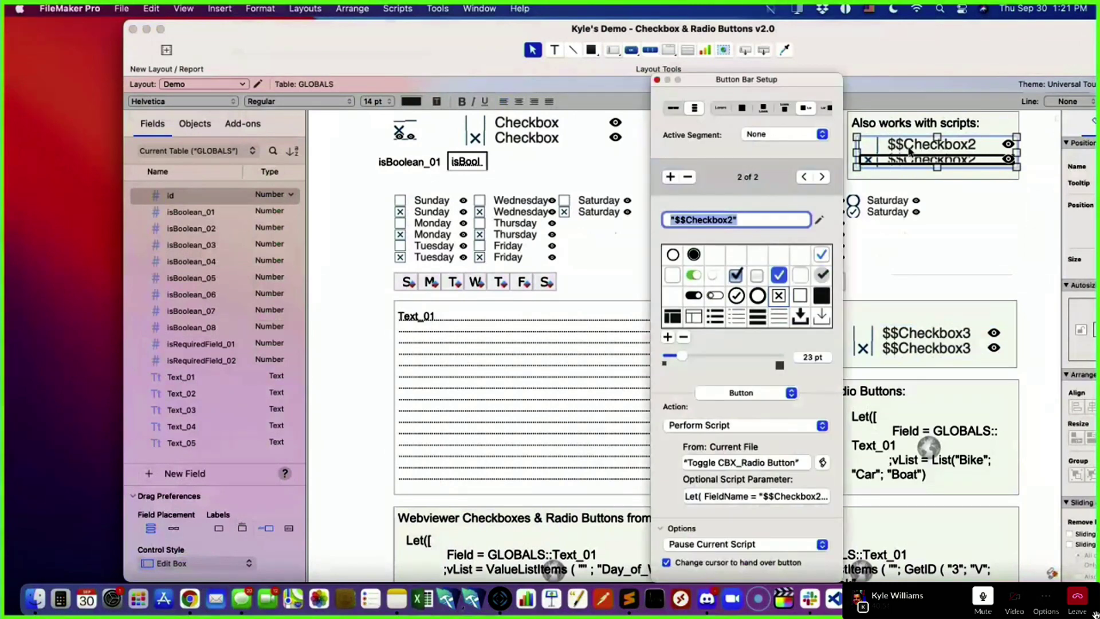
pyautogui.click(800, 179)
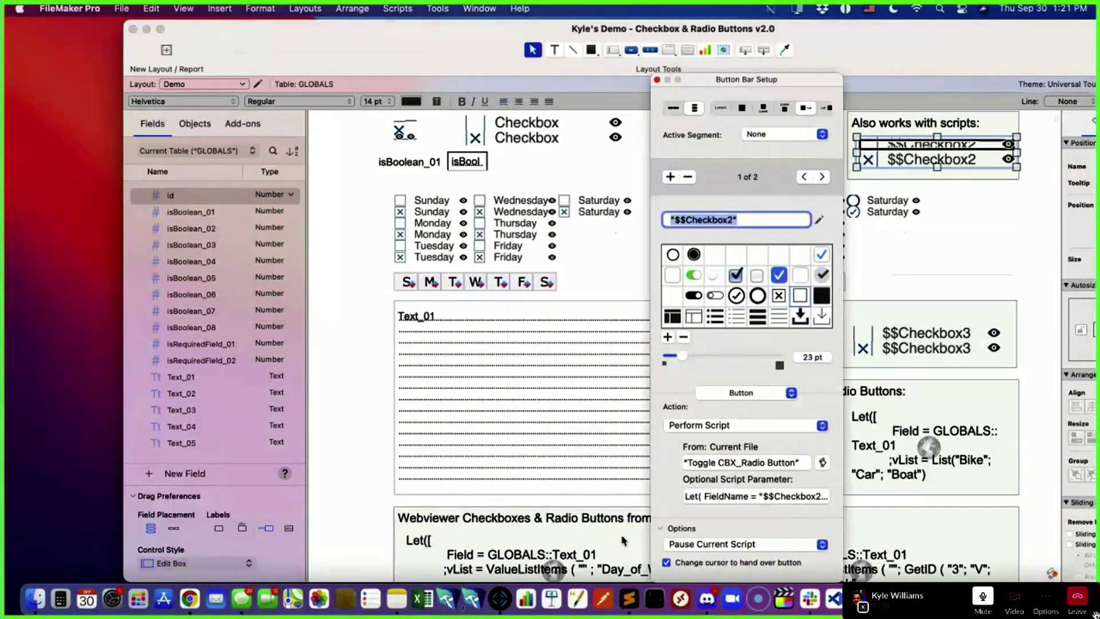
pyautogui.click(738, 498)
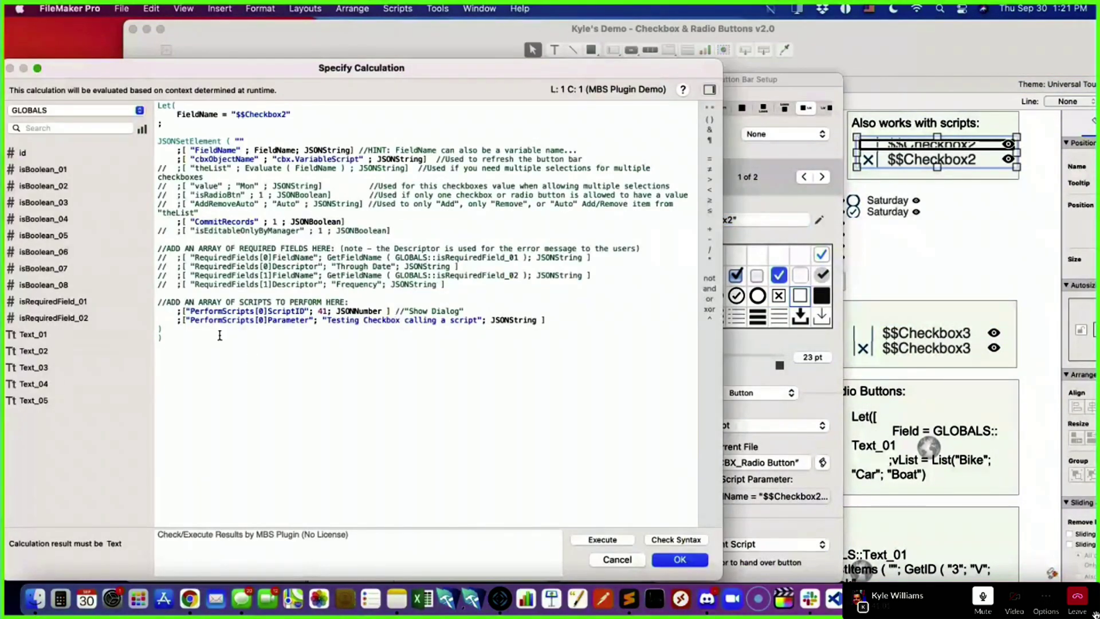
# - Highlight script ID 41, the ScriptID key, the "Show Dialog" comment and the Parameter value "Testing Checkbox calling a script", and close the calculation
pyautogui.doubleClick(323, 311)
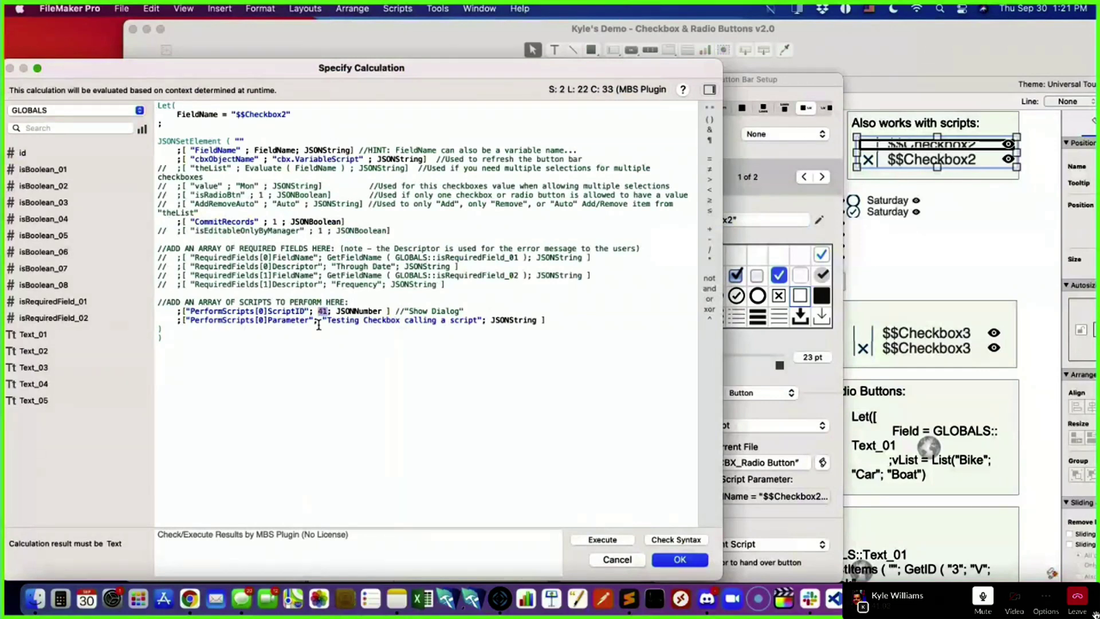
pyautogui.click(323, 311)
pyautogui.doubleClick(290, 311)
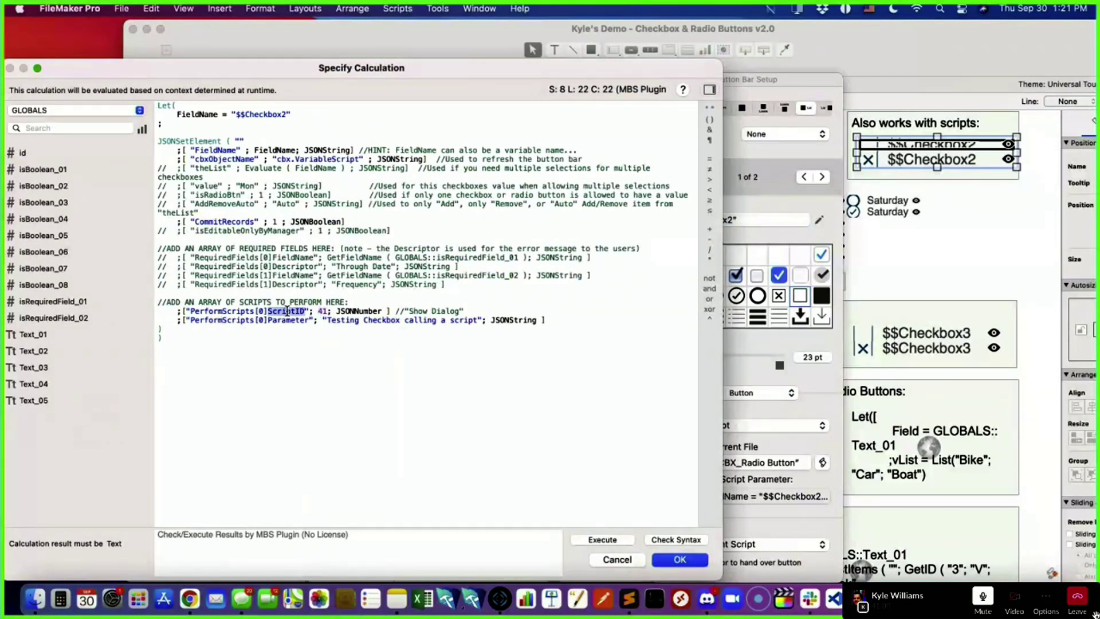
pyautogui.doubleClick(323, 311)
pyautogui.moveTo(405, 311); pyautogui.dragTo(465, 311)
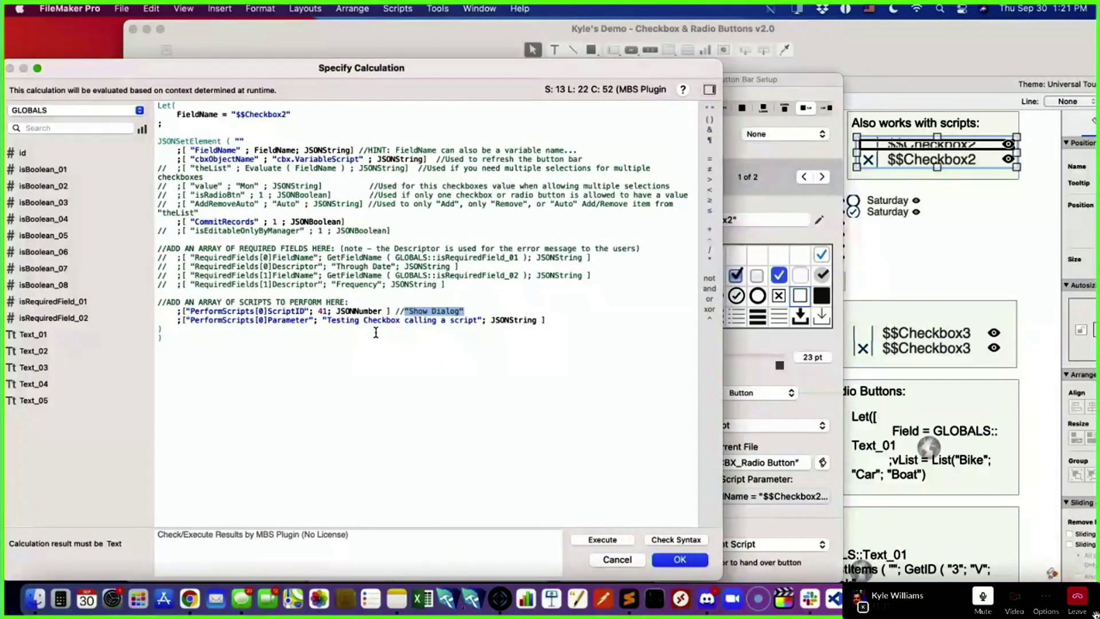
pyautogui.moveTo(319, 321); pyautogui.dragTo(492, 321)
pyautogui.click(681, 561)
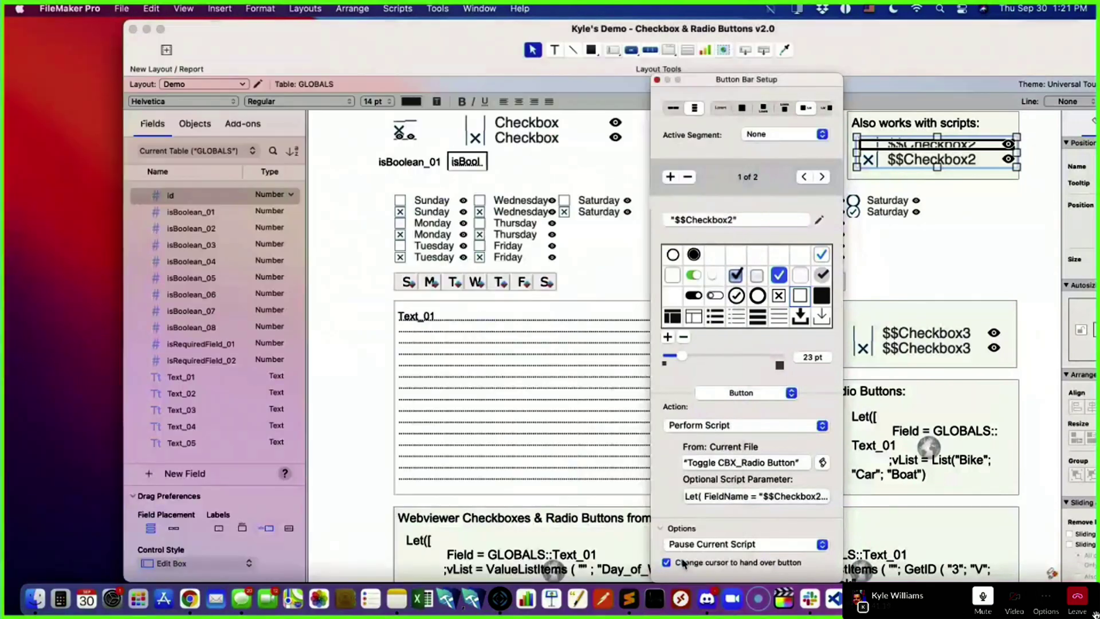
# - Return to Browse mode, toggle the $$Checkbox2 checkbox off and on again, and dismiss the custom dialog
pyautogui.click(657, 80)
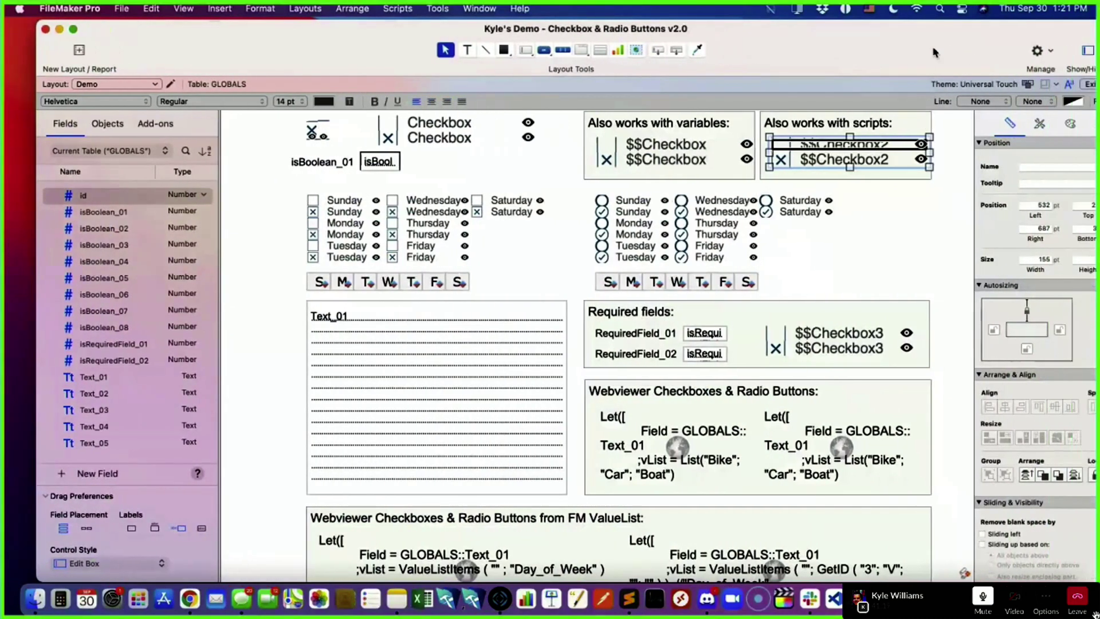
pyautogui.press('super+b')
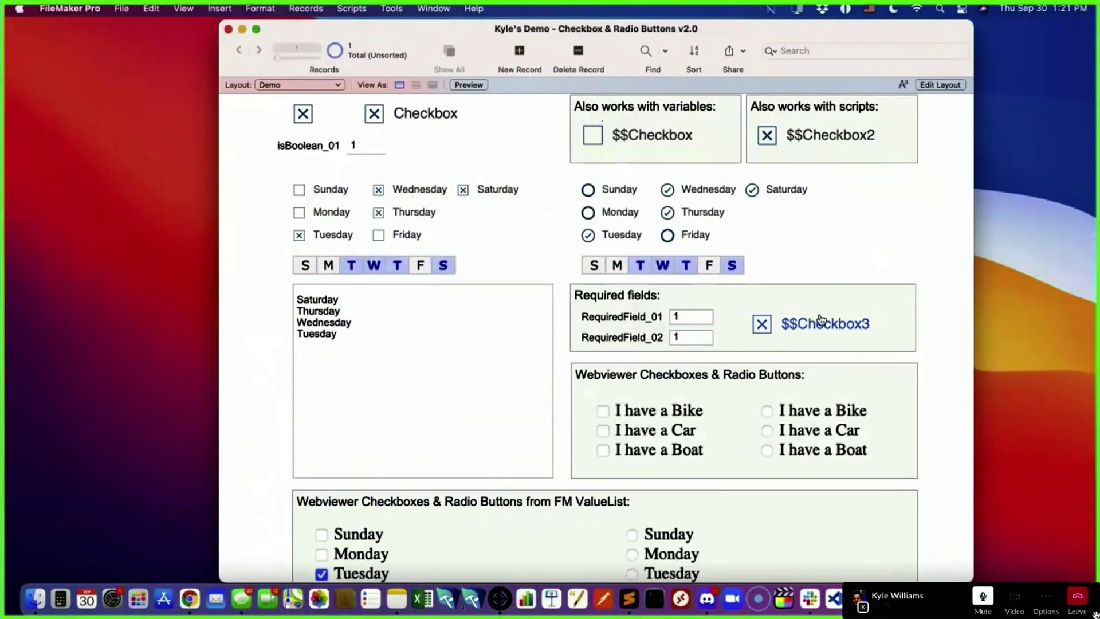
pyautogui.scroll(5, 843, 219)
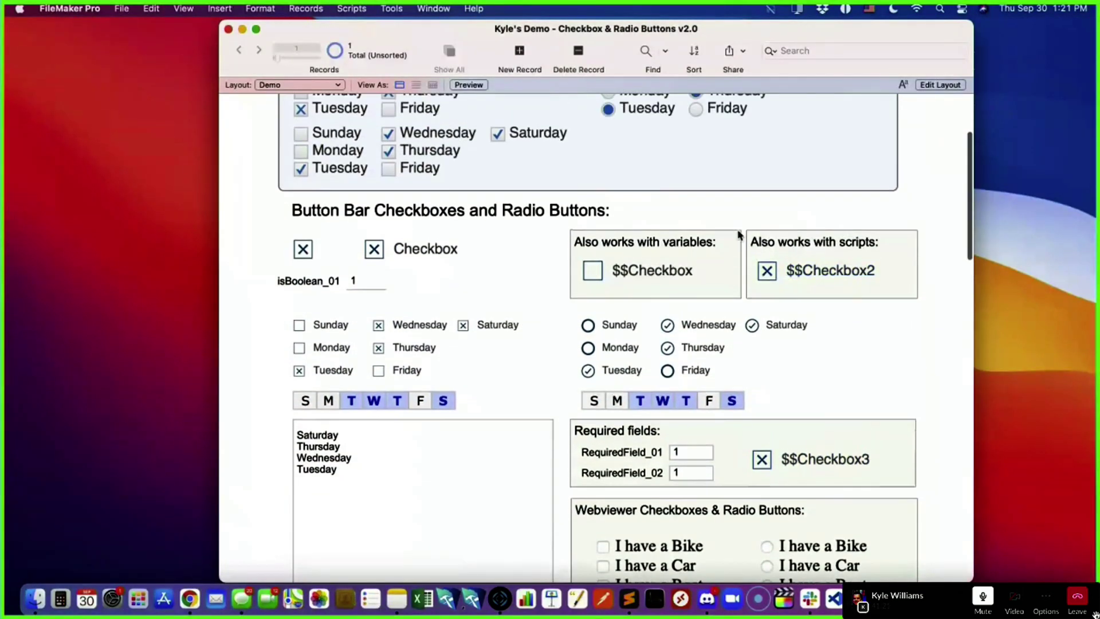
pyautogui.click(811, 274)
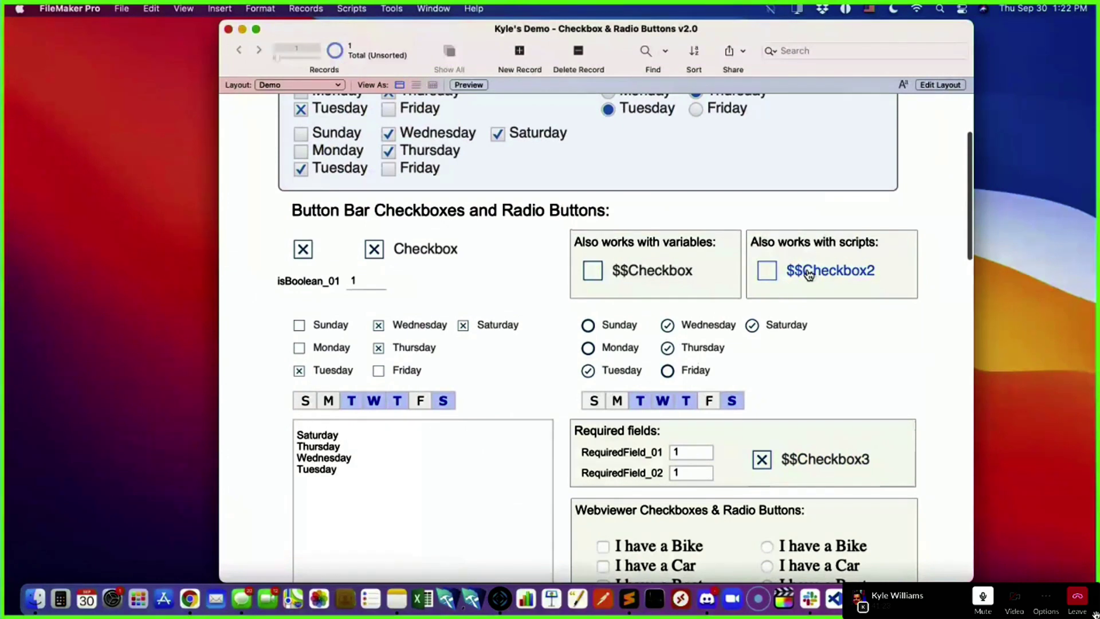
pyautogui.click(811, 274)
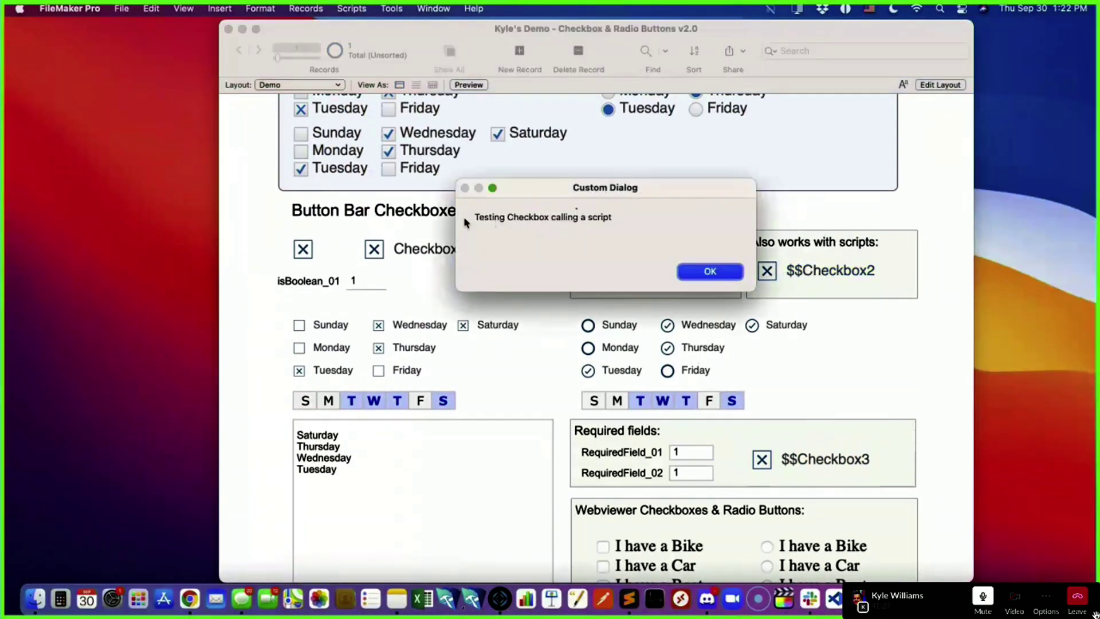
pyautogui.click(710, 275)
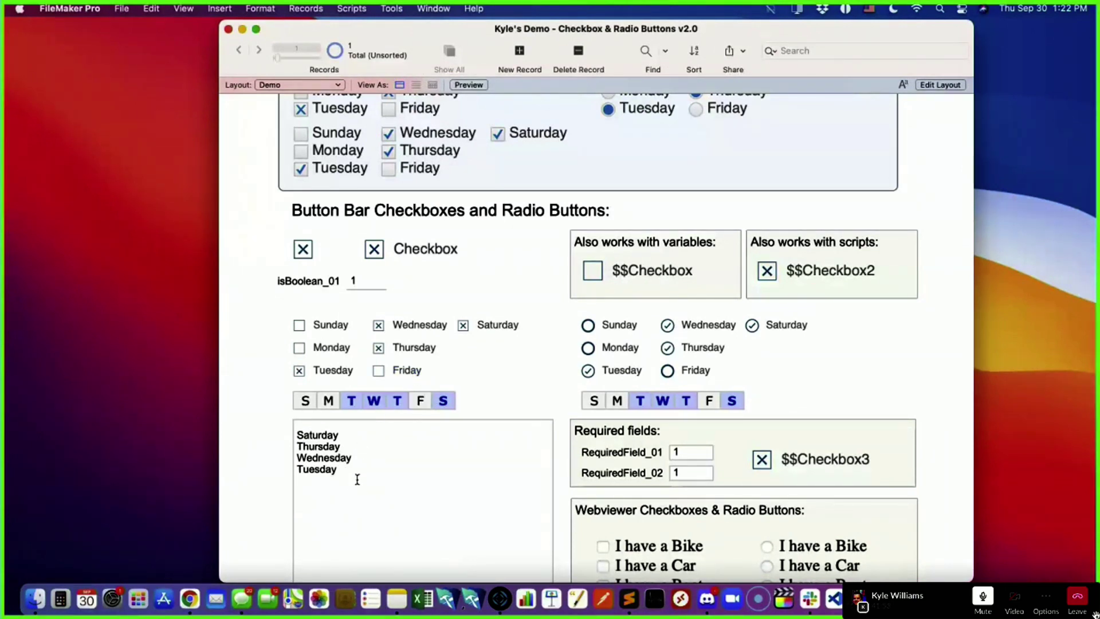
# - Replace the selected days with all seven from Sunday through Saturday in the day-letter bar above Text_01, and highlight the list in Text_01
pyautogui.moveTo(355, 480); pyautogui.dragTo(298, 437)
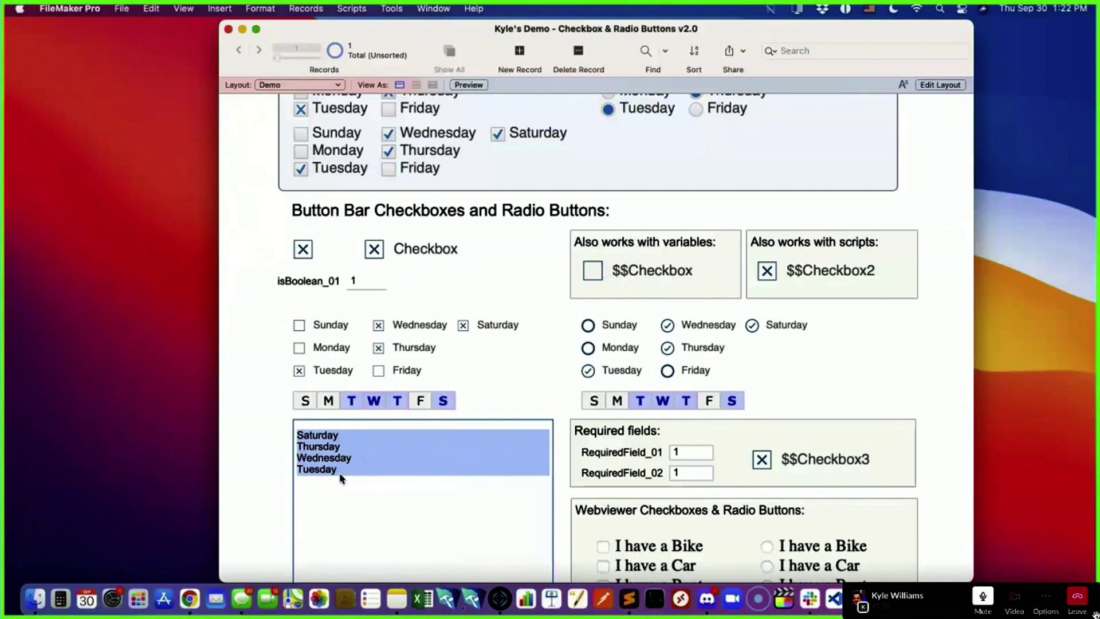
pyautogui.click(467, 400)
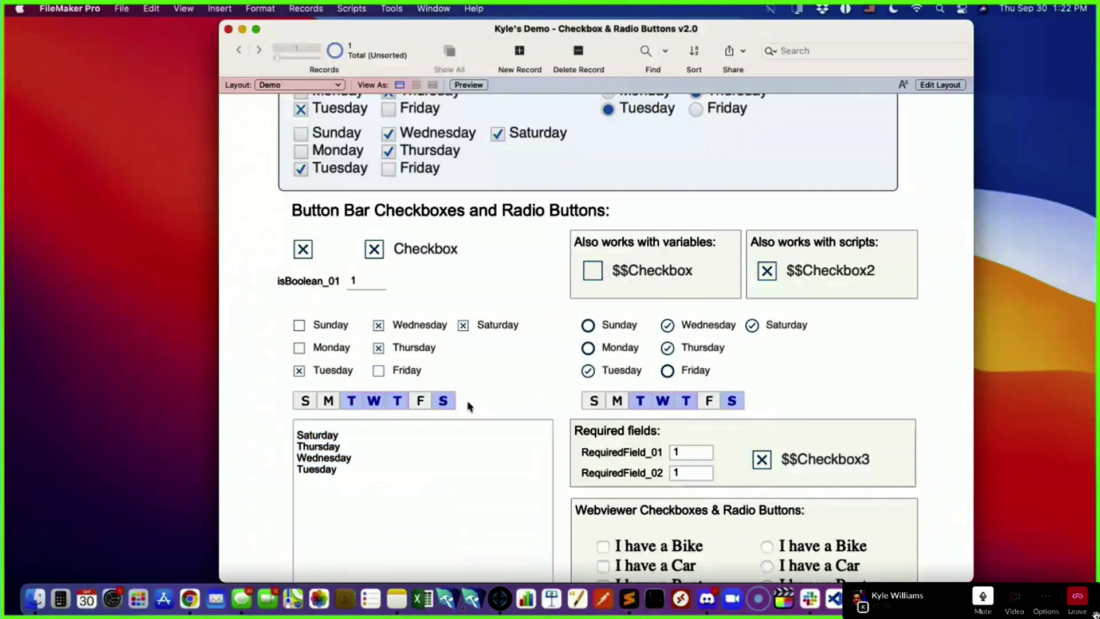
pyautogui.click(591, 400)
pyautogui.click(326, 400)
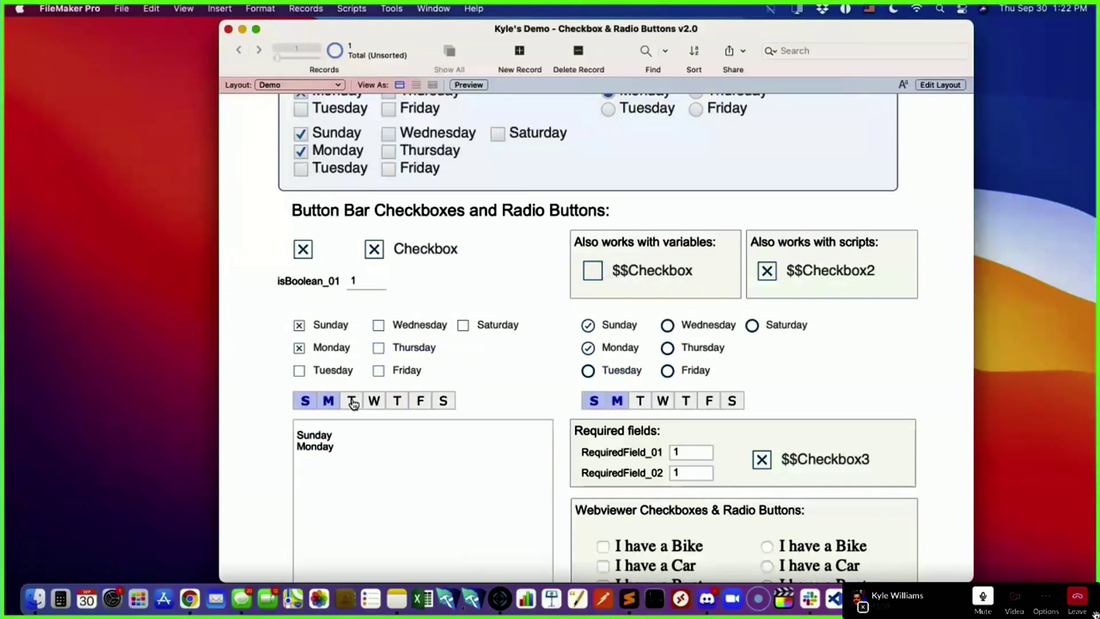
pyautogui.click(352, 401)
pyautogui.click(374, 401)
pyautogui.click(397, 401)
pyautogui.click(420, 401)
pyautogui.click(443, 401)
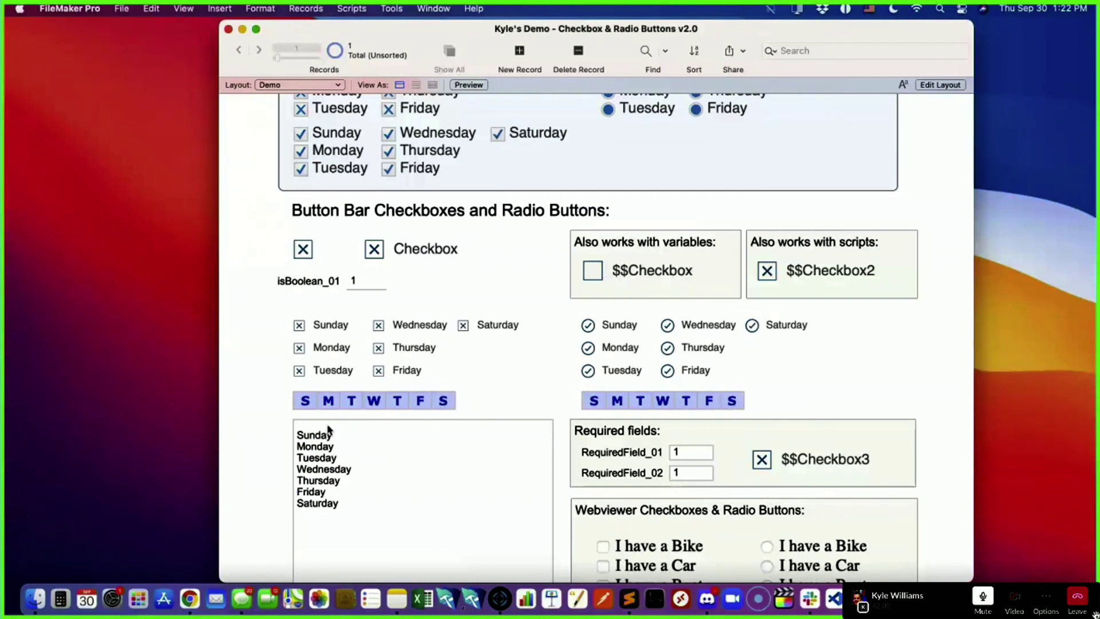
pyautogui.moveTo(356, 503); pyautogui.dragTo(258, 430)
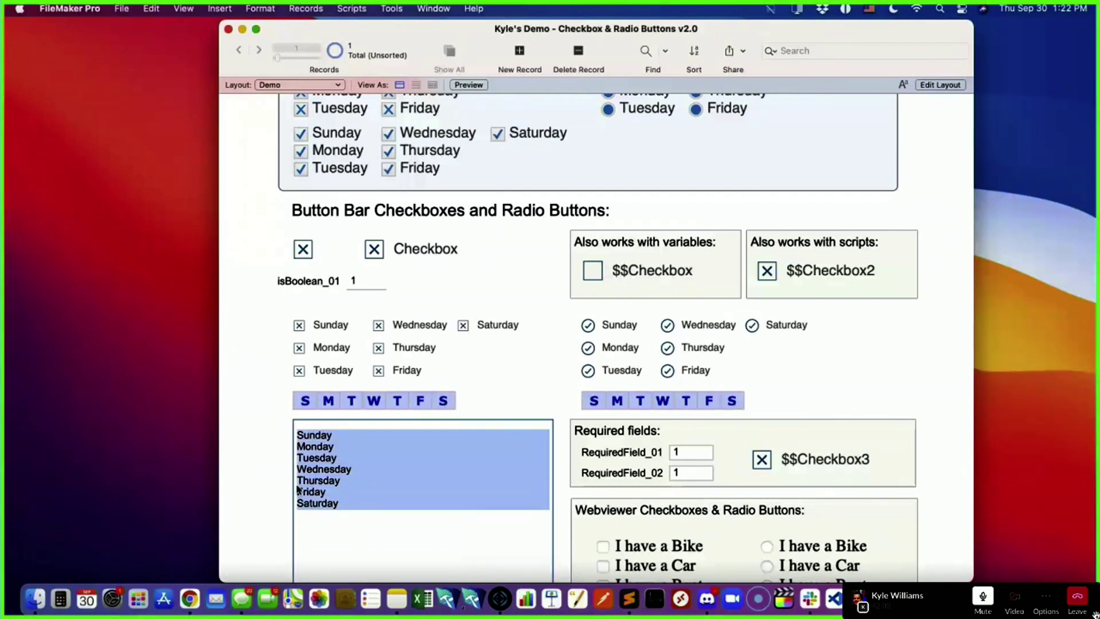
# - In Layout mode, duplicate the Checkbox button bar, place the copy beside the day-letter bar above Text_01, and narrow it to 85 pt
pyautogui.click(940, 84)
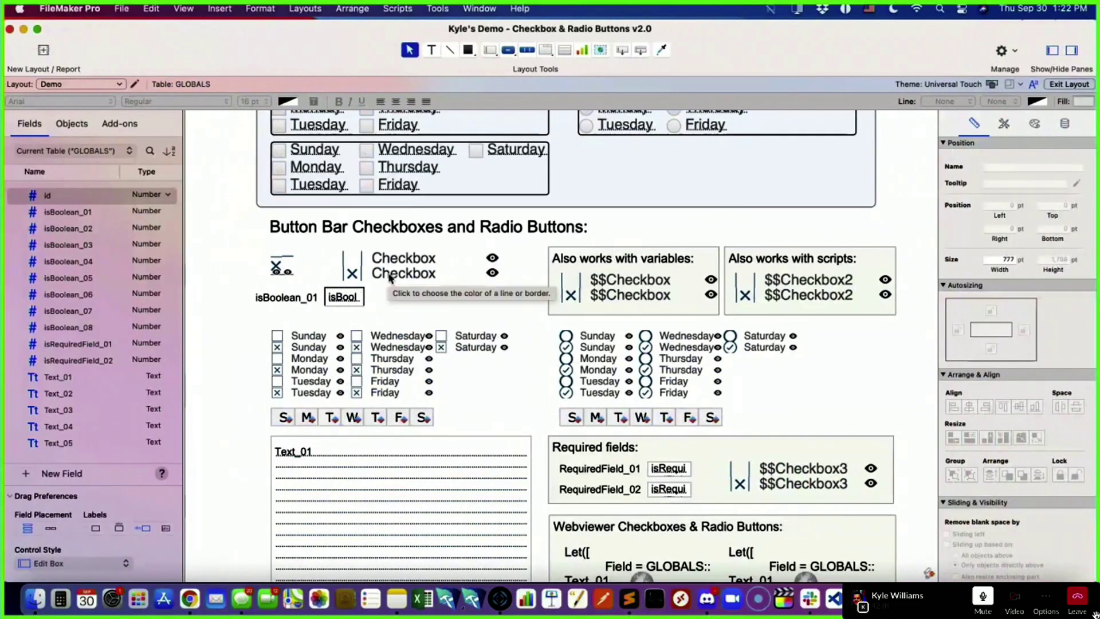
pyautogui.click(393, 281)
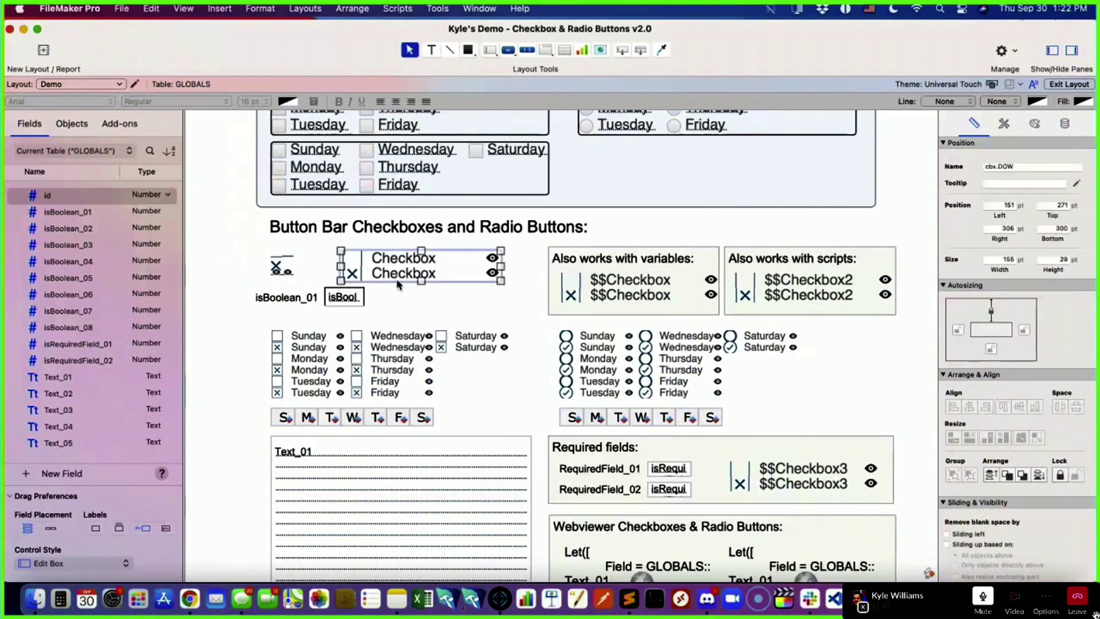
pyautogui.press('super+d')
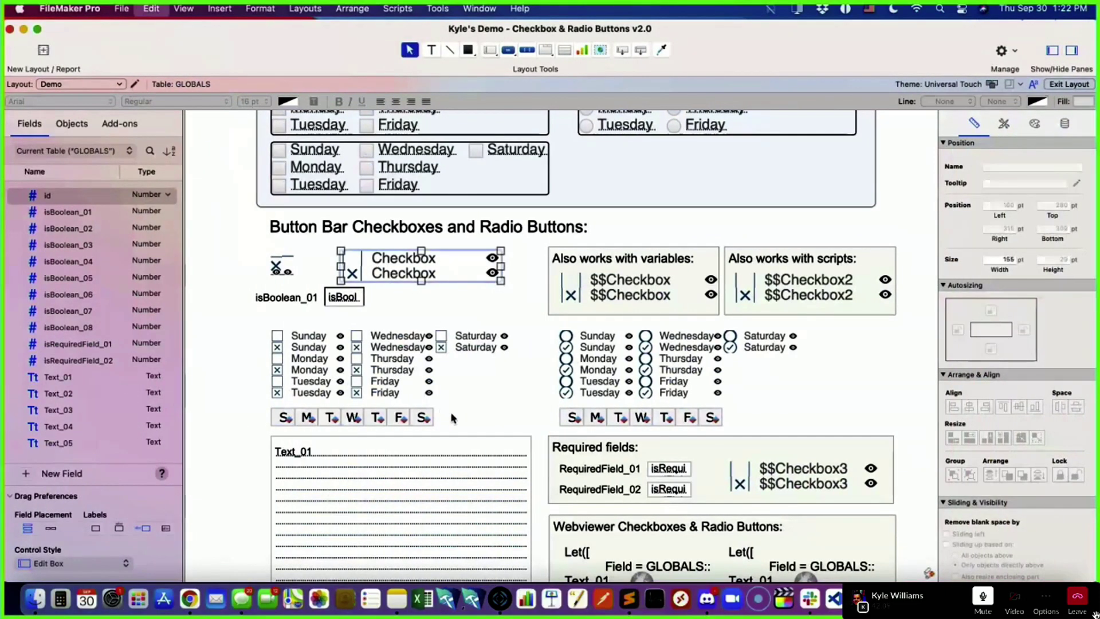
pyautogui.moveTo(395, 284); pyautogui.dragTo(490, 421)
pyautogui.moveTo(597, 408); pyautogui.dragTo(532, 408)
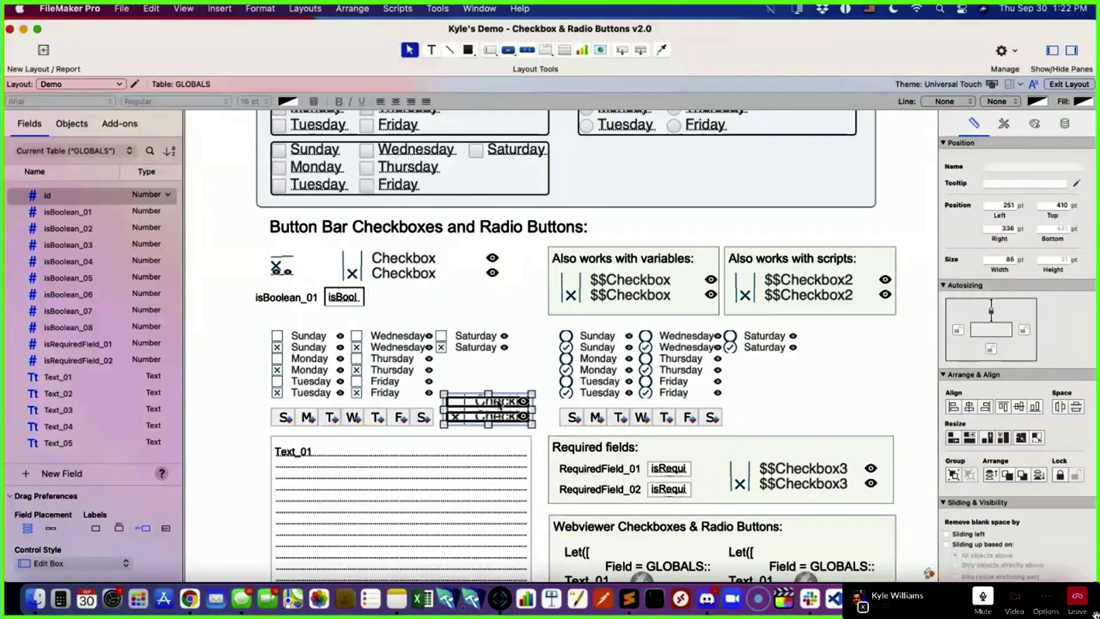
# - Label both segments of the duplicated button bar "Select All" and widen the bar to 101 pt
pyautogui.doubleClick(499, 403)
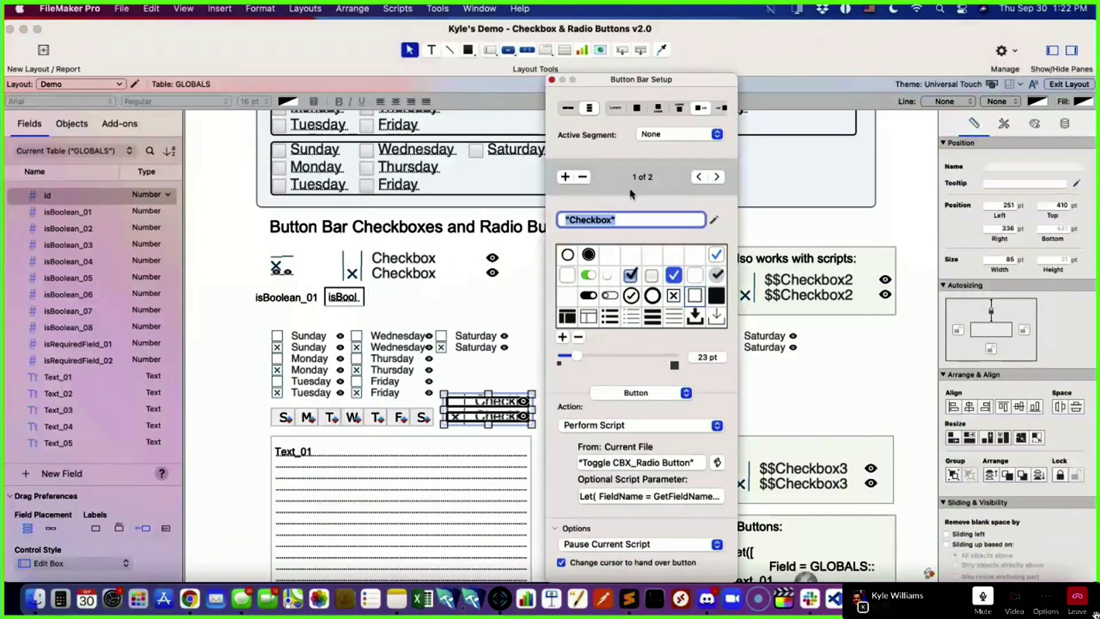
pyautogui.write('Select All')
pyautogui.moveTo(610, 218); pyautogui.dragTo(543, 218)
pyautogui.press('super+c')
pyautogui.click(717, 177)
pyautogui.press('super+v')
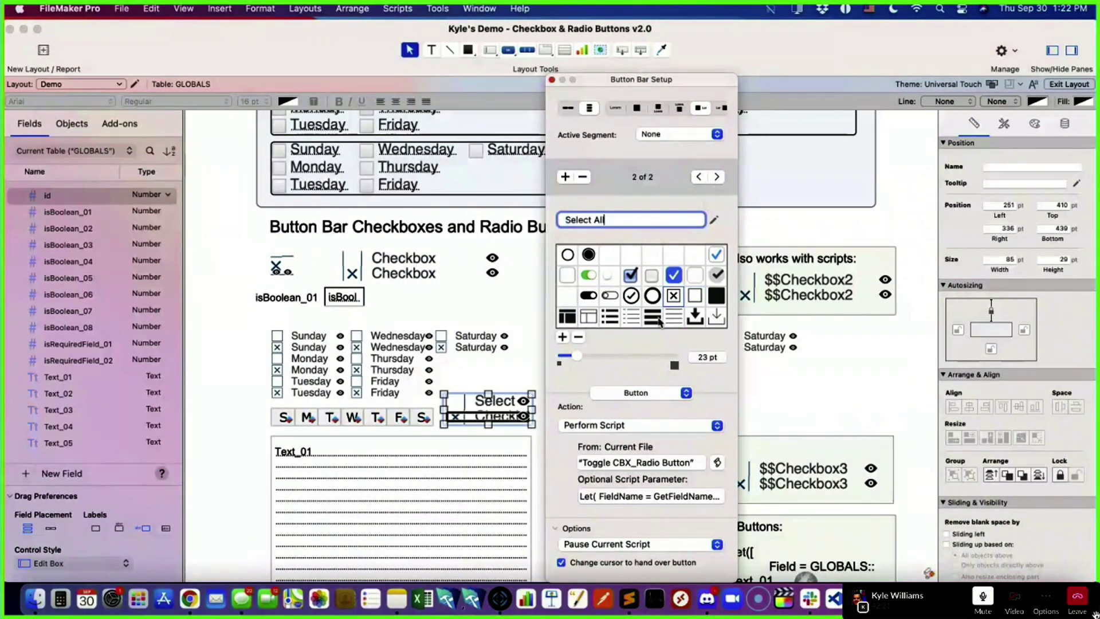
pyautogui.click(717, 177)
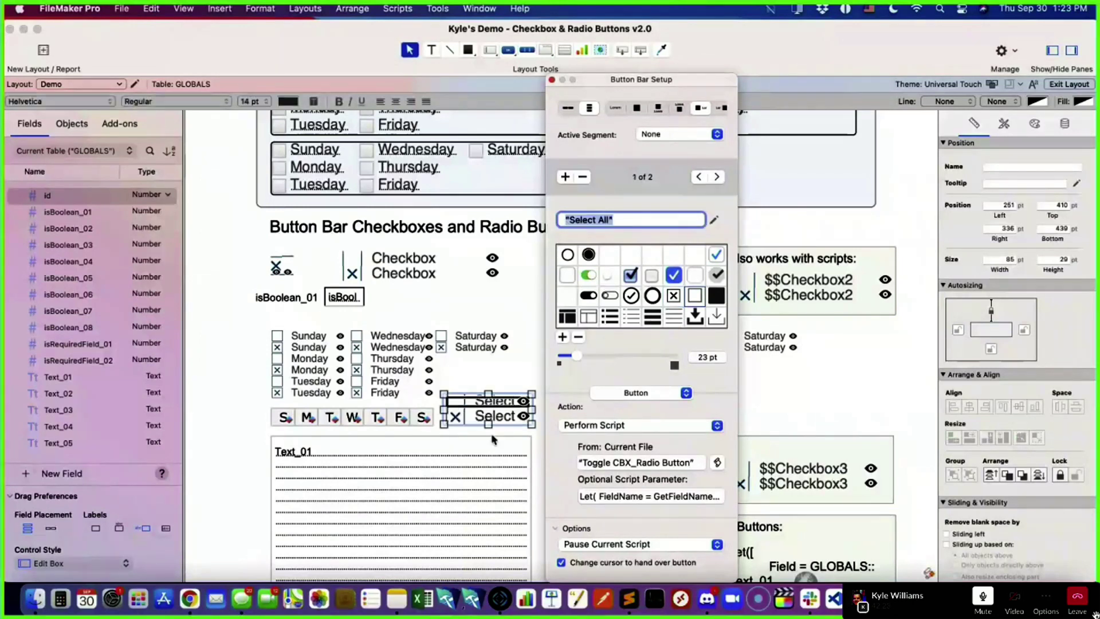
pyautogui.moveTo(532, 409); pyautogui.dragTo(553, 410)
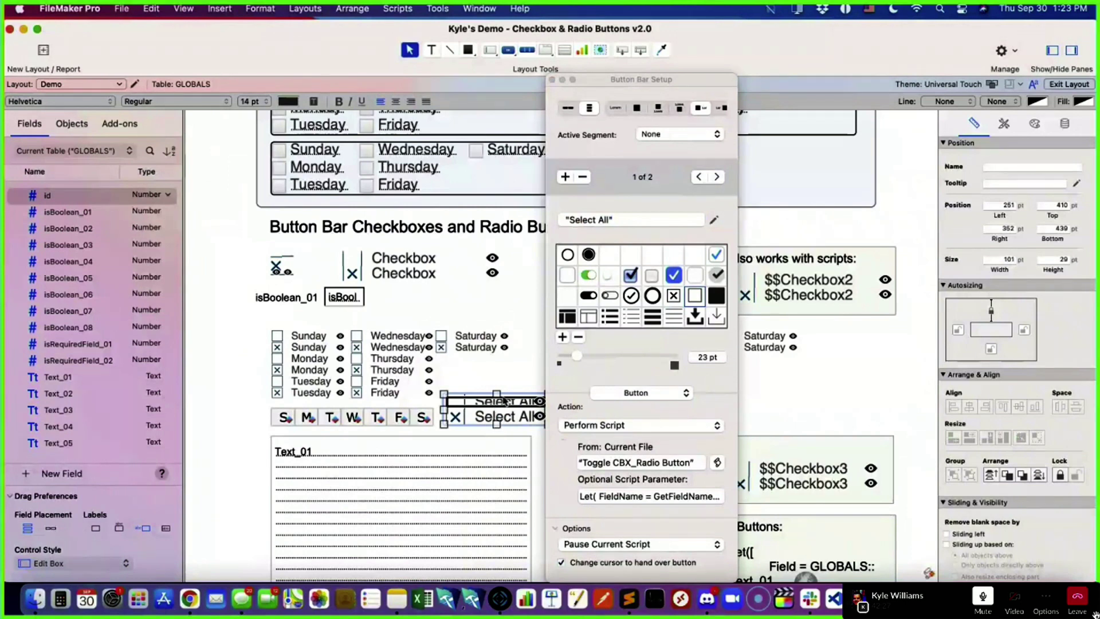
pyautogui.moveTo(630, 79); pyautogui.dragTo(714, 77)
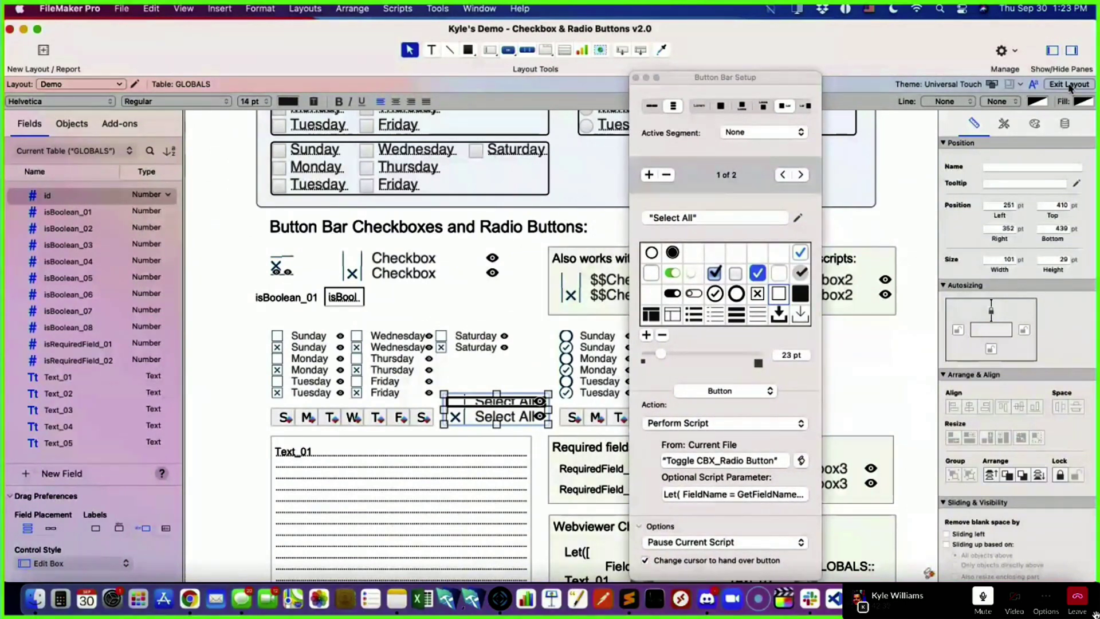
# - Copy the seven-day list from Text_01 in Browse mode, and open the script parameter calculation of the Select All bar's first segment in Layout mode
pyautogui.click(1044, 86)
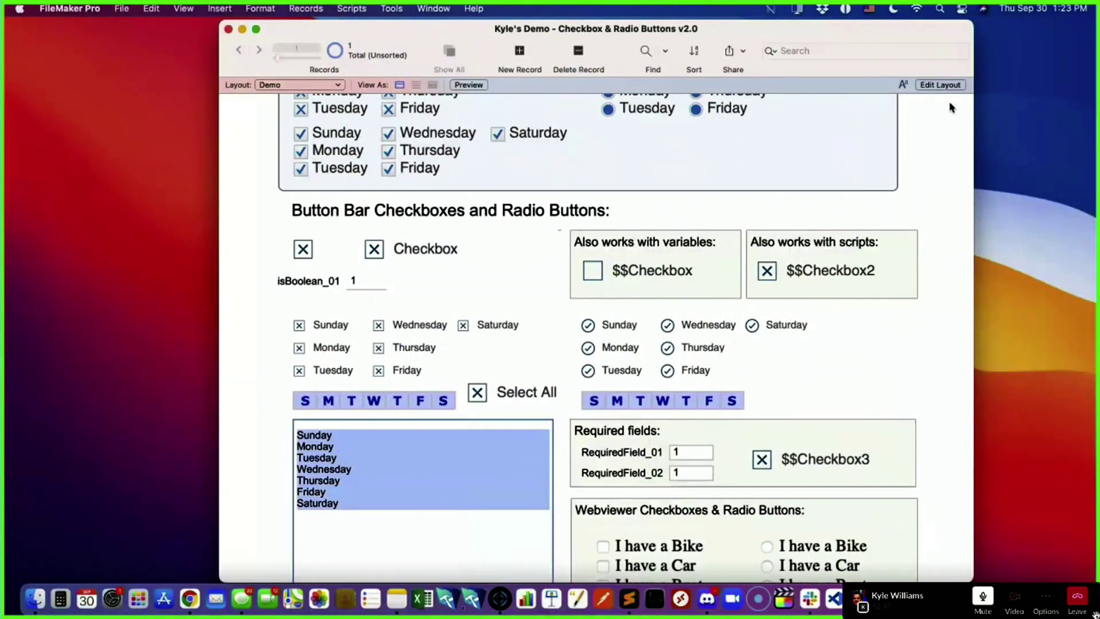
pyautogui.click(940, 85)
pyautogui.click(493, 405)
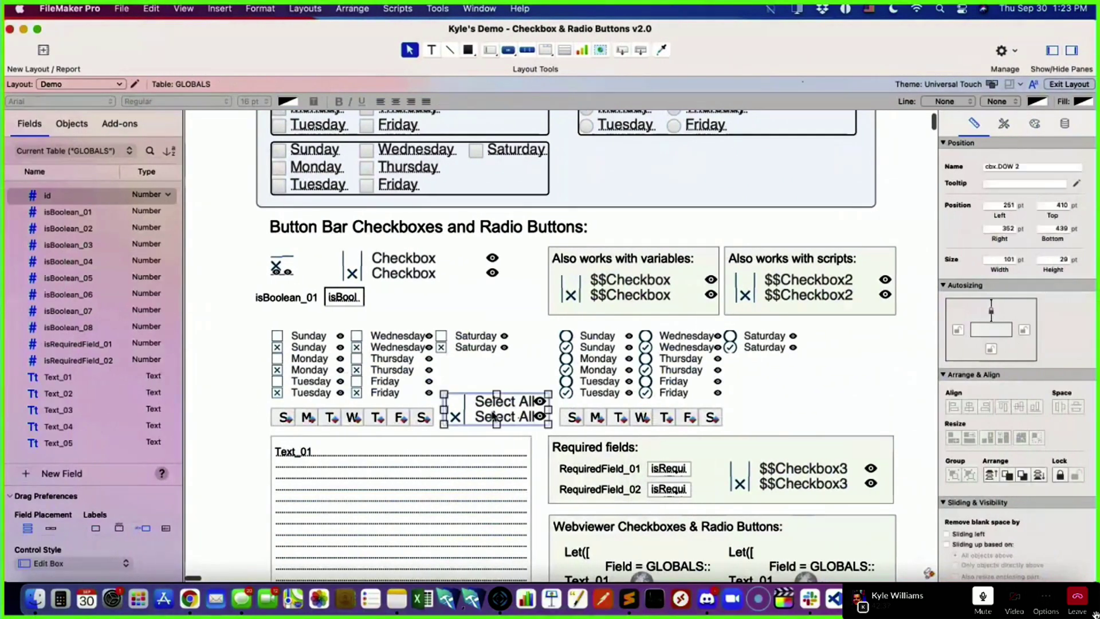
pyautogui.doubleClick(494, 405)
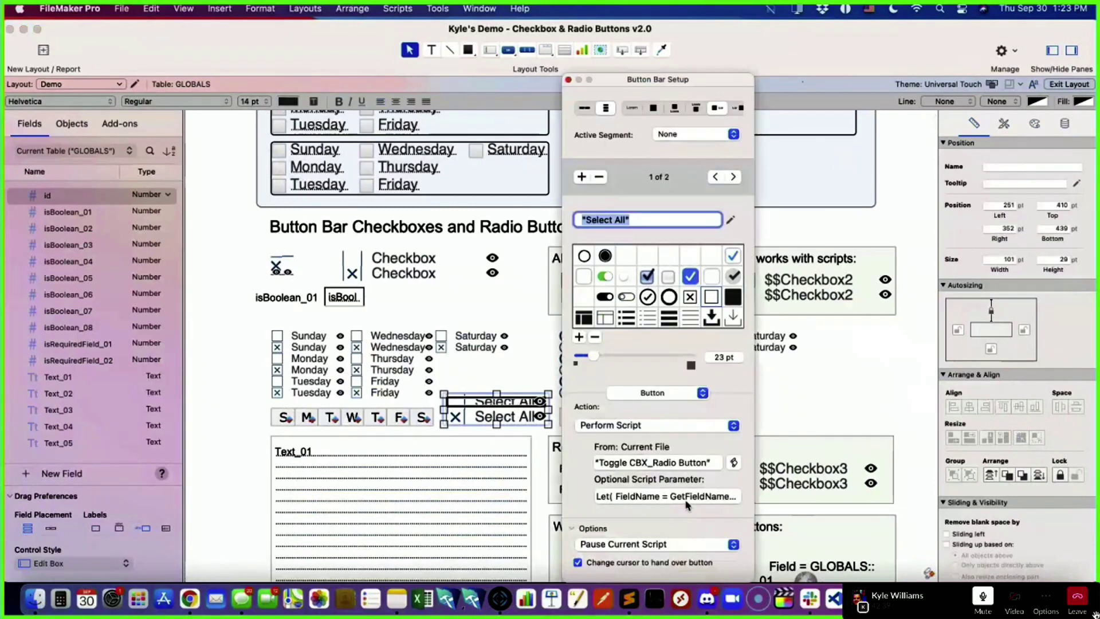
pyautogui.click(676, 497)
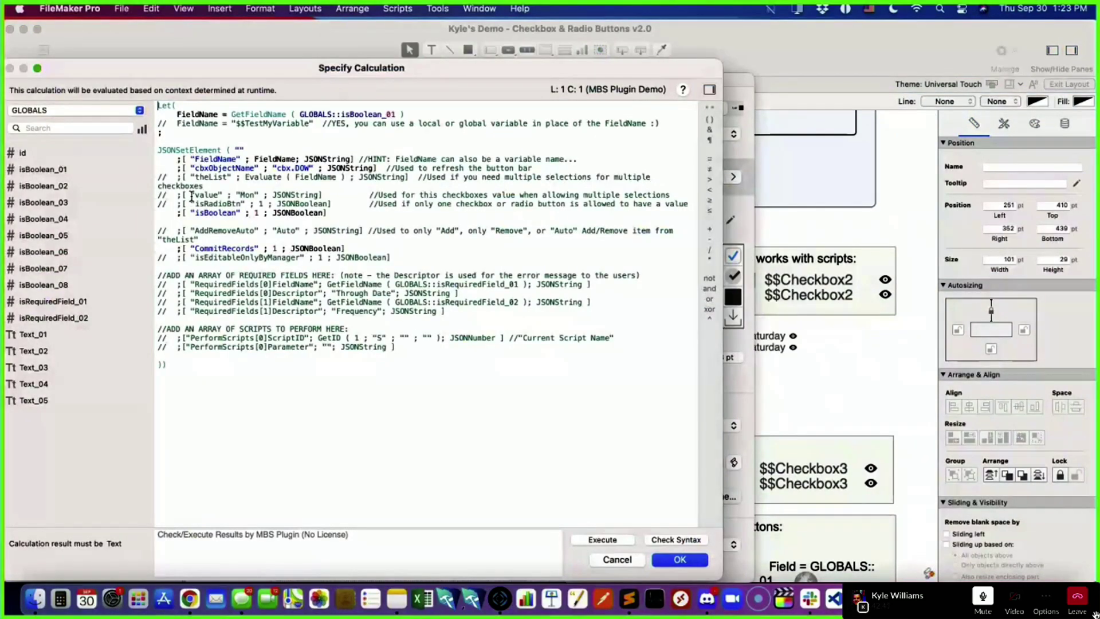
# - Replace "Mon" on the commented value line with a List( function and paste the seven day names after an opening quotation mark
pyautogui.doubleClick(247, 195)
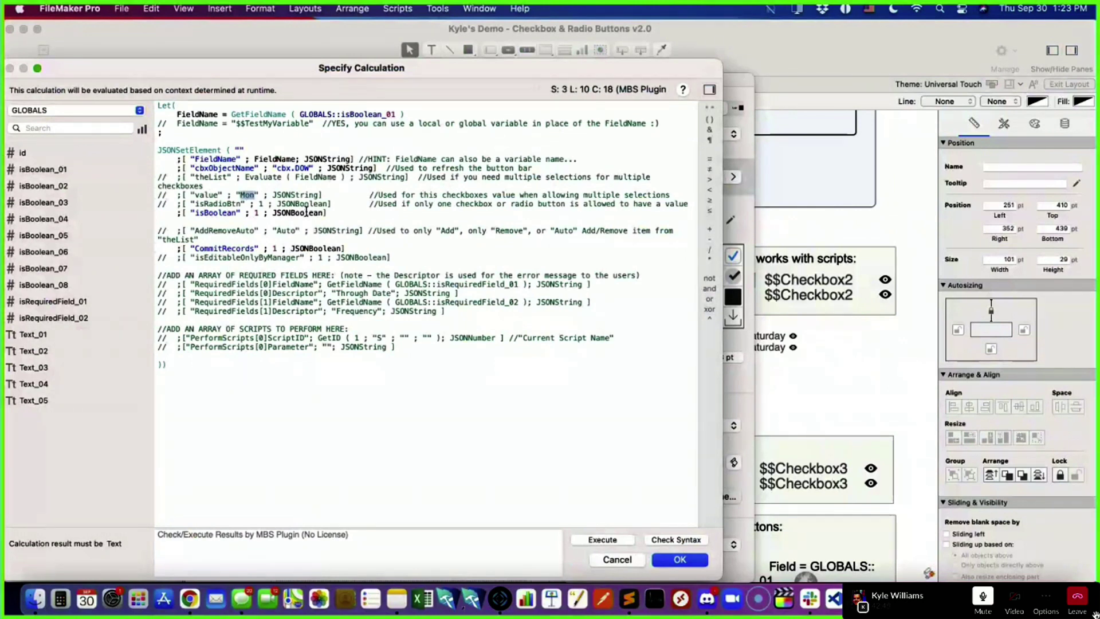
pyautogui.press('BackSpace')
pyautogui.press('BackSpace')
pyautogui.press('BackSpace')
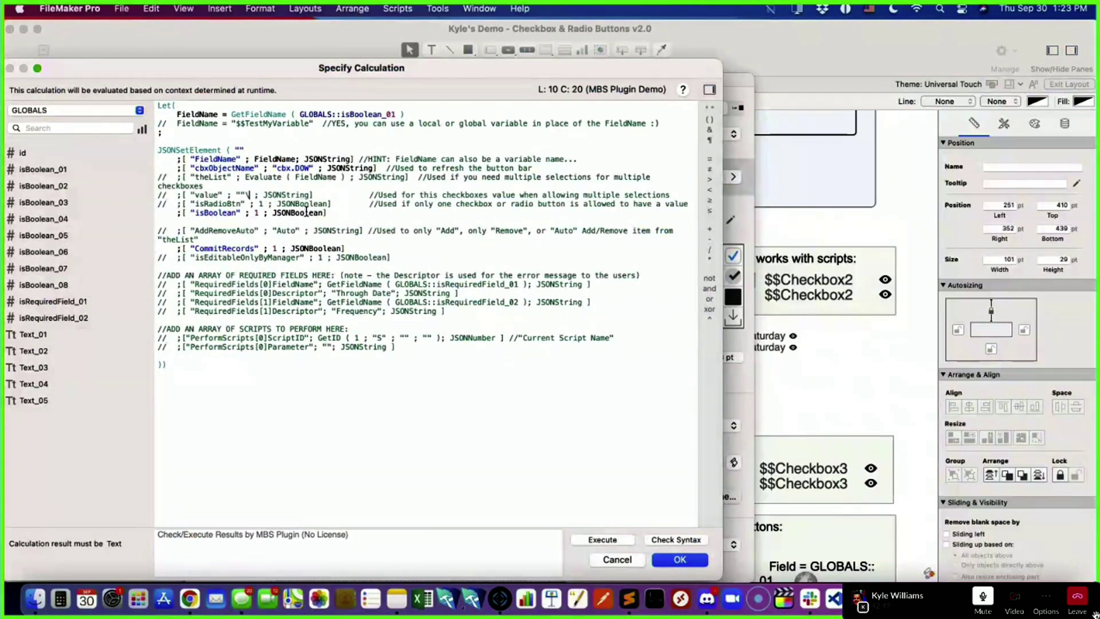
pyautogui.write('List')
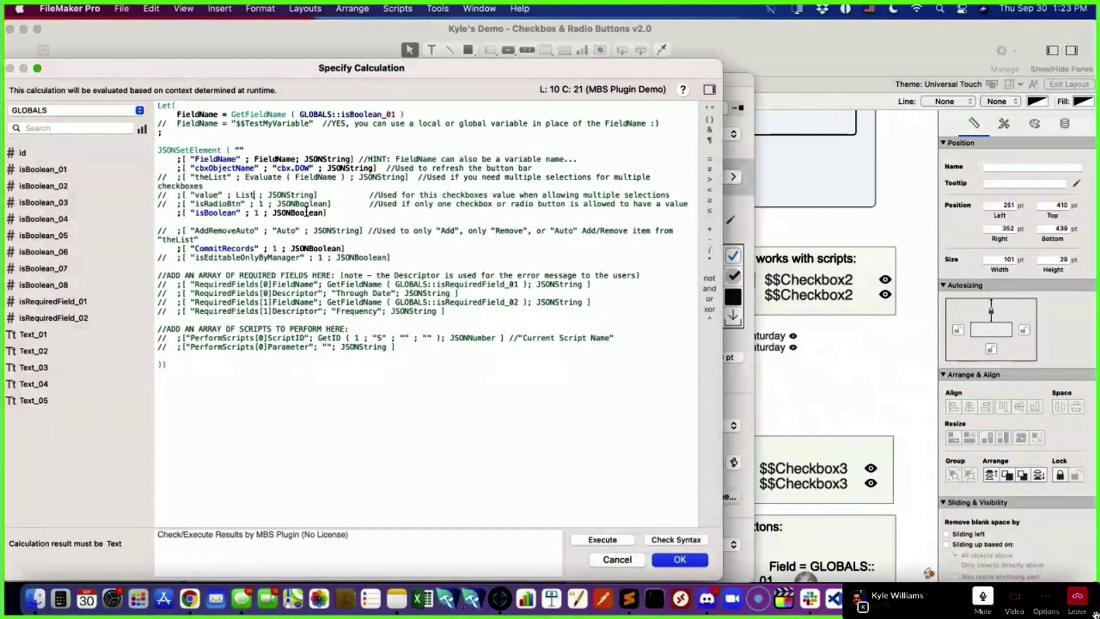
pyautogui.write('("')
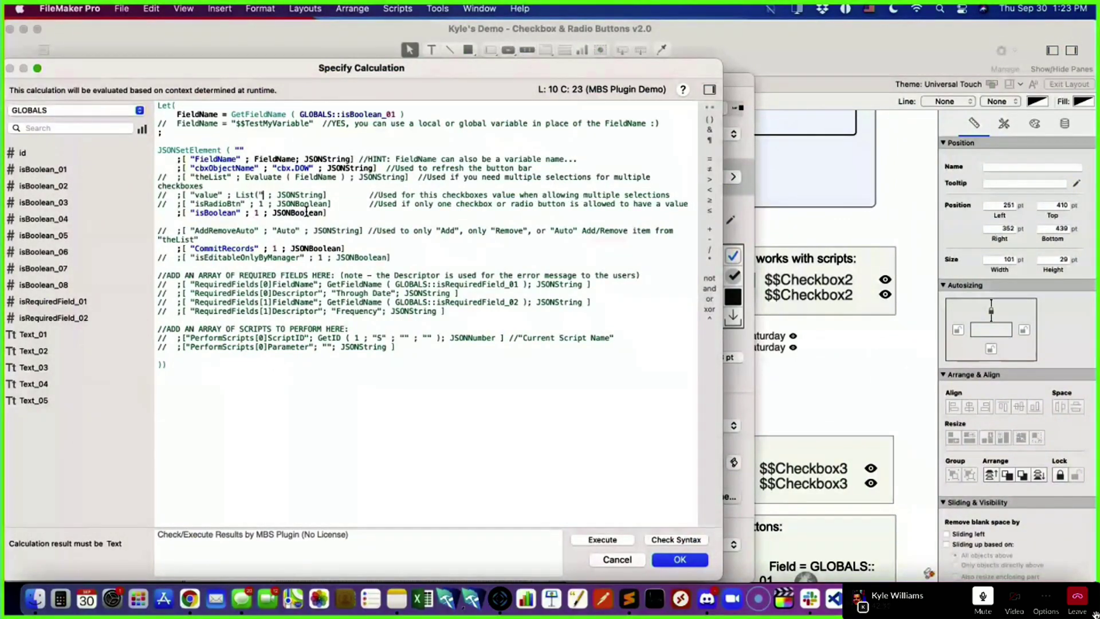
pyautogui.press('super+v')
# - Move the pasted day names onto a new line below List( and uncomment the "value" line
pyautogui.click(154, 205)
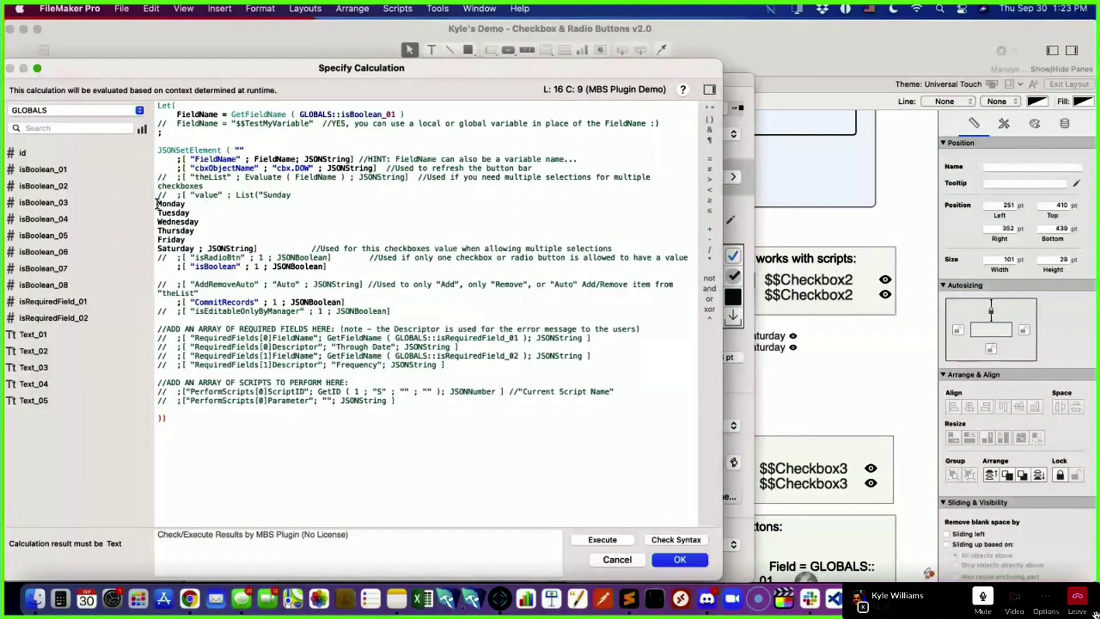
pyautogui.click(258, 194)
pyautogui.press('Return')
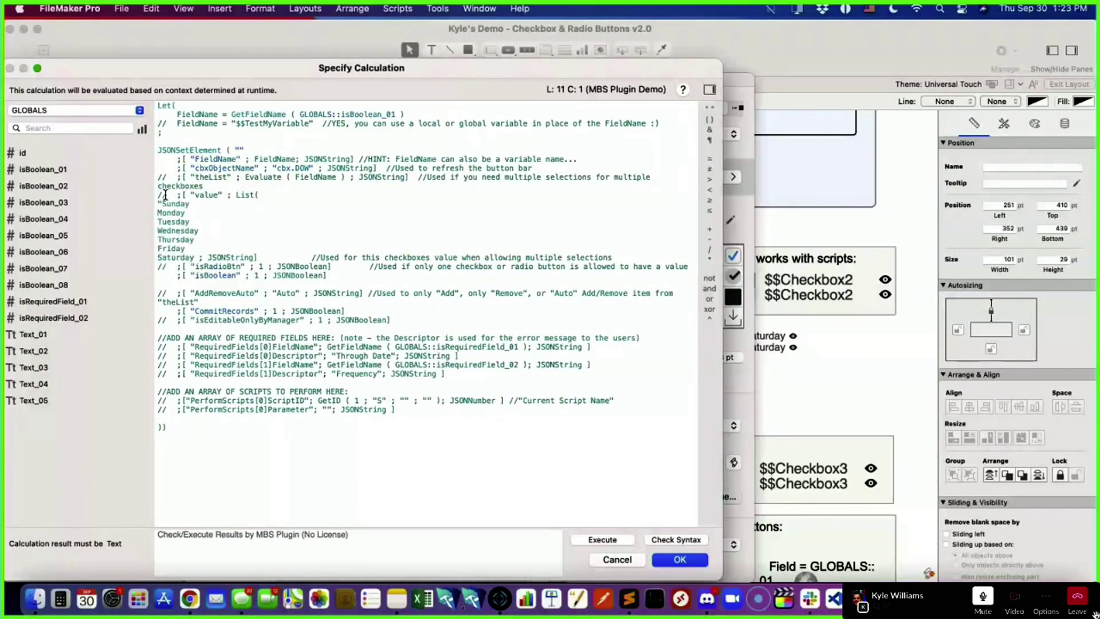
pyautogui.moveTo(168, 195); pyautogui.dragTo(153, 199)
pyautogui.press('BackSpace')
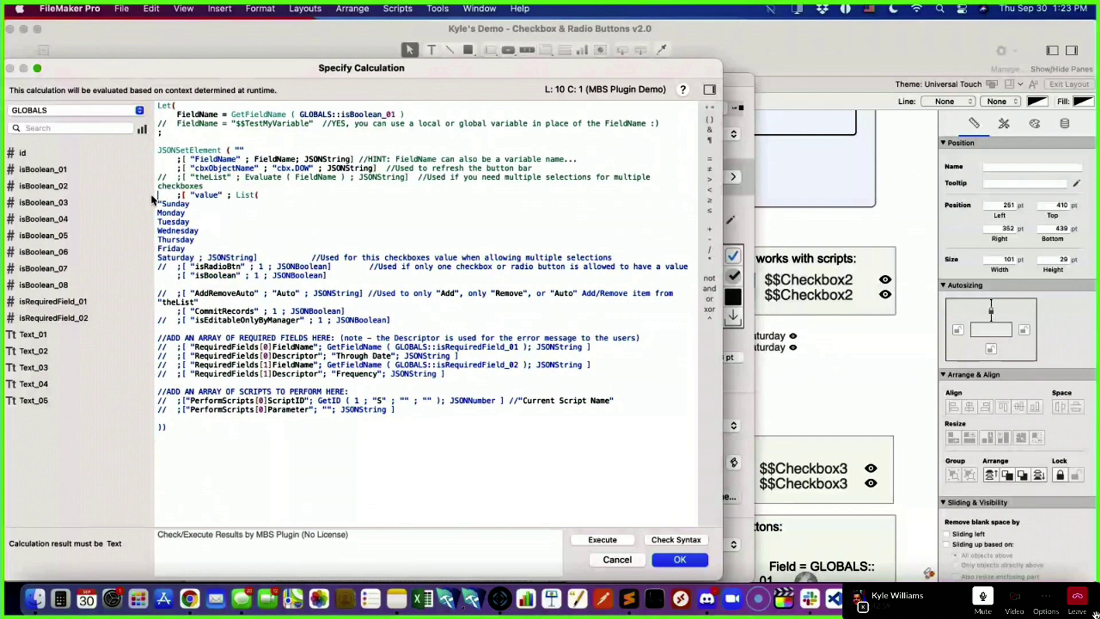
# - Indent the Sunday line, put a semicolon before its opening quotation mark, and copy that line prefix
pyautogui.click(193, 206)
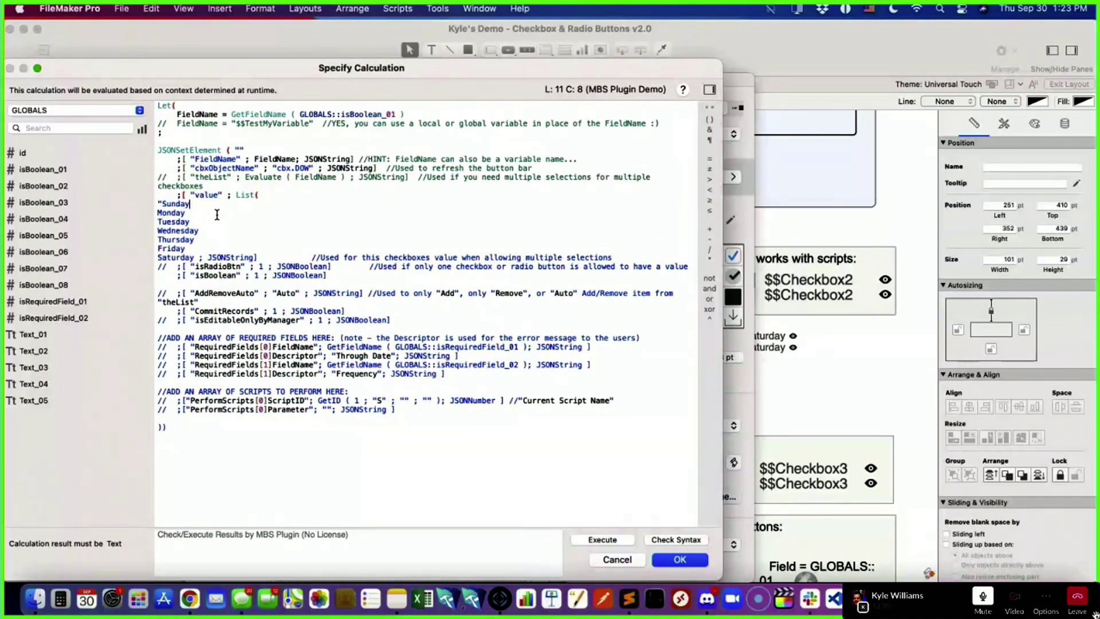
pyautogui.click(158, 203)
pyautogui.press('Tab')
pyautogui.write(';')
pyautogui.moveTo(181, 205); pyautogui.dragTo(150, 205)
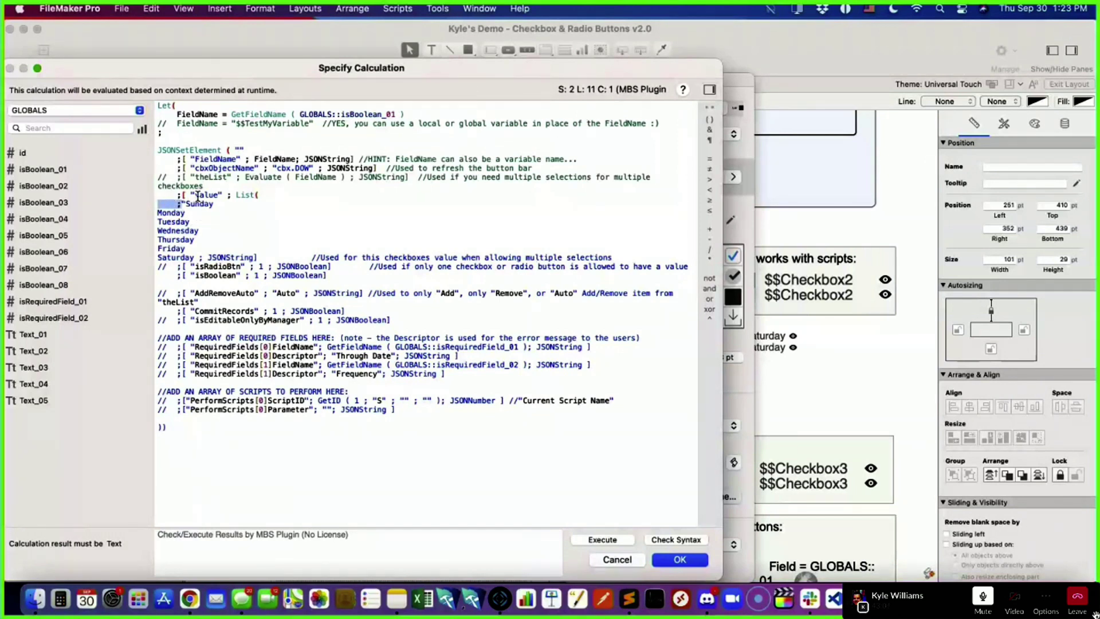
pyautogui.press('cmd+c')
# - Paste the indent, semicolon and opening quotation mark in front of each day name from Monday to Saturday
pyautogui.click(158, 214)
pyautogui.press('cmd+v')
pyautogui.click(158, 222)
pyautogui.press('cmd+v')
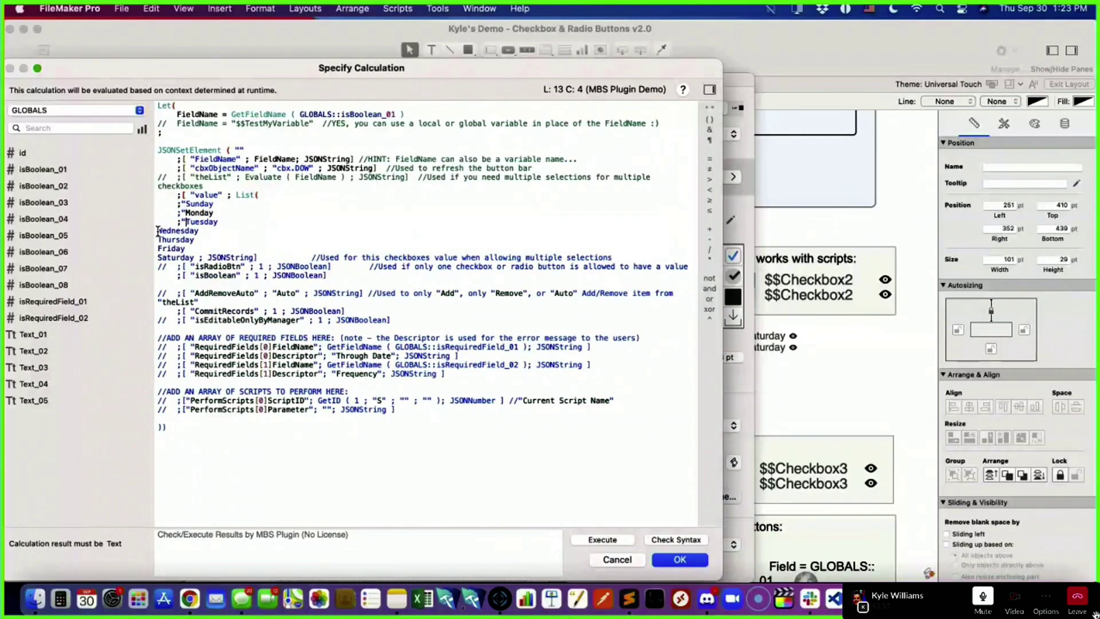
pyautogui.click(158, 231)
pyautogui.press('cmd+v')
pyautogui.click(158, 240)
pyautogui.press('cmd+v')
pyautogui.click(158, 249)
pyautogui.press('cmd+v')
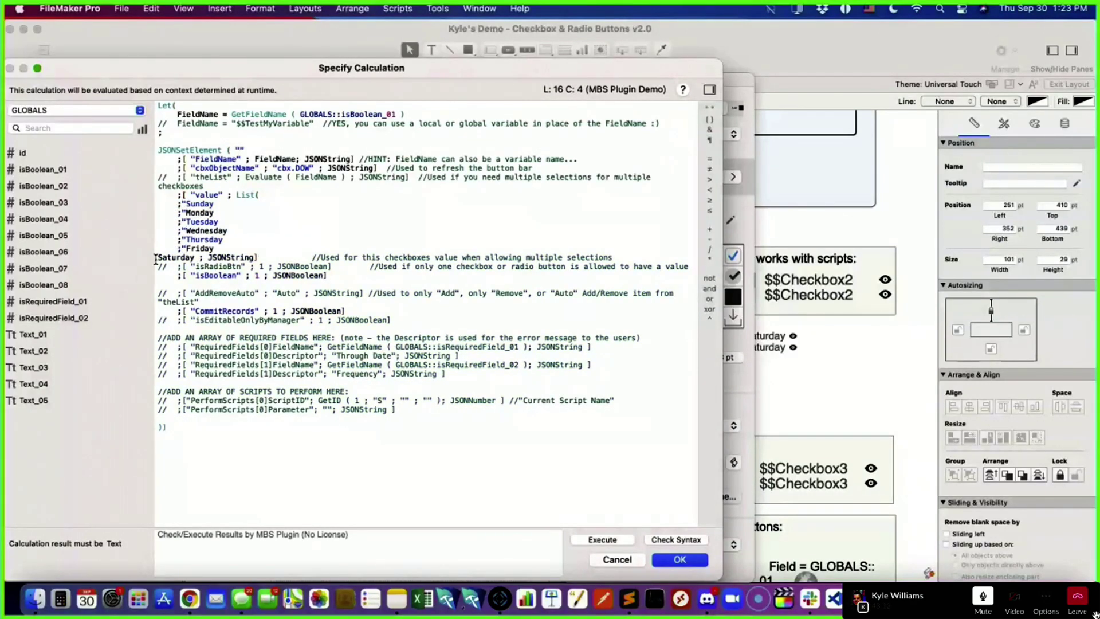
pyautogui.press('cmd+v')
pyautogui.press('cmd+z')
pyautogui.click(159, 258)
pyautogui.press('cmd+v')
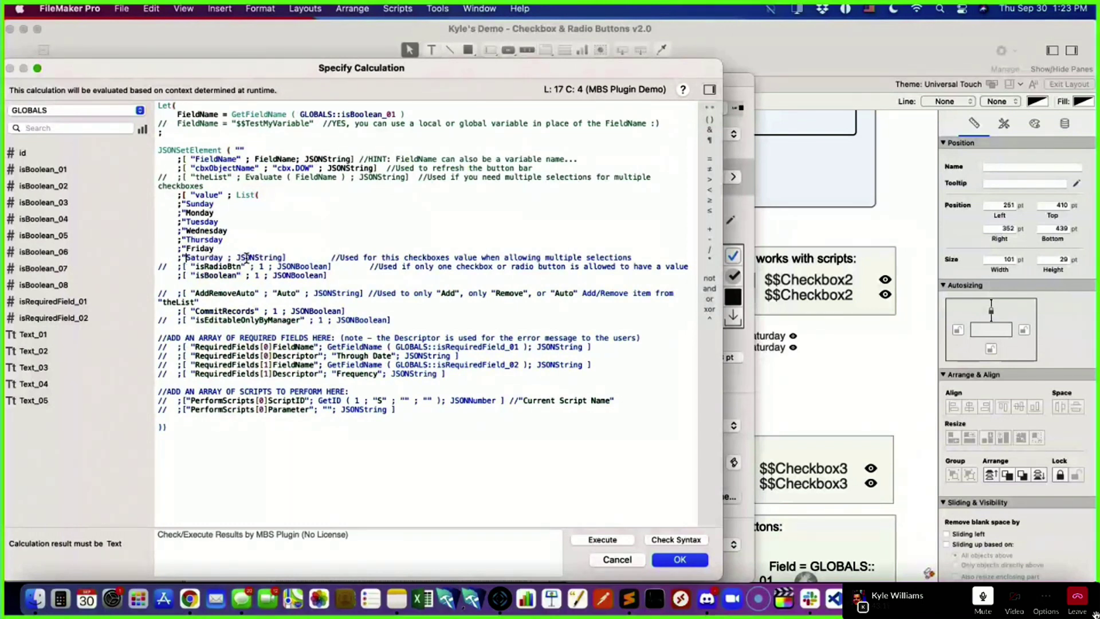
# - Close the list after Saturday with a quotation mark and parenthesis, and set the List function apart from the "value" line with line breaks
pyautogui.click(224, 259)
pyautogui.write('")')
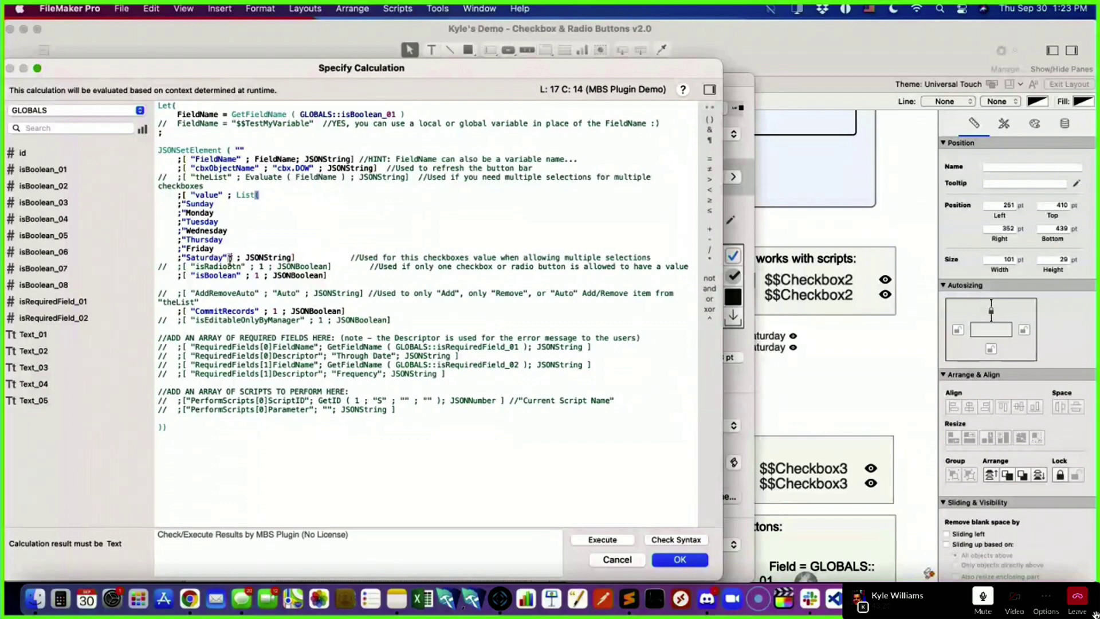
pyautogui.press('Return')
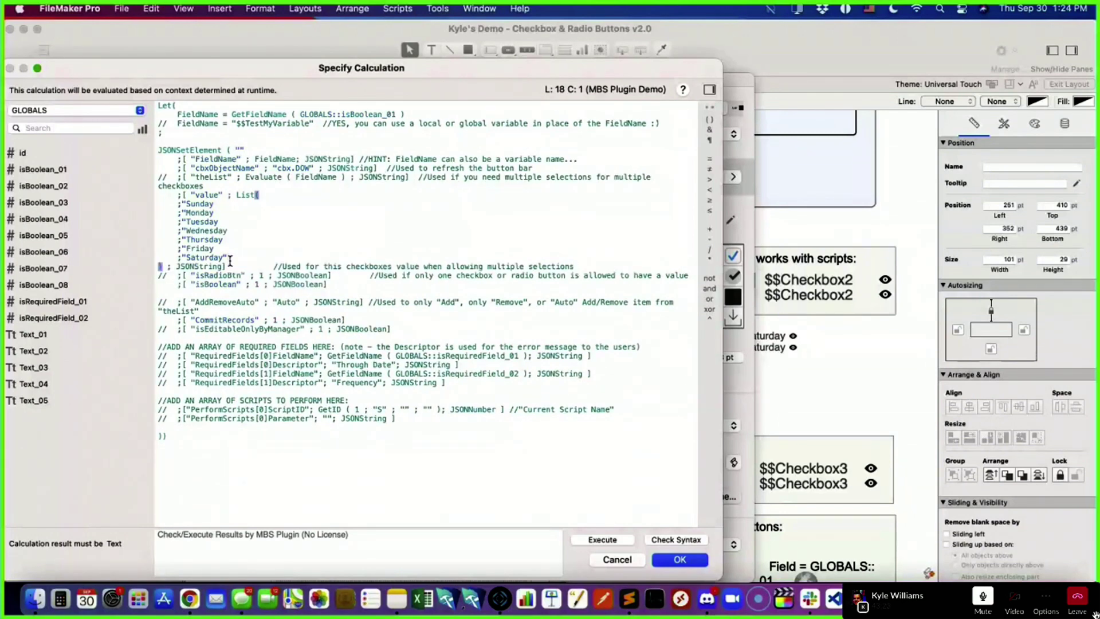
pyautogui.press('Right')
pyautogui.press('Return')
pyautogui.press('Return')
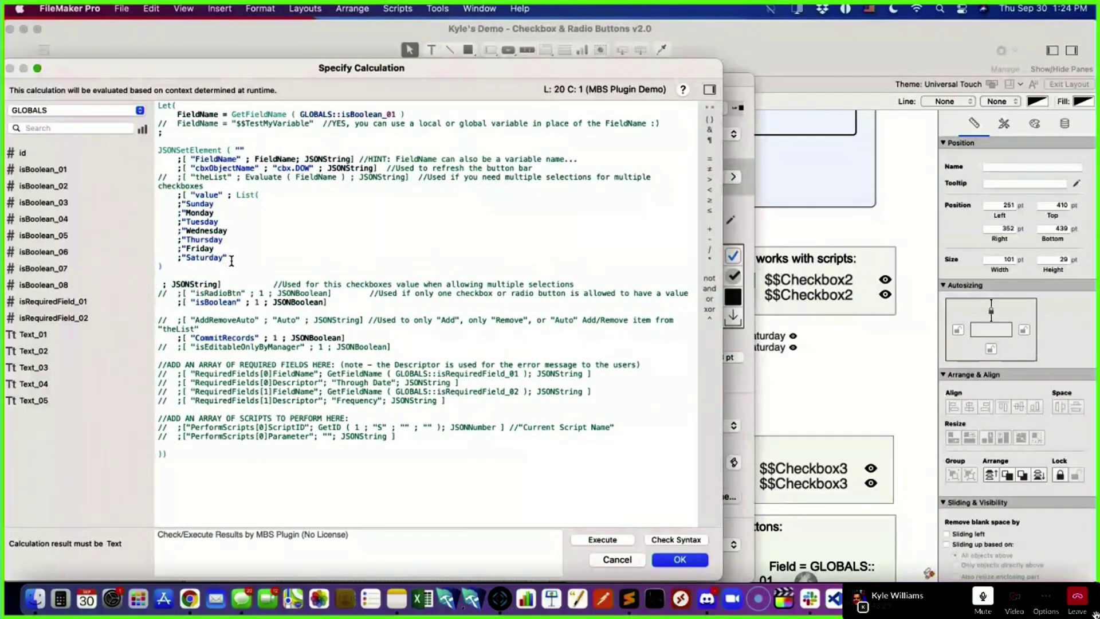
pyautogui.click(233, 195)
pyautogui.press('Return')
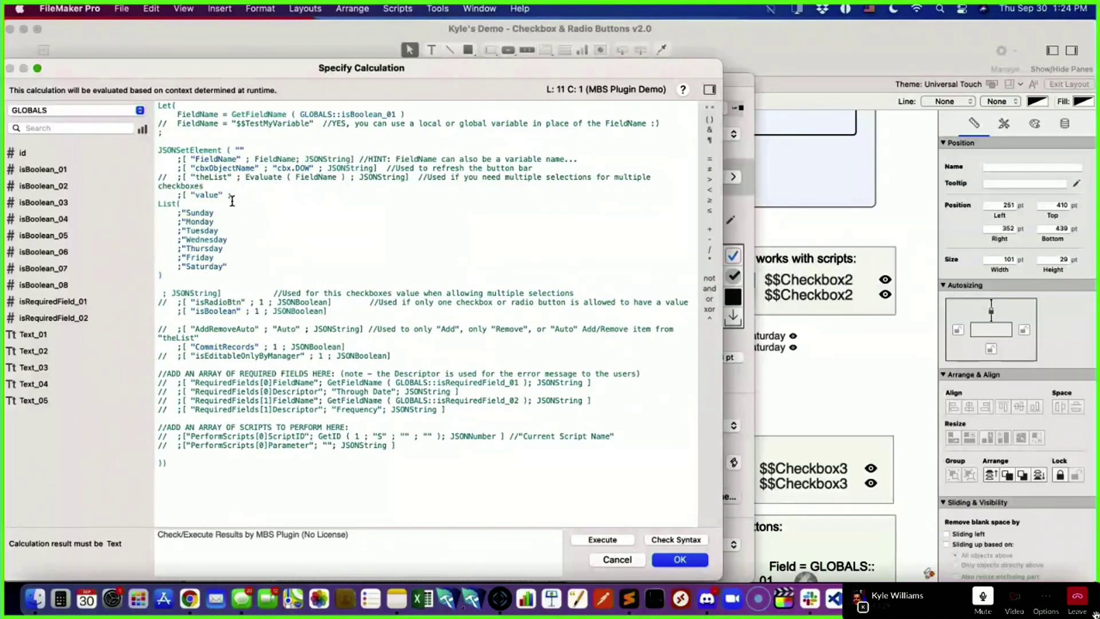
pyautogui.click(231, 196)
pyautogui.press('Return')
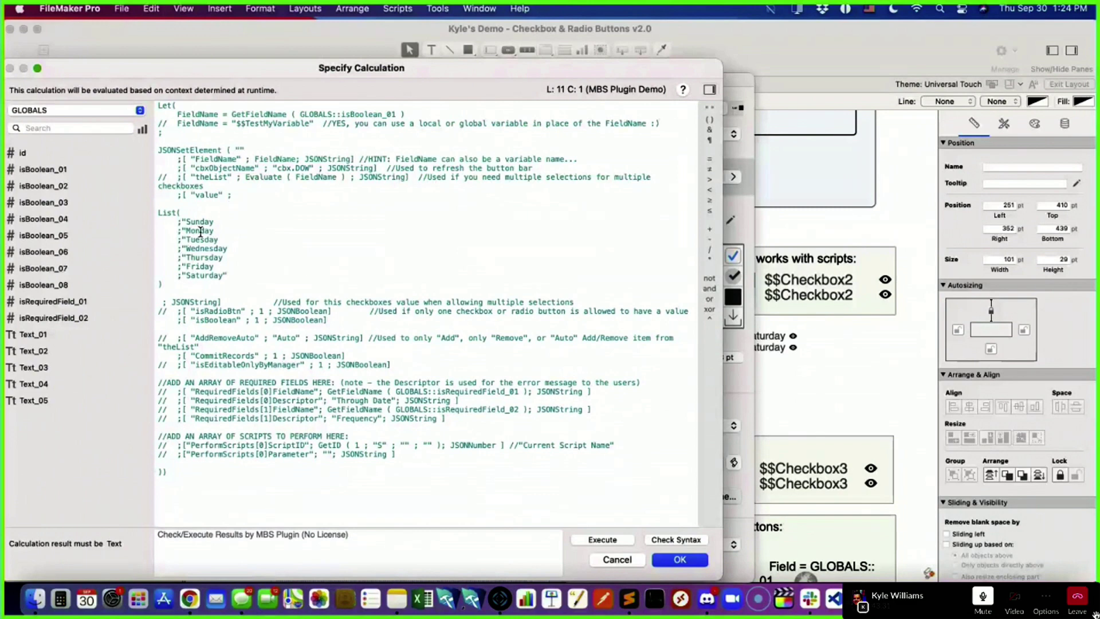
# - Add the closing quotation mark to each day name from Sunday to Friday
pyautogui.click(222, 223)
pyautogui.write('"')
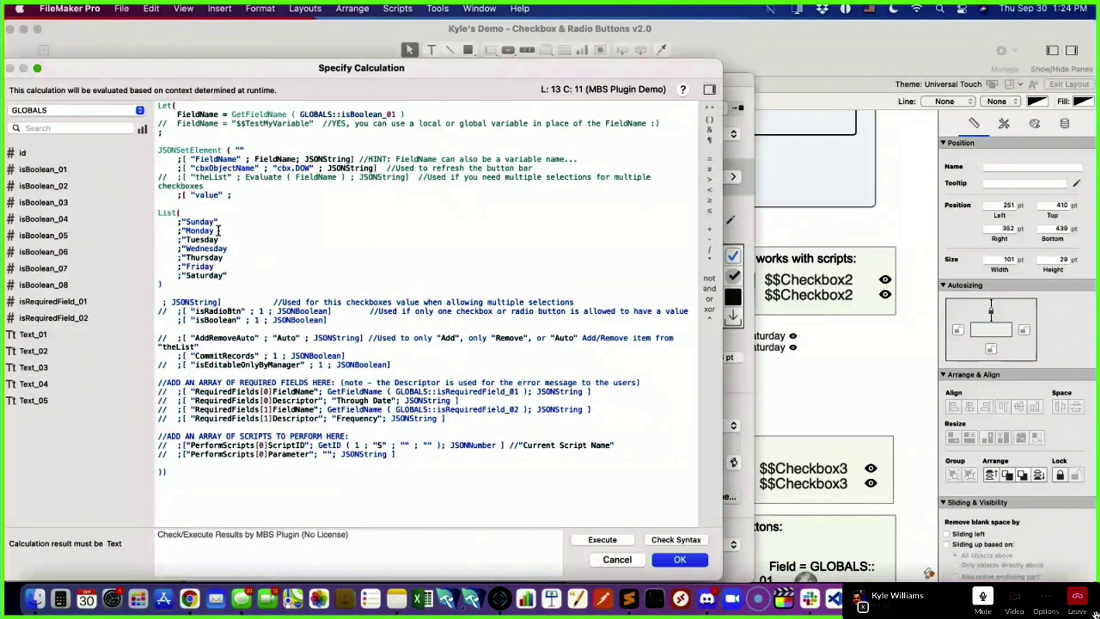
pyautogui.click(215, 230)
pyautogui.write('"')
pyautogui.click(219, 239)
pyautogui.write('"')
pyautogui.click(229, 250)
pyautogui.write('"')
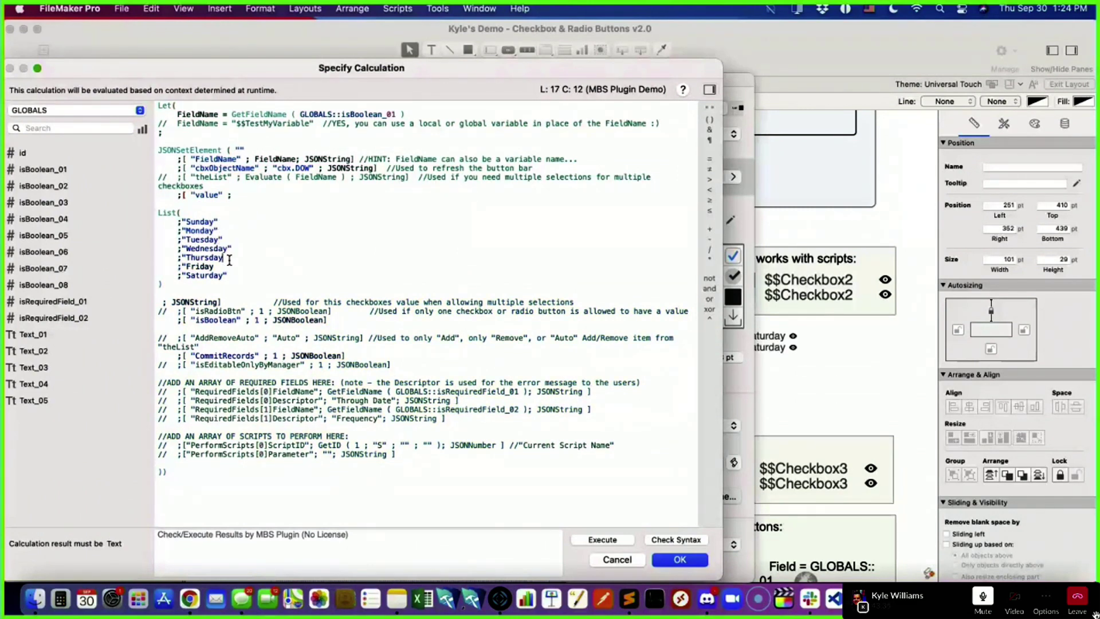
pyautogui.click(223, 258)
pyautogui.write('"')
pyautogui.click(213, 267)
pyautogui.write('"')
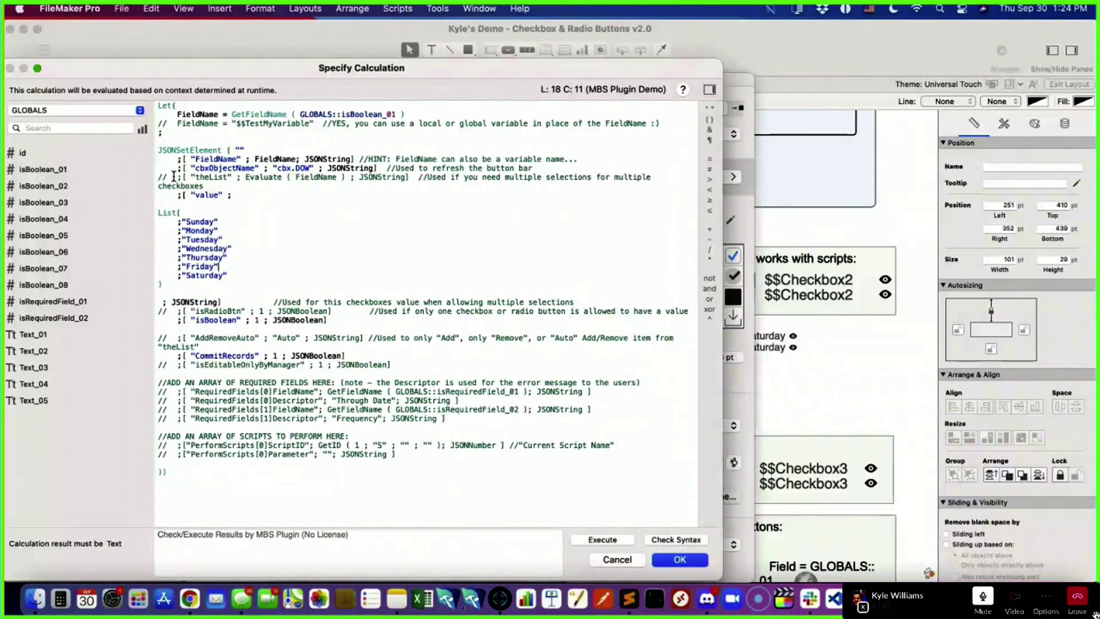
# - Uncomment the "theList" and "AddRemoveAuto" lines and comment out the "isBoolean" line
pyautogui.moveTo(167, 177); pyautogui.dragTo(144, 176)
pyautogui.press('BackSpace')
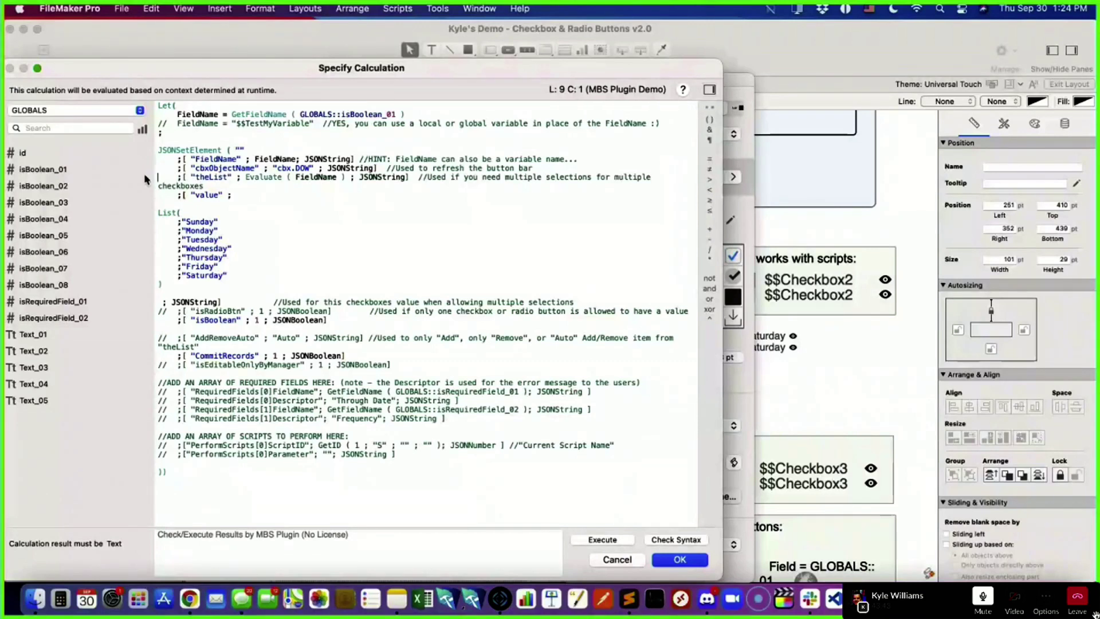
pyautogui.click(163, 323)
pyautogui.write('//')
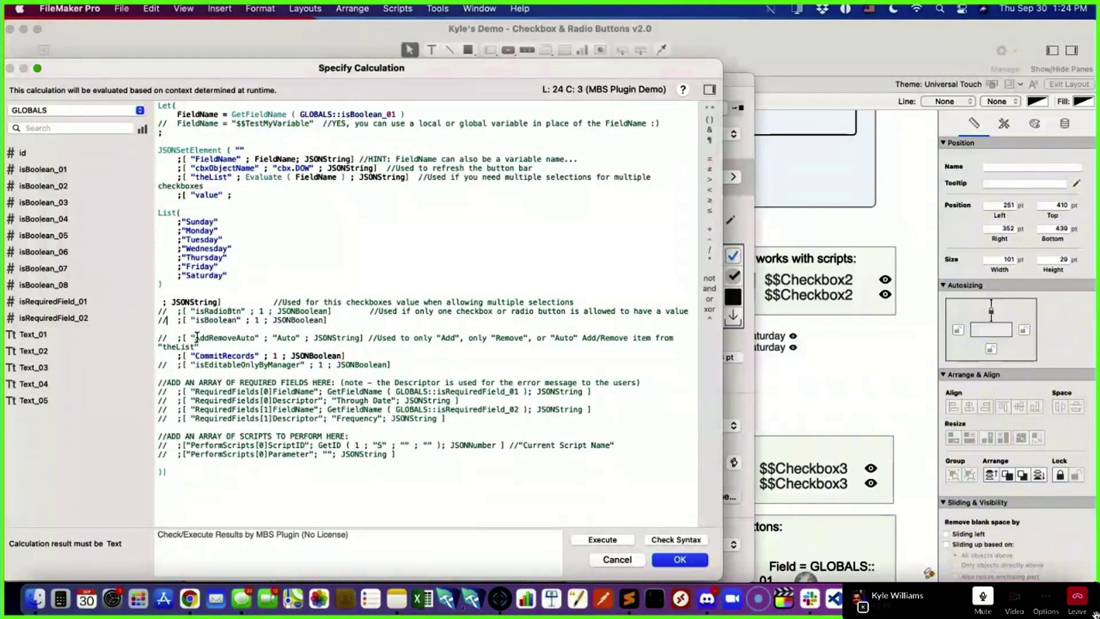
pyautogui.moveTo(166, 339); pyautogui.dragTo(153, 343)
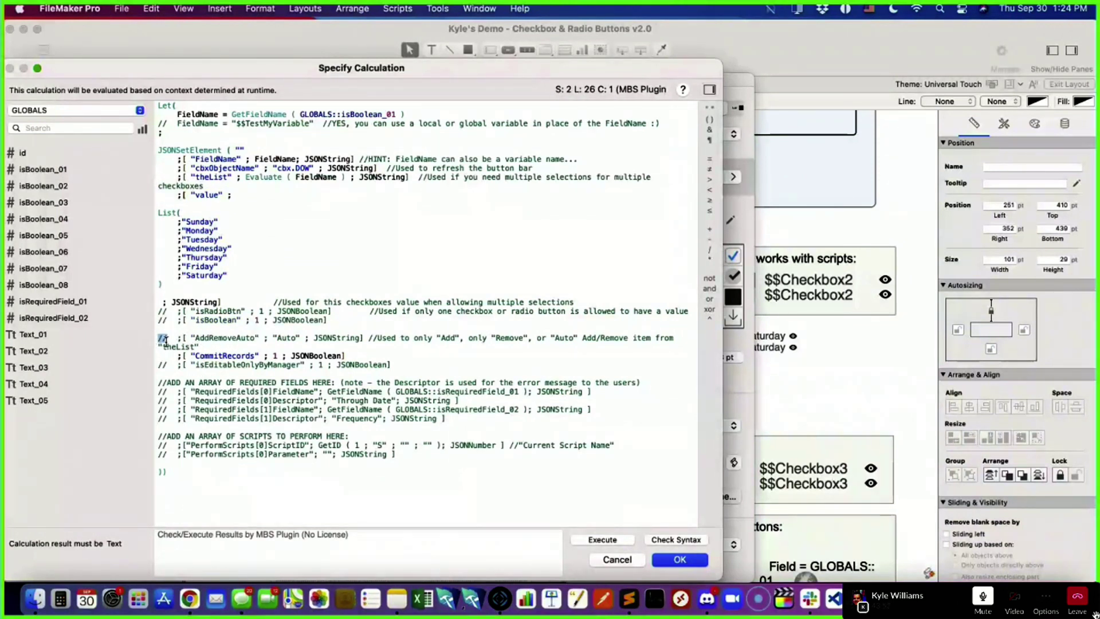
pyautogui.press('BackSpace')
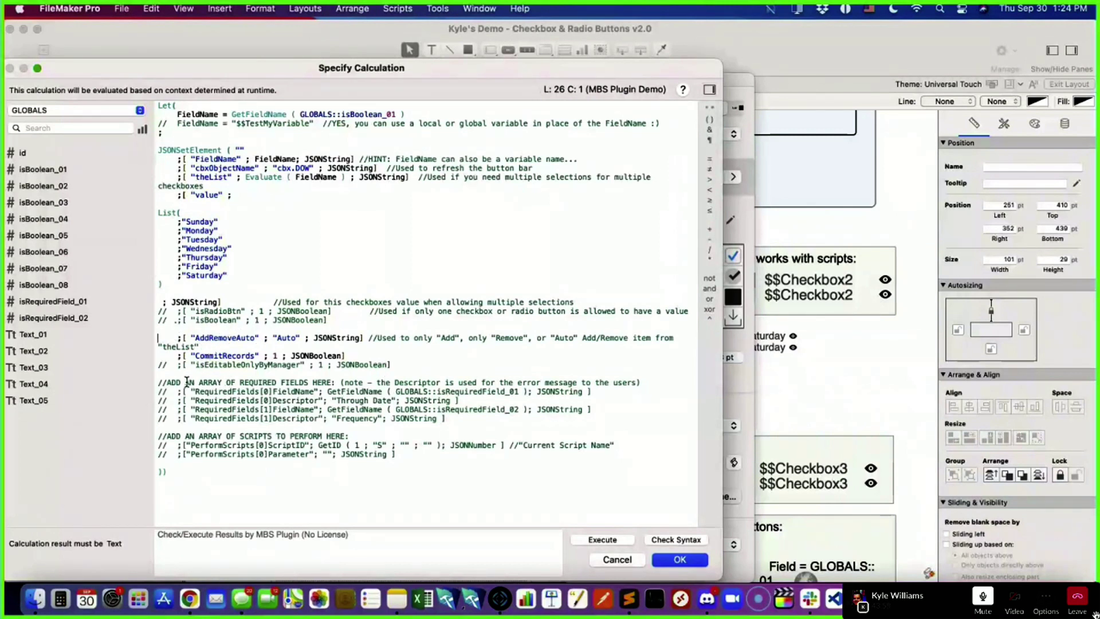
# - Insert an empty string "" as the first item after List(, save the calculation and return to Browse mode
pyautogui.click(680, 559)
pyautogui.click(127, 220)
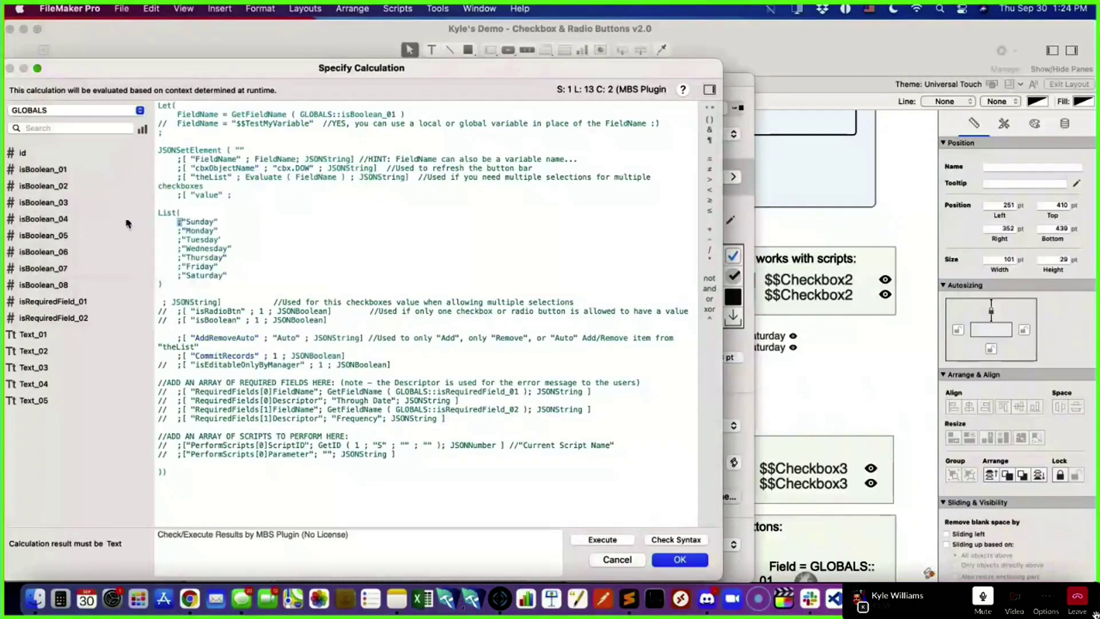
pyautogui.click(205, 214)
pyautogui.write('""')
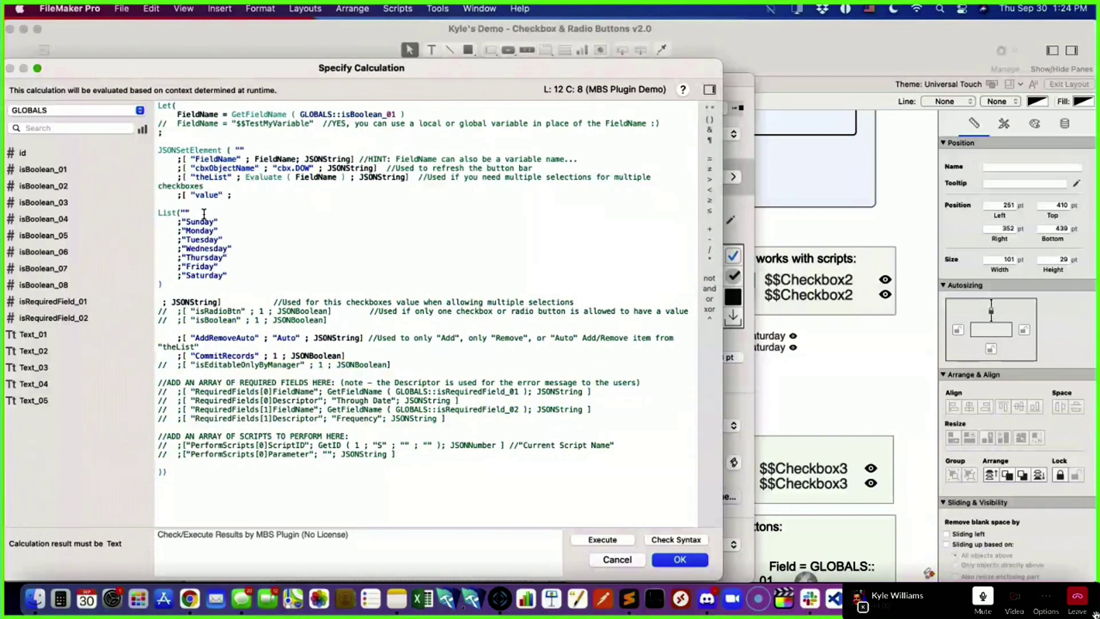
pyautogui.click(613, 560)
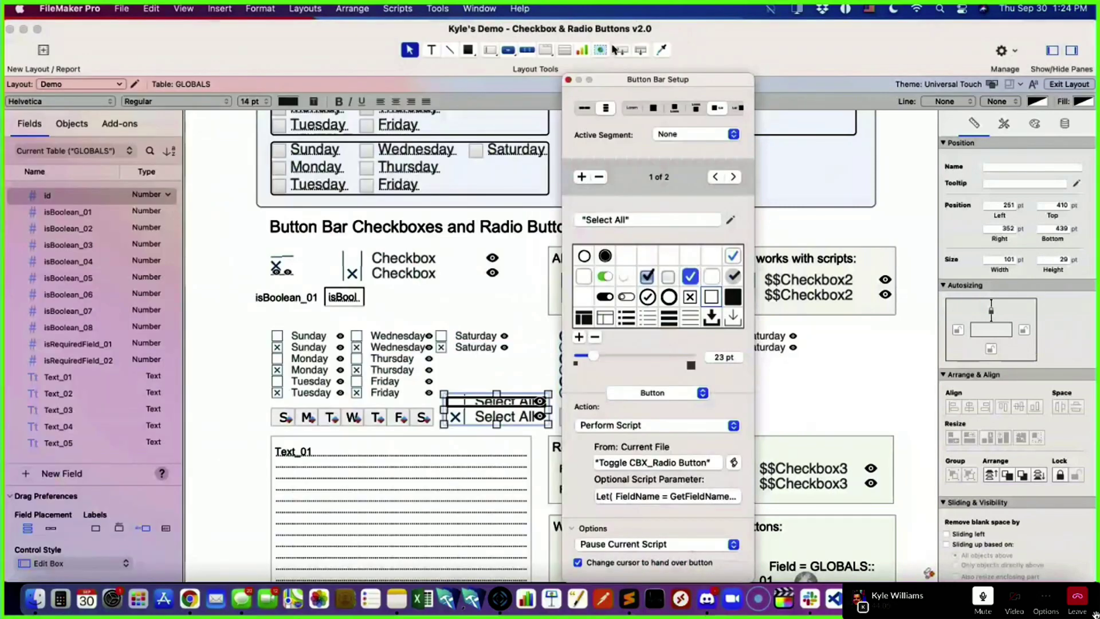
pyautogui.click(569, 80)
pyautogui.click(1070, 83)
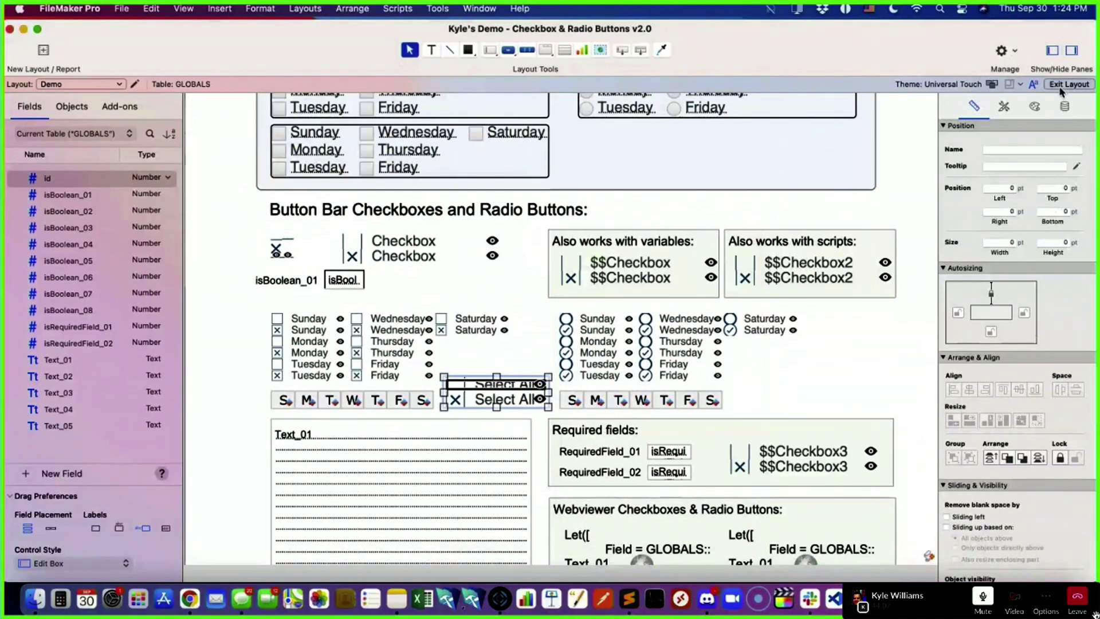
# - Clear all day names from the Text_01 field and test the Select All checkbox
pyautogui.click(512, 394)
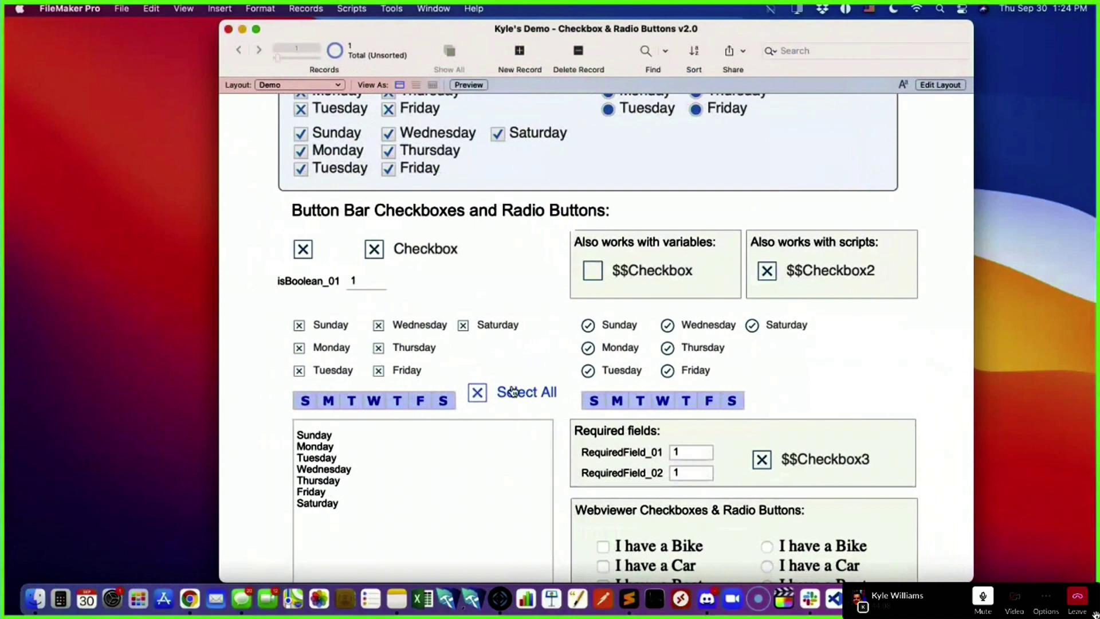
pyautogui.click(415, 499)
pyautogui.moveTo(380, 523); pyautogui.dragTo(220, 415)
pyautogui.press('BackSpace')
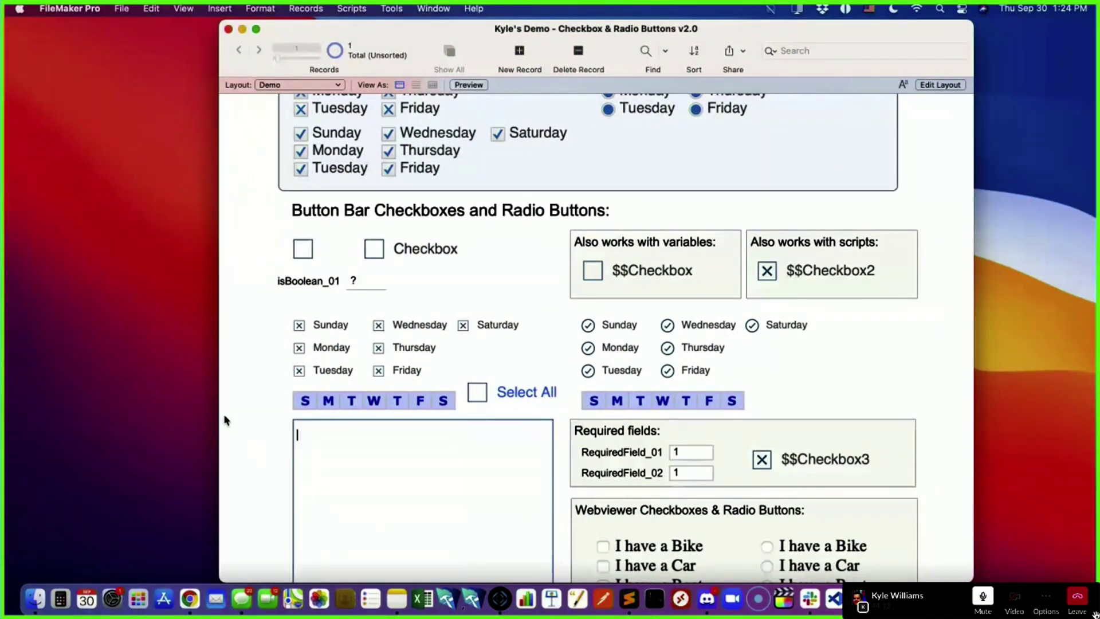
pyautogui.click(522, 412)
pyautogui.click(502, 396)
pyautogui.click(505, 396)
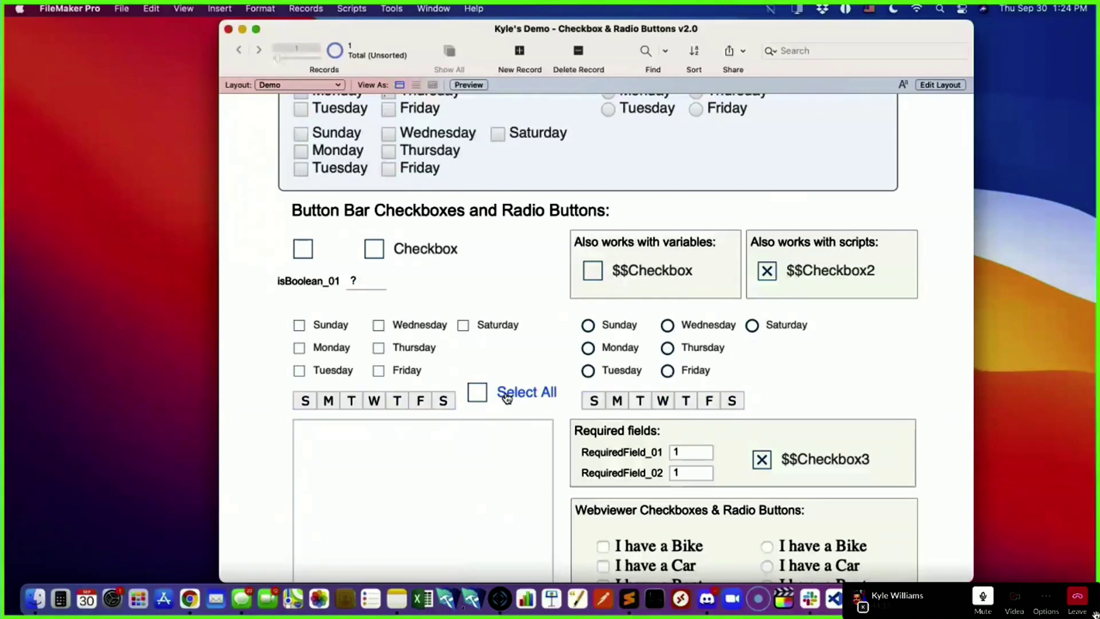
pyautogui.click(478, 394)
# - Examine the day list and the "AddRemoveAuto" line in the Select All bar's script parameter calculation in Layout mode
pyautogui.click(940, 85)
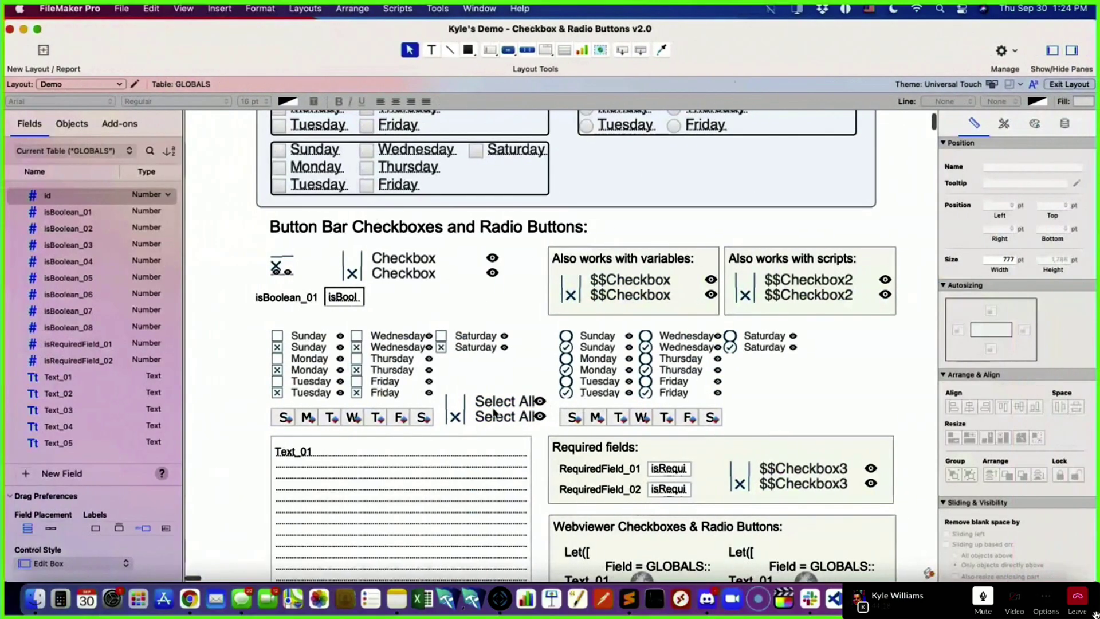
pyautogui.click(492, 404)
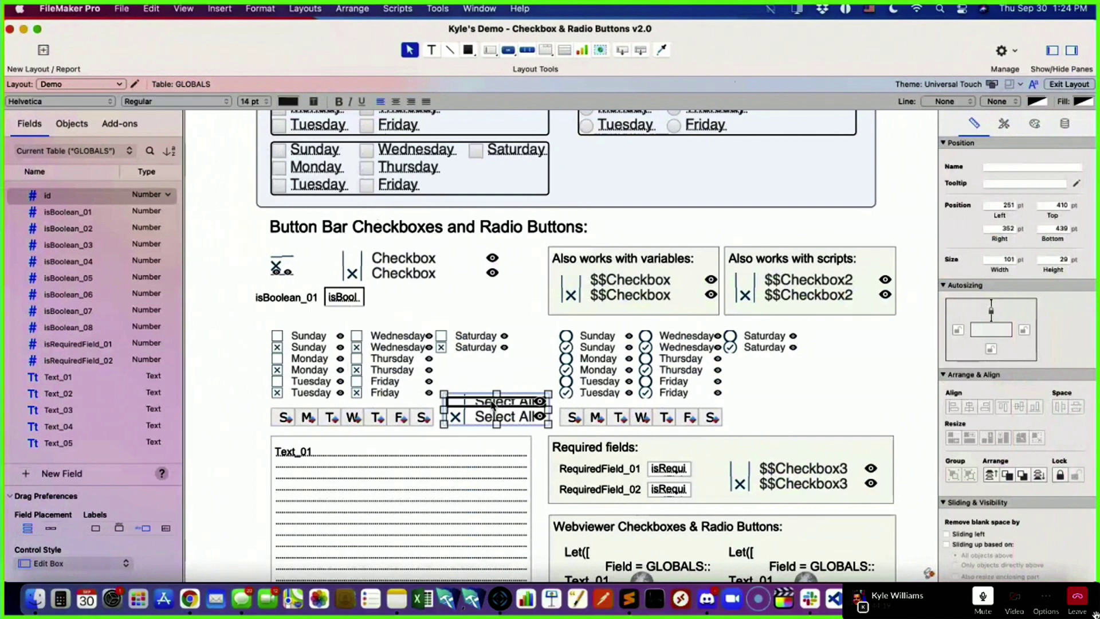
pyautogui.doubleClick(492, 404)
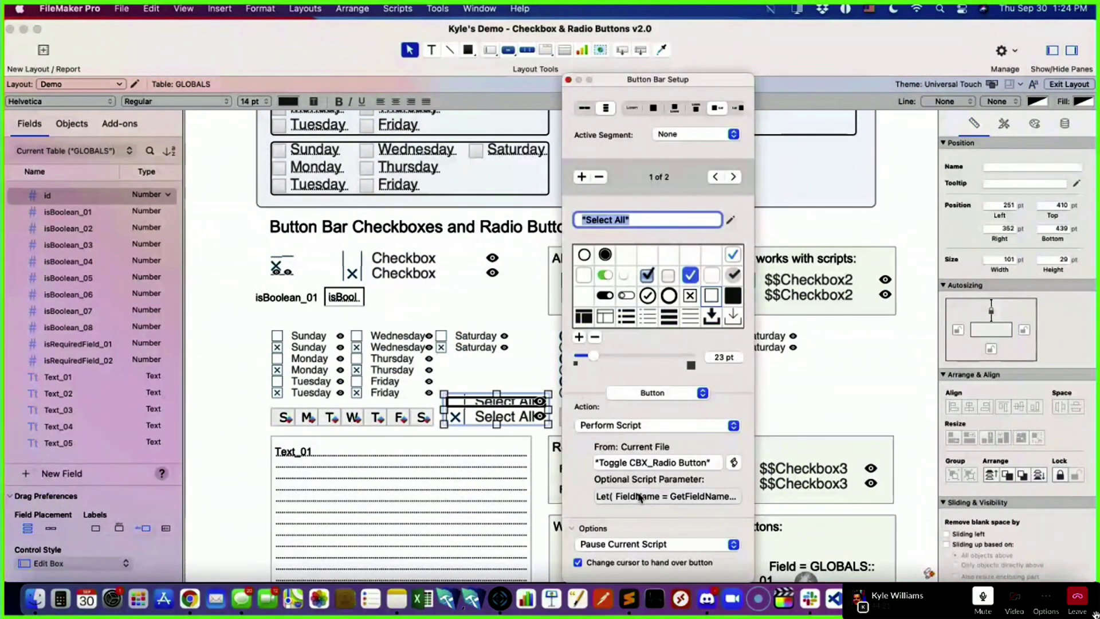
pyautogui.click(640, 496)
pyautogui.moveTo(184, 283); pyautogui.dragTo(181, 212)
pyautogui.press('super+c')
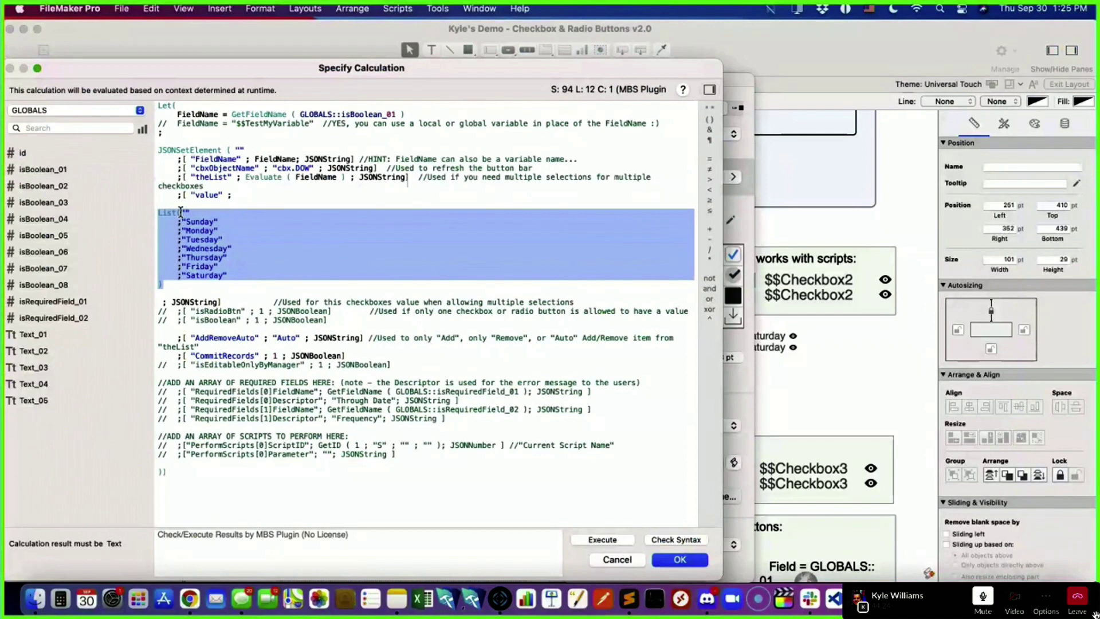
pyautogui.click(285, 340)
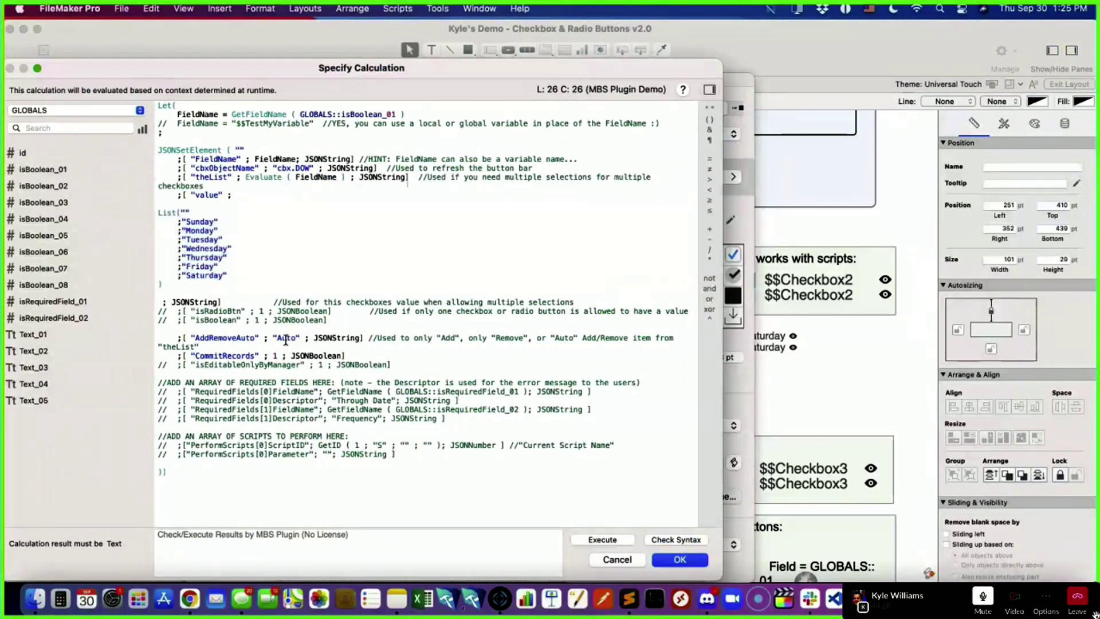
pyautogui.doubleClick(223, 337)
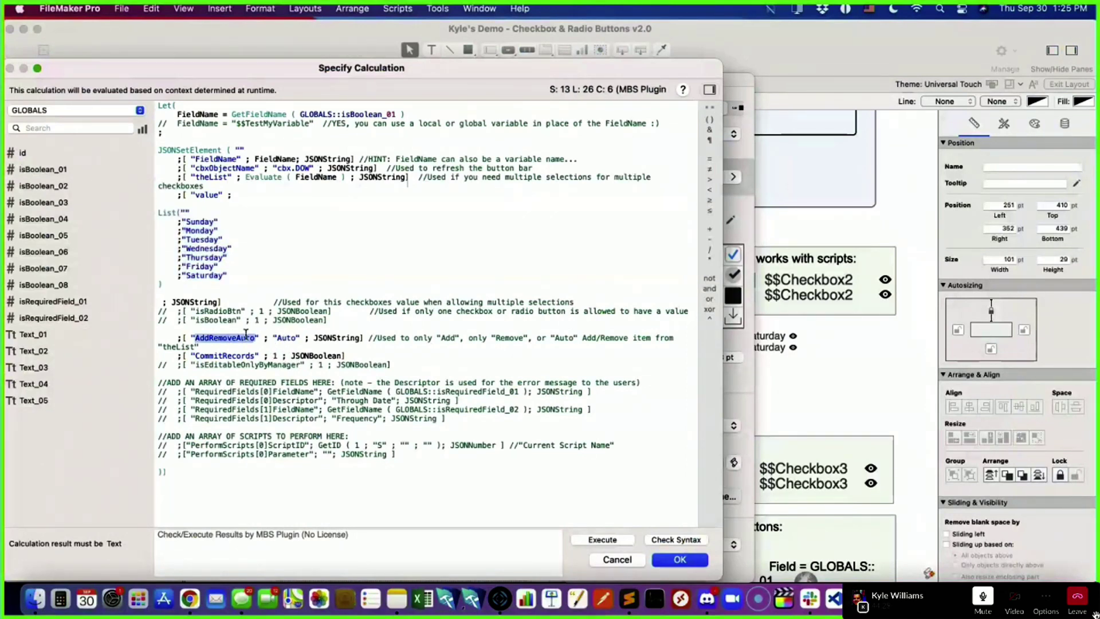
pyautogui.moveTo(184, 285); pyautogui.dragTo(142, 215)
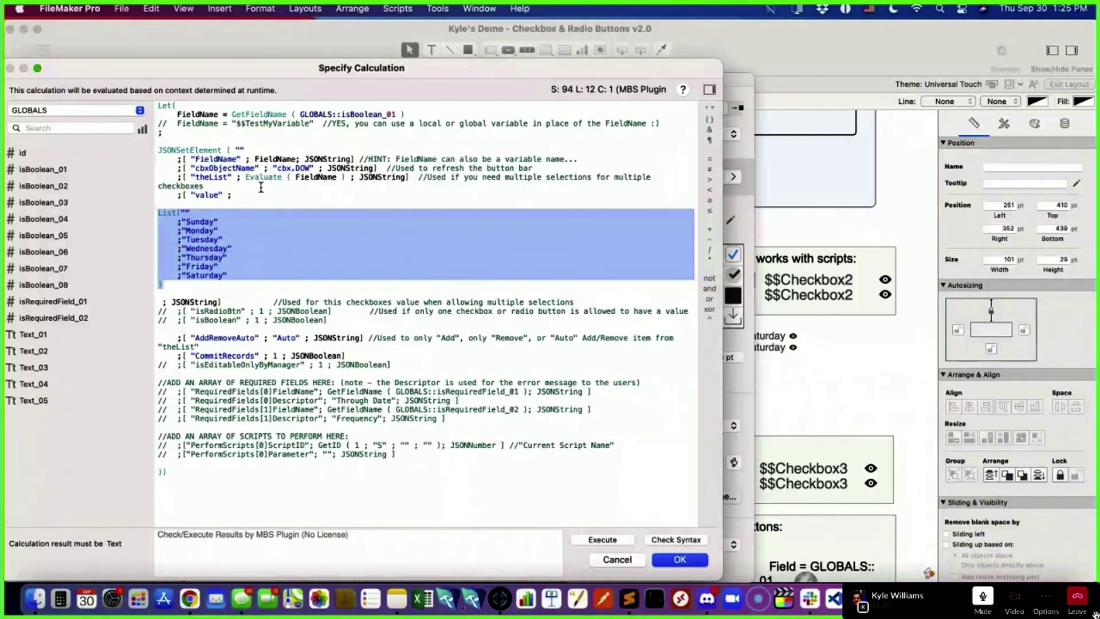
pyautogui.click(695, 566)
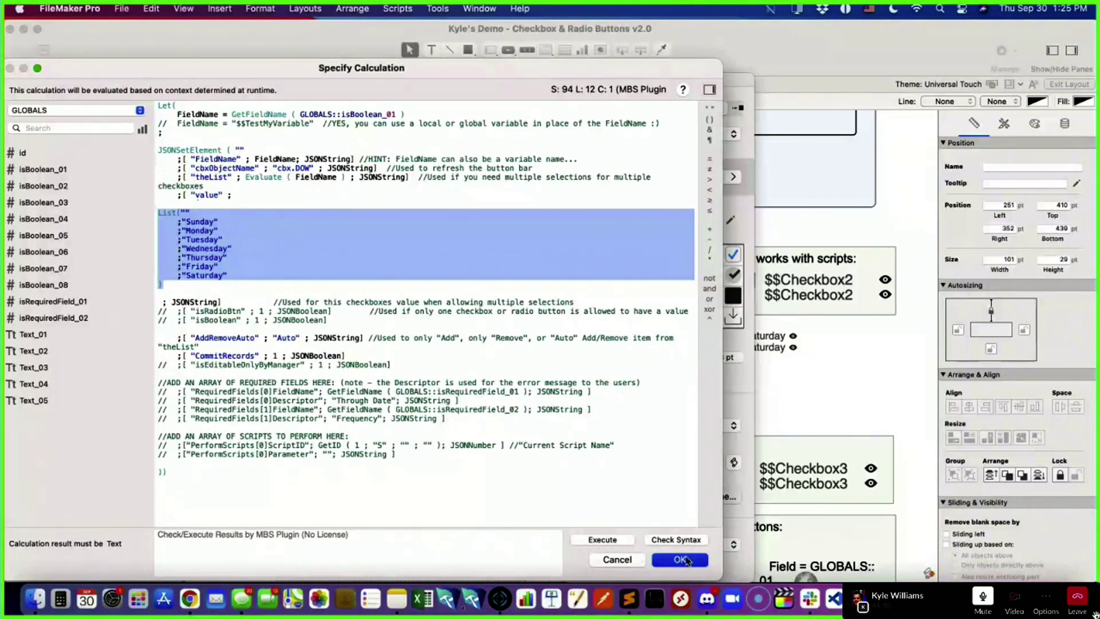
pyautogui.click(1030, 60)
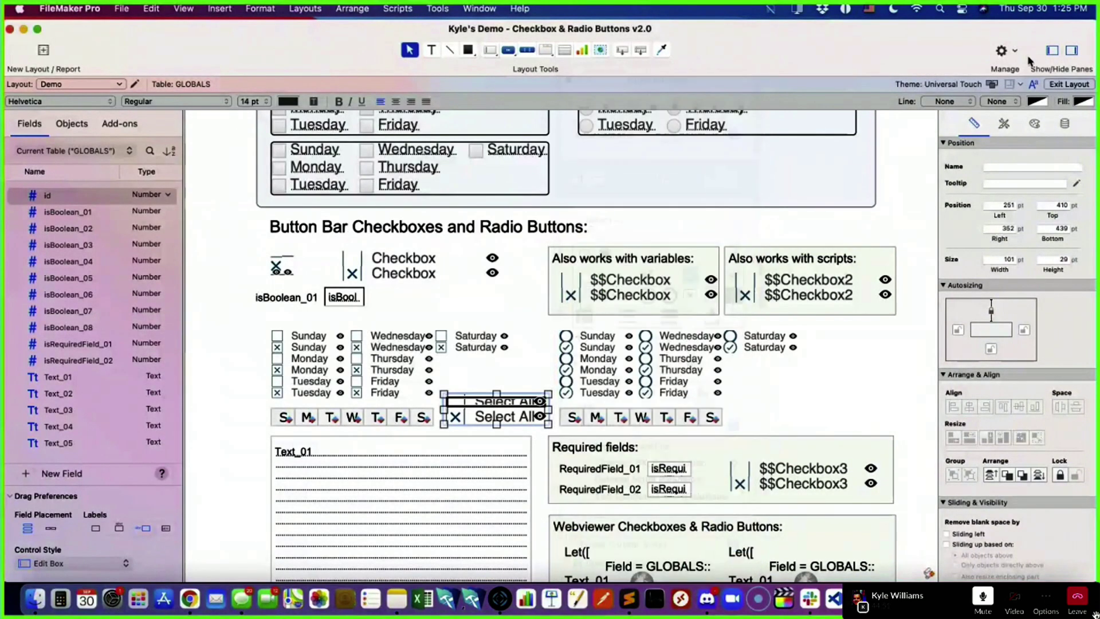
# - Open the Data Viewer, move it toward the middle of the layout and show its watched expressions
pyautogui.click(438, 8)
pyautogui.click(453, 56)
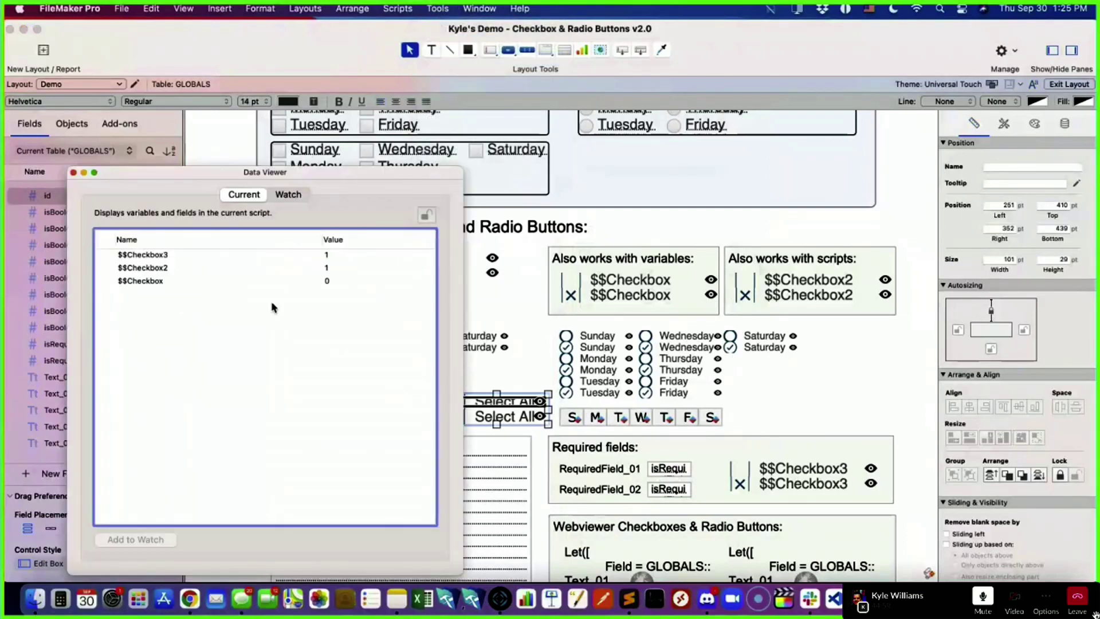
pyautogui.moveTo(324, 175); pyautogui.dragTo(444, 139)
pyautogui.click(400, 163)
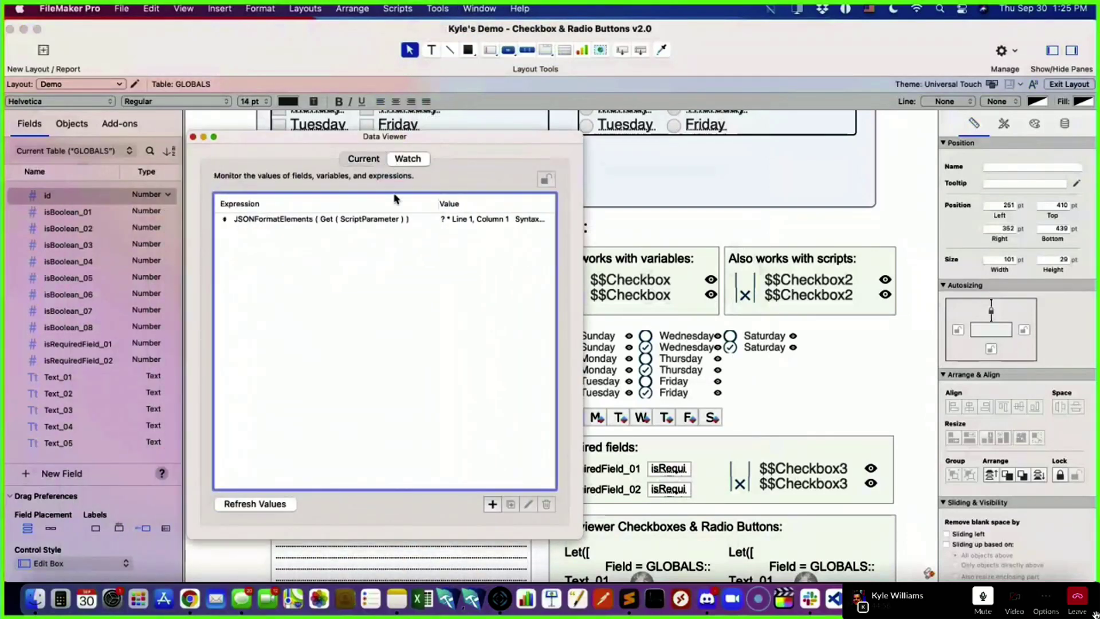
# - Start a new watch expression containing the copied List( of weekdays, enlarge the expression area and insert blank lines above the list
pyautogui.click(488, 504)
pyautogui.press('super+v')
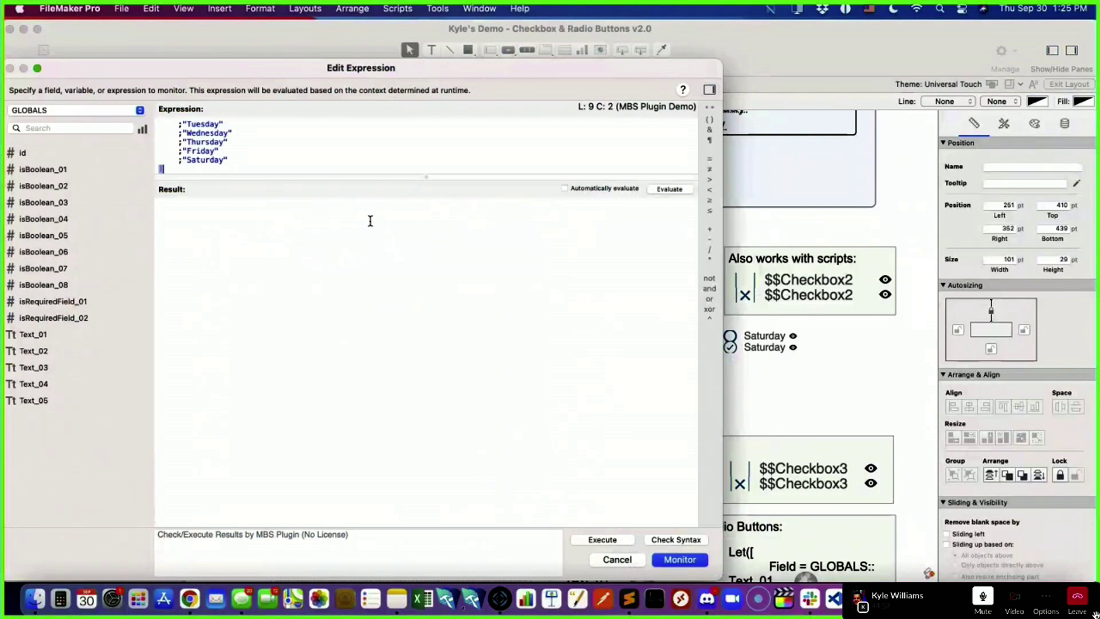
pyautogui.moveTo(362, 178); pyautogui.dragTo(358, 324)
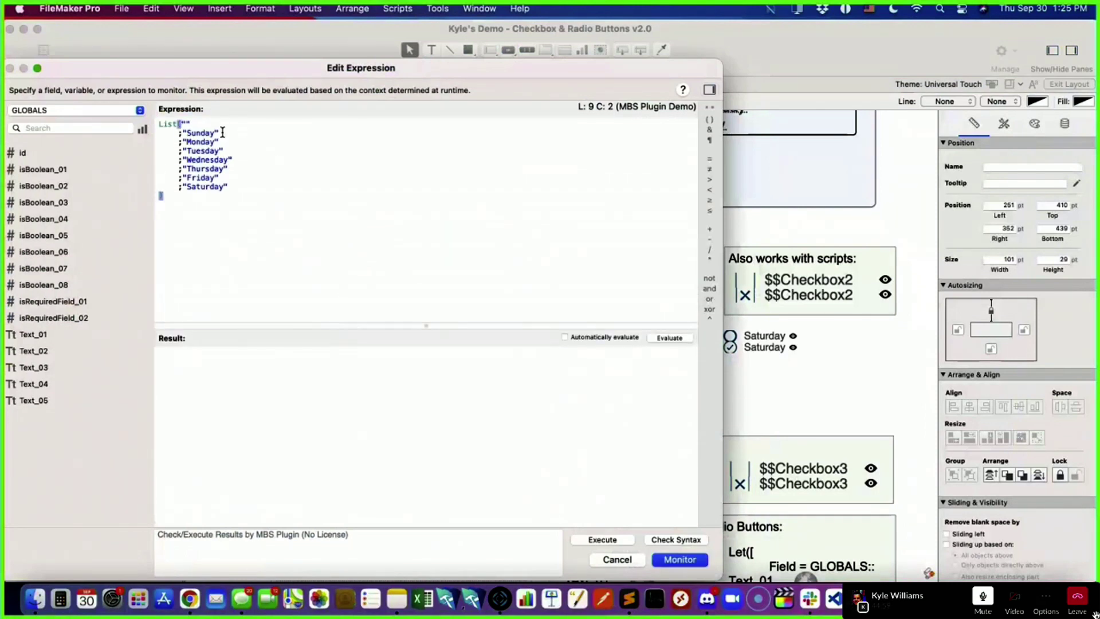
pyautogui.click(159, 124)
pyautogui.press('Return')
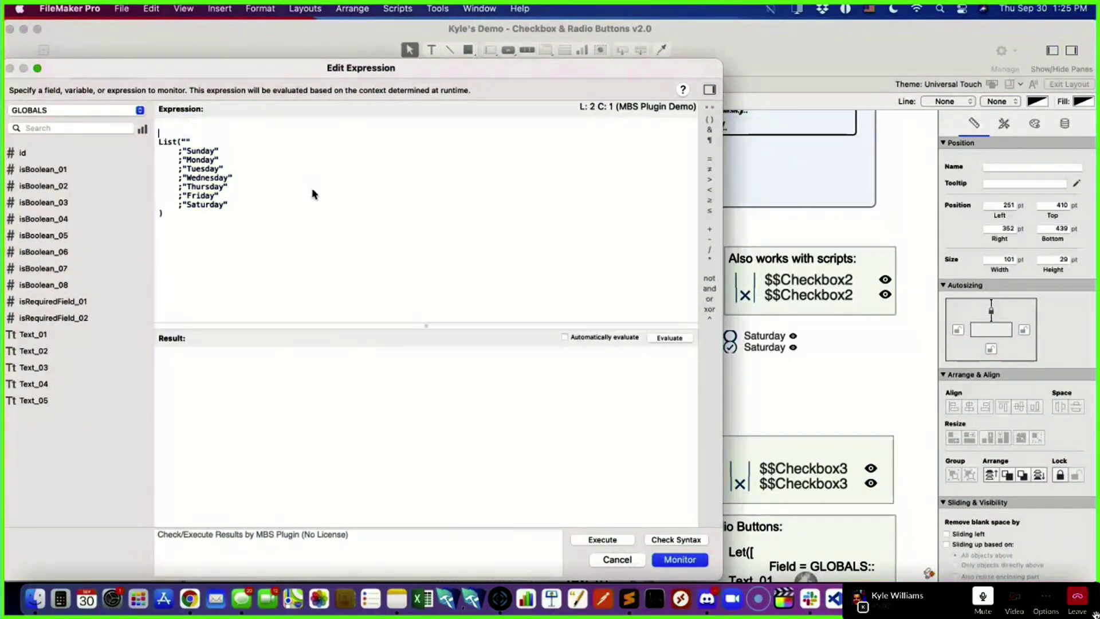
# - Insert the AddRemoveItem function above the weekday list and set its theList argument to an empty string ""
pyautogui.write('add')
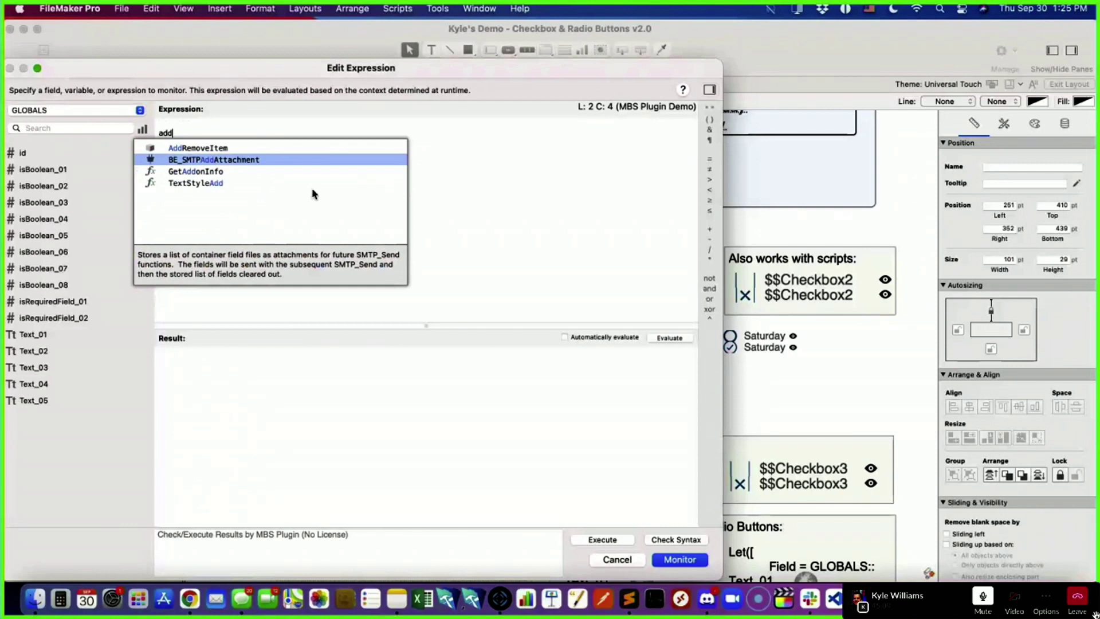
pyautogui.press('Up')
pyautogui.press('Return')
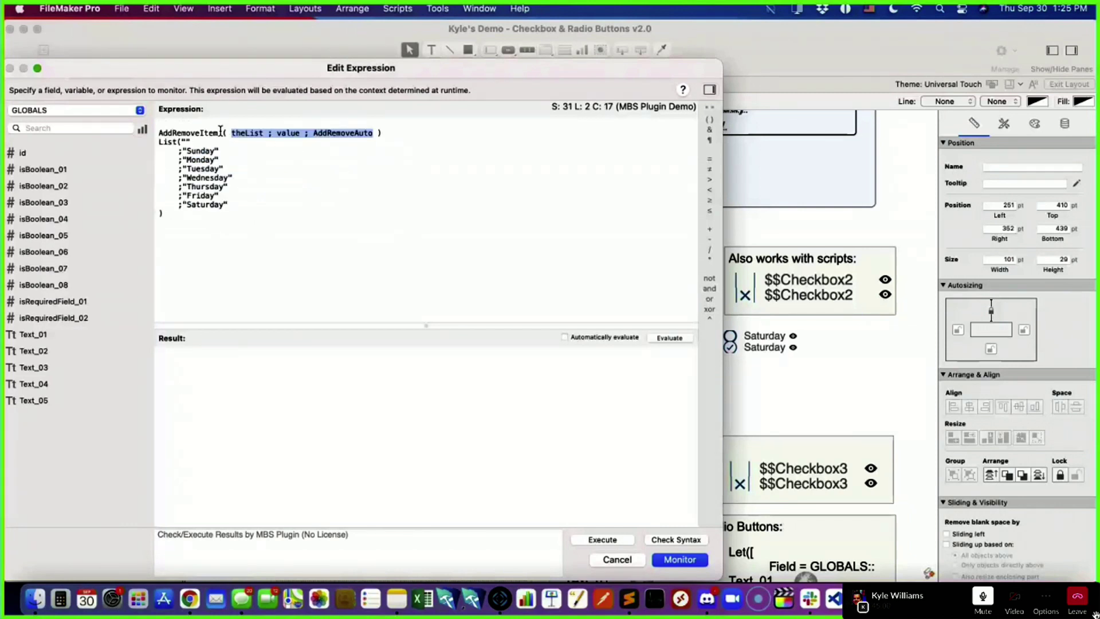
pyautogui.moveTo(218, 132); pyautogui.dragTo(199, 133)
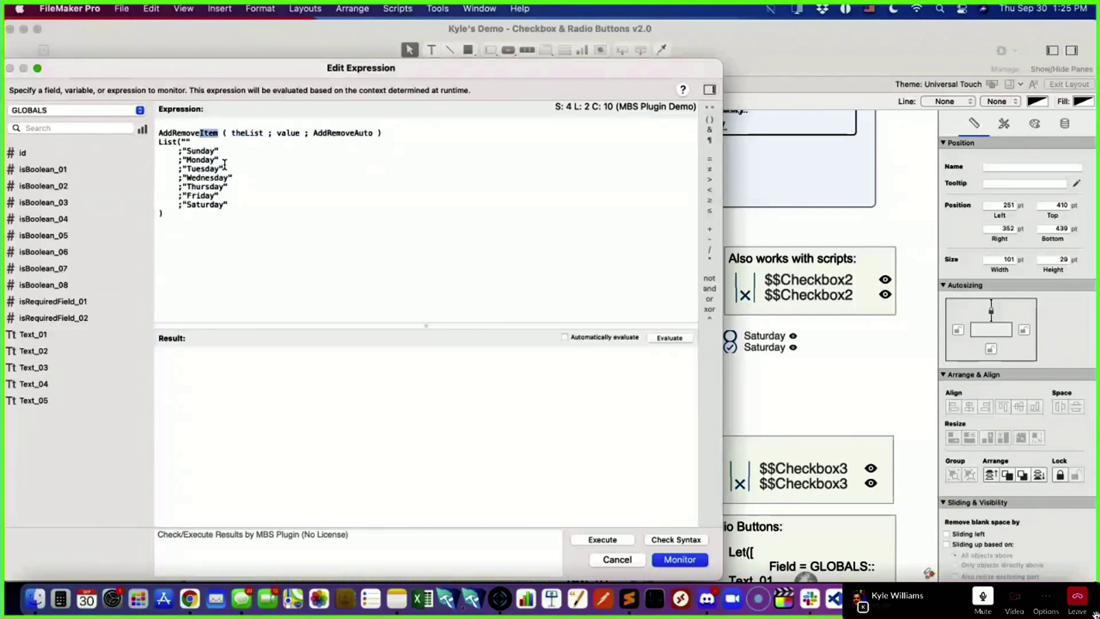
pyautogui.click(248, 132)
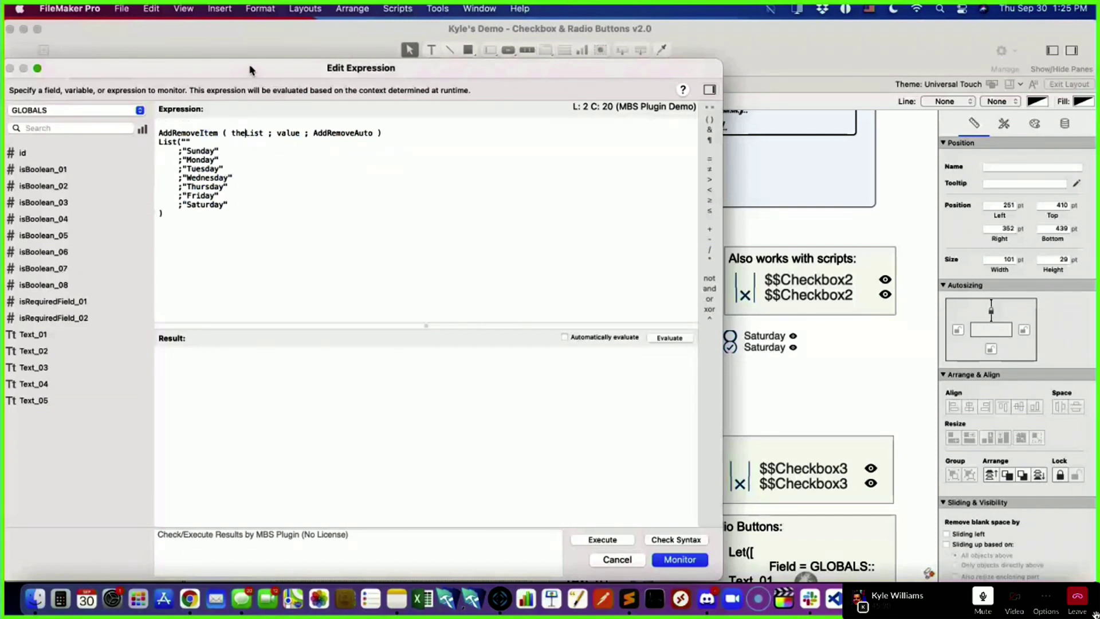
pyautogui.doubleClick(255, 134)
pyautogui.write('""')
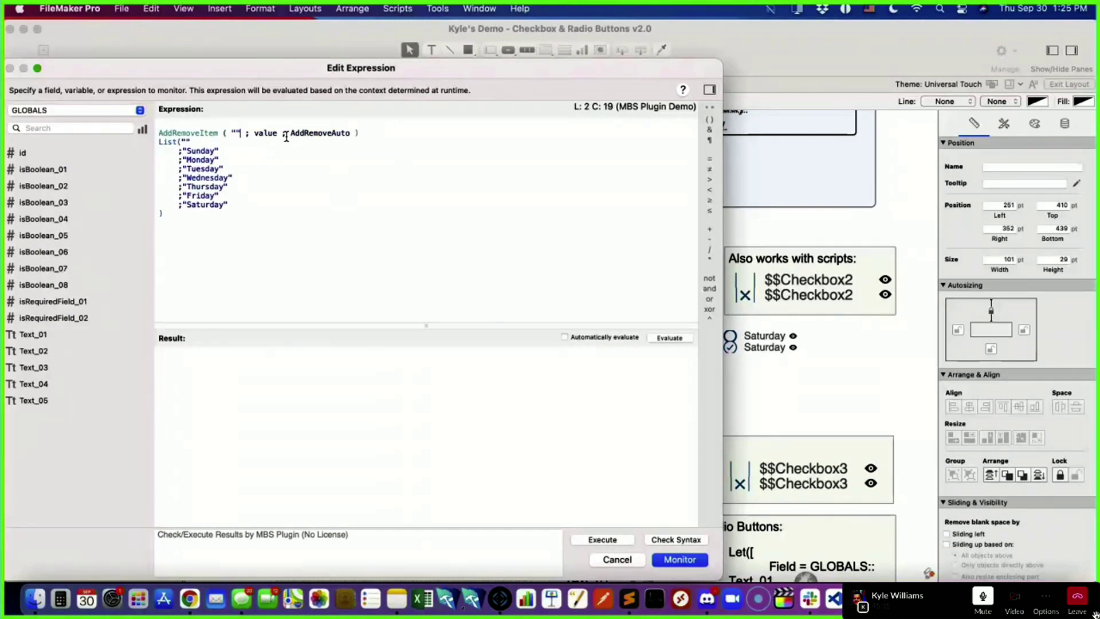
# - Make the weekday List( the value argument of AddRemoveItem by removing the value placeholder and moving "; AddRemoveAuto )" below the list
pyautogui.doubleClick(268, 134)
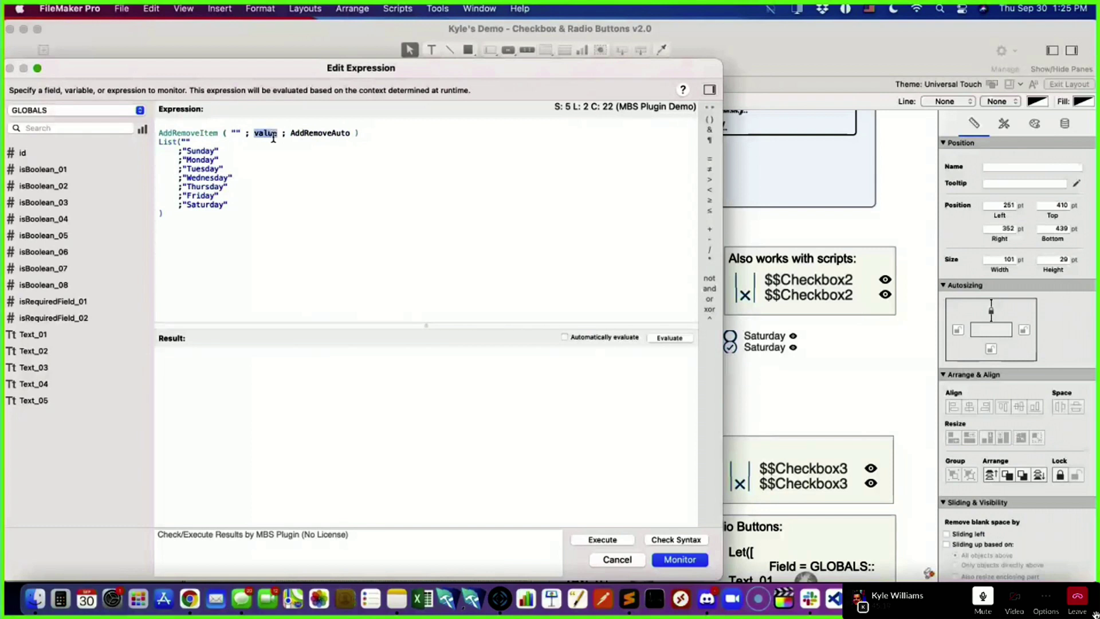
pyautogui.press('BackSpace')
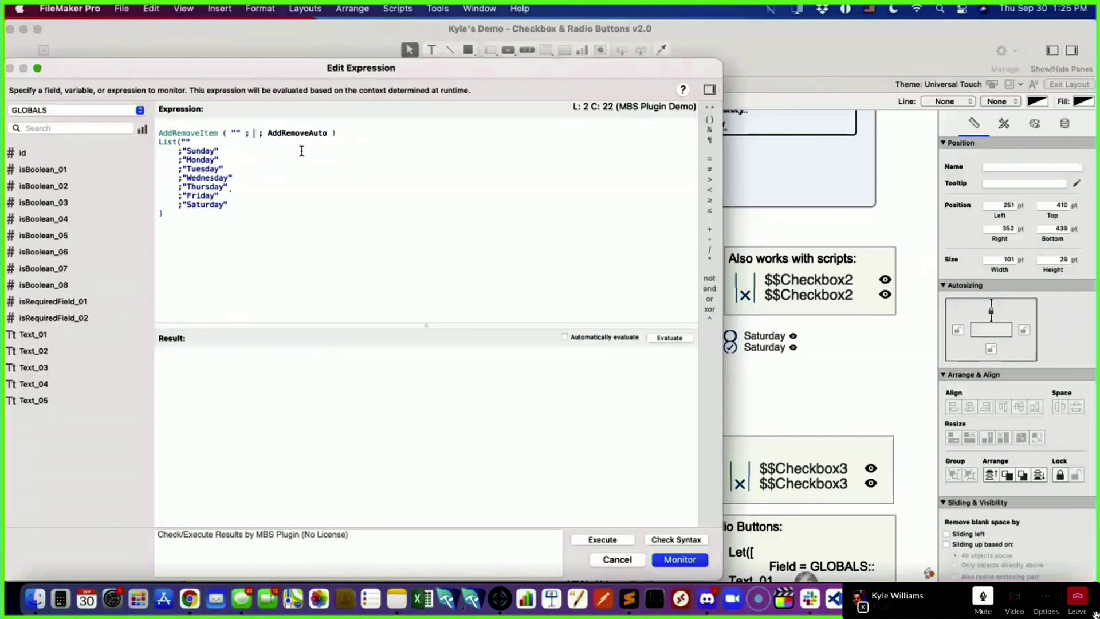
pyautogui.keyDown('shift'); pyautogui.click(350, 134); pyautogui.keyUp('shift')
pyautogui.press('super+c')
pyautogui.press('BackSpace')
pyautogui.click(266, 223)
pyautogui.press('Return')
pyautogui.press('Return')
pyautogui.press('super+v')
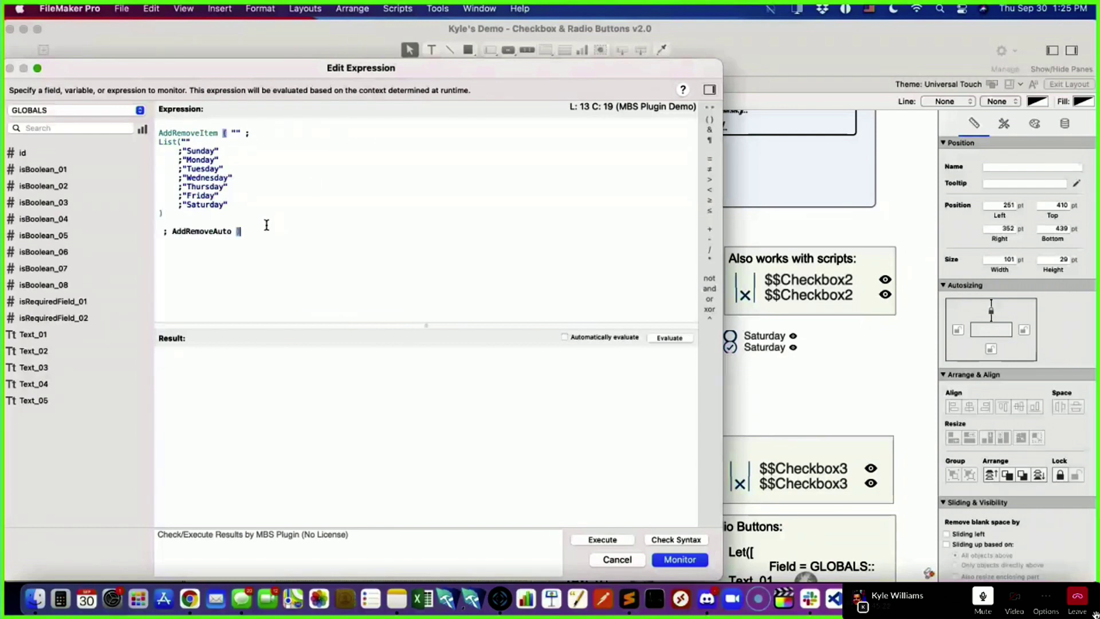
# - Set AddRemoveItem's last argument to "Auto" and evaluate the expression
pyautogui.doubleClick(200, 230)
pyautogui.write('"')
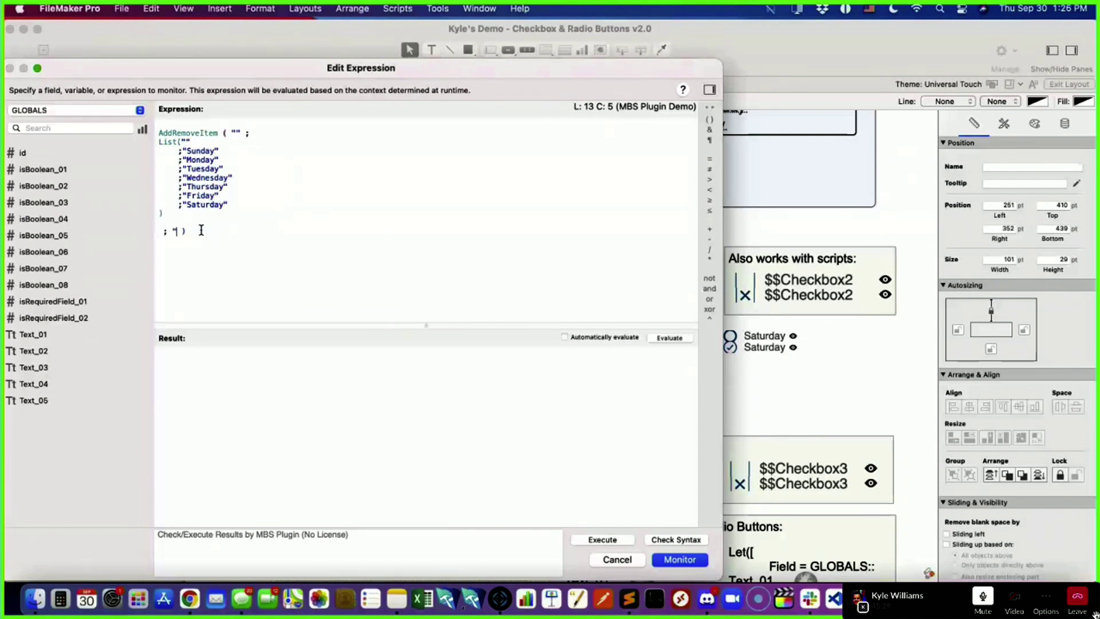
pyautogui.write('Auto"')
pyautogui.click(669, 338)
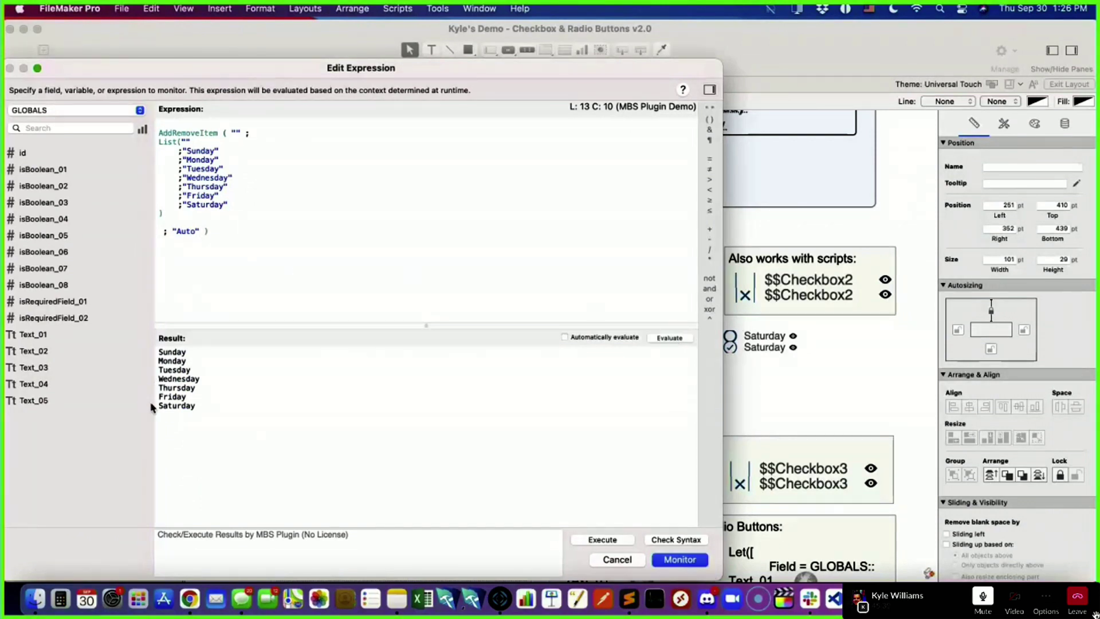
# - Remove the blank line above AddRemoveItem, add the expression to the watch list and close the Data Viewer
pyautogui.click(157, 133)
pyautogui.press('BackSpace')
pyautogui.click(295, 189)
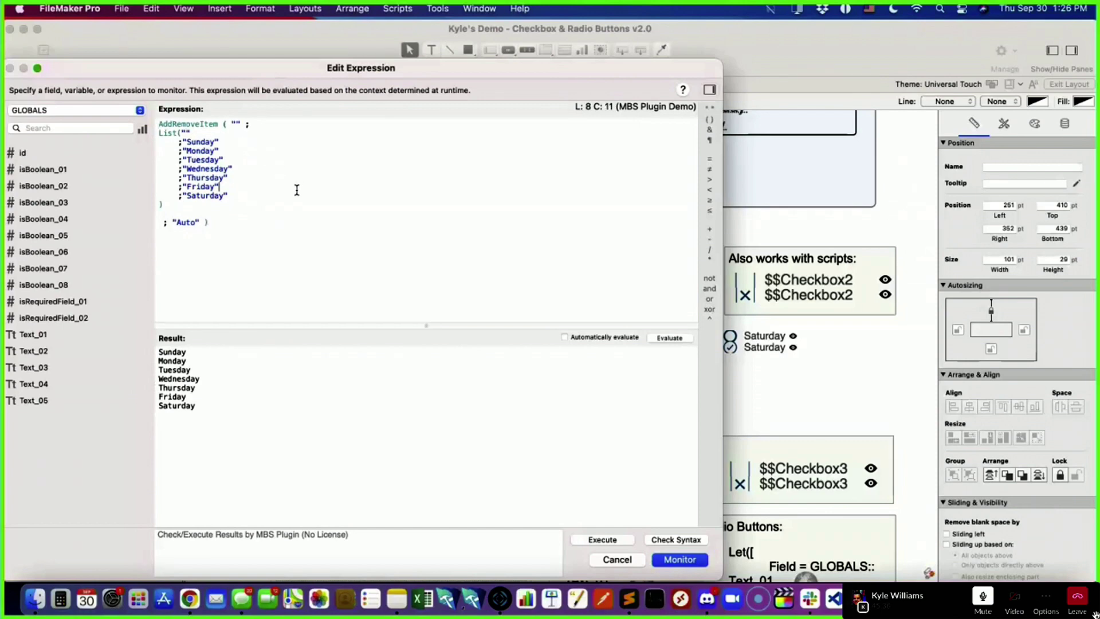
pyautogui.click(680, 559)
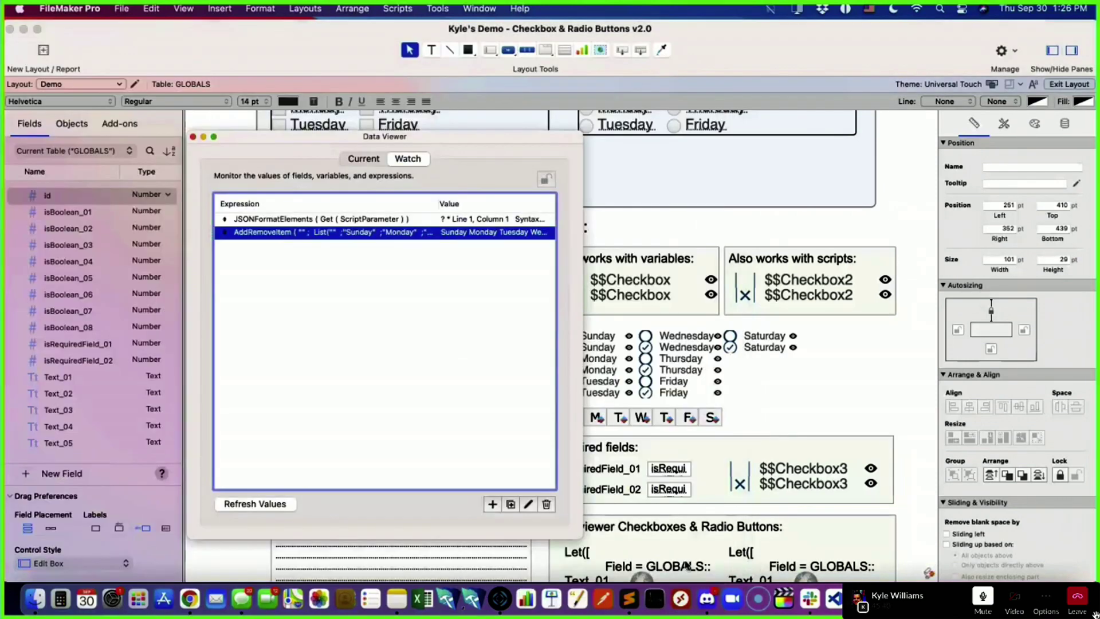
pyautogui.click(193, 136)
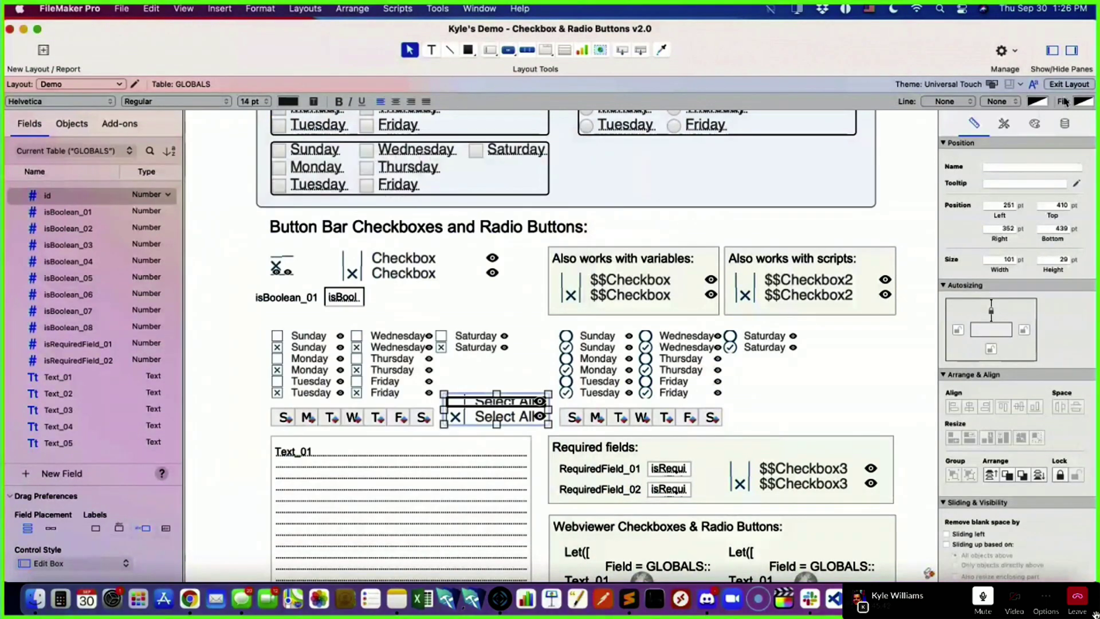
# - Copy the entire script parameter calculation from the first segment of the Select All button bar in Layout mode
pyautogui.click(1069, 84)
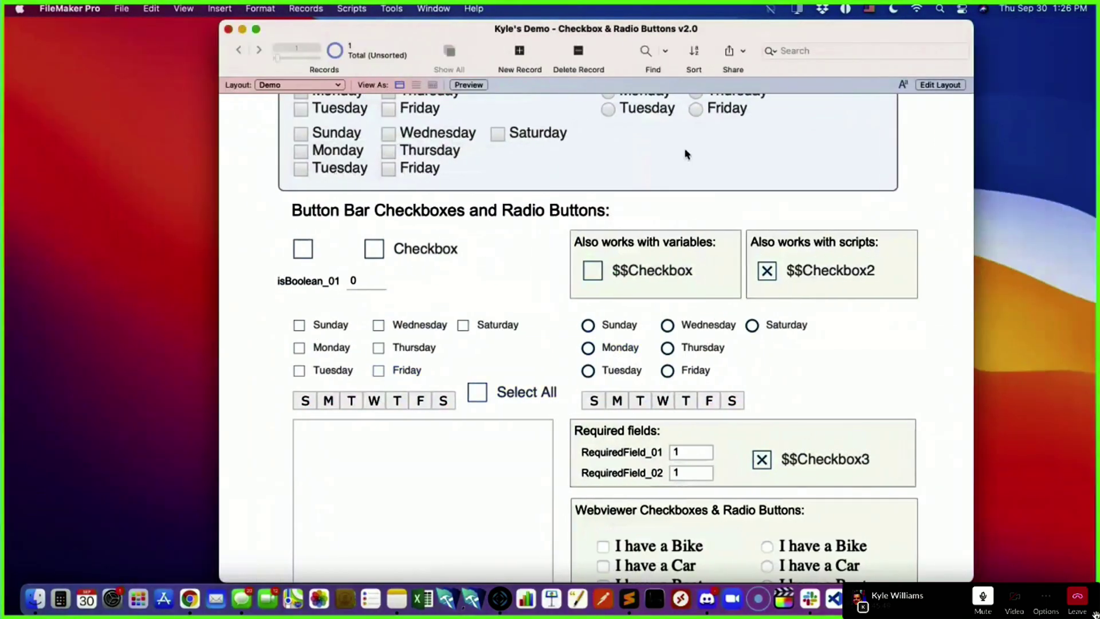
pyautogui.press('super+l')
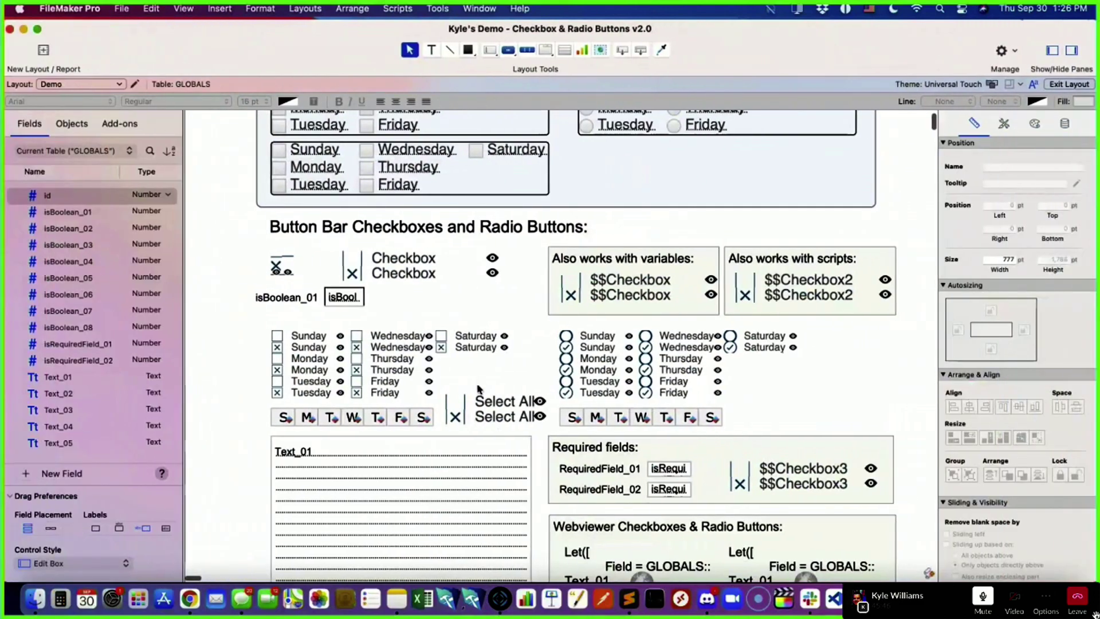
pyautogui.click(481, 405)
pyautogui.doubleClick(480, 406)
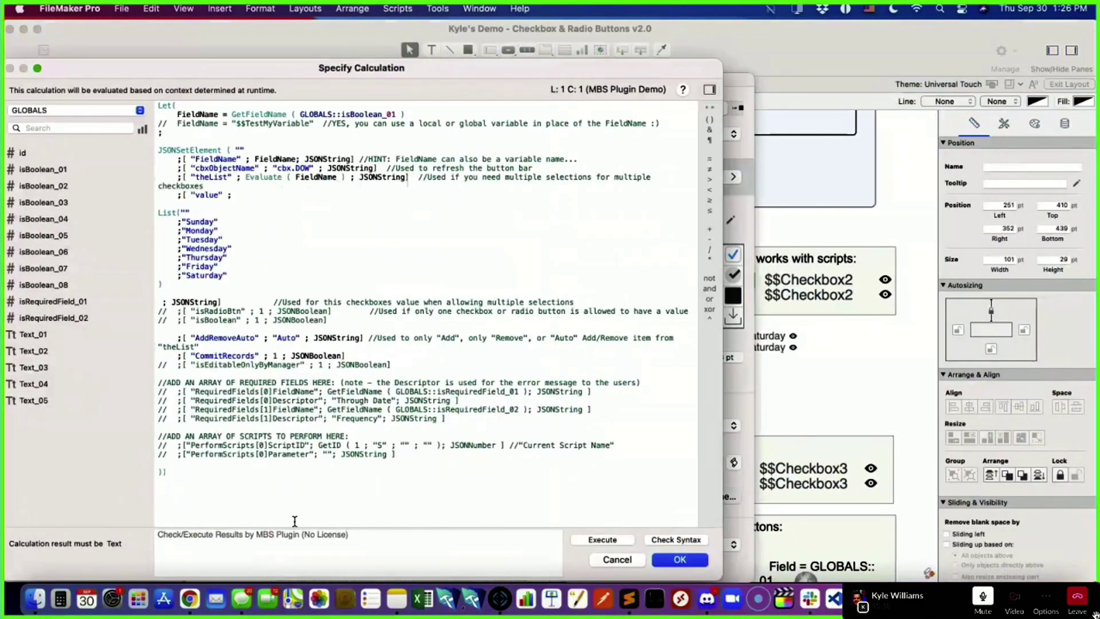
pyautogui.press('super+a')
pyautogui.press('super+c')
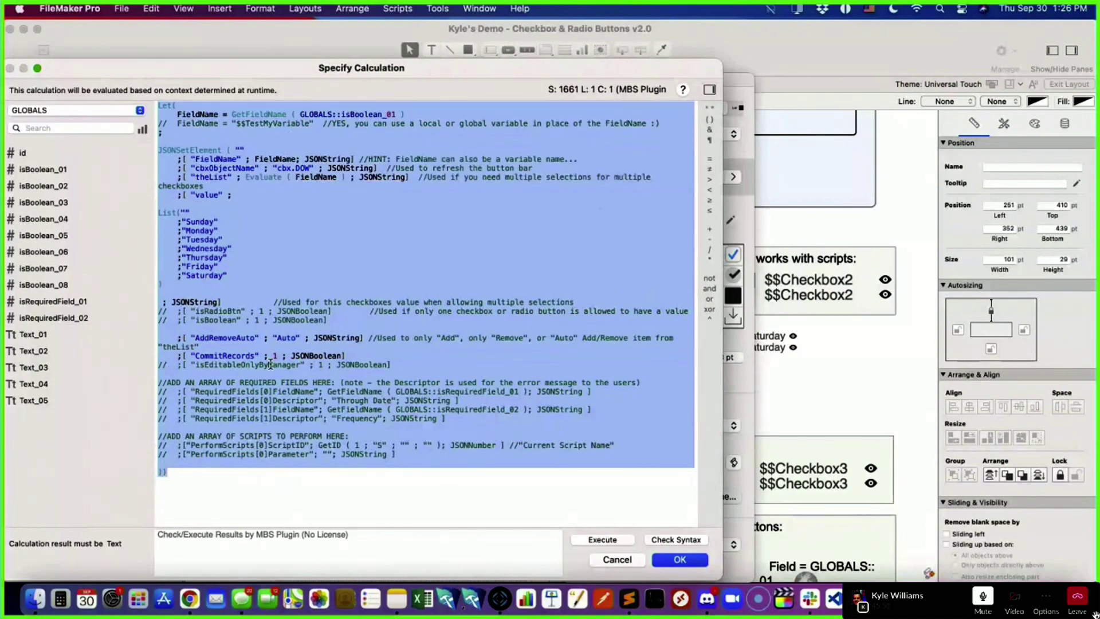
pyautogui.click(680, 560)
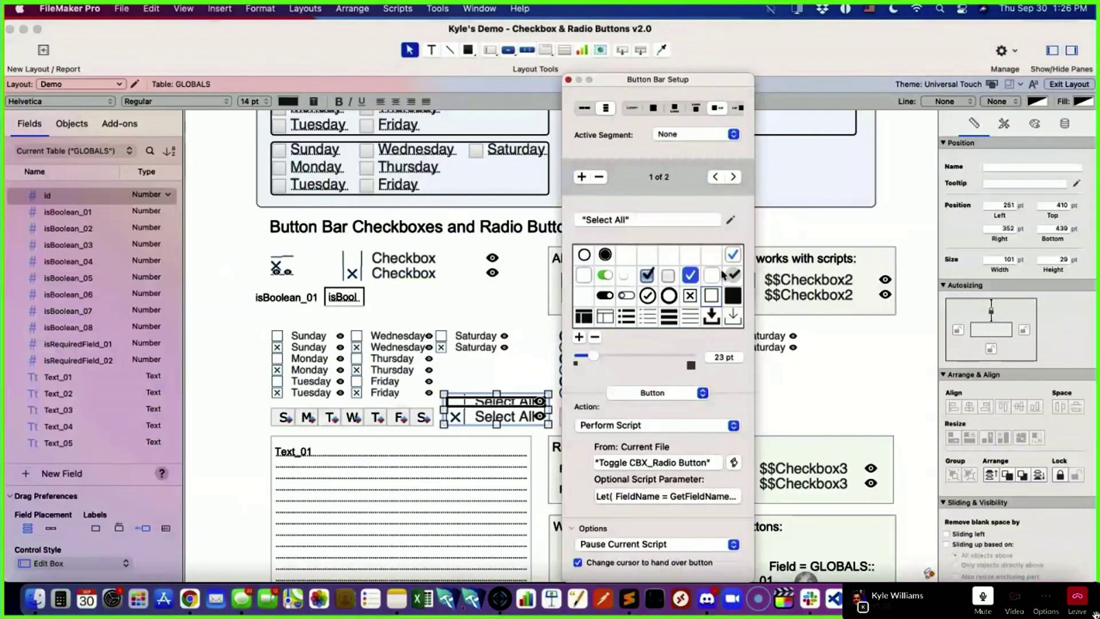
# - Replace the script parameter of the Select All bar's second segment with the copied calculation and return to Browse mode
pyautogui.click(731, 176)
pyautogui.click(638, 497)
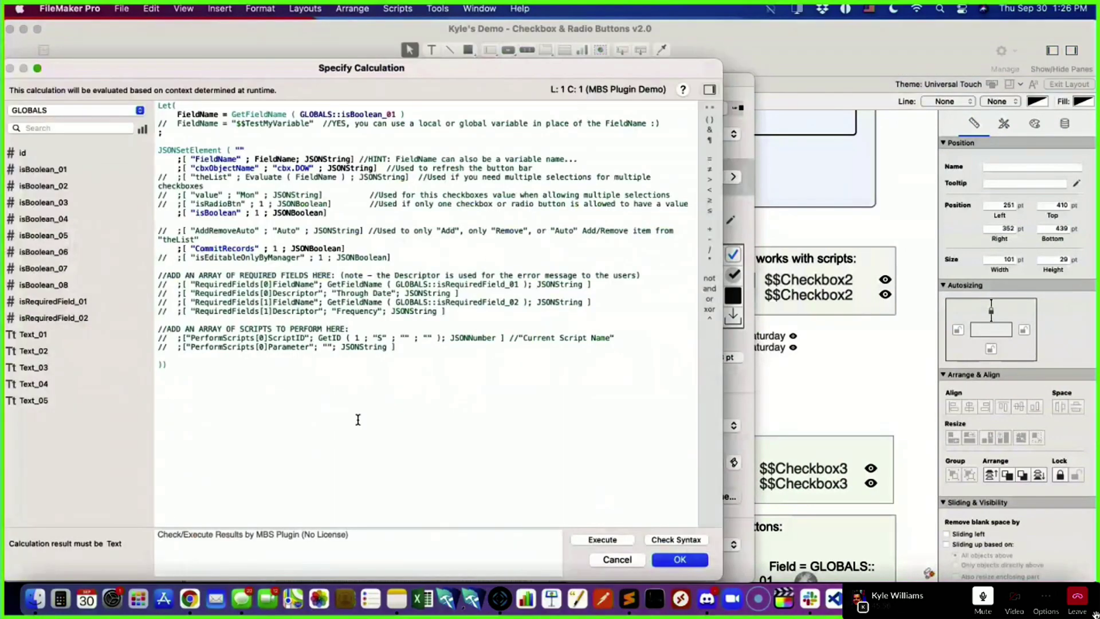
pyautogui.press('super+a')
pyautogui.press('super+v')
pyautogui.click(675, 566)
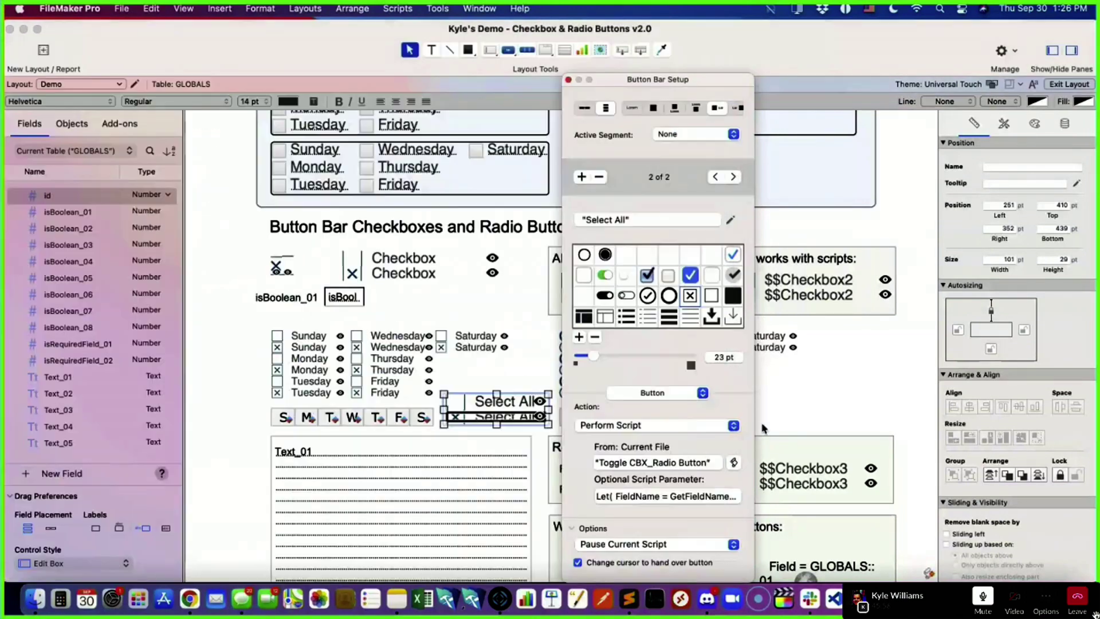
pyautogui.click(1070, 85)
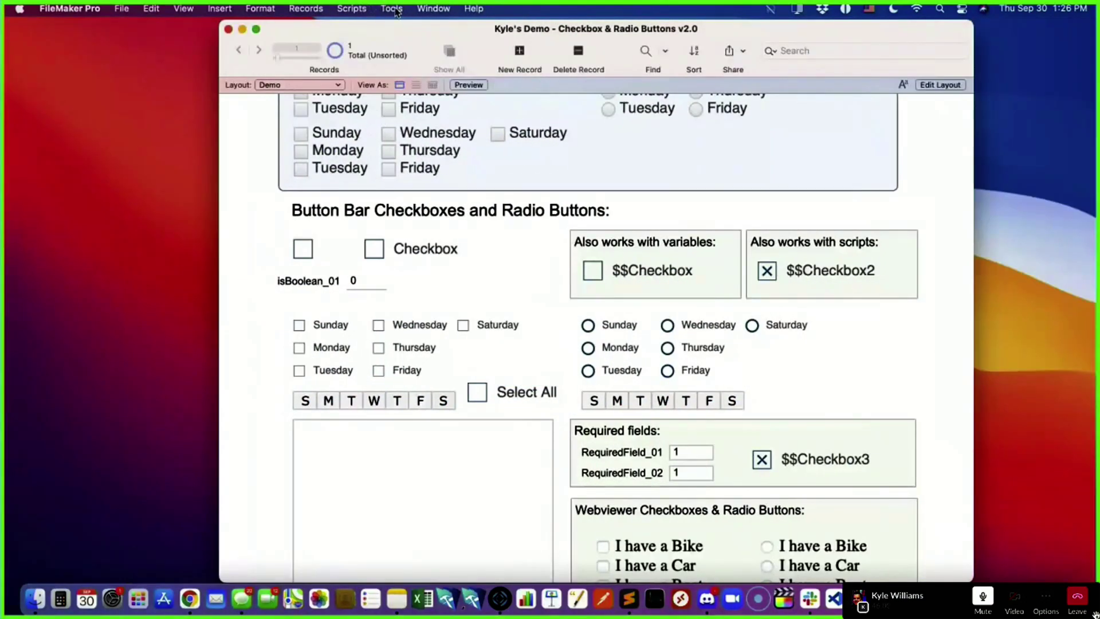
# - Turn on the Script Debugger, trigger the Select All checkbox and step through the toggle script to the "not IsEmpty ( $RequiredFields )" line
pyautogui.click(396, 9)
pyautogui.click(410, 29)
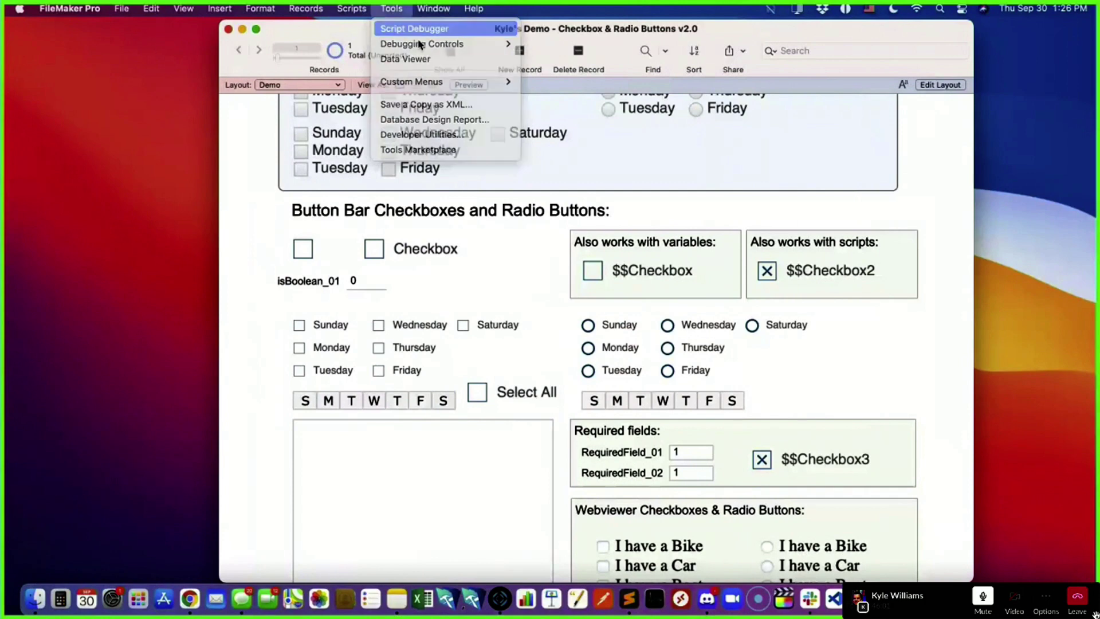
pyautogui.click(498, 398)
pyautogui.click(712, 191)
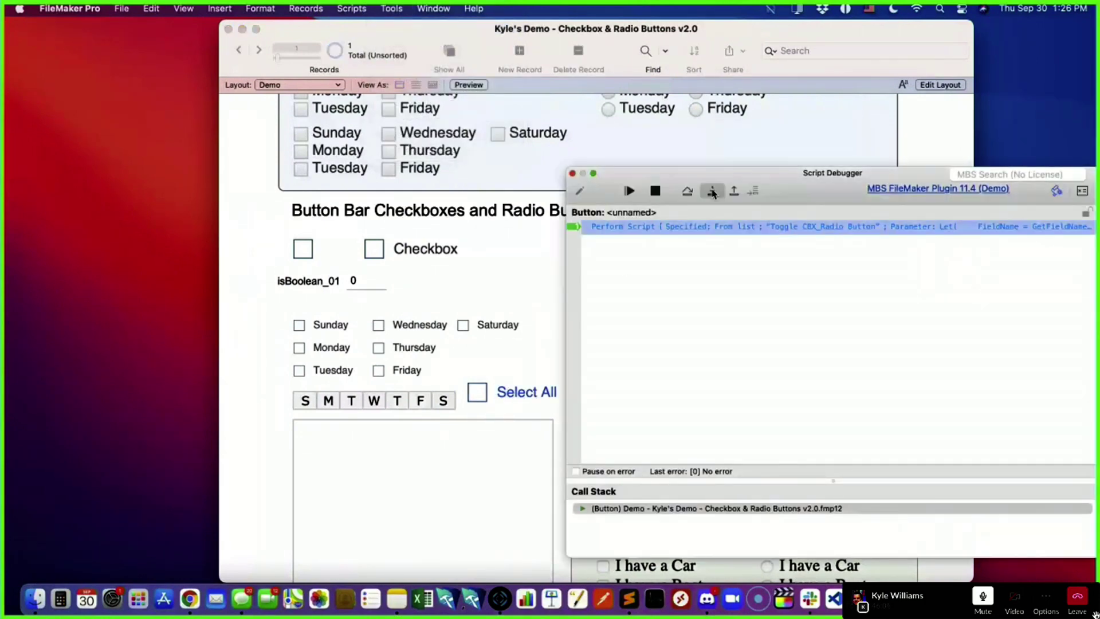
pyautogui.click(712, 190)
pyautogui.click(712, 191)
pyautogui.click(712, 191)
pyautogui.click(712, 191)
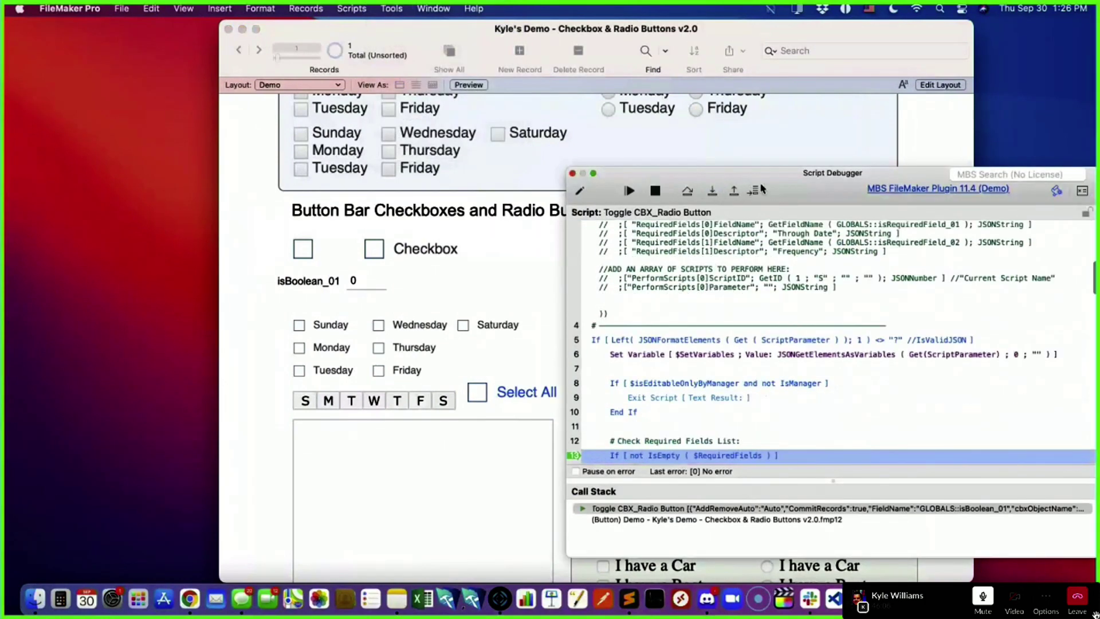
# - Show the paused script's current variables in the Data Viewer beside the debugger and examine $theList
pyautogui.moveTo(763, 190); pyautogui.dragTo(719, 86)
pyautogui.click(394, 9)
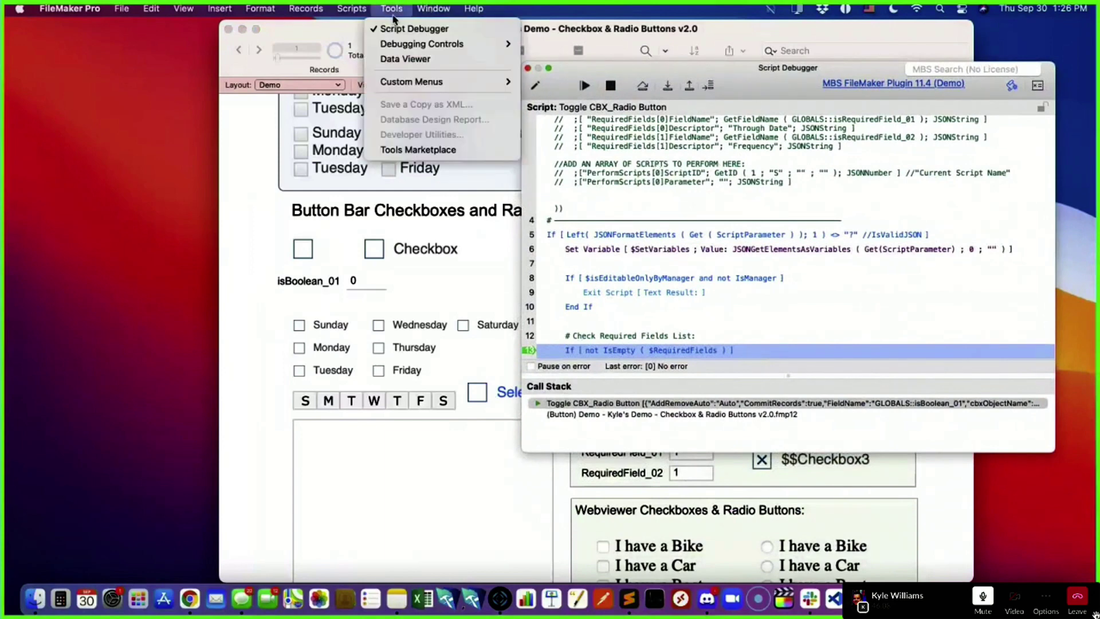
pyautogui.click(405, 59)
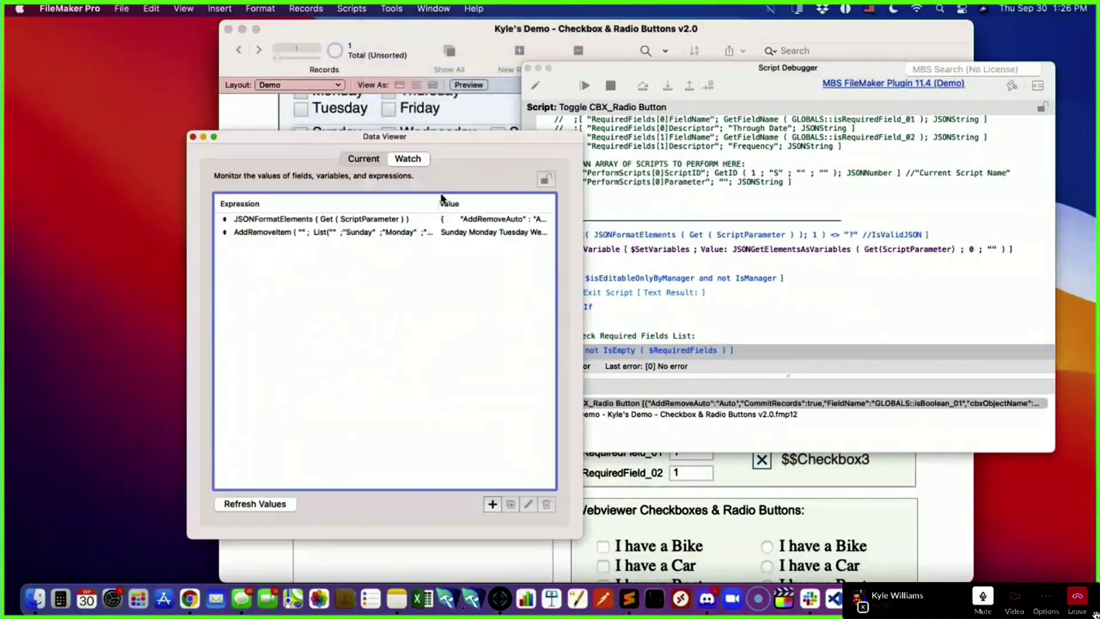
pyautogui.moveTo(421, 143); pyautogui.dragTo(271, 68)
pyautogui.click(243, 95)
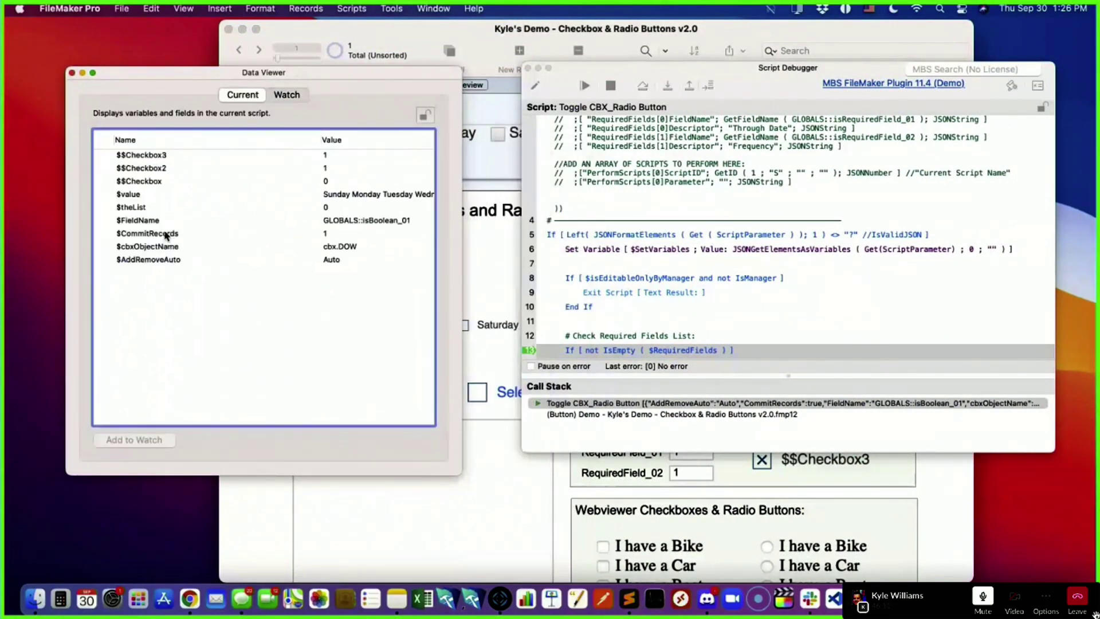
pyautogui.click(143, 209)
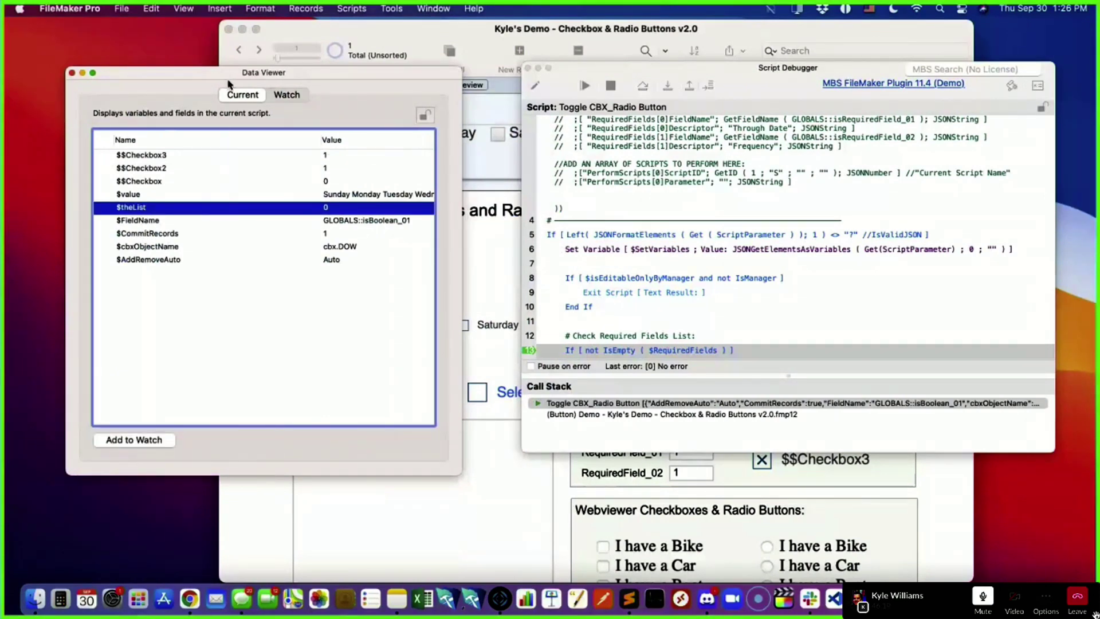
pyautogui.moveTo(230, 83); pyautogui.dragTo(173, 51)
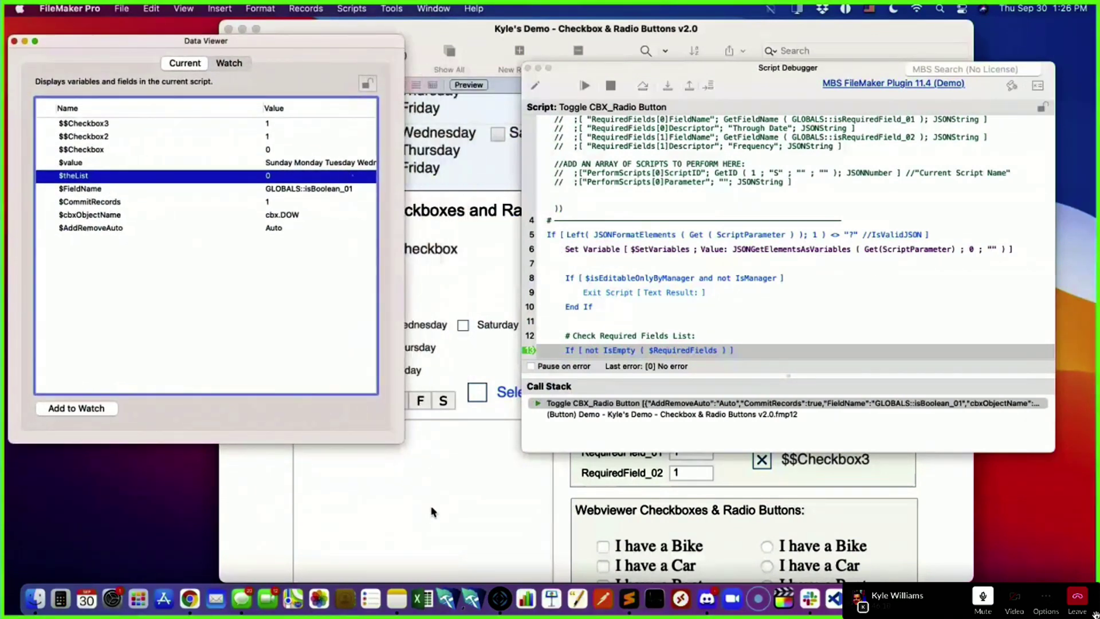
# - Check the isBoolean_01 field on the layout, and end the debugging session by closing the Data Viewer and halting the script
pyautogui.moveTo(482, 48); pyautogui.dragTo(705, 38)
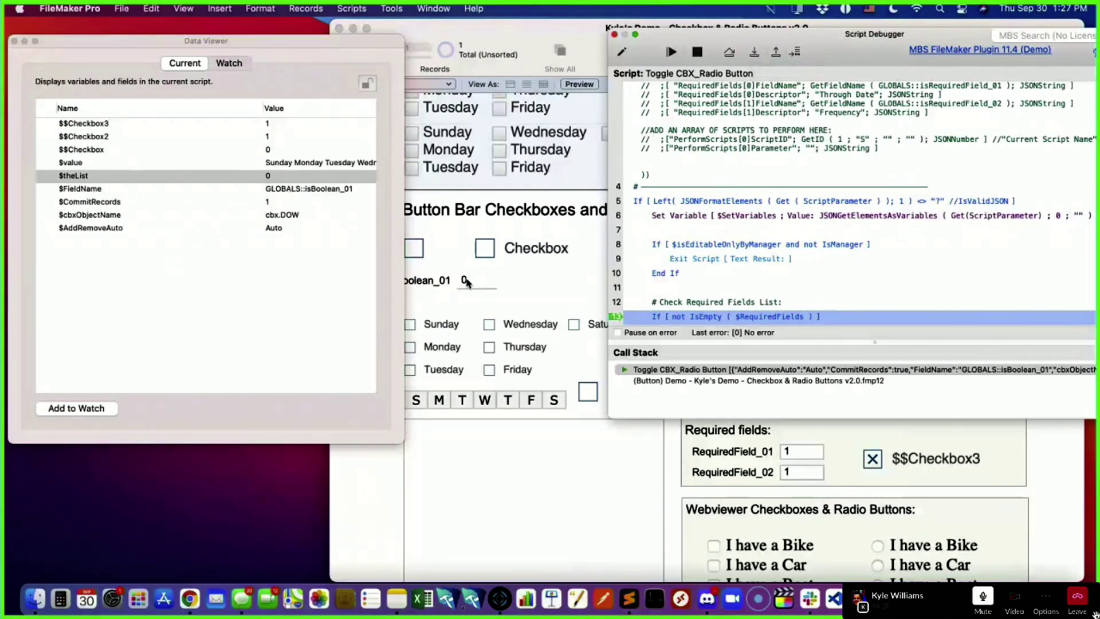
pyautogui.click(463, 281)
pyautogui.click(463, 281)
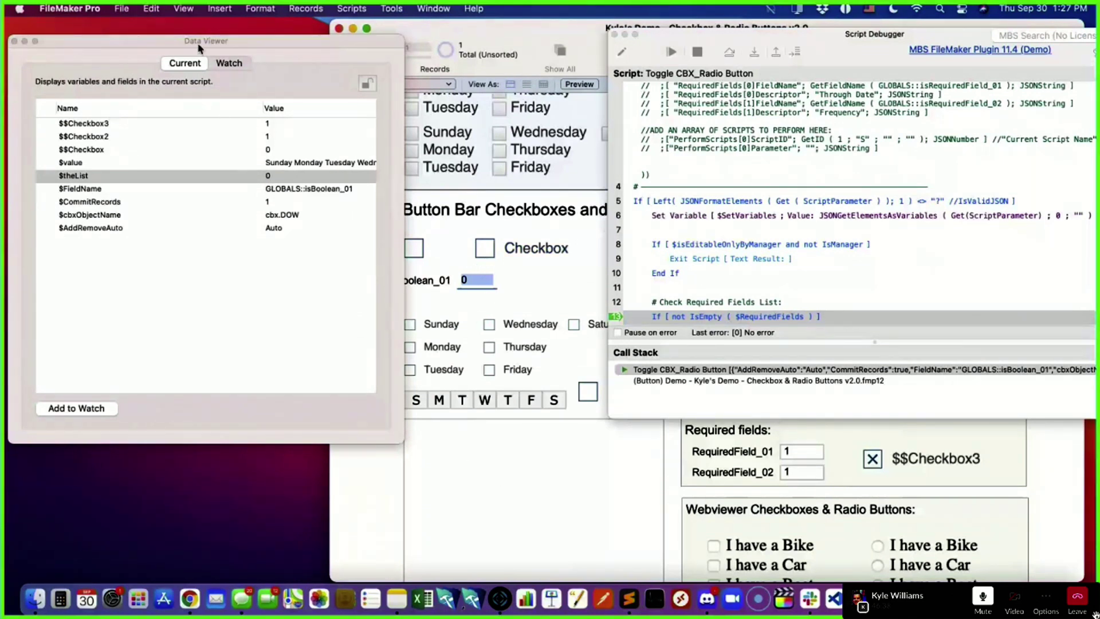
pyautogui.click(15, 42)
pyautogui.click(697, 52)
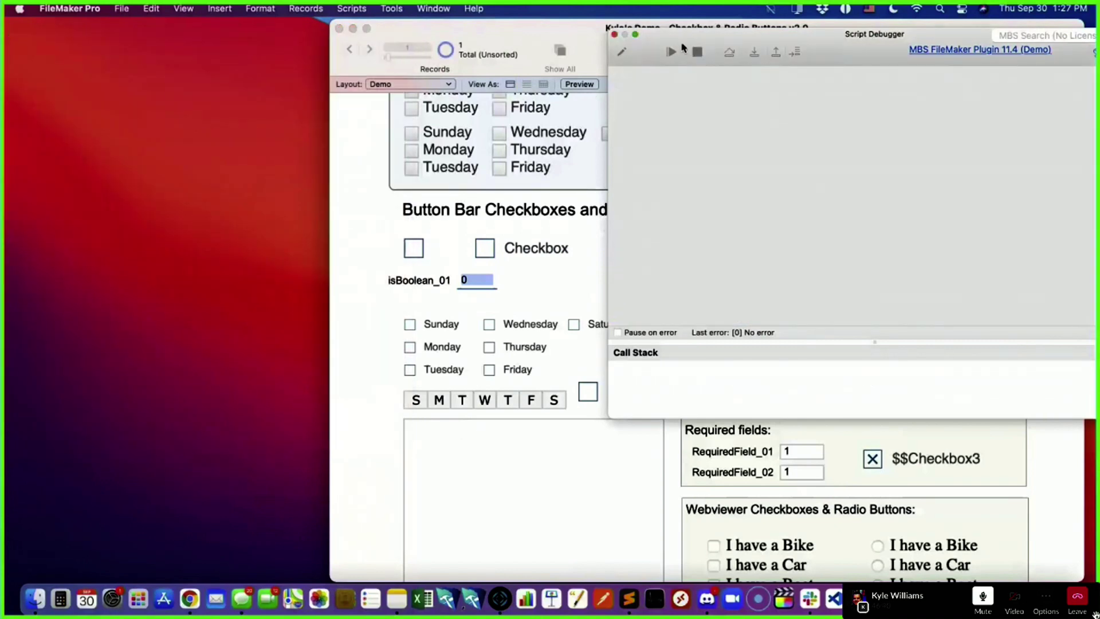
# - Close the debugger and, in Layout mode, set FieldName to GLOBALS::Text_01 in the script parameter of the Select All bar's first segment
pyautogui.moveTo(680, 43); pyautogui.dragTo(528, 167)
pyautogui.click(462, 160)
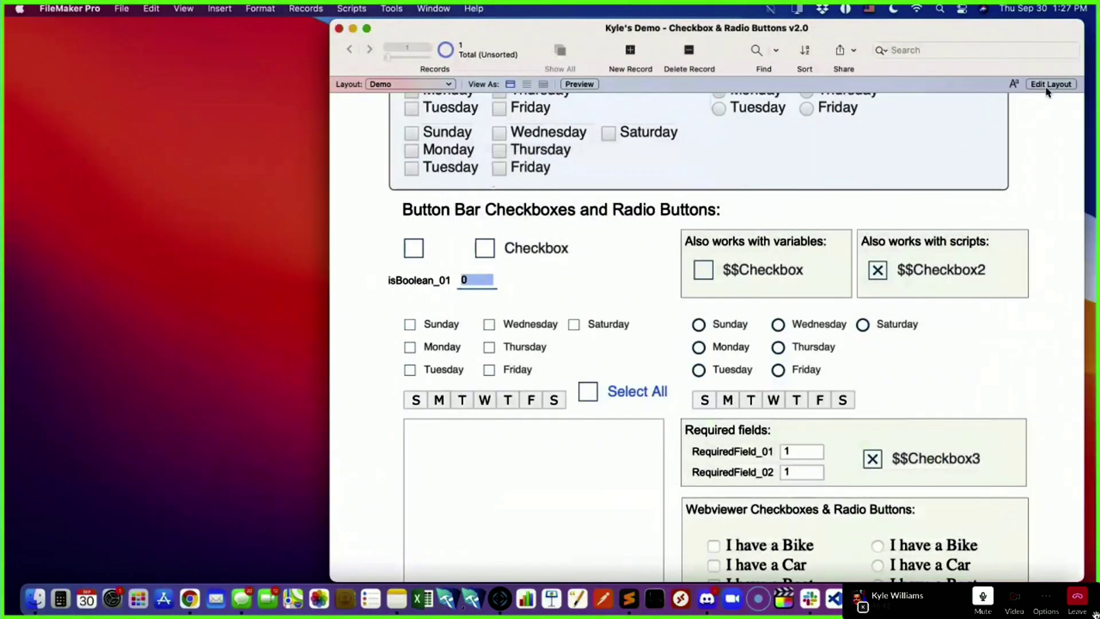
pyautogui.click(1048, 84)
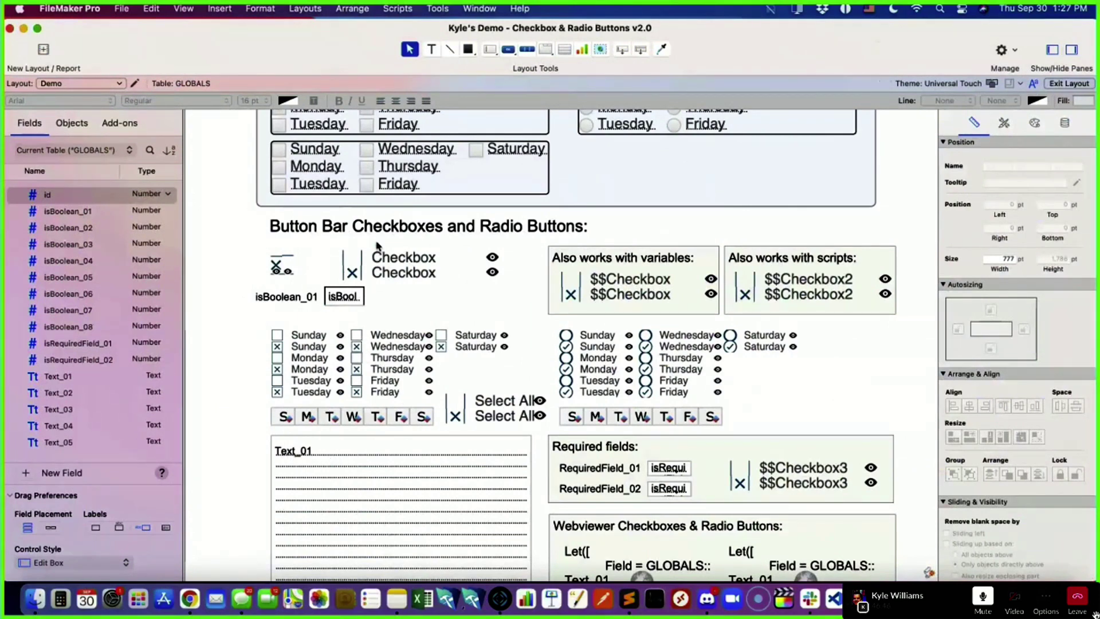
pyautogui.doubleClick(492, 408)
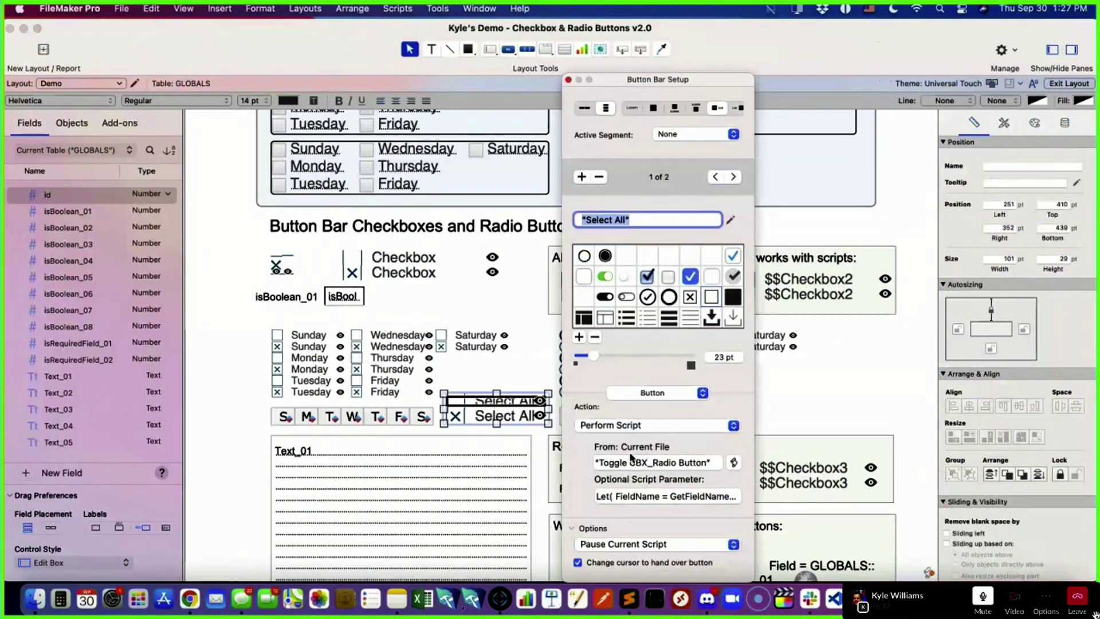
pyautogui.click(651, 494)
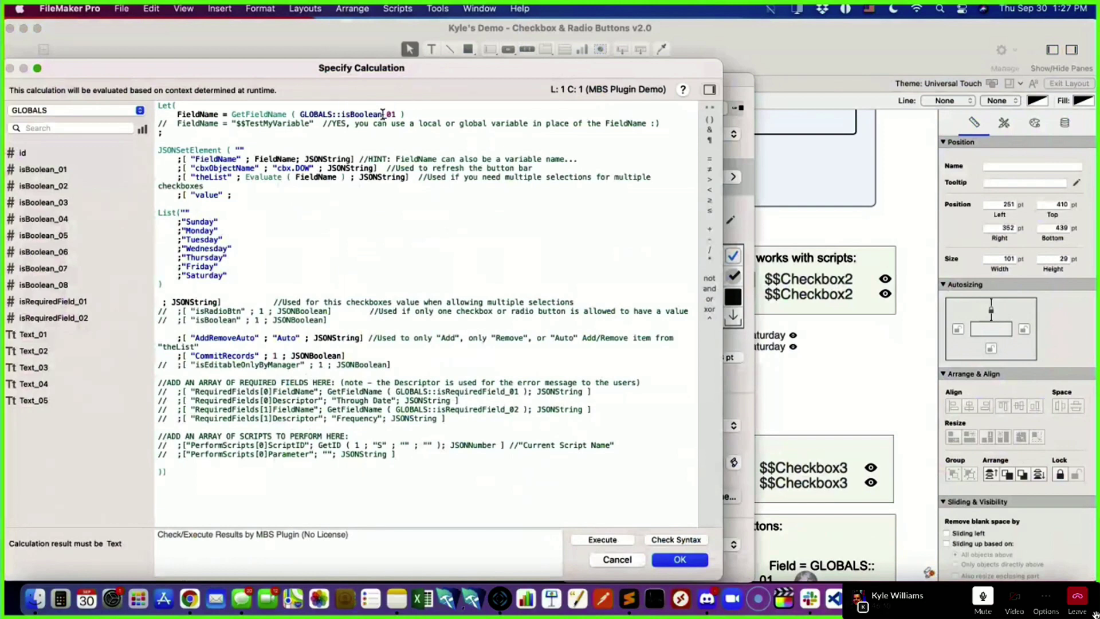
pyautogui.moveTo(399, 114); pyautogui.dragTo(299, 113)
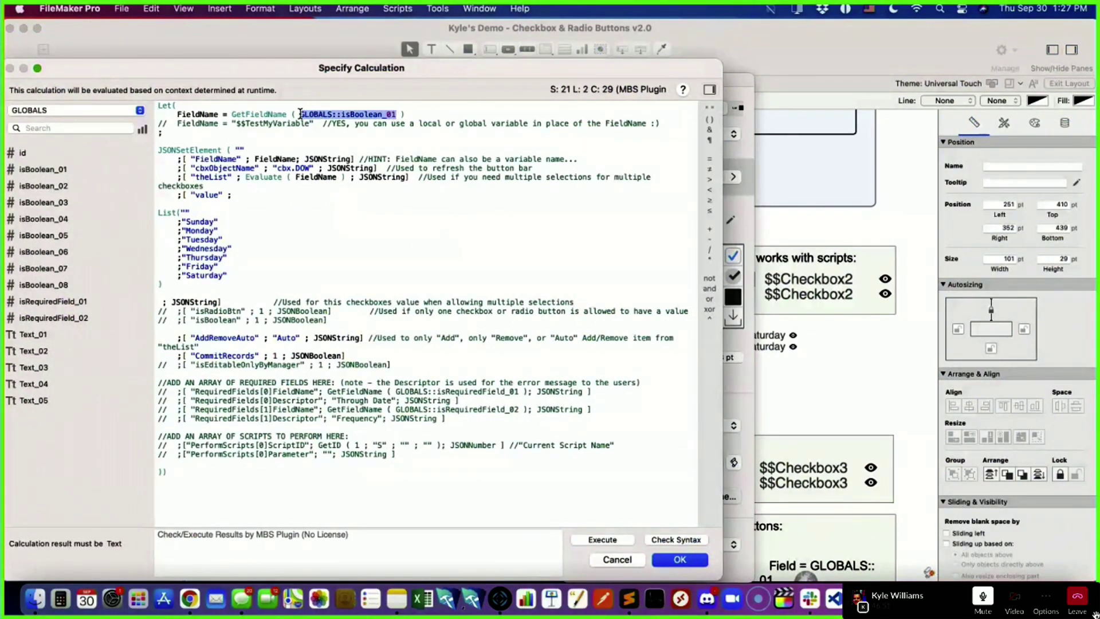
pyautogui.doubleClick(34, 335)
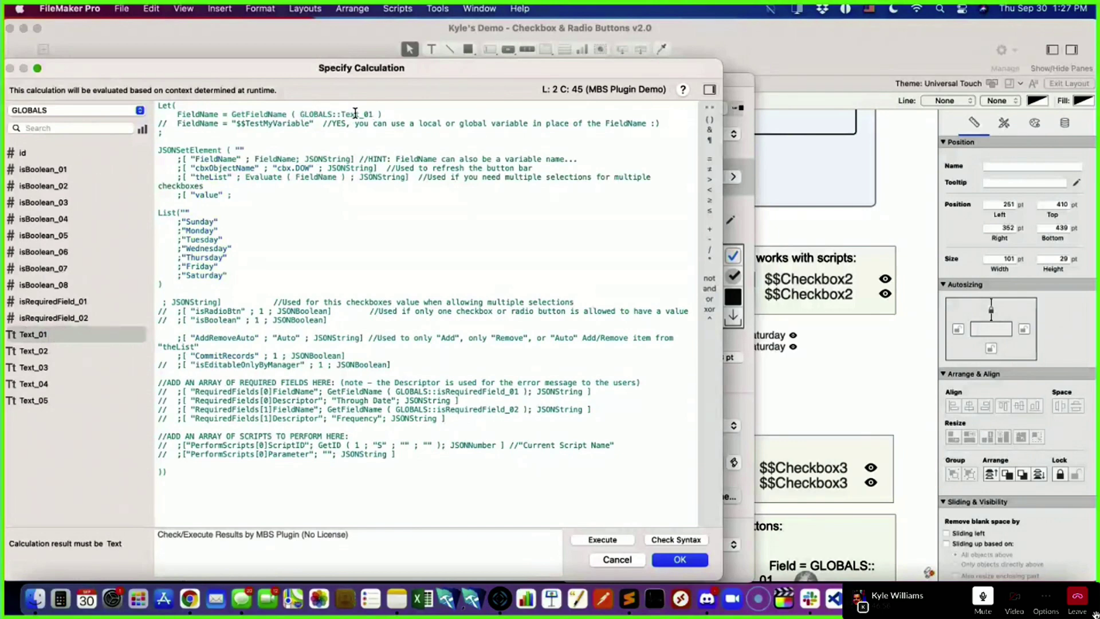
pyautogui.doubleClick(355, 113)
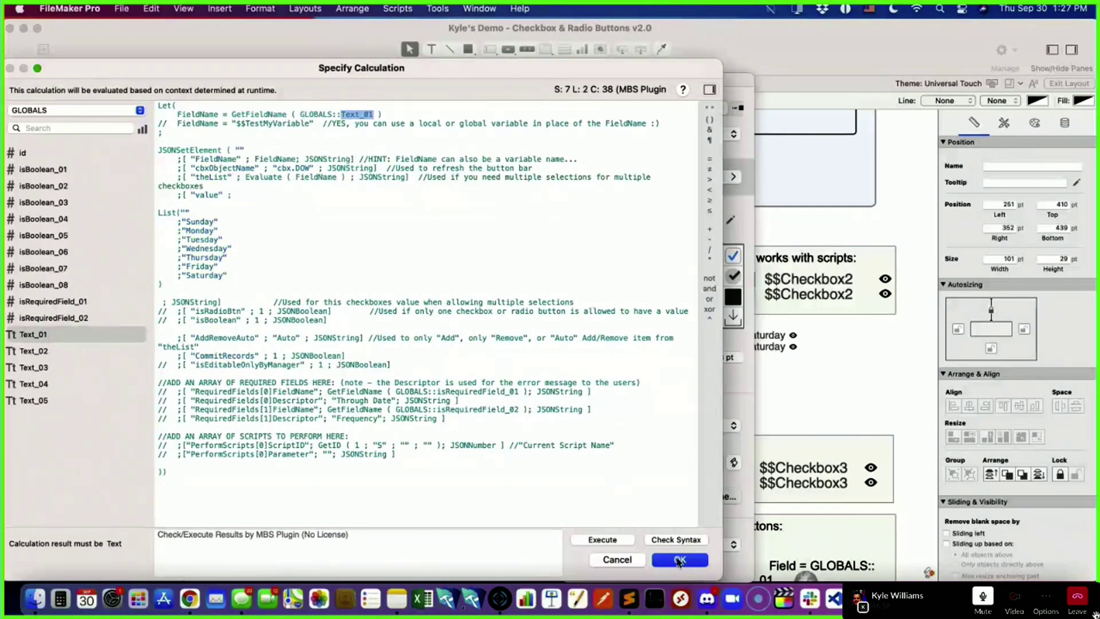
pyautogui.click(678, 560)
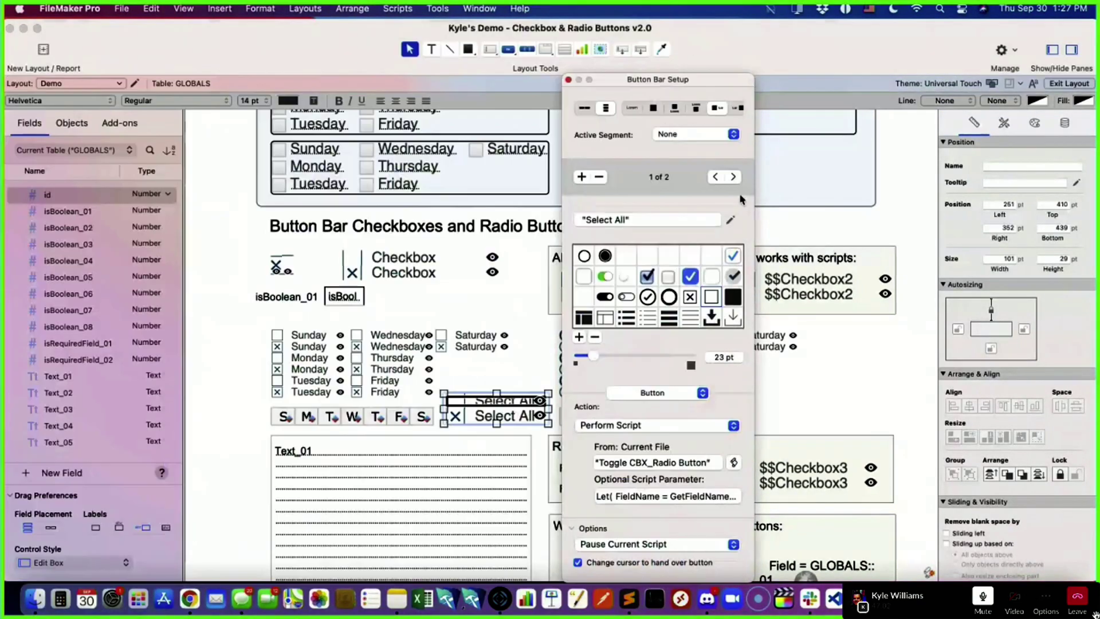
# - Set FieldName to GLOBALS::Text_01 in the second Select All segment's script parameter and close the button bar setup
pyautogui.click(690, 498)
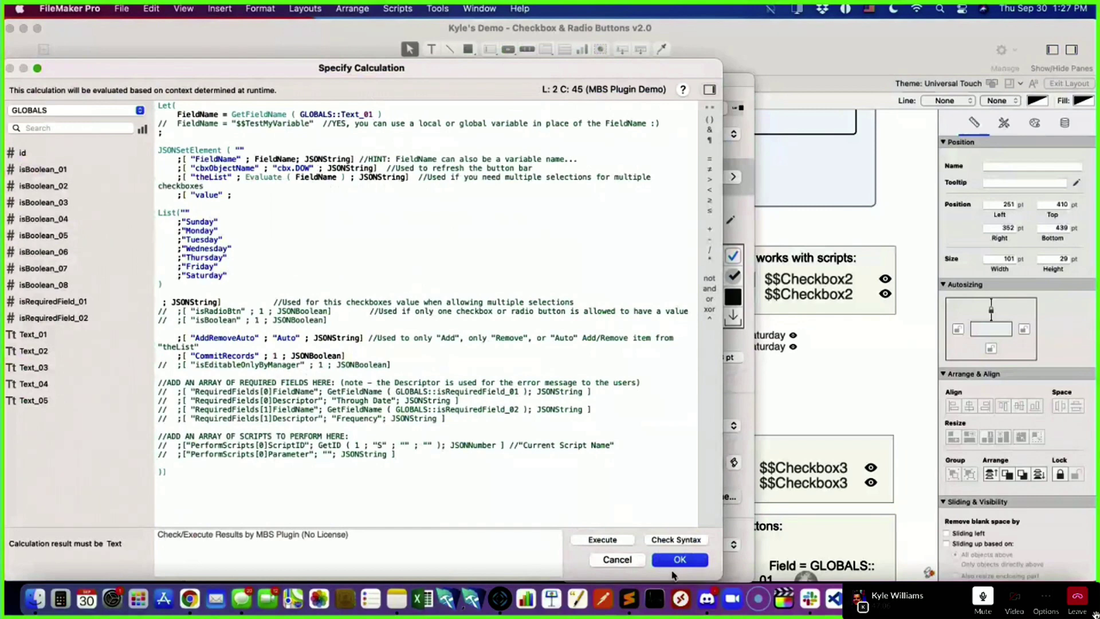
pyautogui.click(675, 565)
pyautogui.click(568, 80)
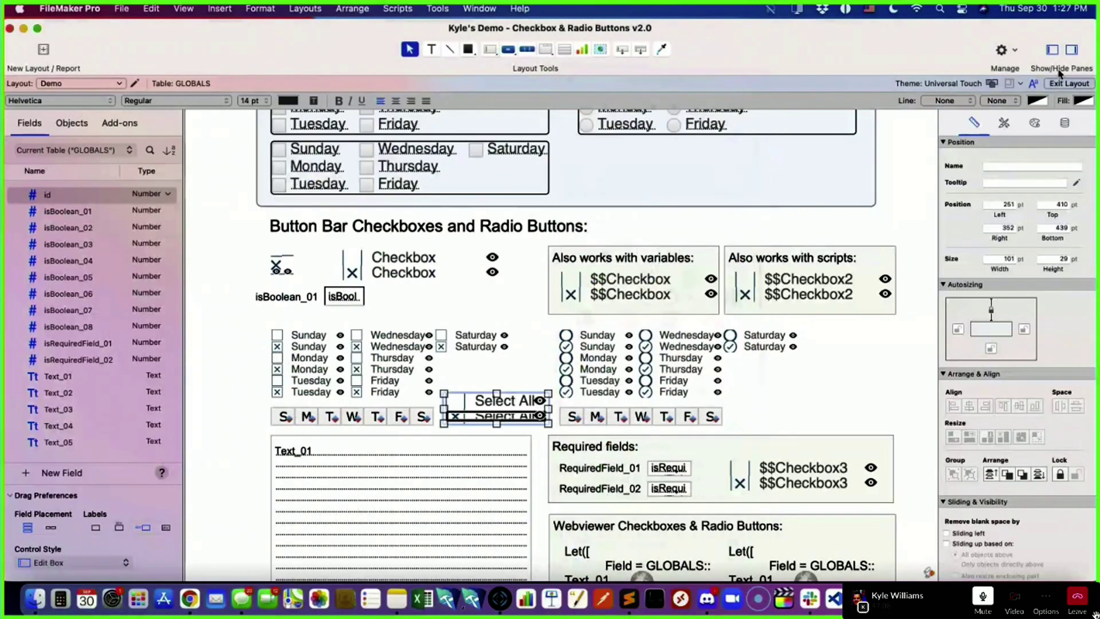
# - Return to Browse mode and toggle Select All several times to fill Text_01 with all seven days
pyautogui.click(1061, 85)
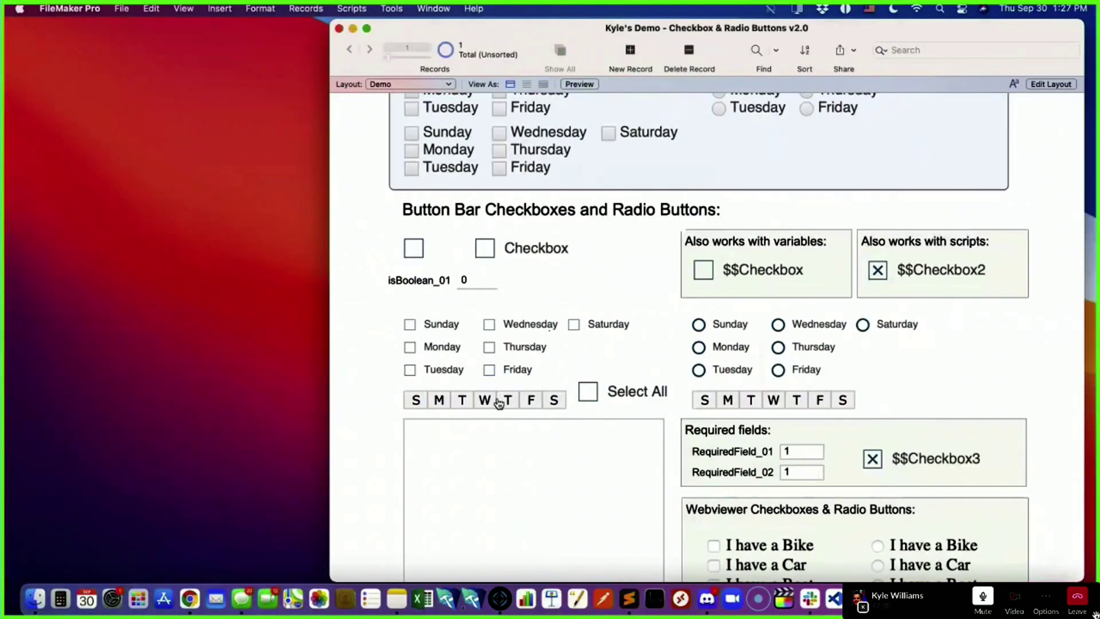
pyautogui.click(618, 394)
pyautogui.click(617, 395)
pyautogui.click(617, 396)
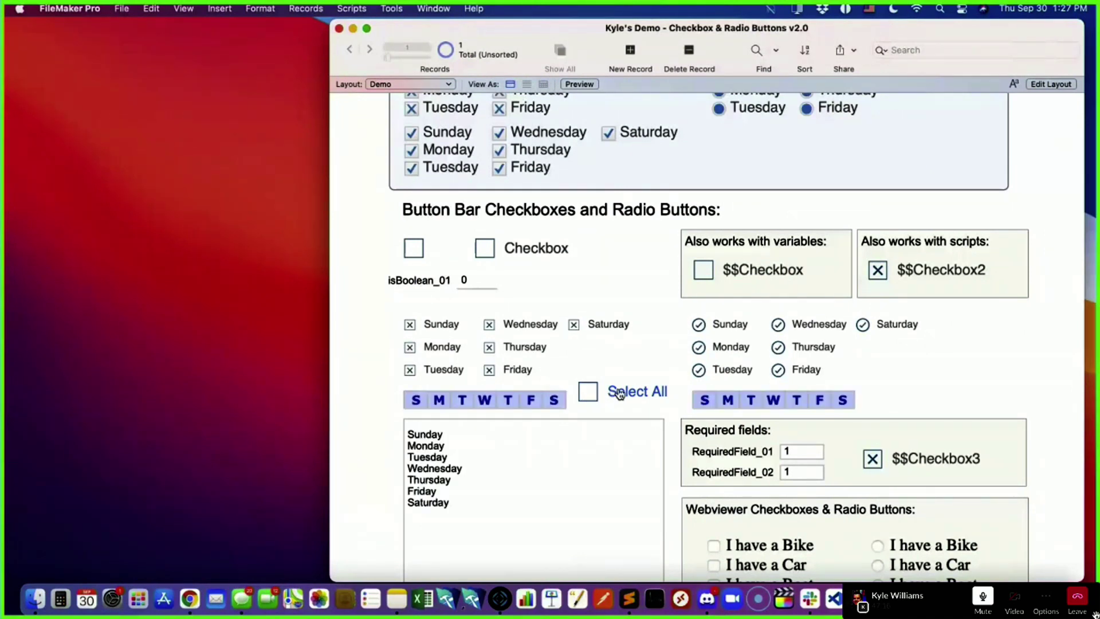
# - In Layout mode, set the hide condition of the Select All bar's first segment to GLOBALS::Text_01
pyautogui.click(1052, 86)
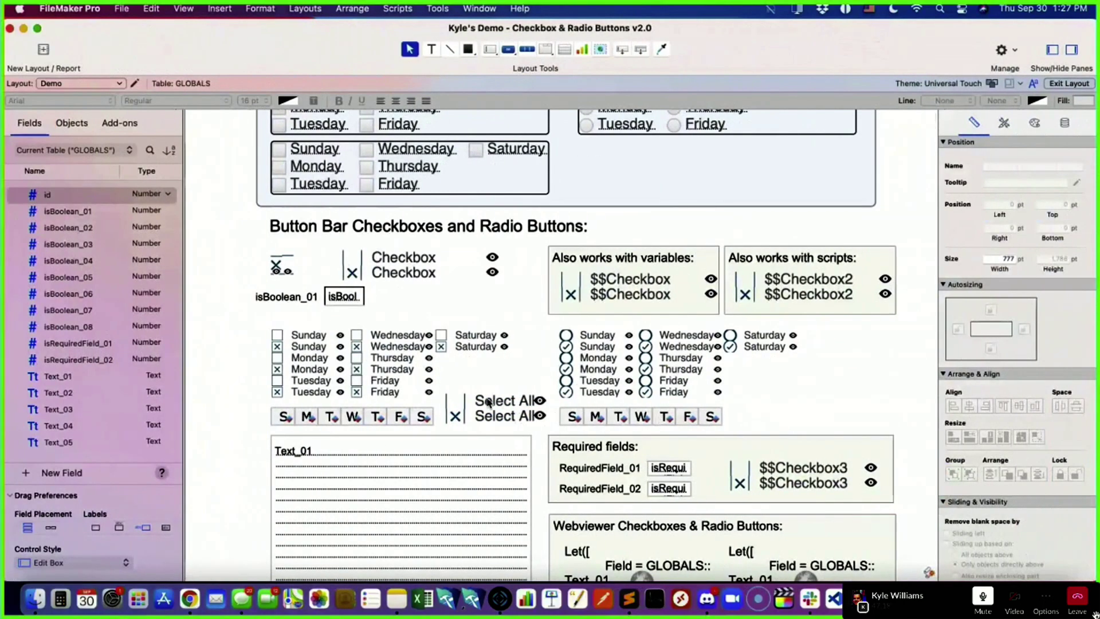
pyautogui.click(488, 402)
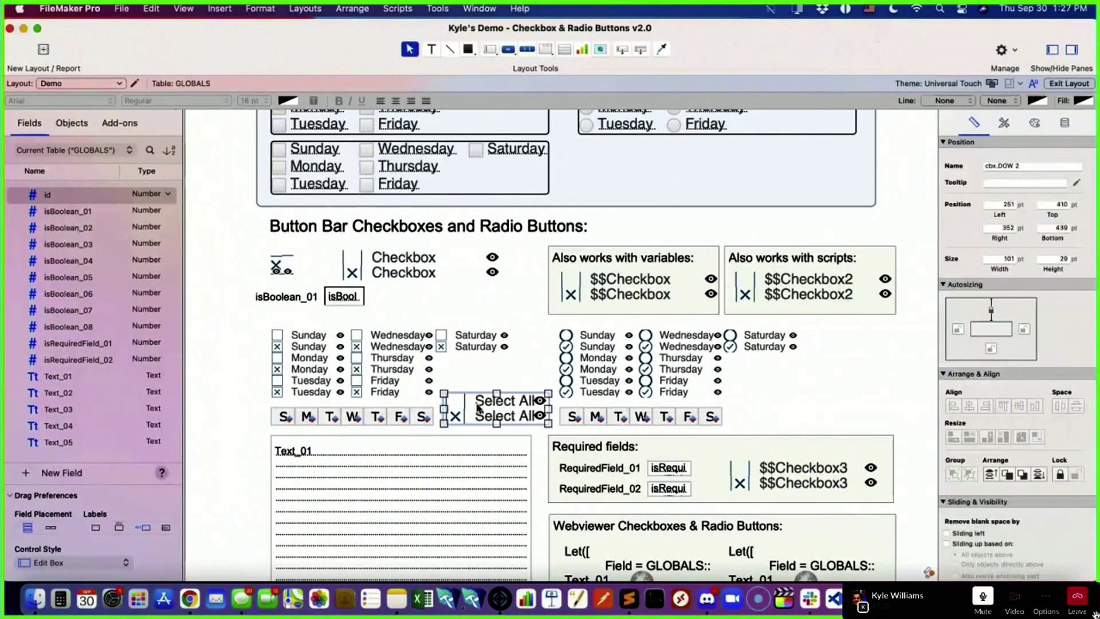
pyautogui.click(1064, 122)
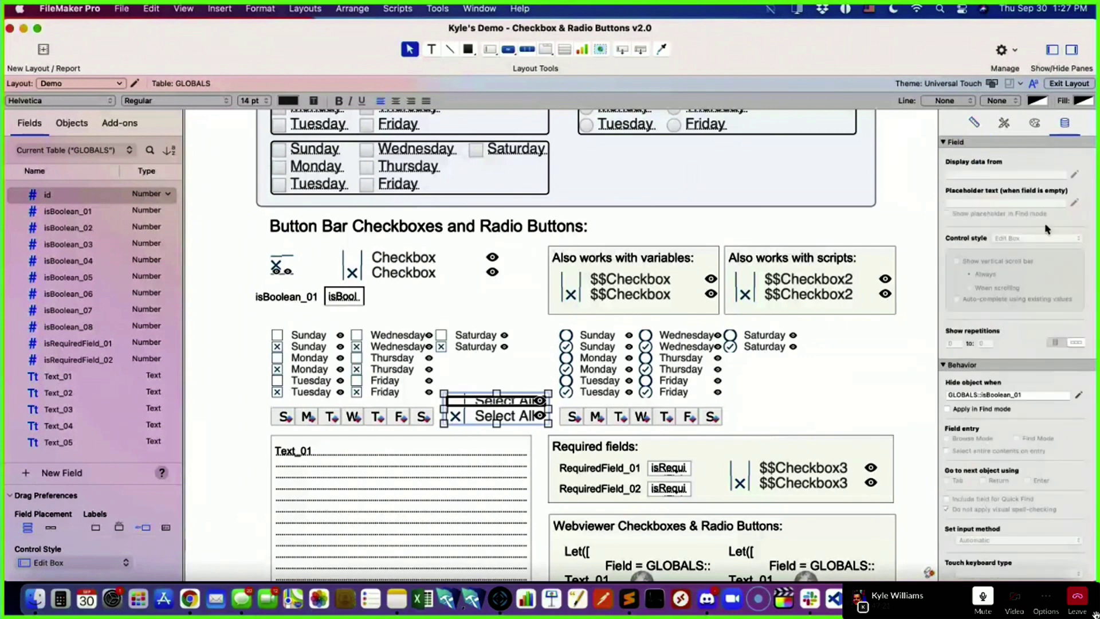
pyautogui.moveTo(950, 394); pyautogui.dragTo(1055, 391)
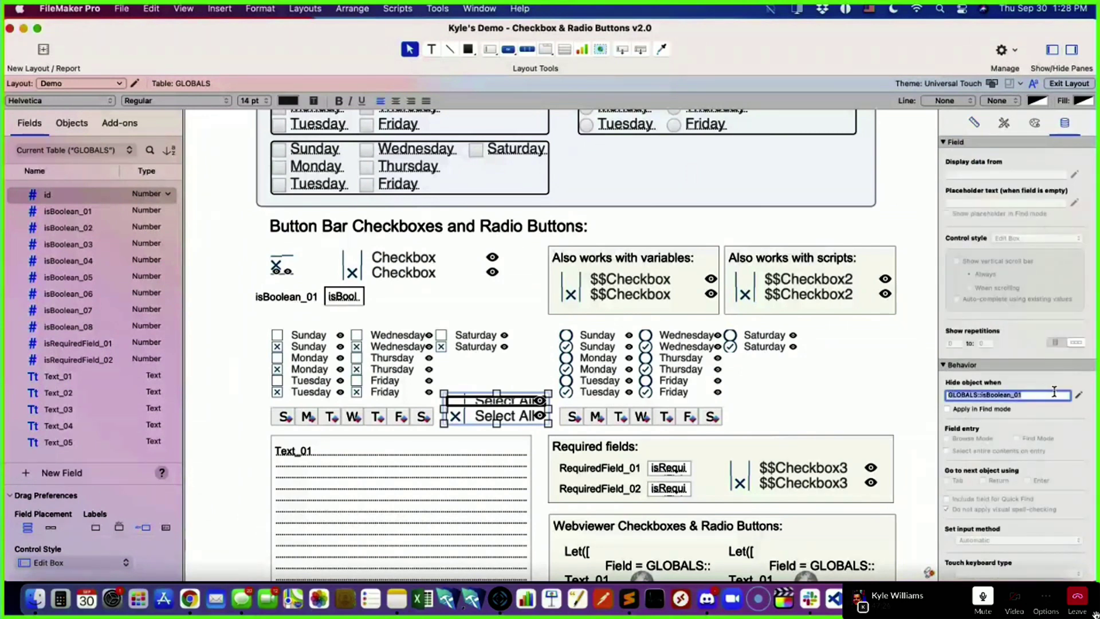
pyautogui.click(1079, 394)
pyautogui.doubleClick(234, 107)
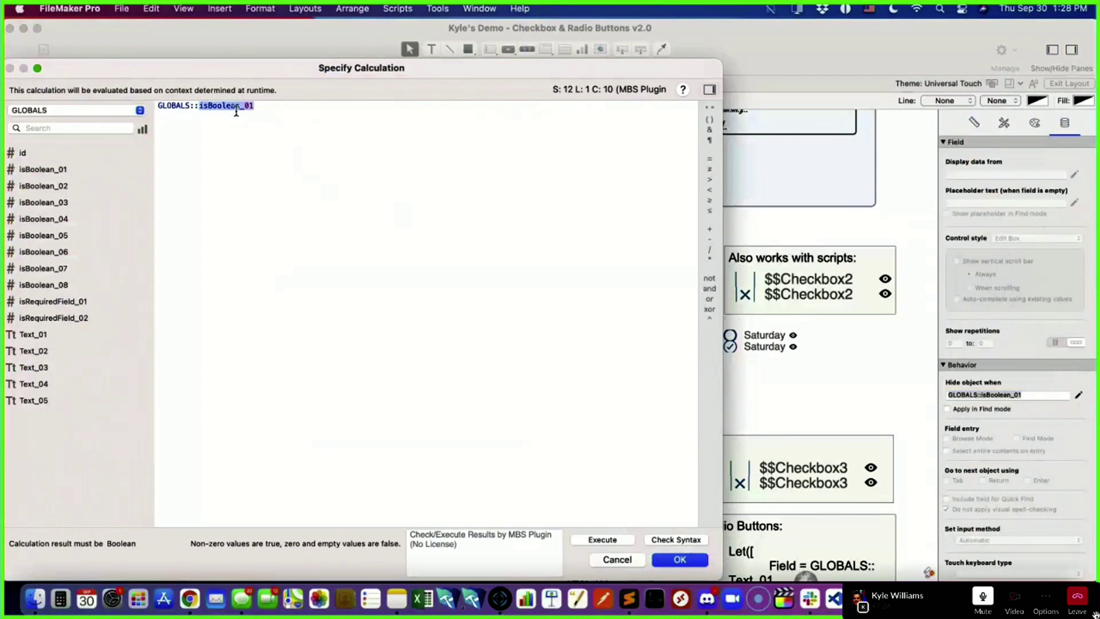
pyautogui.write('Text_01')
pyautogui.click(686, 566)
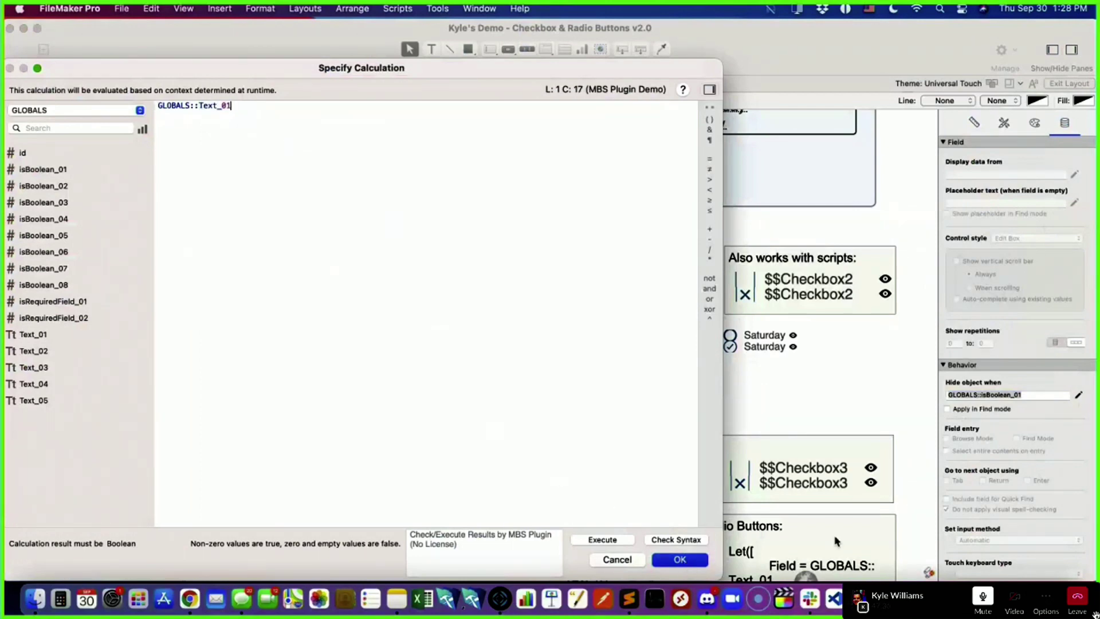
# - Set the second Select All segment's hide condition to not GLOBALS::Text_01 and check the checkbox in Browse mode
pyautogui.click(483, 418)
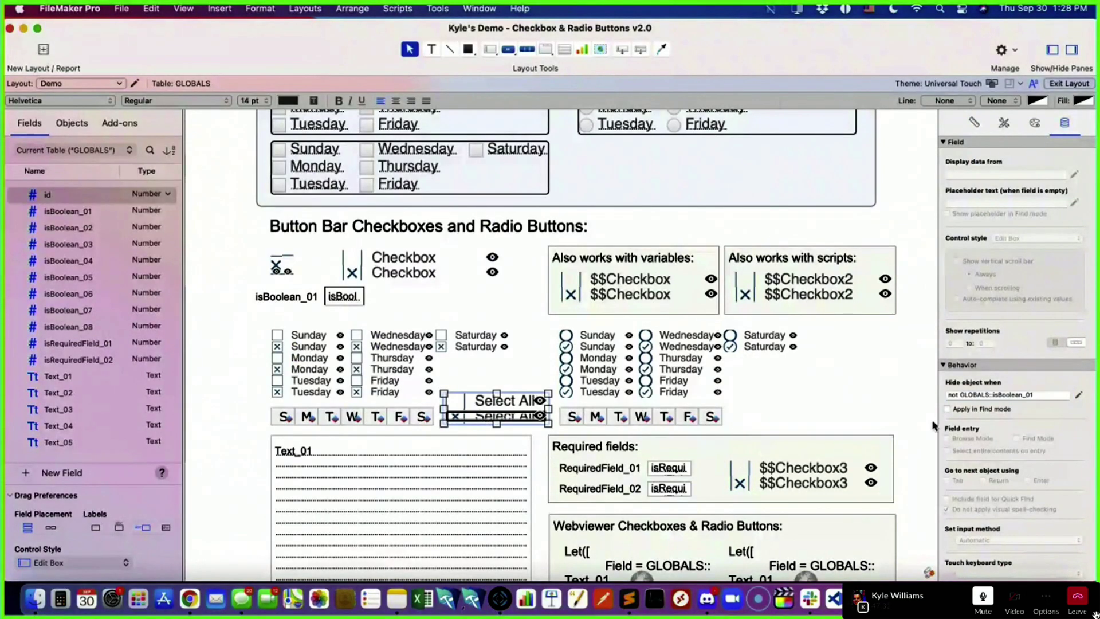
pyautogui.doubleClick(1026, 396)
pyautogui.write('Text_01')
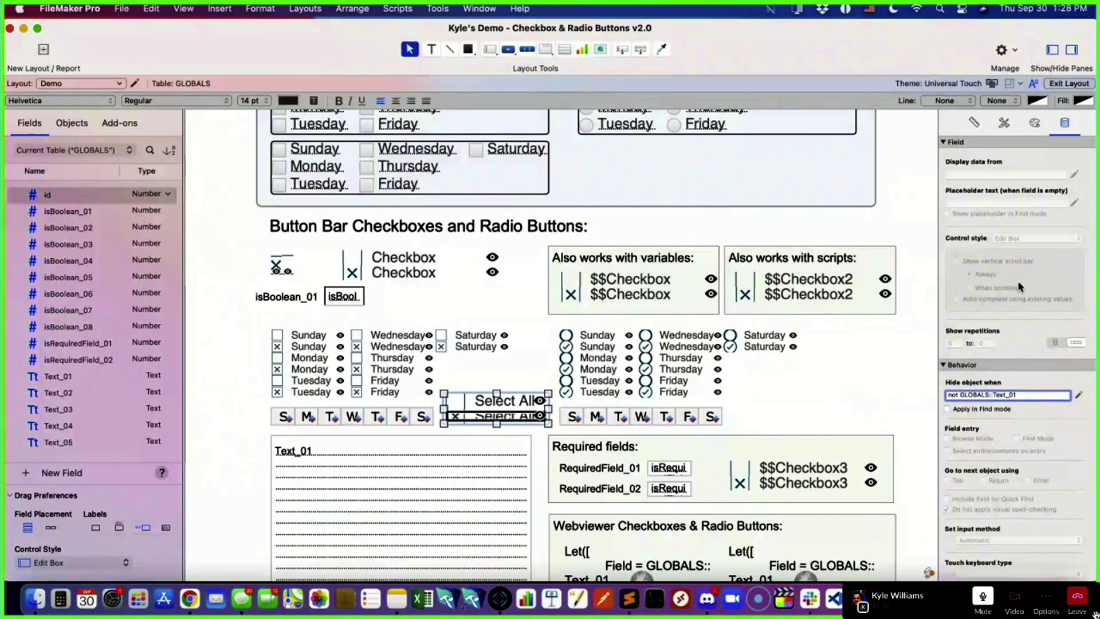
pyautogui.click(1069, 84)
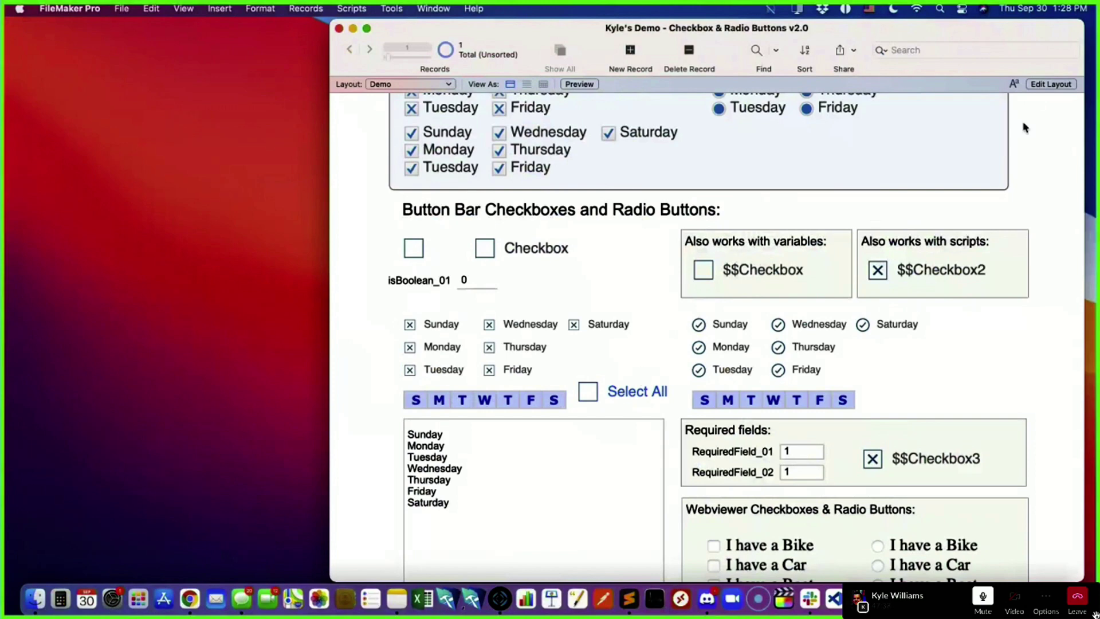
# - Back in Layout mode, replace the "not" in the second Select All segment's hide condition with an IsEmpty test on GLOBALS::Text_01
pyautogui.click(1053, 83)
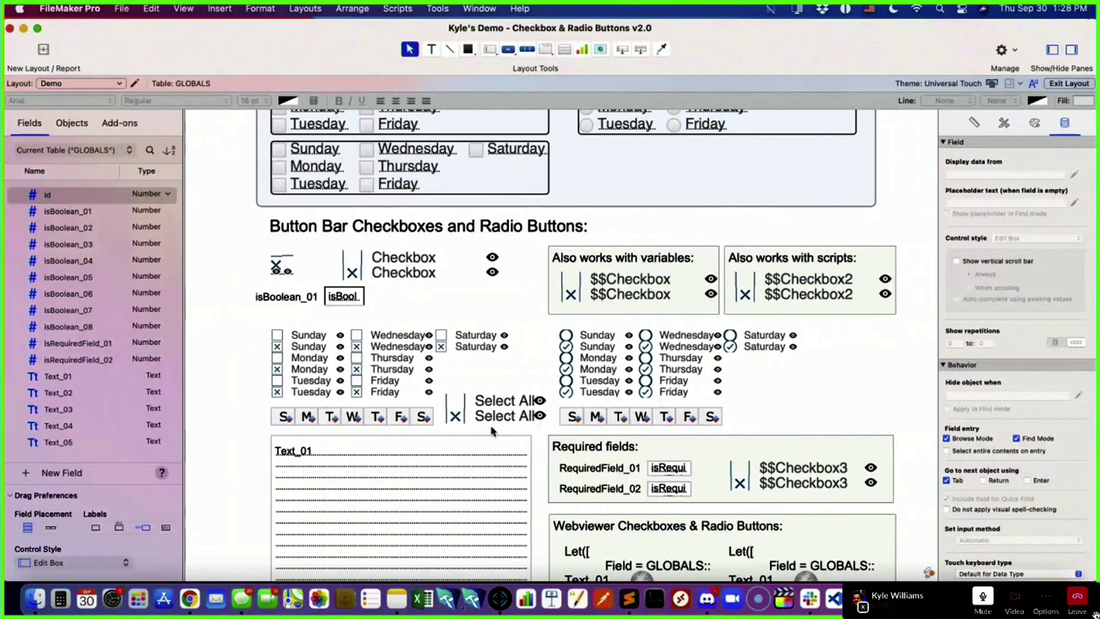
pyautogui.click(504, 423)
pyautogui.click(490, 420)
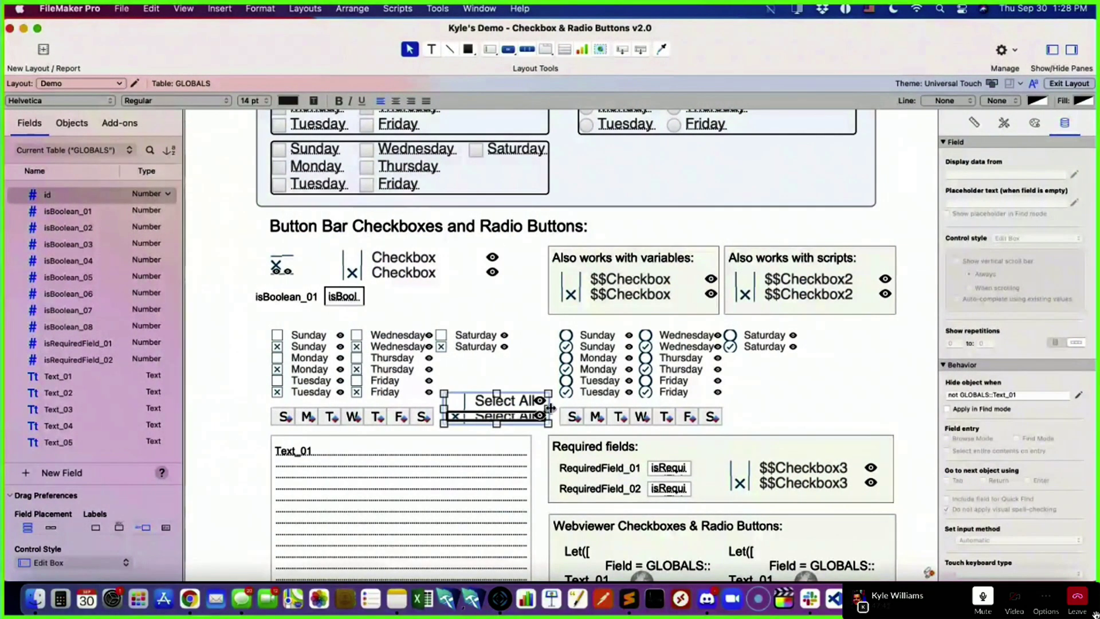
pyautogui.click(963, 395)
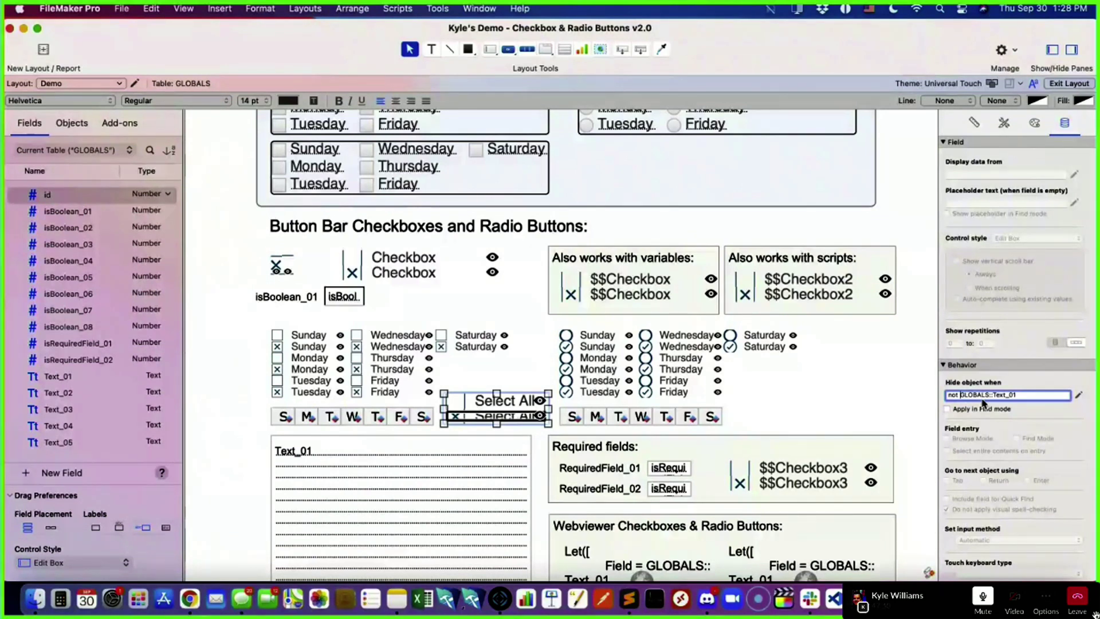
pyautogui.press('BackSpace')
pyautogui.press('BackSpace')
pyautogui.press('BackSpace')
pyautogui.press('BackSpace')
pyautogui.write('isem')
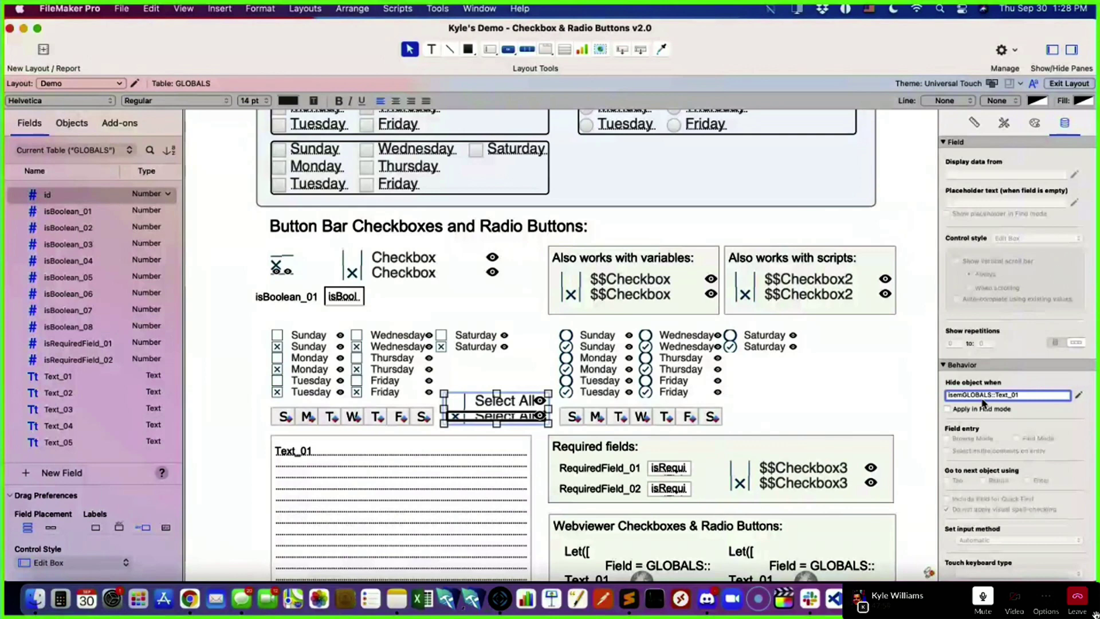
pyautogui.write('pty(')
# - Set the first Select All segment's hide condition to not IsEmpty ( GLOBALS::Text_01 )
pyautogui.click(491, 406)
pyautogui.click(1078, 395)
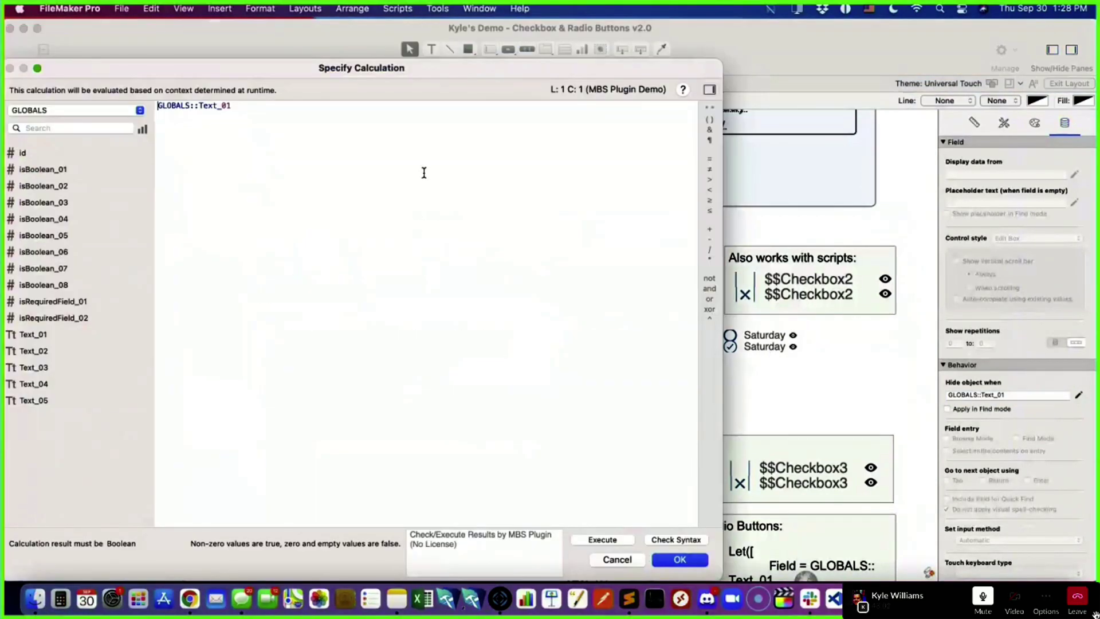
pyautogui.write('not isem')
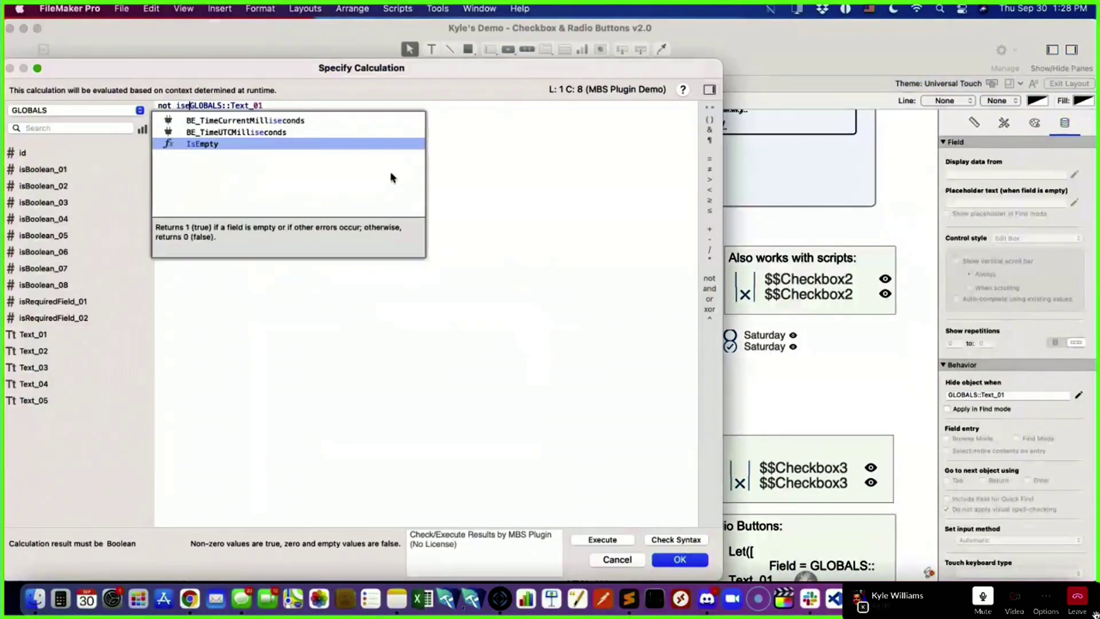
pyautogui.press('Return')
pyautogui.press('BackSpace')
pyautogui.press('Delete')
pyautogui.press('Delete')
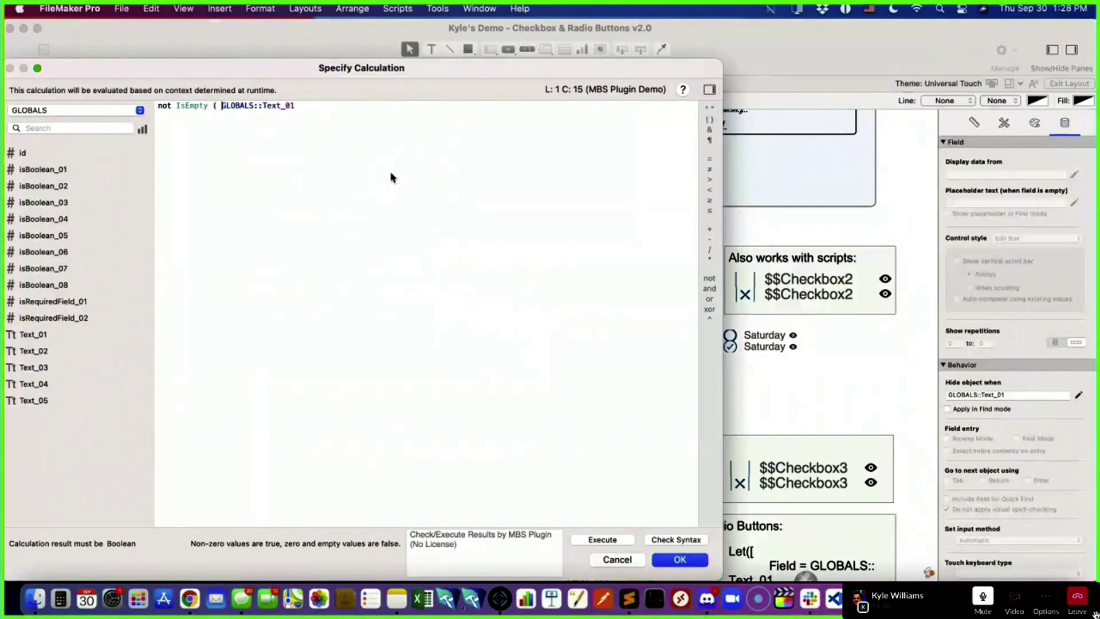
pyautogui.press('End')
pyautogui.write(')')
pyautogui.click(676, 564)
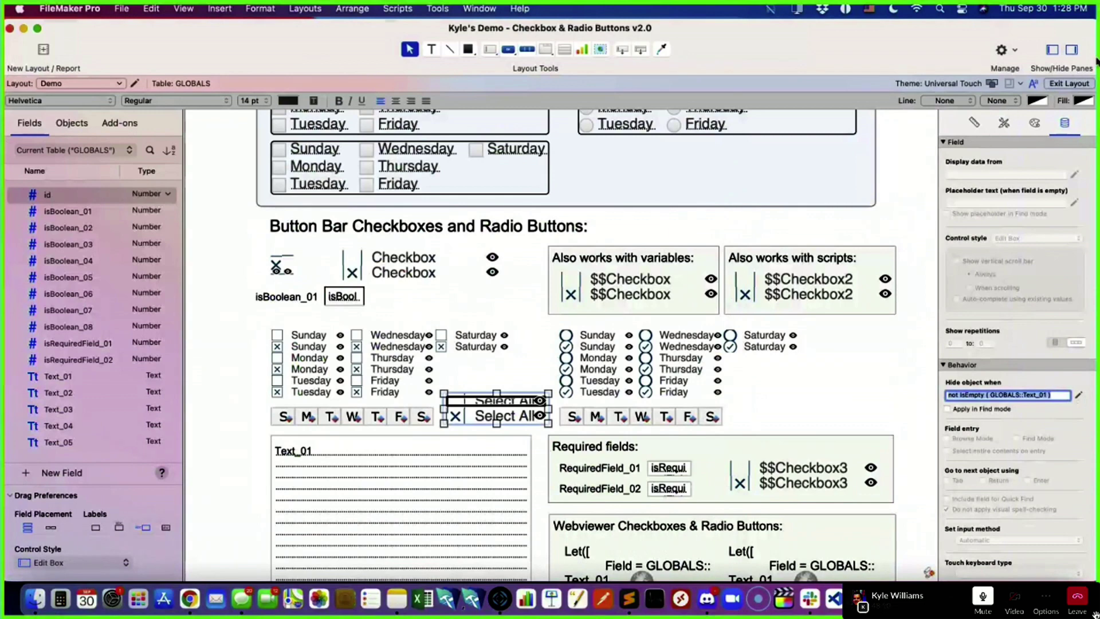
# - Return to Browse mode and toggle Select All on and off repeatedly, ending with all seven days selected
pyautogui.click(1069, 83)
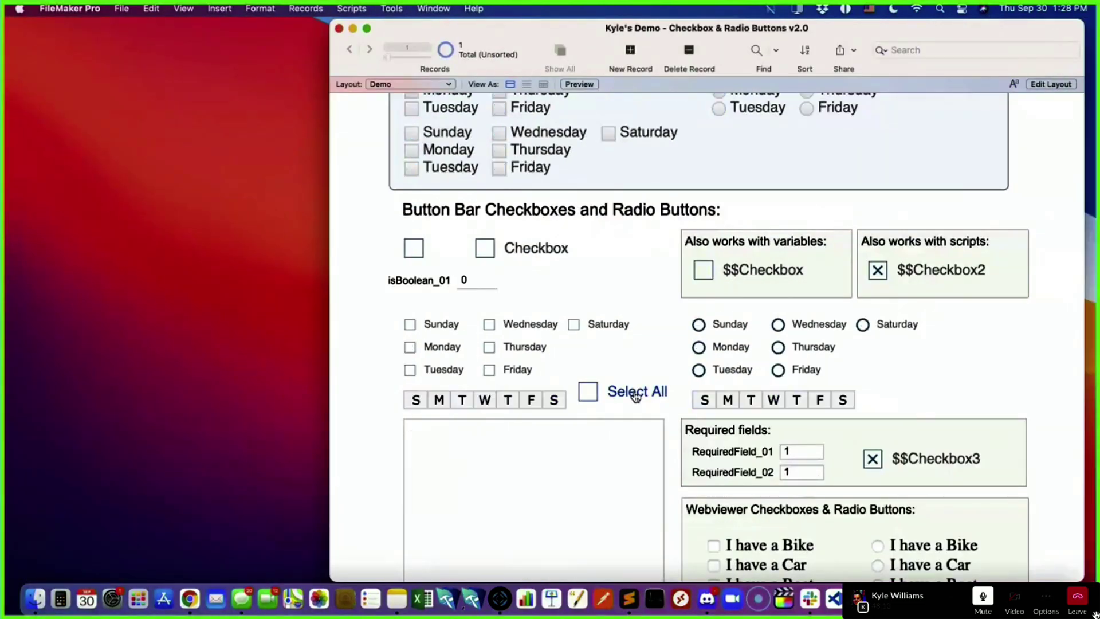
pyautogui.click(633, 397)
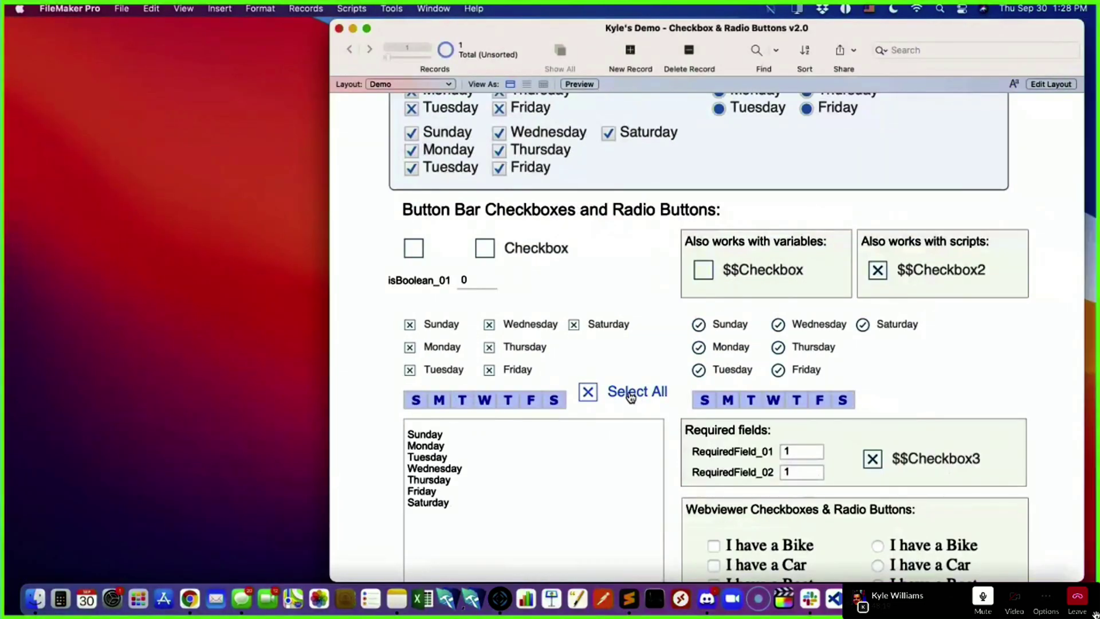
pyautogui.click(631, 395)
pyautogui.click(630, 394)
pyautogui.click(615, 394)
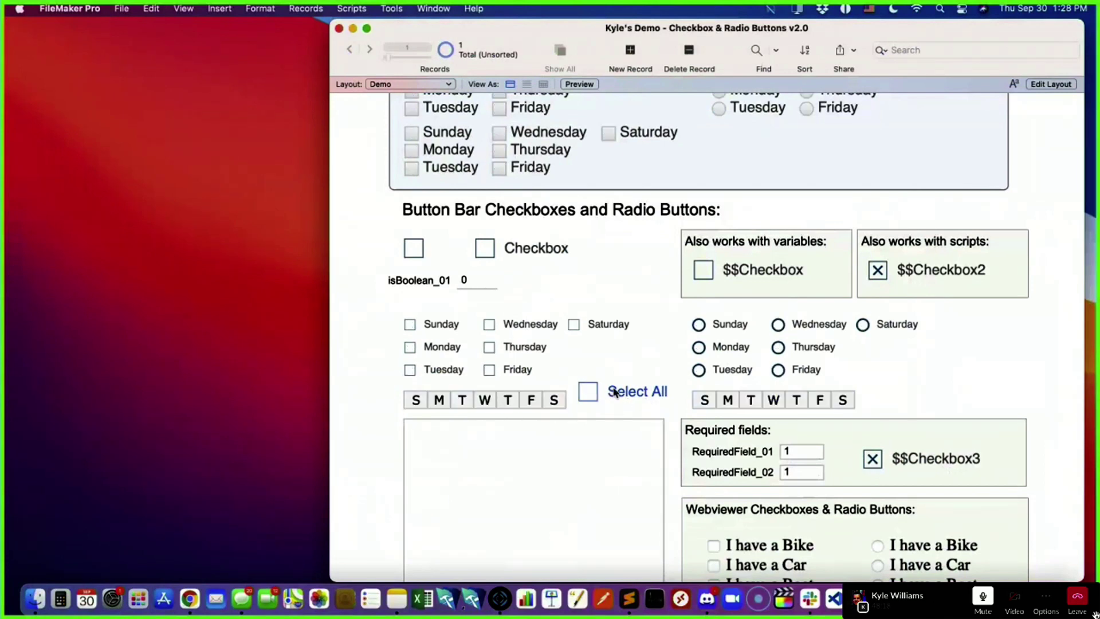
pyautogui.click(616, 394)
pyautogui.click(616, 393)
pyautogui.click(624, 393)
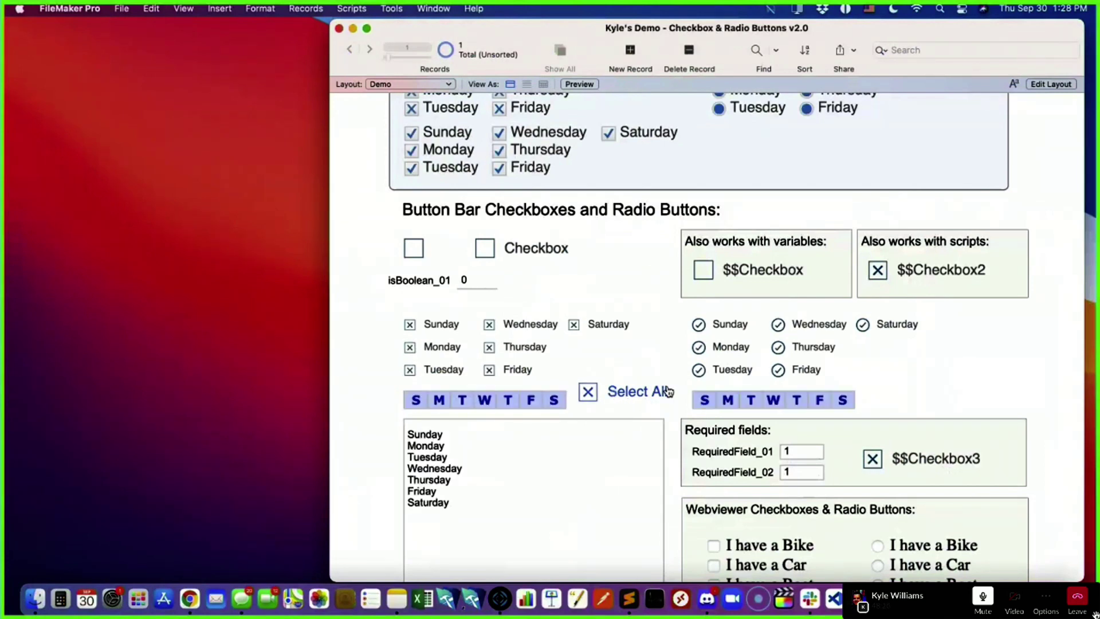
# - Deselect Friday, Thursday and Wednesday in the day checkboxes, and return to Layout mode
pyautogui.click(530, 370)
pyautogui.click(522, 348)
pyautogui.click(517, 324)
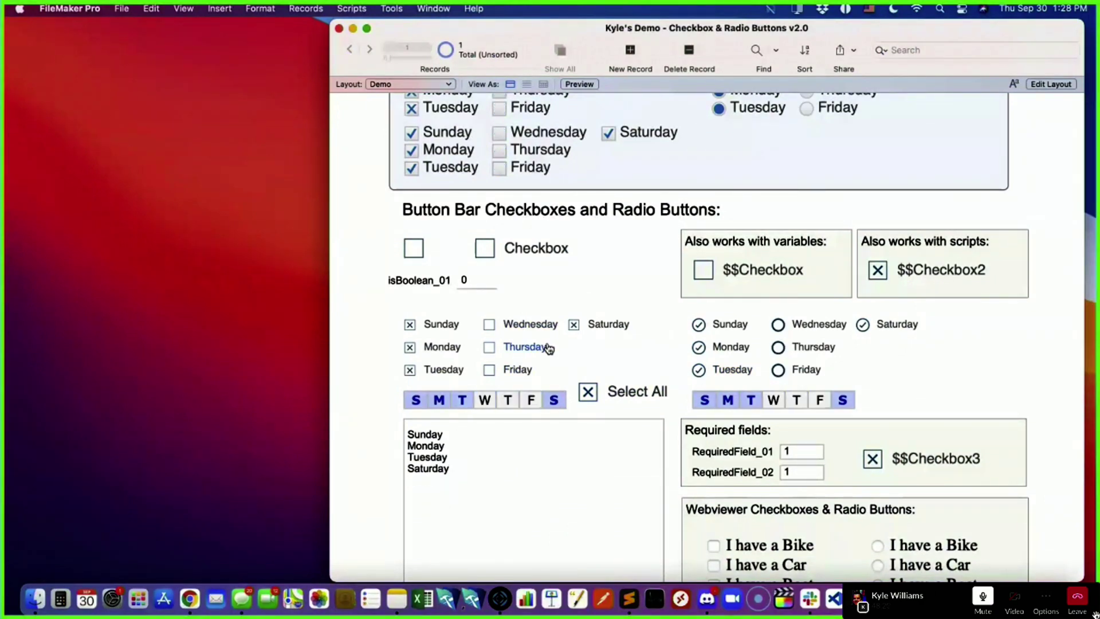
pyautogui.click(1051, 83)
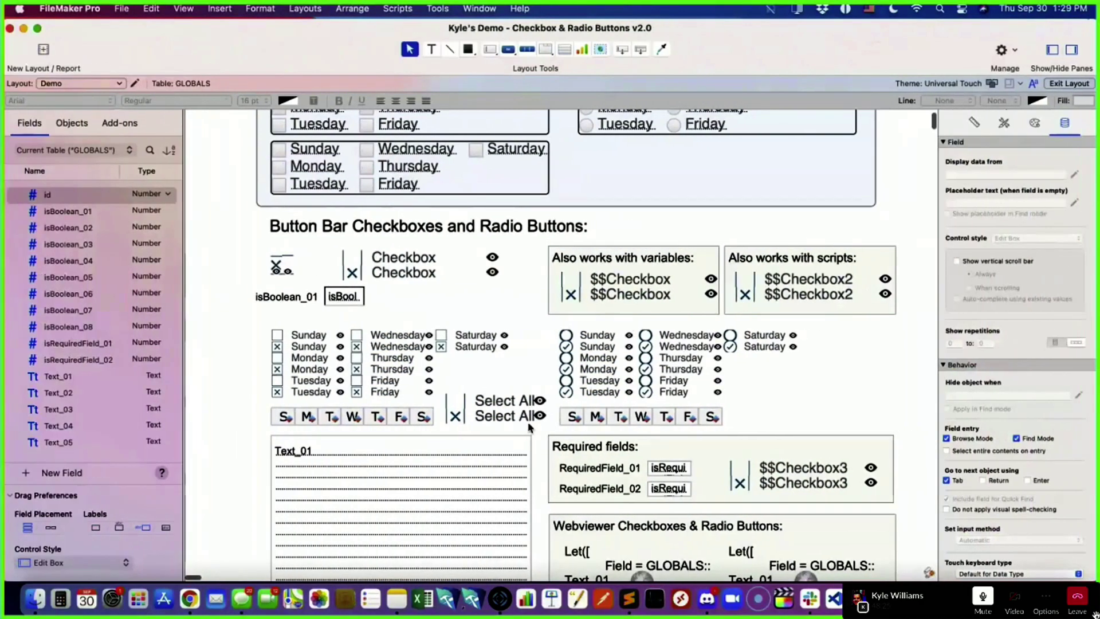
# - Move the Select All button bar slightly down beside the day bar, and in Browse mode choose Wednesday in the radio-style day bar
pyautogui.click(489, 418)
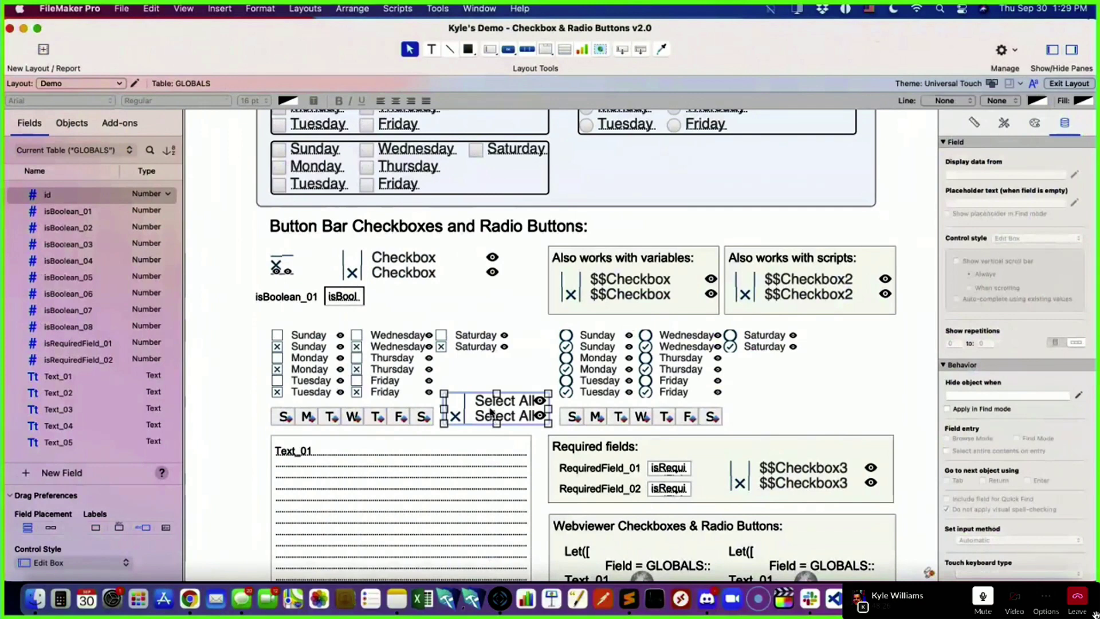
pyautogui.moveTo(489, 410); pyautogui.dragTo(485, 423)
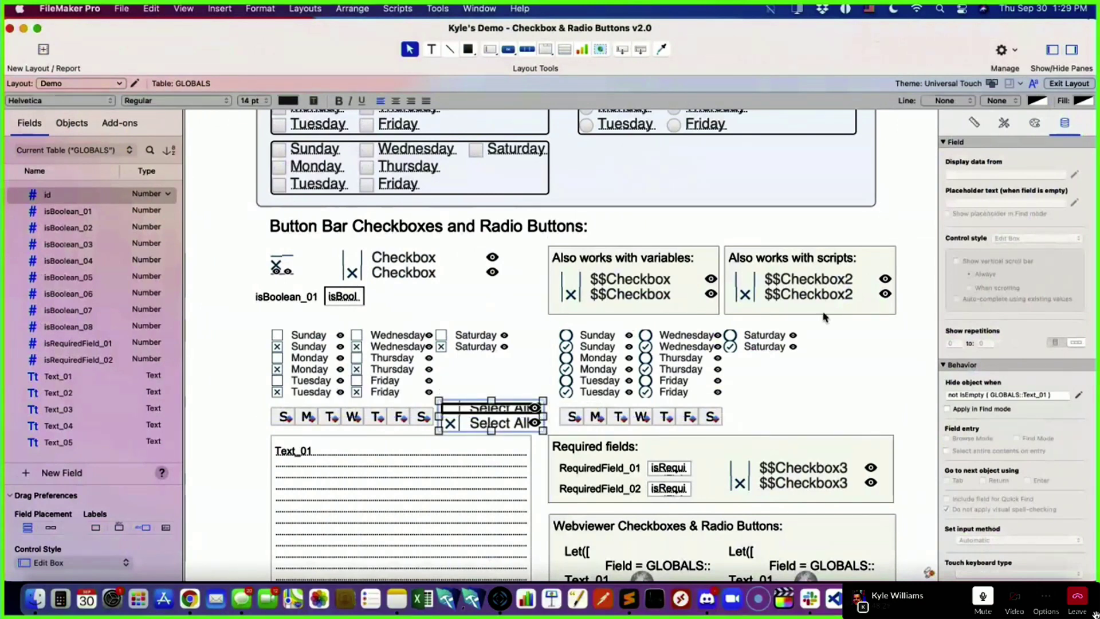
pyautogui.click(1069, 84)
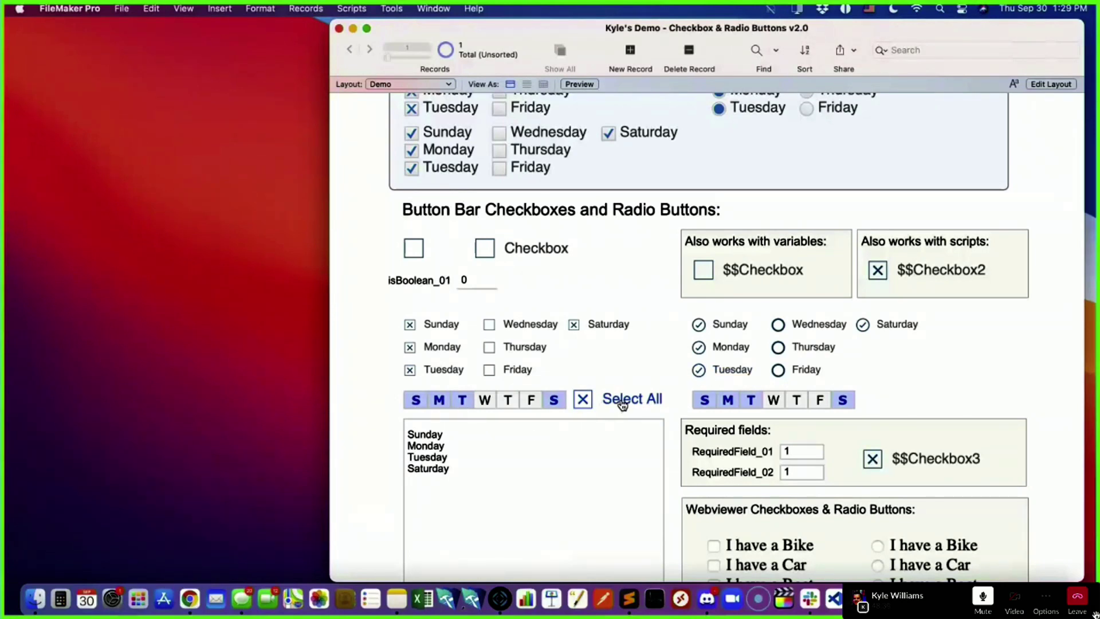
pyautogui.click(773, 400)
pyautogui.scroll(-5, 621, 475)
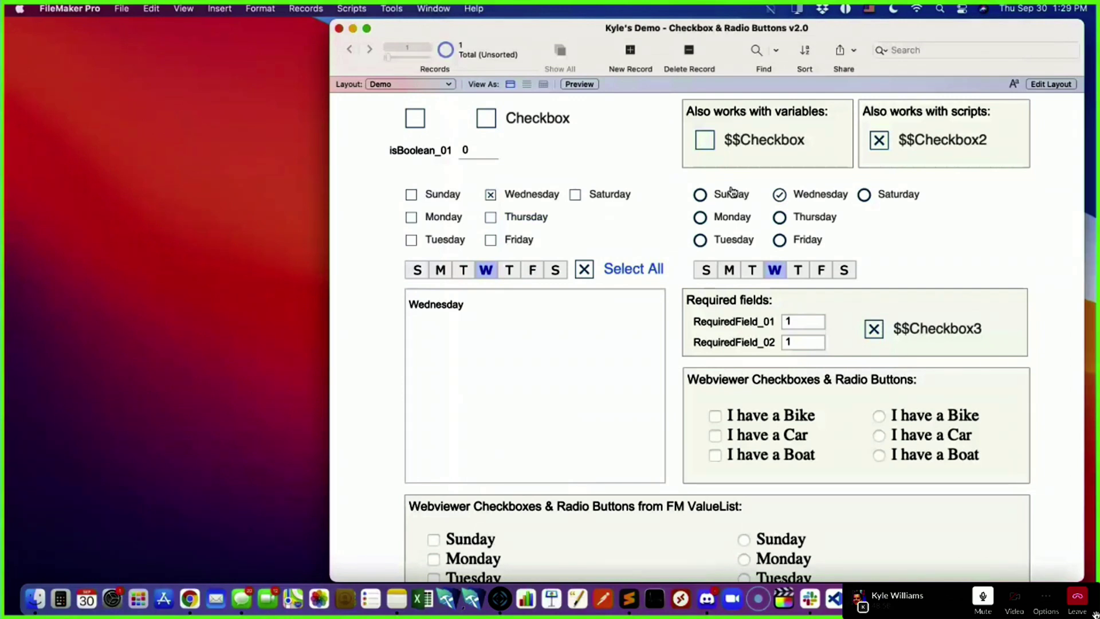
# - In Layout mode, open the script parameter of the first Checkbox segment and examine its GetFieldName ( GLOBALS::isBoolean_01 ) expression
pyautogui.click(1030, 86)
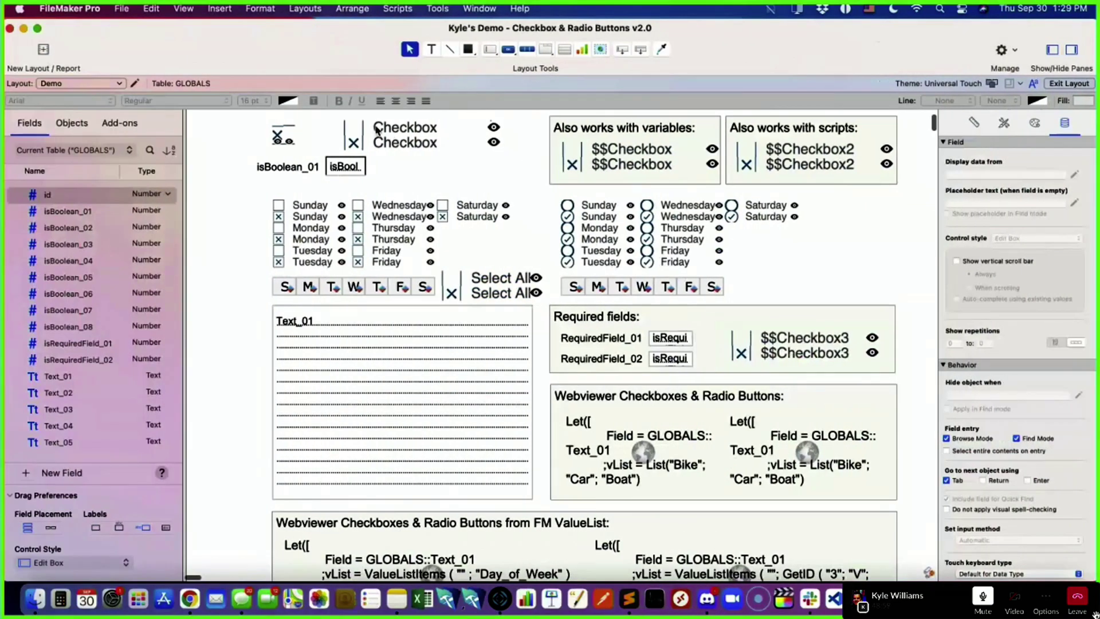
pyautogui.click(377, 131)
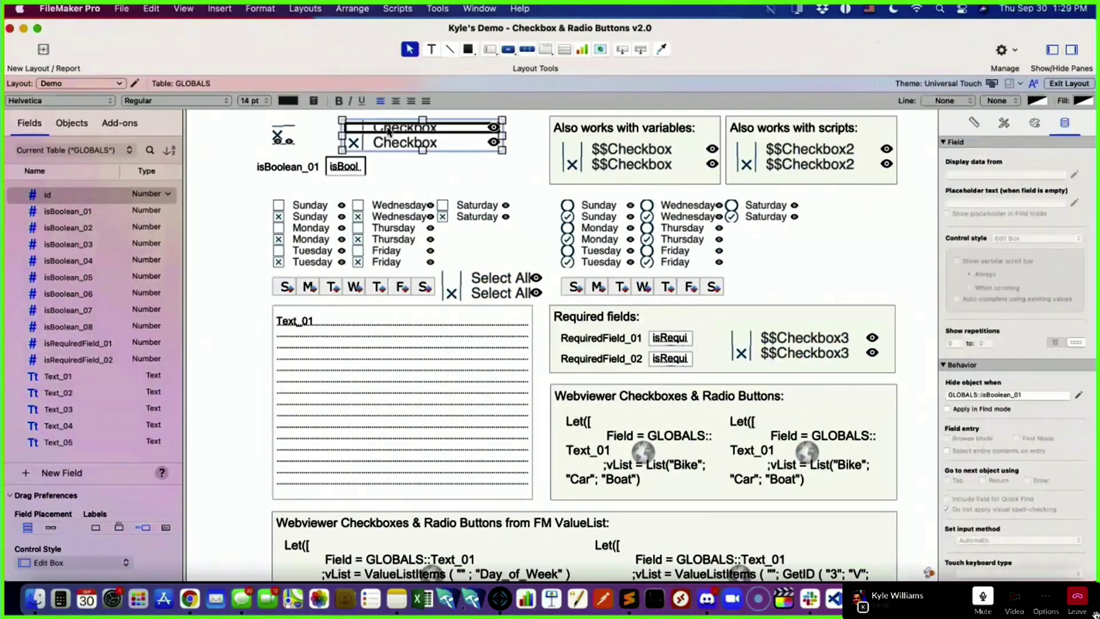
pyautogui.doubleClick(376, 131)
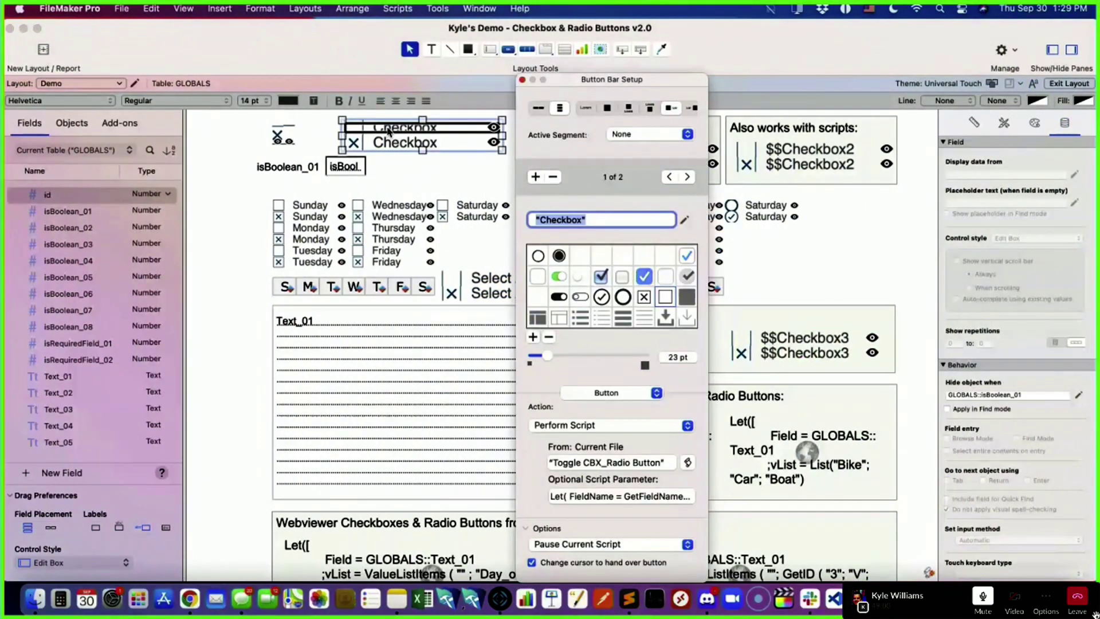
pyautogui.click(608, 496)
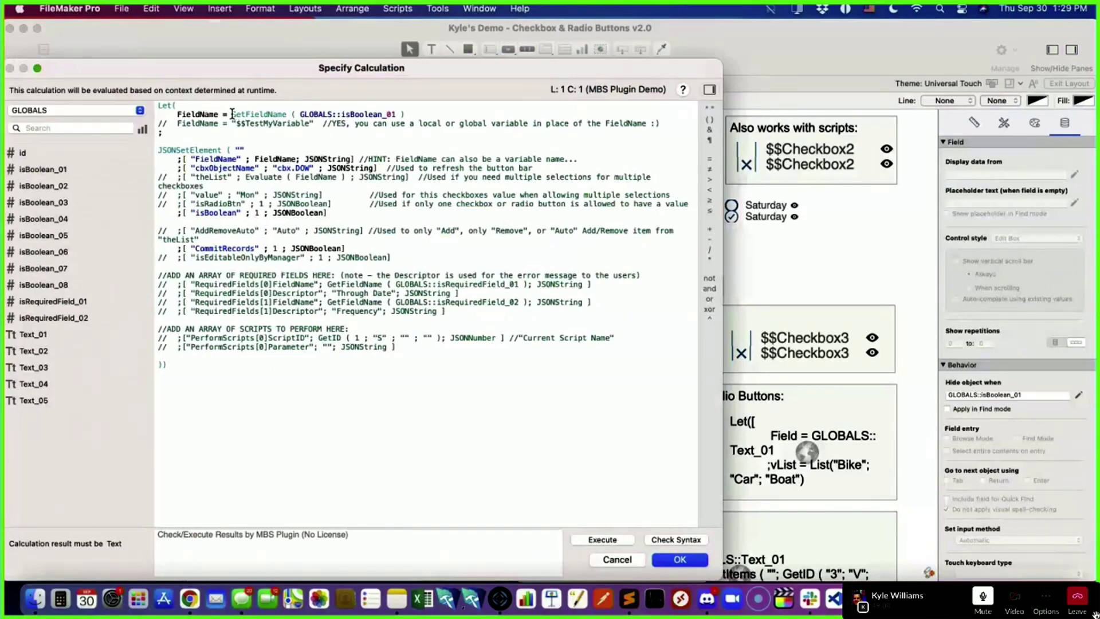
pyautogui.moveTo(232, 114); pyautogui.dragTo(414, 112)
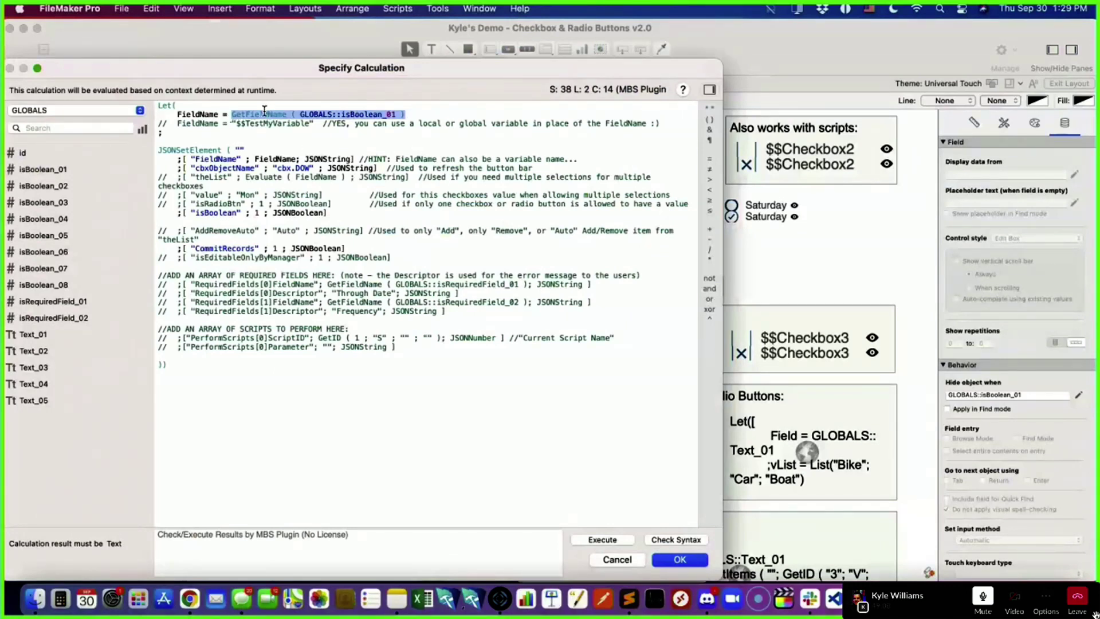
pyautogui.click(399, 115)
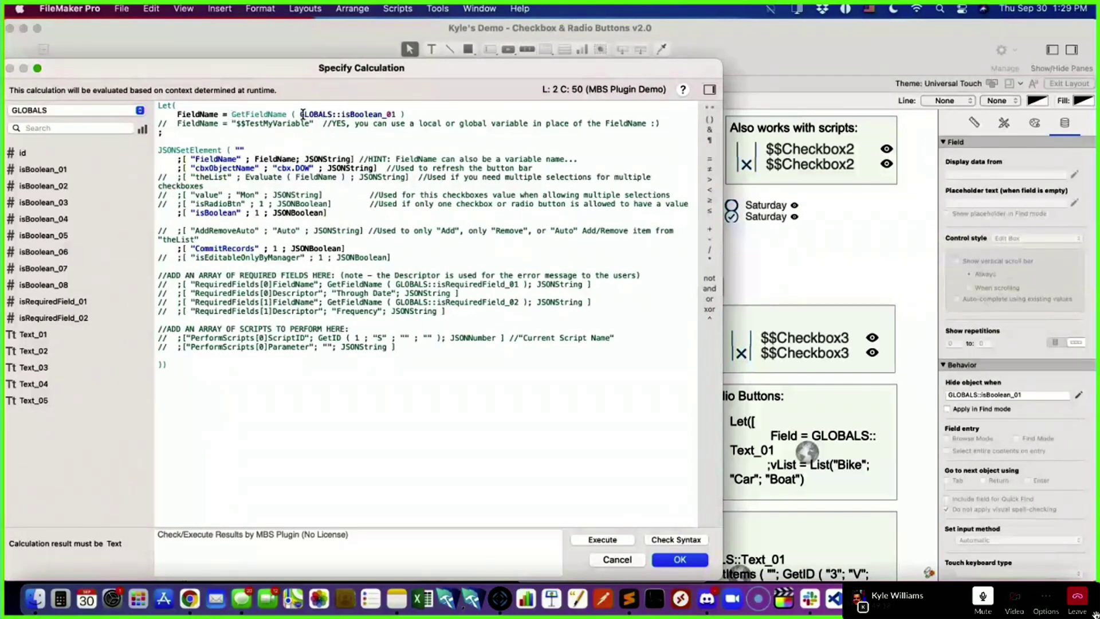
pyautogui.moveTo(302, 113); pyautogui.dragTo(231, 113)
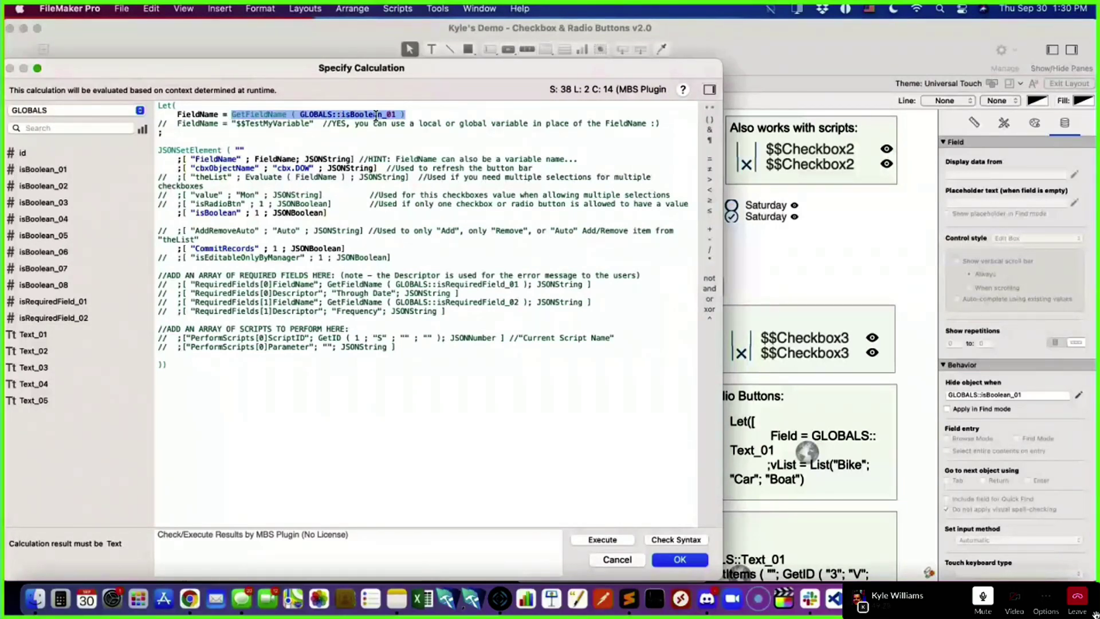
# - Examine how the FieldName variable is passed into JSONSetElement, close the calculation and button bar setup, and return to Browse mode
pyautogui.doubleClick(202, 113)
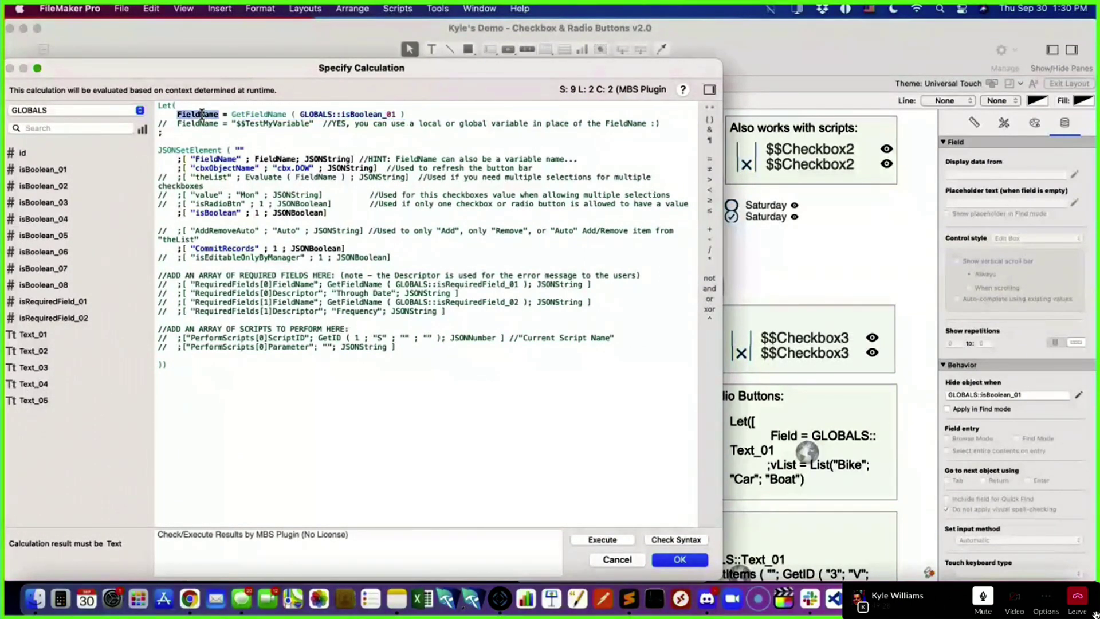
pyautogui.doubleClick(256, 158)
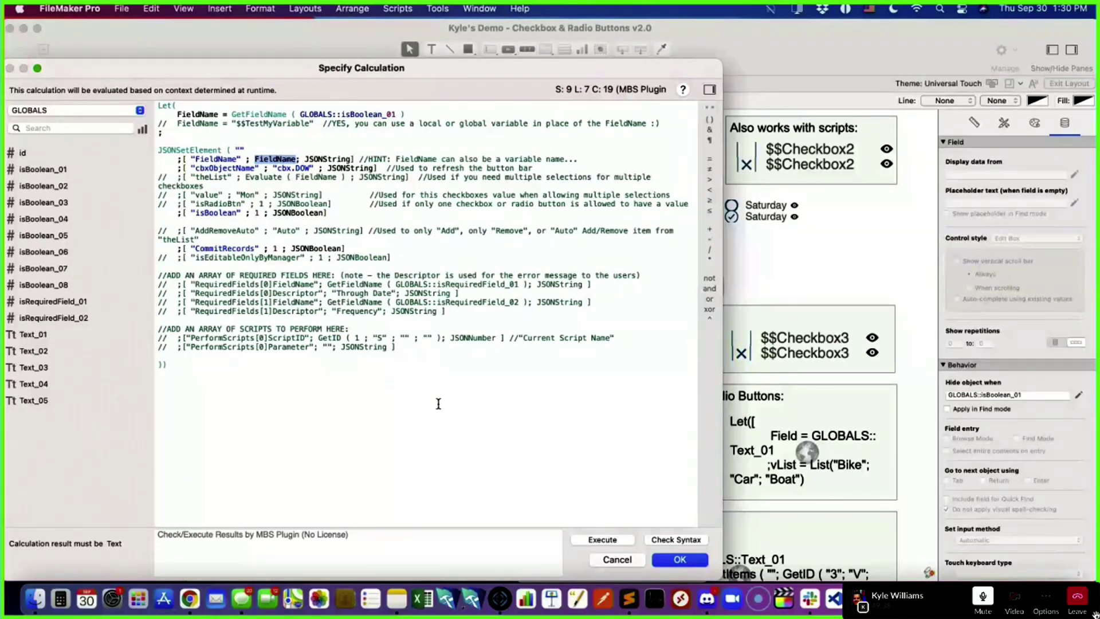
pyautogui.click(680, 560)
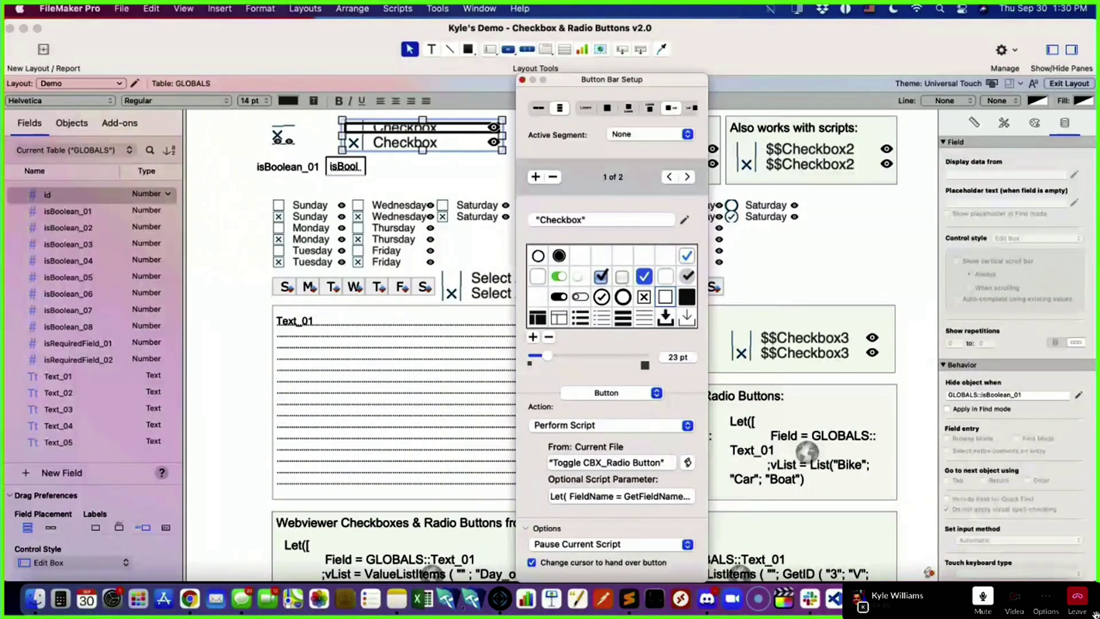
pyautogui.click(522, 81)
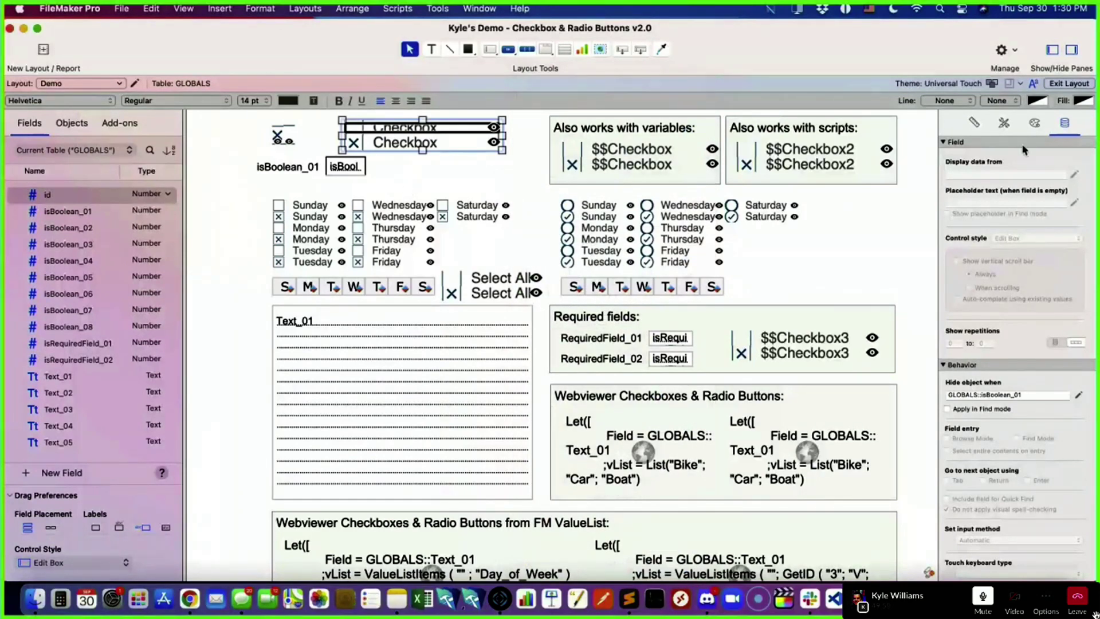
pyautogui.click(1076, 84)
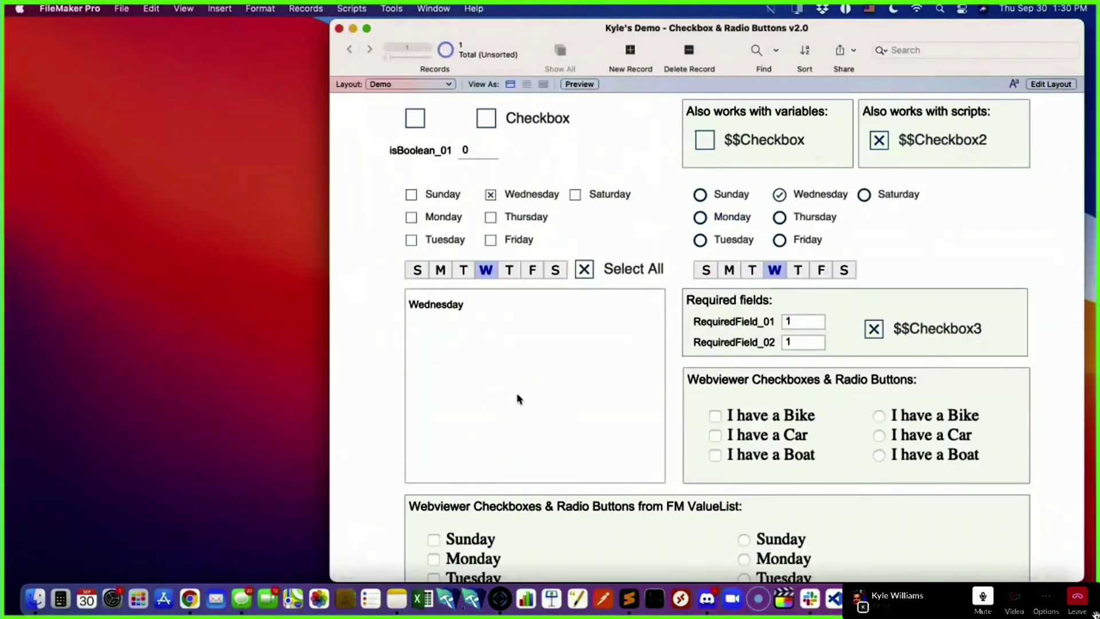
# - Check I have a Bike in the webviewer checkboxes, and switch the webviewer radio buttons through Car, Boat and Car back to Bike
pyautogui.scroll(-3, 518, 400)
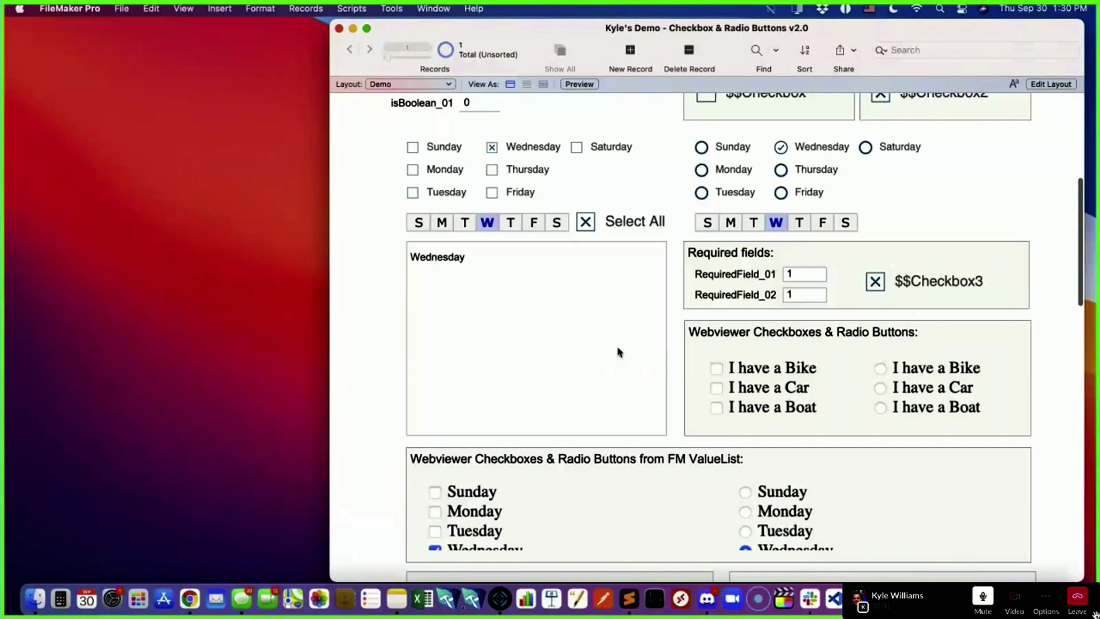
pyautogui.scroll(-2, 619, 347)
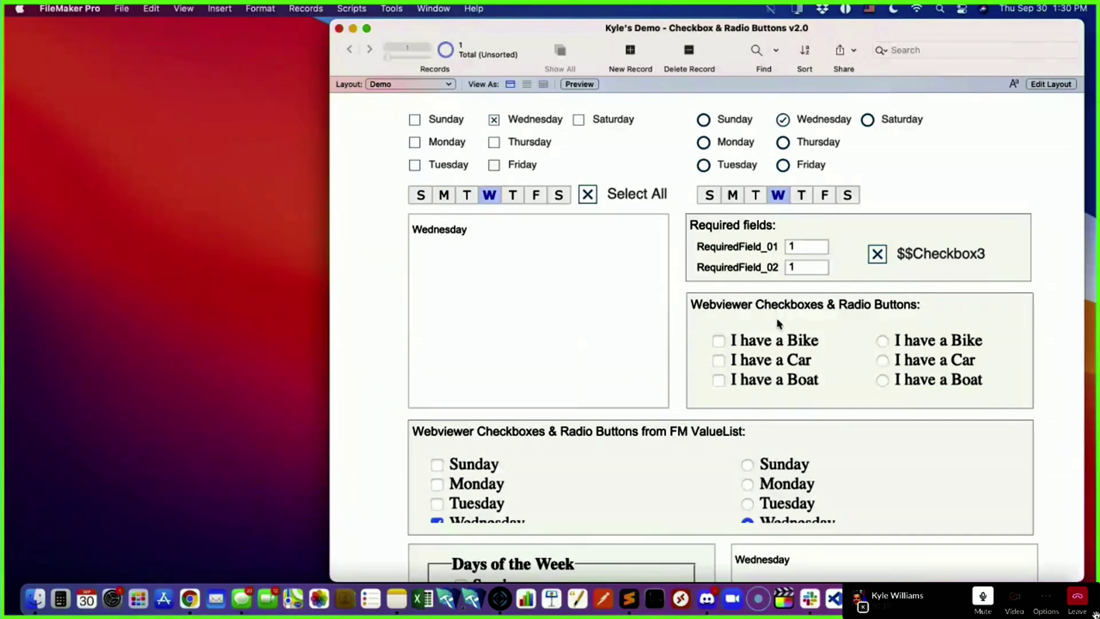
pyautogui.click(768, 341)
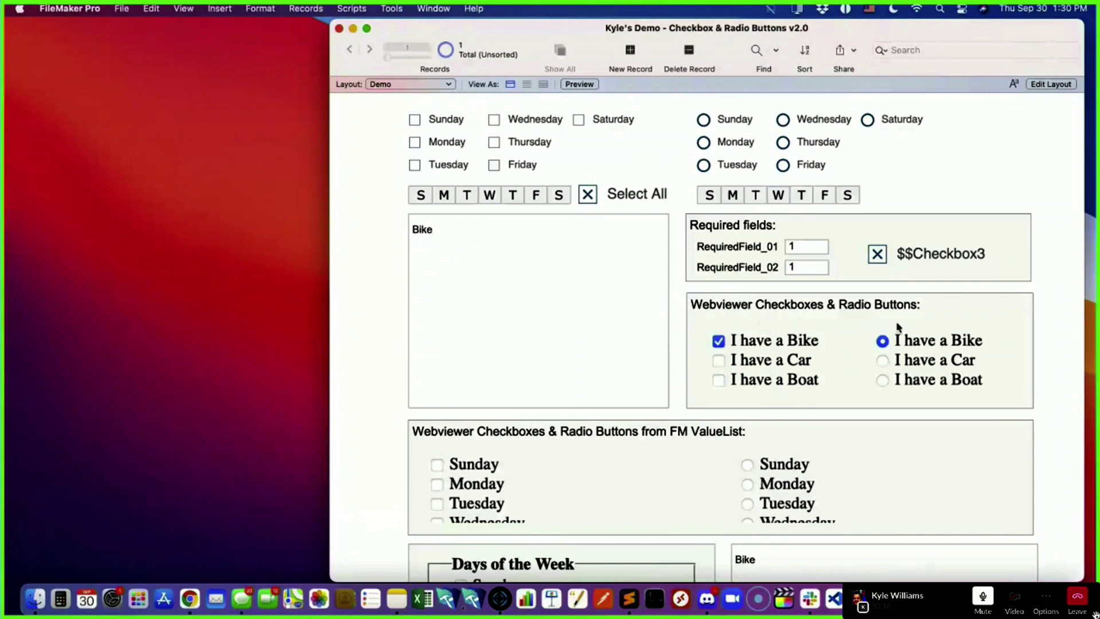
pyautogui.click(921, 366)
pyautogui.click(918, 384)
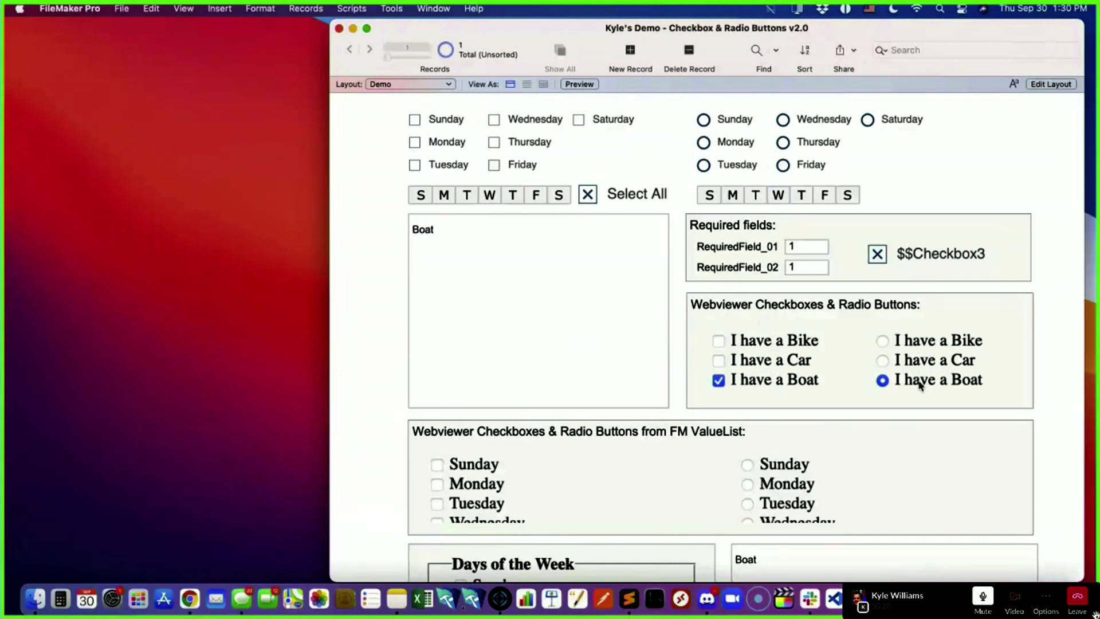
pyautogui.click(923, 366)
pyautogui.click(920, 344)
# - Check I have a Car and I have a Boat in the webviewer checkboxes, and uncheck both again, leaving Bike
pyautogui.click(757, 361)
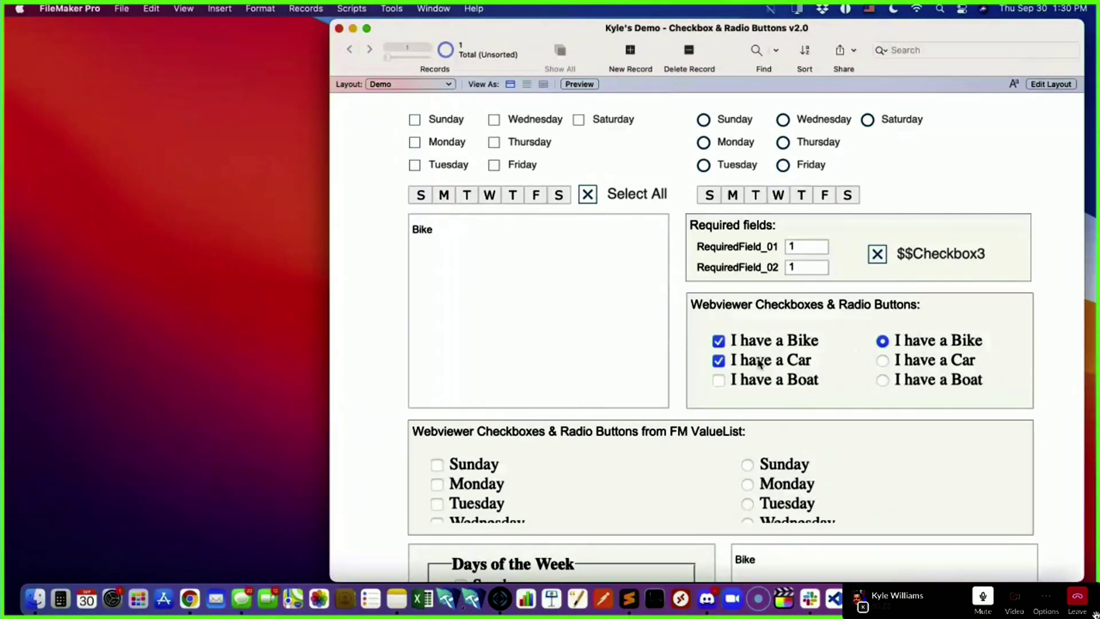
pyautogui.click(755, 381)
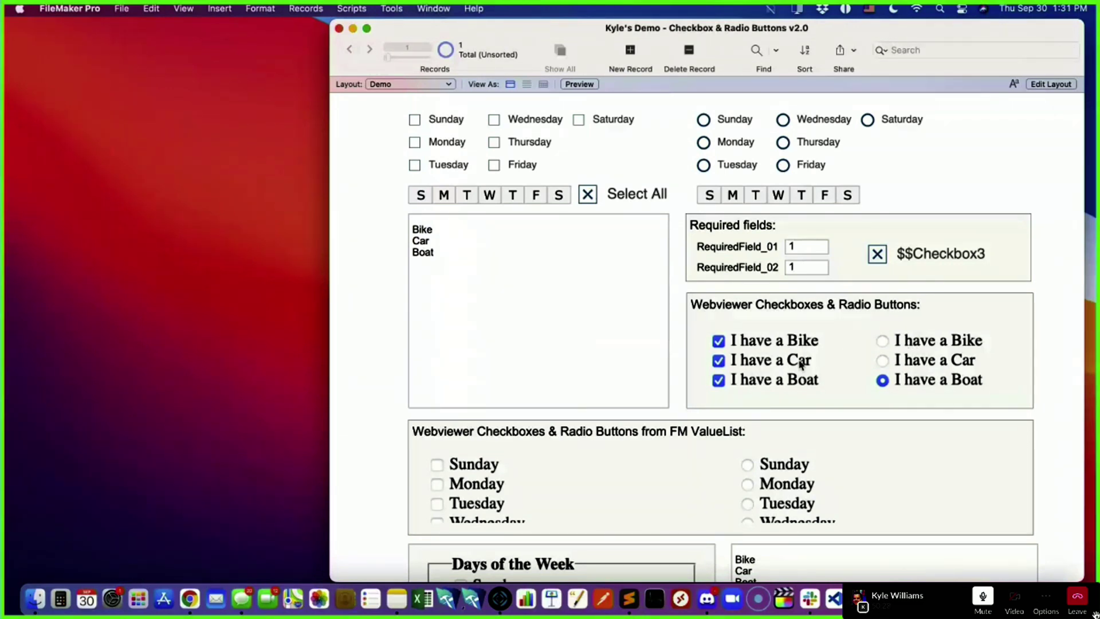
pyautogui.click(773, 381)
pyautogui.click(778, 360)
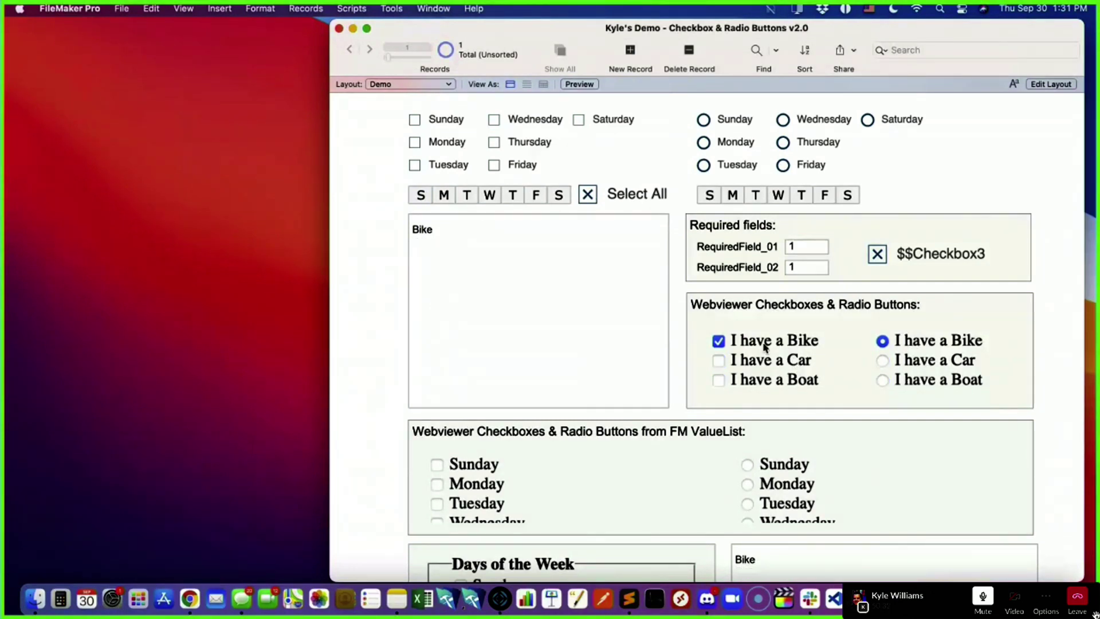
# - In Layout mode, inspect the two Bike, Car and Boat webviewer objects one after the other, and return to Browse mode
pyautogui.click(1051, 84)
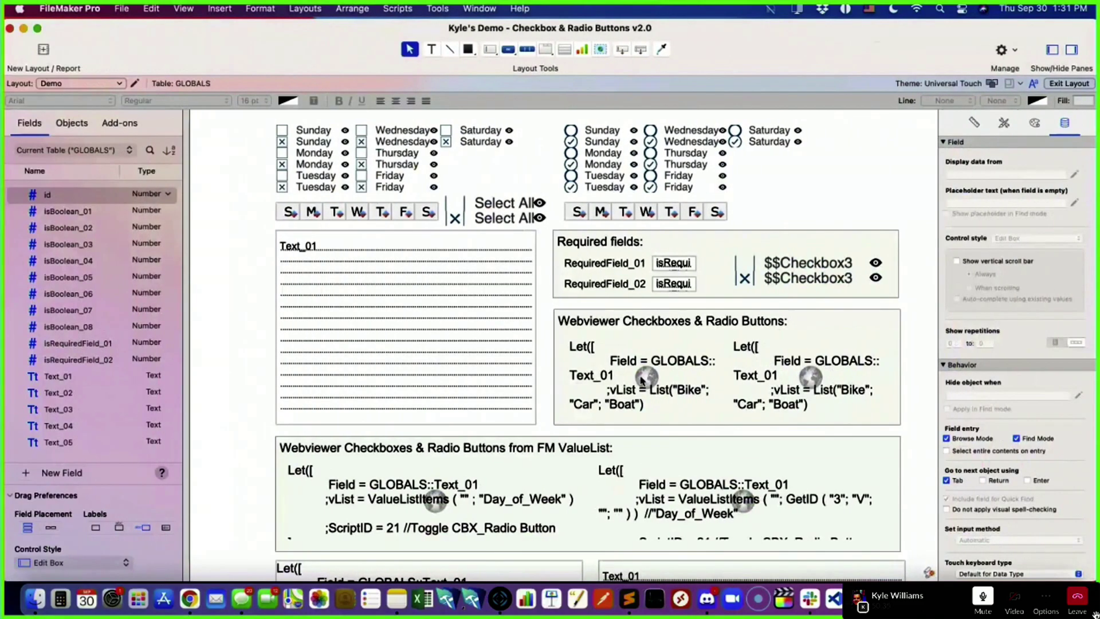
pyautogui.click(642, 380)
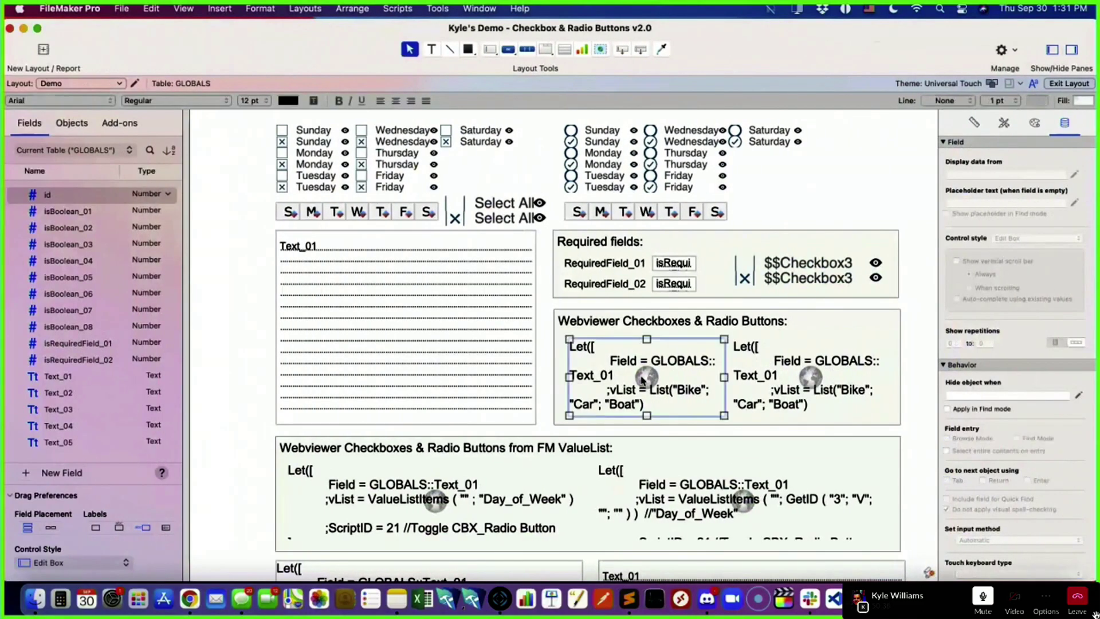
pyautogui.click(778, 372)
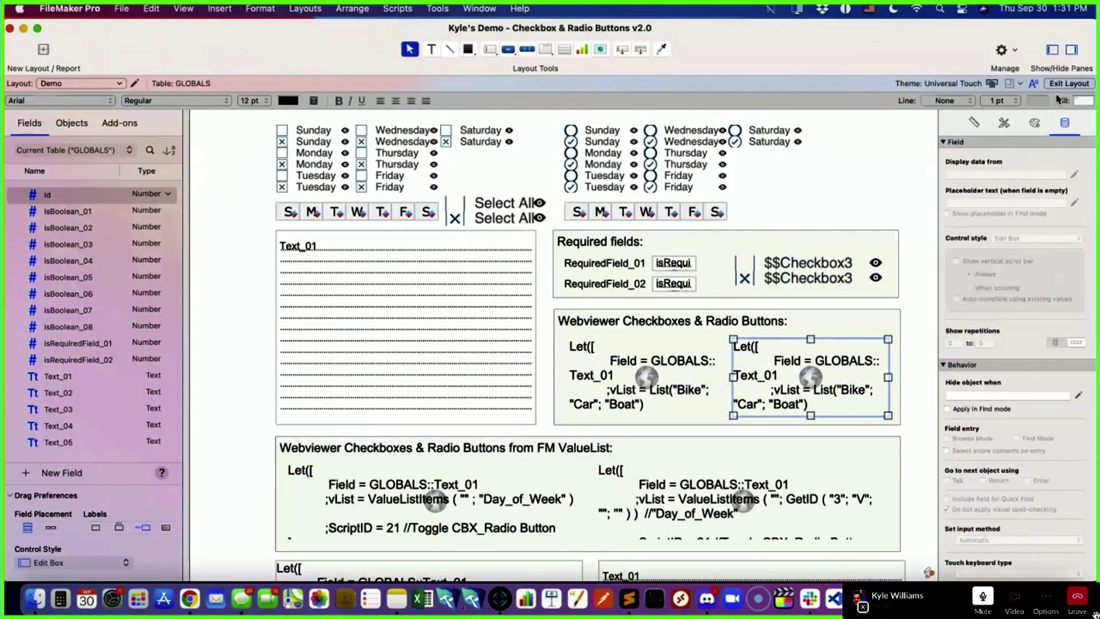
pyautogui.click(1069, 83)
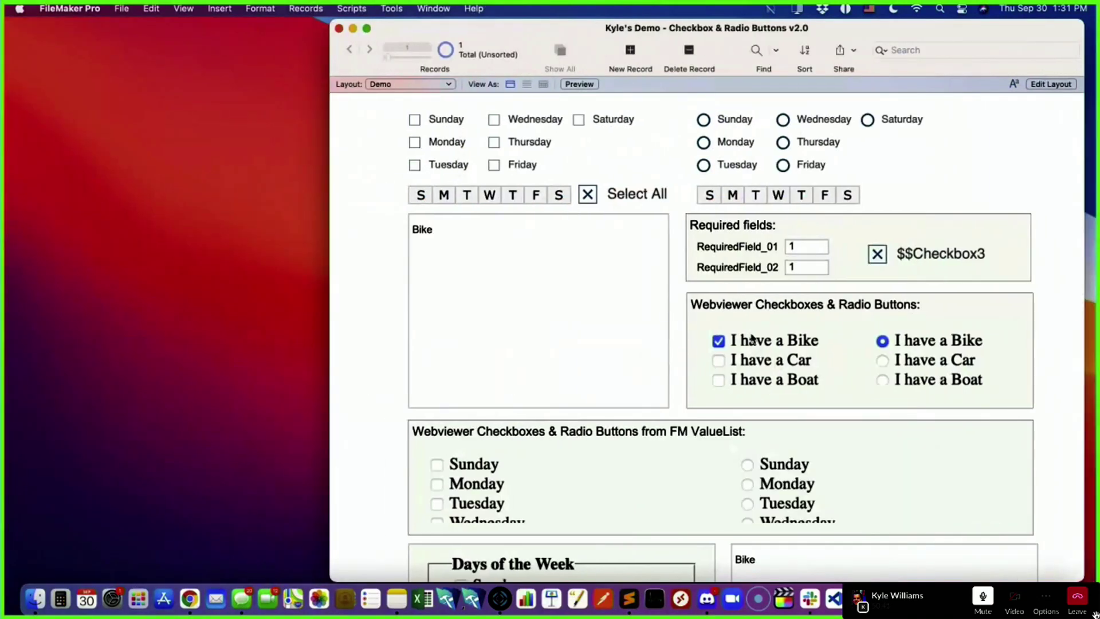
# - Toggle the Bike, Car and Boat webviewer checkboxes in various combinations, ending with only Car and Boat checked
pyautogui.click(742, 364)
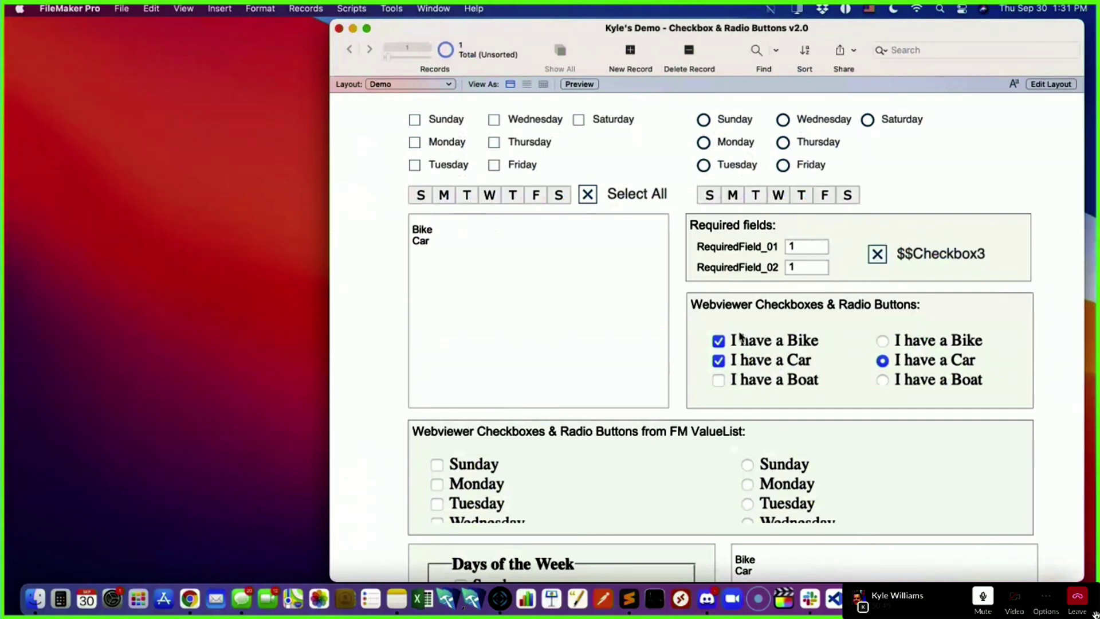
pyautogui.click(755, 381)
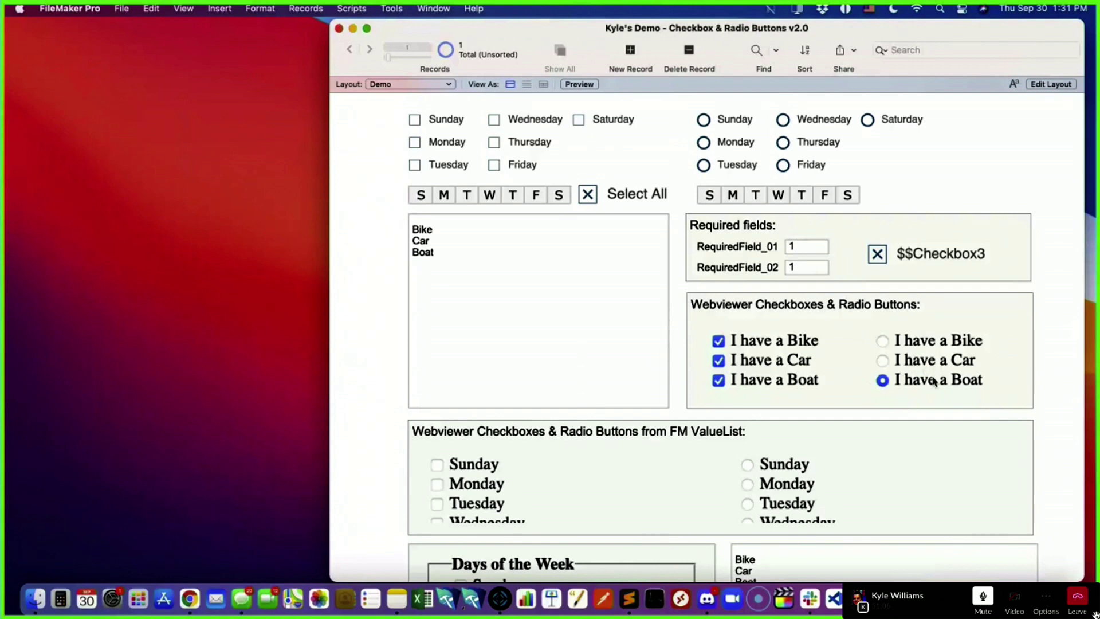
pyautogui.click(762, 360)
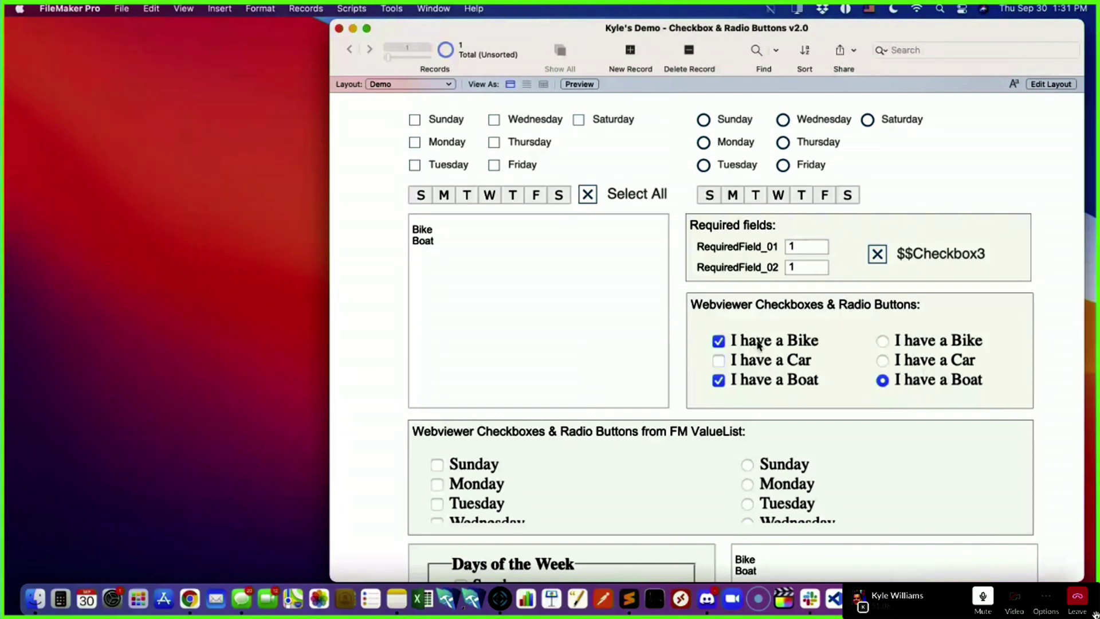
pyautogui.click(758, 341)
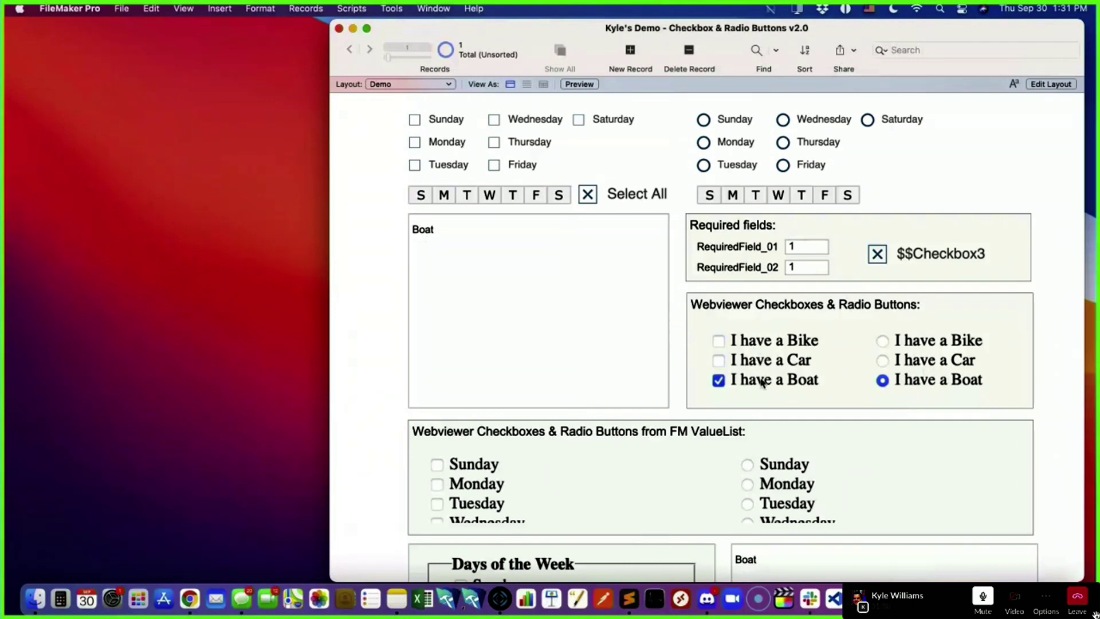
pyautogui.click(762, 381)
pyautogui.click(756, 361)
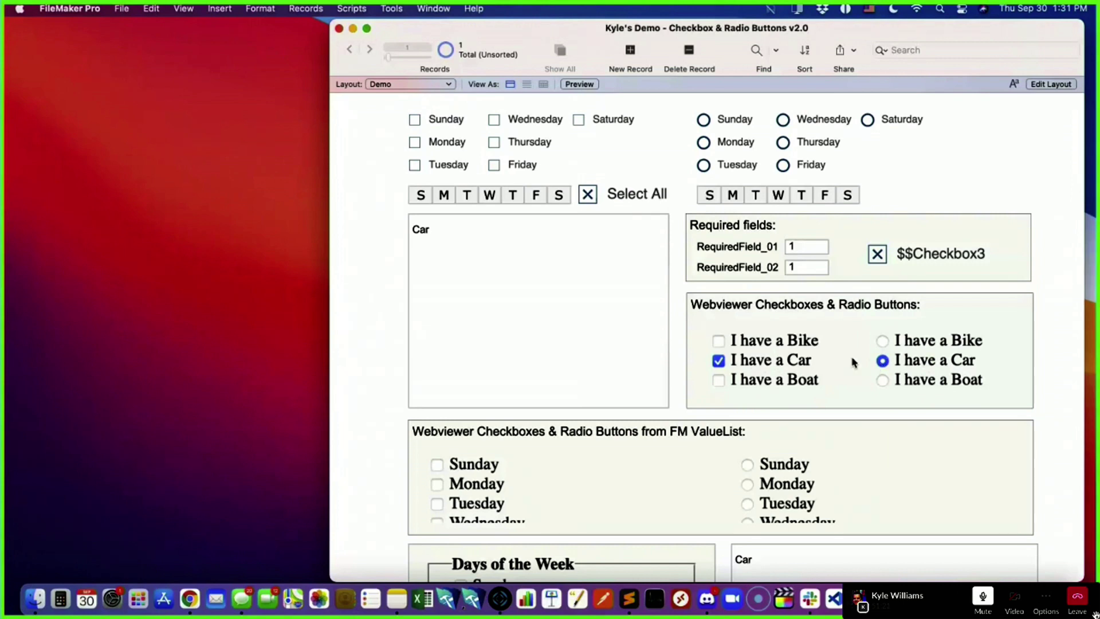
pyautogui.click(719, 380)
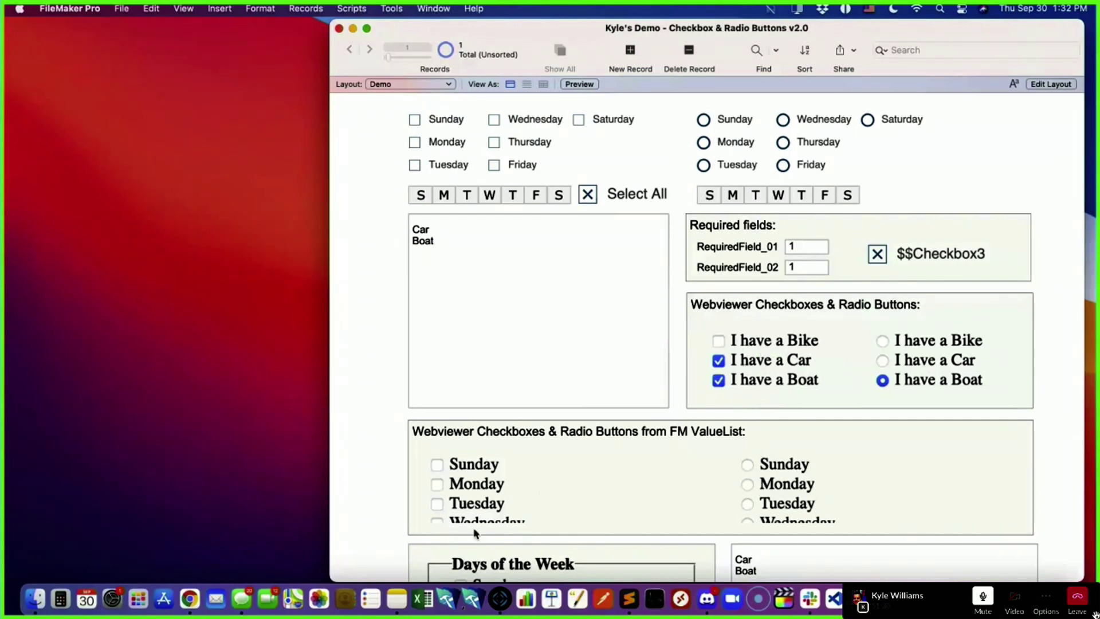
# - Choose Sunday in the radio buttons of the webviewer section built from the FM ValueList
pyautogui.click(762, 467)
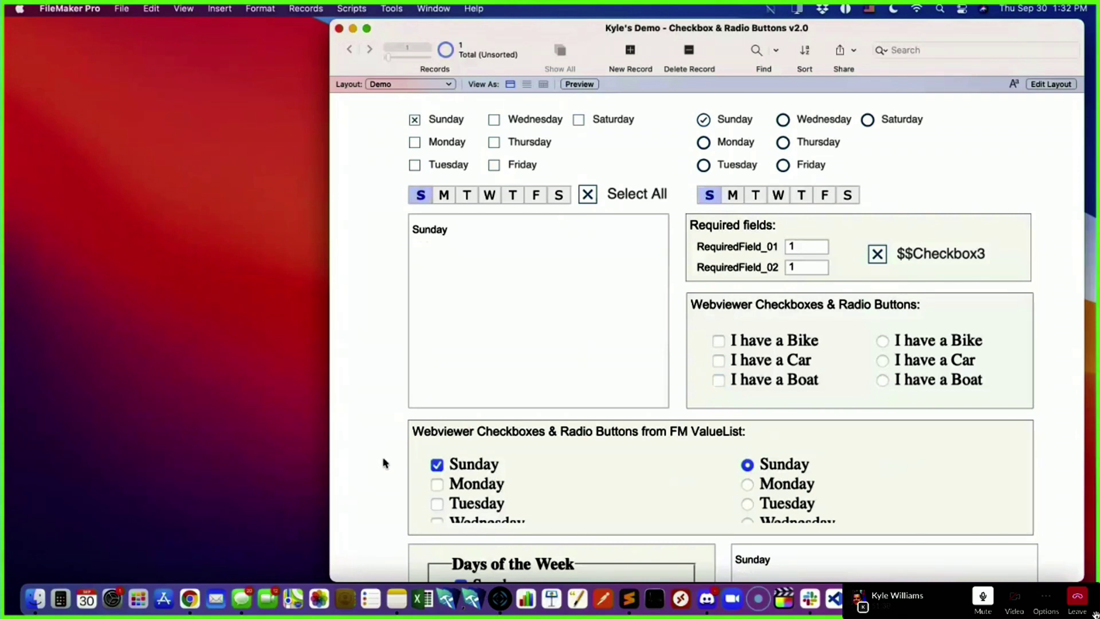
pyautogui.scroll(-5, 383, 463)
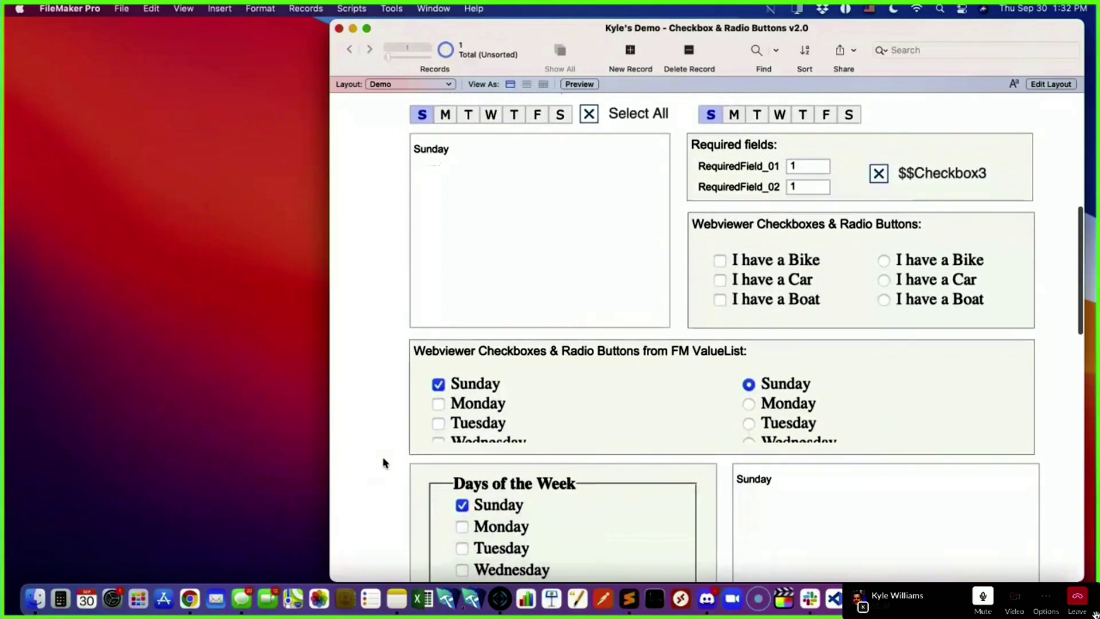
# - Check Monday and Tuesday in the webviewer checkboxes built from the FM ValueList, and uncheck both again, leaving Sunday
pyautogui.scroll(-5, 383, 463)
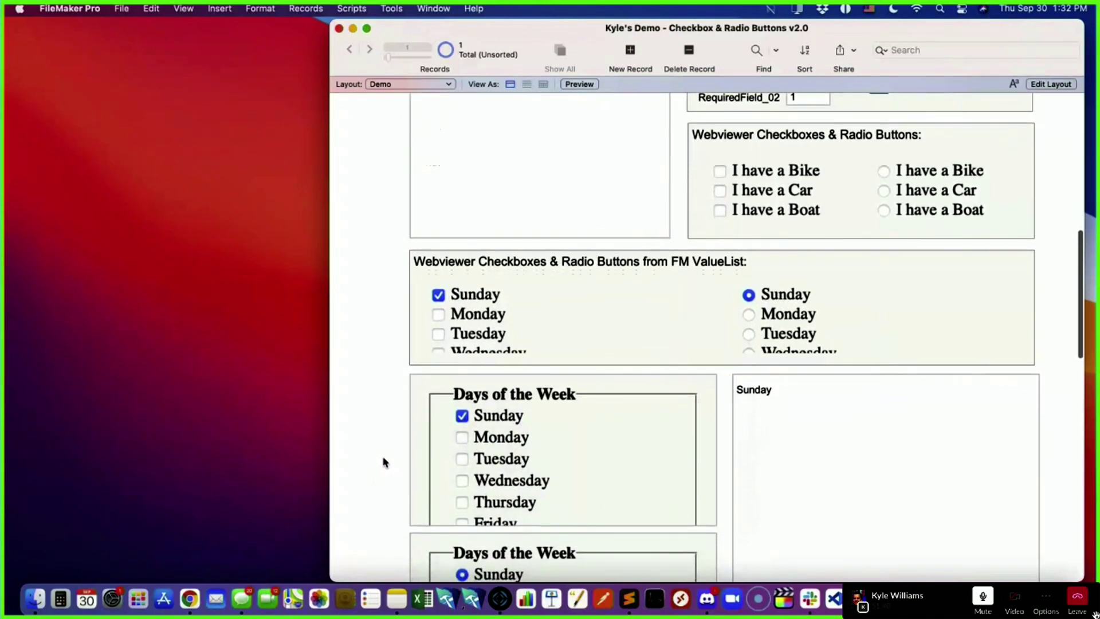
pyautogui.scroll(-8, 383, 463)
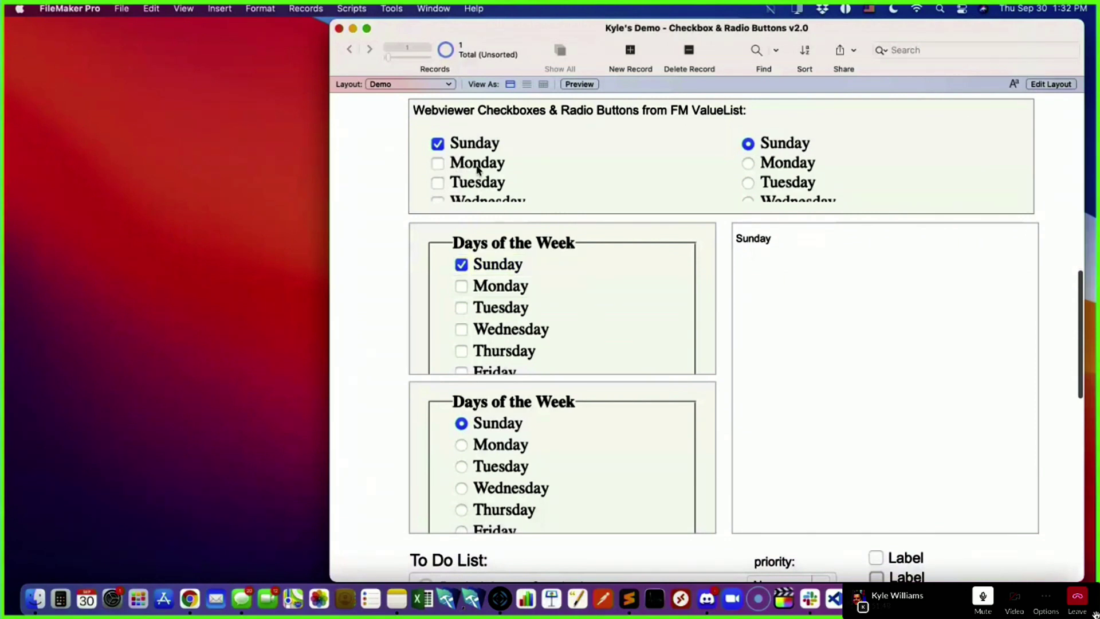
pyautogui.scroll(-4, 489, 170)
pyautogui.scroll(4, 489, 170)
pyautogui.scroll(-4, 489, 171)
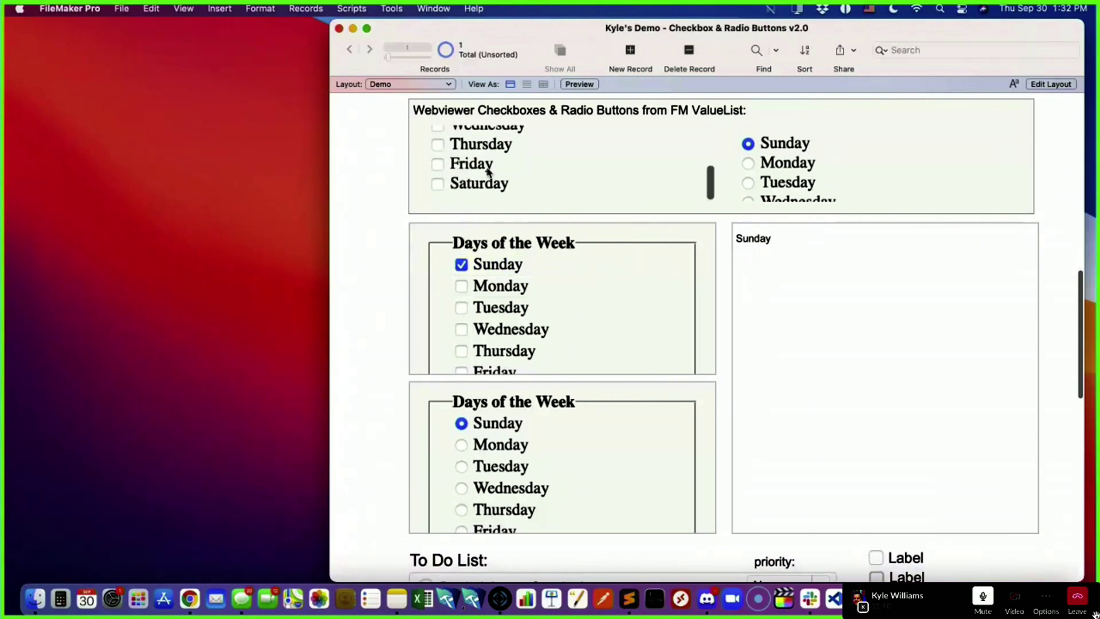
pyautogui.scroll(4, 487, 172)
pyautogui.click(455, 164)
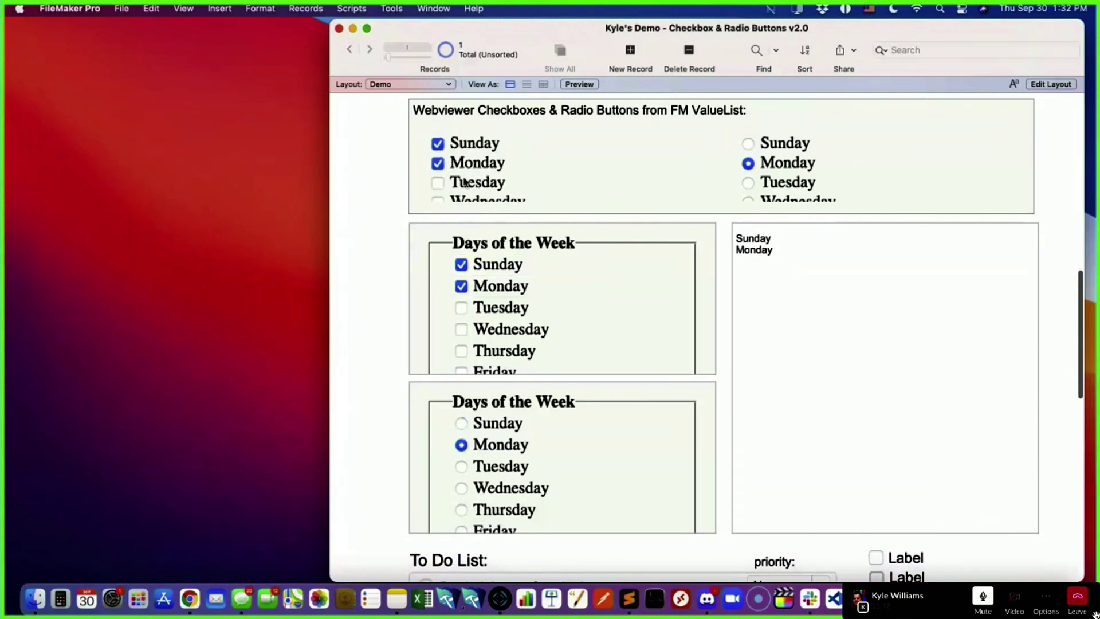
pyautogui.click(465, 183)
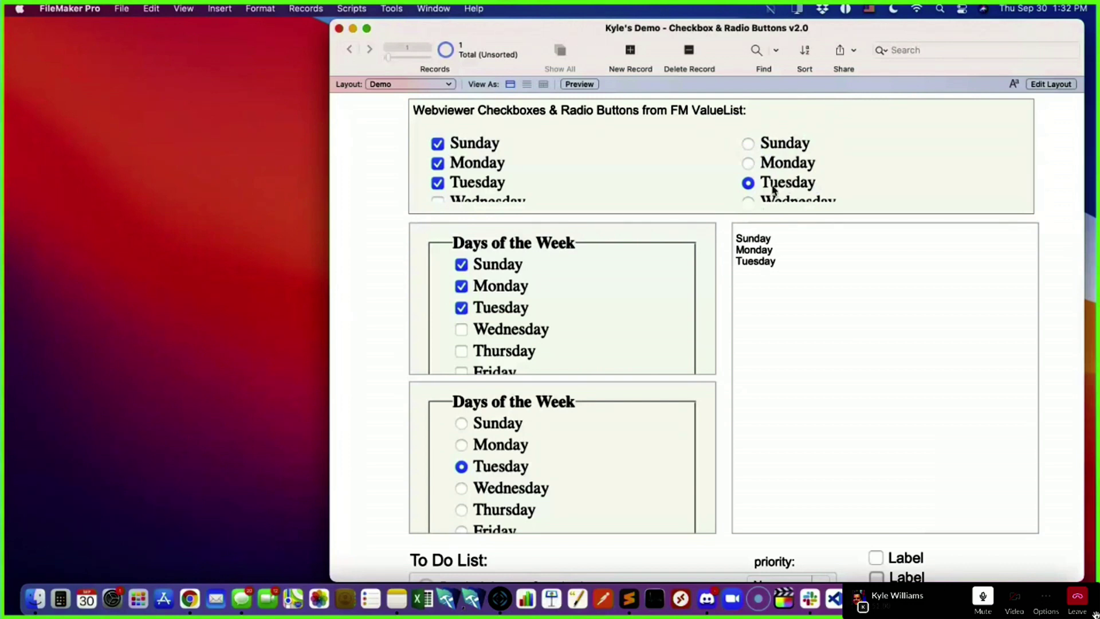
pyautogui.click(480, 183)
pyautogui.click(477, 165)
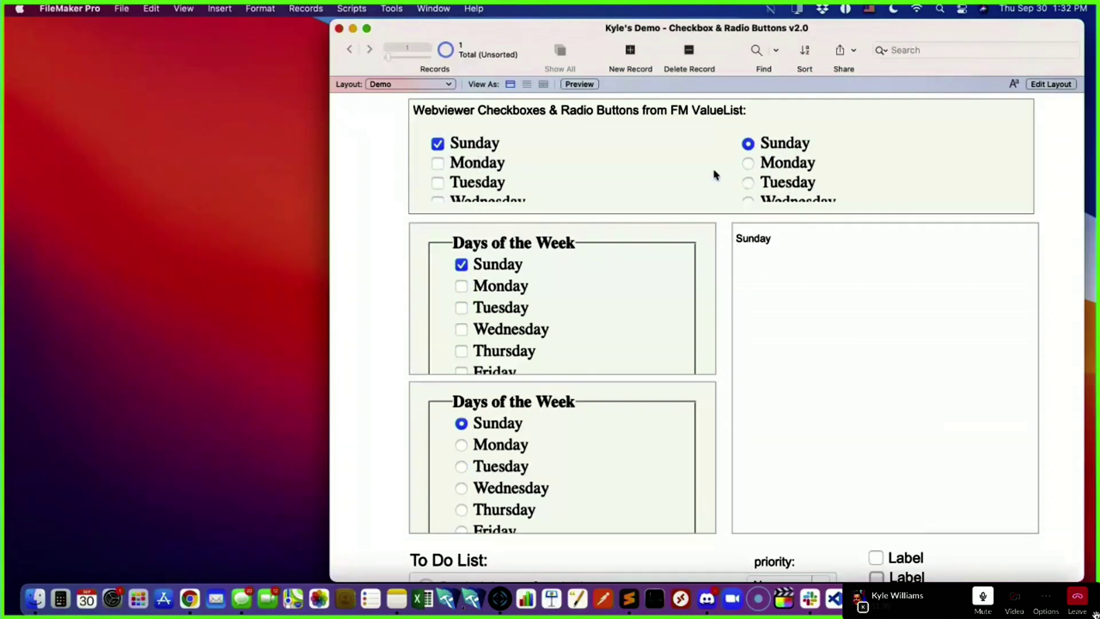
# - Choose Tuesday, Monday, Sunday and finally Tuesday again in the webviewer radio buttons built from the FM ValueList
pyautogui.click(795, 187)
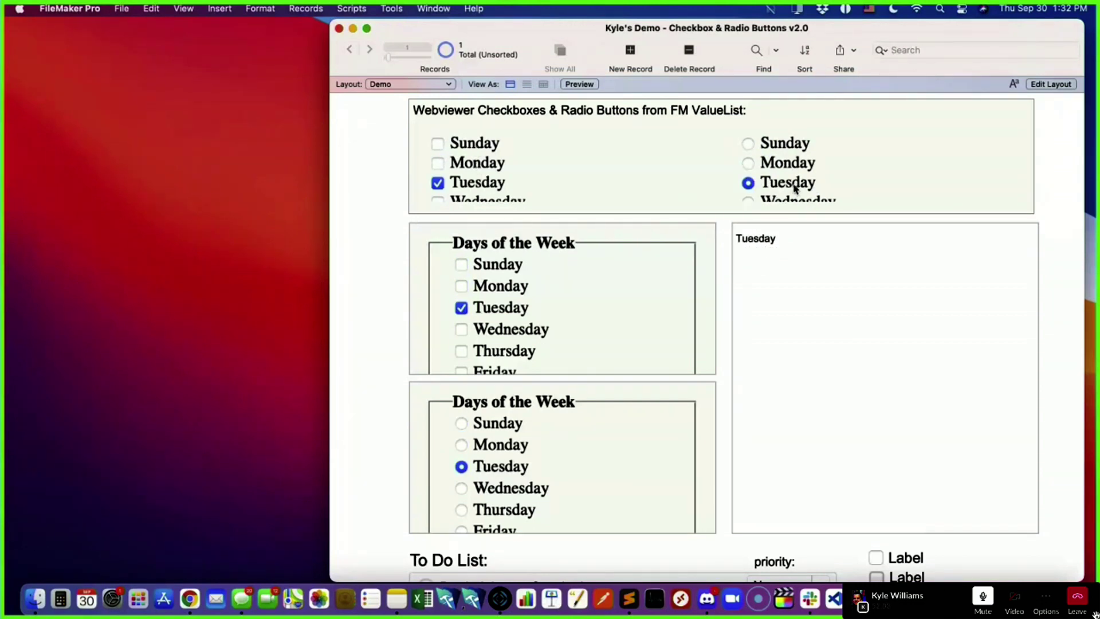
pyautogui.click(770, 163)
pyautogui.click(784, 146)
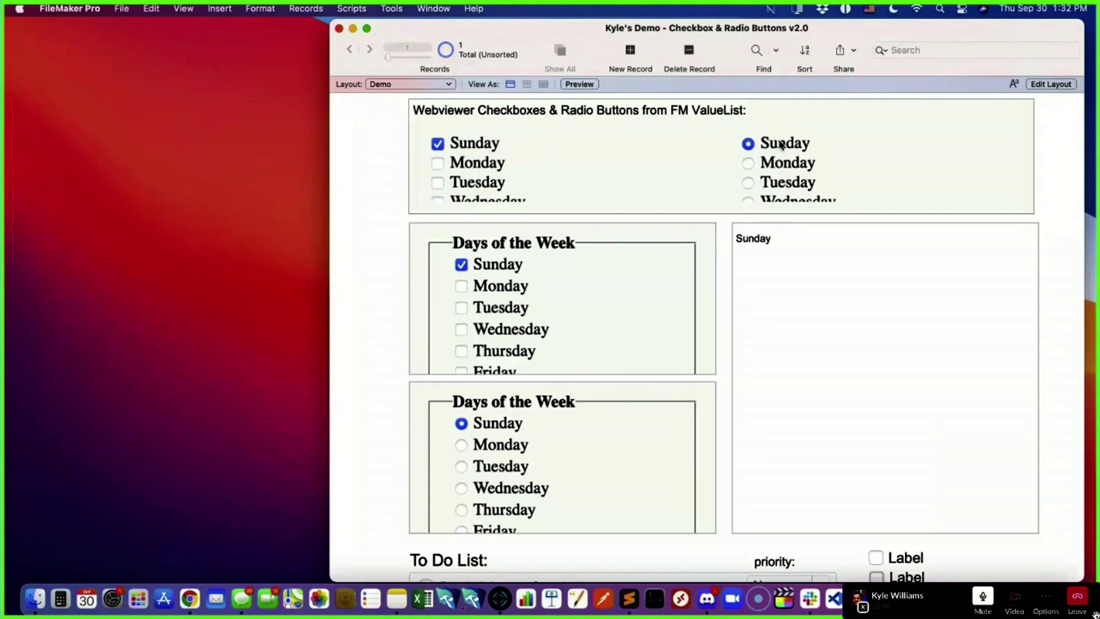
pyautogui.click(781, 189)
pyautogui.moveTo(782, 250); pyautogui.dragTo(728, 238)
# - Check Monday and Sunday in the FM ValueList webviewer checkboxes, and uncheck Tuesday and Monday, leaving only Sunday
pyautogui.click(481, 163)
pyautogui.click(477, 145)
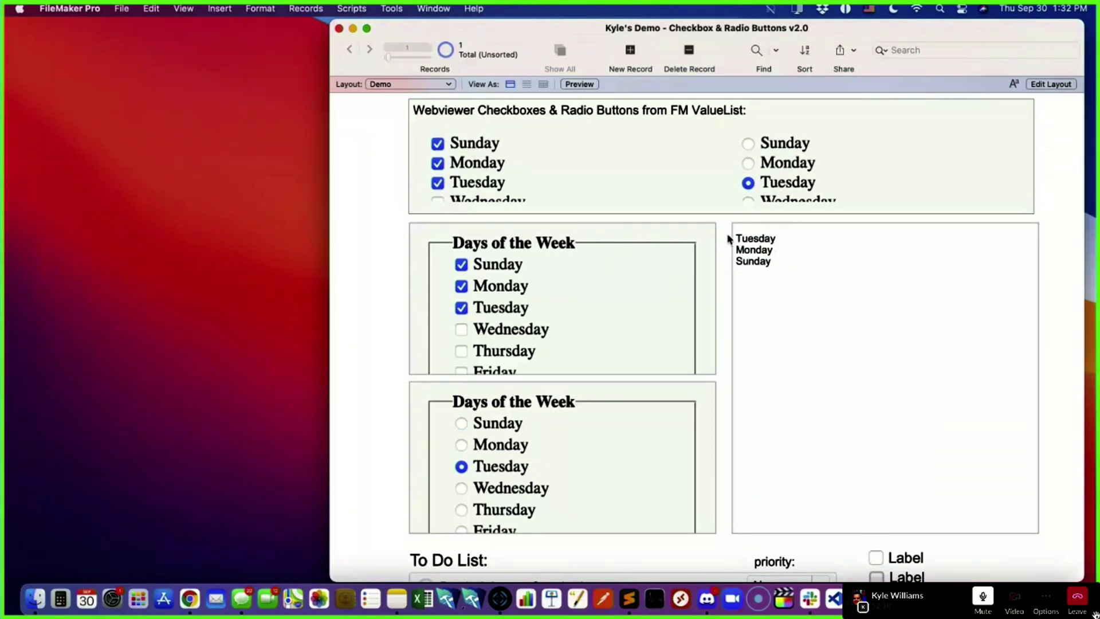
pyautogui.click(473, 181)
pyautogui.click(473, 163)
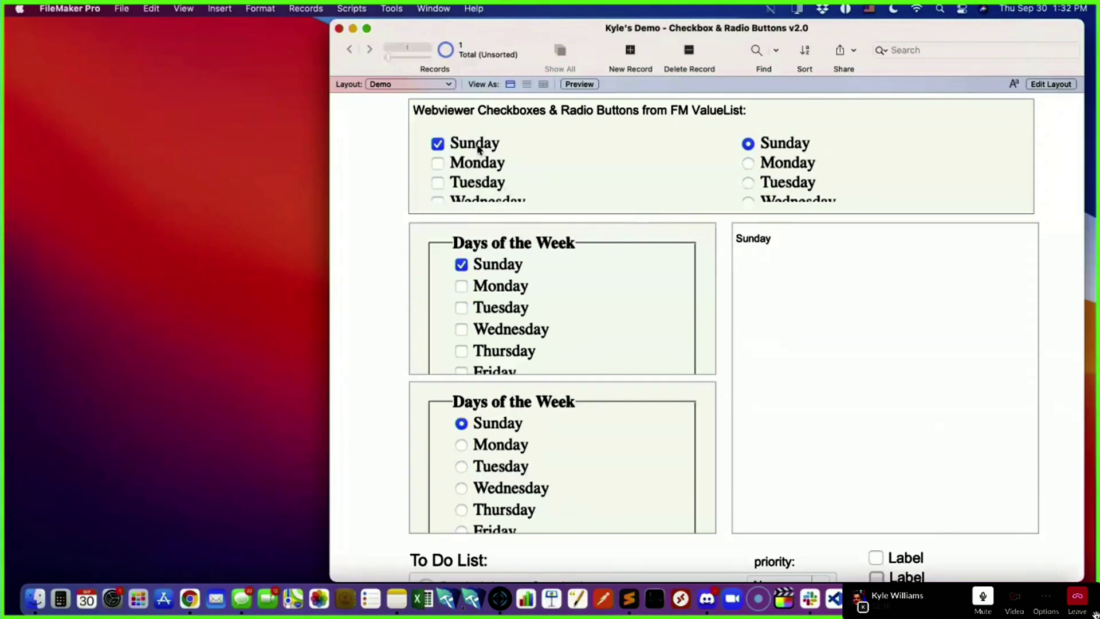
# - Uncheck Sunday in the FM ValueList webviewer checkboxes, check Monday, Tuesday and Wednesday, and add Sunday back last
pyautogui.click(480, 148)
pyautogui.click(471, 162)
pyautogui.click(473, 182)
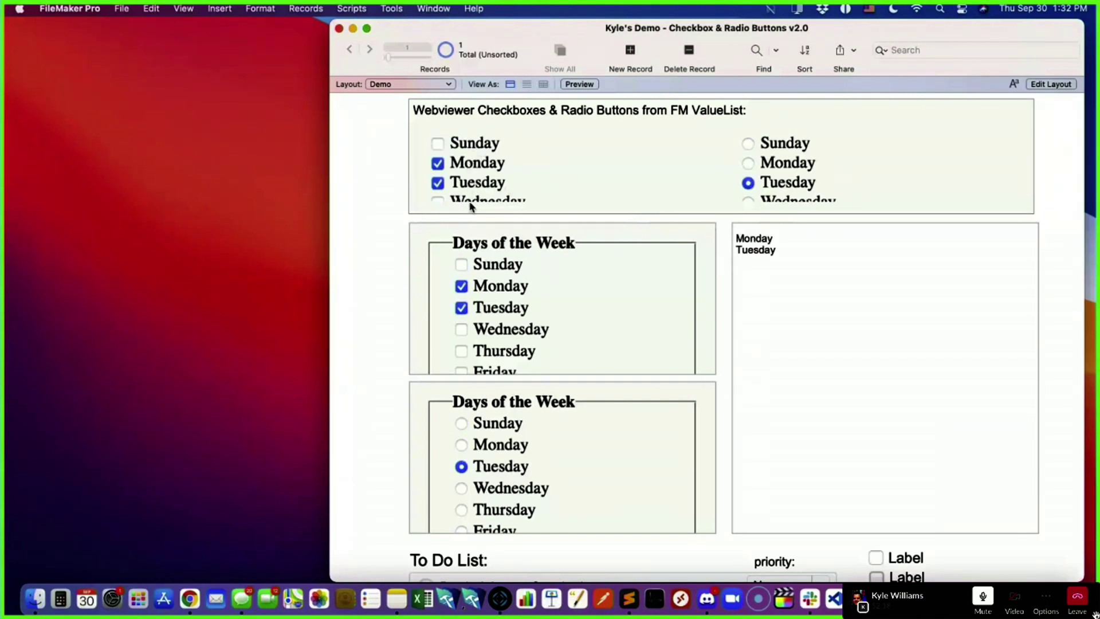
pyautogui.click(473, 199)
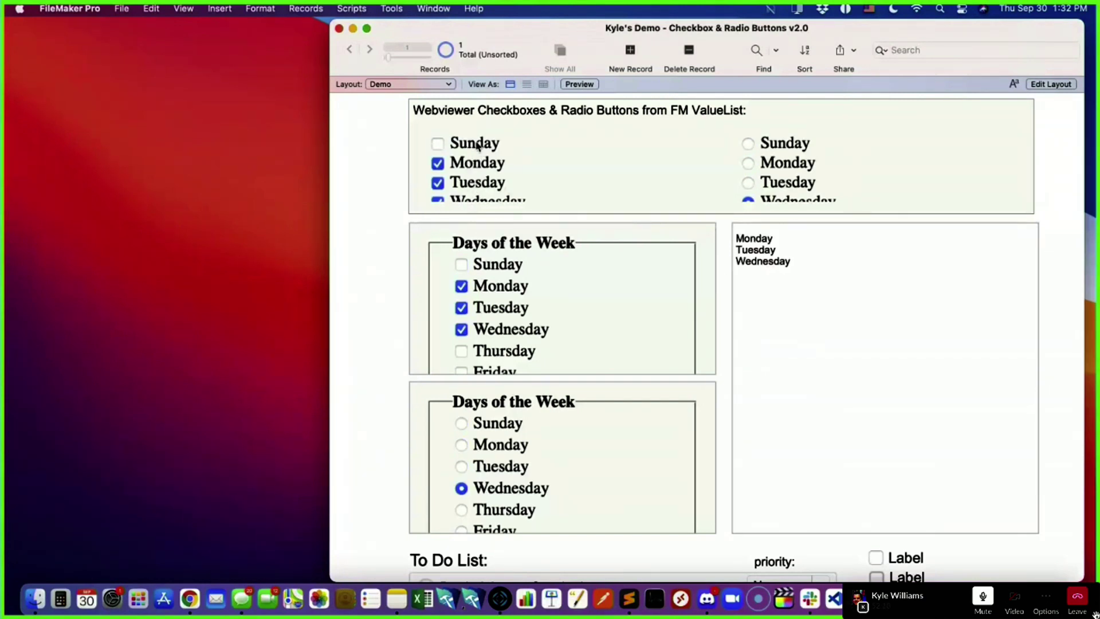
pyautogui.click(478, 147)
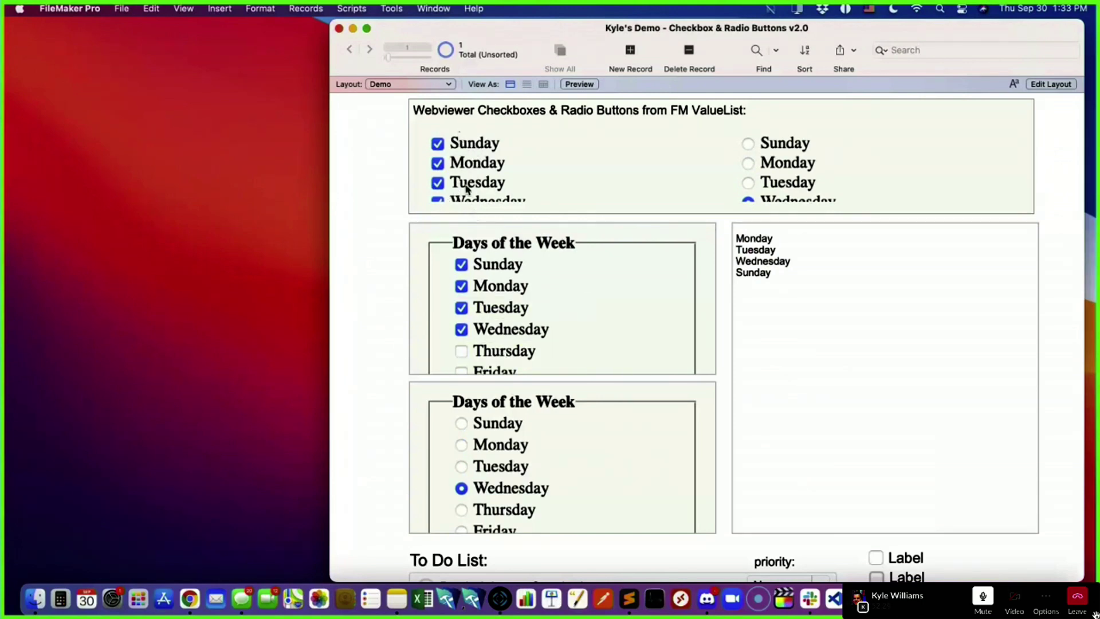
# - Examine how the FM ValueList checkboxes and the Days of the Week checkboxes scroll inside their webviewers
pyautogui.scroll(-1, 466, 184)
pyautogui.scroll(4, 478, 118)
pyautogui.scroll(4, 475, 120)
pyautogui.scroll(-7, 507, 290)
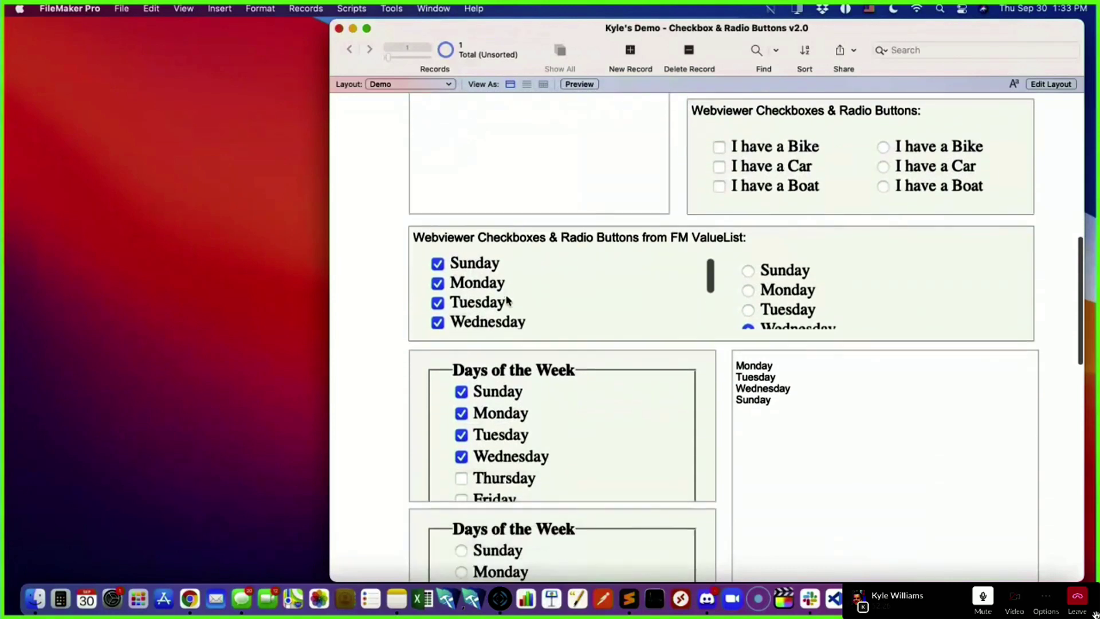
pyautogui.scroll(-2, 508, 289)
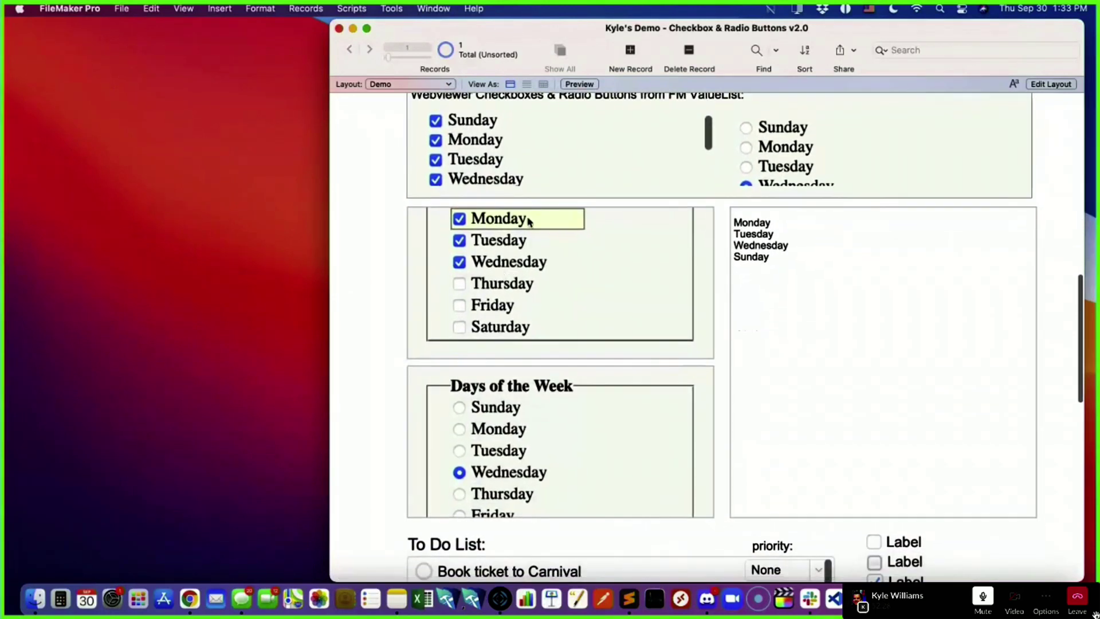
pyautogui.scroll(-3, 550, 169)
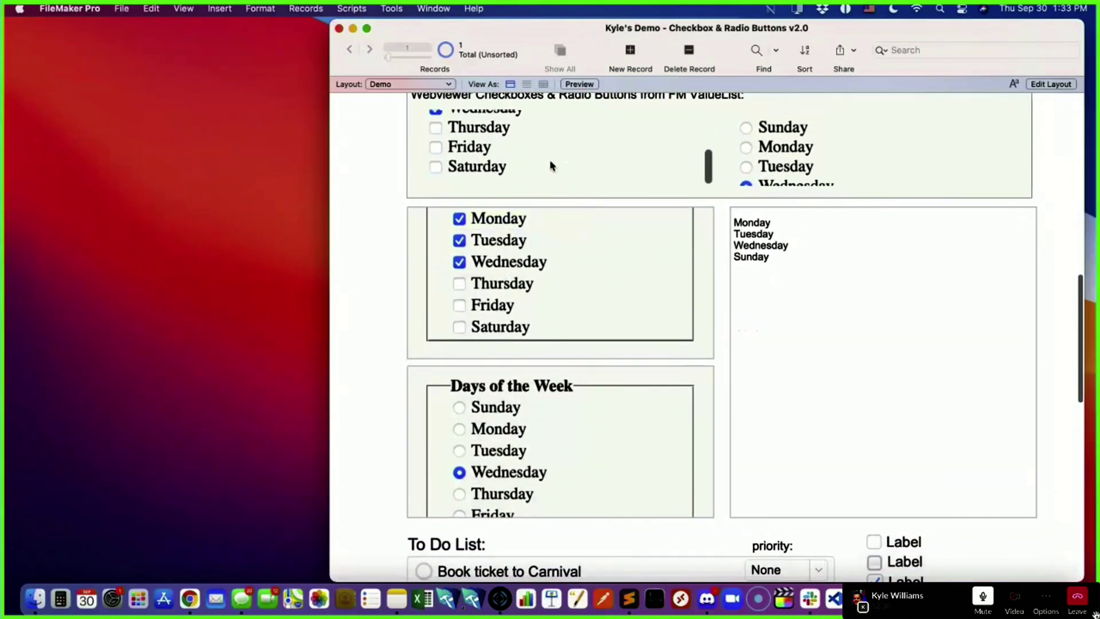
pyautogui.scroll(1, 362, 220)
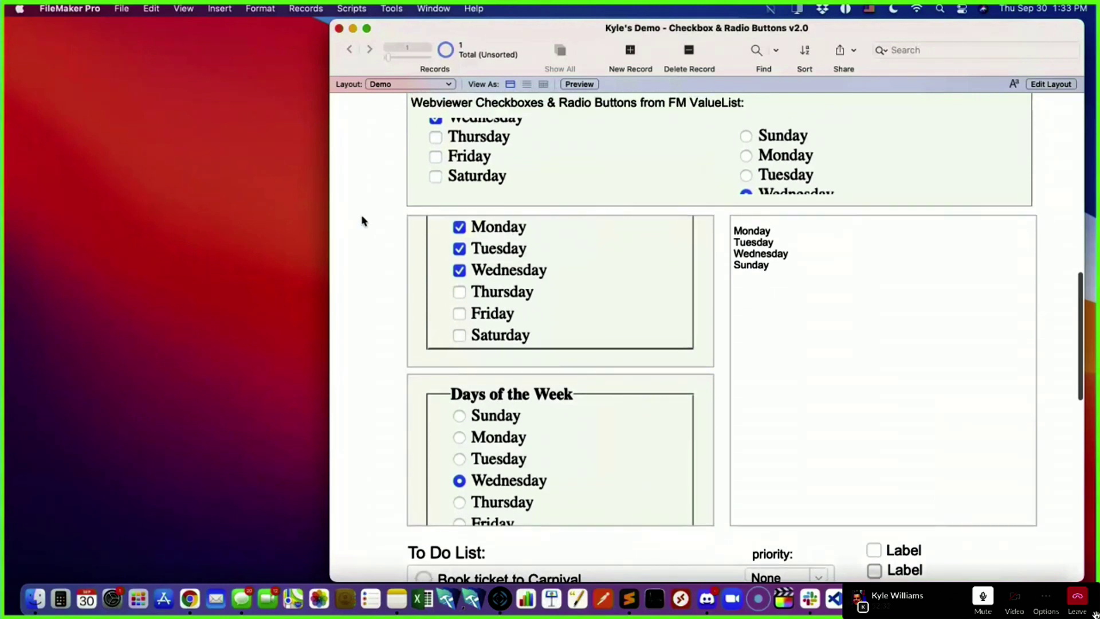
pyautogui.scroll(2, 469, 166)
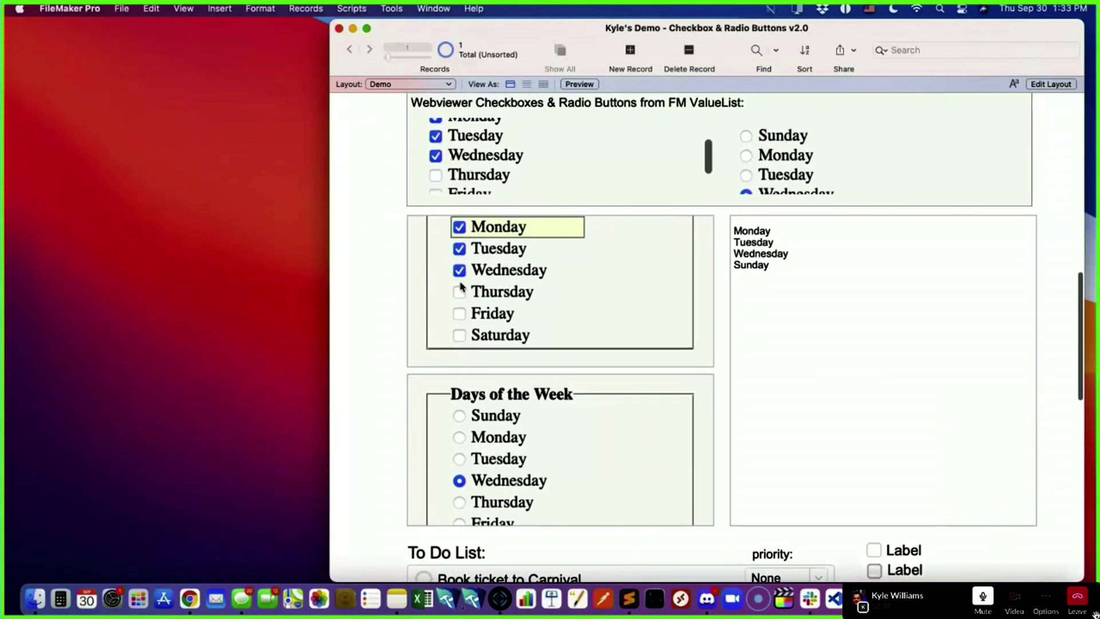
# - Check Thursday in the Days of the Week webviewer checkboxes, and uncheck Thursday, Wednesday and Tuesday, leaving Sunday and Monday
pyautogui.scroll(-1, 380, 320)
pyautogui.scroll(5, 401, 327)
pyautogui.click(482, 343)
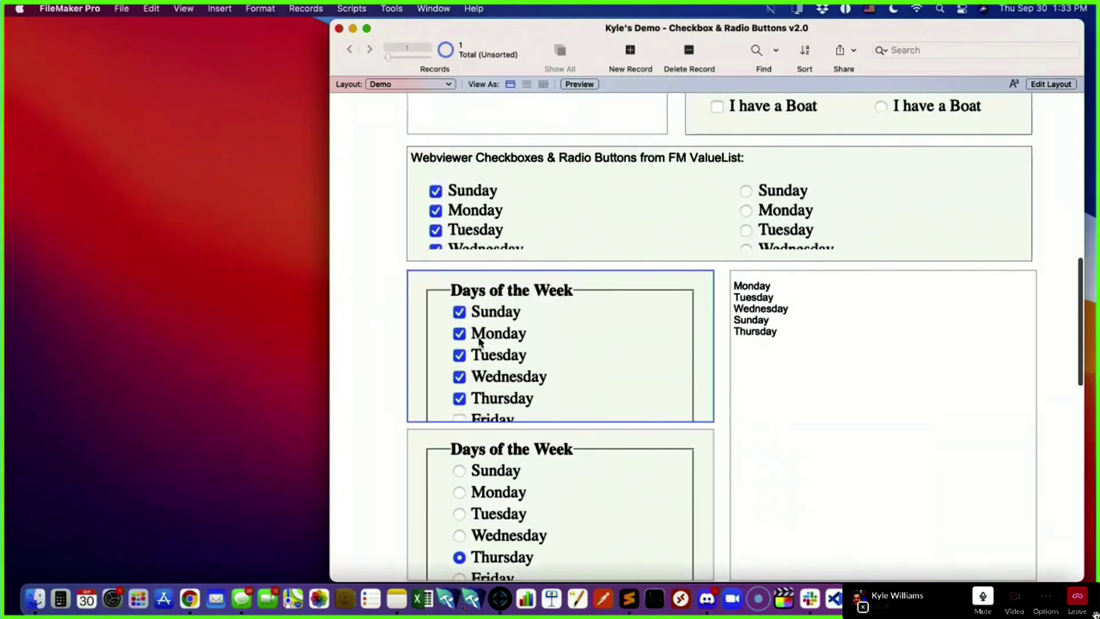
pyautogui.click(479, 398)
pyautogui.click(494, 378)
pyautogui.click(484, 356)
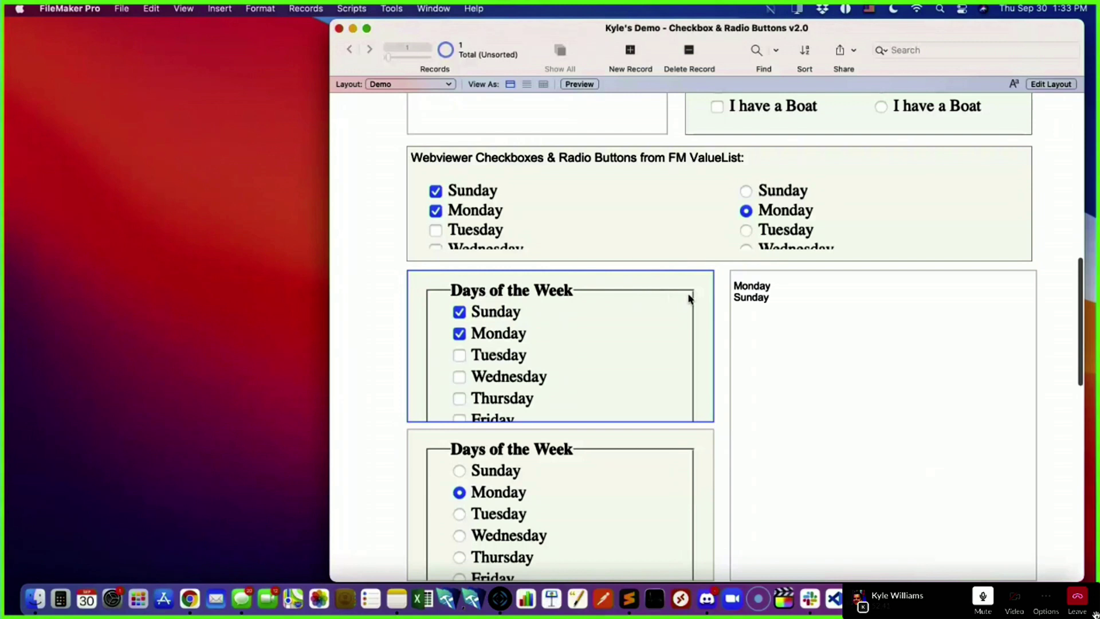
# - Widen the demo window until the Days of the Week options flow into three columns, and narrow it back to one column
pyautogui.moveTo(458, 291); pyautogui.dragTo(571, 294)
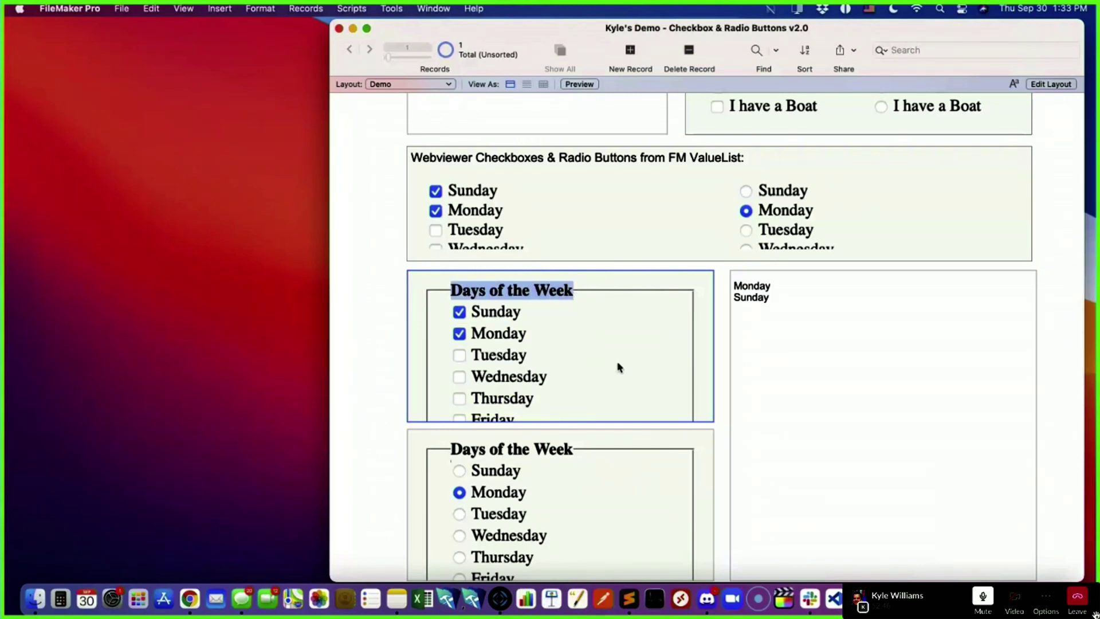
pyautogui.moveTo(330, 276); pyautogui.dragTo(25, 275)
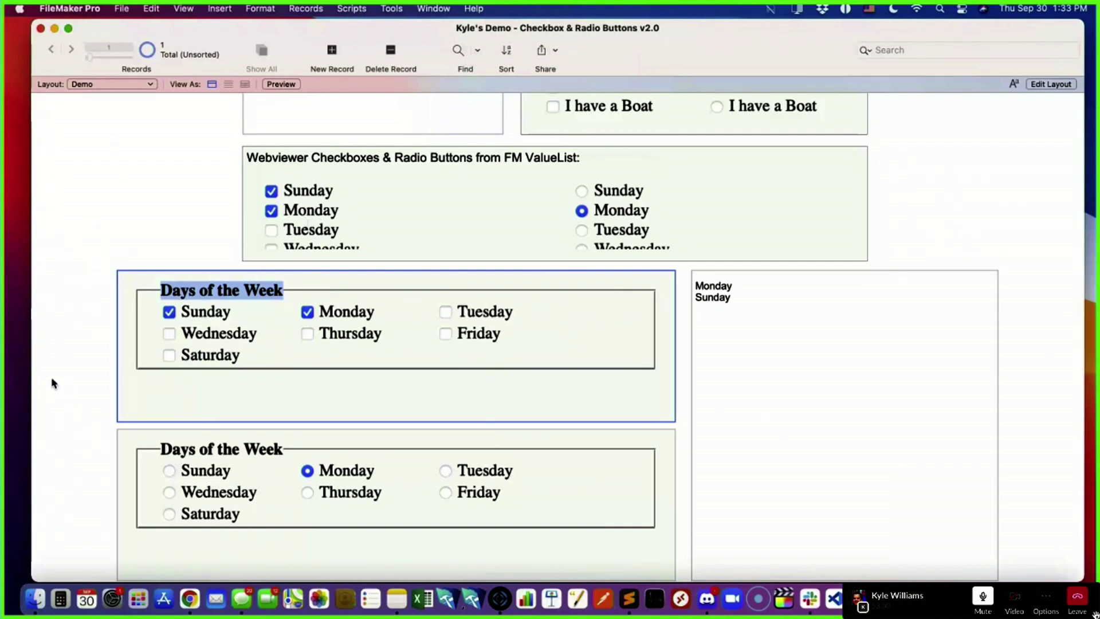
pyautogui.click(29, 377)
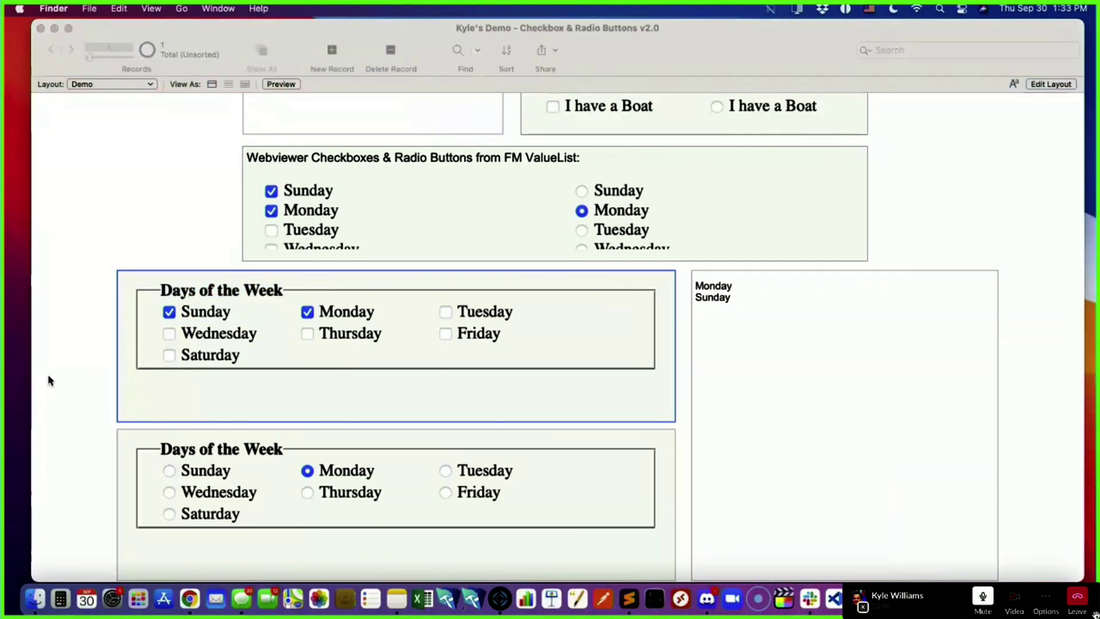
pyautogui.click(36, 380)
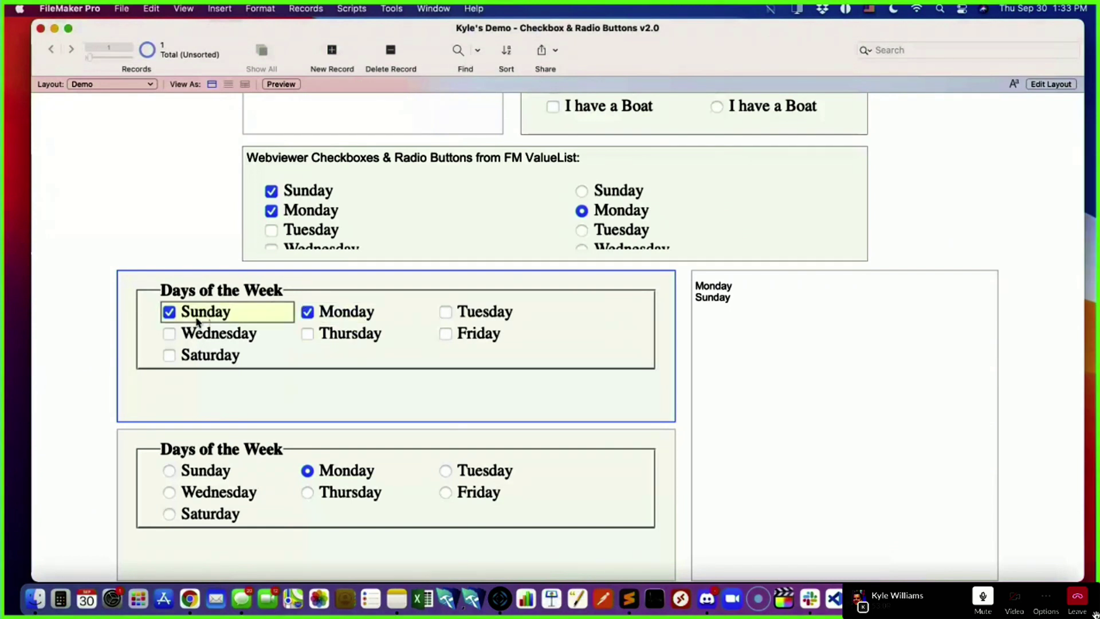
pyautogui.moveTo(32, 323); pyautogui.dragTo(285, 332)
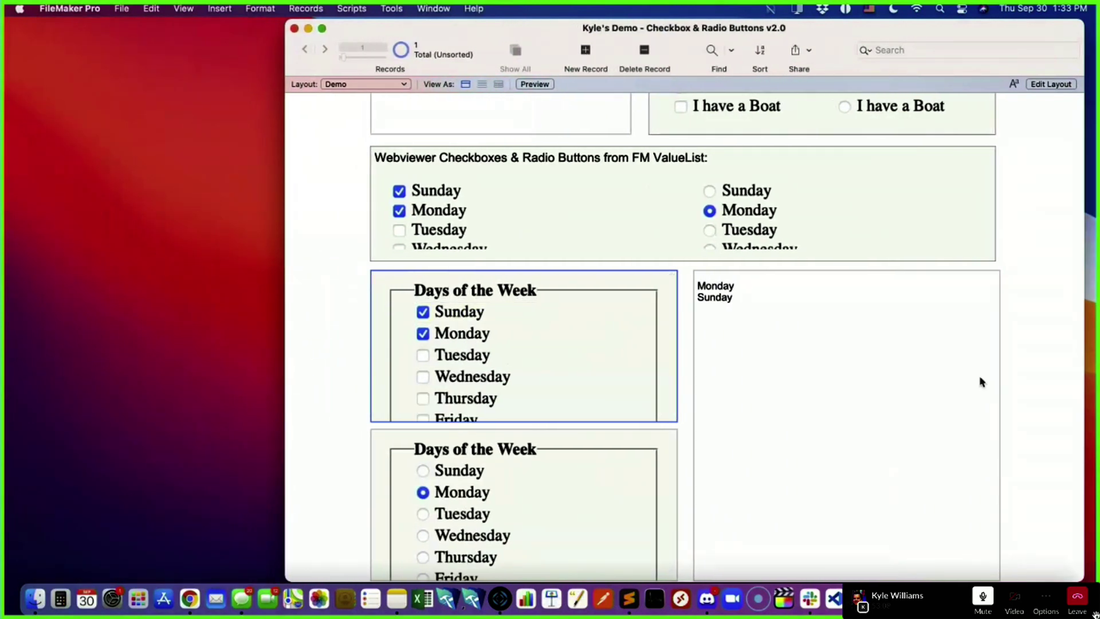
# - Look through the single-column Days of the Week checkboxes, and widen the window again to arrange the options in three columns
pyautogui.scroll(-2, 518, 358)
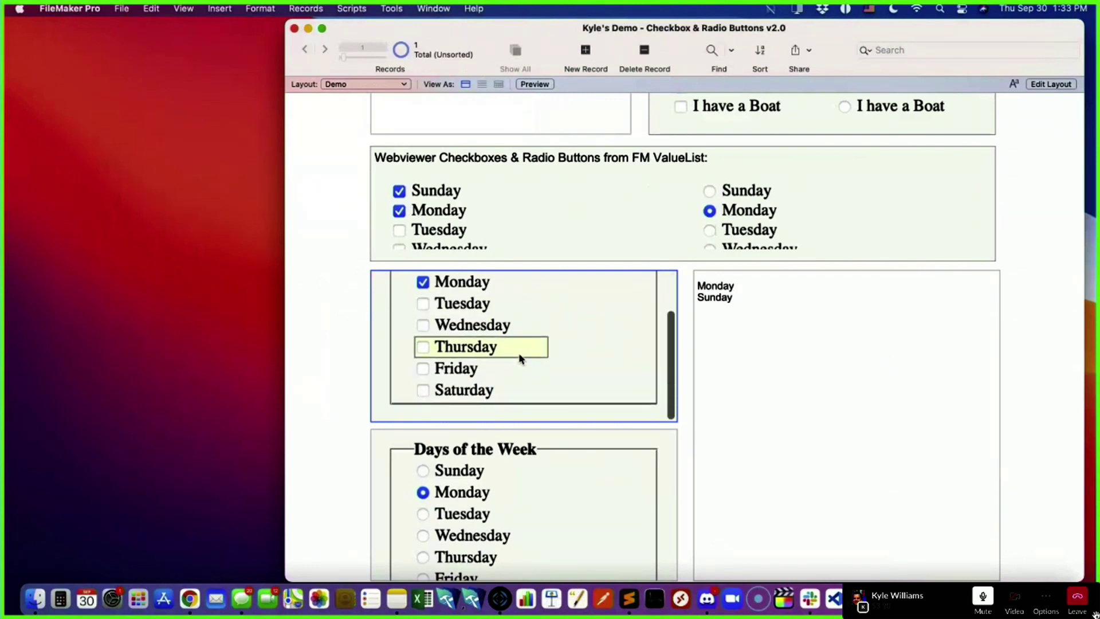
pyautogui.scroll(2, 526, 356)
pyautogui.scroll(1, 526, 356)
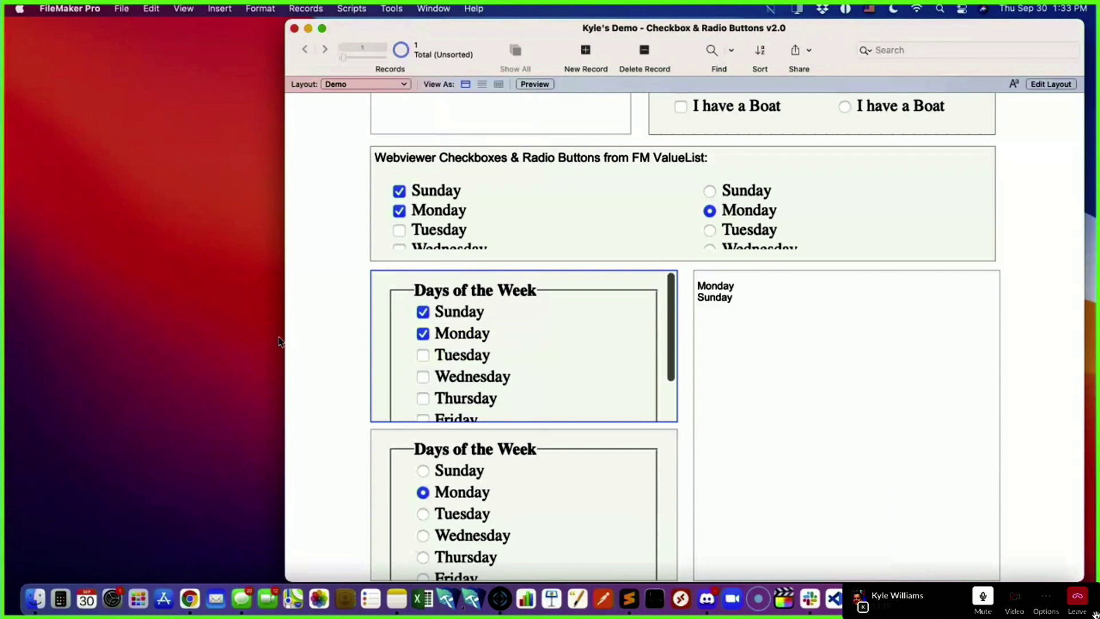
pyautogui.moveTo(284, 338); pyautogui.dragTo(94, 334)
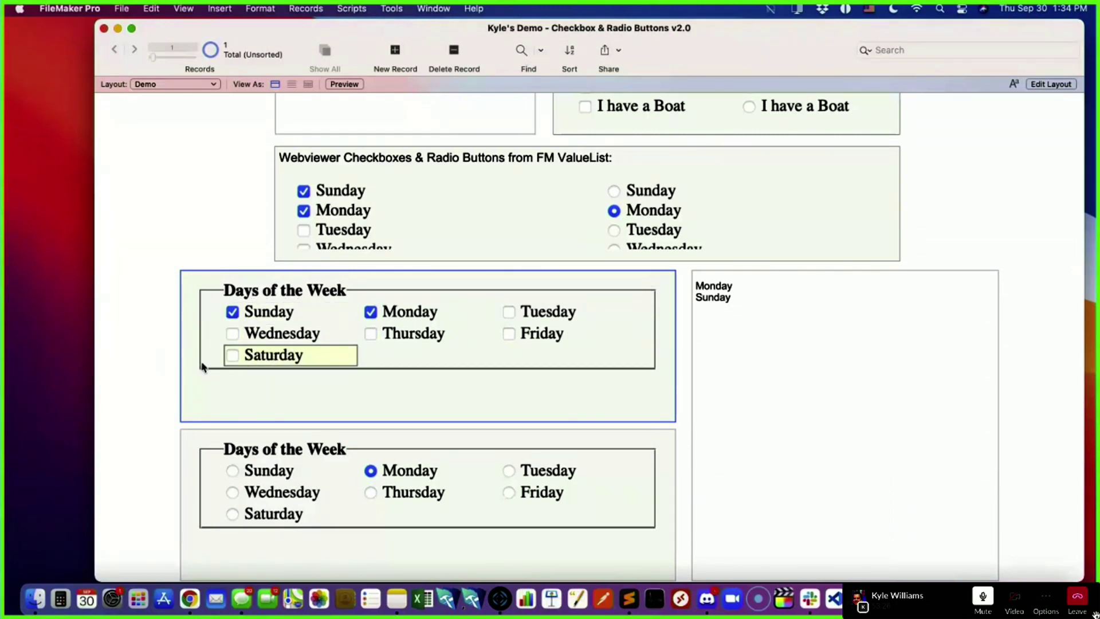
# - In the To Do List, toggle Book ticket to Carnival and Pack Toothpaste as completed, and set both back to not completed
pyautogui.scroll(-4, 137, 383)
pyautogui.scroll(-3, 137, 383)
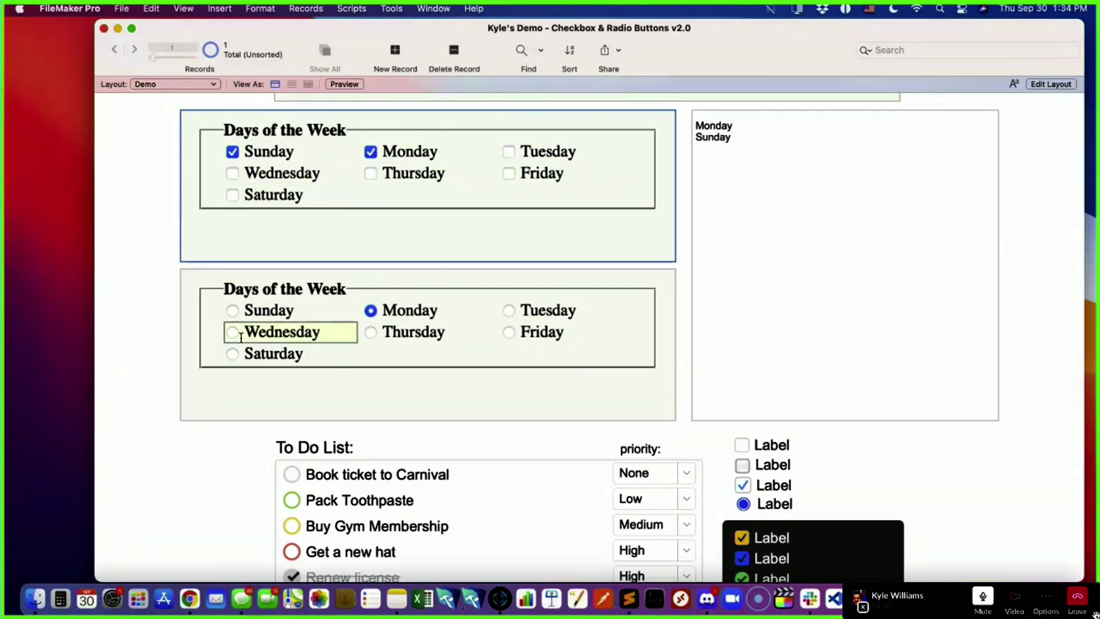
pyautogui.scroll(-3, 123, 437)
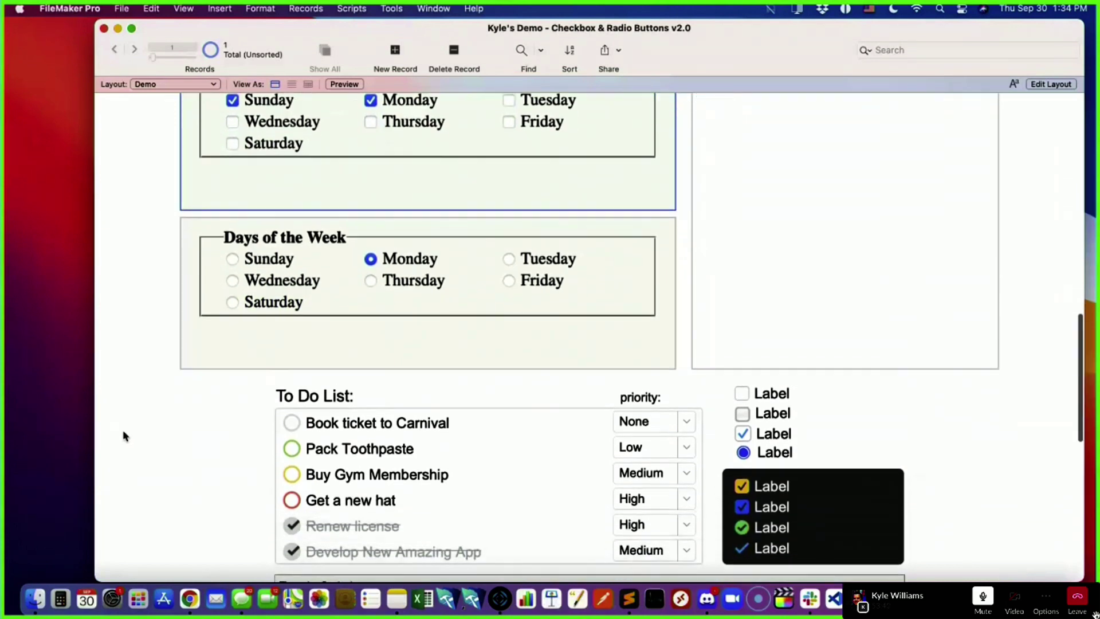
pyautogui.scroll(-4, 113, 481)
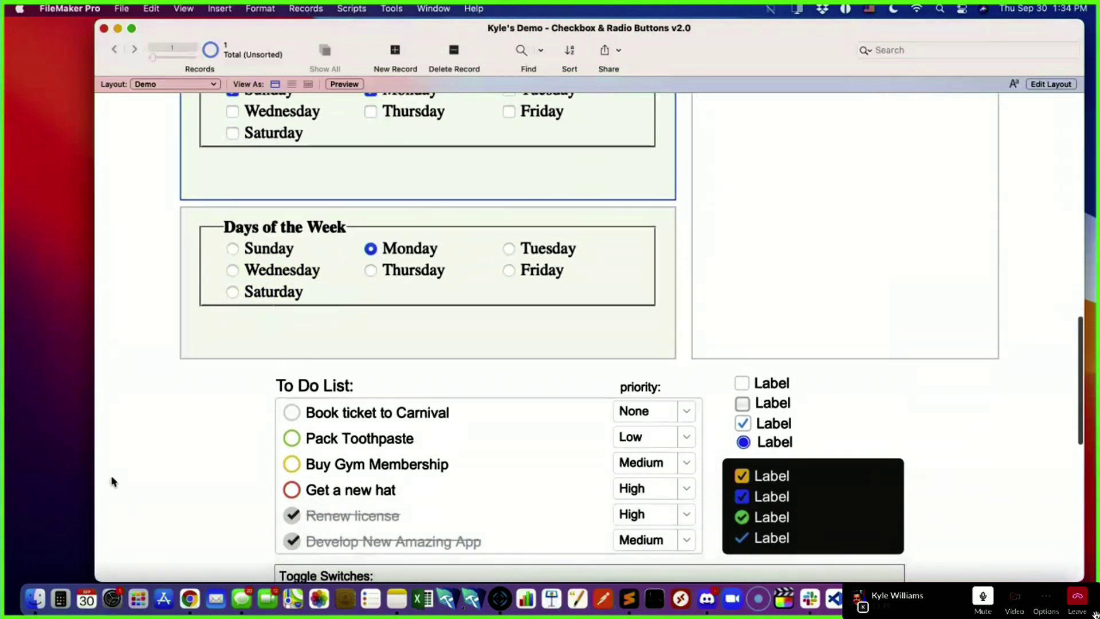
pyautogui.scroll(-6, 113, 482)
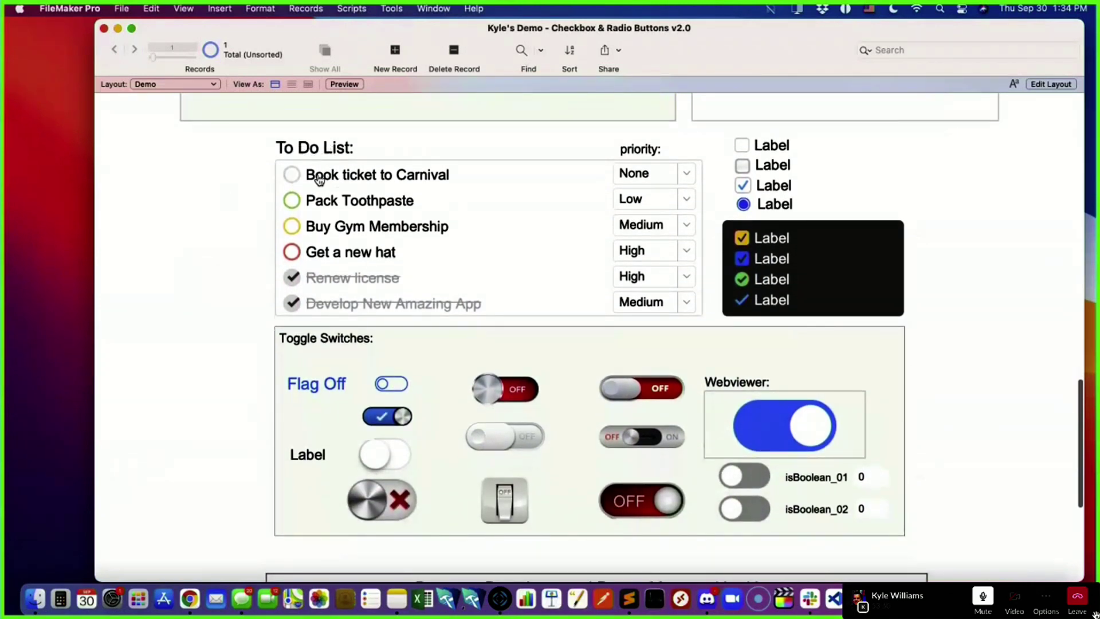
pyautogui.scroll(-1, 307, 176)
pyautogui.click(311, 177)
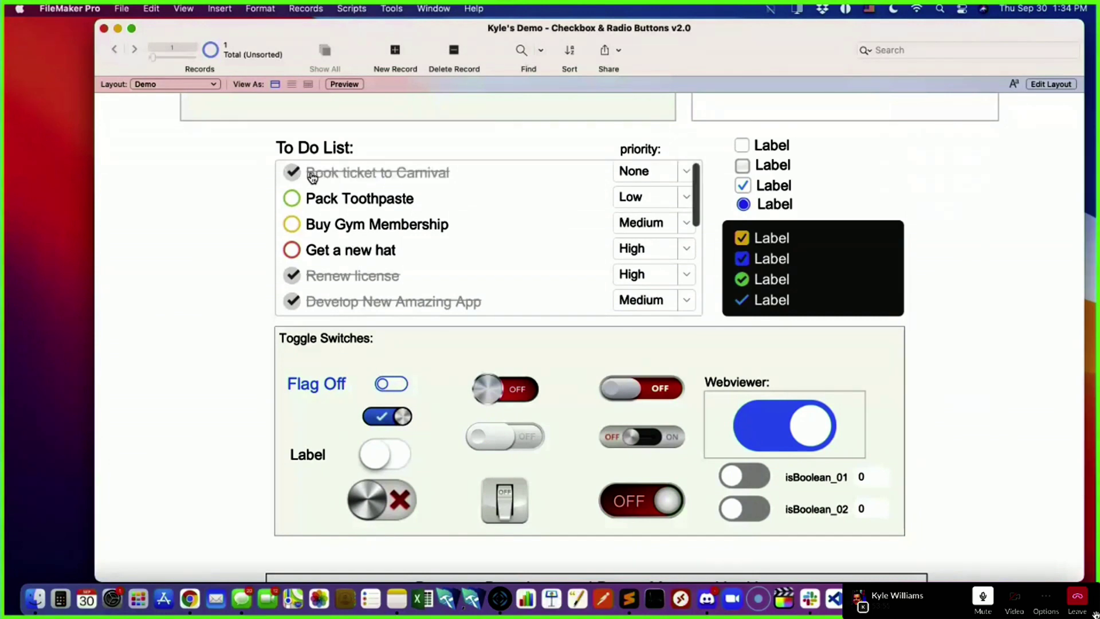
pyautogui.click(315, 177)
pyautogui.click(315, 177)
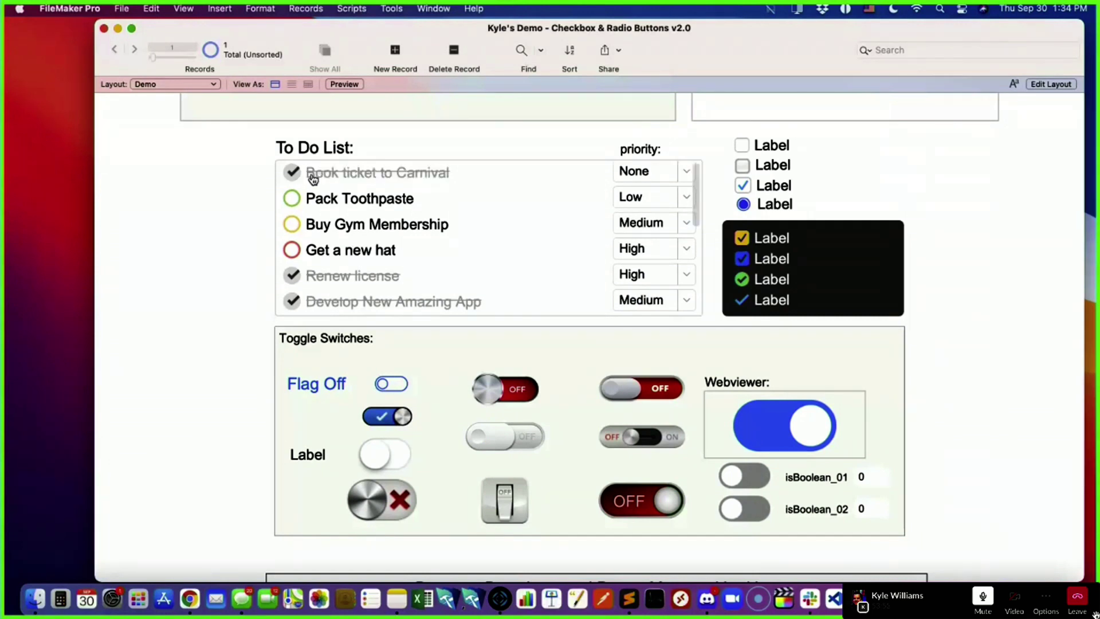
pyautogui.click(322, 206)
pyautogui.click(327, 200)
pyautogui.click(332, 173)
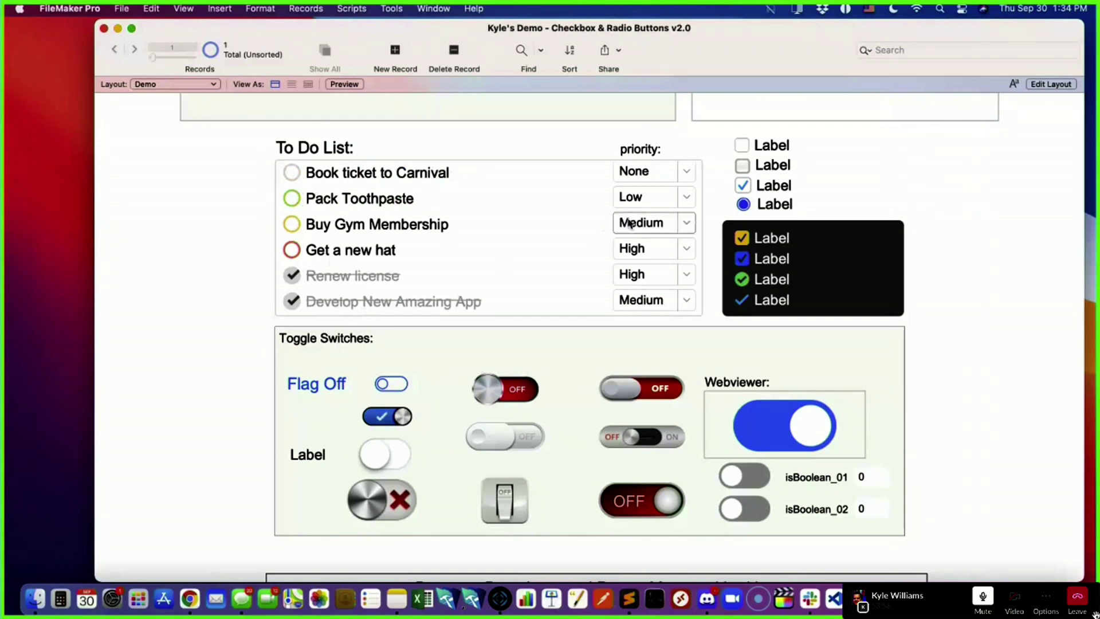
# - In the To Do List, reopen Renew license, set its priority to Low, and mark it completed again
pyautogui.scroll(1, 645, 224)
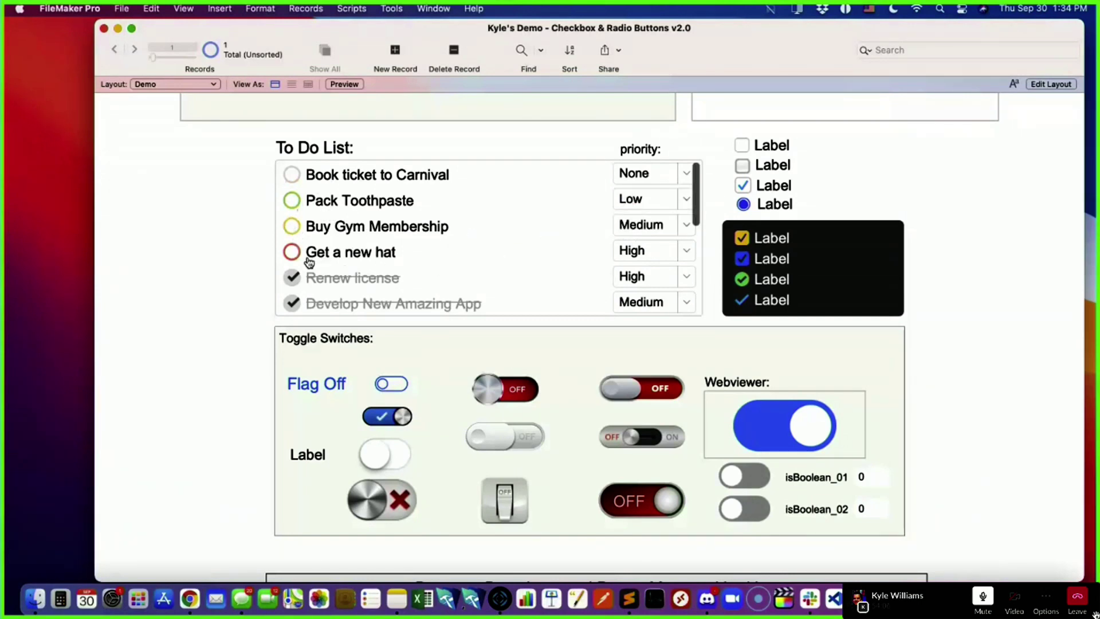
pyautogui.click(370, 281)
pyautogui.click(636, 277)
pyautogui.click(636, 241)
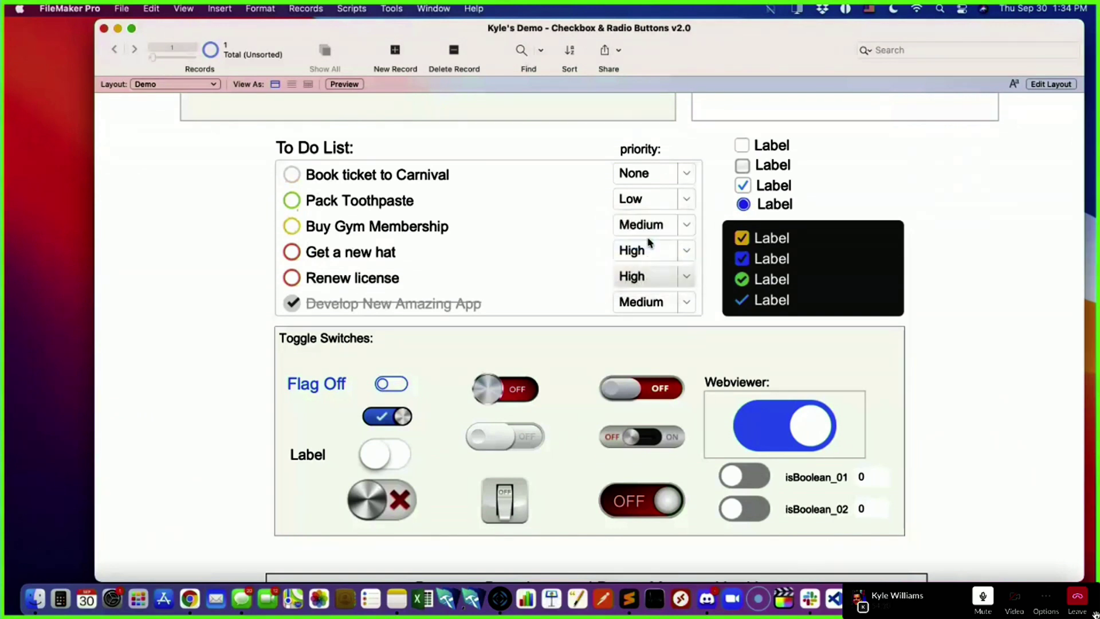
pyautogui.click(355, 279)
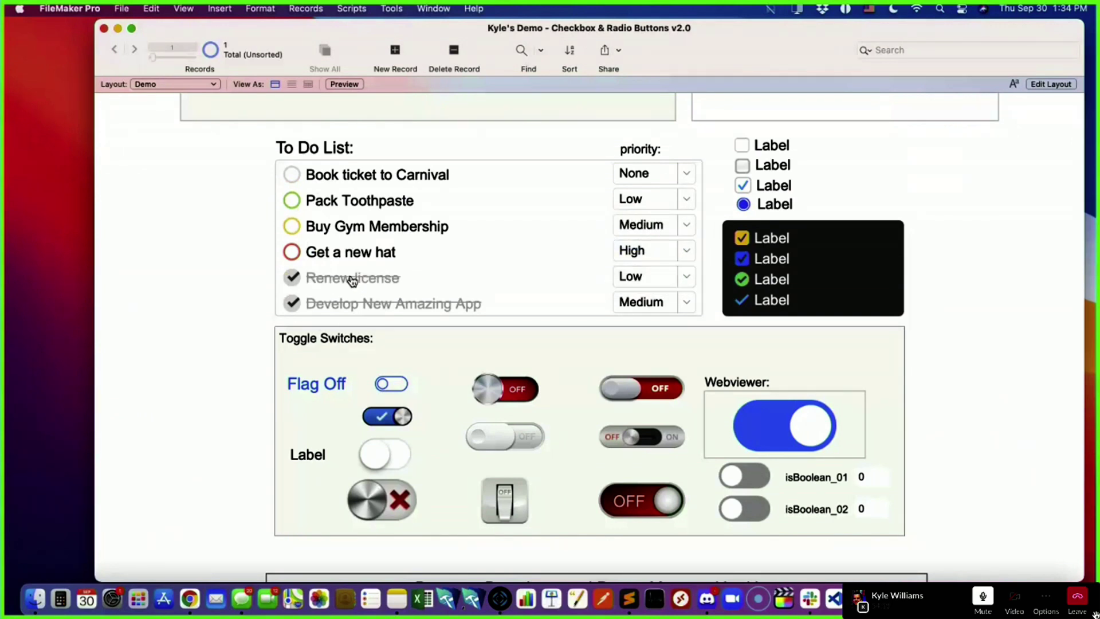
# - Toggle Renew license, Get a new hat and Develop New Amazing App in the To Do List, leaving only Develop New Amazing App completed
pyautogui.click(352, 280)
pyautogui.click(352, 280)
pyautogui.click(383, 255)
pyautogui.click(383, 255)
pyautogui.click(378, 276)
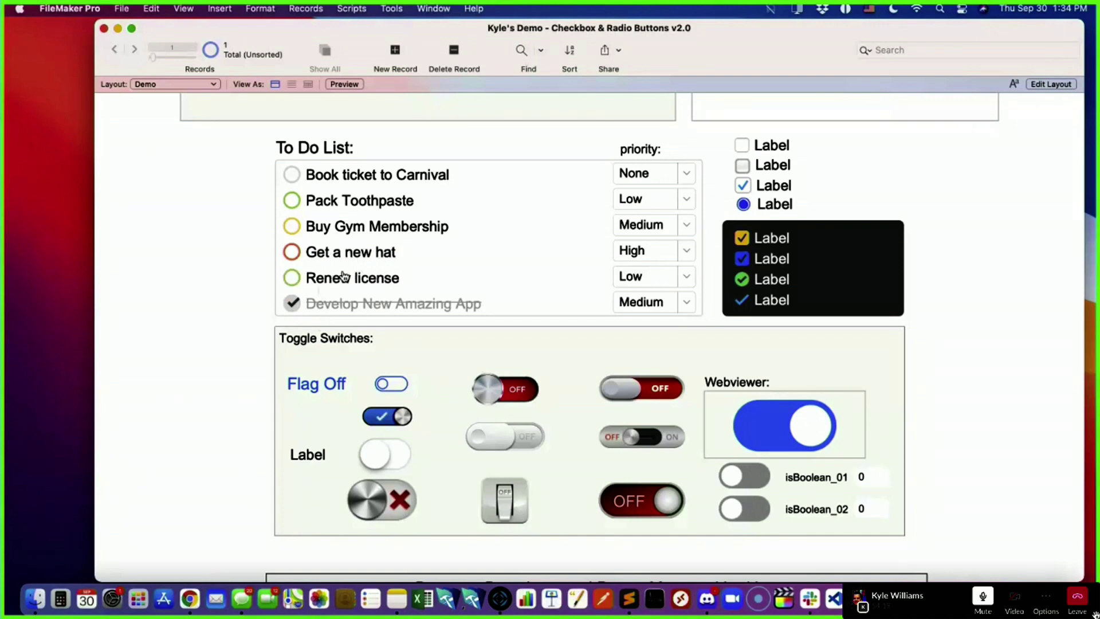
pyautogui.click(395, 305)
pyautogui.click(353, 302)
# - Check the first two Label checkboxes beside the To Do List, and toggle each black-panel Label checkbox off and back on
pyautogui.click(769, 149)
pyautogui.click(772, 167)
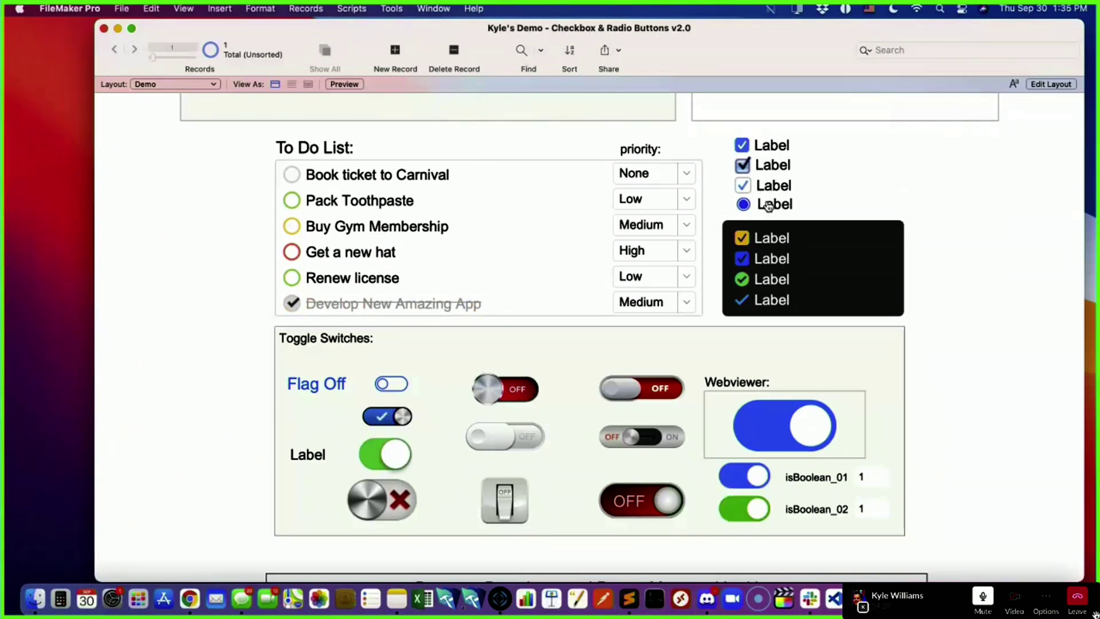
pyautogui.click(769, 243)
pyautogui.click(771, 245)
pyautogui.click(772, 266)
pyautogui.click(772, 263)
pyautogui.click(775, 285)
pyautogui.click(774, 289)
pyautogui.click(772, 300)
pyautogui.click(772, 307)
# - Toggle the Flag switch in the Toggle Switches section on and off, leaving it off
pyautogui.click(311, 389)
pyautogui.click(390, 385)
pyautogui.click(391, 385)
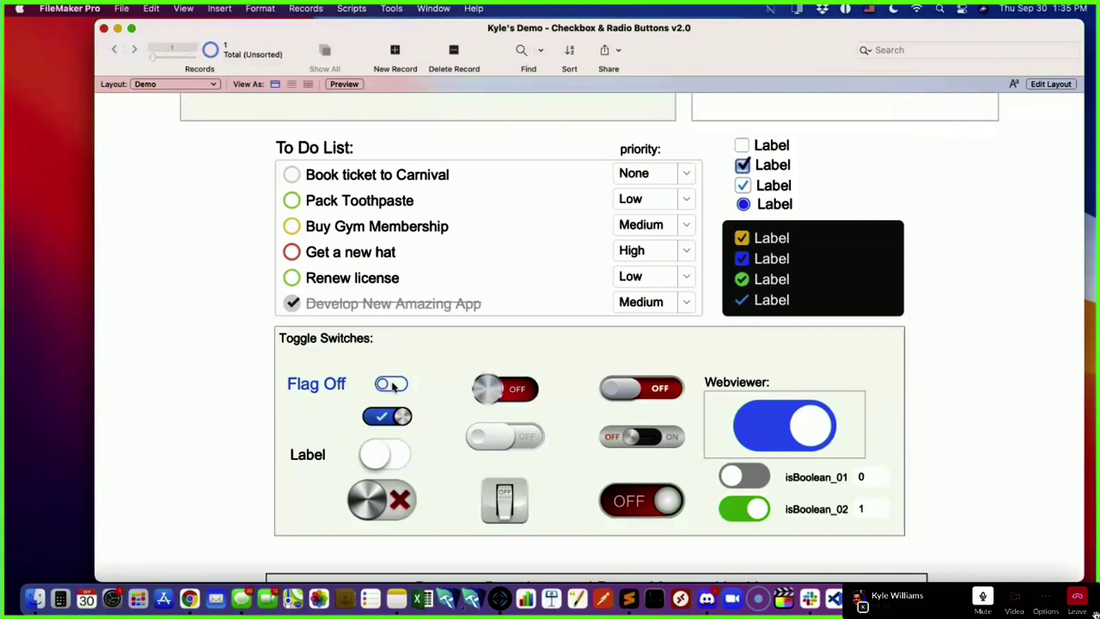
pyautogui.click(394, 387)
pyautogui.click(393, 387)
# - Toggle the small blue checkmark switch below the Flag switch several times, leaving it off
pyautogui.click(393, 422)
pyautogui.click(397, 422)
pyautogui.click(402, 420)
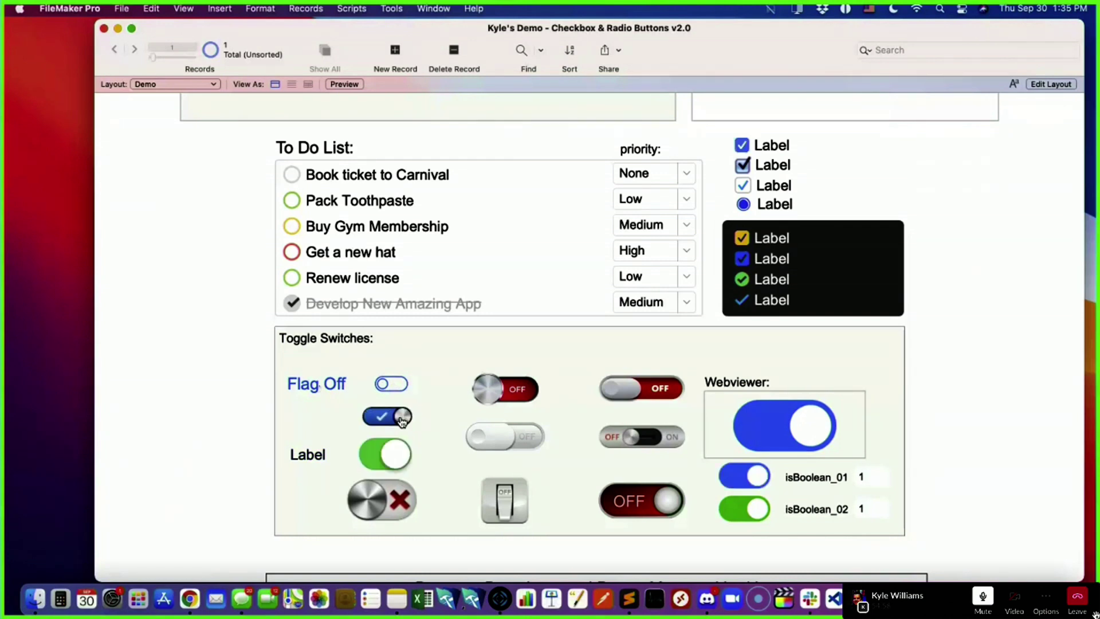
pyautogui.click(402, 422)
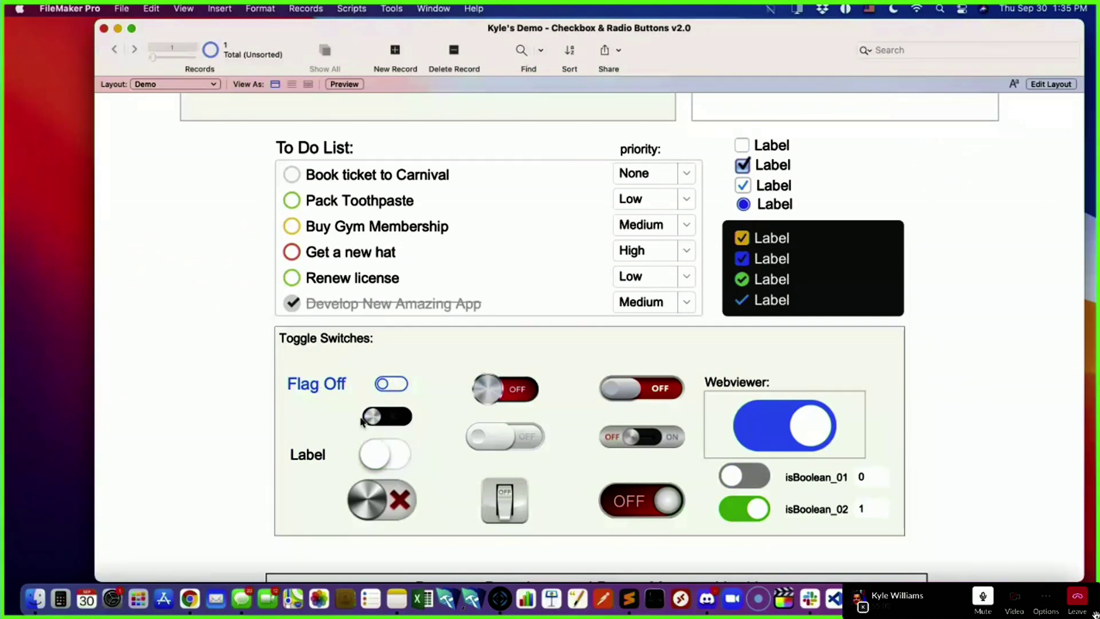
pyautogui.click(408, 420)
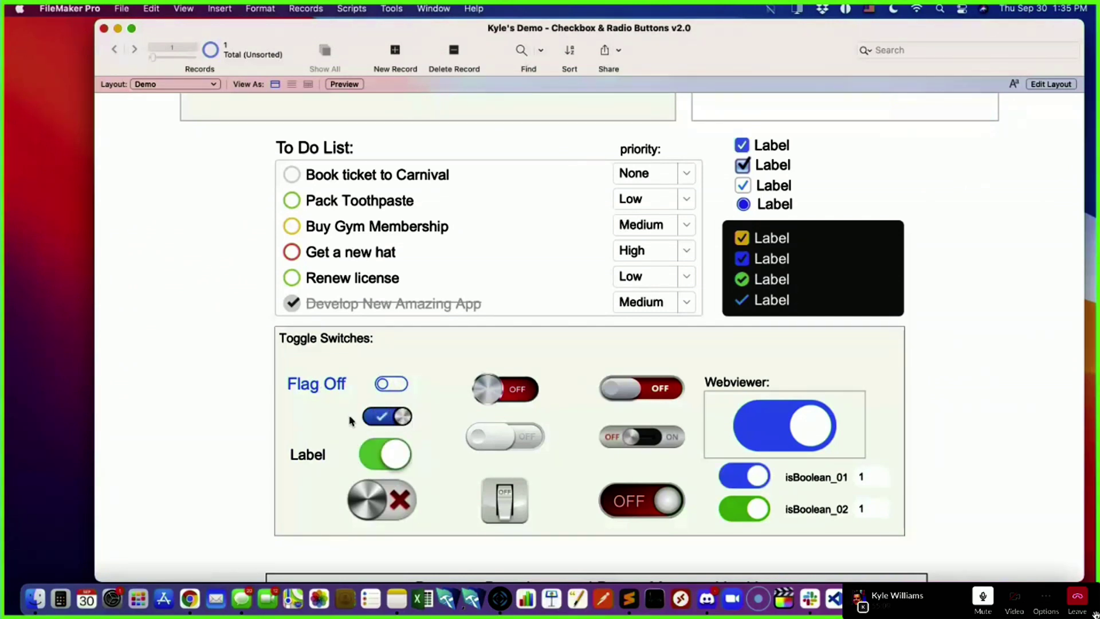
pyautogui.click(397, 424)
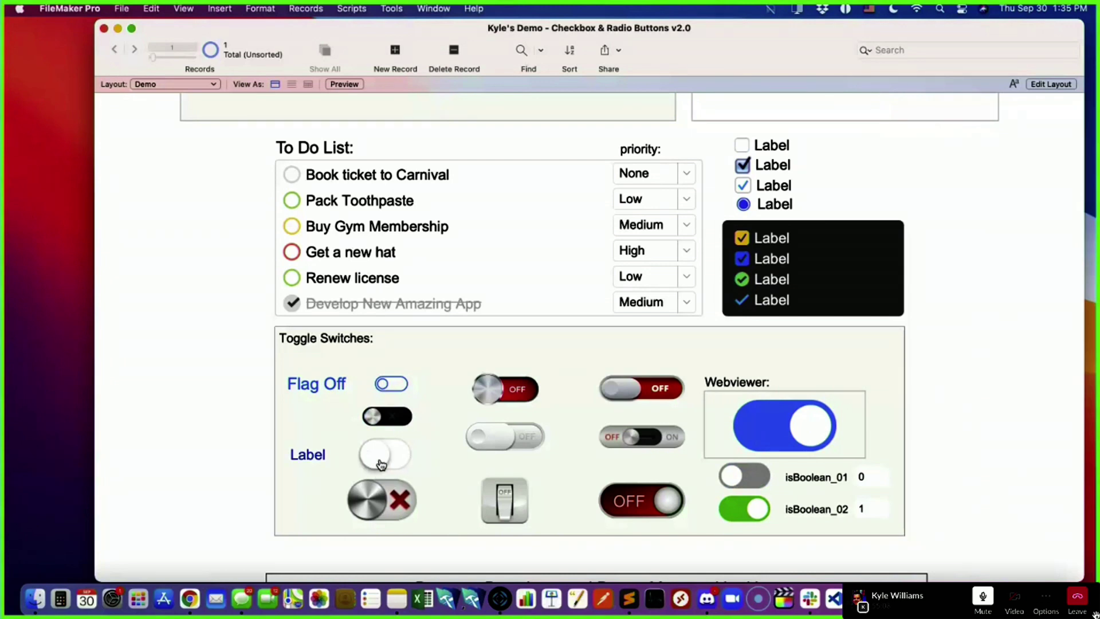
# - Toggle the green Label switch in the Toggle Switches section on and off, leaving it off
pyautogui.click(408, 462)
pyautogui.click(395, 465)
pyautogui.click(394, 464)
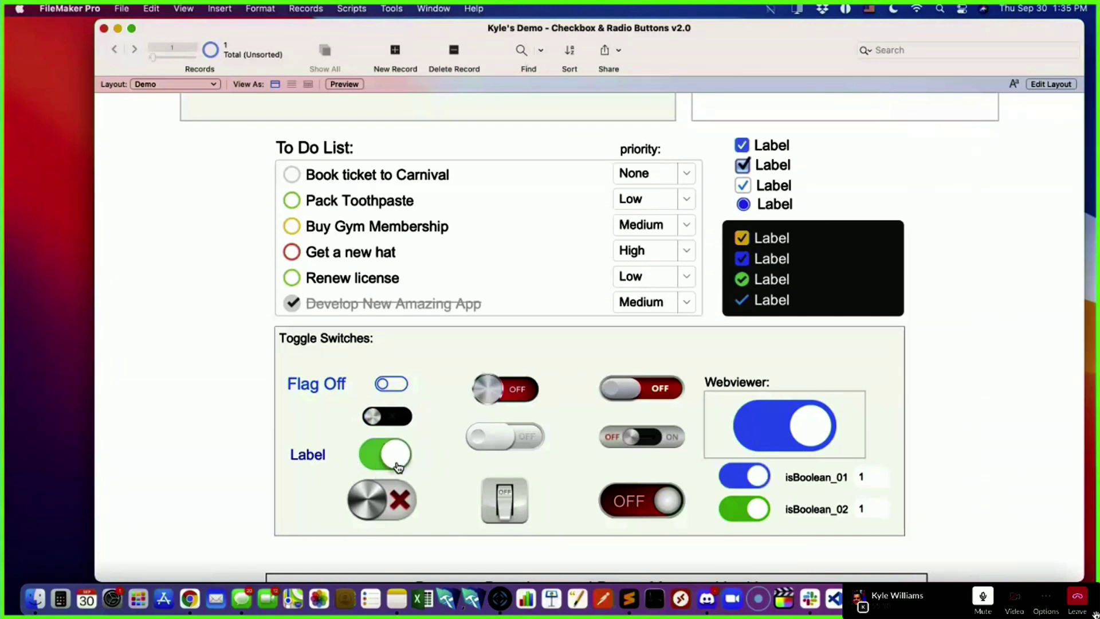
pyautogui.click(397, 463)
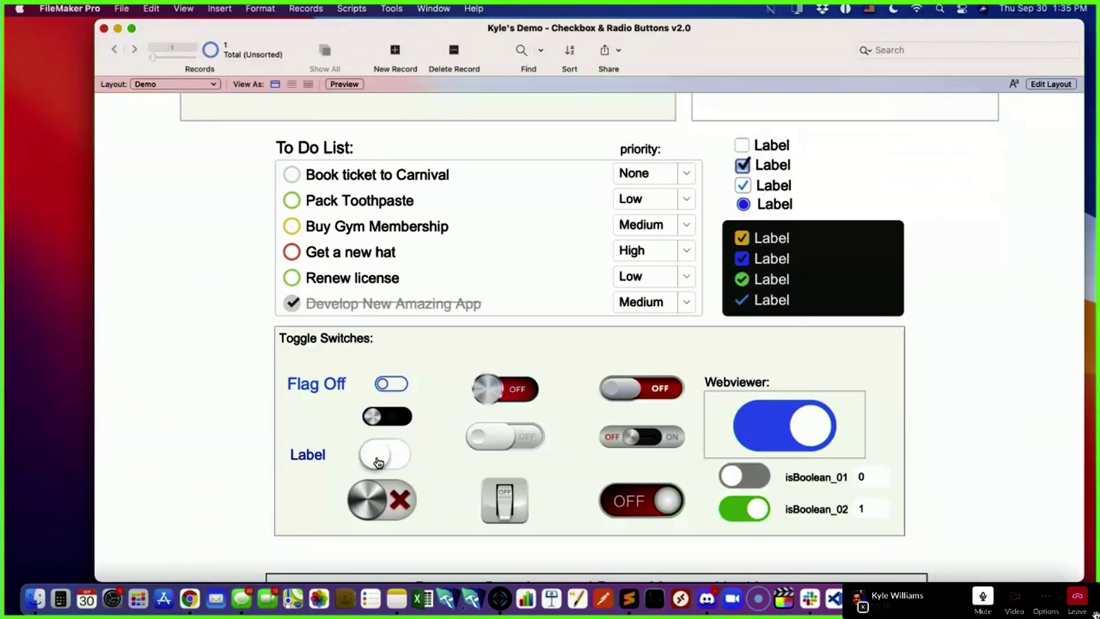
# - Toggle the metallic check/cross switch back and forth several times, leaving it on the green check
pyautogui.click(369, 507)
pyautogui.click(372, 508)
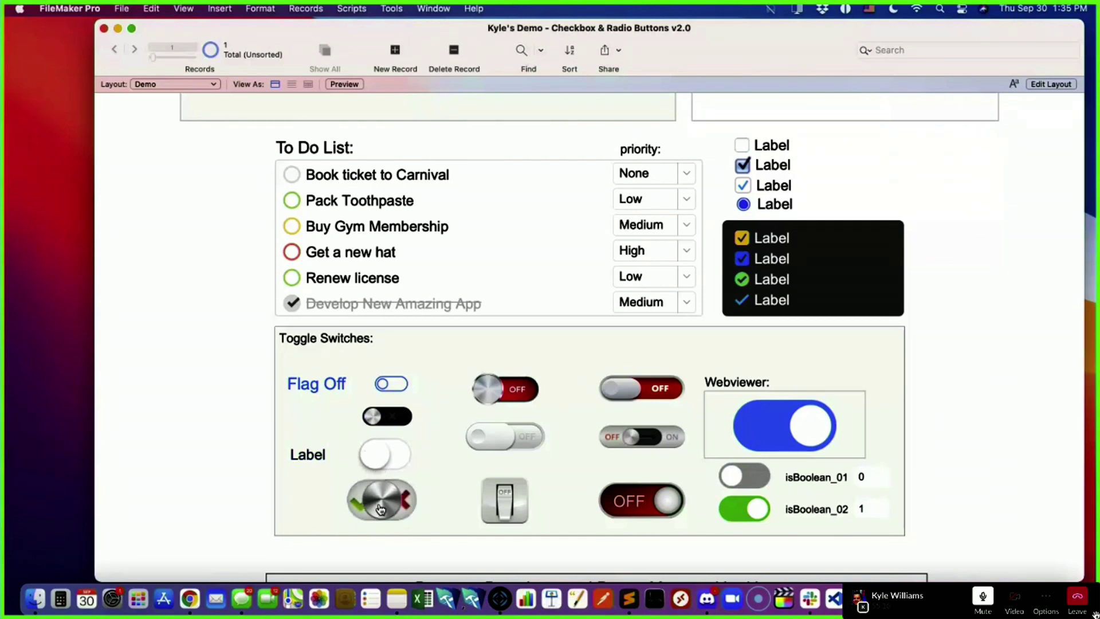
pyautogui.click(379, 508)
pyautogui.click(379, 509)
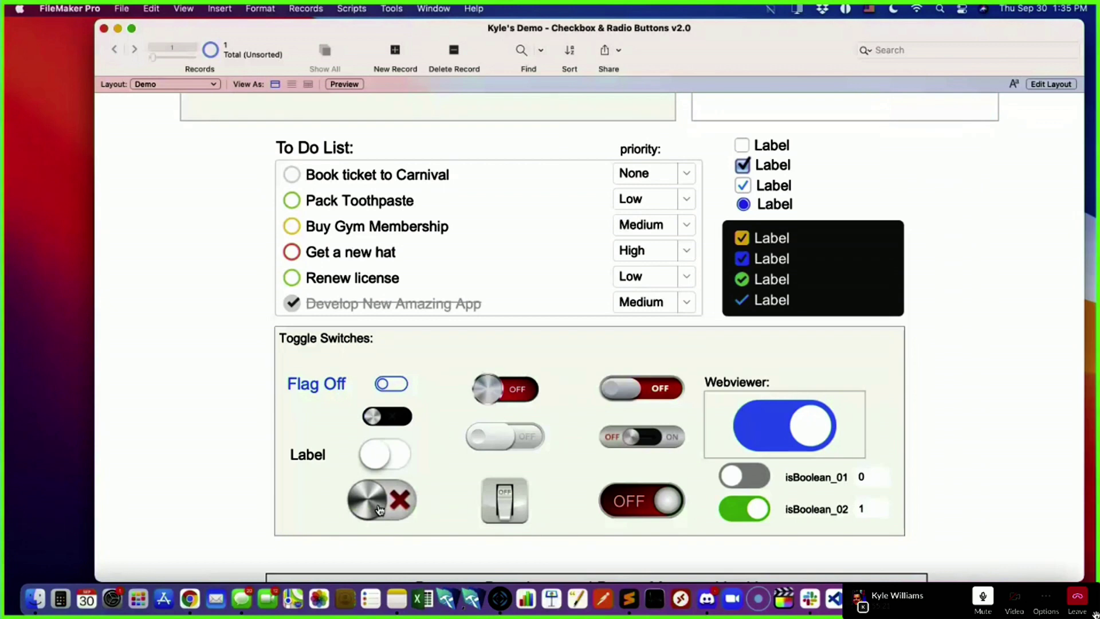
pyautogui.click(380, 509)
pyautogui.click(379, 509)
pyautogui.click(379, 508)
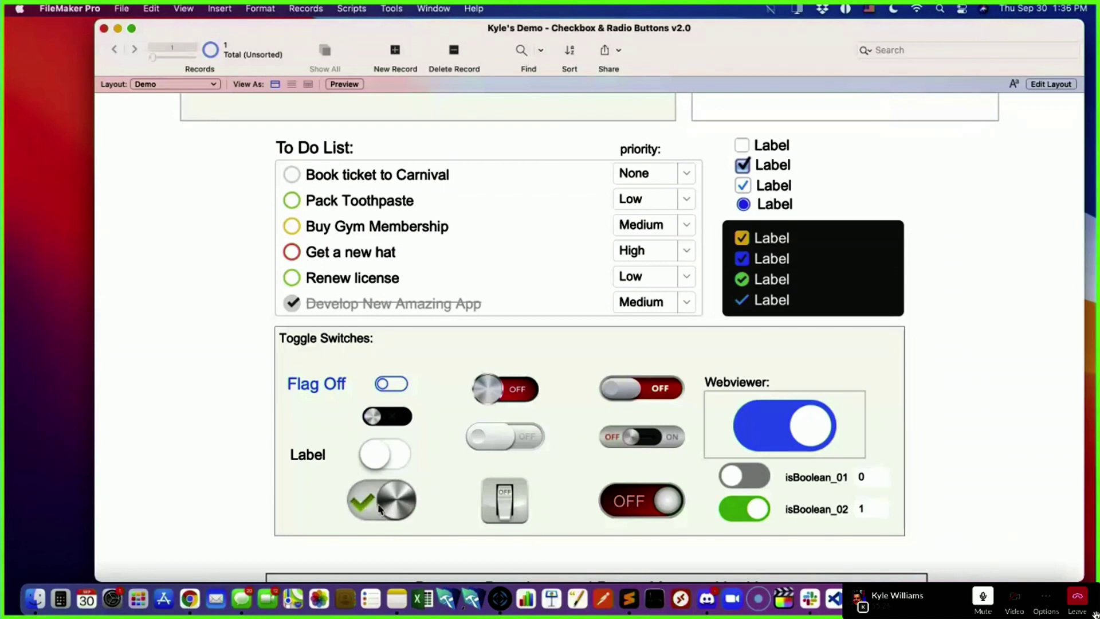
pyautogui.click(380, 509)
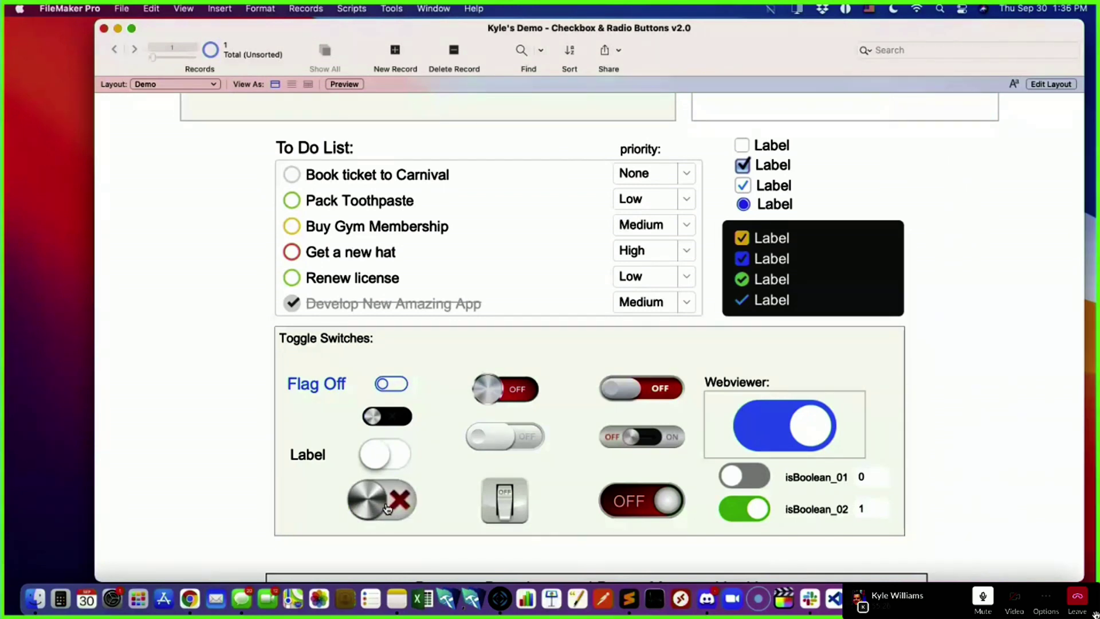
pyautogui.click(381, 508)
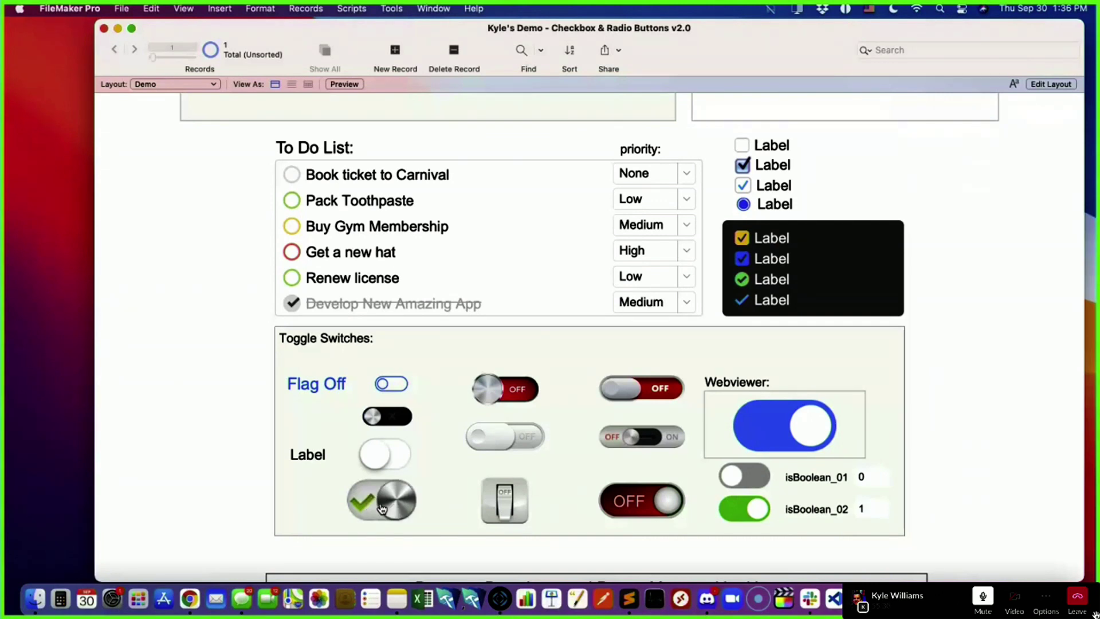
# - Enter layout editing, select the metallic green-check switch, and inspect the image fill of its Pressed state
pyautogui.click(1051, 83)
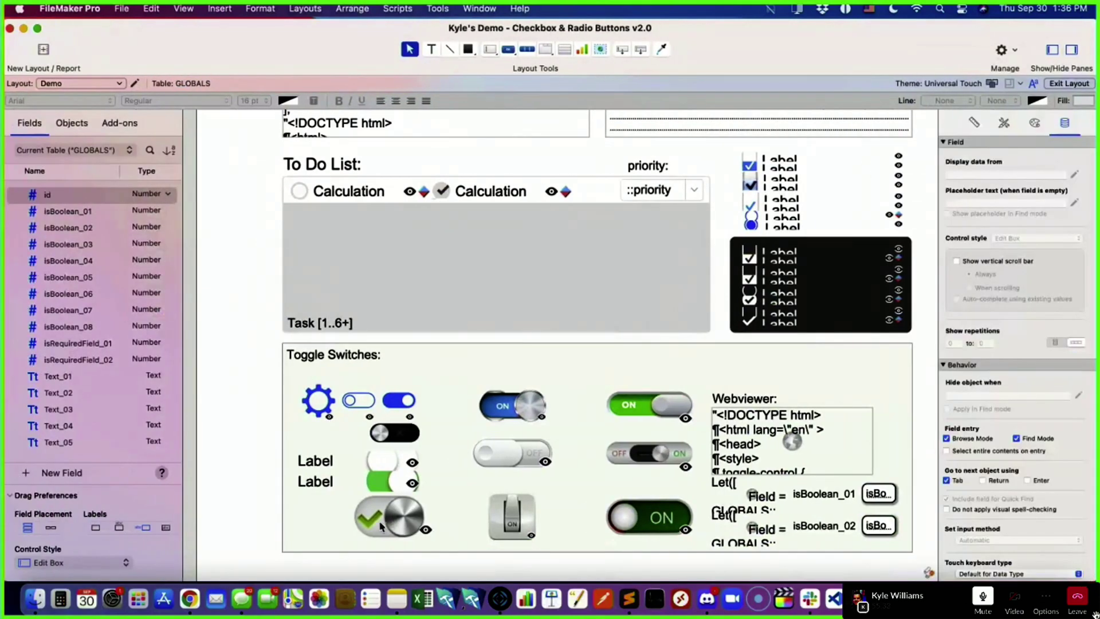
pyautogui.click(388, 522)
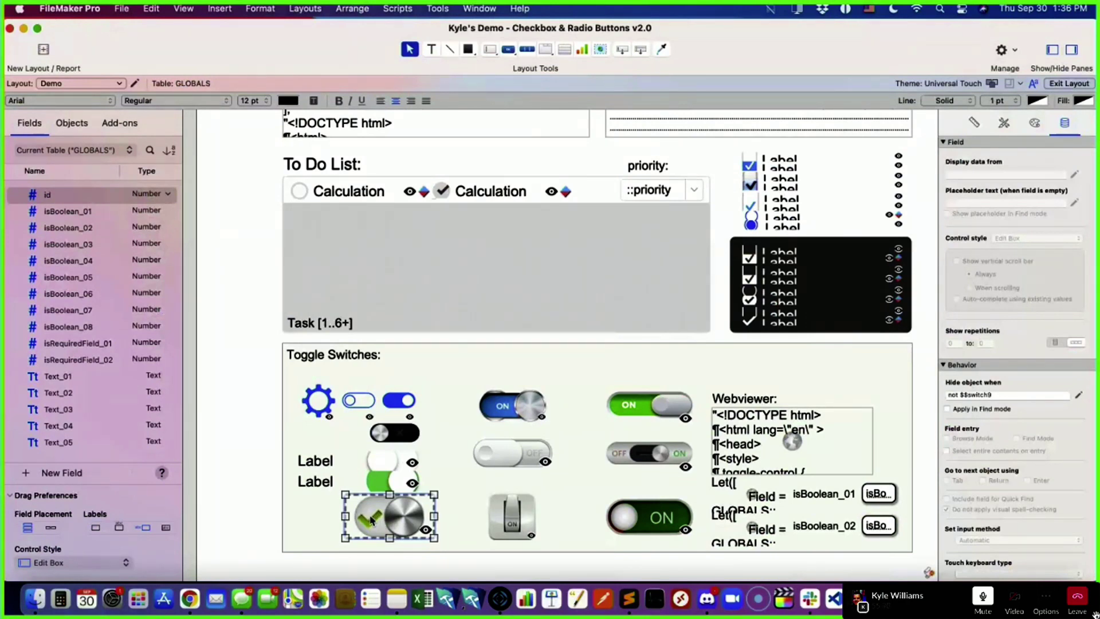
pyautogui.moveTo(373, 520)
pyautogui.mouseDown()
pyautogui.moveTo(437, 518)
pyautogui.moveTo(373, 519)
pyautogui.mouseUp()
pyautogui.click(1033, 125)
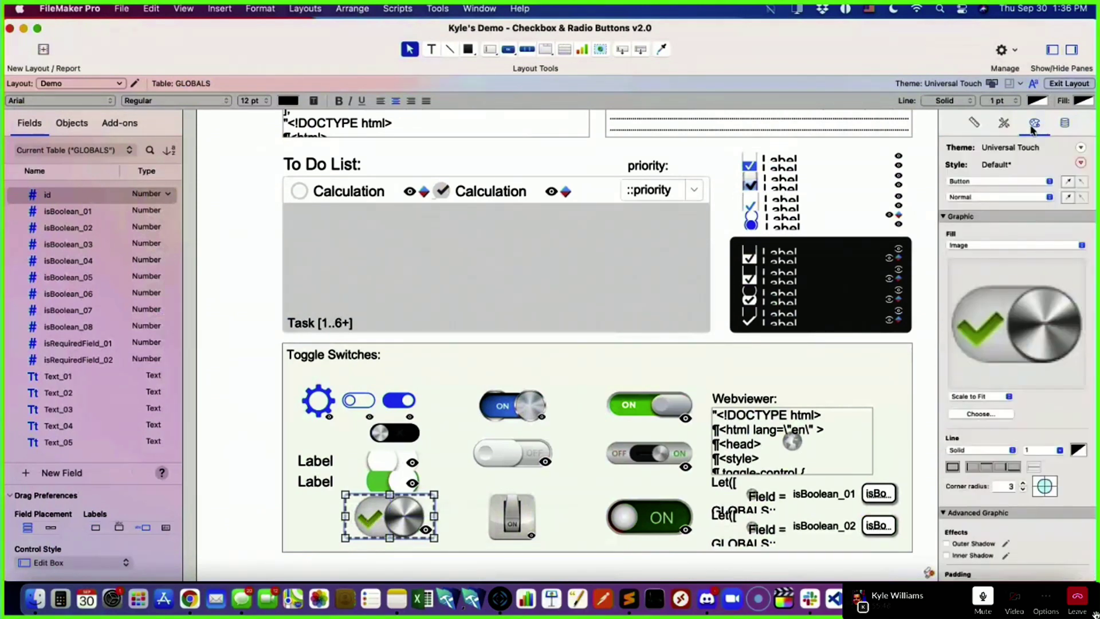
pyautogui.click(976, 247)
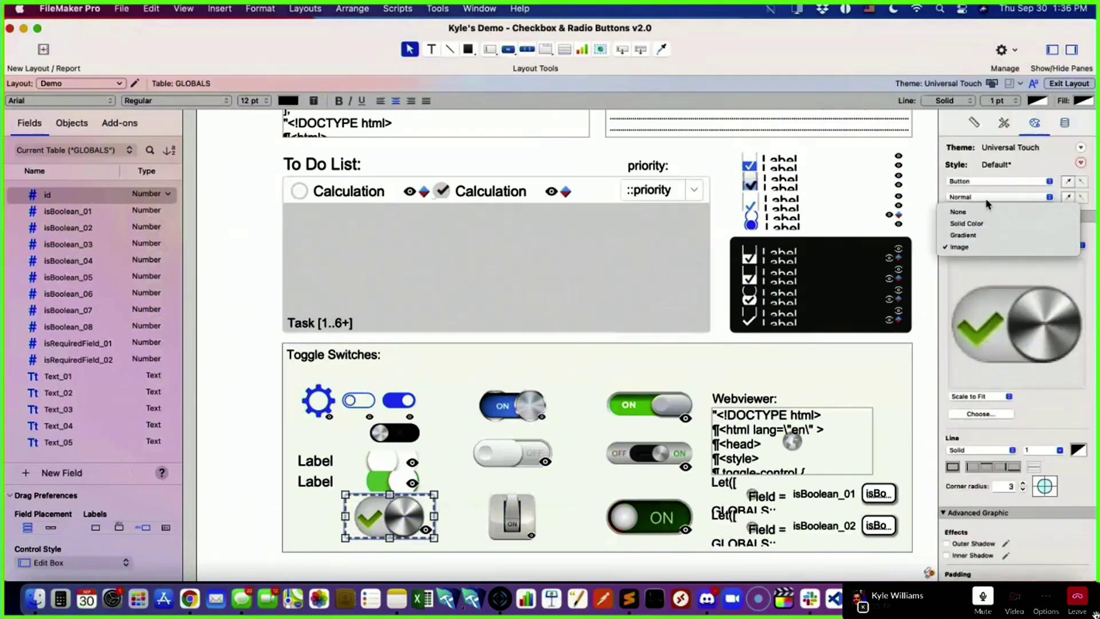
pyautogui.click(985, 198)
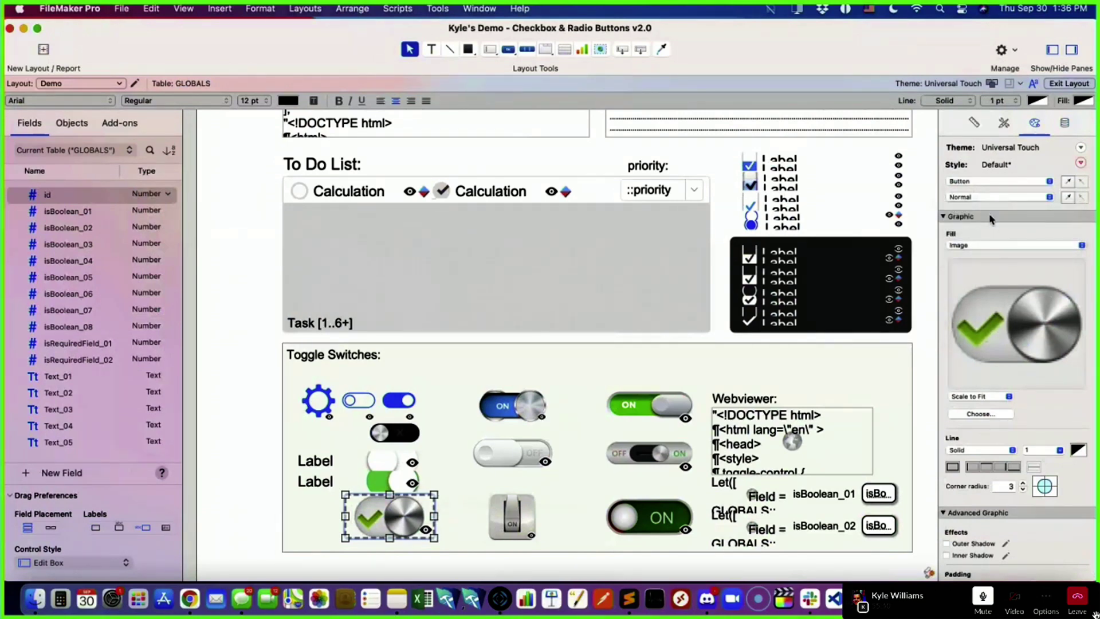
pyautogui.click(986, 198)
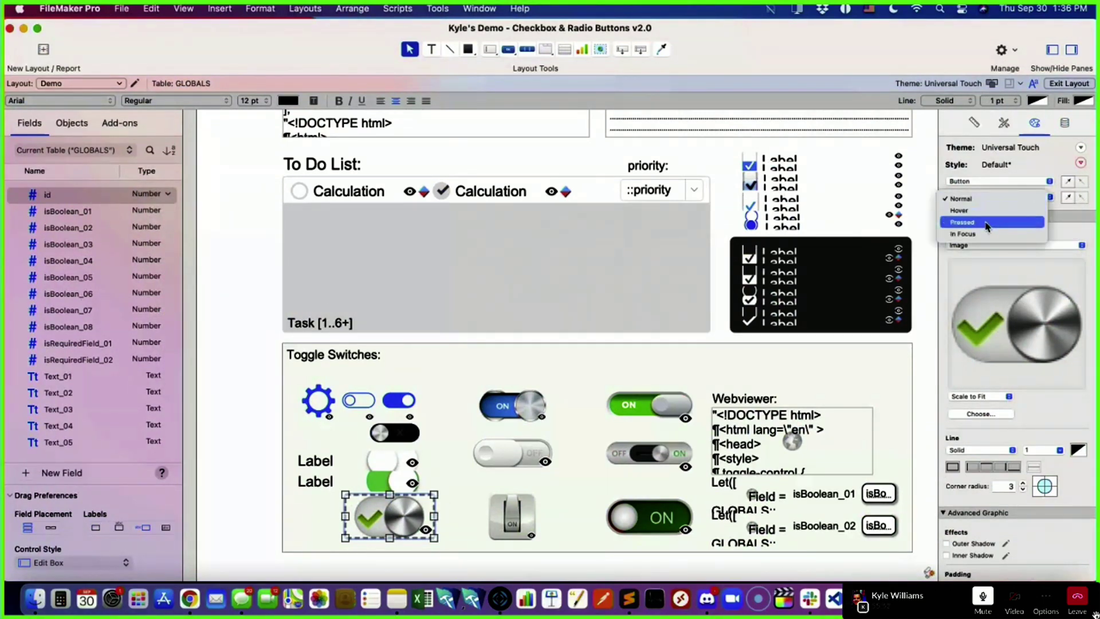
pyautogui.click(986, 223)
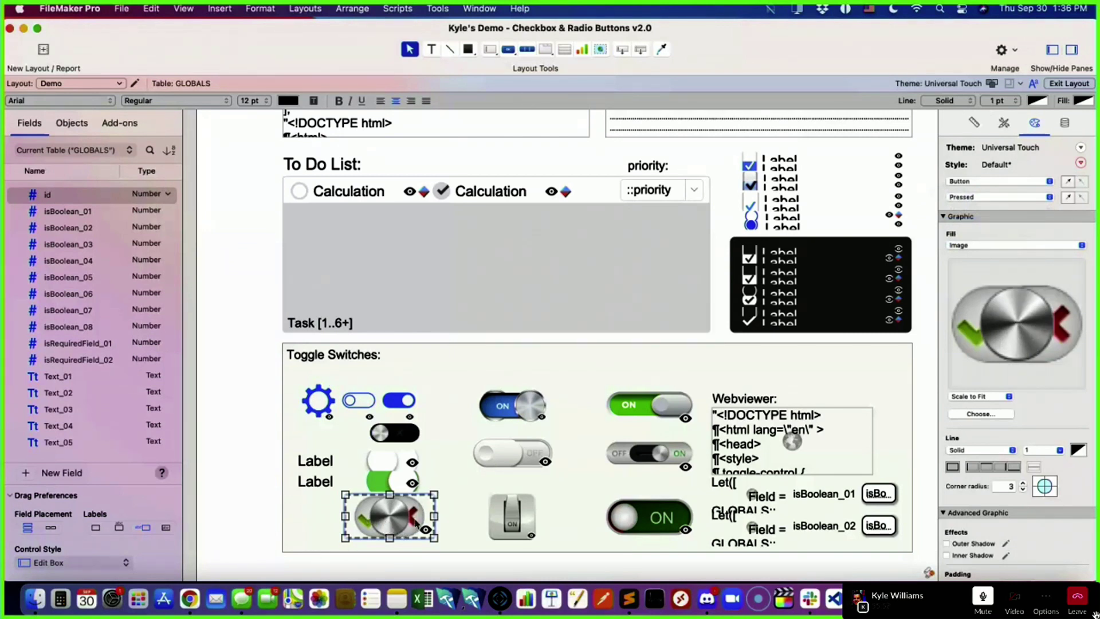
pyautogui.click(994, 245)
pyautogui.click(993, 247)
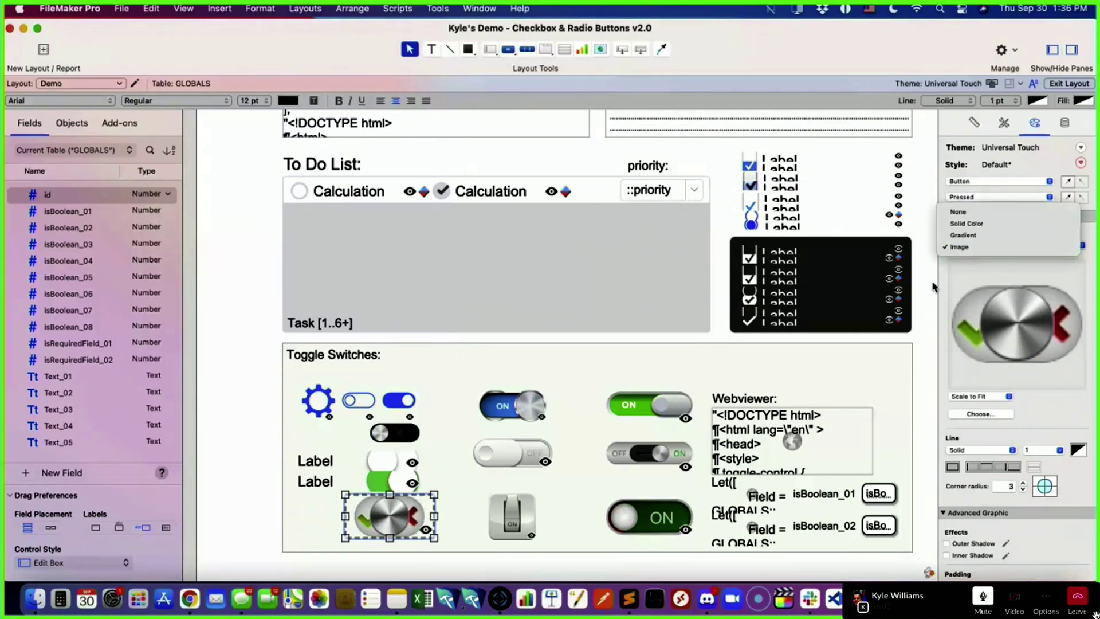
# - Move the green-check switch aside, select the red-cross switch beneath it, and display its Pressed state image
pyautogui.moveTo(389, 516); pyautogui.dragTo(460, 505)
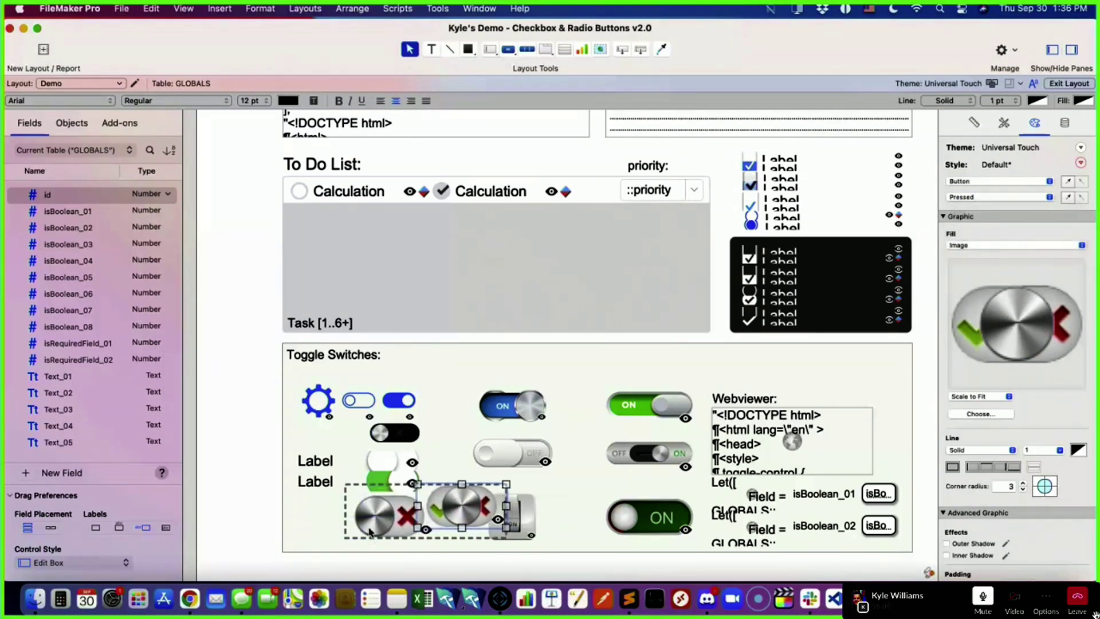
pyautogui.click(387, 523)
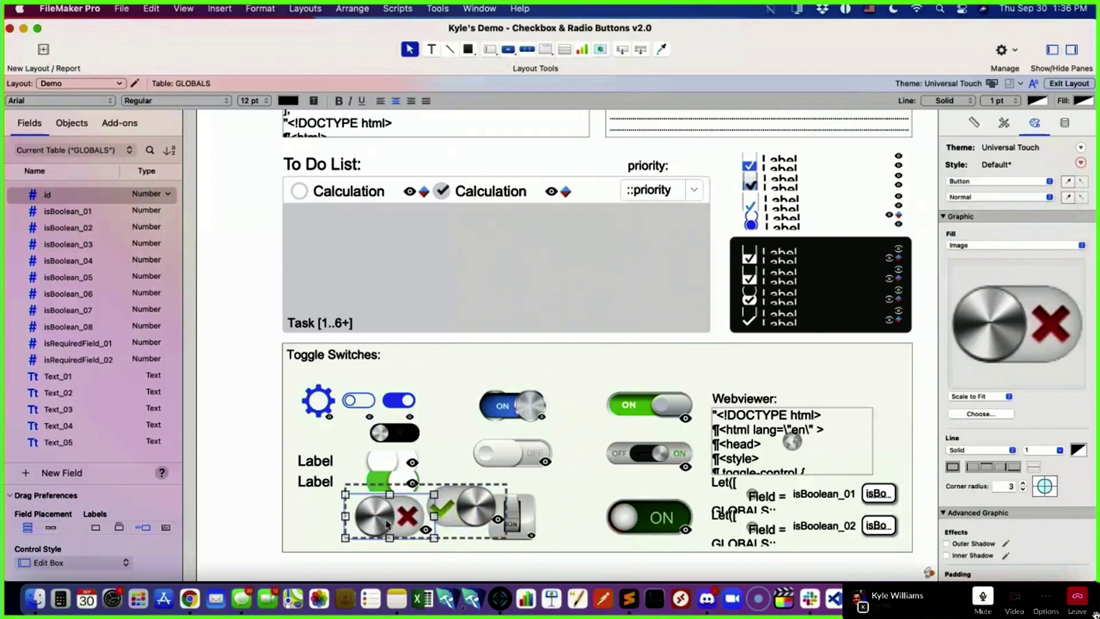
pyautogui.click(1003, 197)
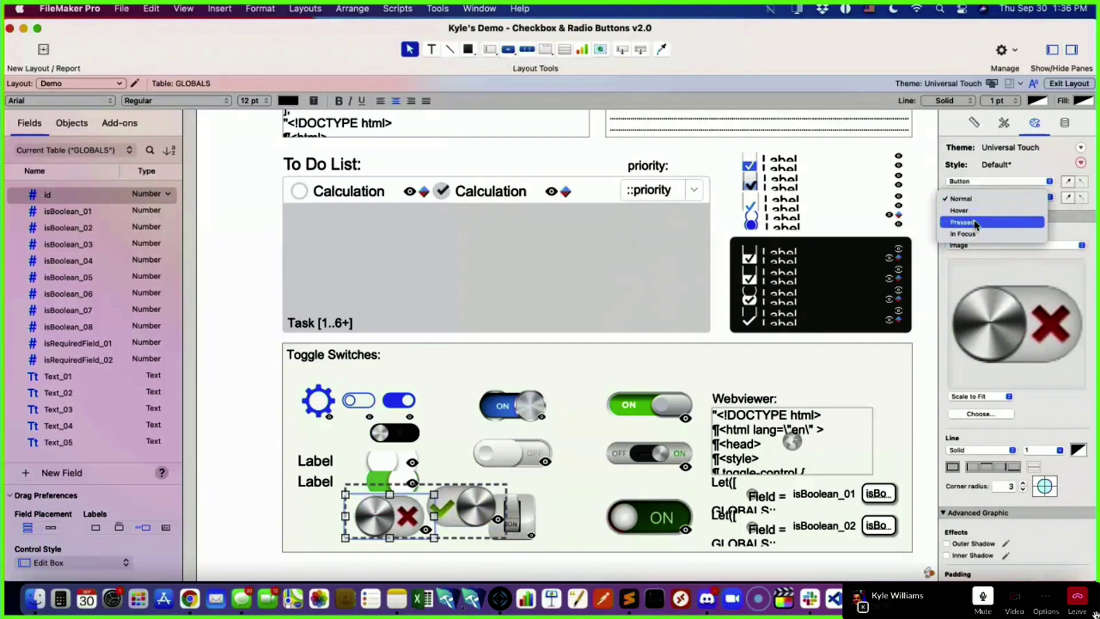
pyautogui.click(975, 223)
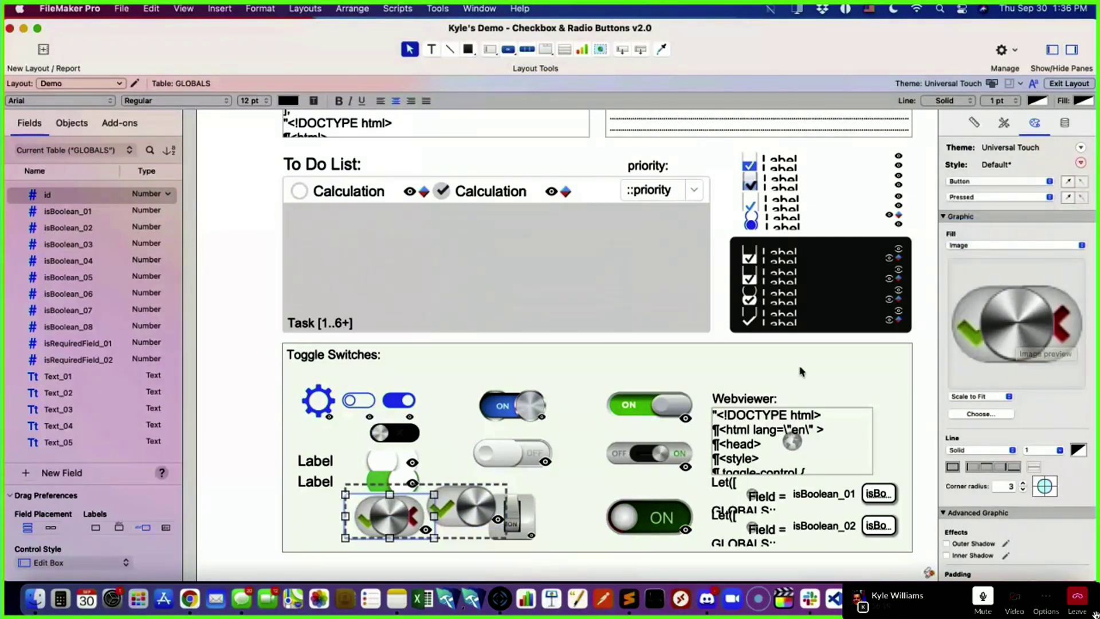
# - Stack the checkmark and blue ON toggle images over their off-state counterparts and return to Browse mode
pyautogui.click(373, 523)
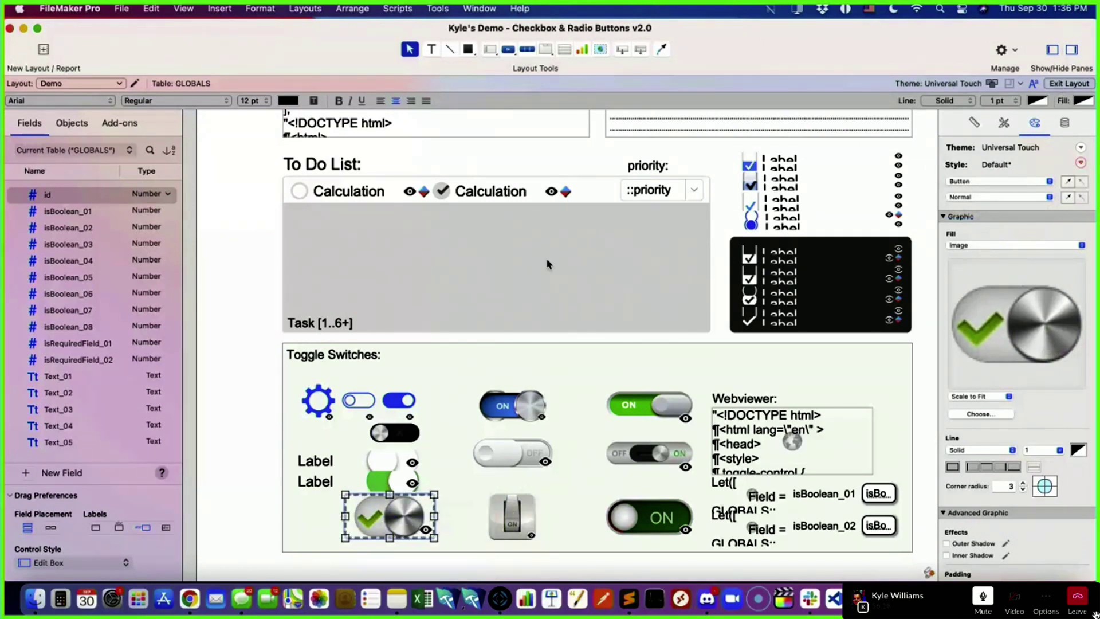
pyautogui.moveTo(505, 414)
pyautogui.mouseDown()
pyautogui.moveTo(542, 421)
pyautogui.moveTo(499, 412)
pyautogui.mouseUp()
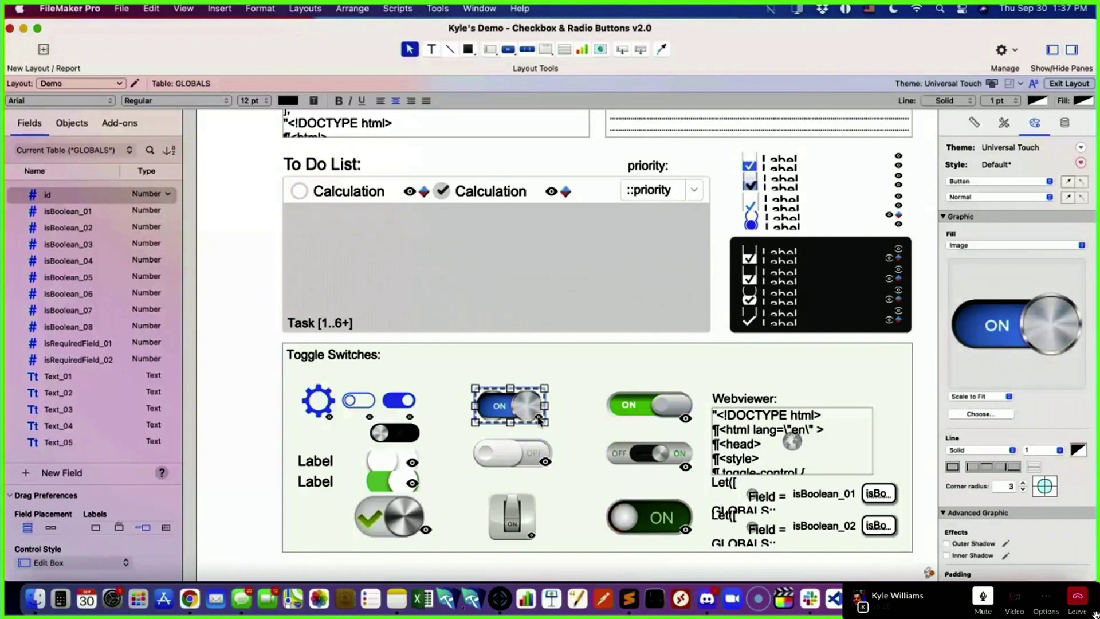
pyautogui.click(1070, 83)
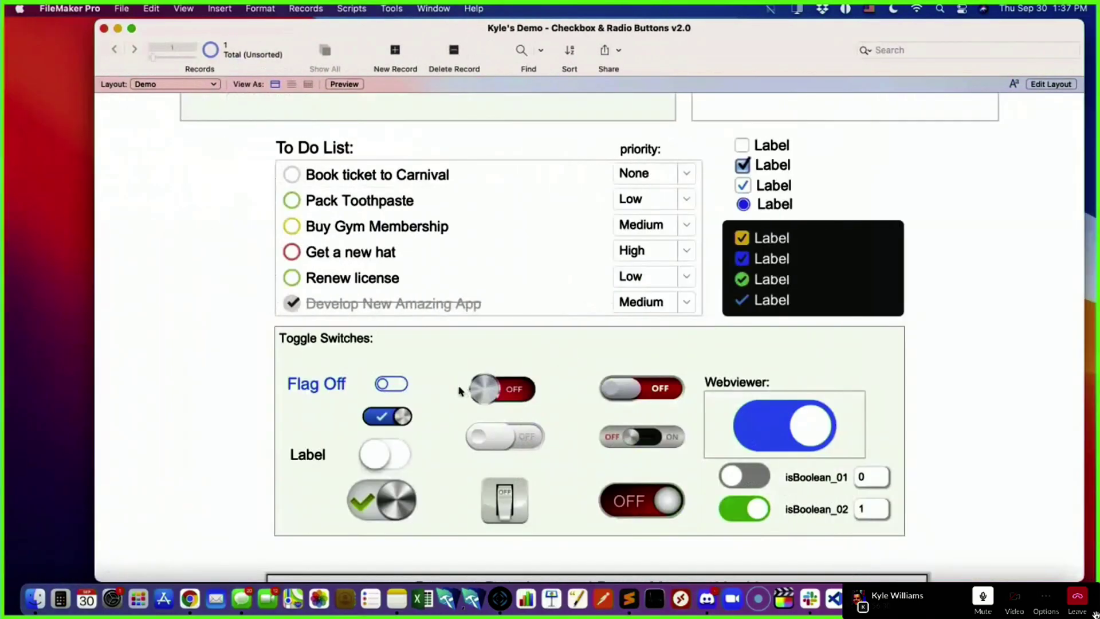
# - Test the blue ON/OFF, light grey and rocker toggle switches, leaving the blue one ON and the other two OFF
pyautogui.click(504, 400)
pyautogui.click(504, 401)
pyautogui.click(503, 404)
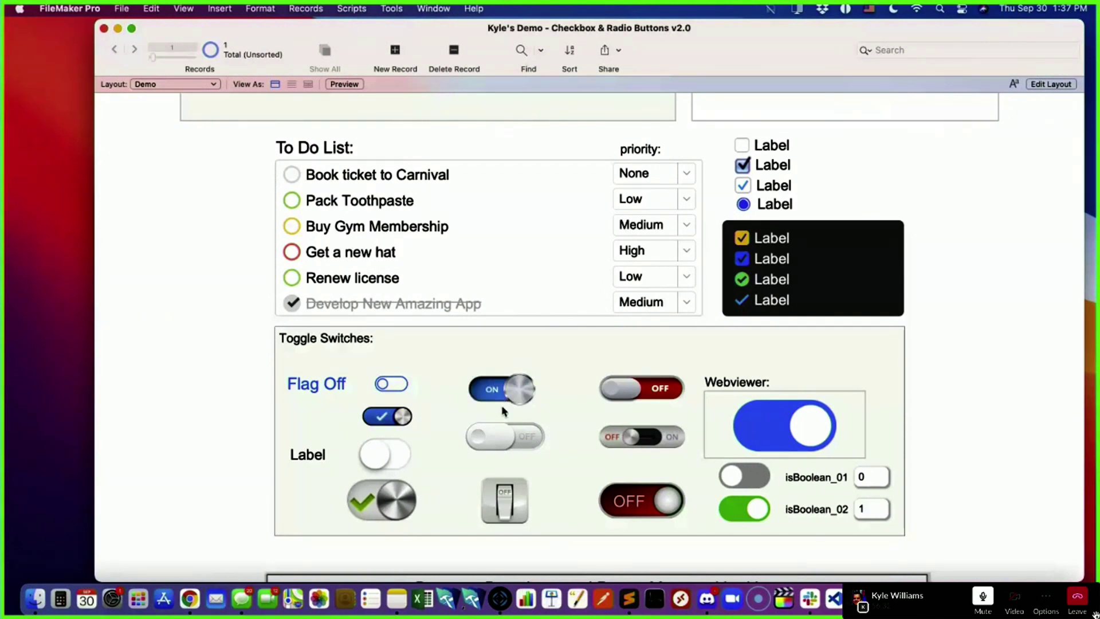
pyautogui.click(504, 444)
pyautogui.click(504, 444)
pyautogui.click(506, 507)
pyautogui.click(506, 506)
# - Test the green/red, metal slider and large illuminated toggle switches, leaving only the large one ON
pyautogui.click(633, 394)
pyautogui.click(633, 396)
pyautogui.click(633, 439)
pyautogui.click(633, 442)
pyautogui.click(643, 514)
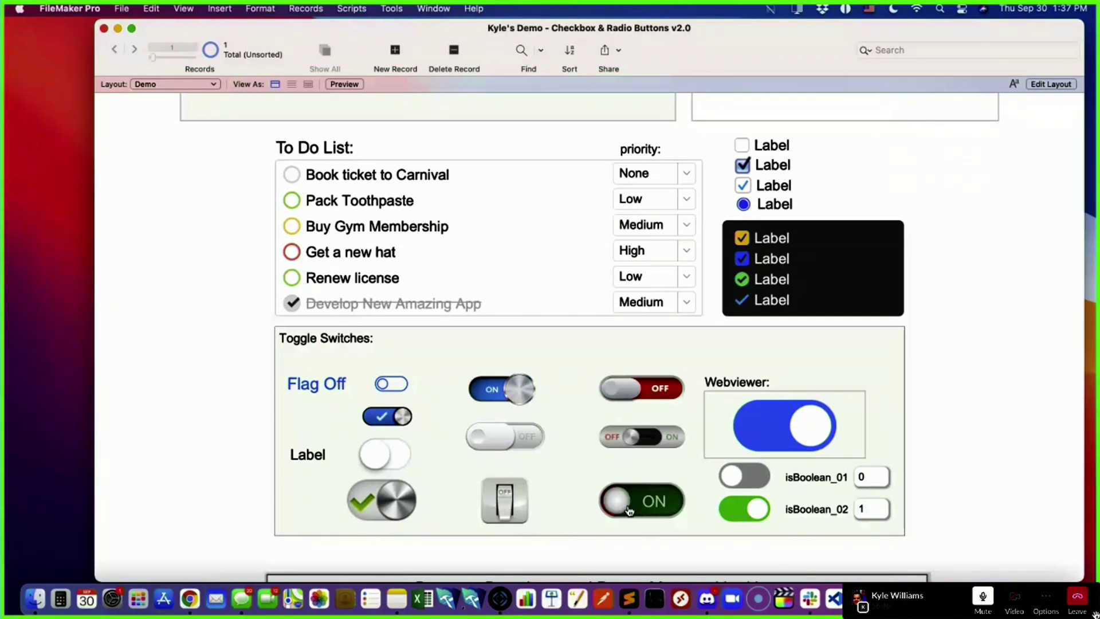
pyautogui.click(641, 504)
pyautogui.click(638, 509)
pyautogui.click(631, 509)
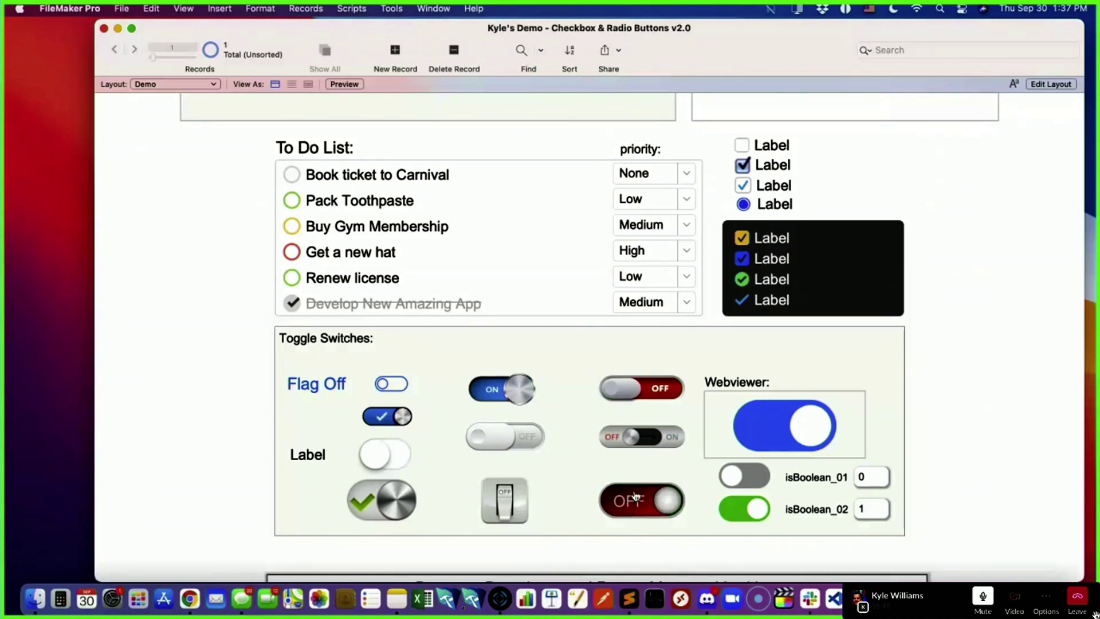
pyautogui.click(647, 511)
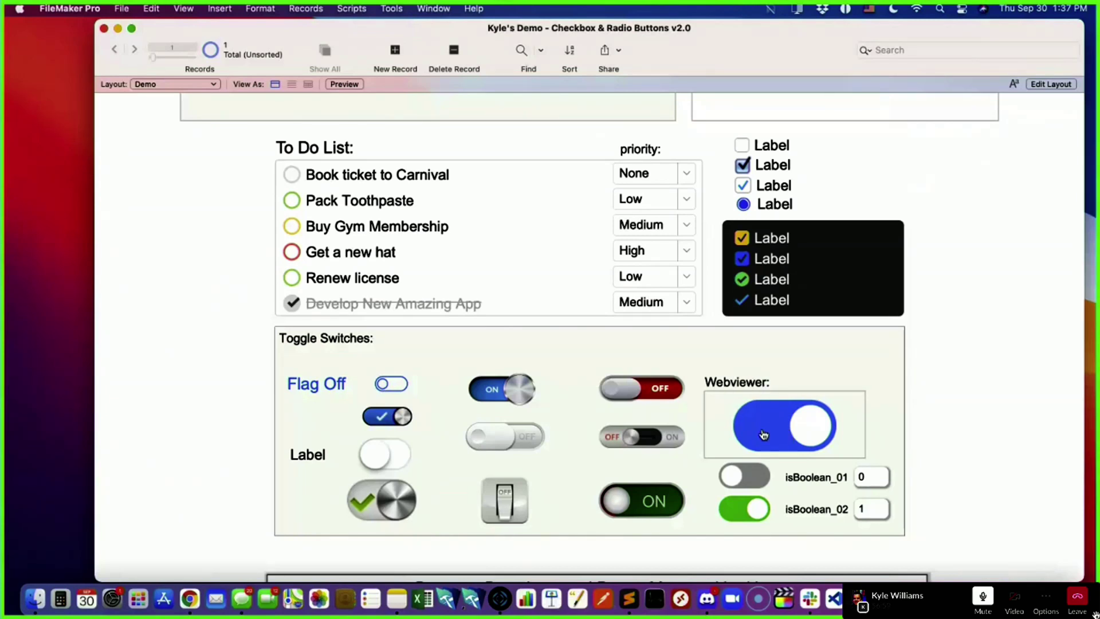
# - Flip the large Webviewer toggle off and on repeatedly to check its sliding animation
pyautogui.click(780, 435)
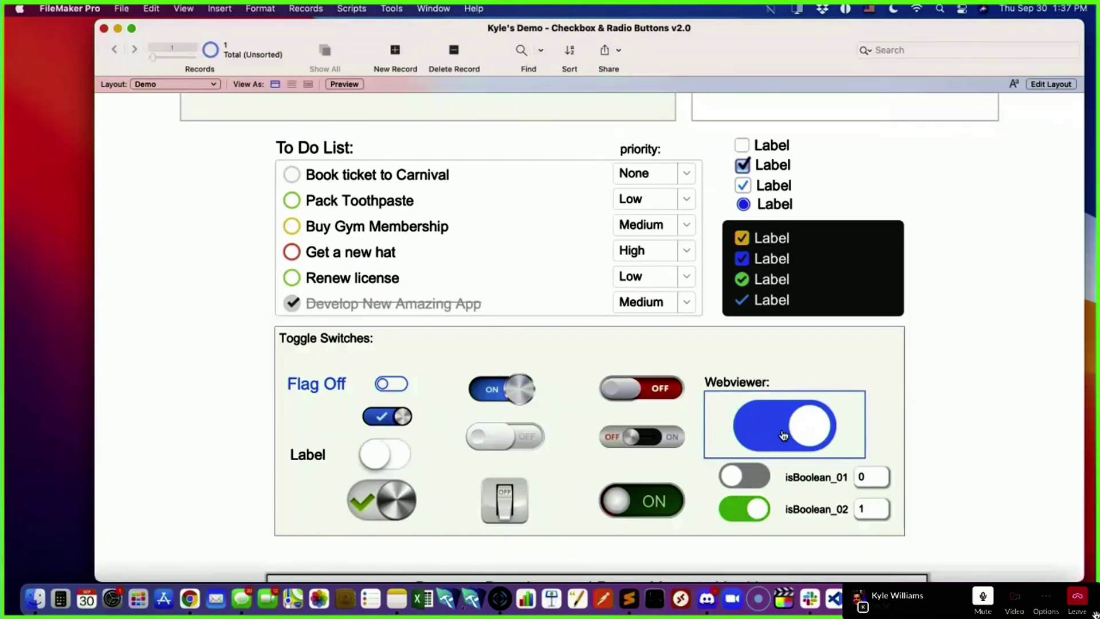
pyautogui.click(793, 439)
pyautogui.click(765, 427)
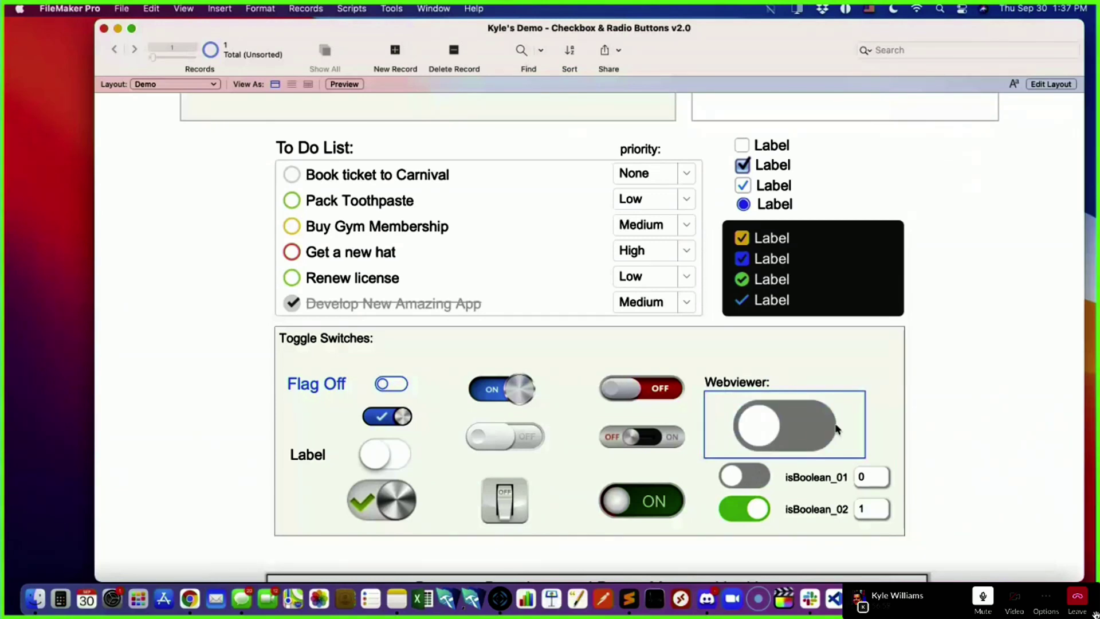
pyautogui.click(770, 427)
pyautogui.click(778, 430)
pyautogui.click(778, 430)
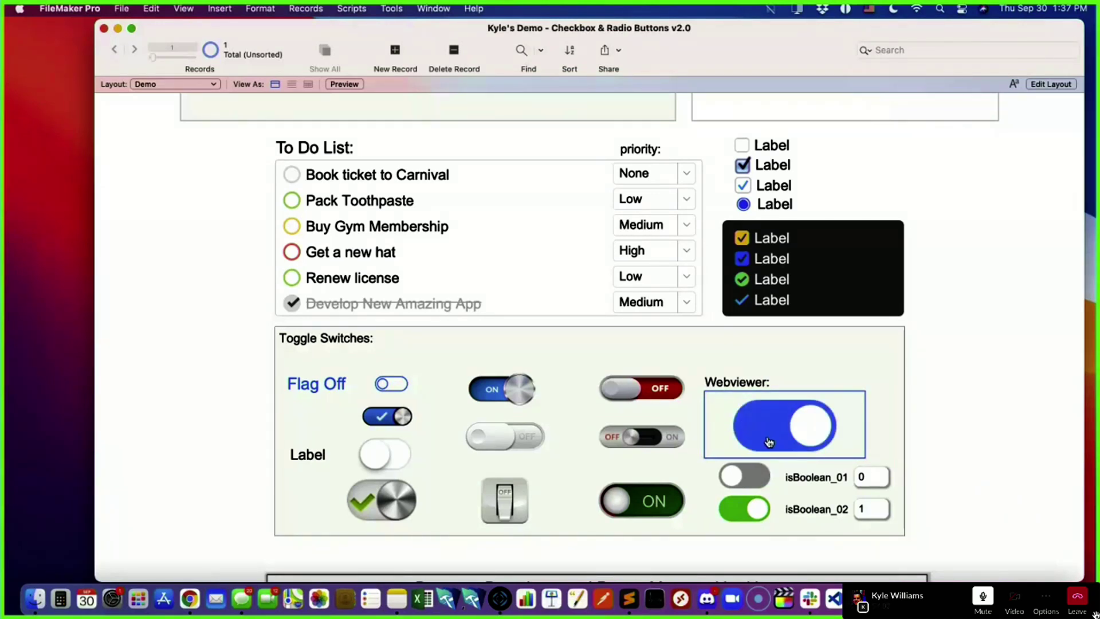
# - Test the isBoolean_01 and isBoolean_02 web viewer toggles, leaving both fields set to 1
pyautogui.click(743, 480)
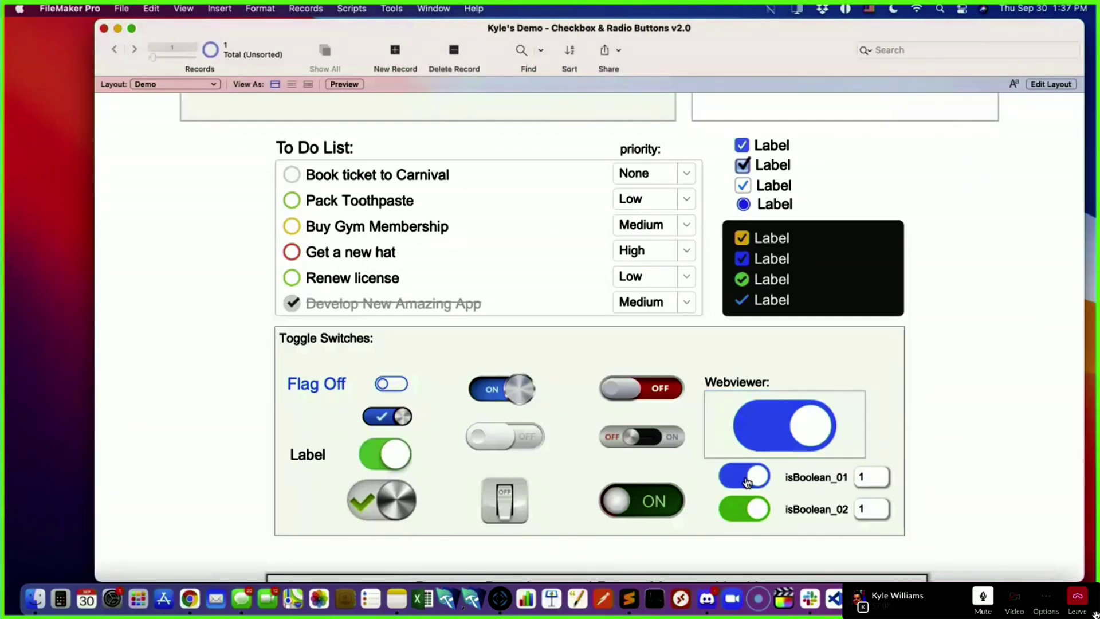
pyautogui.click(744, 482)
pyautogui.click(744, 480)
pyautogui.click(746, 480)
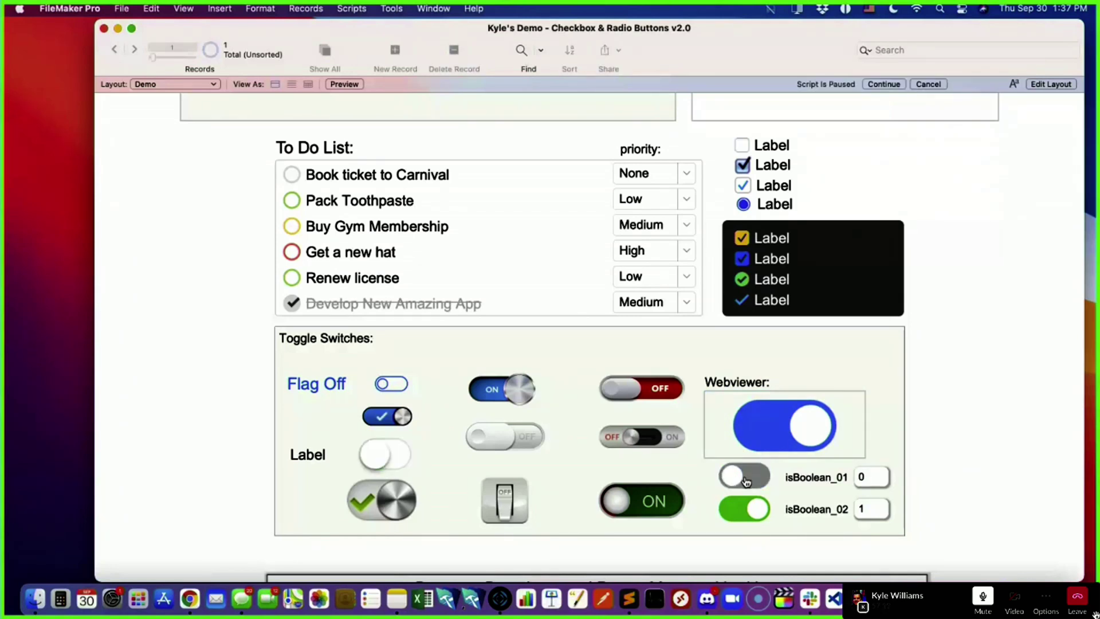
pyautogui.click(746, 480)
pyautogui.click(749, 517)
pyautogui.click(748, 517)
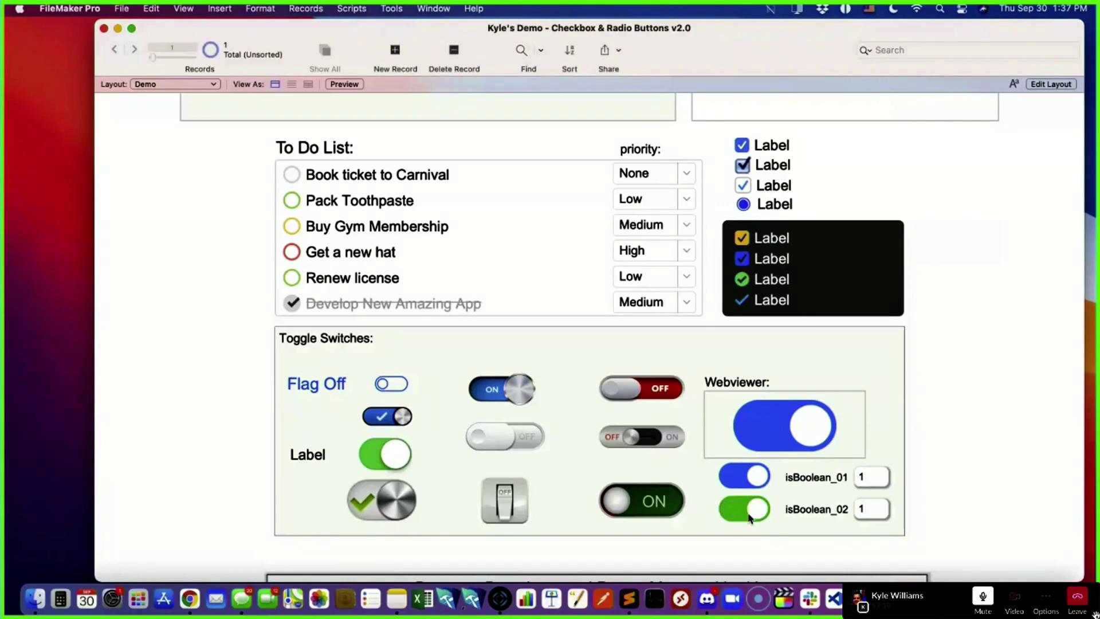
# - Enter Layout mode and open the large web viewer's address calculation to examine its toggle-control CSS
pyautogui.click(1050, 83)
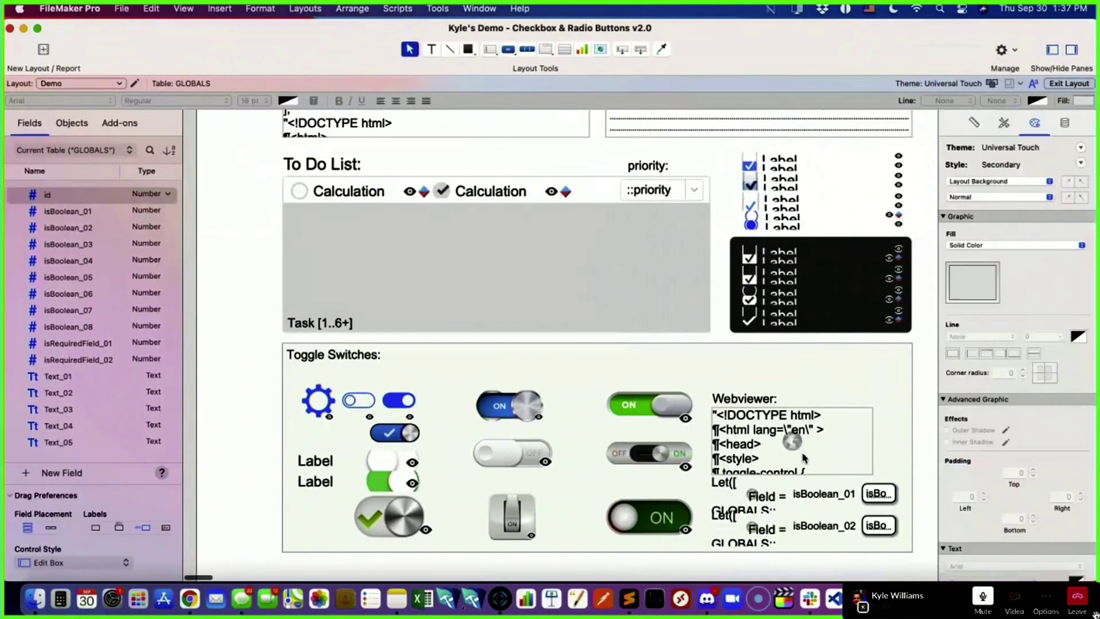
pyautogui.click(773, 451)
pyautogui.doubleClick(773, 451)
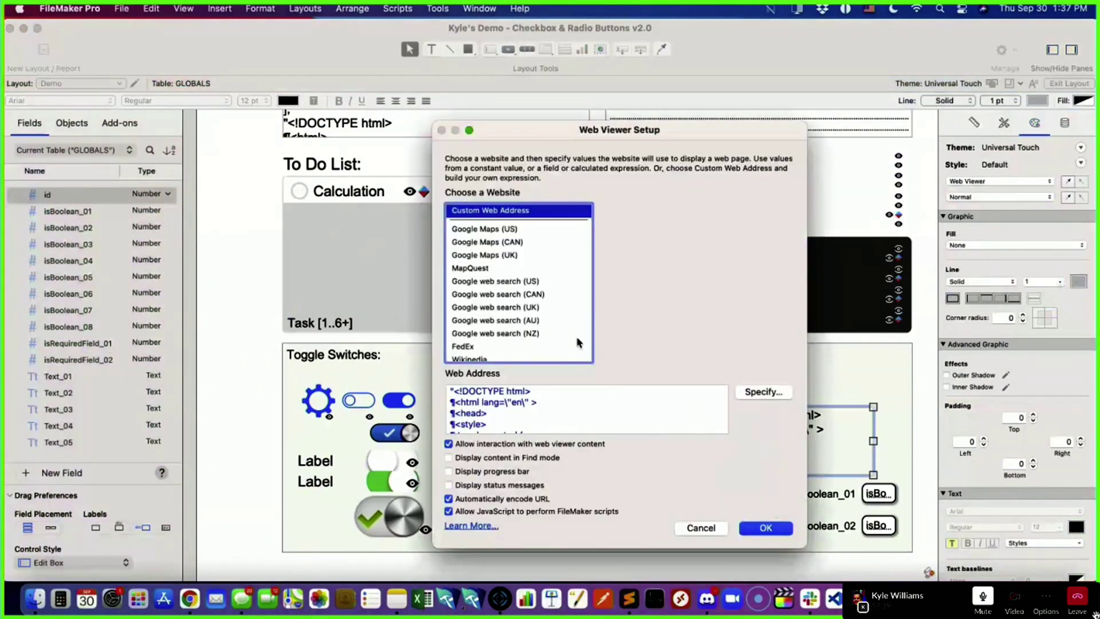
pyautogui.click(752, 394)
pyautogui.scroll(-1, 337, 331)
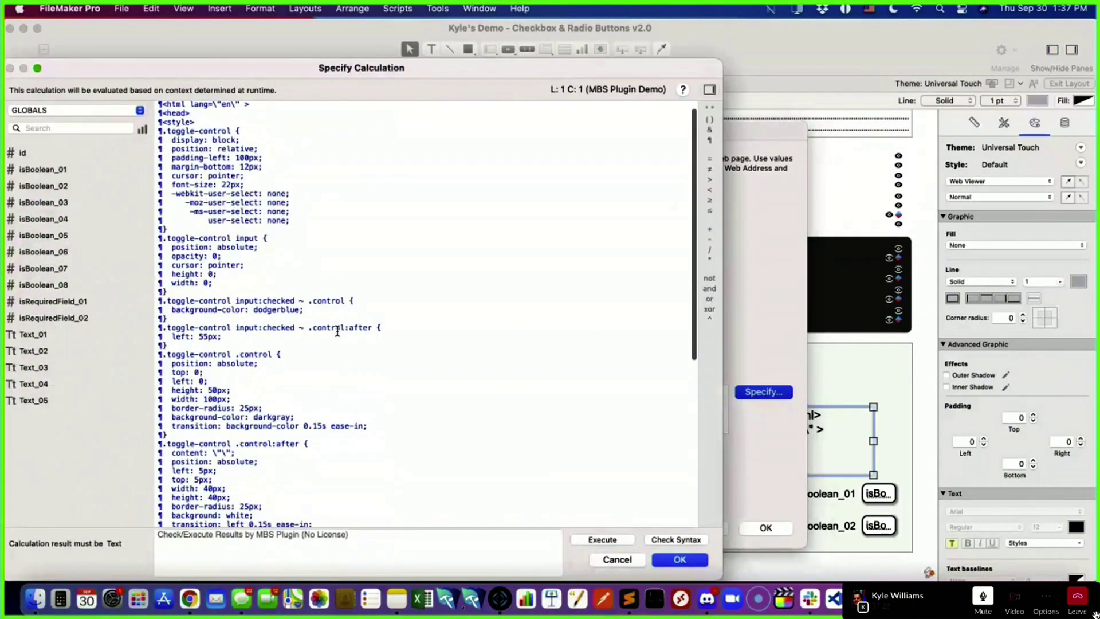
pyautogui.moveTo(166, 127); pyautogui.dragTo(262, 285)
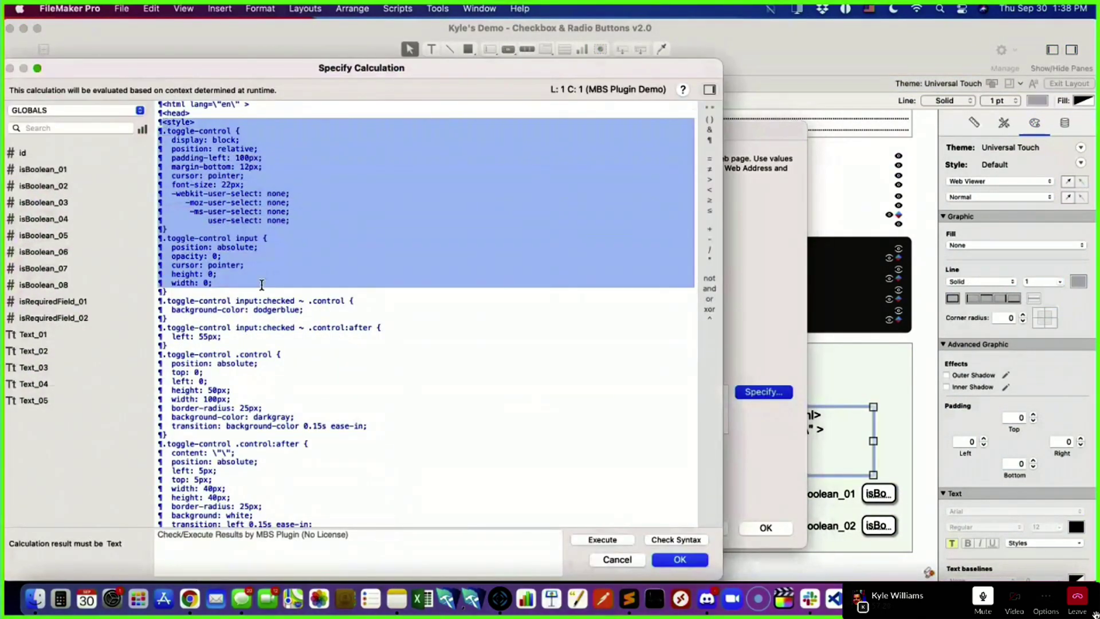
pyautogui.scroll(-10, 264, 285)
pyautogui.scroll(-6, 265, 285)
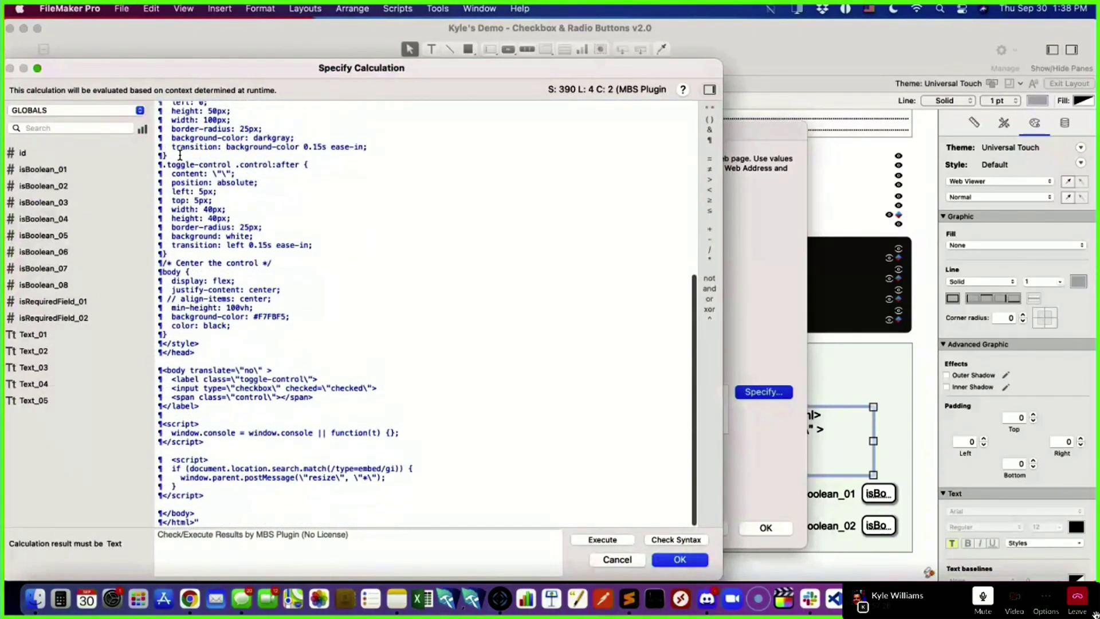
# - Examine the background-color transition line and the HTML body markup in the calculation, and close the web viewer setup
pyautogui.click(171, 183)
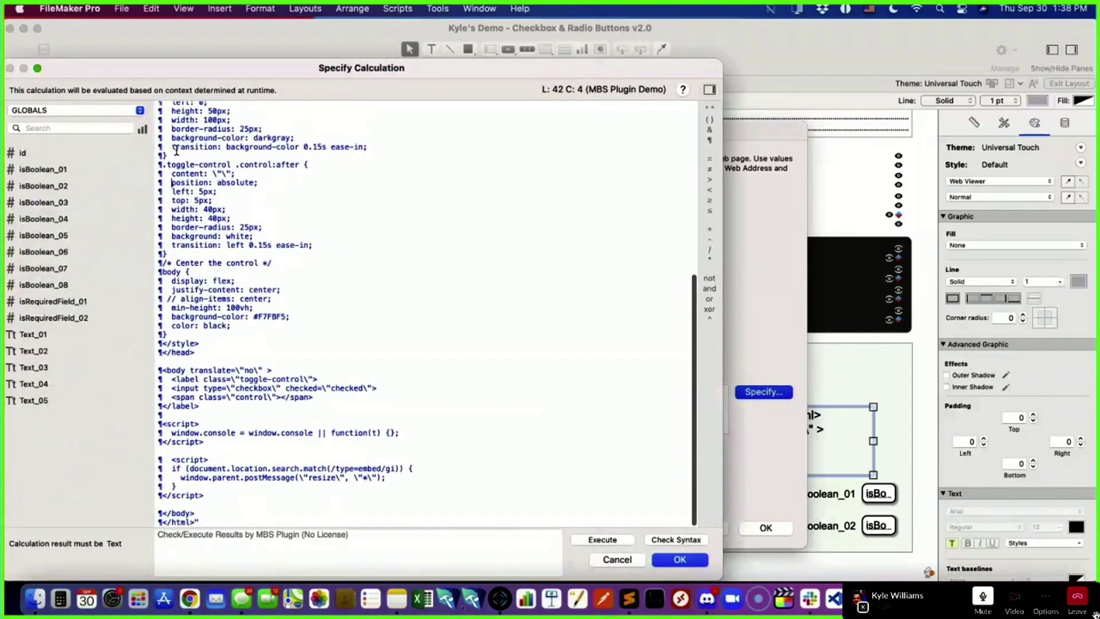
pyautogui.moveTo(167, 147); pyautogui.dragTo(365, 152)
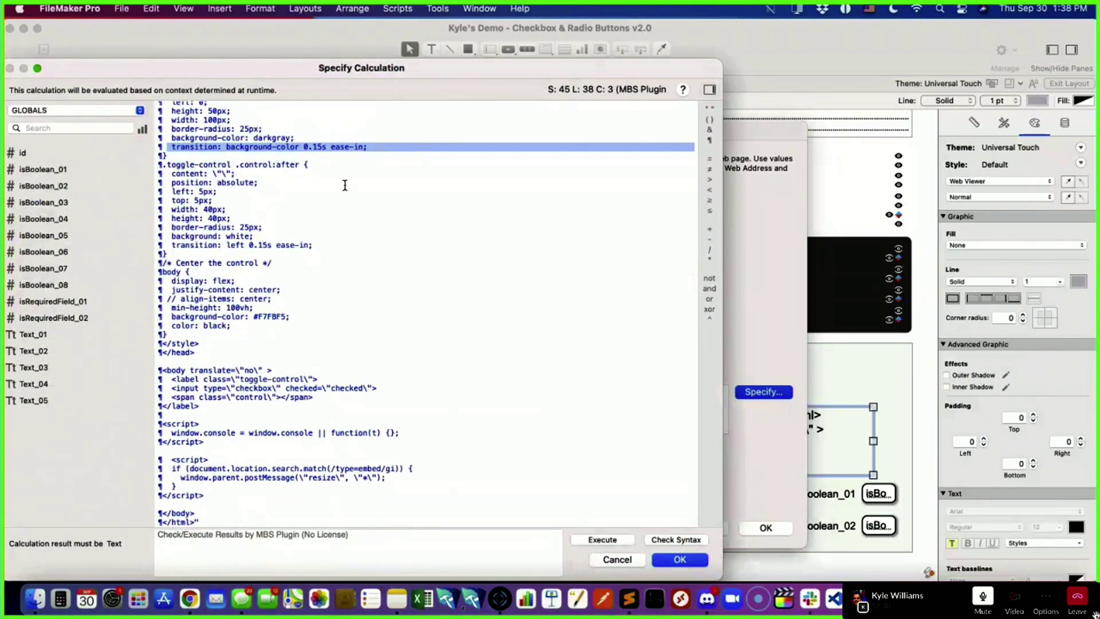
pyautogui.scroll(-2, 212, 439)
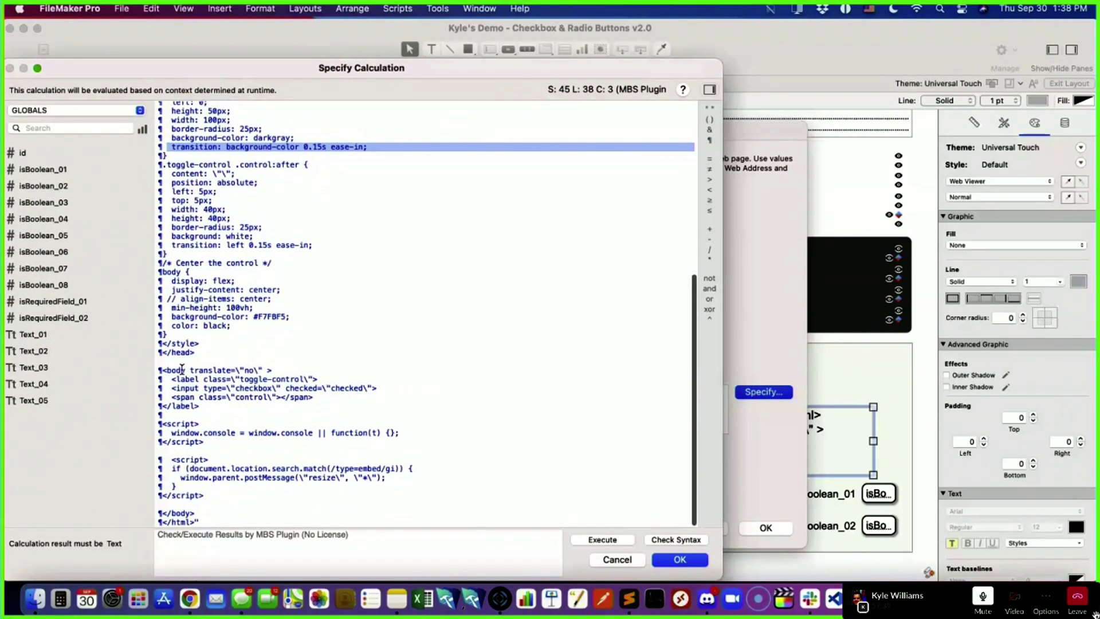
pyautogui.moveTo(164, 370); pyautogui.dragTo(240, 404)
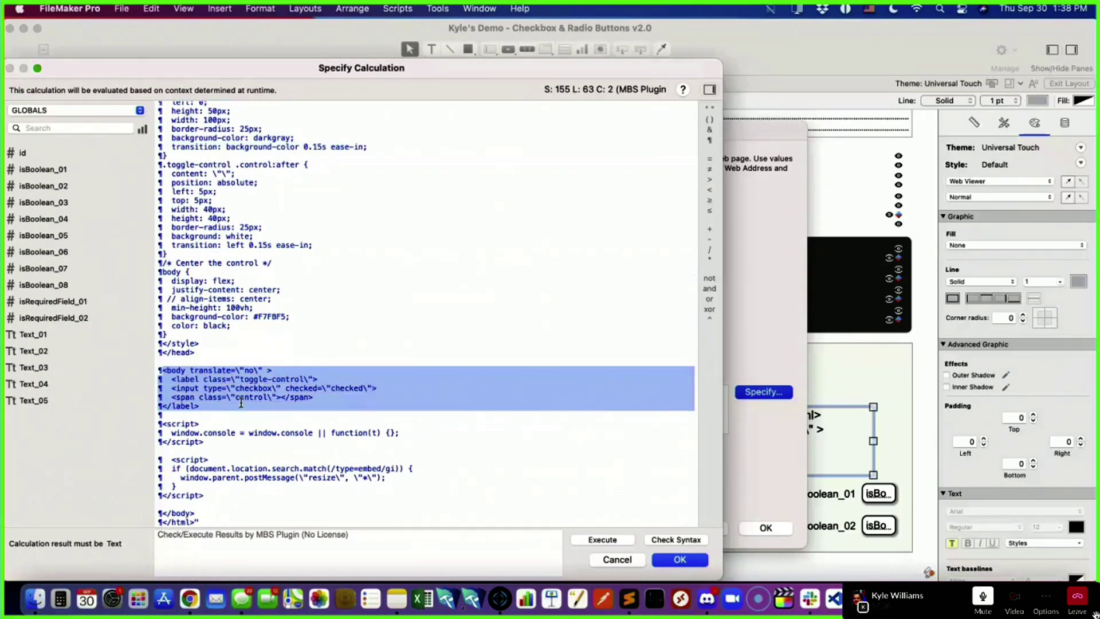
pyautogui.scroll(10, 264, 432)
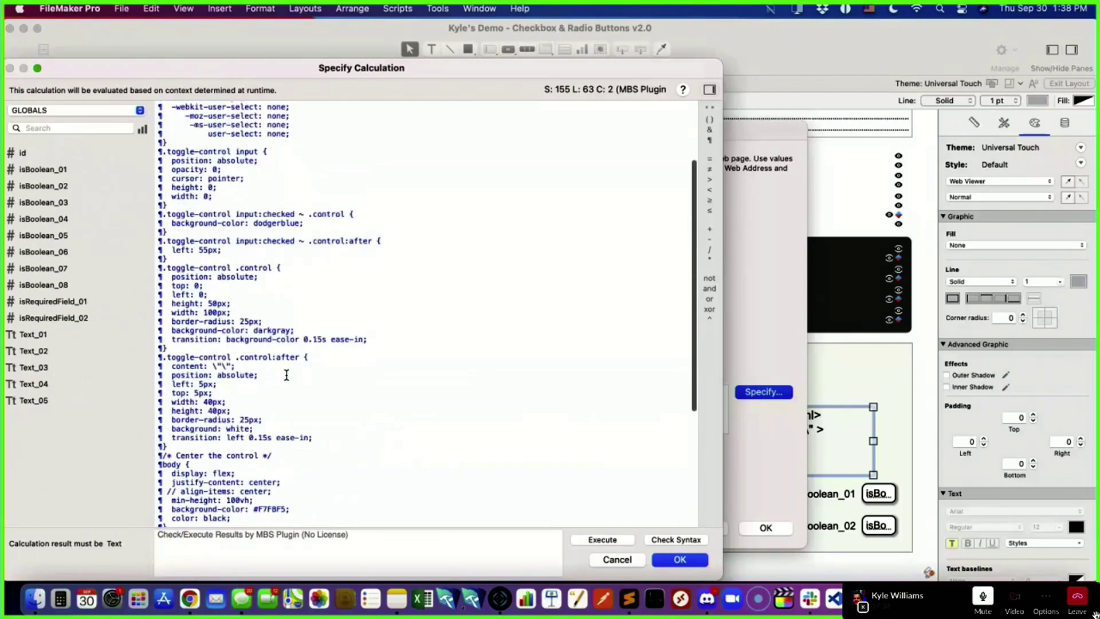
pyautogui.scroll(-10, 223, 390)
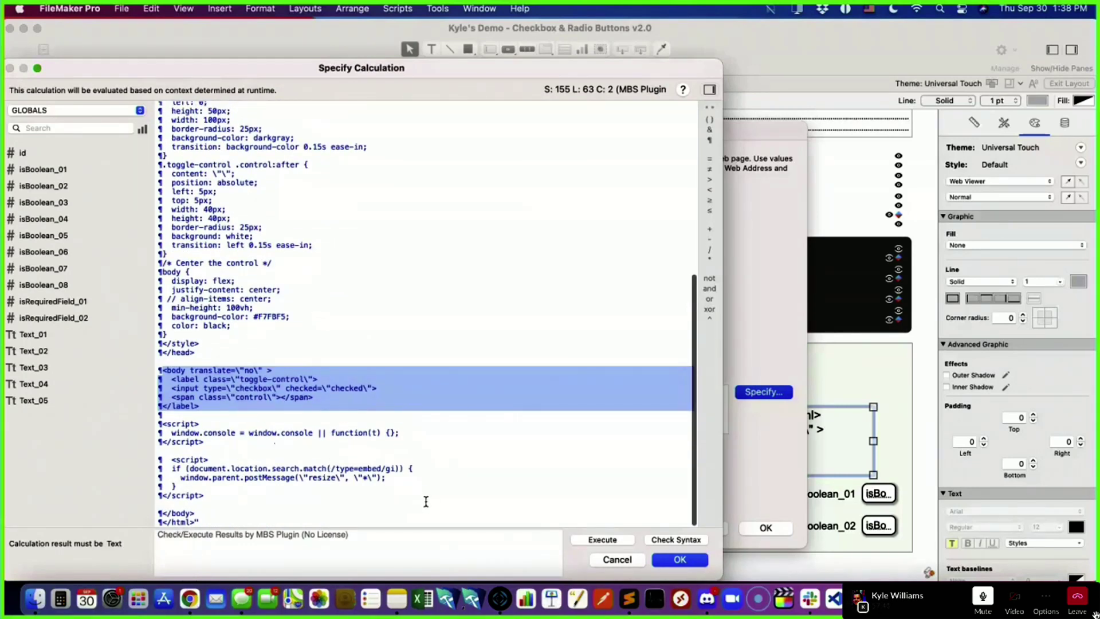
pyautogui.click(691, 562)
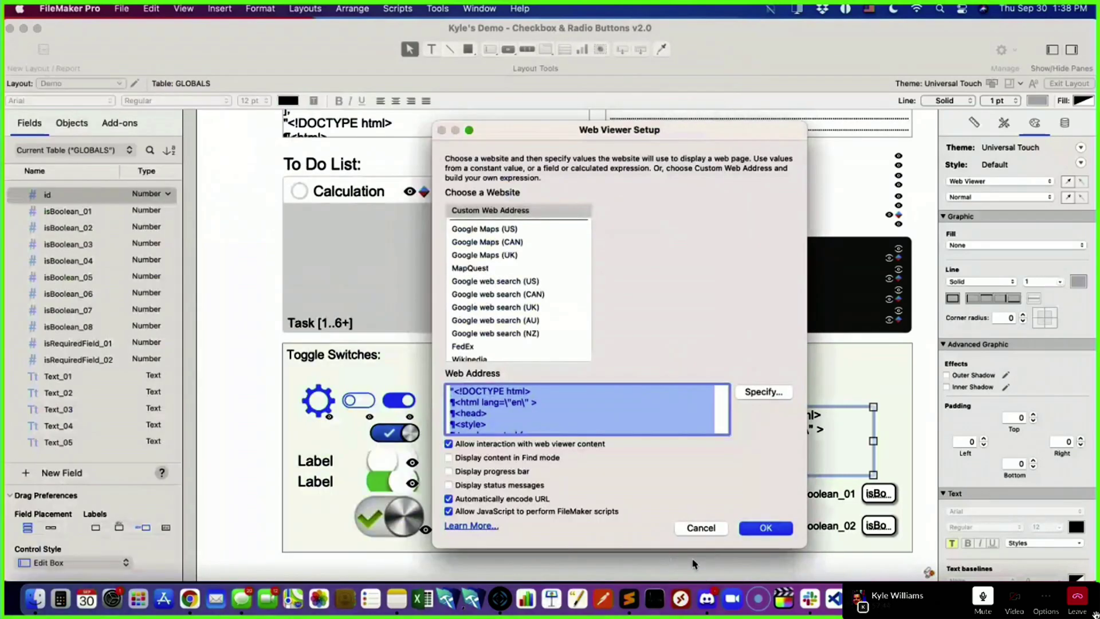
pyautogui.click(769, 525)
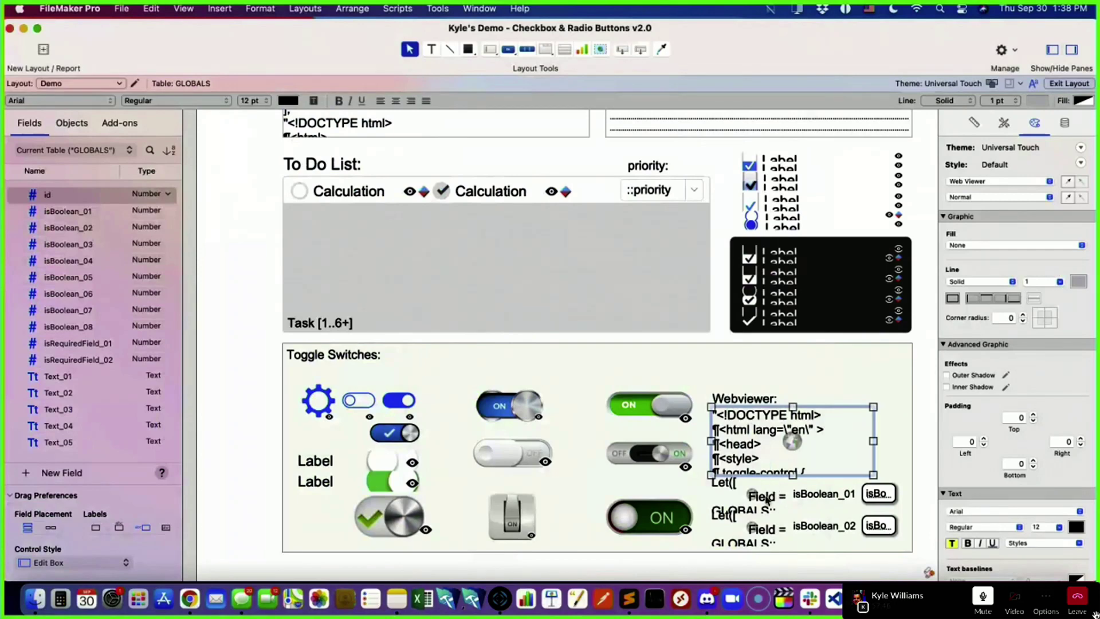
# - In the isBoolean_01 web viewer's address calculation, set btnColor to "red"
pyautogui.doubleClick(744, 498)
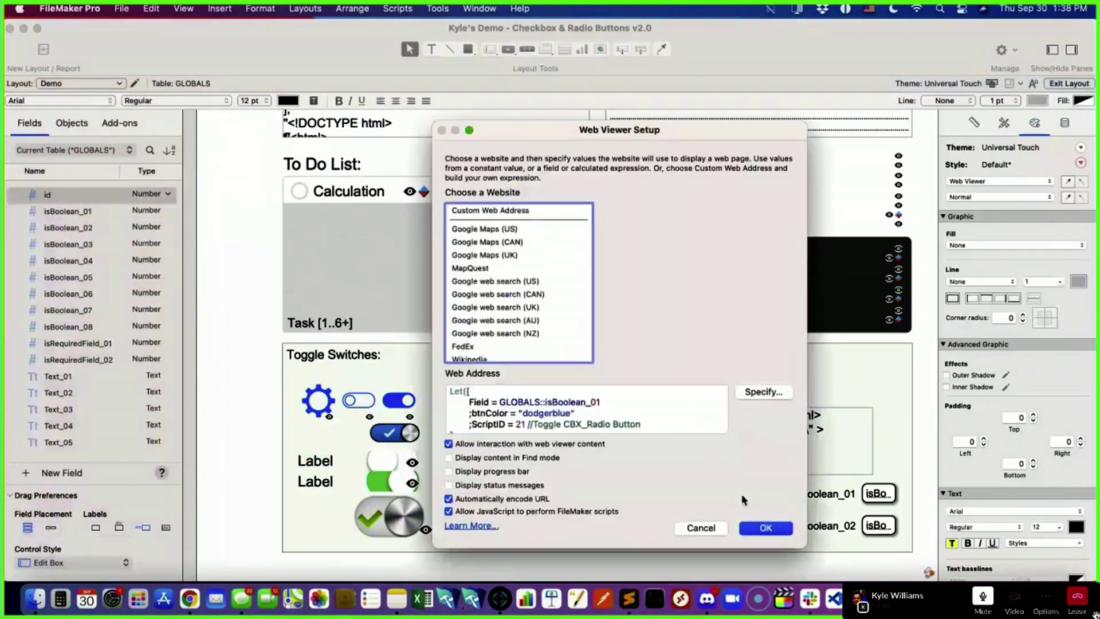
pyautogui.click(764, 393)
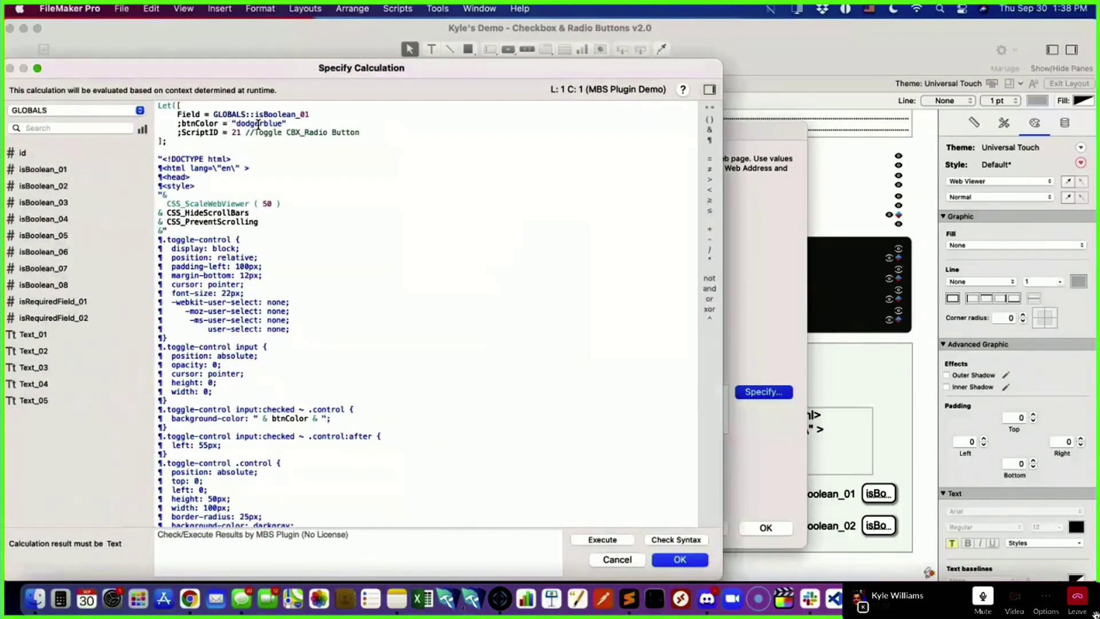
pyautogui.doubleClick(258, 124)
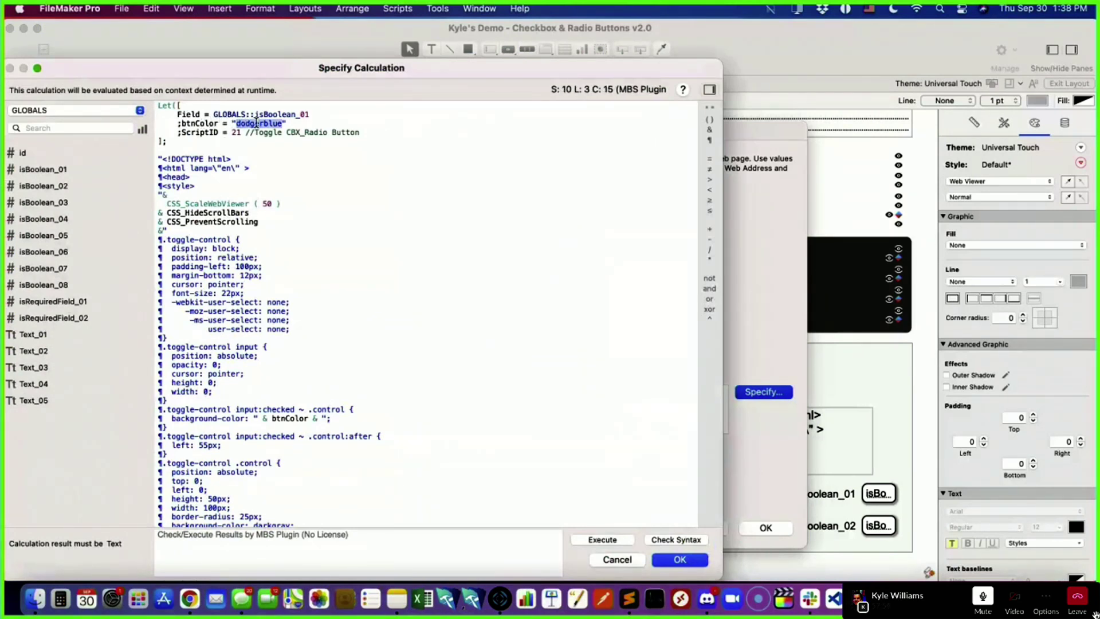
pyautogui.write('red')
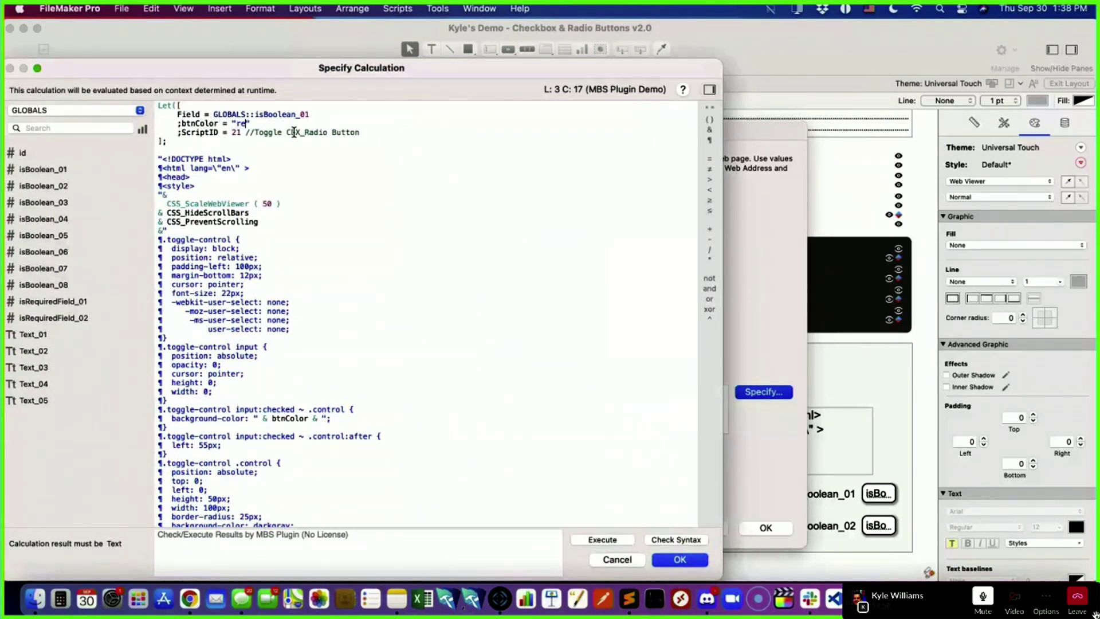
# - Examine the ScriptID, Field and CSS_ScaleWebViewer values in the isBoolean_01 web viewer's address calculation
pyautogui.doubleClick(233, 133)
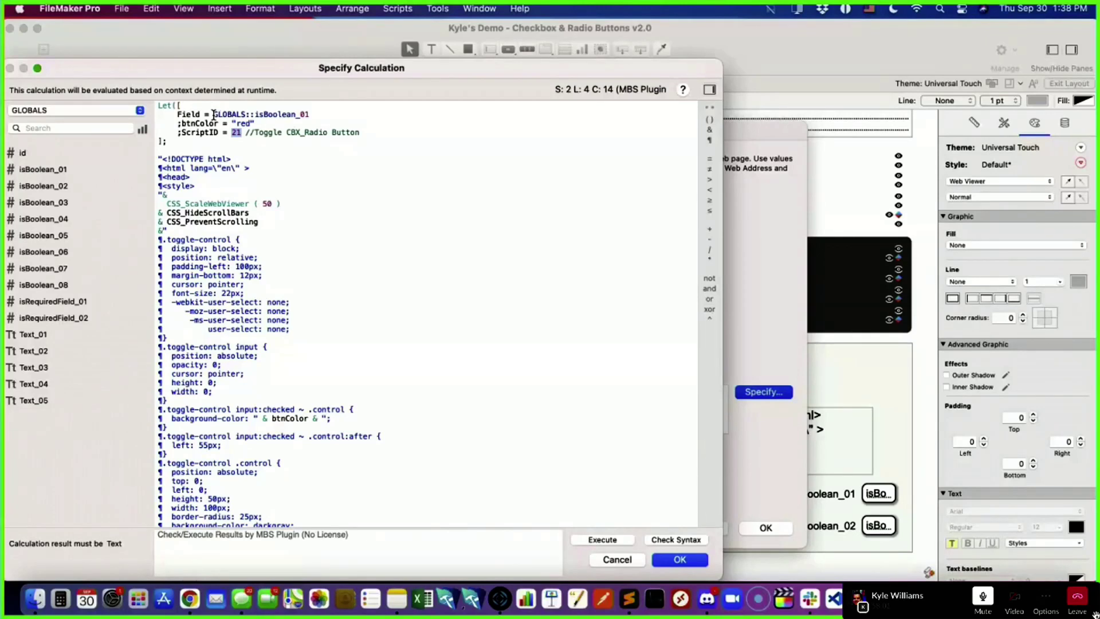
pyautogui.moveTo(214, 114); pyautogui.dragTo(321, 115)
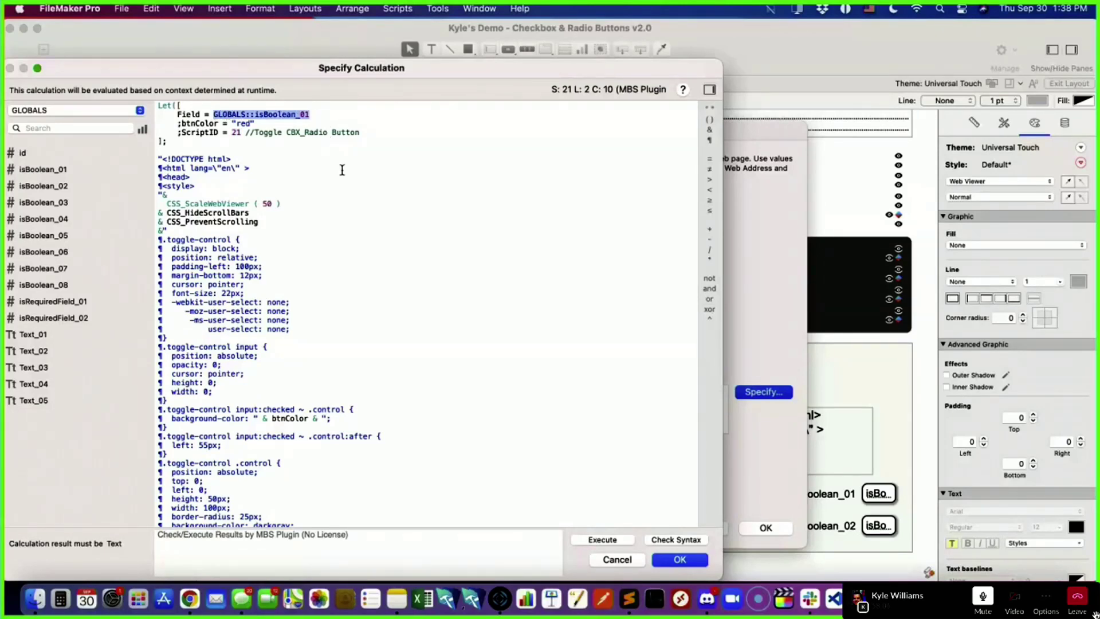
pyautogui.click(170, 204)
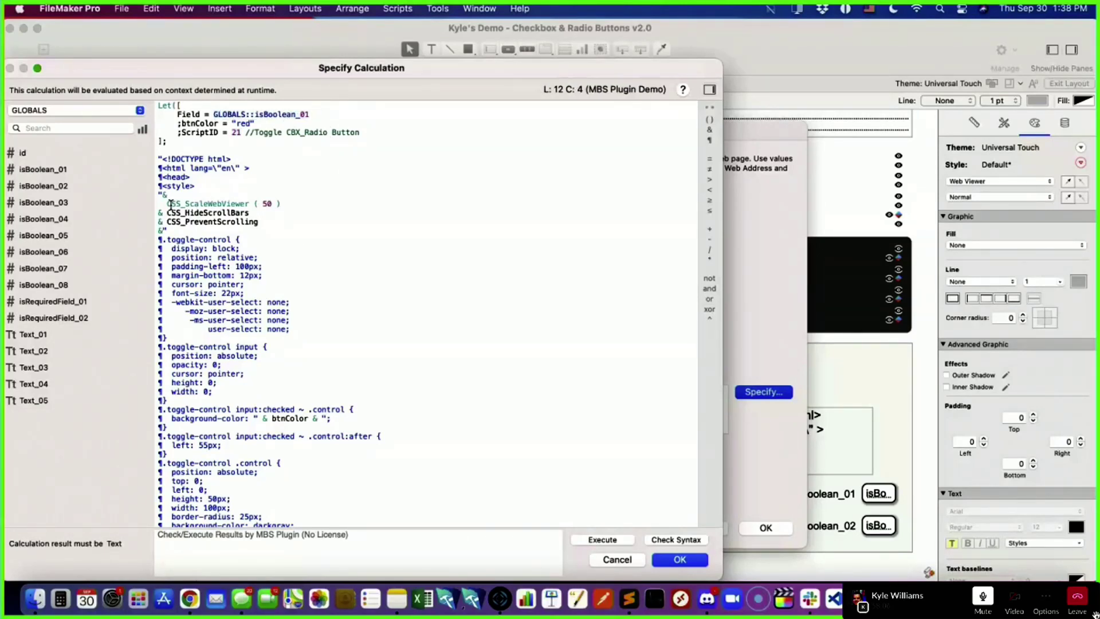
pyautogui.doubleClick(267, 204)
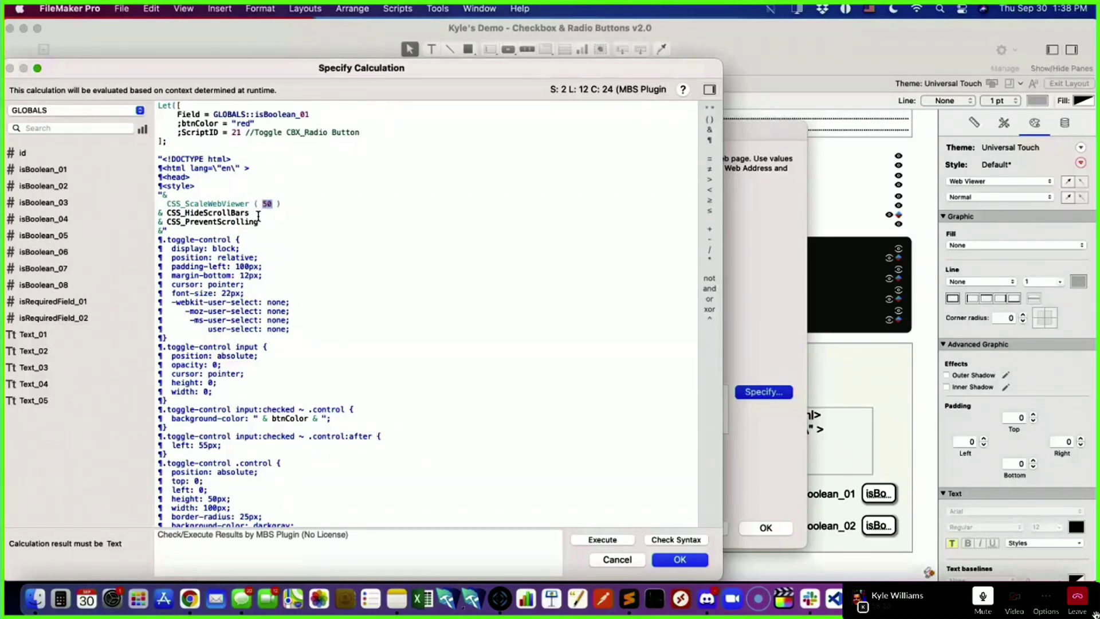
# - Comment out the CSS_HideScrollBars and CSS_PreventScrolling lines with // and save the calculation and web viewer setup
pyautogui.moveTo(256, 216); pyautogui.dragTo(158, 217)
pyautogui.click(159, 219)
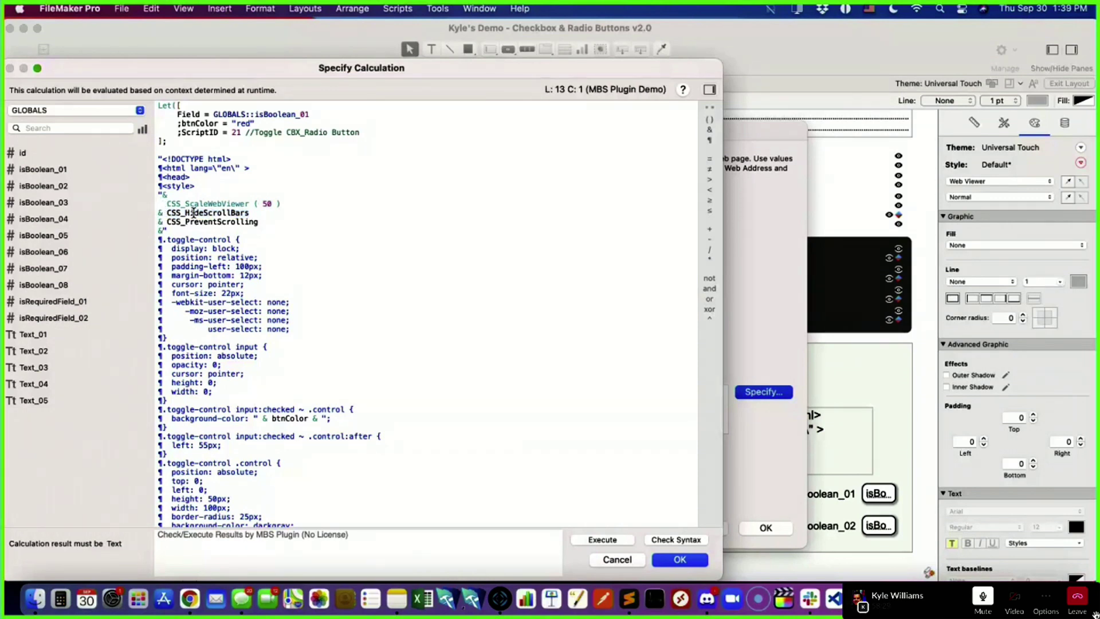
pyautogui.write('//')
pyautogui.click(158, 223)
pyautogui.write('//')
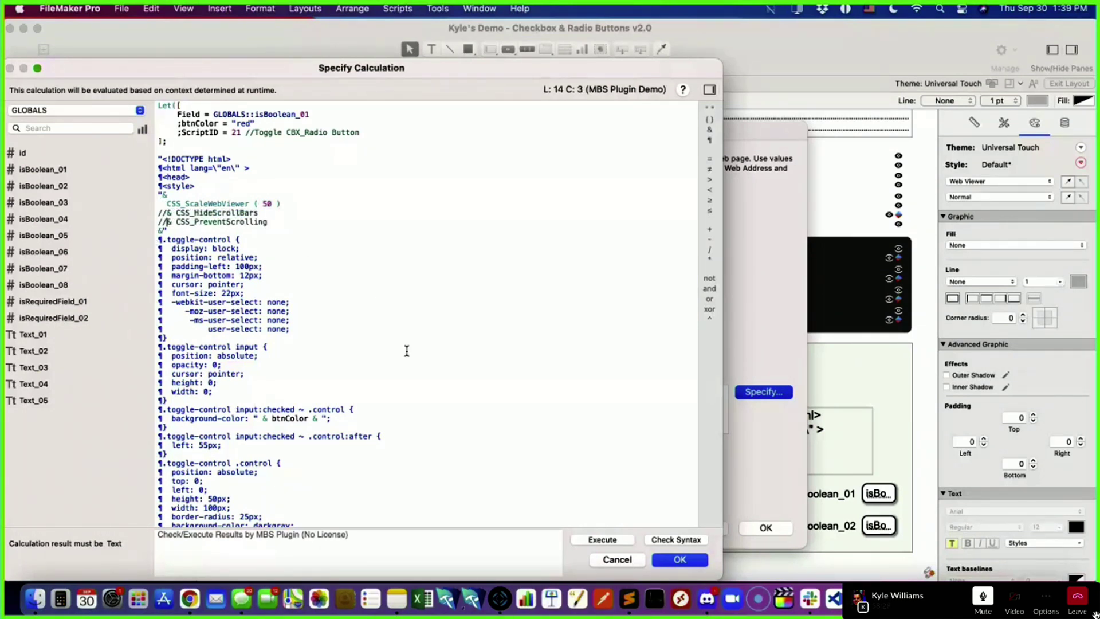
pyautogui.click(670, 560)
pyautogui.click(765, 528)
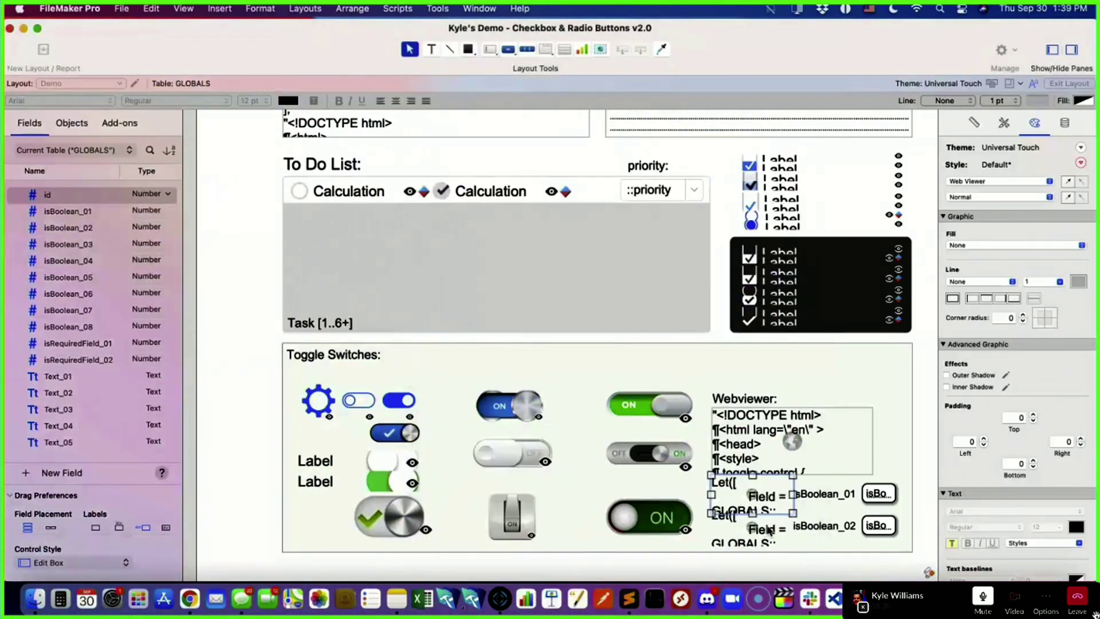
# - Exit Layout mode and test the isBoolean_01 and large web viewer toggles, switching each off and back on
pyautogui.click(1069, 83)
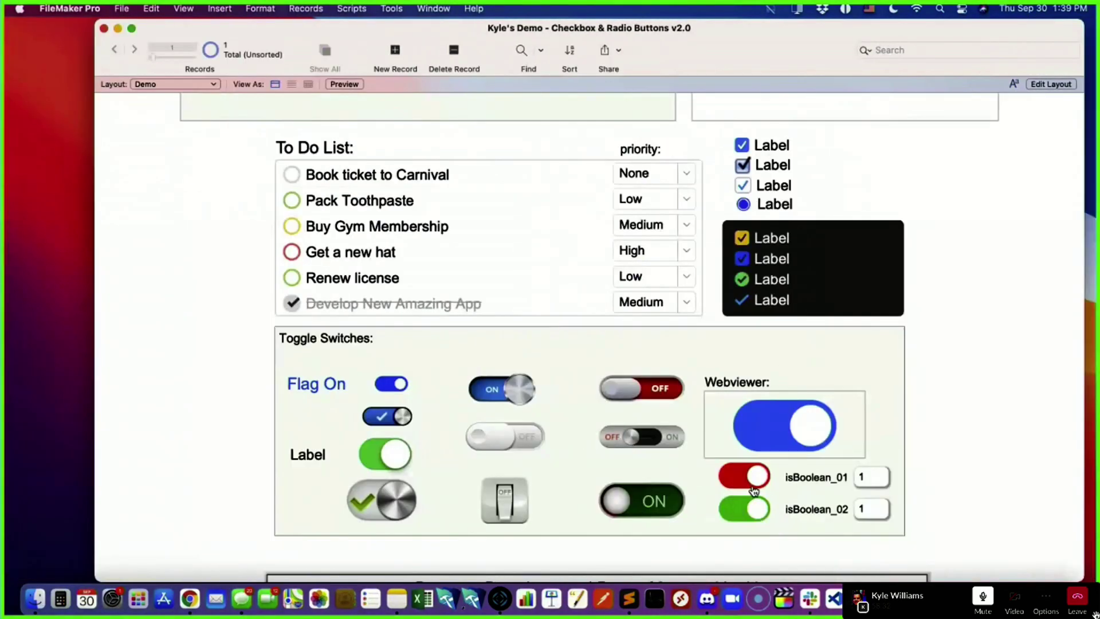
pyautogui.click(746, 480)
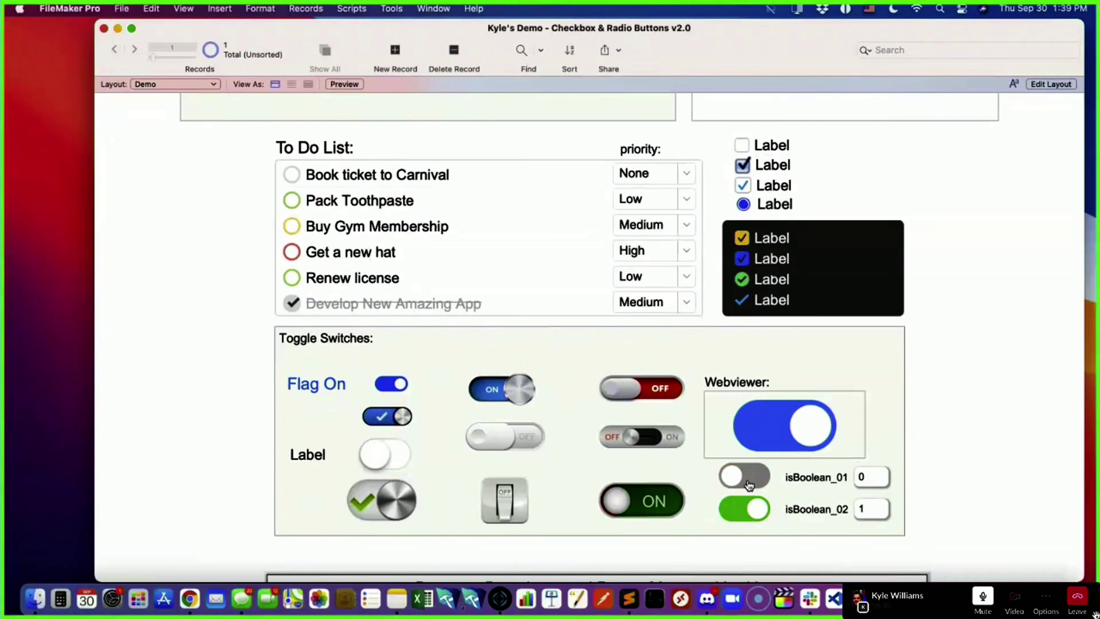
pyautogui.click(744, 481)
pyautogui.click(760, 427)
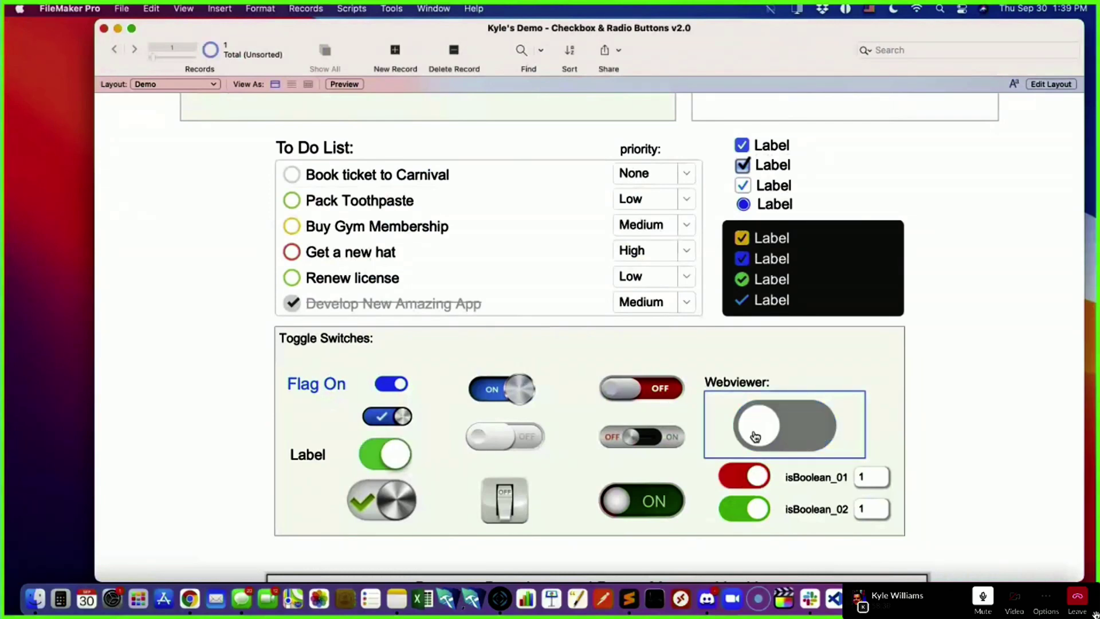
pyautogui.click(778, 427)
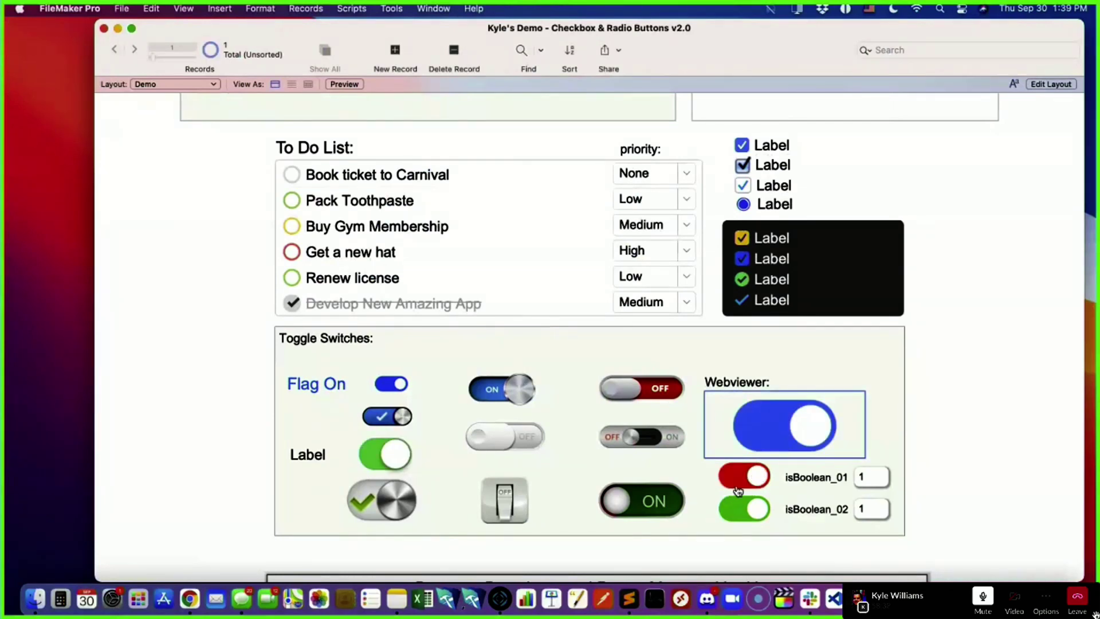
# - Scroll up and down inside the isBoolean_01 web viewer to check how it behaves without the scrolling CSS
pyautogui.scroll(1, 741, 481)
pyautogui.scroll(-1, 742, 482)
pyautogui.scroll(1, 742, 483)
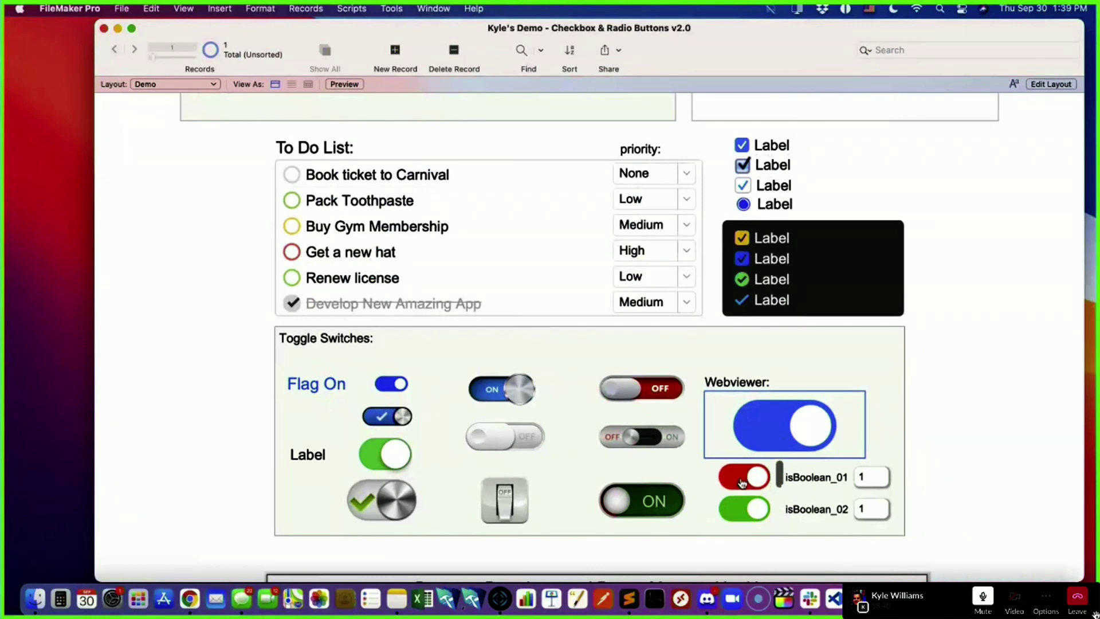
pyautogui.scroll(-1, 743, 483)
pyautogui.scroll(1, 744, 484)
pyautogui.scroll(-1, 743, 483)
pyautogui.scroll(1, 746, 480)
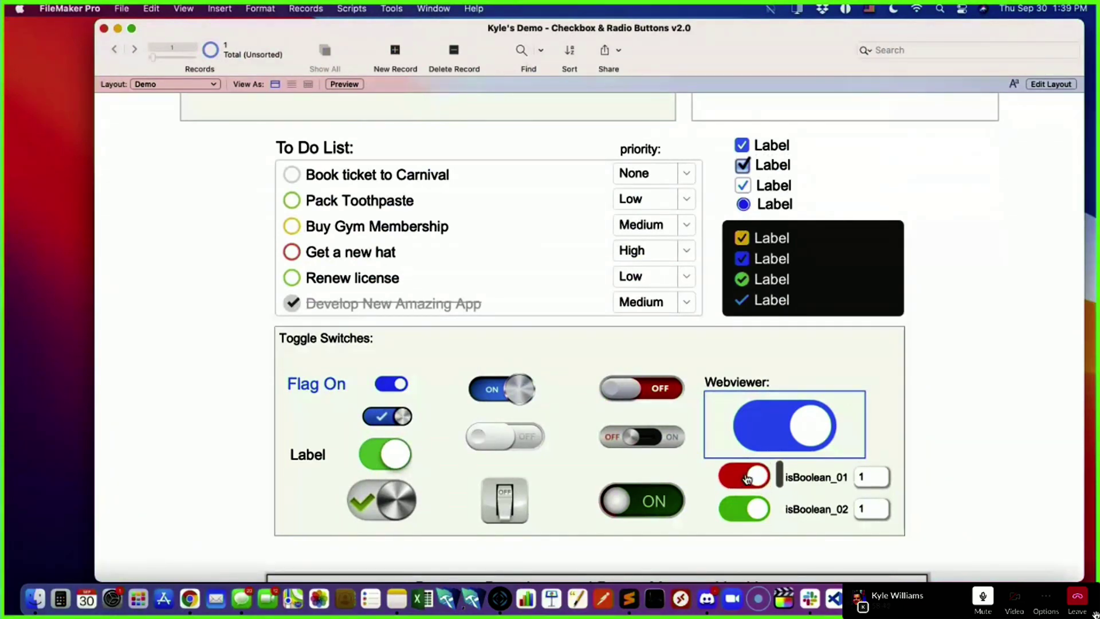
pyautogui.scroll(-1, 750, 480)
pyautogui.scroll(1, 749, 480)
pyautogui.scroll(-1, 748, 483)
pyautogui.scroll(1, 746, 484)
pyautogui.scroll(-1, 745, 484)
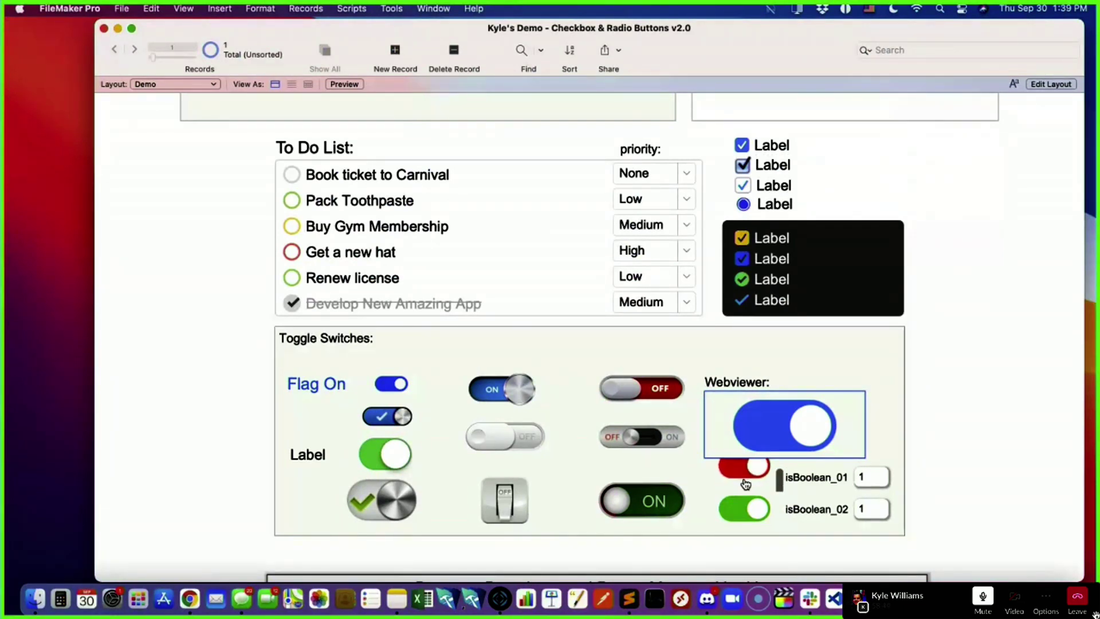
# - In Layout mode, uncomment the CSS_HideScrollBars and CSS_PreventScrolling lines in the isBoolean_01 web viewer's address and save the setup
pyautogui.click(1049, 85)
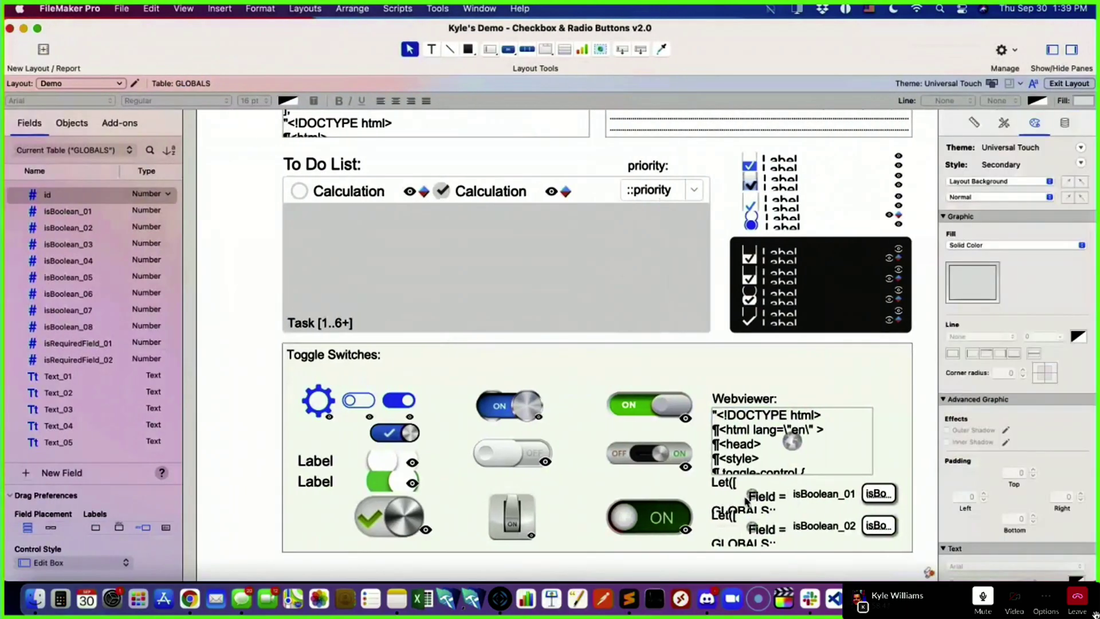
pyautogui.doubleClick(747, 500)
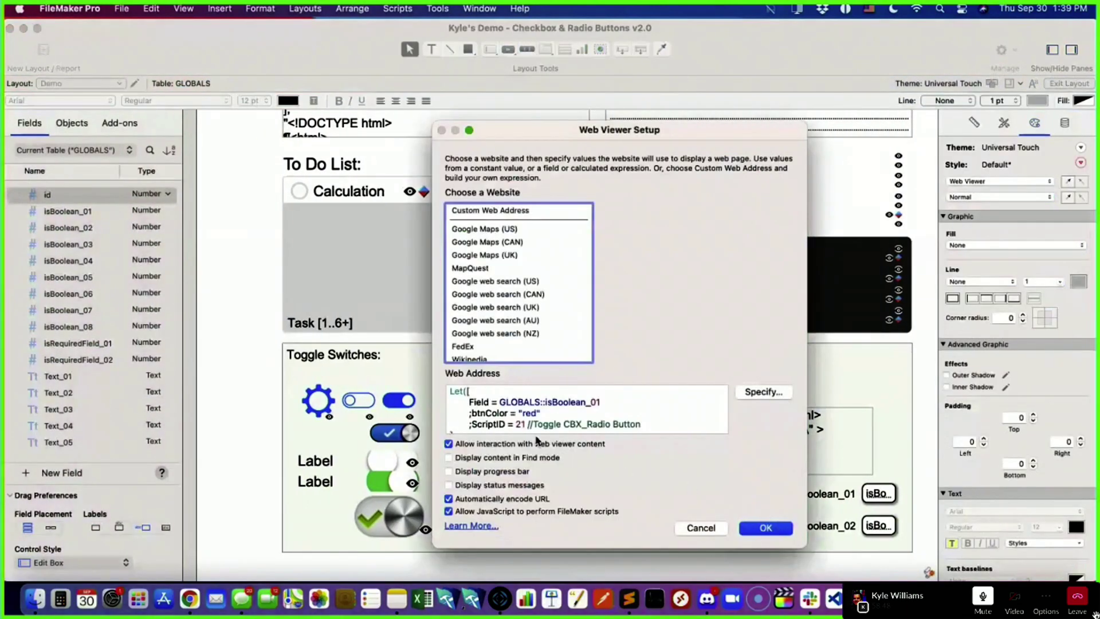
pyautogui.scroll(-10, 545, 412)
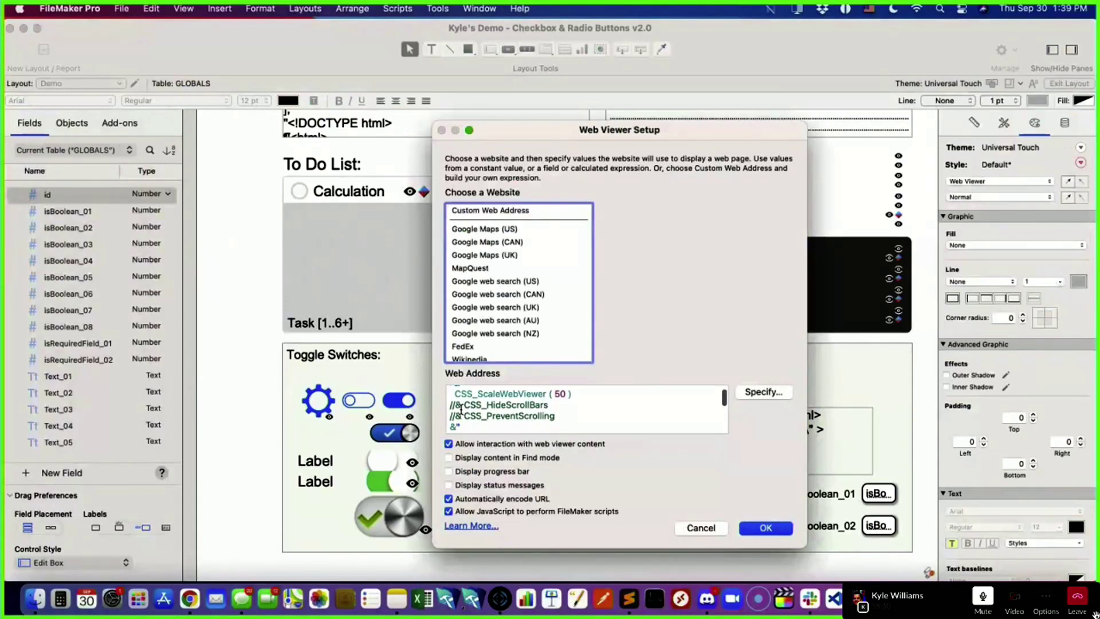
pyautogui.click(456, 406)
pyautogui.press('BackSpace')
pyautogui.press('BackSpace')
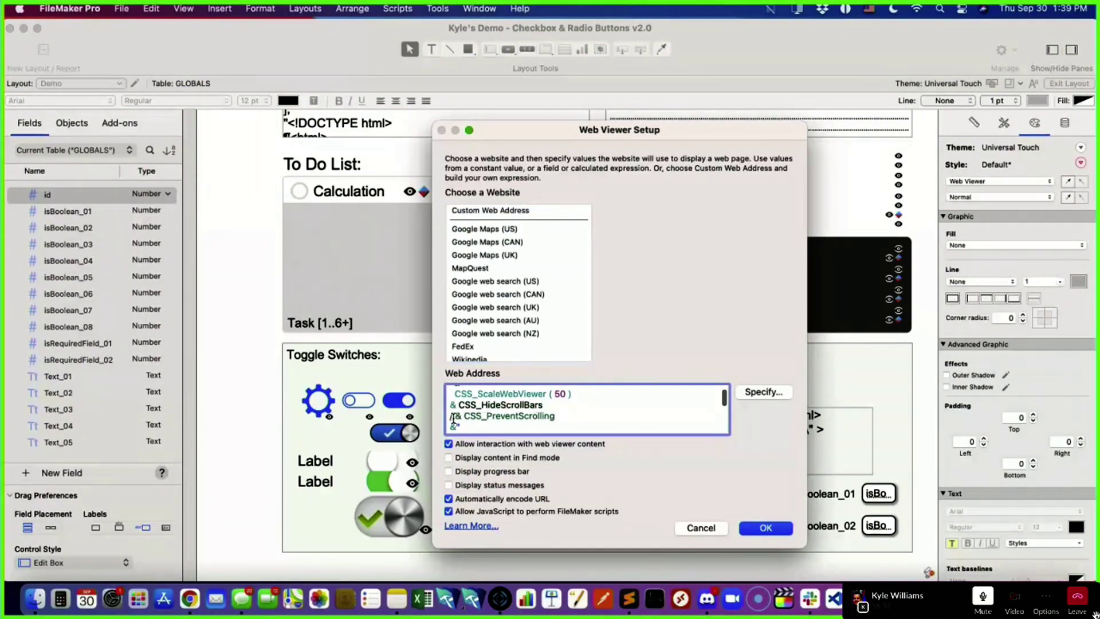
pyautogui.click(456, 416)
pyautogui.press('BackSpace')
pyautogui.press('BackSpace')
pyautogui.click(766, 527)
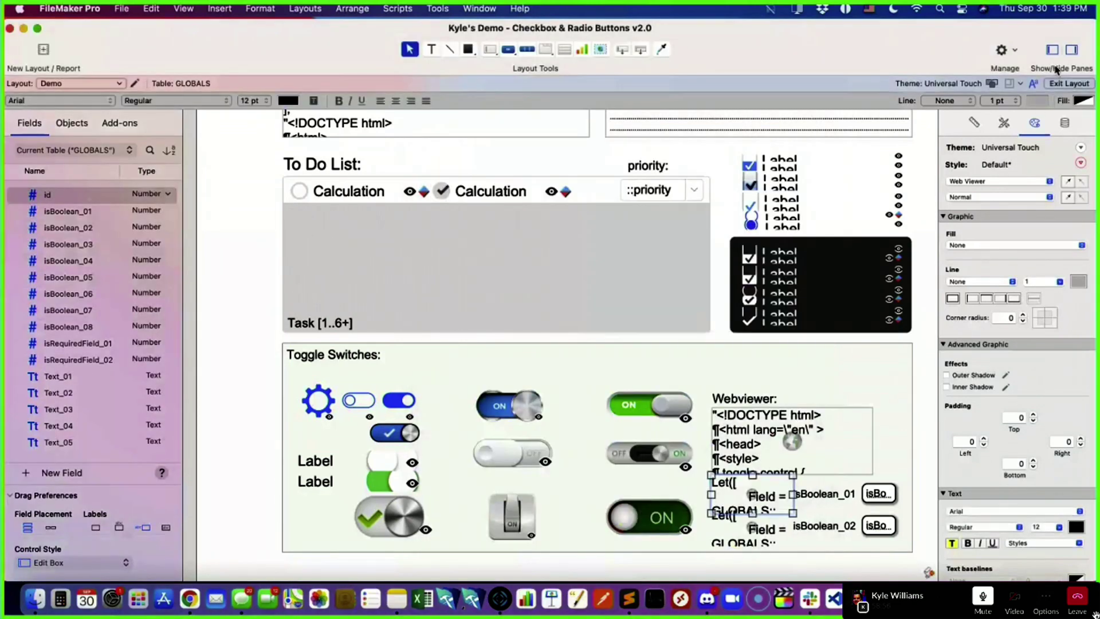
# - Exit Layout mode and switch the isBoolean_01 web viewer toggle on and off several times, leaving the field set to 0
pyautogui.click(1066, 84)
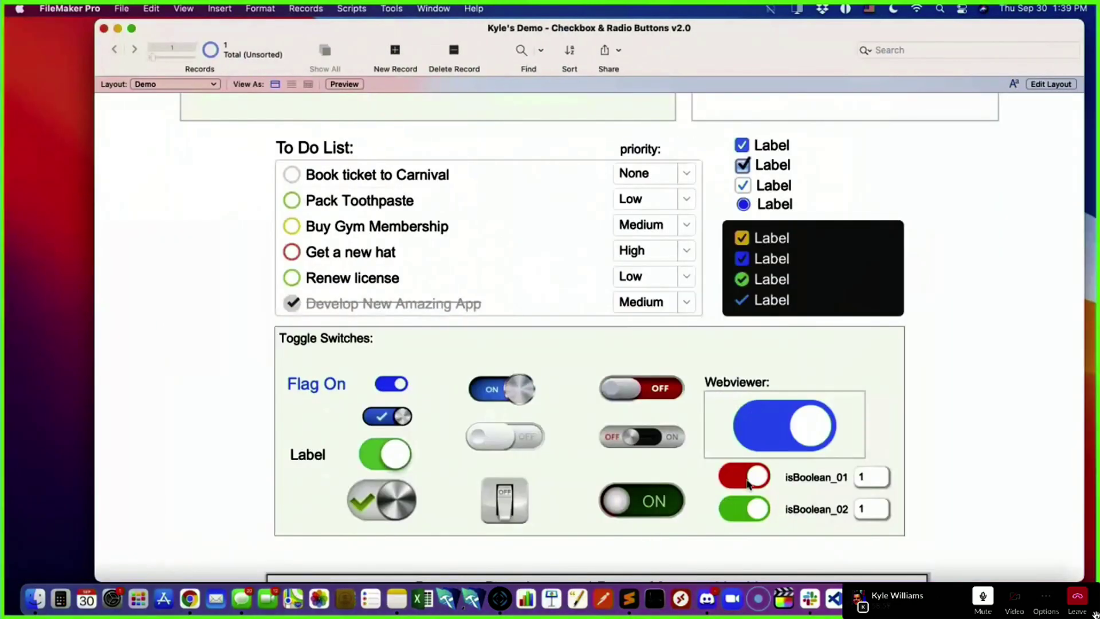
pyautogui.click(749, 484)
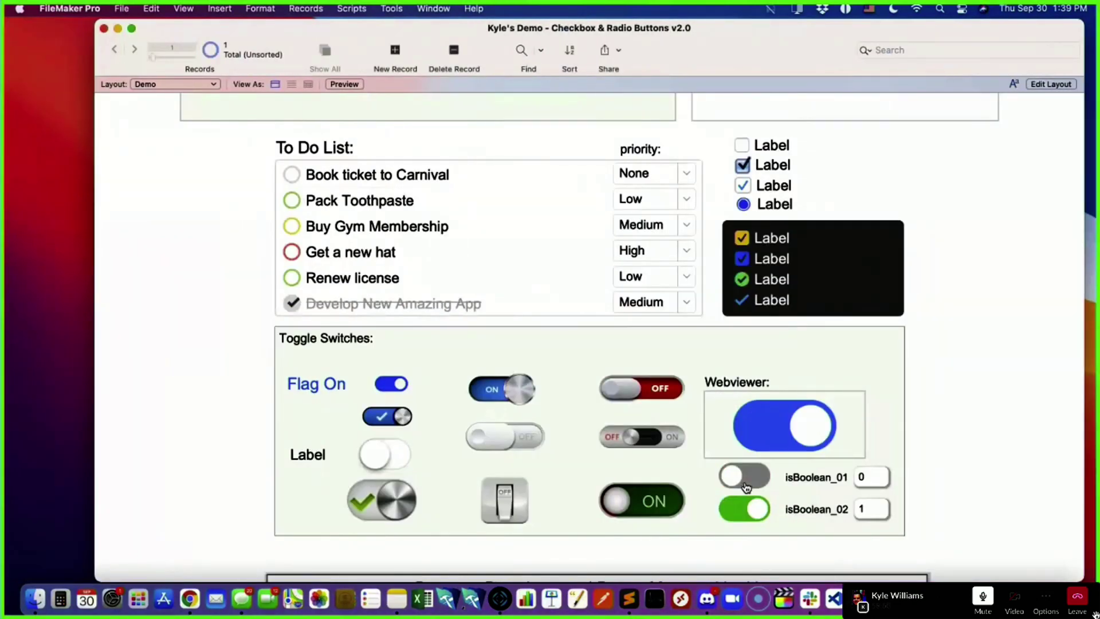
pyautogui.click(750, 486)
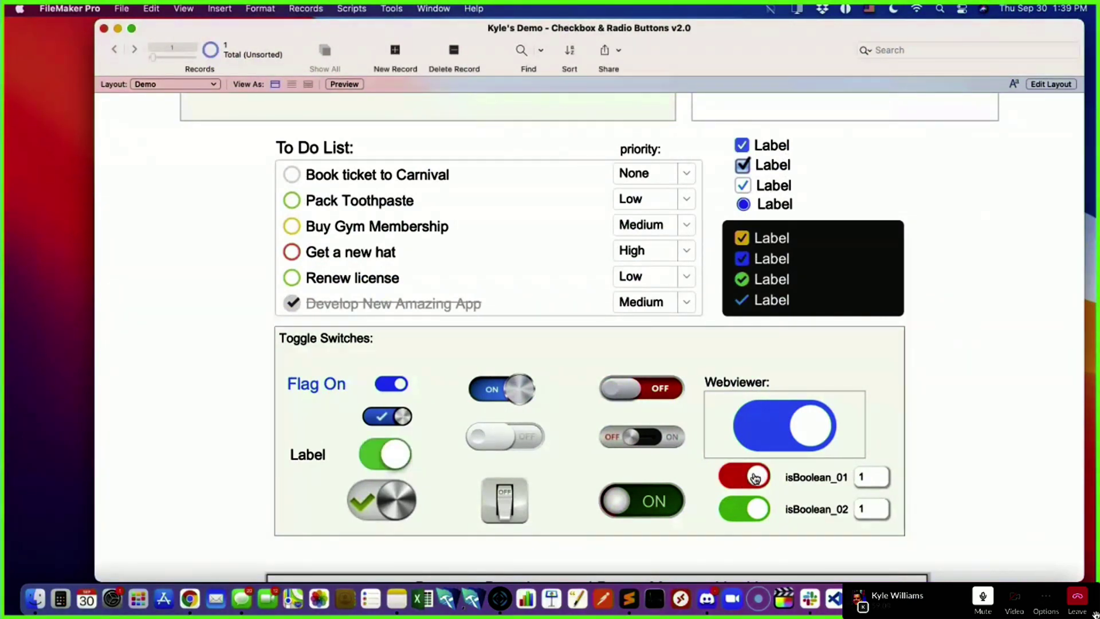
pyautogui.click(747, 483)
pyautogui.click(750, 481)
pyautogui.click(750, 481)
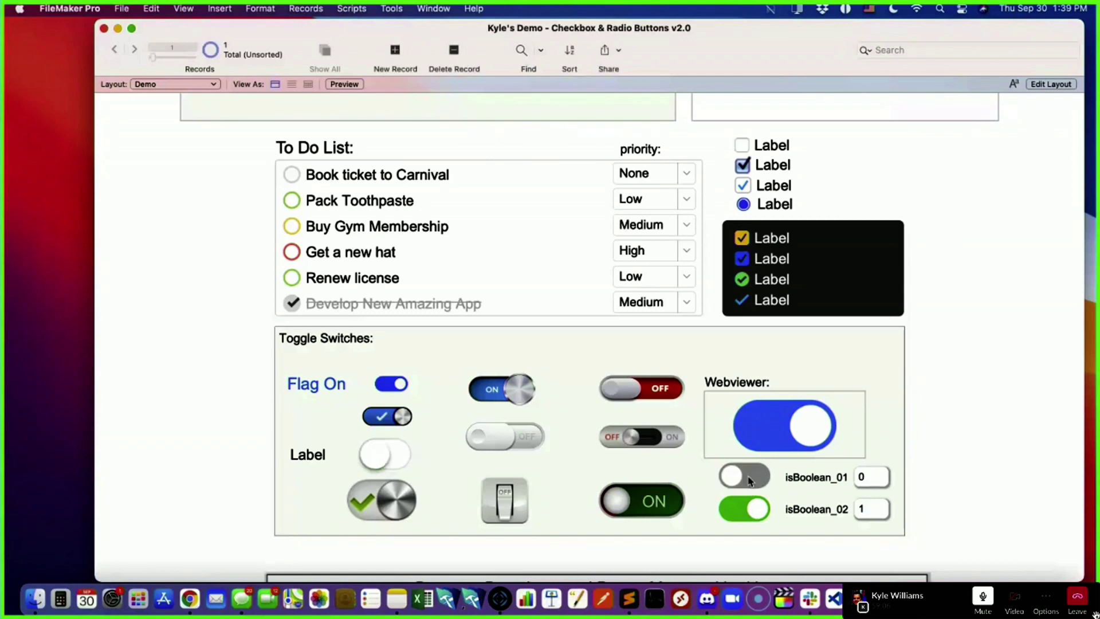
pyautogui.click(749, 481)
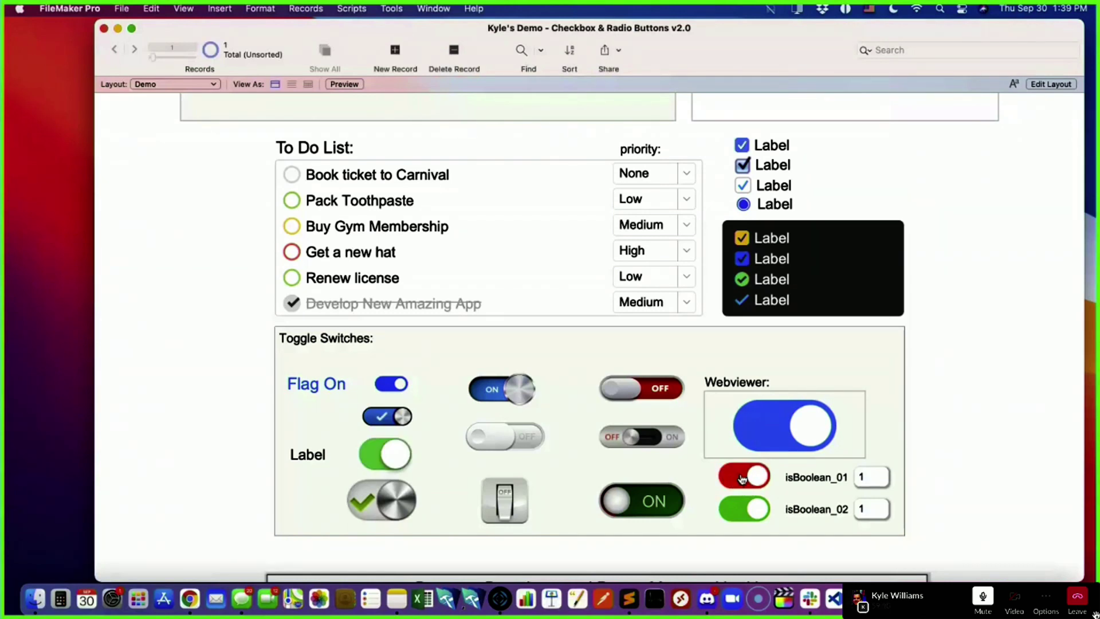
pyautogui.click(746, 487)
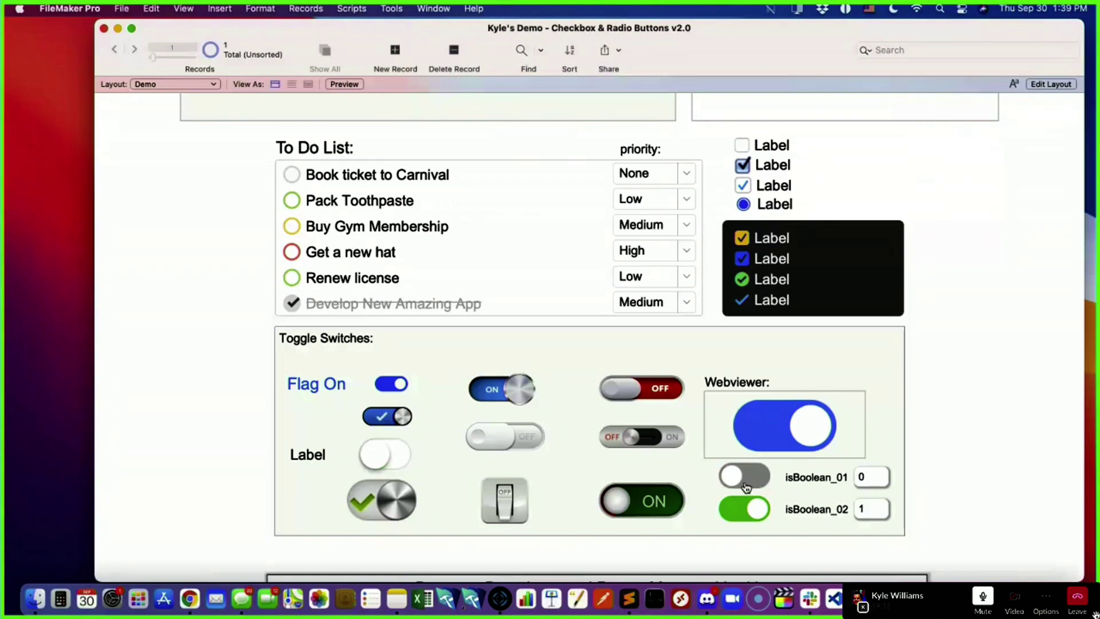
# - In Layout mode, set the CSS_ScaleWebViewer value in the isBoolean_01 web viewer's address to 25 and save the setup
pyautogui.click(1051, 84)
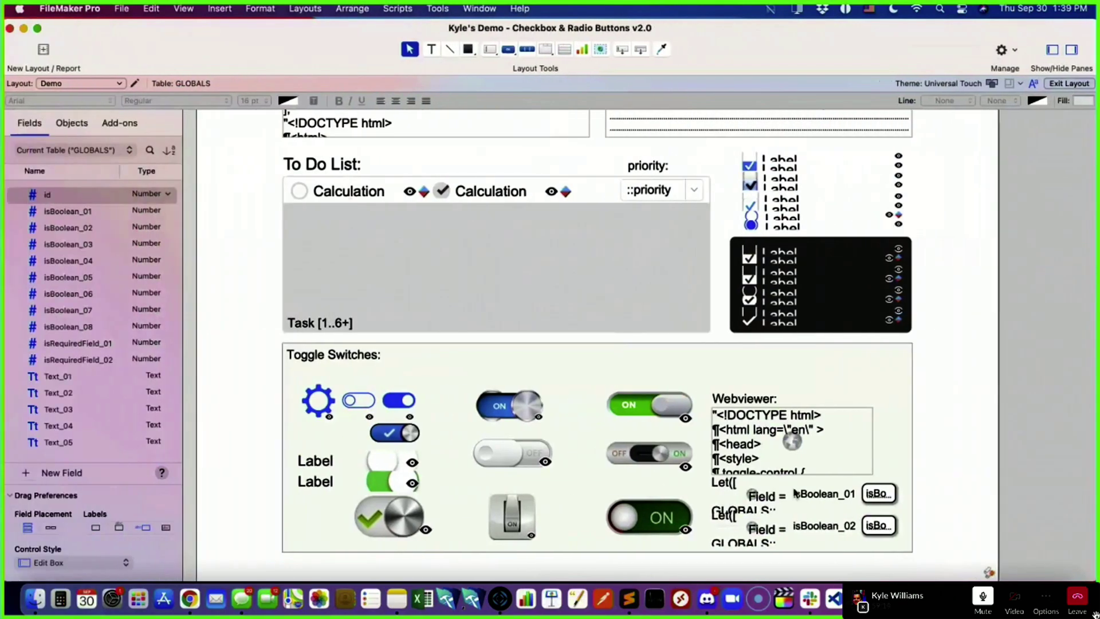
pyautogui.doubleClick(762, 499)
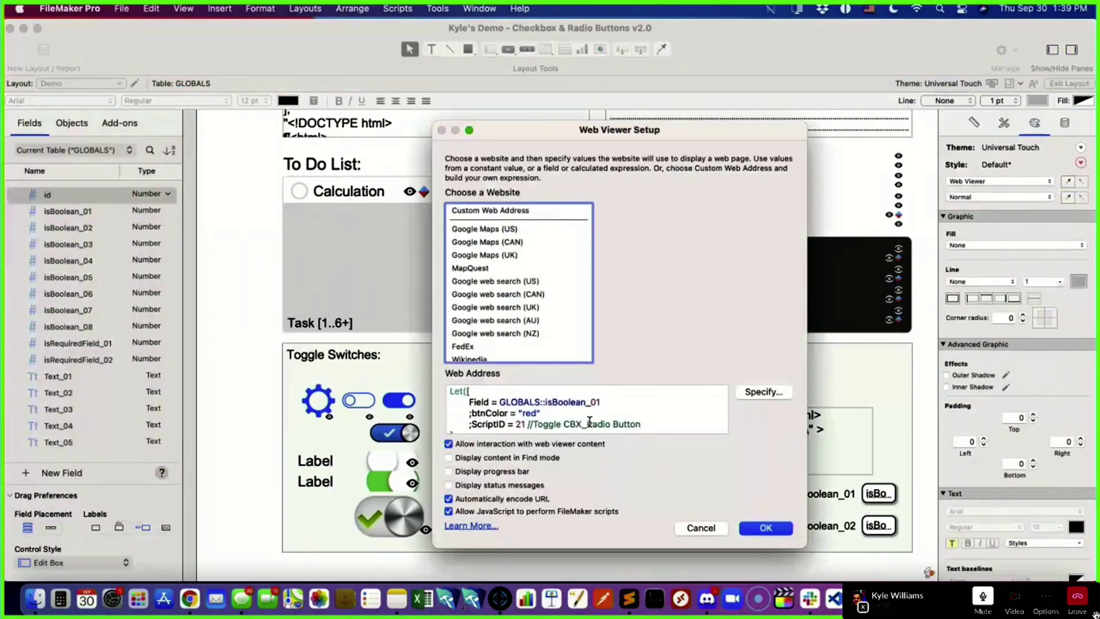
pyautogui.scroll(-10, 590, 421)
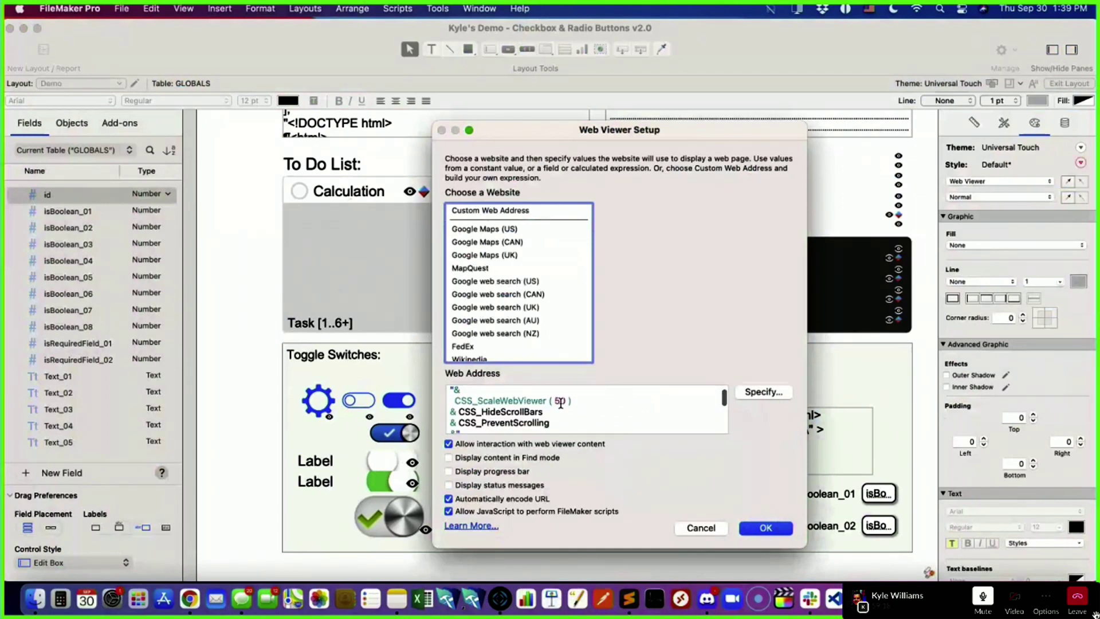
pyautogui.doubleClick(561, 403)
pyautogui.write('2')
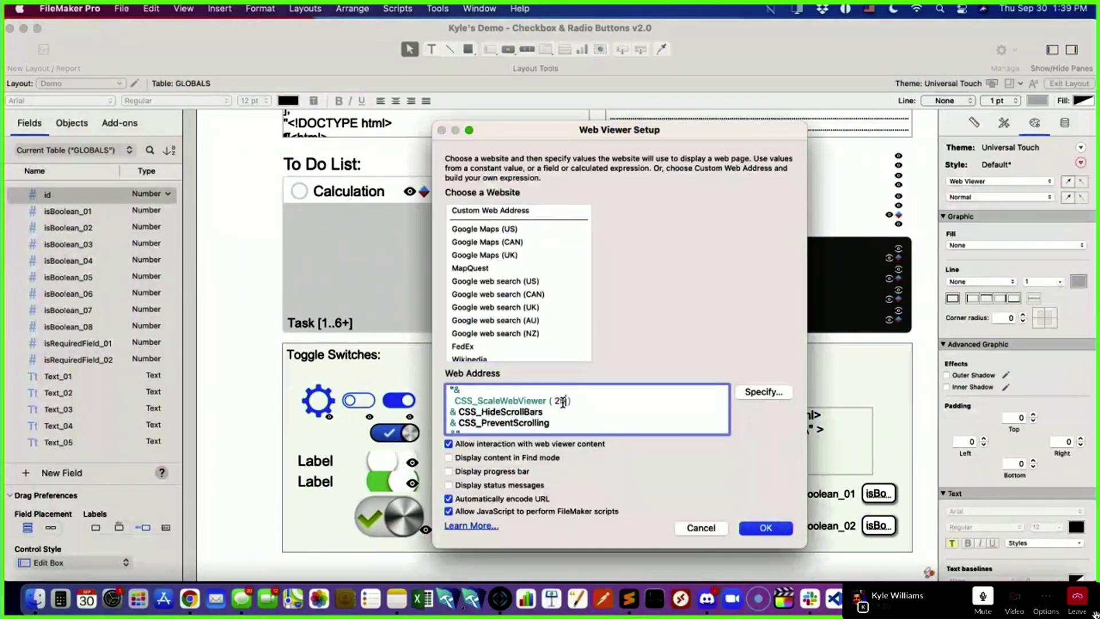
pyautogui.click(762, 528)
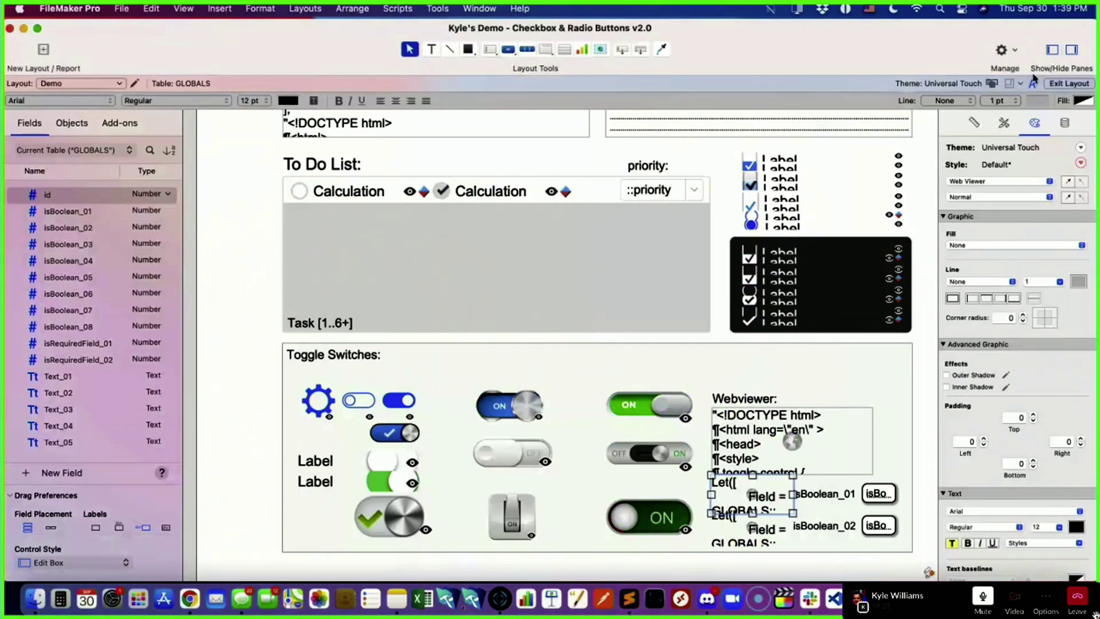
# - Exit Layout mode and test the rescaled isBoolean_01 toggle by switching it repeatedly, ending with it off
pyautogui.click(1069, 83)
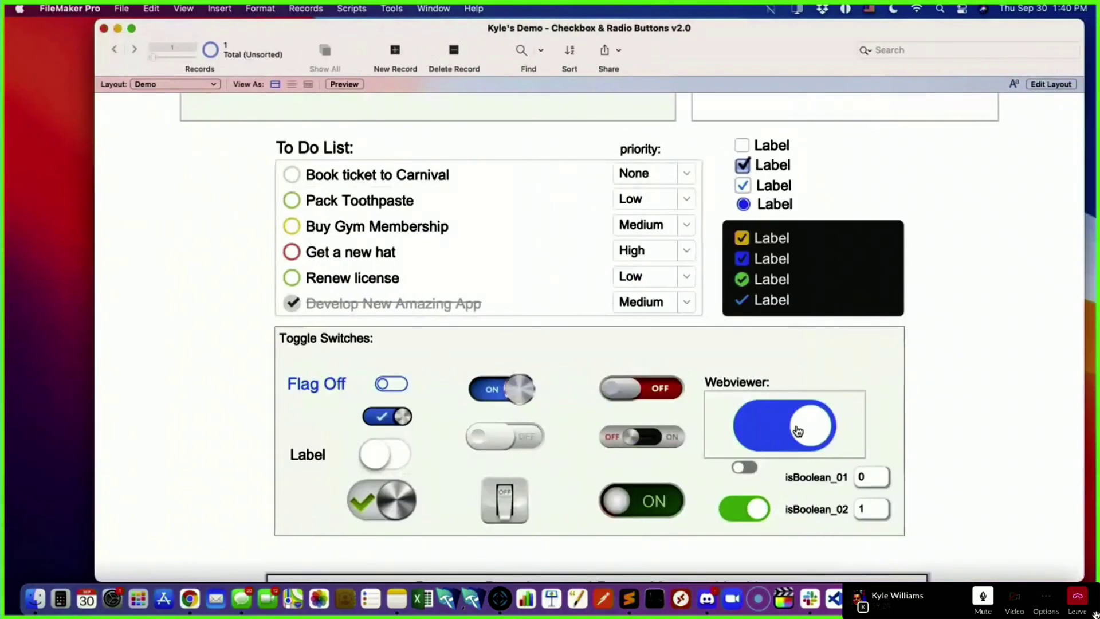
pyautogui.click(744, 467)
pyautogui.click(745, 468)
pyautogui.click(745, 468)
pyautogui.click(745, 468)
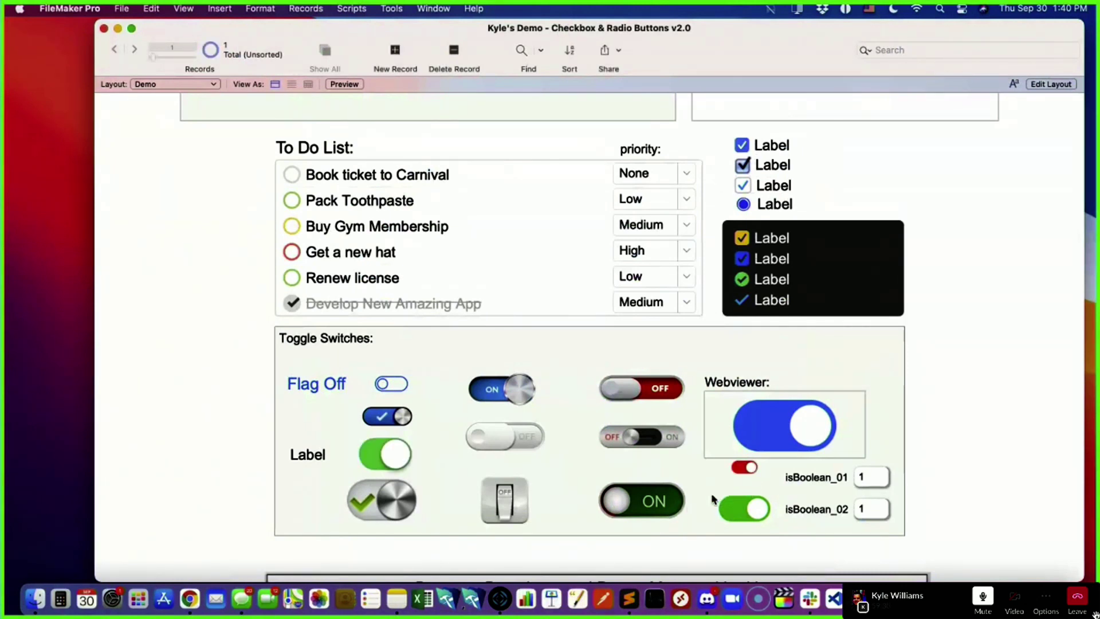
pyautogui.click(746, 469)
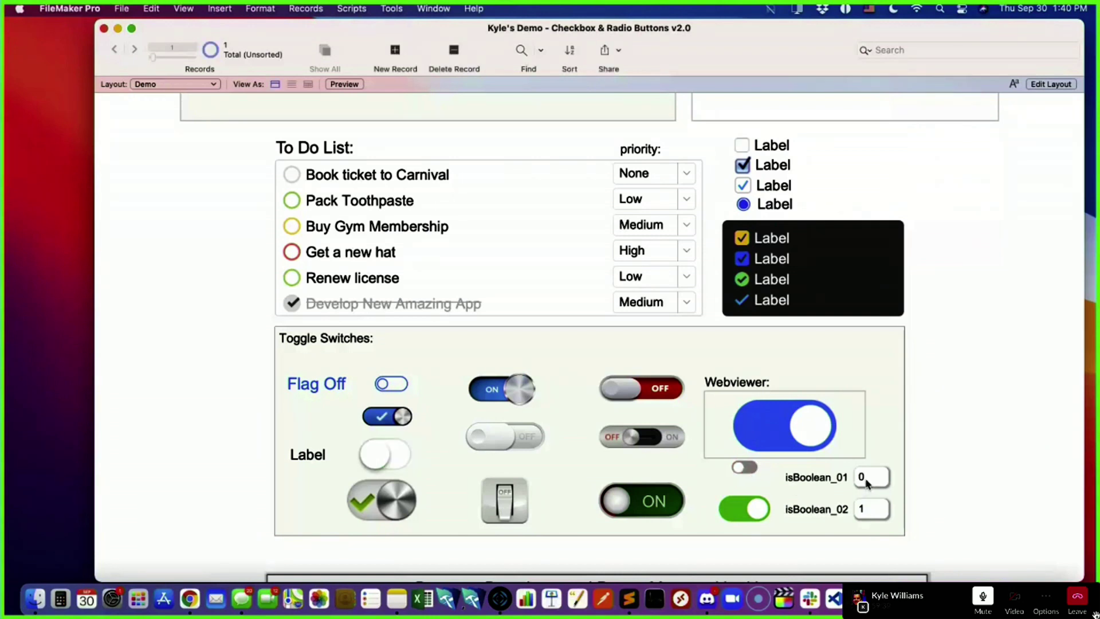
pyautogui.click(746, 468)
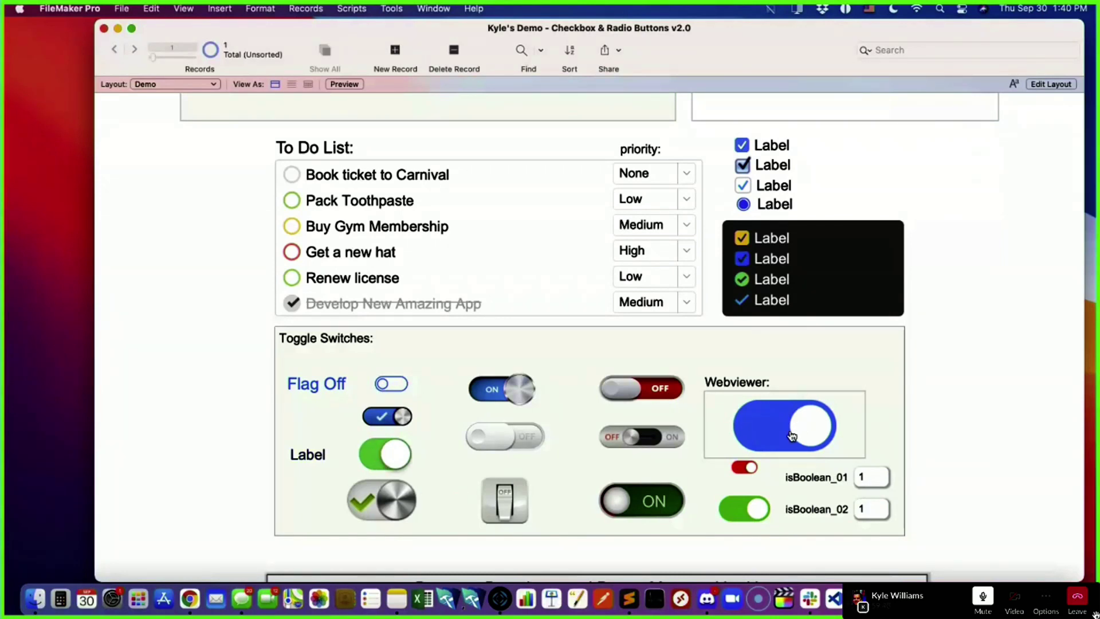
pyautogui.click(745, 468)
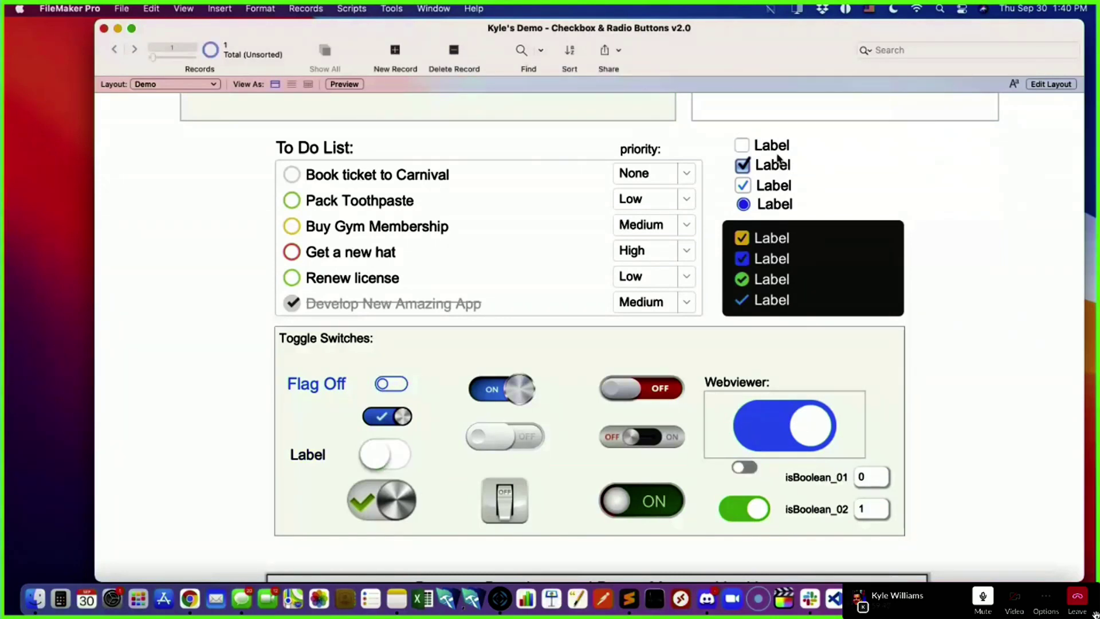
# - Test the first Label checkbox beside the to-do list by switching it repeatedly, ending with it cleared
pyautogui.click(762, 147)
pyautogui.click(762, 147)
pyautogui.click(762, 147)
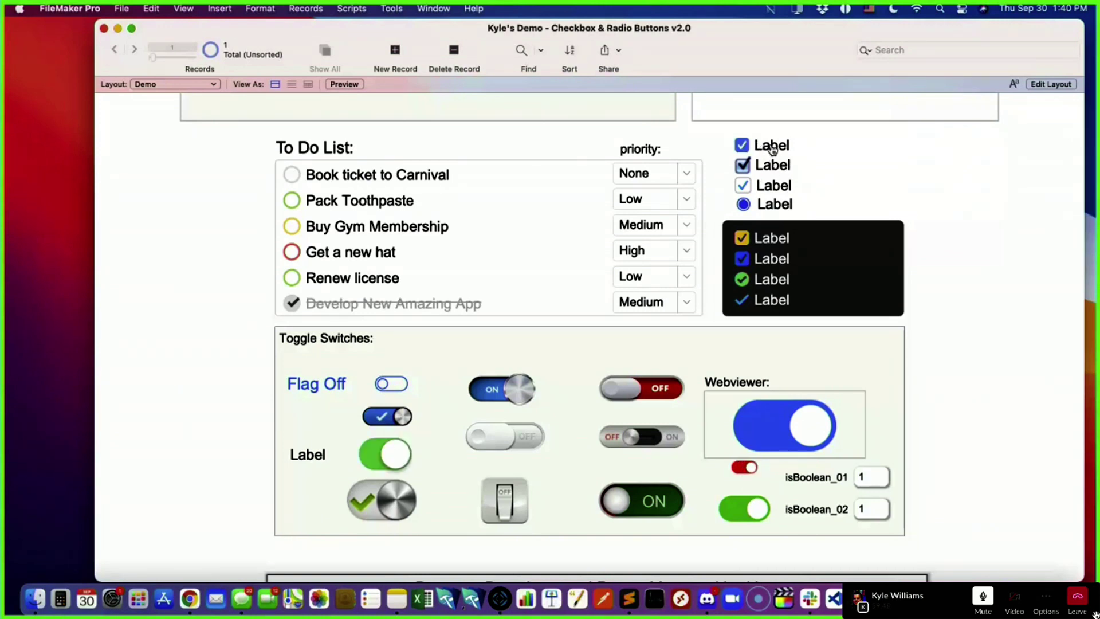
pyautogui.click(770, 148)
pyautogui.click(771, 147)
pyautogui.click(771, 148)
pyautogui.click(771, 147)
pyautogui.click(765, 152)
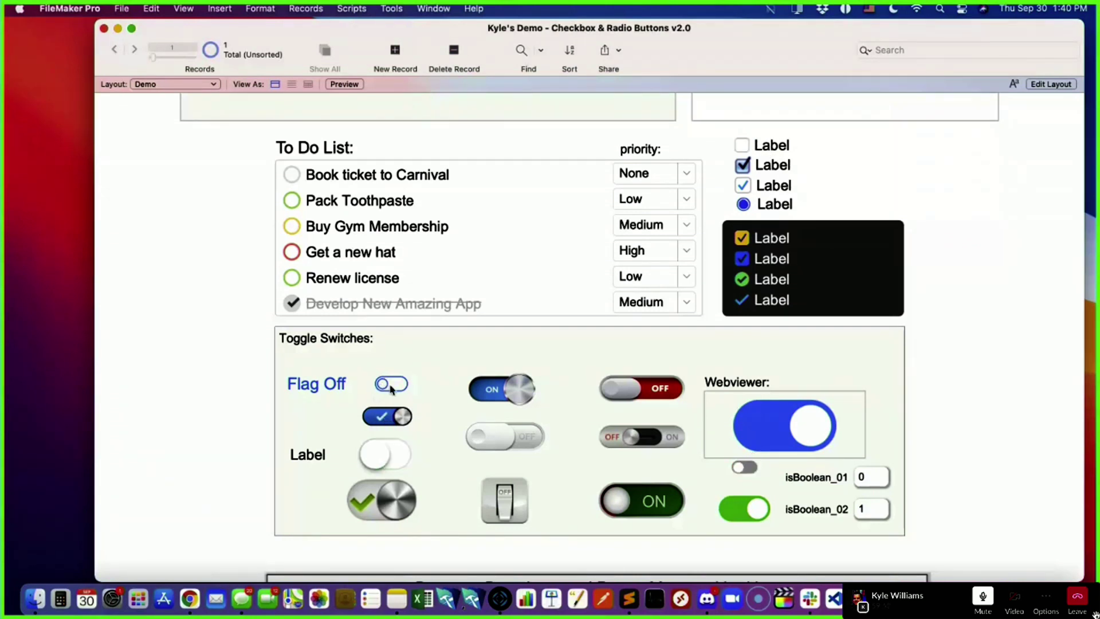
# - Test the Flag label and its small blue switch by toggling them repeatedly, ending with the flag on
pyautogui.click(327, 388)
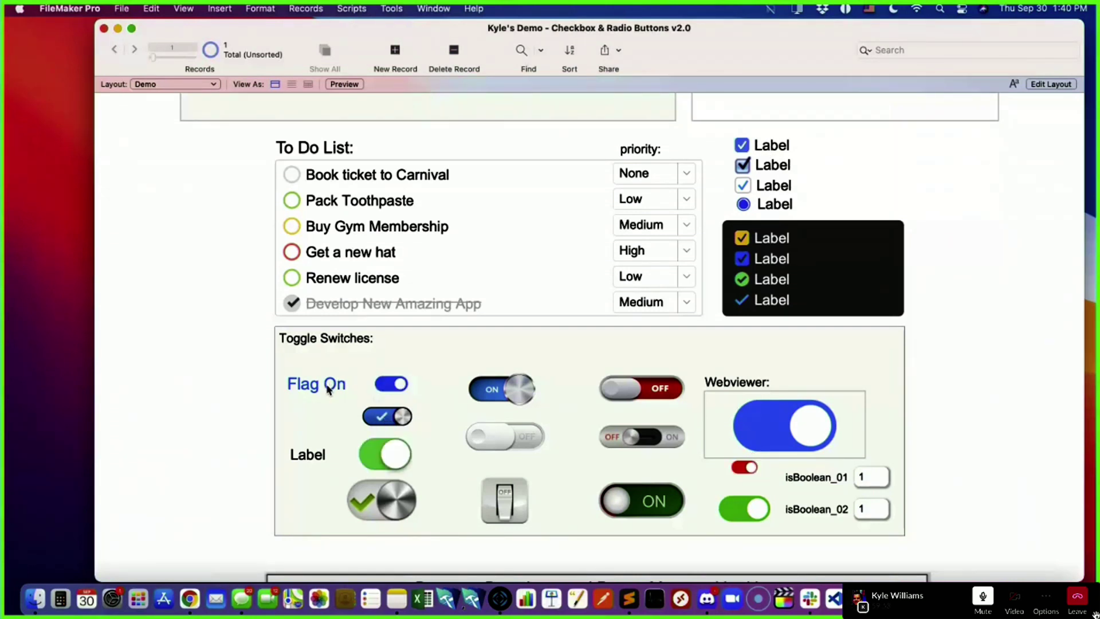
pyautogui.click(388, 388)
pyautogui.click(387, 389)
pyautogui.click(388, 389)
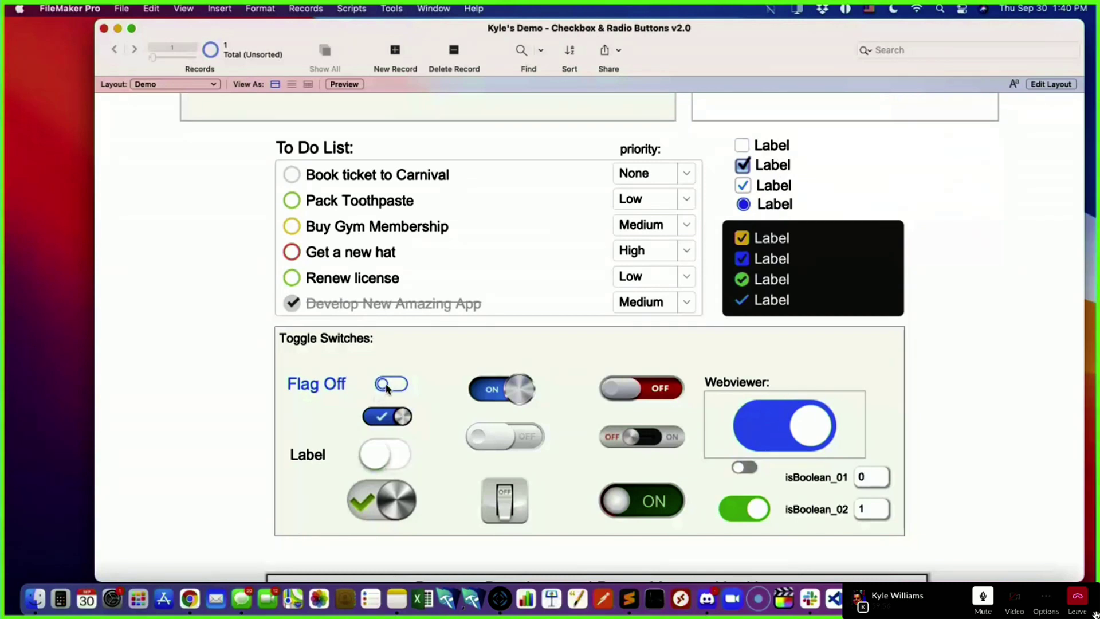
pyautogui.click(387, 389)
# - Test the isBoolean_01 web viewer toggle and the blue checkmark switch repeatedly, ending with isBoolean_01 at 1
pyautogui.click(743, 467)
pyautogui.click(745, 468)
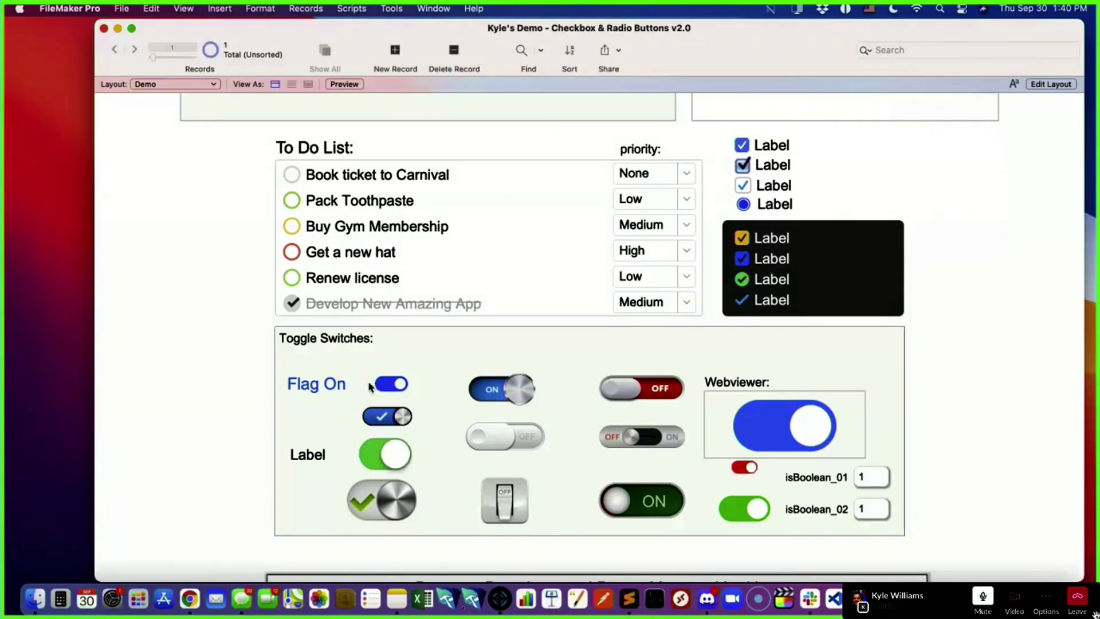
pyautogui.click(745, 469)
pyautogui.click(381, 421)
pyautogui.click(743, 471)
pyautogui.click(746, 471)
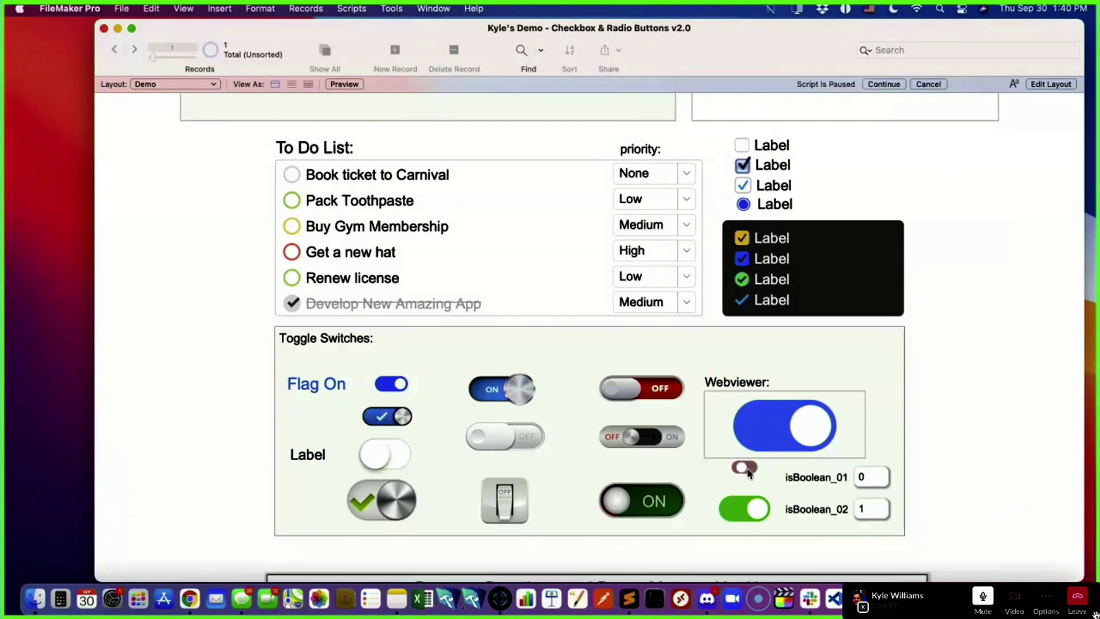
pyautogui.click(748, 473)
pyautogui.click(748, 473)
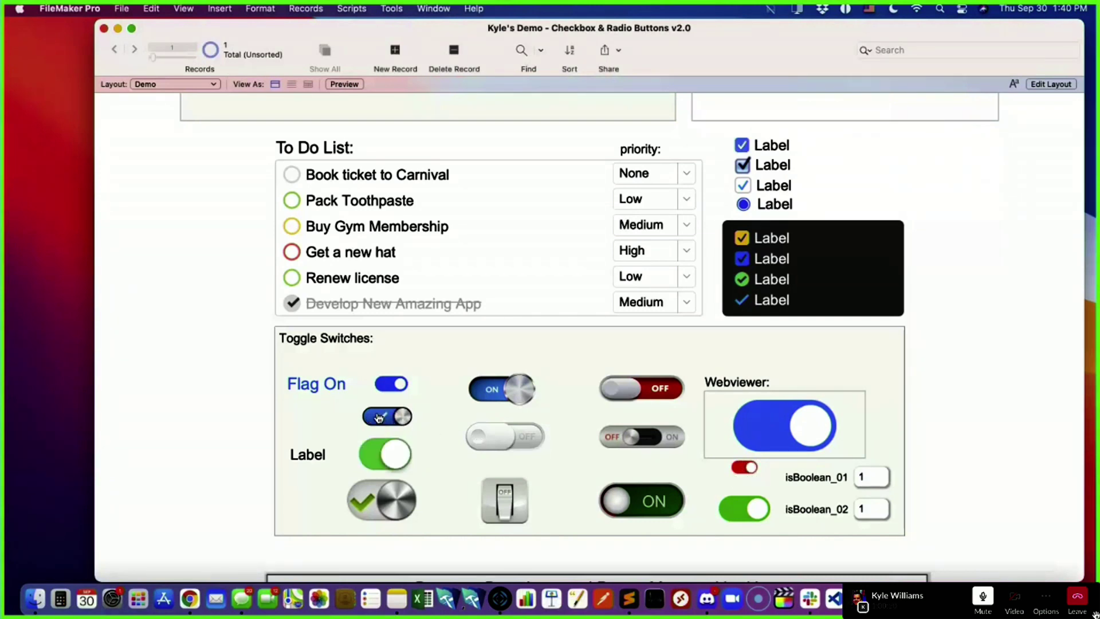
# - Set the isBoolean_01 field to 0, and switch its web viewer toggle repeatedly, ending with it on
pyautogui.click(875, 477)
pyautogui.write('0')
pyautogui.click(965, 454)
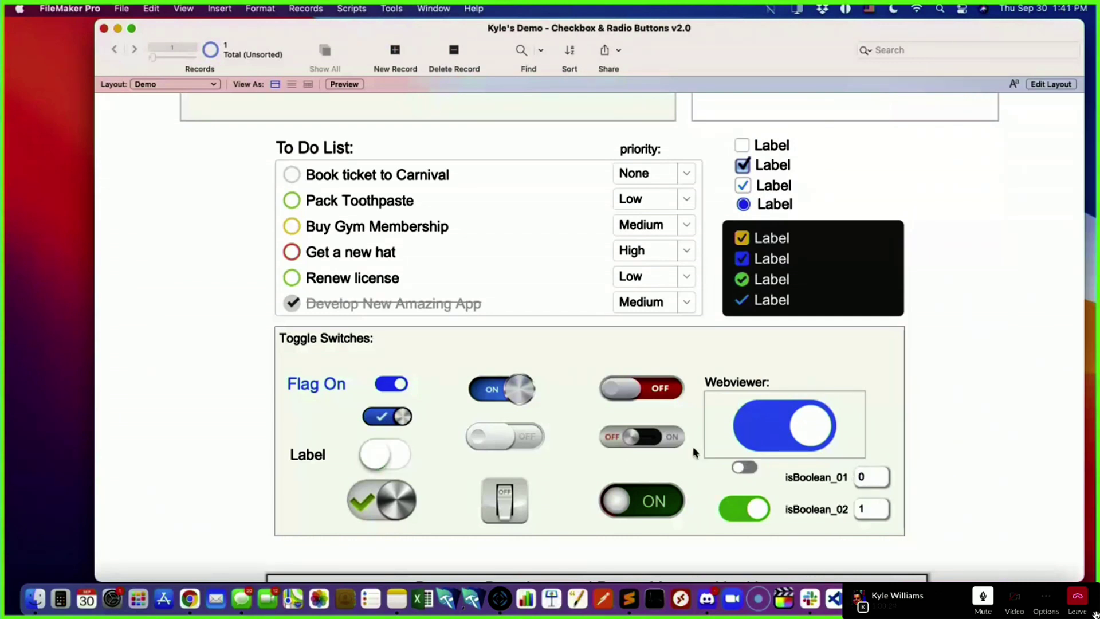
pyautogui.click(747, 469)
pyautogui.click(746, 469)
pyautogui.click(746, 469)
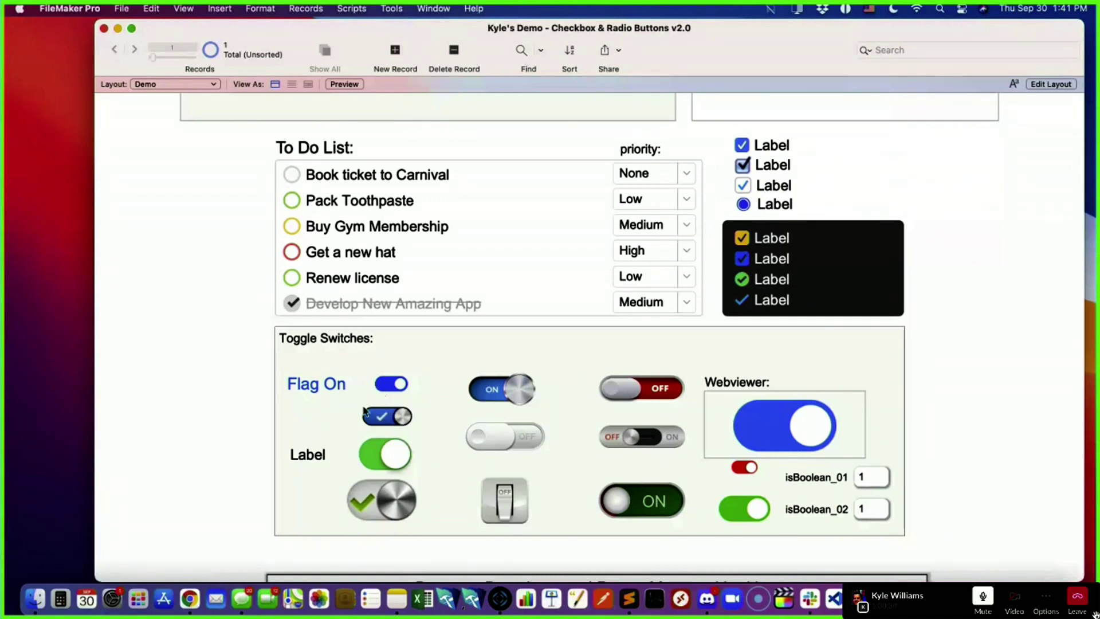
pyautogui.click(745, 473)
pyautogui.click(745, 471)
# - Set the isBoolean_02 field to 0 and switch its web viewer toggle on and off again
pyautogui.click(875, 513)
pyautogui.click(919, 507)
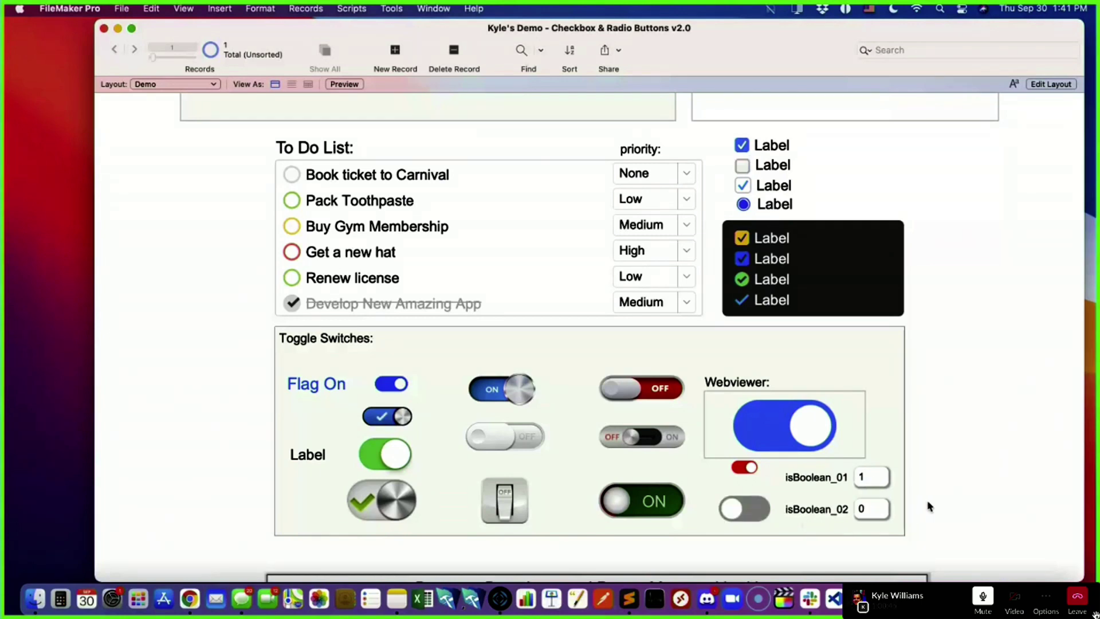
pyautogui.click(733, 512)
pyautogui.click(733, 512)
# - In Layout mode, remove the left anchor from the web.CustomCBX web viewer, and check its placement in Browse mode by resizing the window
pyautogui.scroll(-5, 674, 522)
pyautogui.scroll(-1, 676, 525)
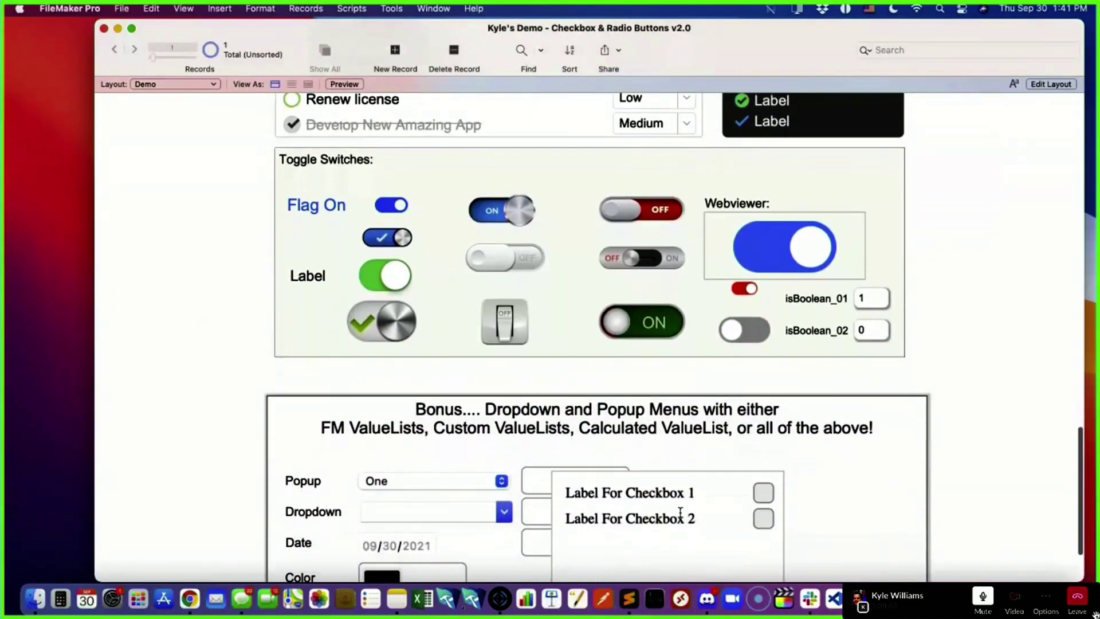
pyautogui.moveTo(1083, 67); pyautogui.dragTo(865, 68)
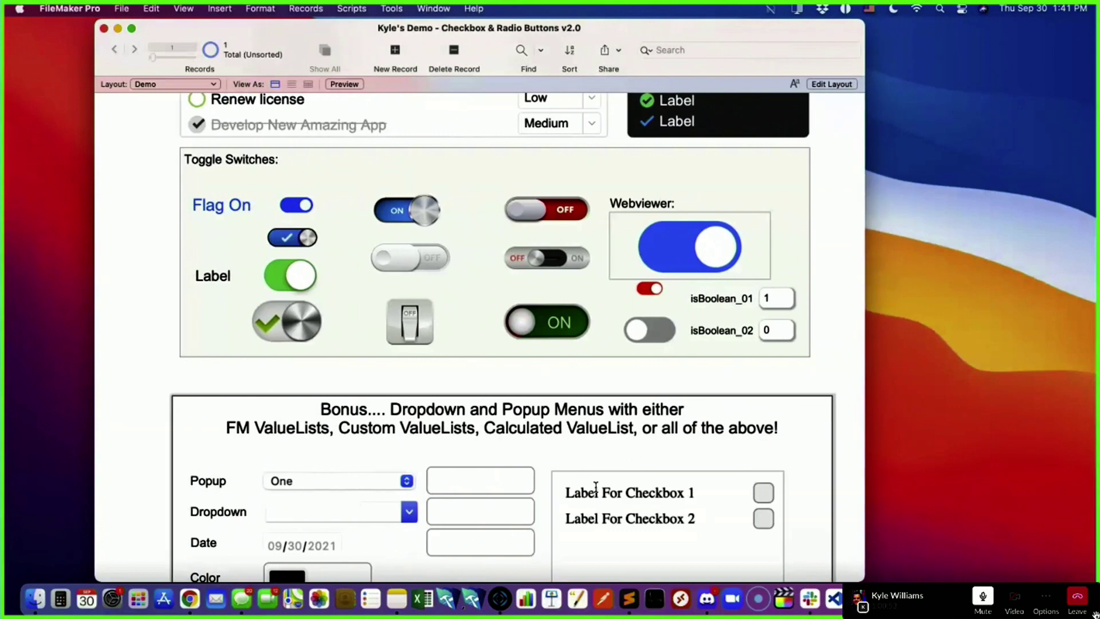
pyautogui.click(836, 85)
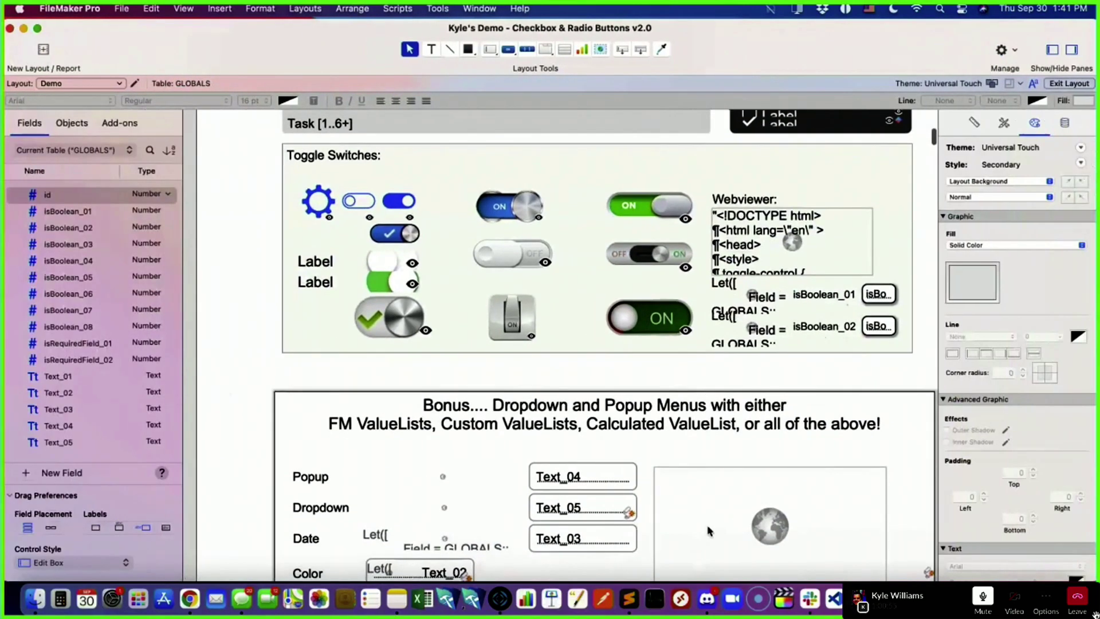
pyautogui.click(709, 531)
pyautogui.click(973, 122)
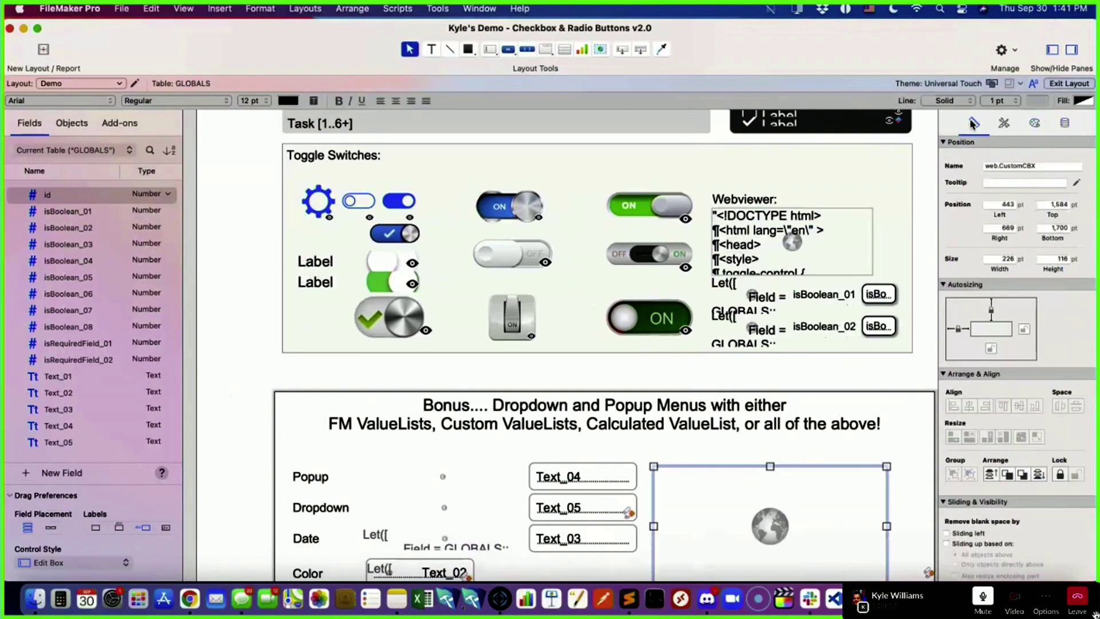
pyautogui.click(960, 328)
pyautogui.click(1069, 83)
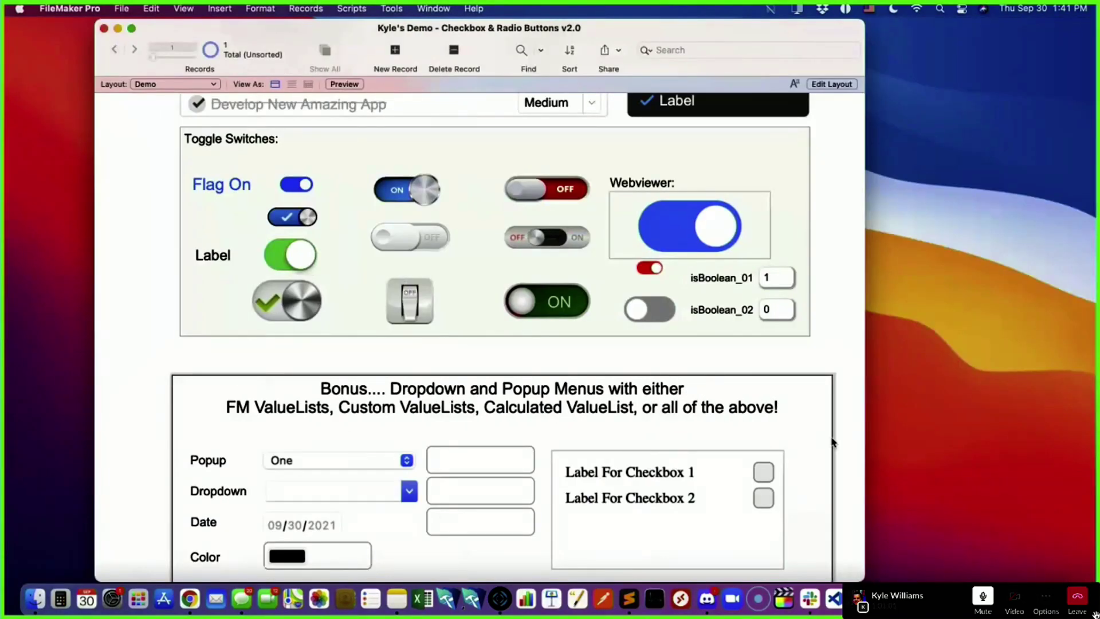
pyautogui.moveTo(864, 424); pyautogui.dragTo(929, 424)
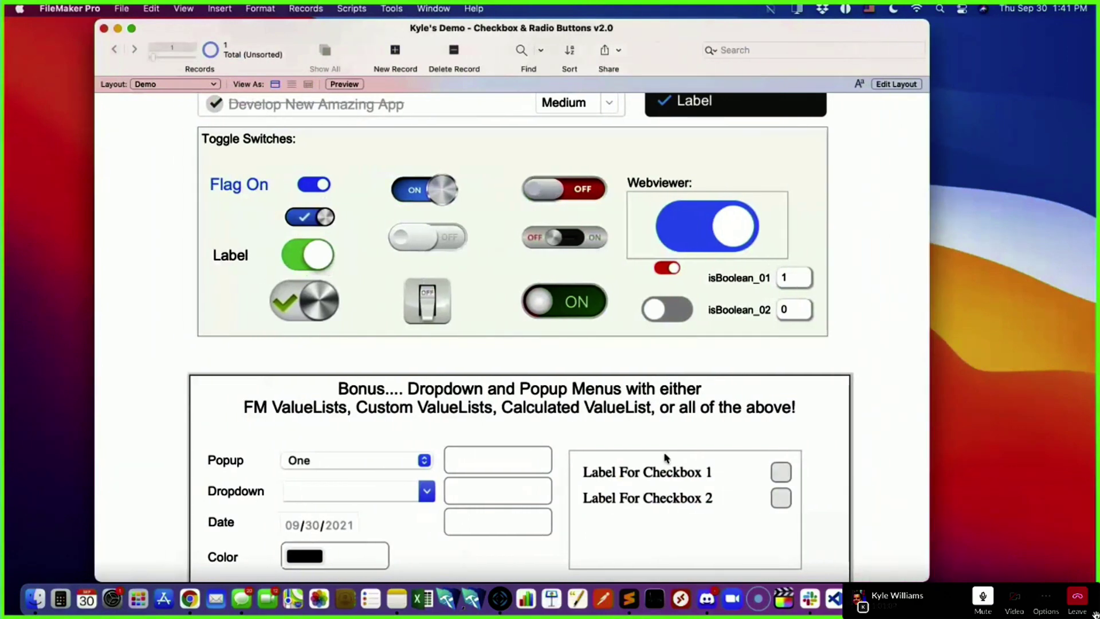
# - View the choices of the Popup web viewer menu in the Bonus section and close it without changing the selection
pyautogui.scroll(-3, 516, 426)
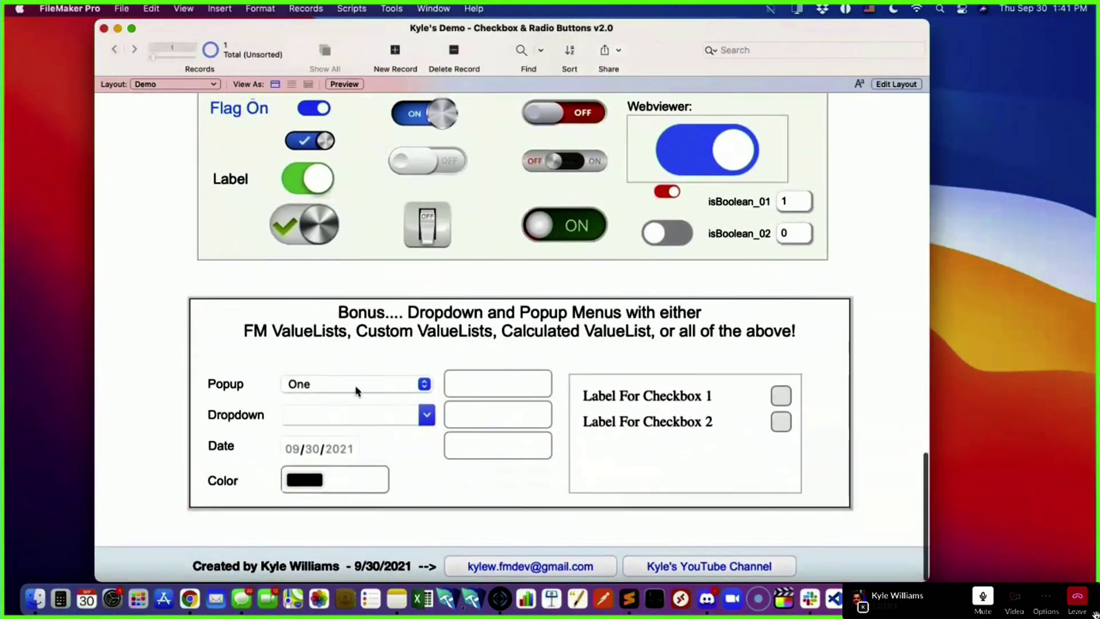
pyautogui.click(367, 386)
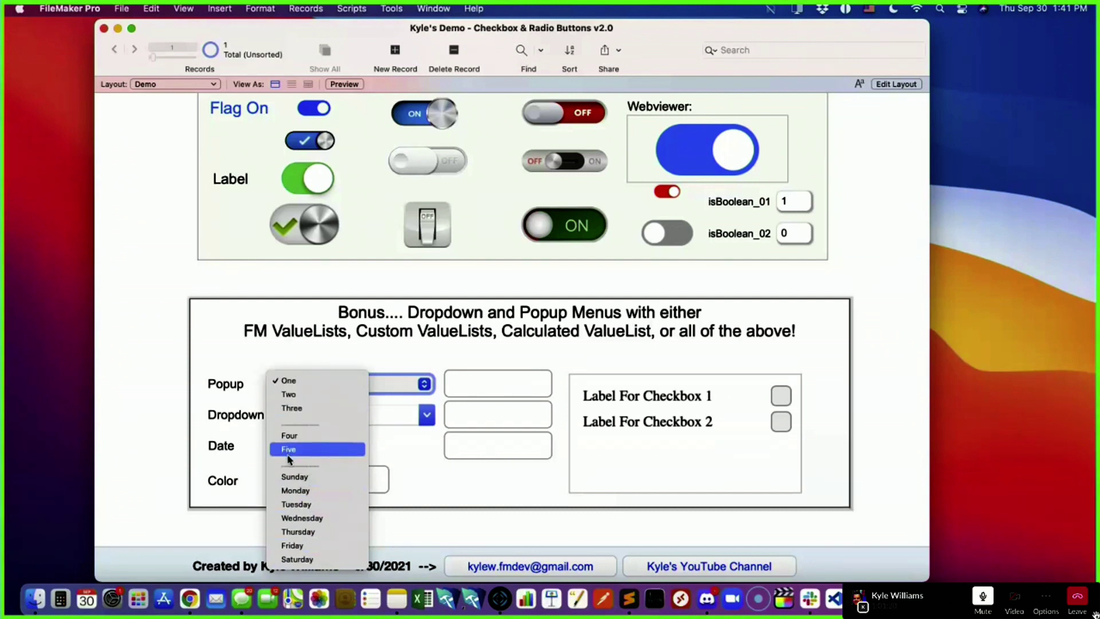
pyautogui.press('Escape')
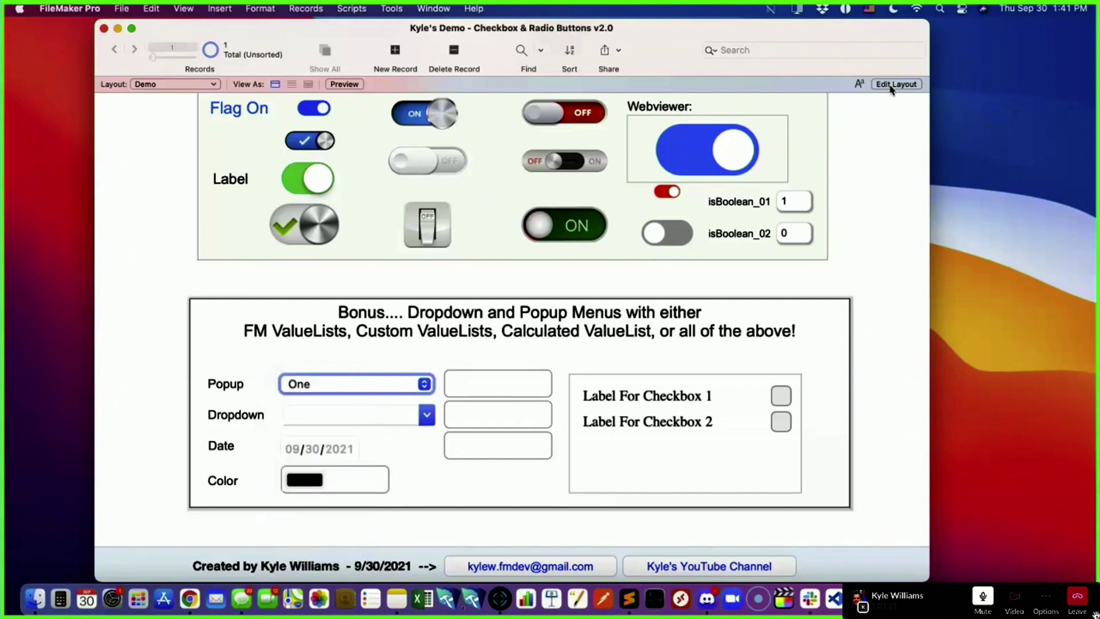
# - Switch to Layout mode and open the OnLayoutEnter script in the Script Workspace
pyautogui.click(895, 85)
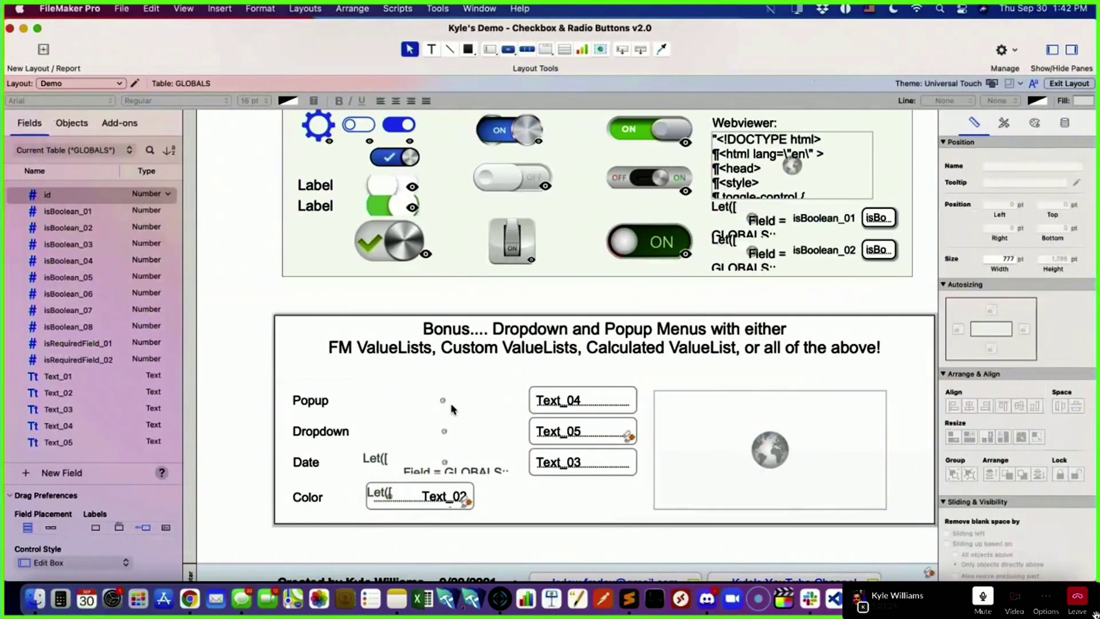
pyautogui.click(453, 408)
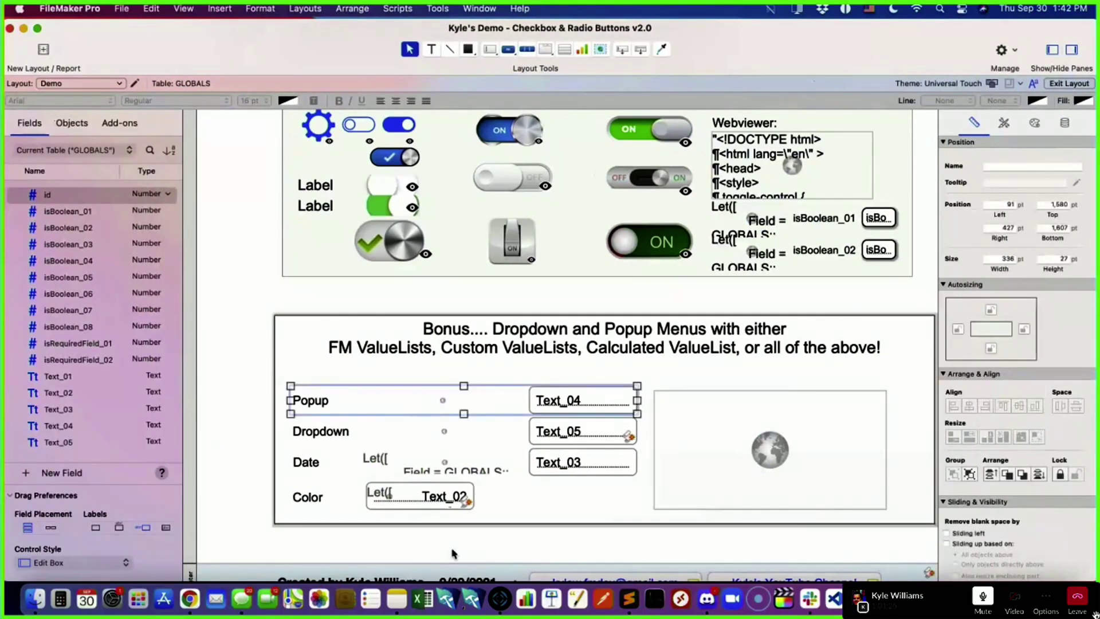
pyautogui.click(405, 9)
pyautogui.click(406, 29)
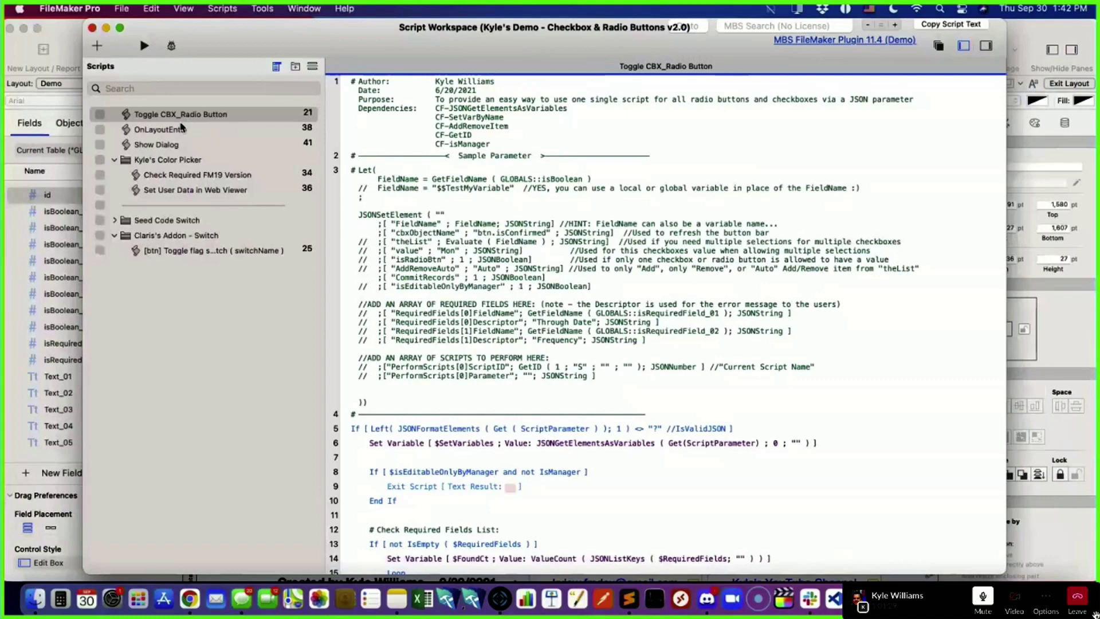
pyautogui.doubleClick(181, 129)
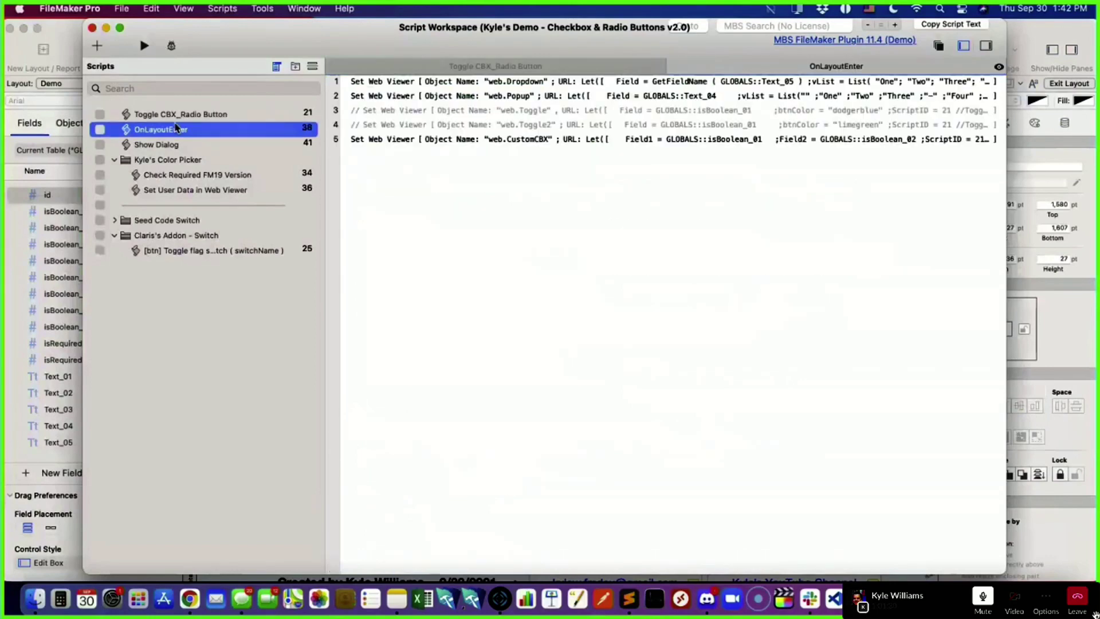
# - Open the web address calculation of the Set Web Viewer step for "web.Popup" in the OnLayoutEnter script
pyautogui.click(647, 82)
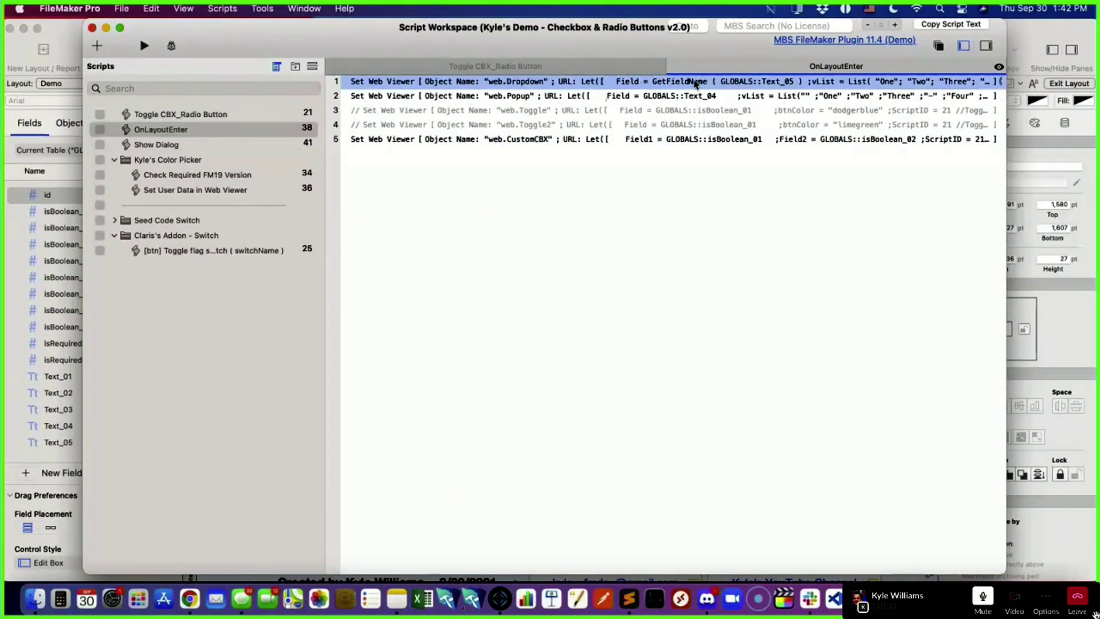
pyautogui.click(676, 96)
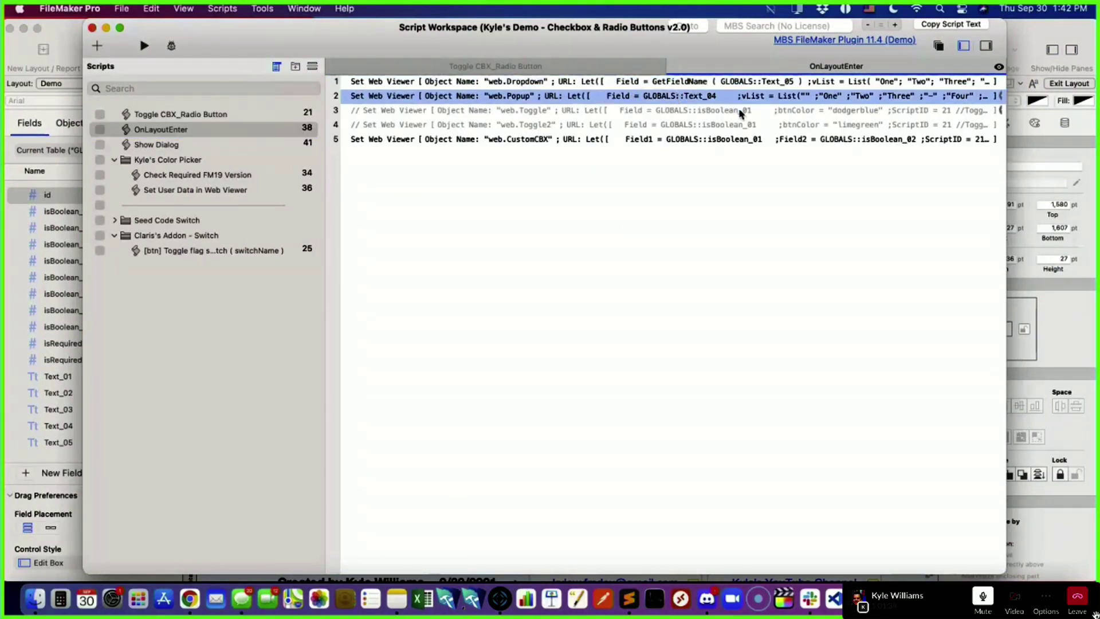
pyautogui.doubleClick(798, 96)
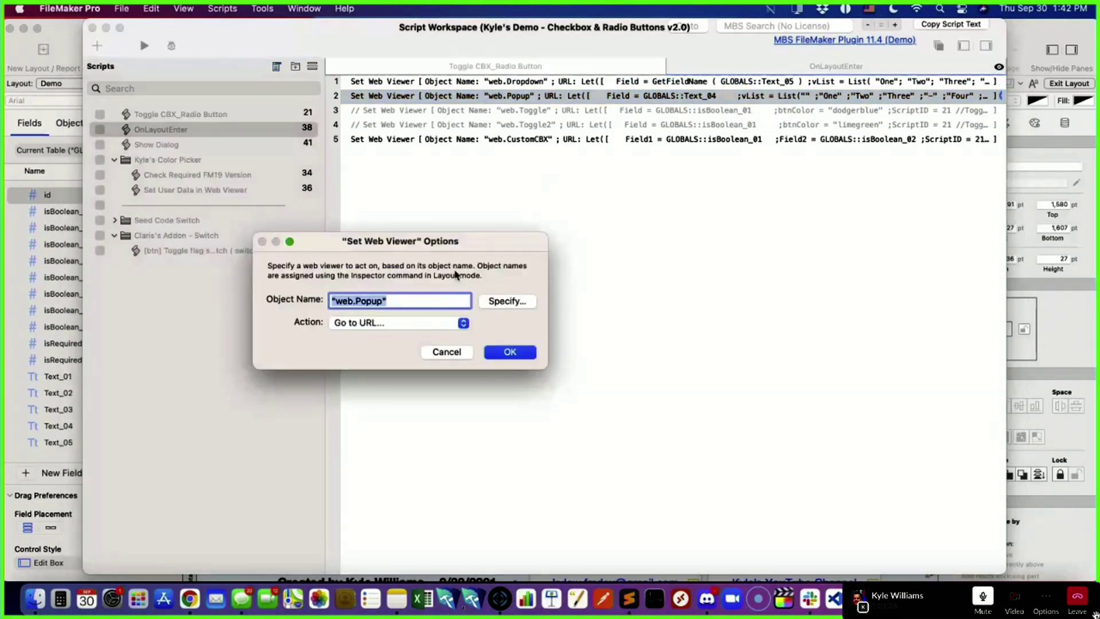
pyautogui.click(421, 325)
pyautogui.click(421, 325)
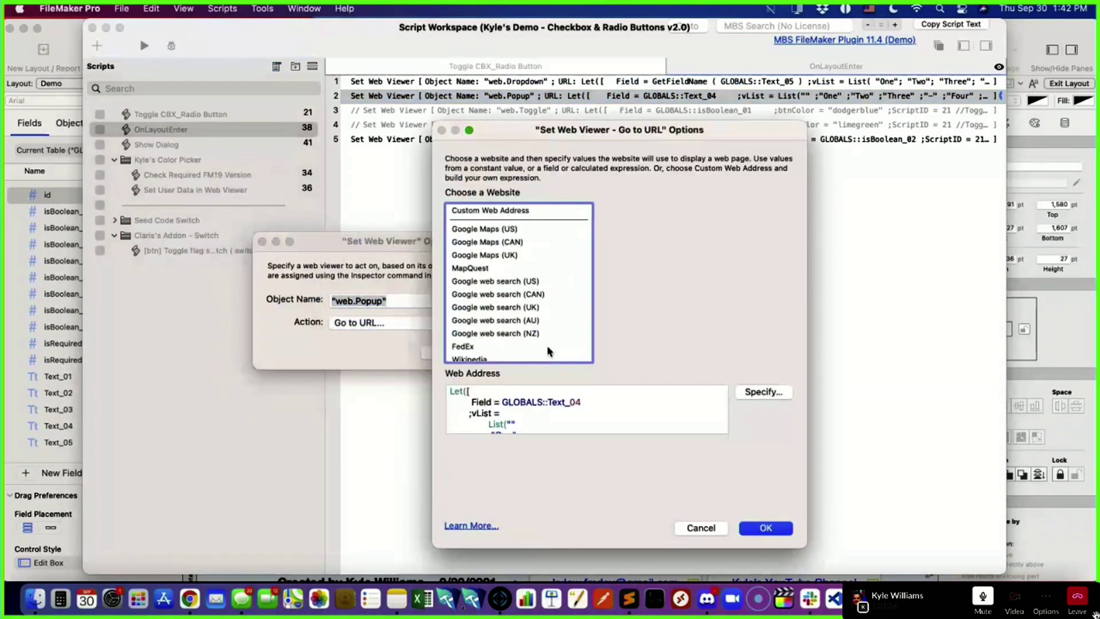
pyautogui.click(777, 393)
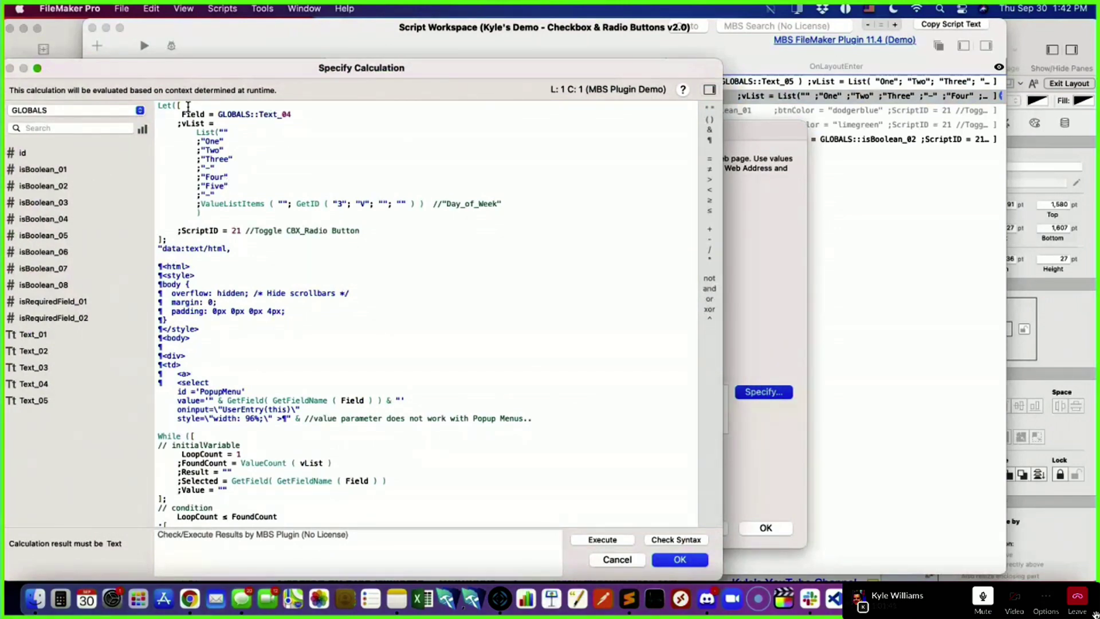
# - Examine the vList definition in the web.Popup calculation, including its custom values, separators and the ValueListItems line for Day_of_Week
pyautogui.moveTo(202, 86); pyautogui.dragTo(284, 55)
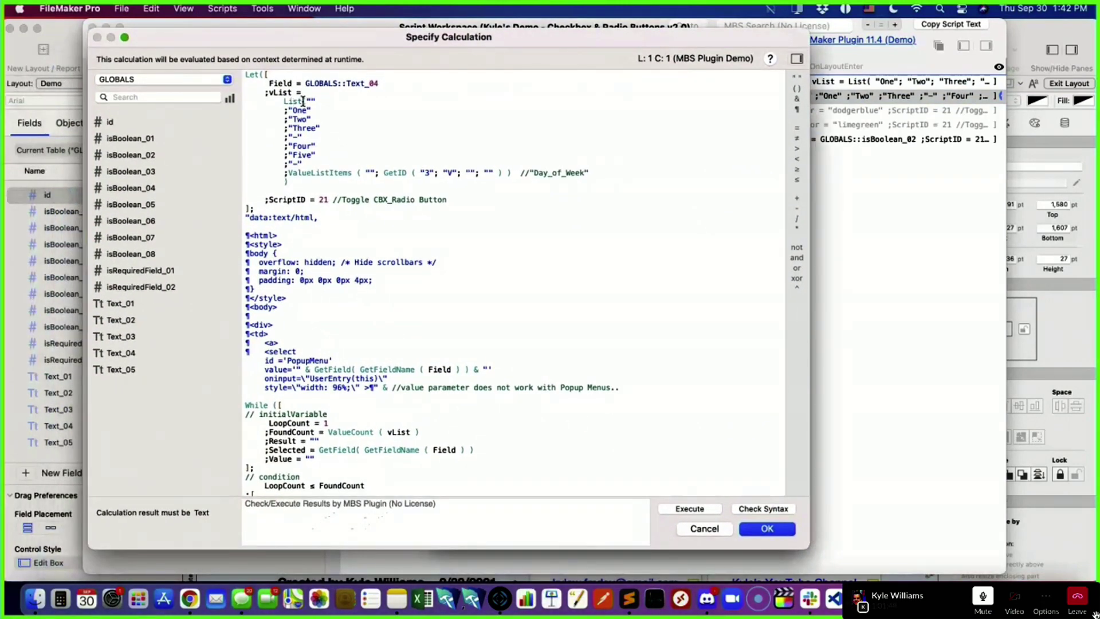
pyautogui.moveTo(281, 100); pyautogui.dragTo(302, 140)
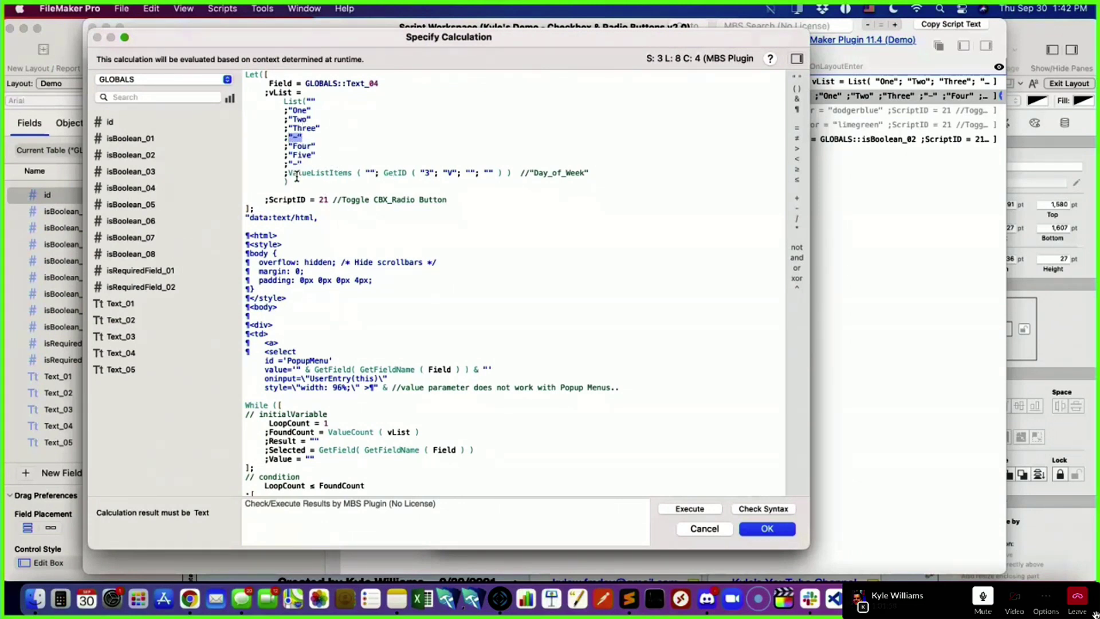
pyautogui.moveTo(289, 173); pyautogui.dragTo(591, 172)
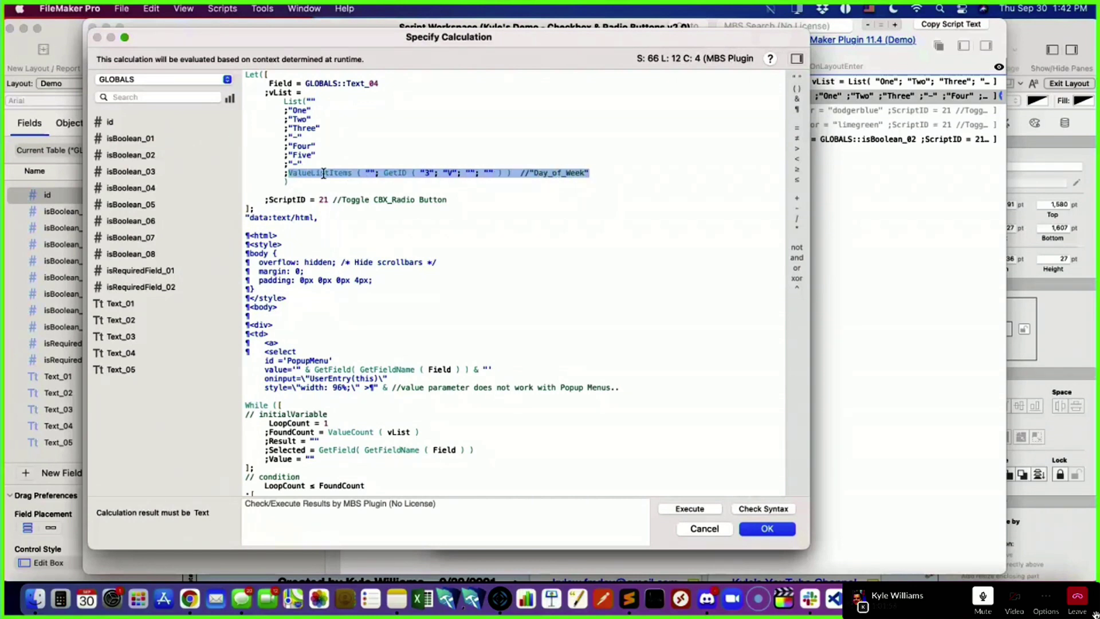
pyautogui.click(417, 173)
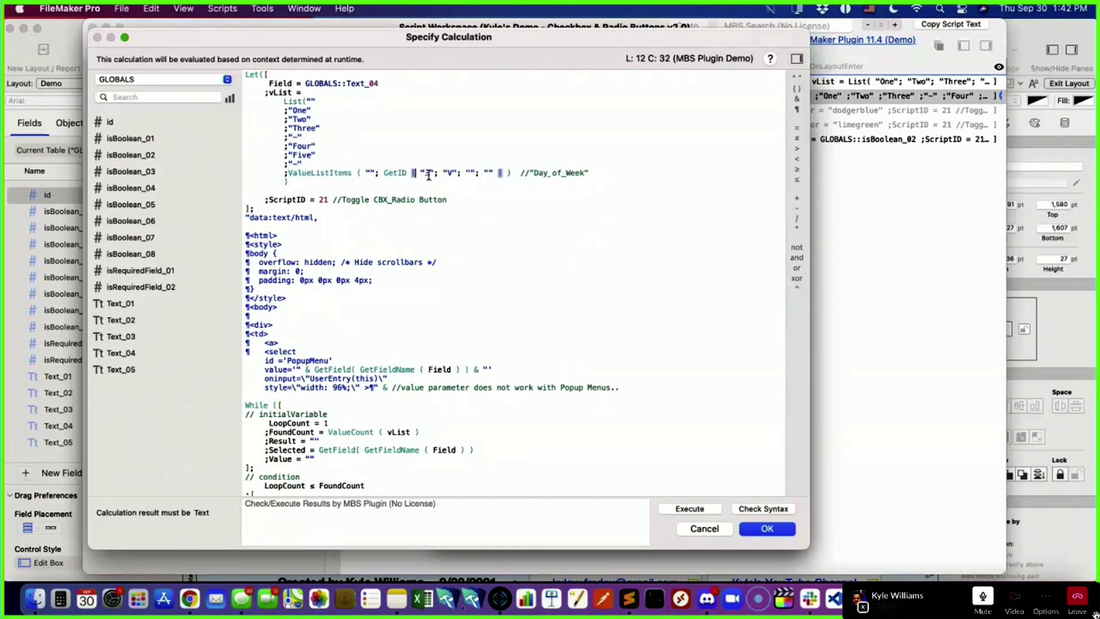
pyautogui.doubleClick(428, 173)
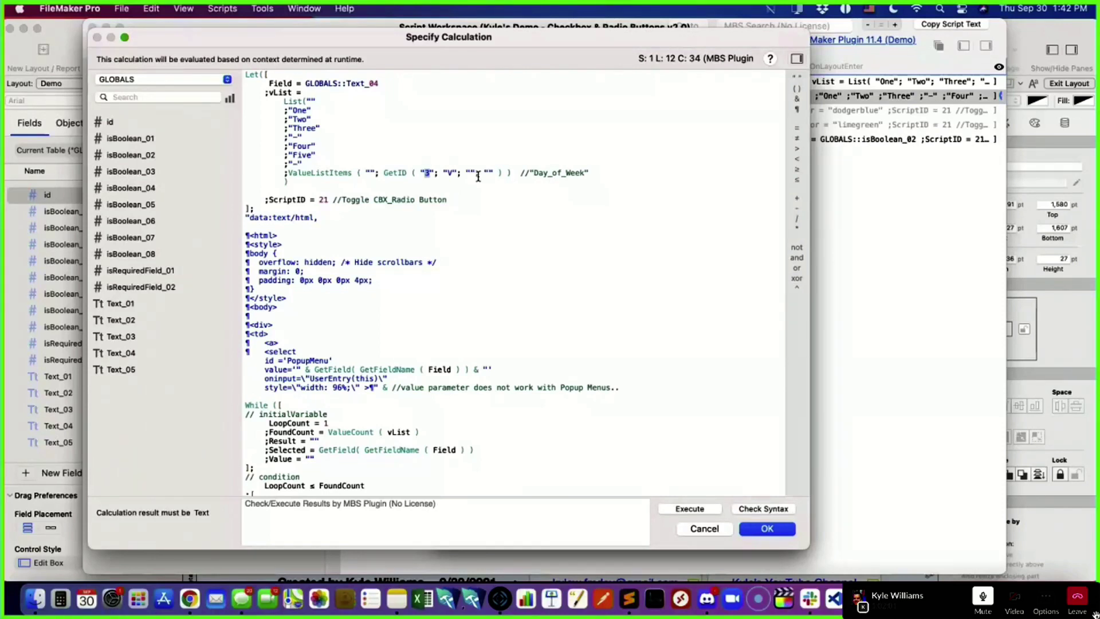
pyautogui.moveTo(535, 173); pyautogui.dragTo(589, 173)
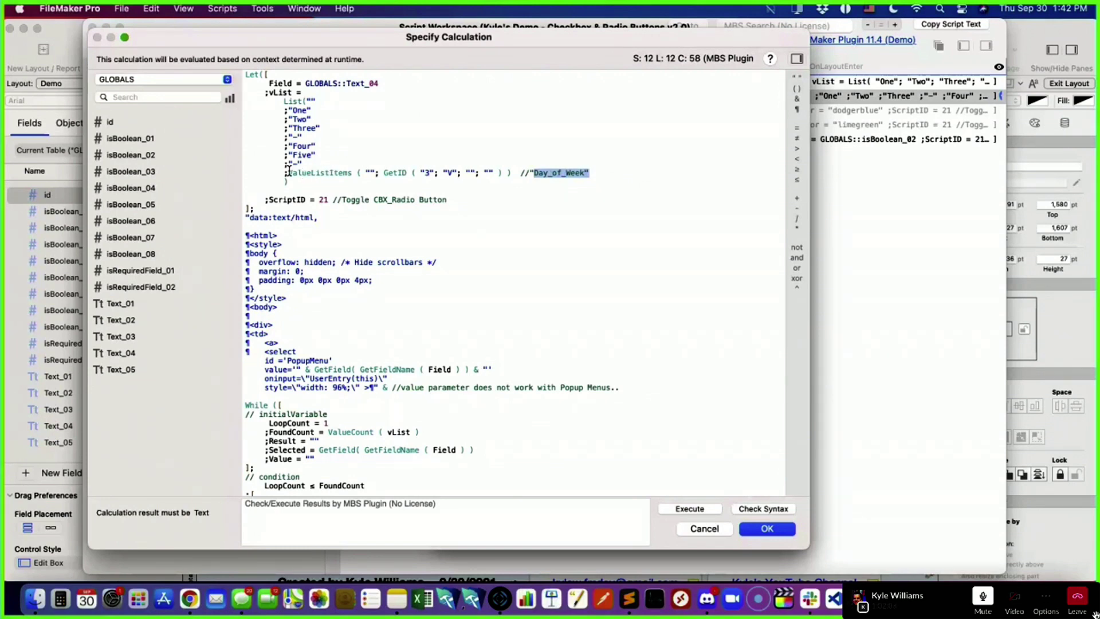
pyautogui.moveTo(300, 185); pyautogui.dragTo(254, 96)
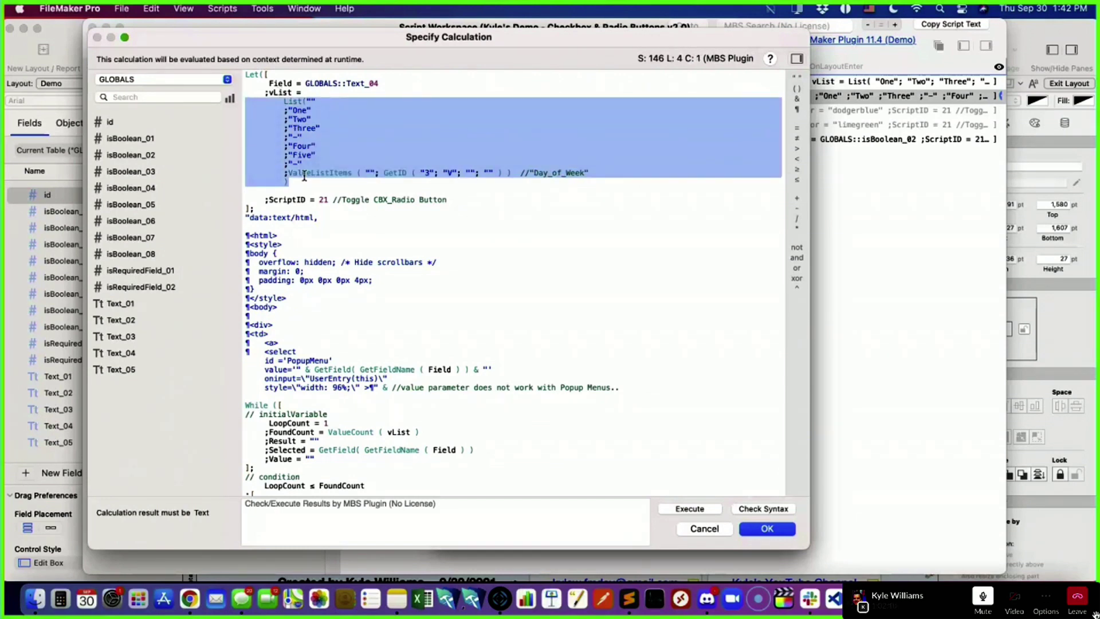
# - Move the ValueListItems line for Day_of_Week to the start of the vList values, directly below List(""
pyautogui.click(287, 173)
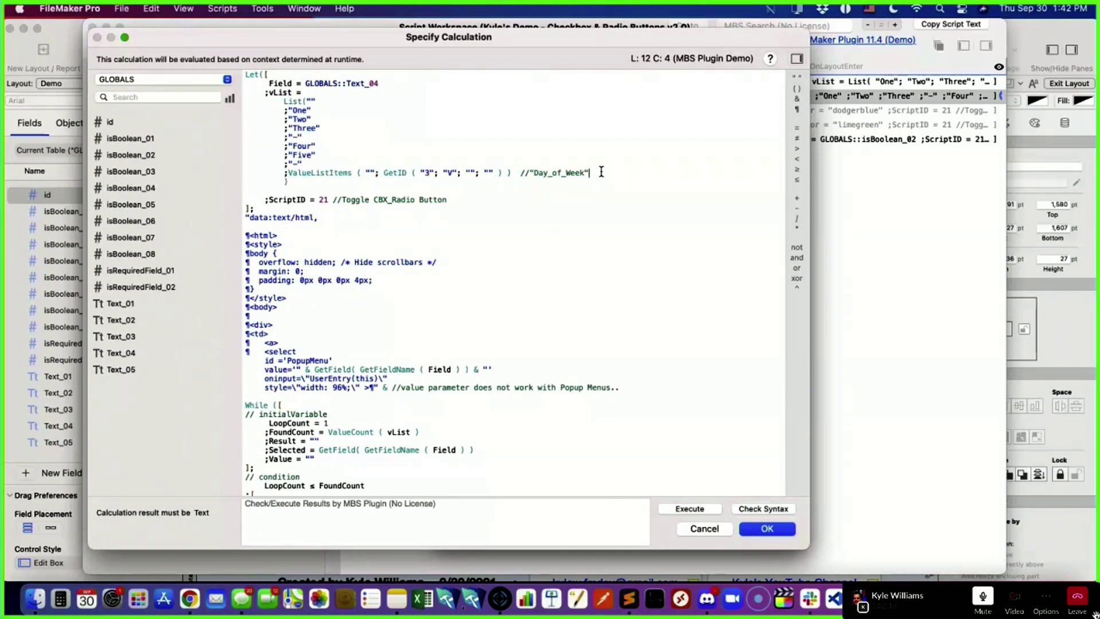
pyautogui.moveTo(602, 172); pyautogui.dragTo(225, 173)
pyautogui.press('cmd+c')
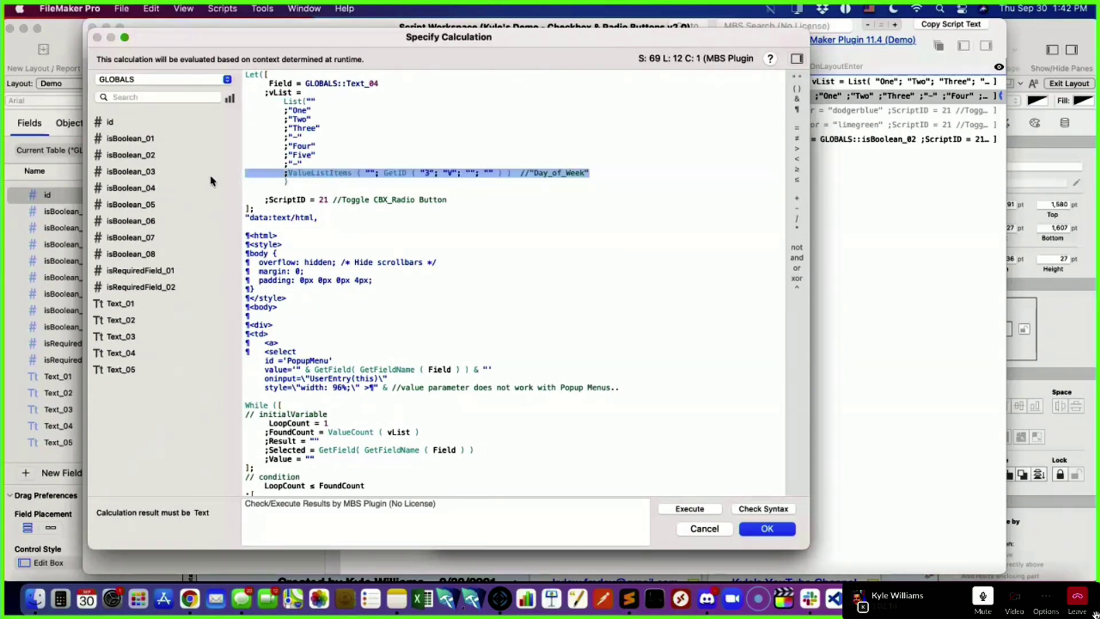
pyautogui.press('BackSpace')
pyautogui.click(319, 101)
pyautogui.press('Return')
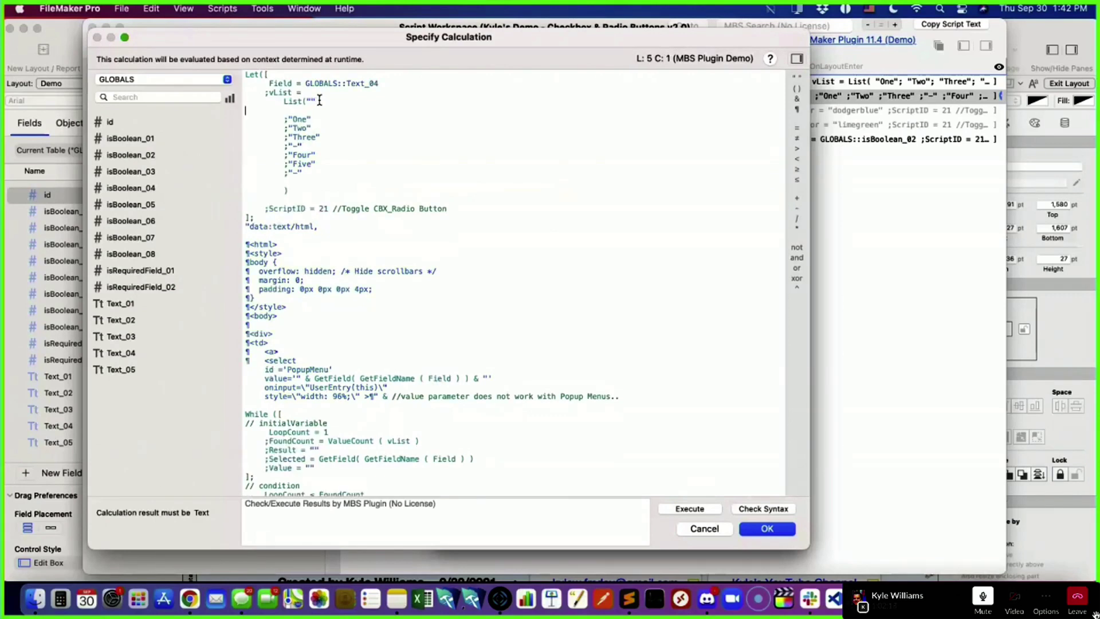
pyautogui.press('cmd+v')
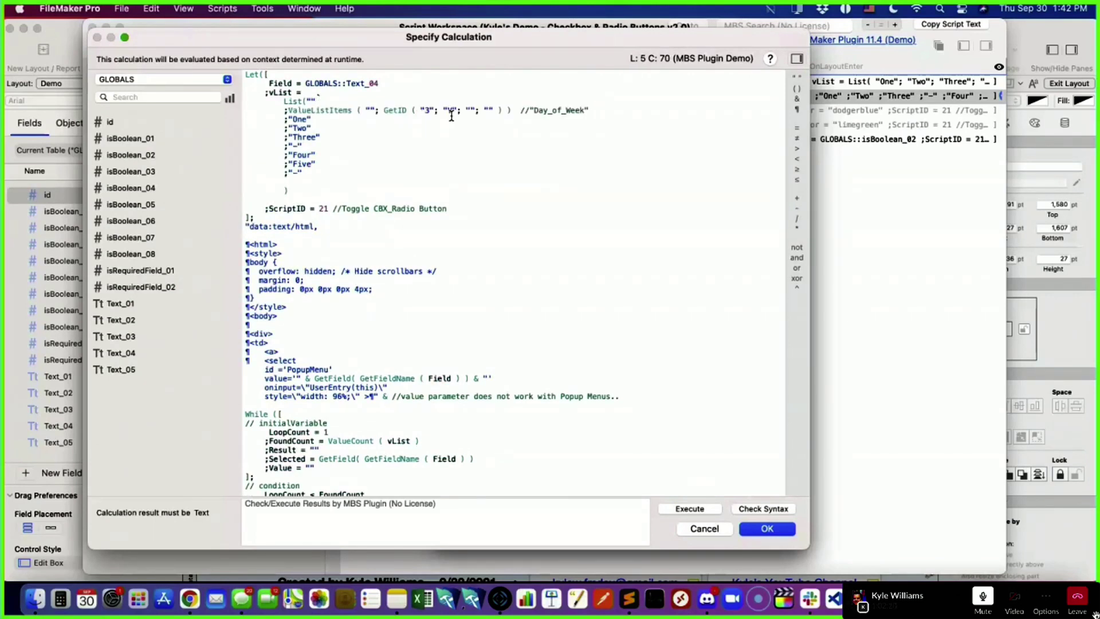
# - Add a "-" separator between the Day_of_Week line and "One", and delete the trailing "-" separator after "Five"
pyautogui.press('Return')
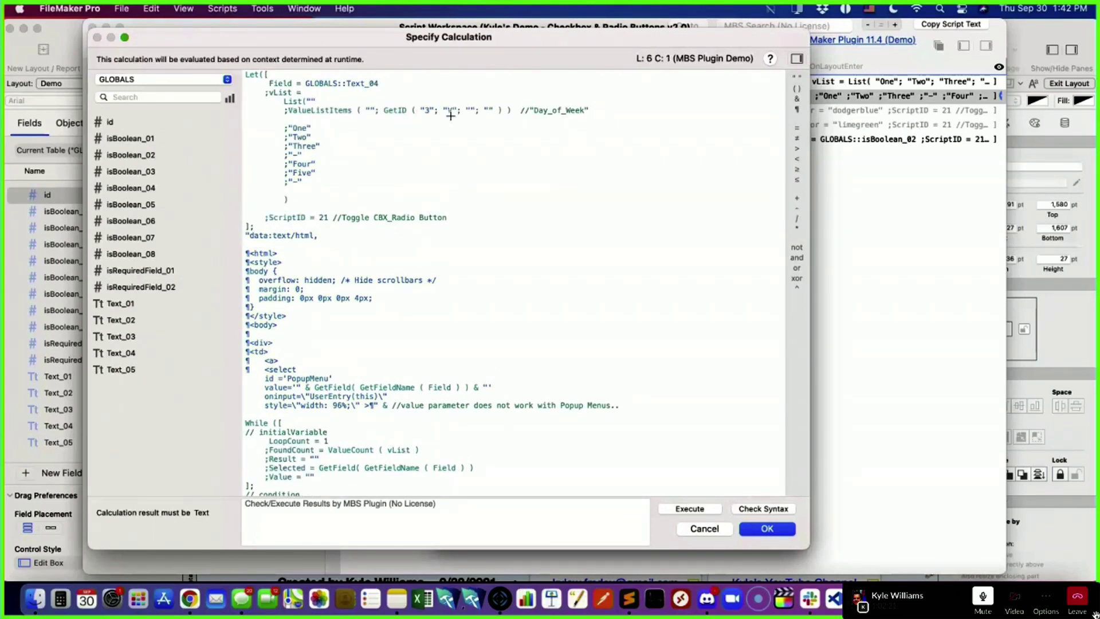
pyautogui.press('Tab')
pyautogui.press('Tab')
pyautogui.write(';"')
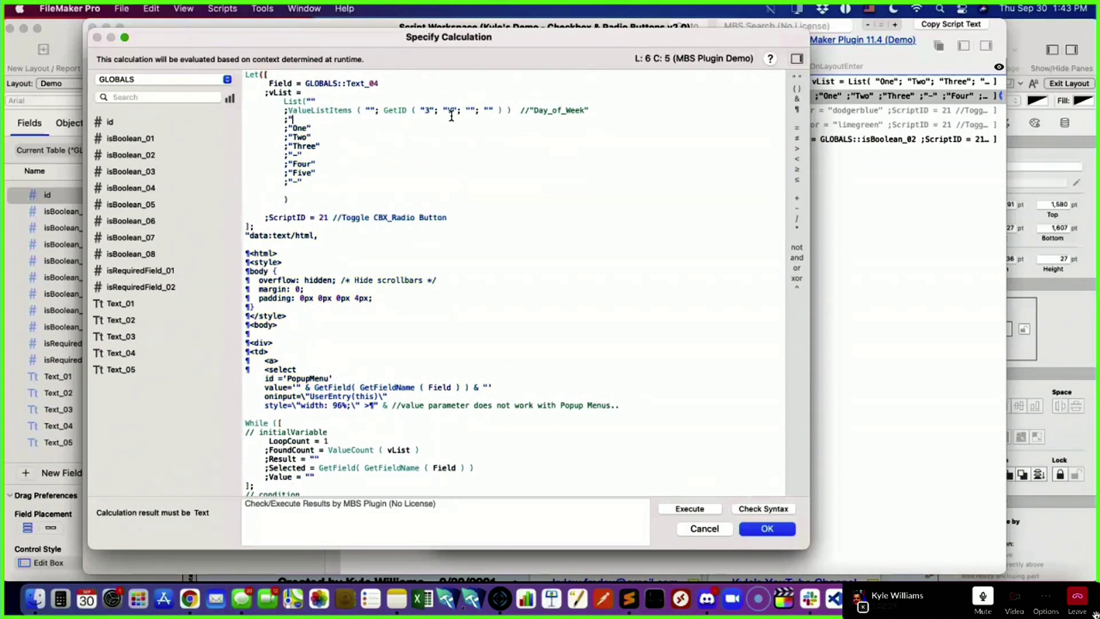
pyautogui.write('-"')
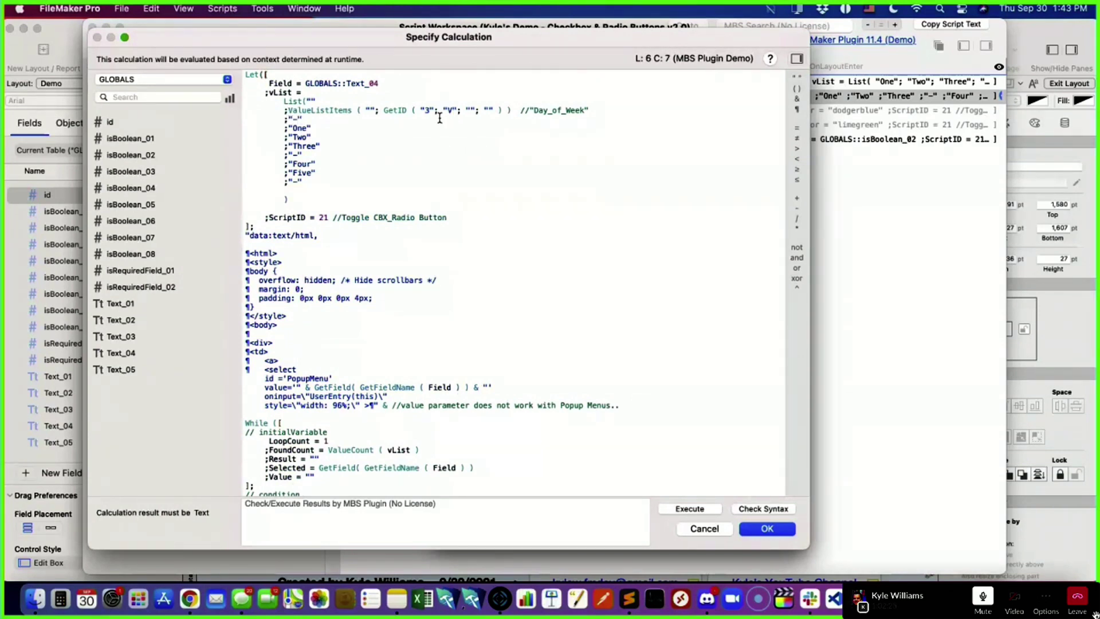
pyautogui.moveTo(310, 184); pyautogui.dragTo(217, 186)
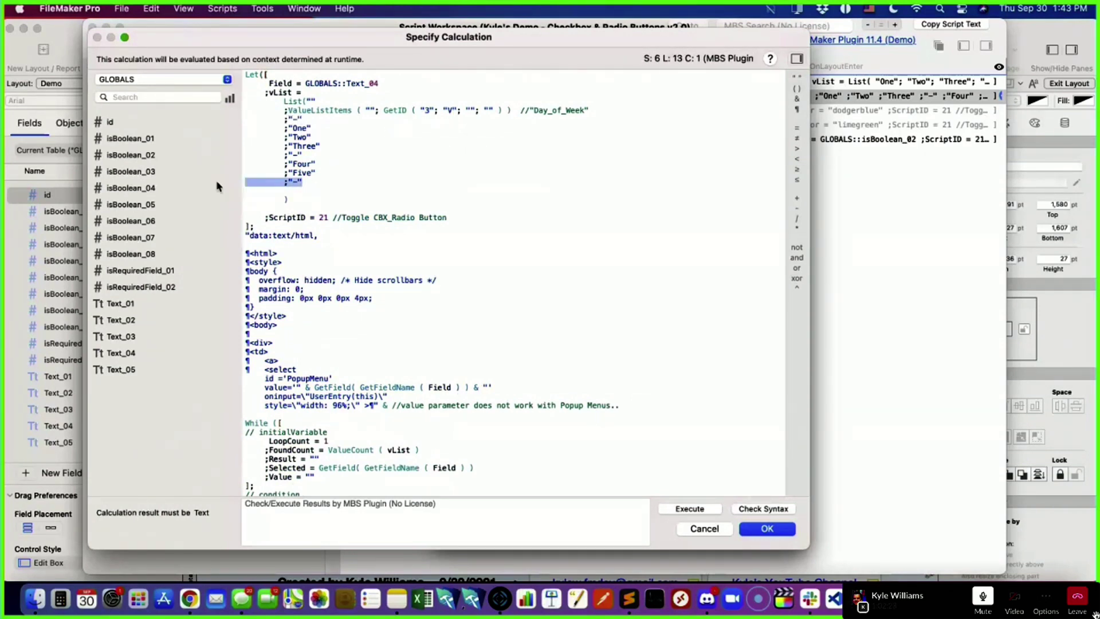
pyautogui.press('BackSpace')
pyautogui.press('BackSpace')
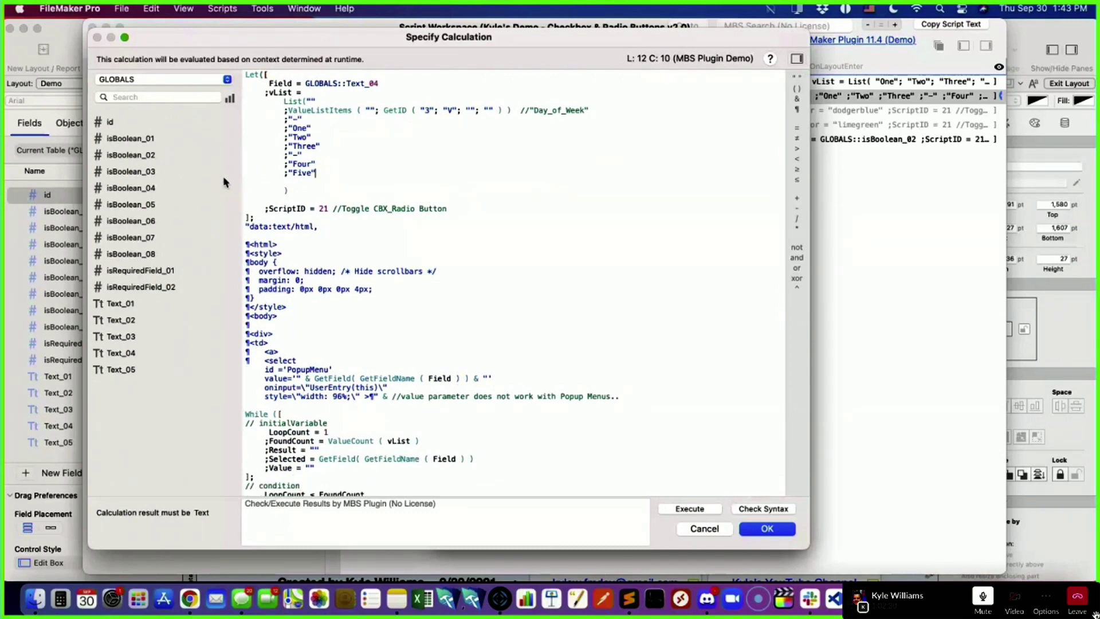
# - Accept the web.Popup calculation and web viewer options, save the OnLayoutEnter script and run it
pyautogui.click(768, 529)
pyautogui.click(768, 530)
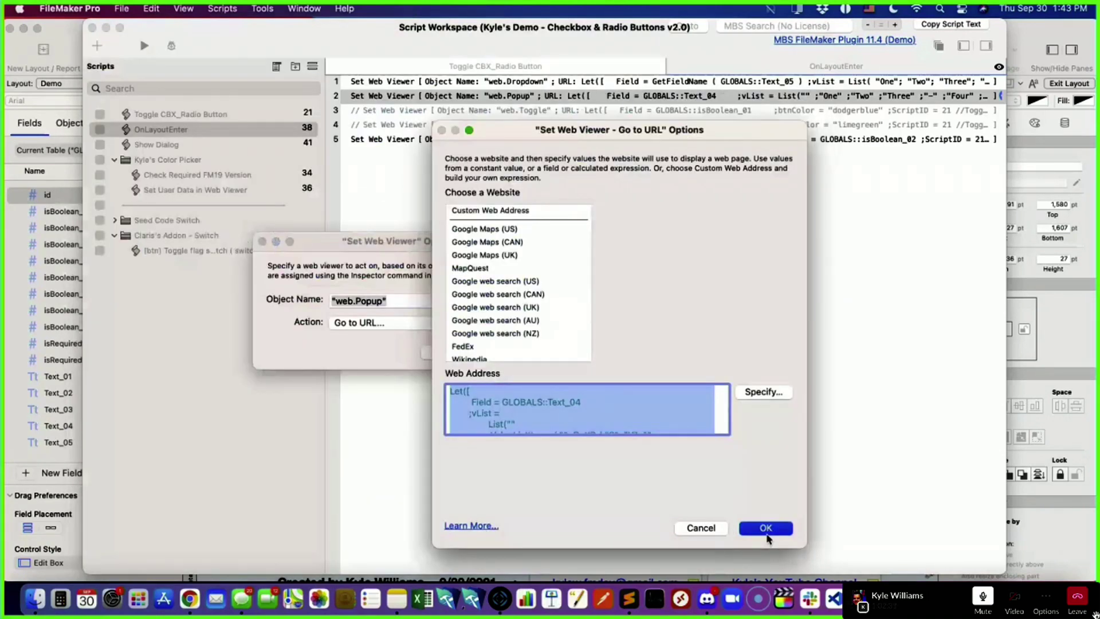
pyautogui.click(498, 355)
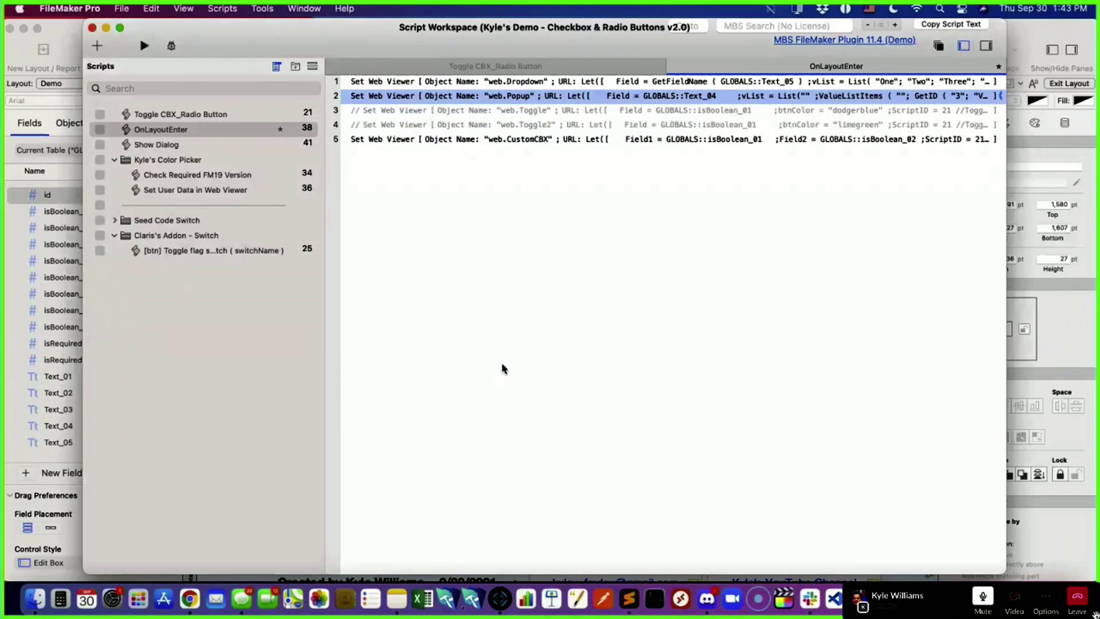
pyautogui.press('super+s')
pyautogui.click(143, 47)
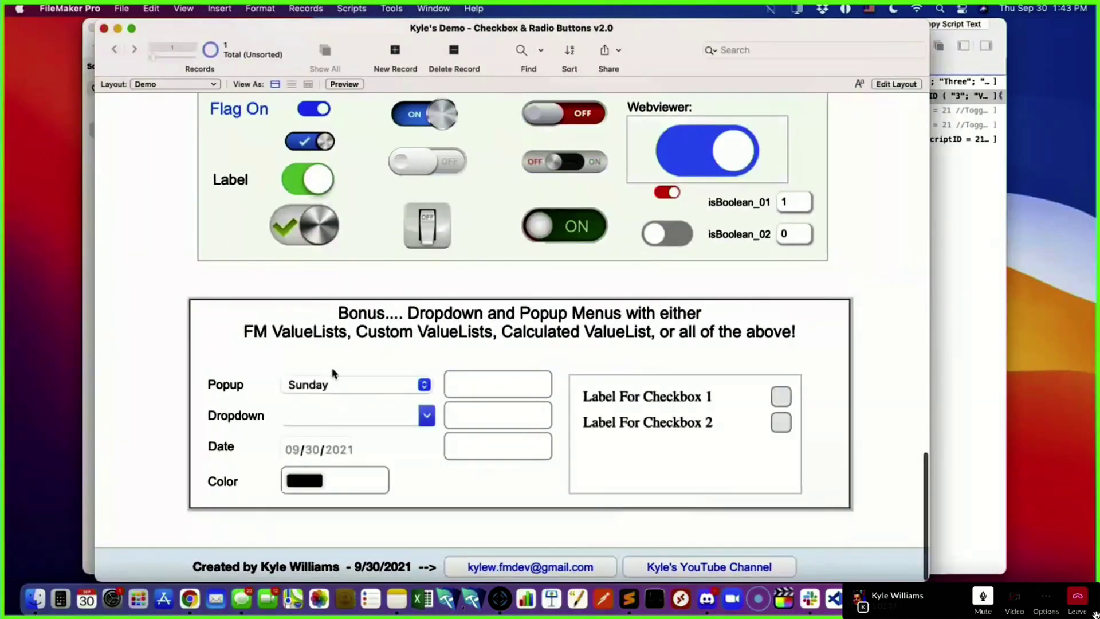
# - Examine the order and separators of the choices in the Bonus section's Popup menu without changing the selection
pyautogui.click(385, 392)
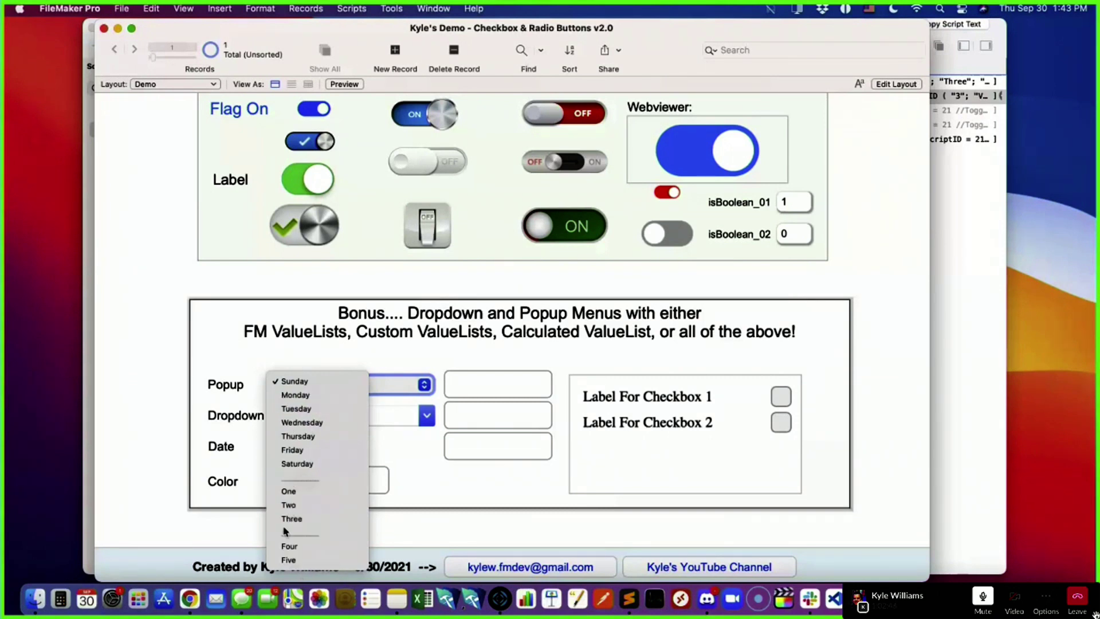
pyautogui.click(231, 391)
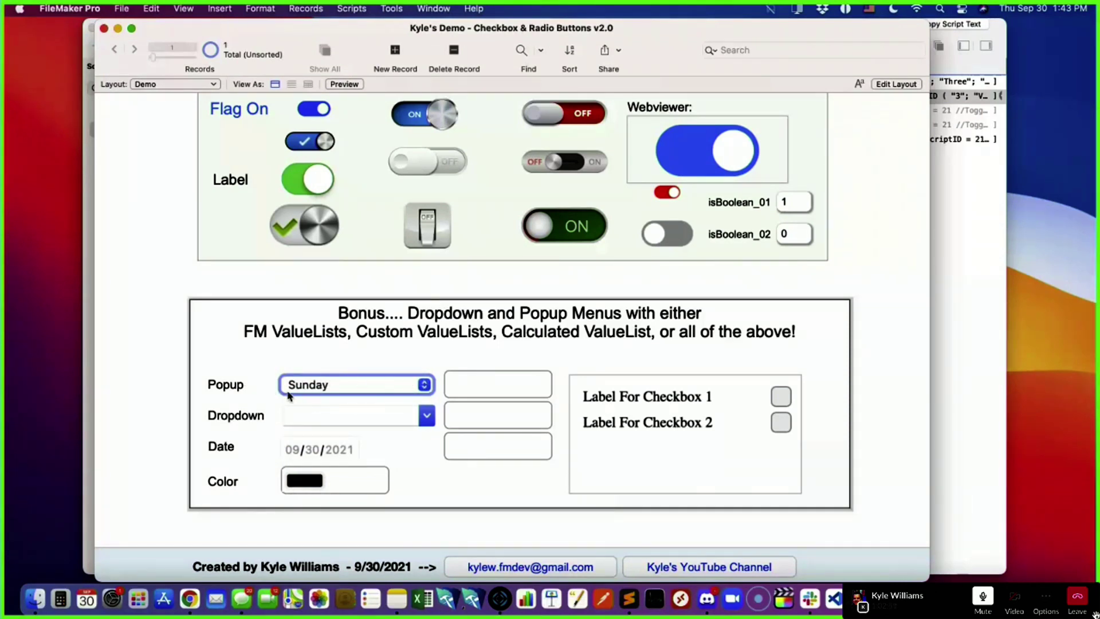
pyautogui.click(344, 389)
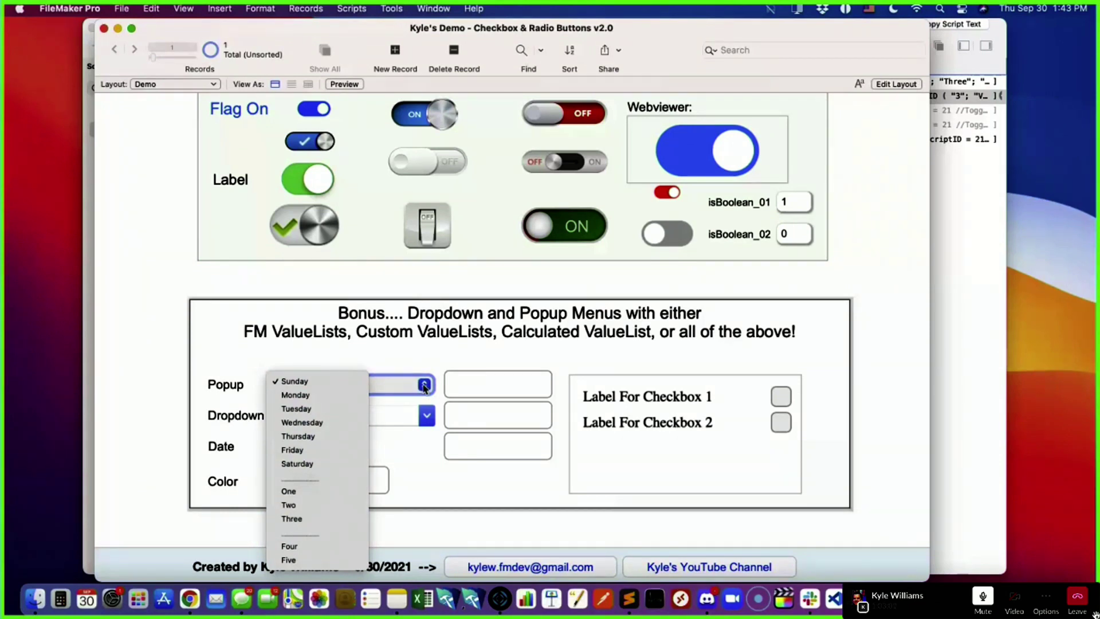
pyautogui.click(369, 385)
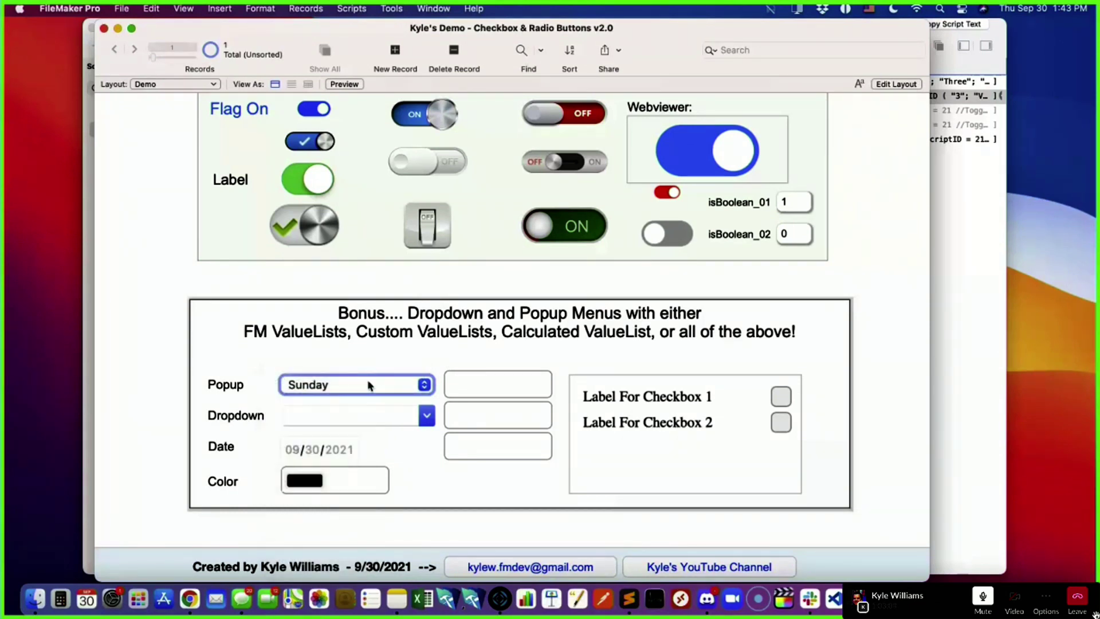
pyautogui.click(369, 385)
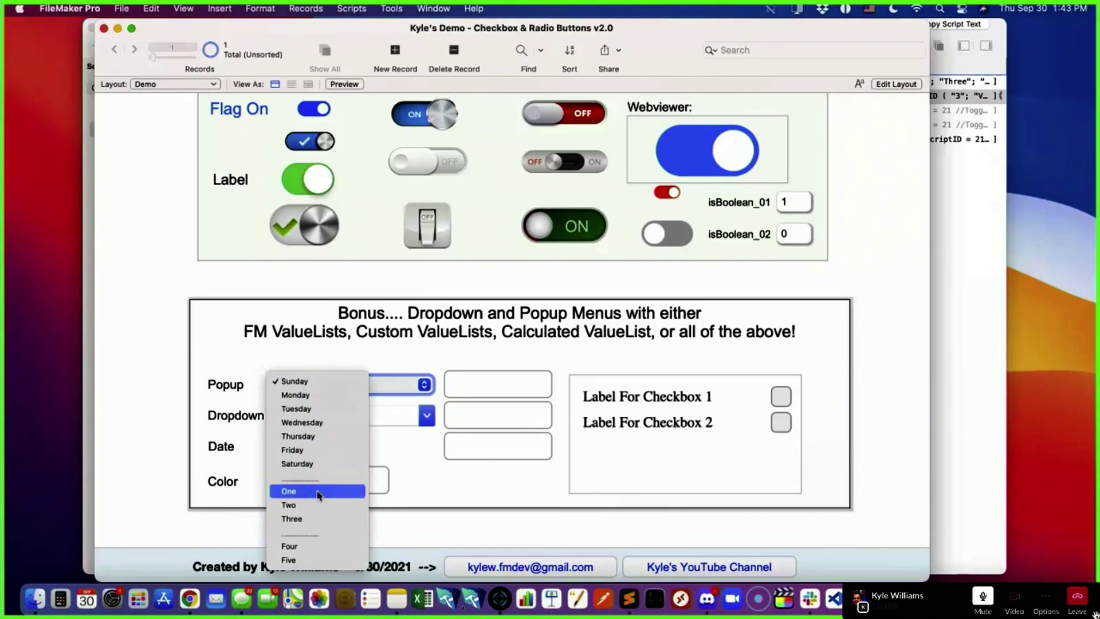
pyautogui.click(414, 470)
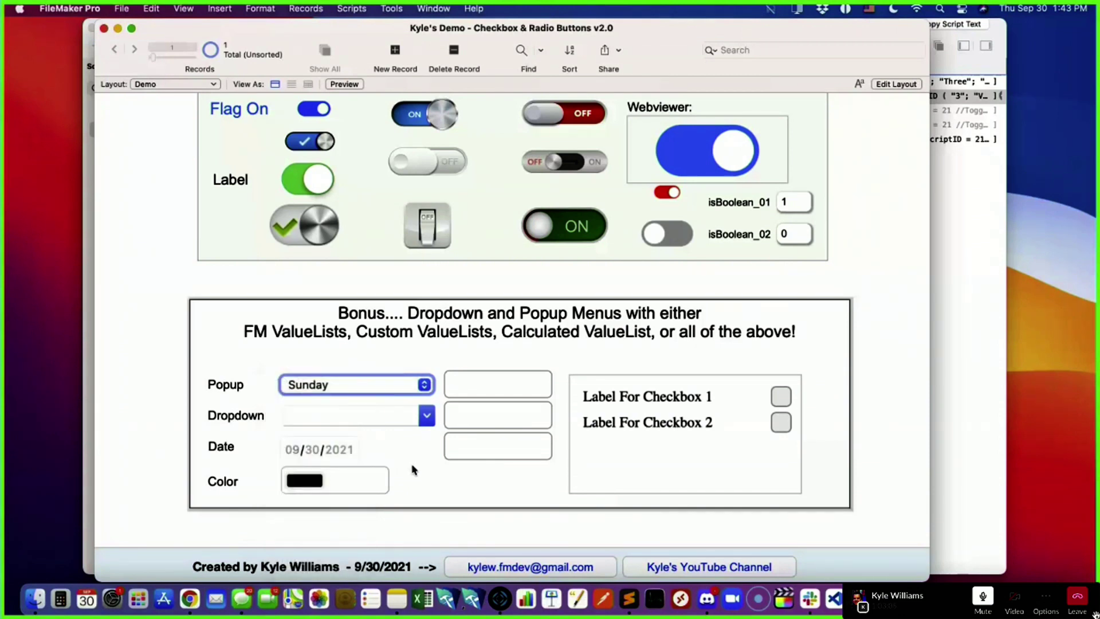
pyautogui.click(393, 389)
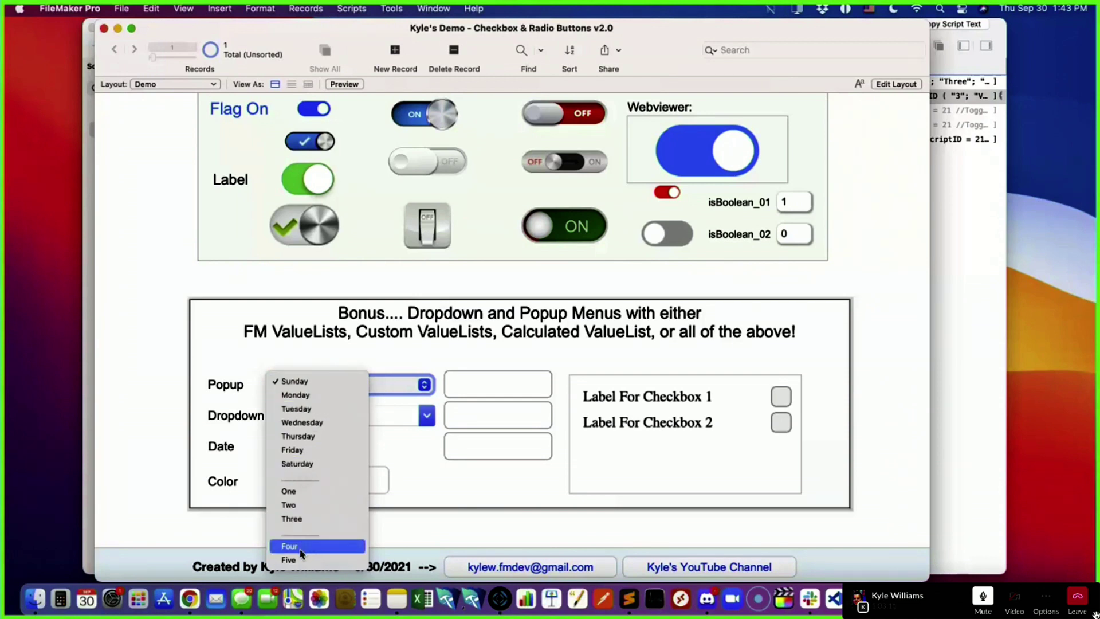
pyautogui.click(413, 493)
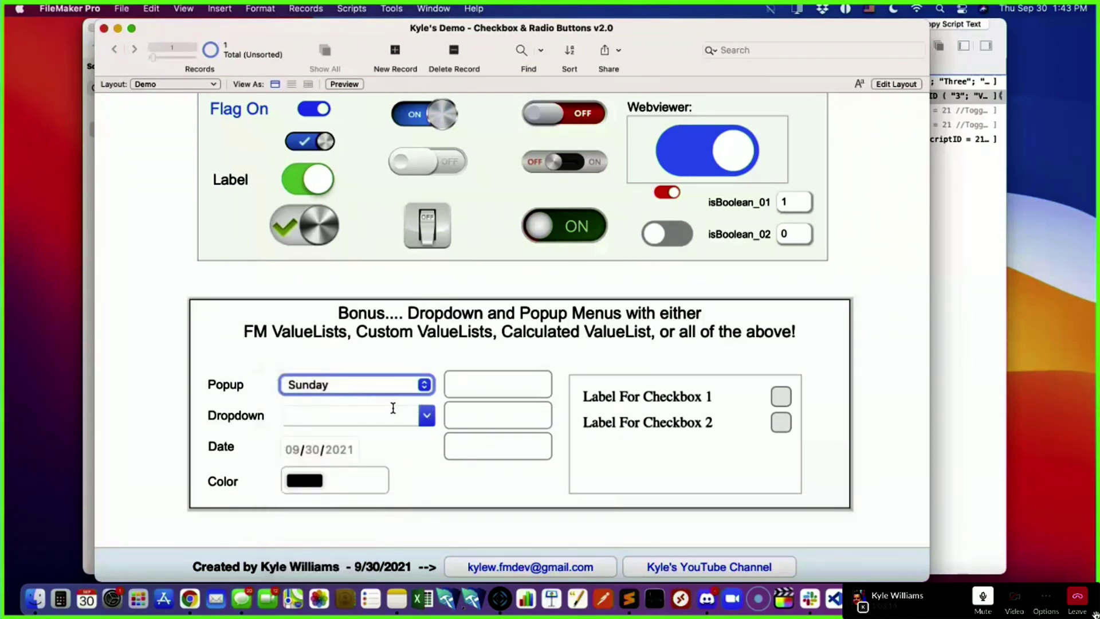
# - Test the Popup menu by choosing Tuesday, Saturday, Four and Two in turn, checking the adjacent text field
pyautogui.click(386, 388)
pyautogui.click(322, 409)
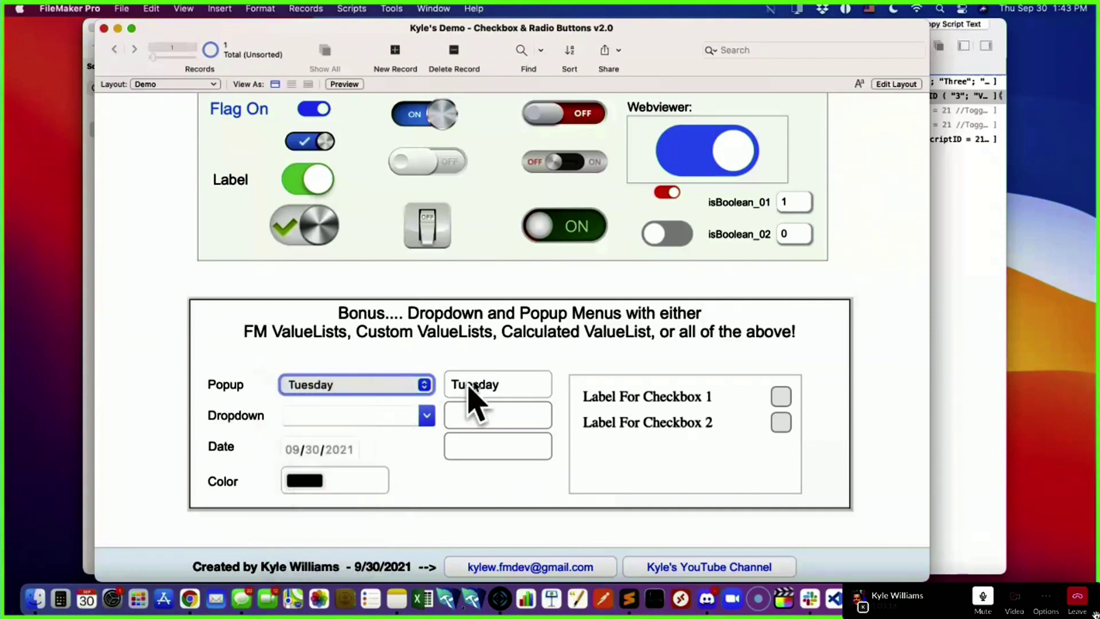
pyautogui.click(480, 389)
pyautogui.doubleClick(495, 385)
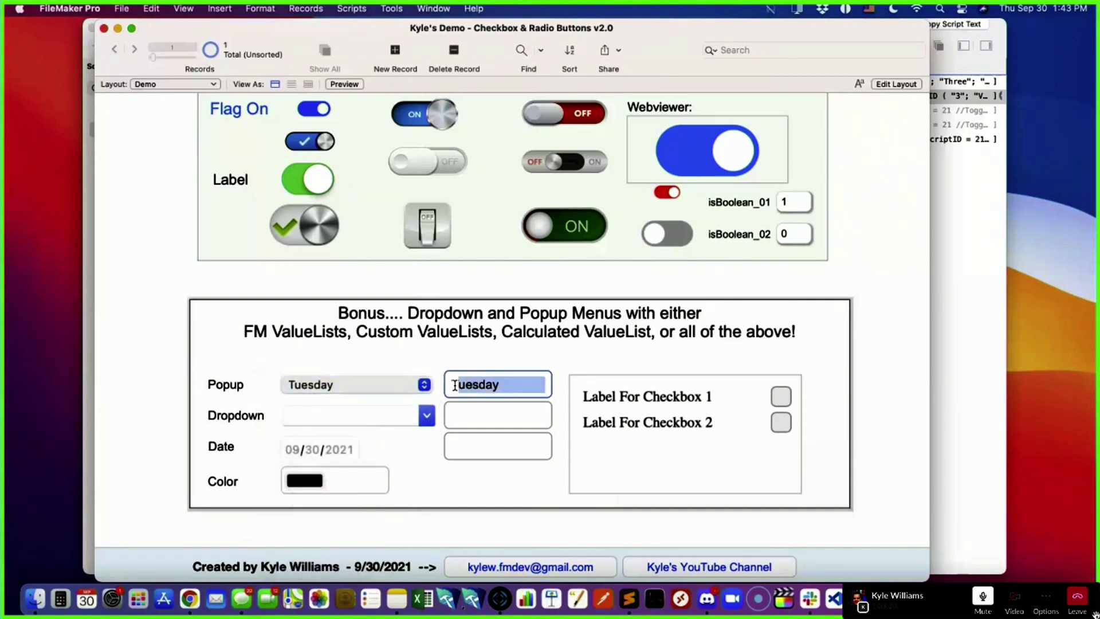
pyautogui.click(424, 386)
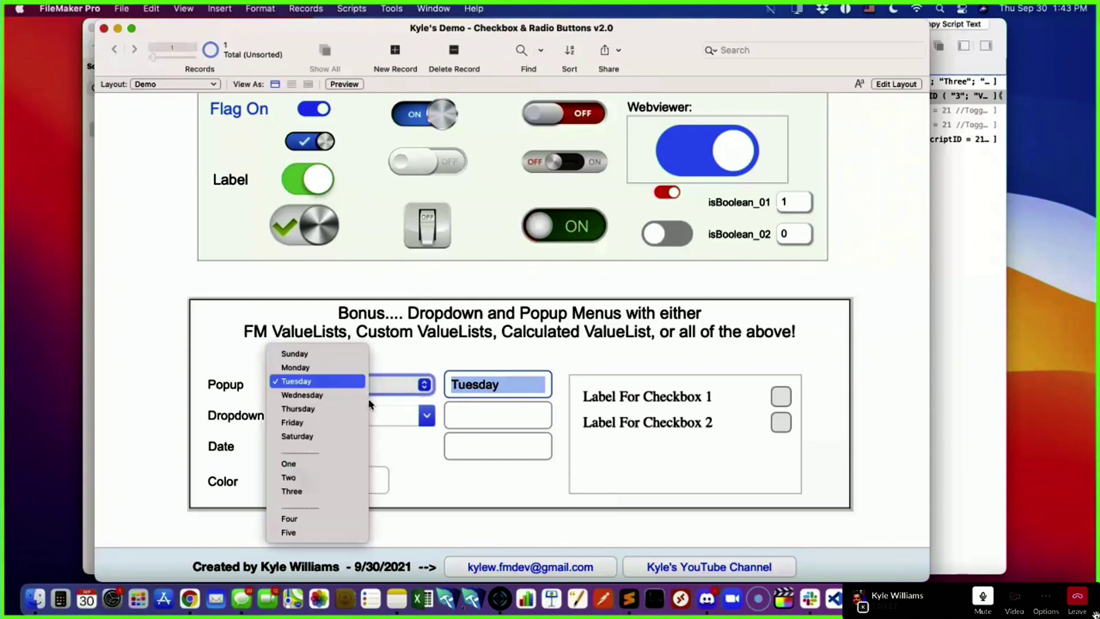
pyautogui.click(326, 439)
pyautogui.click(408, 386)
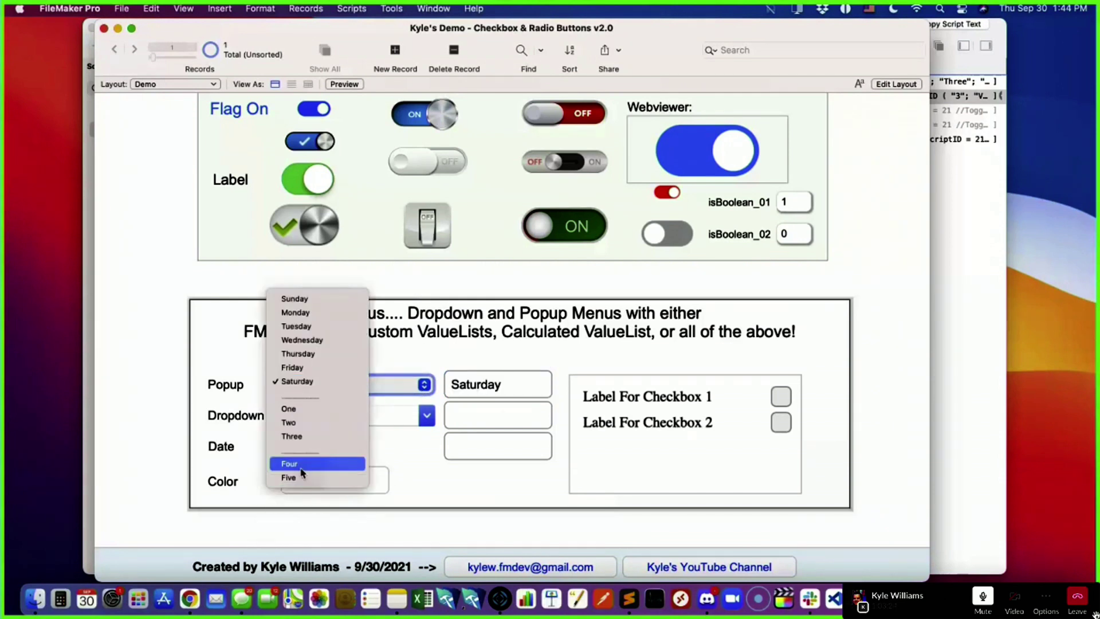
pyautogui.click(318, 459)
pyautogui.click(401, 385)
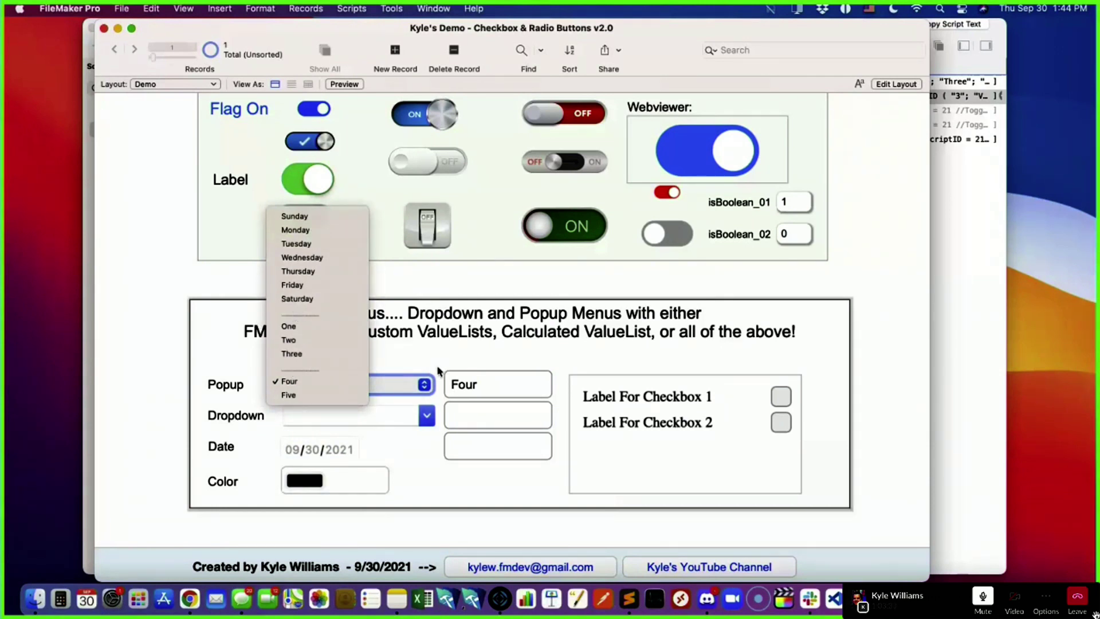
pyautogui.click(292, 342)
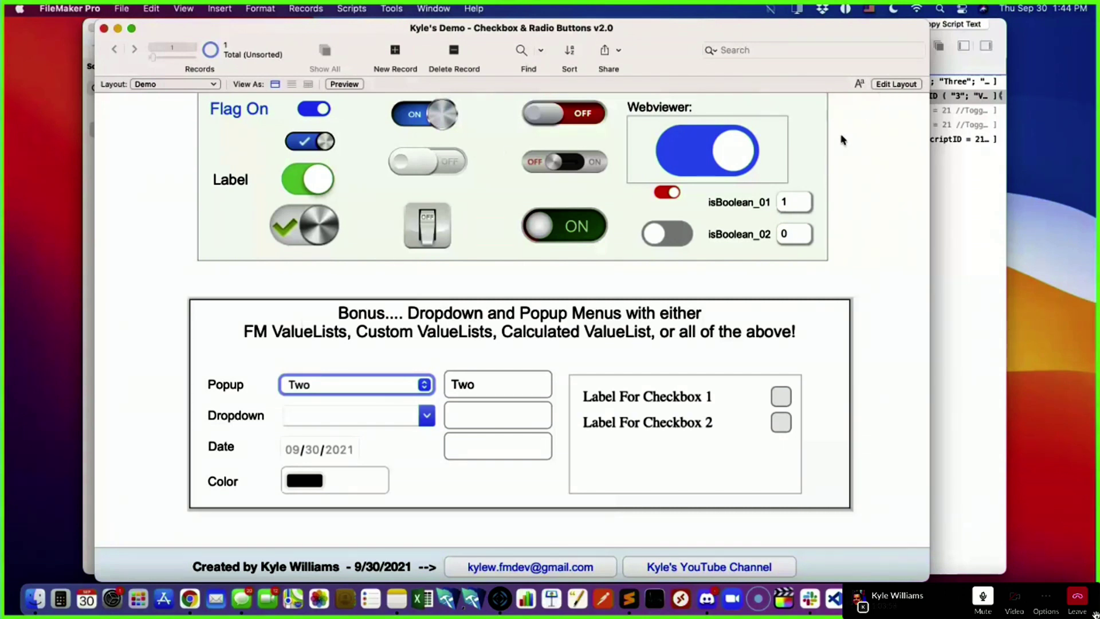
# - Test both custom checkboxes in the Bonus section by ticking, clearing and ticking them again
pyautogui.click(781, 396)
pyautogui.click(788, 421)
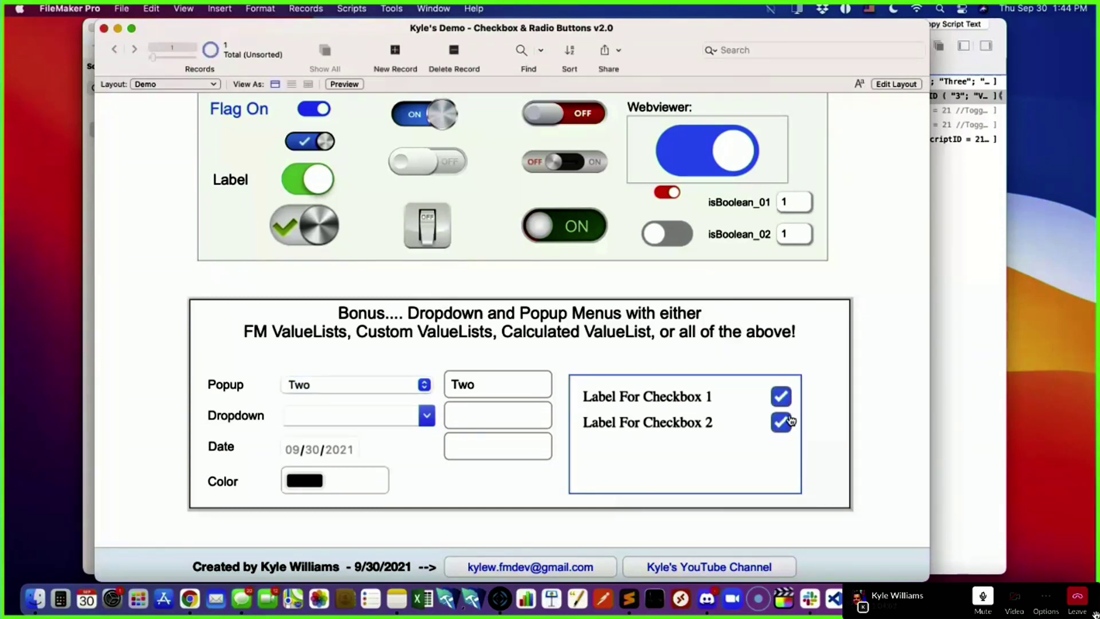
pyautogui.click(783, 401)
pyautogui.click(785, 428)
pyautogui.click(783, 401)
pyautogui.click(782, 423)
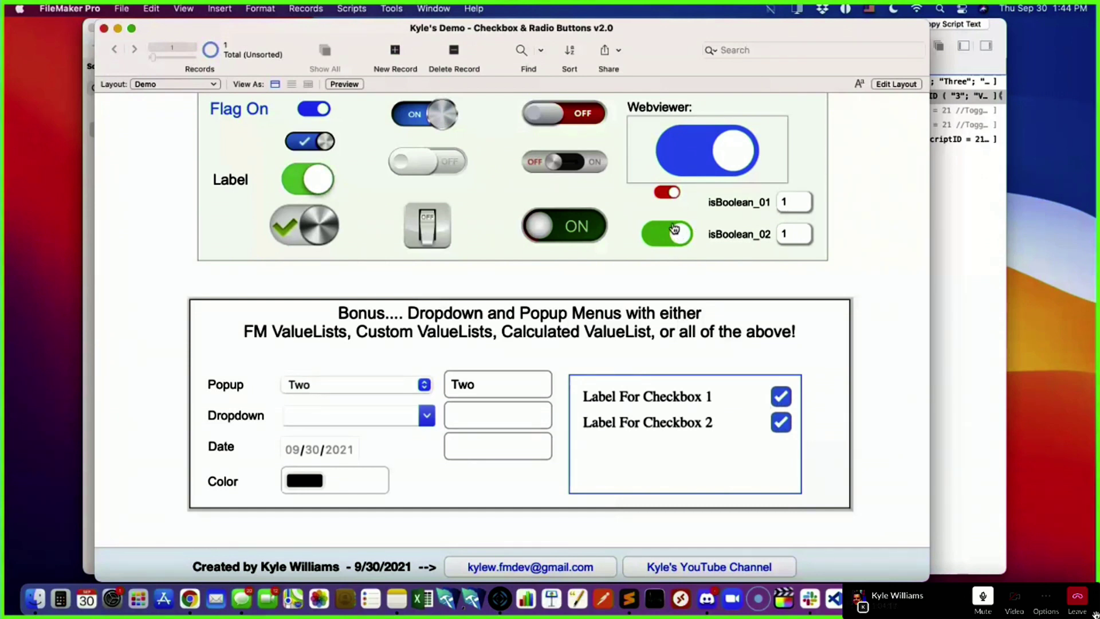
# - Switch to Layout mode and open the web address calculation of the web.Toggle web viewer beside isBoolean_01
pyautogui.click(894, 84)
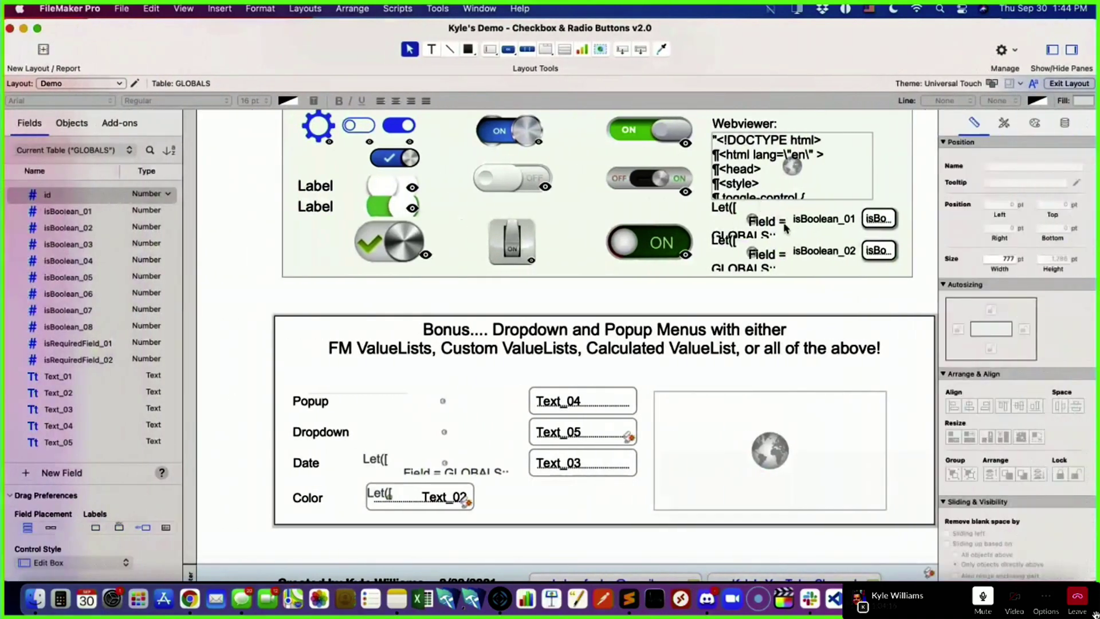
pyautogui.doubleClick(760, 225)
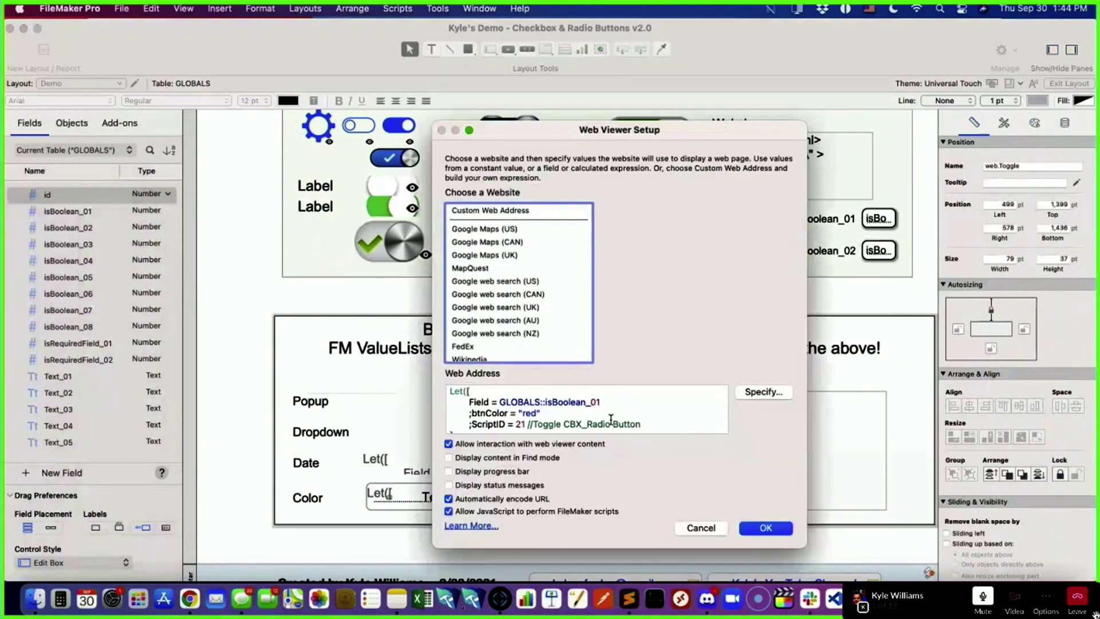
pyautogui.click(753, 395)
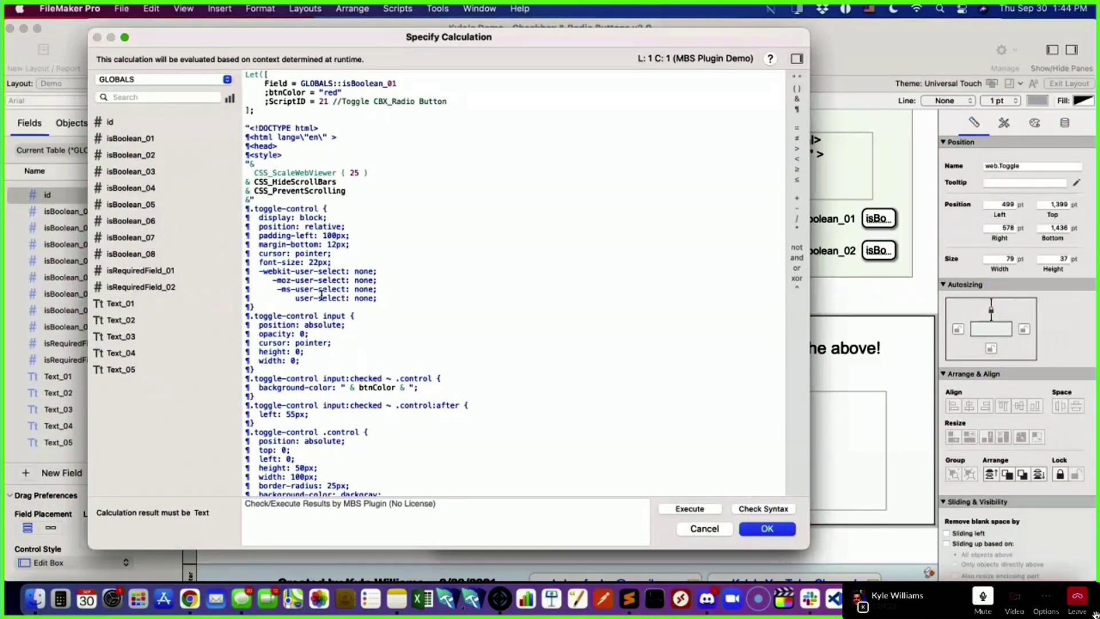
# - Examine the web.Toggle calculation's style block, including its body rules, and the HTML and script sections below it
pyautogui.scroll(-7, 296, 301)
pyautogui.scroll(-8, 284, 291)
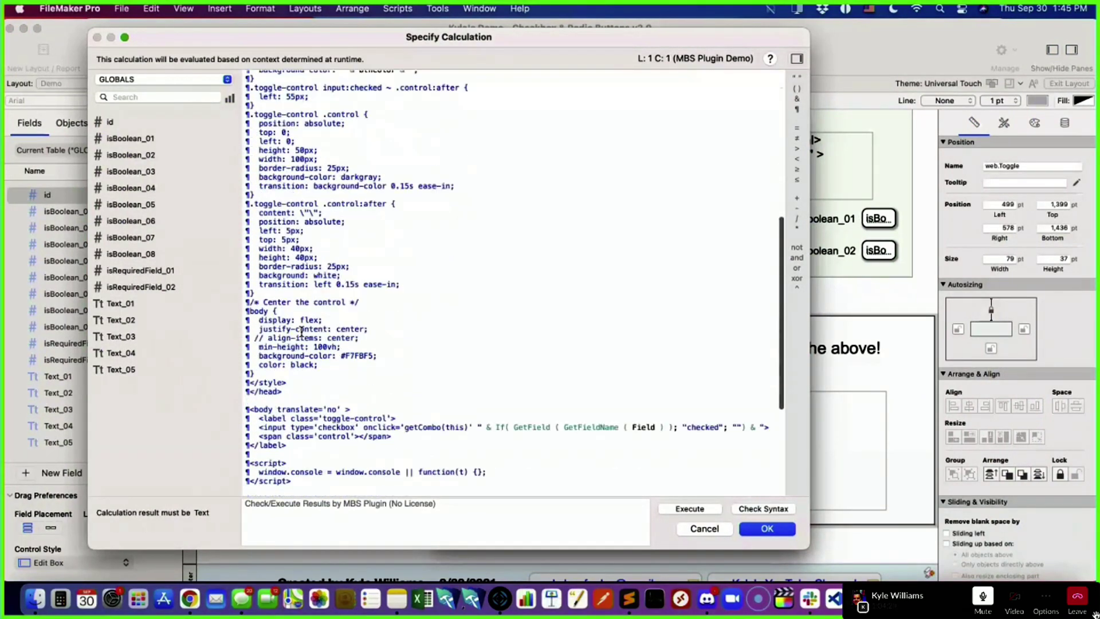
pyautogui.moveTo(333, 285); pyautogui.dragTo(246, 229)
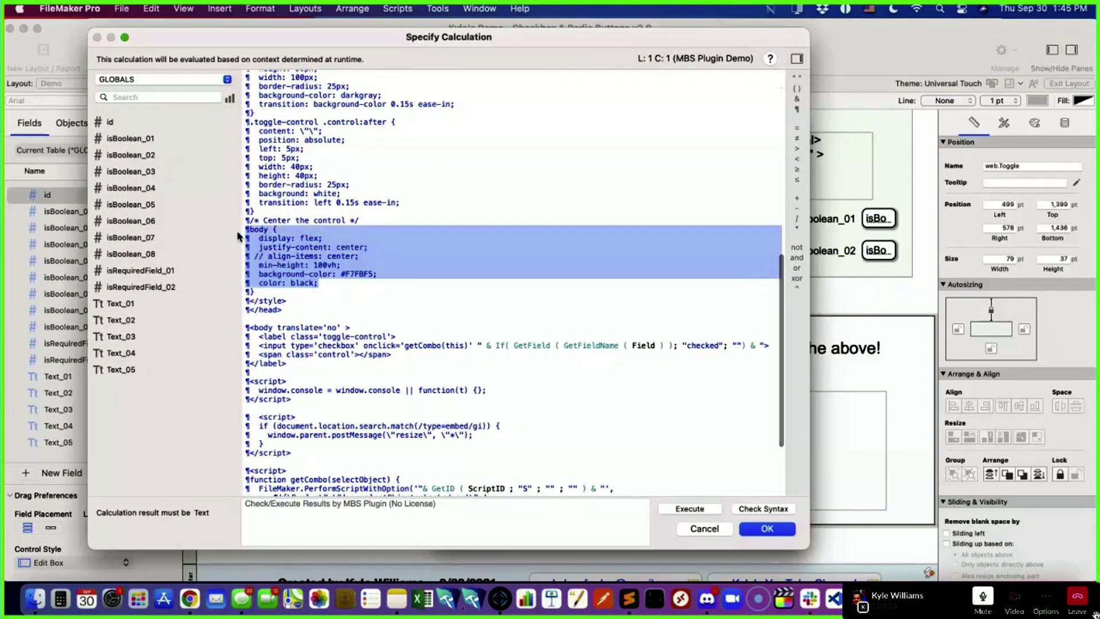
pyautogui.moveTo(289, 301); pyautogui.dragTo(247, 104)
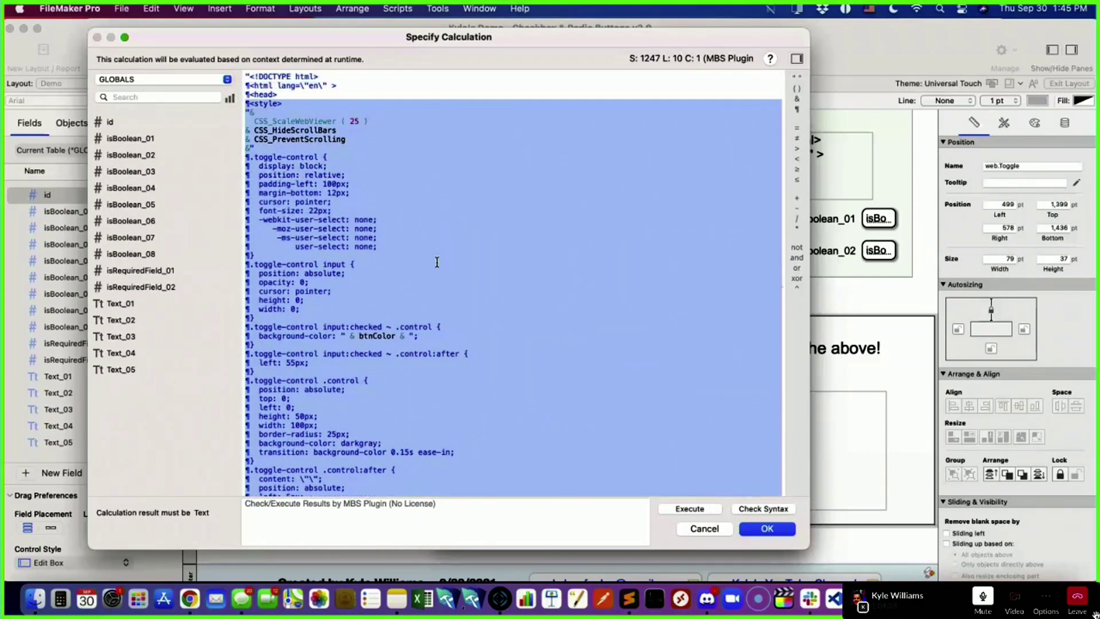
pyautogui.scroll(-10, 373, 435)
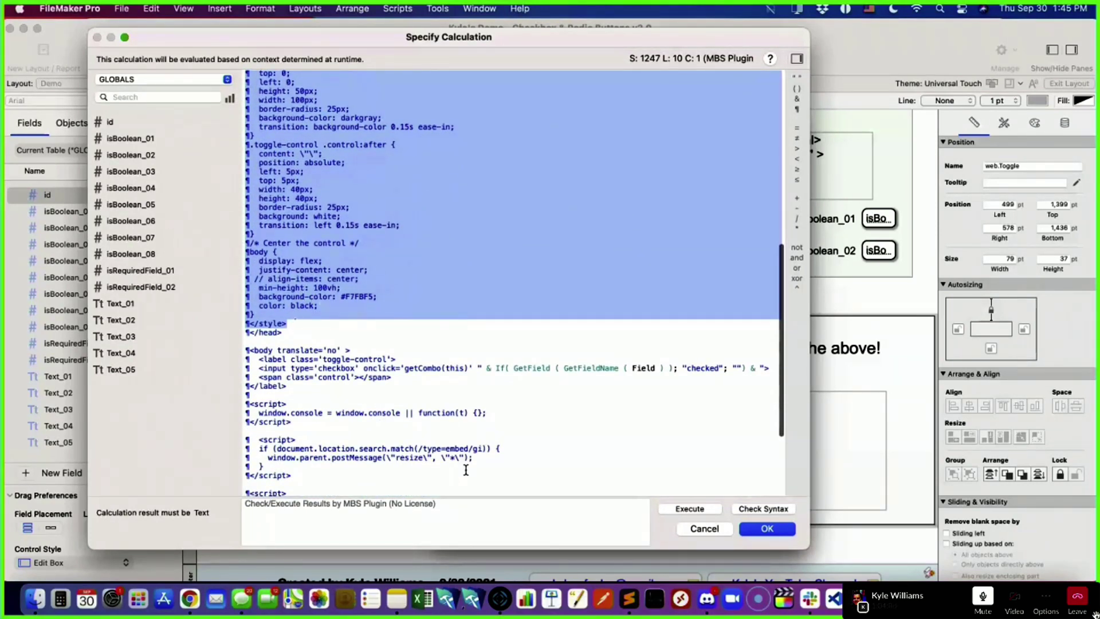
# - Add the inline style style='background-color: red' to the toggle-control label in the web.Toggle calculation
pyautogui.click(566, 424)
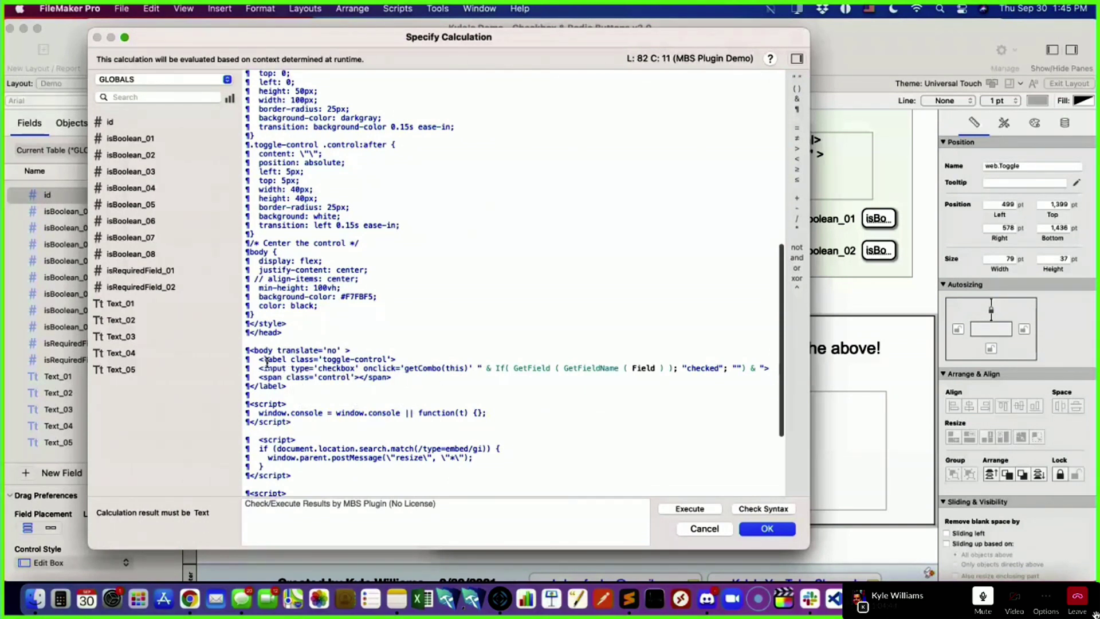
pyautogui.moveTo(261, 359); pyautogui.dragTo(392, 377)
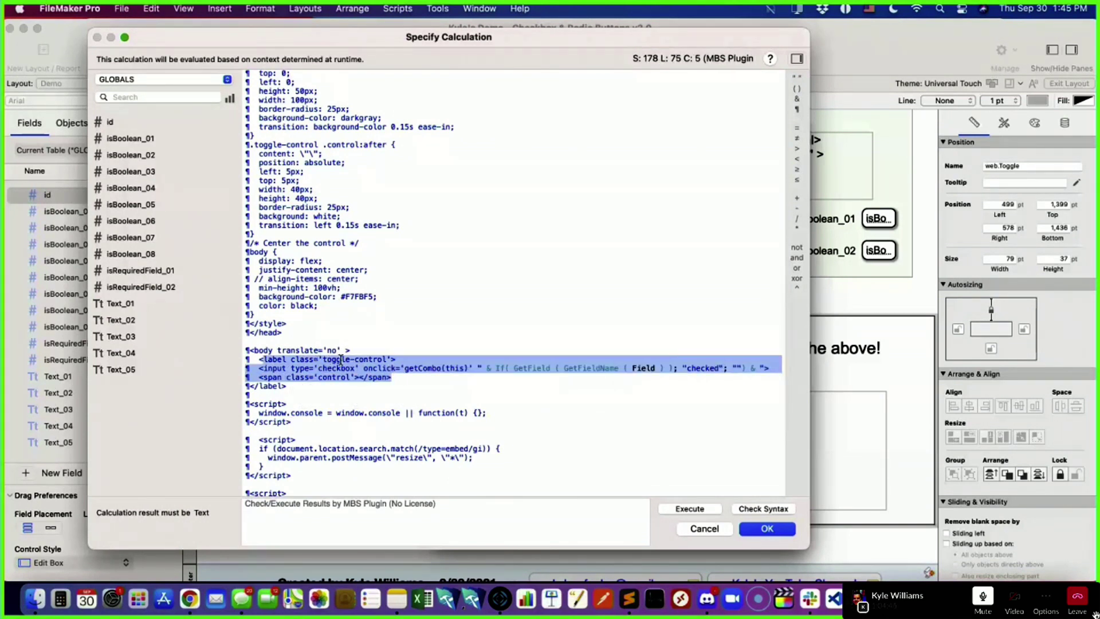
pyautogui.click(389, 359)
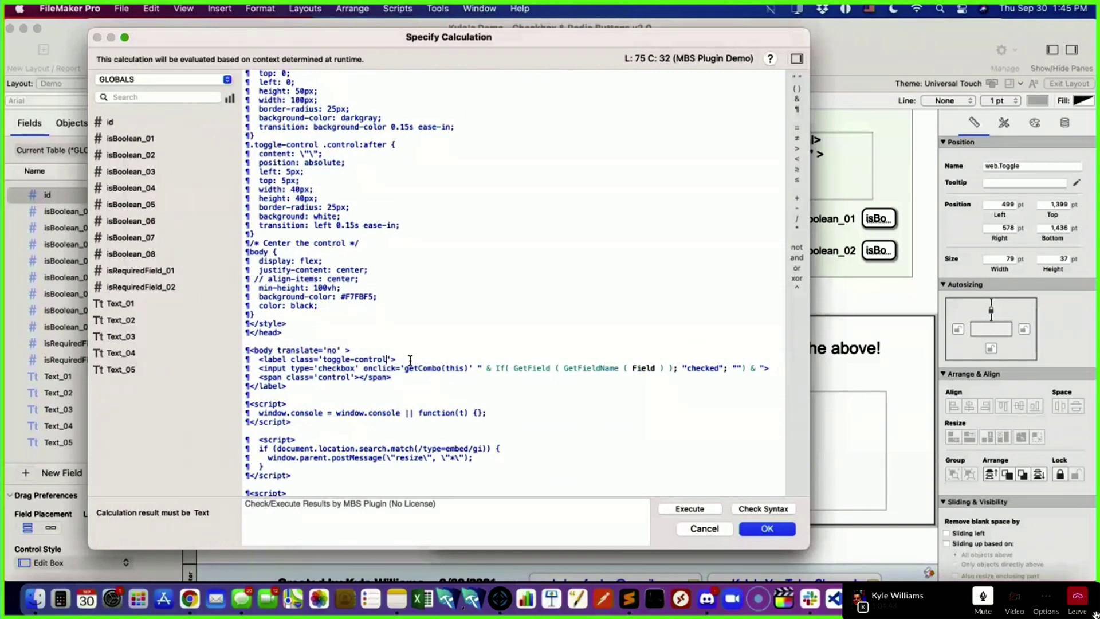
pyautogui.write('s')
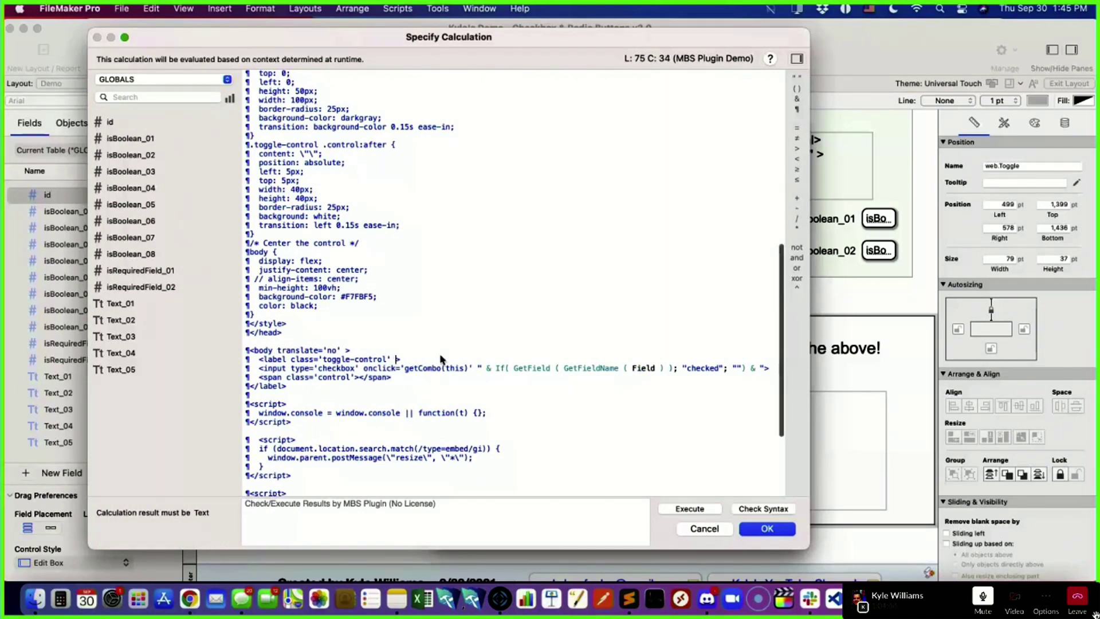
pyautogui.write('tyle')
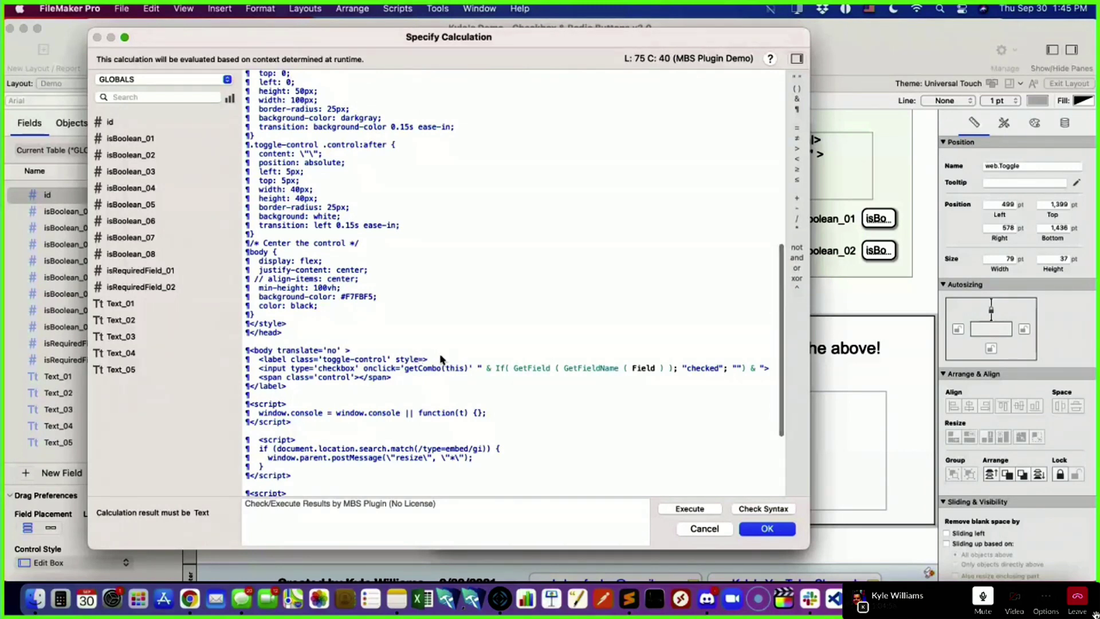
pyautogui.write("='")
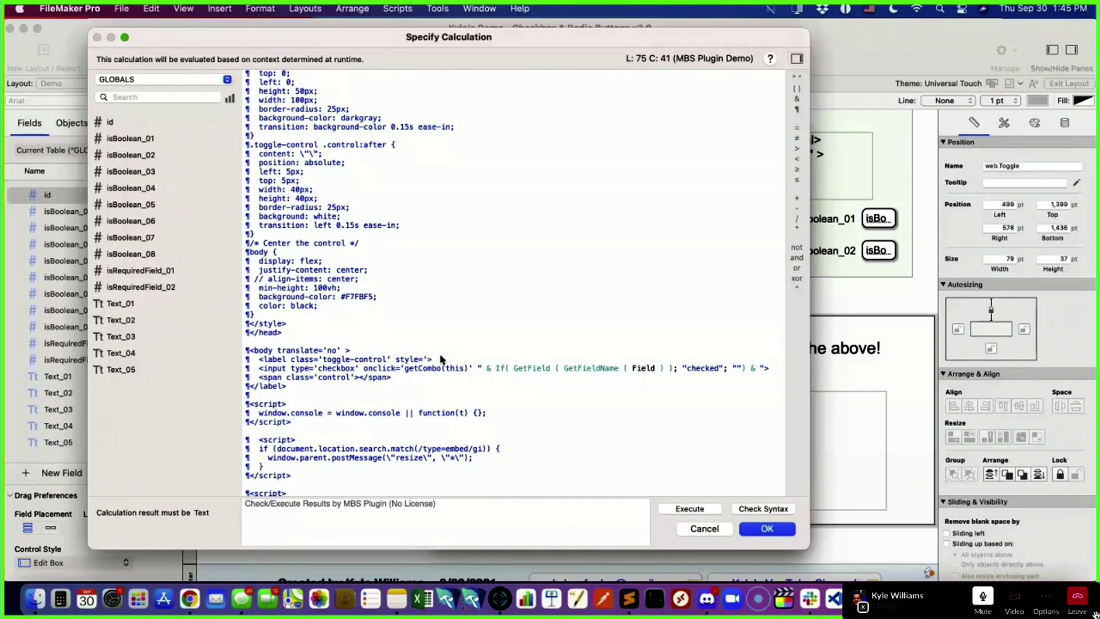
pyautogui.write('back')
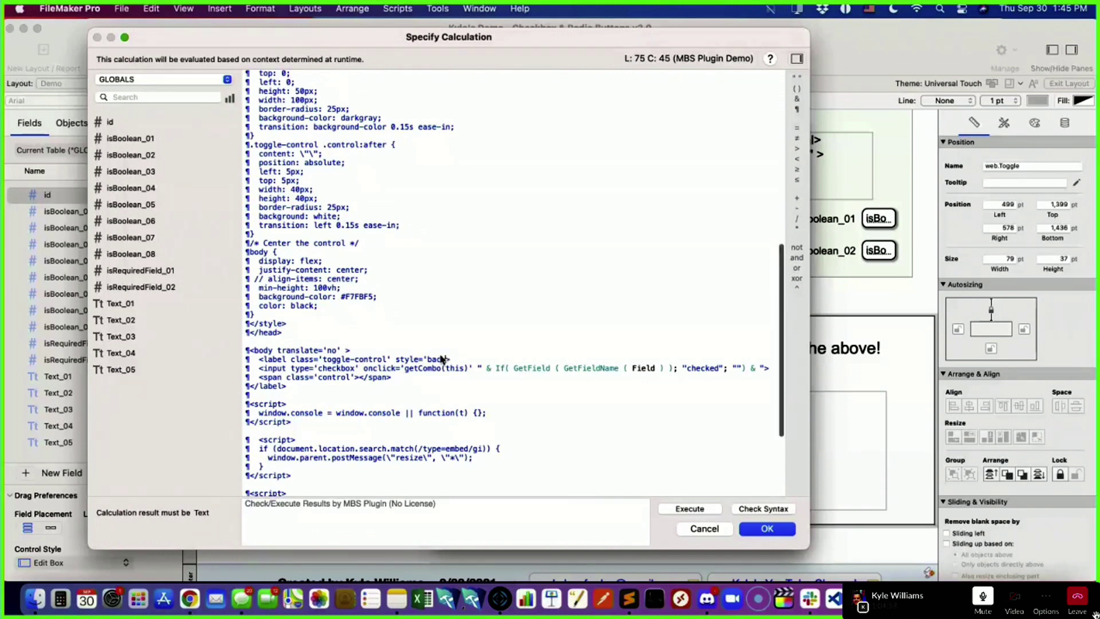
pyautogui.write('ground-color')
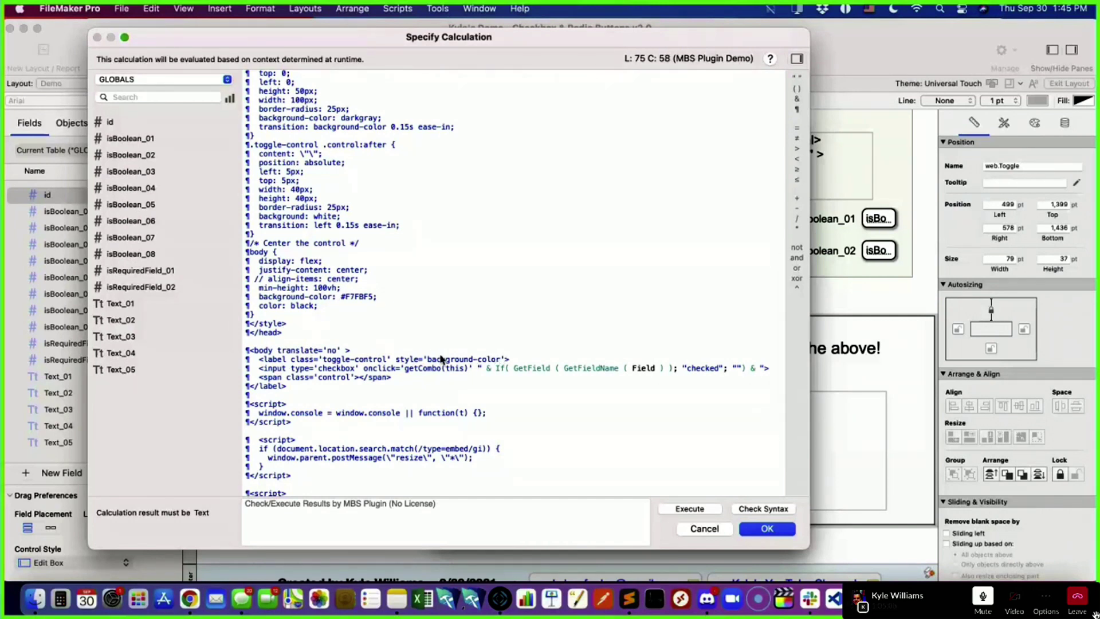
pyautogui.write(':')
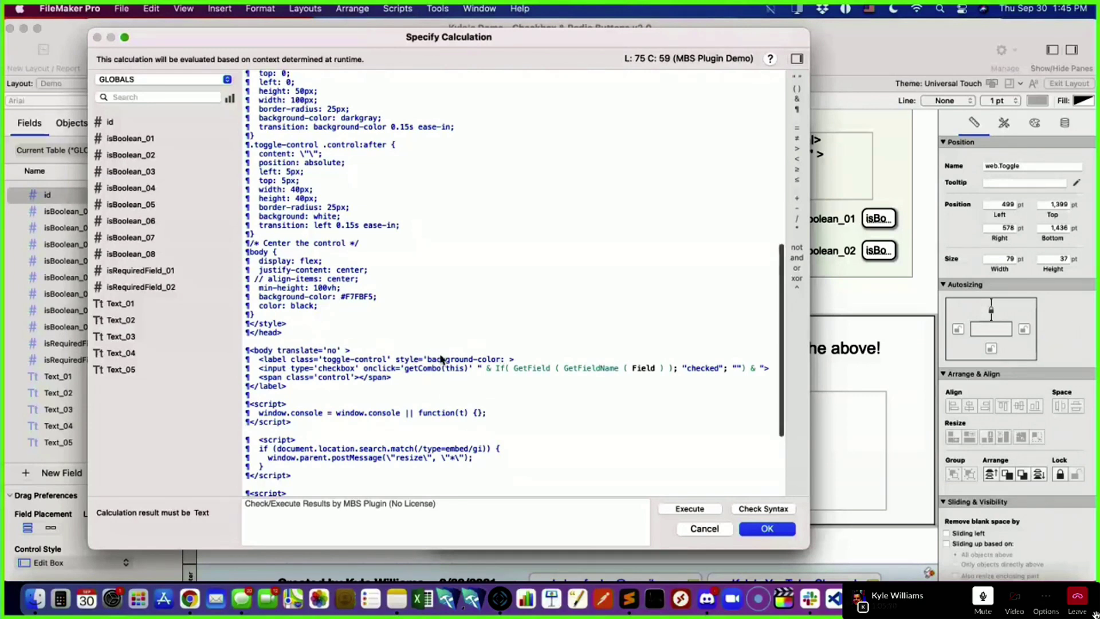
pyautogui.write(" red'")
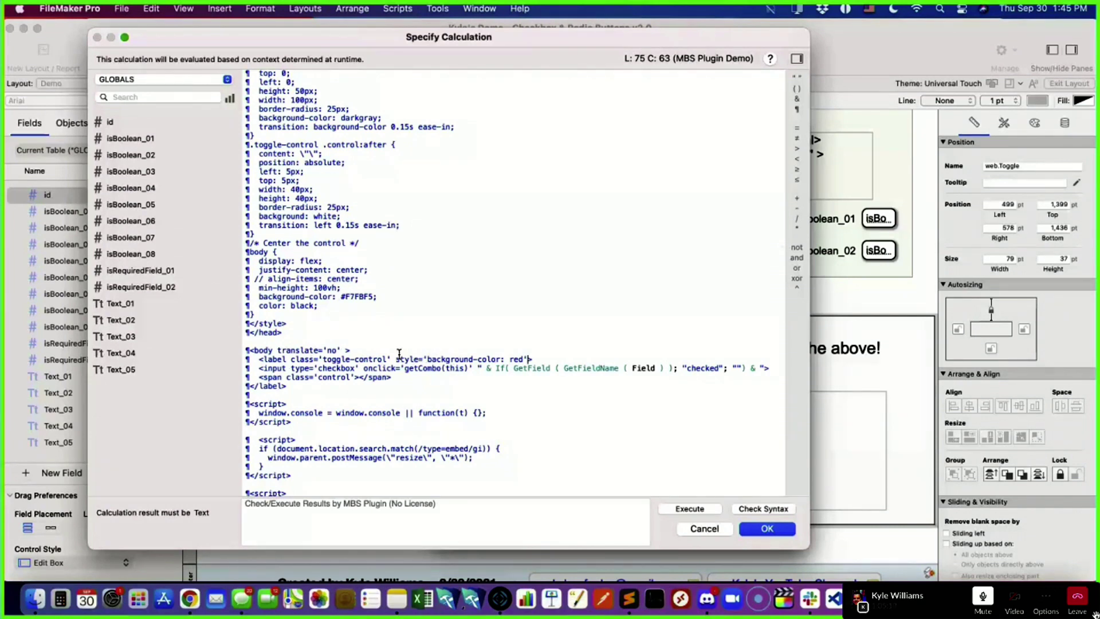
pyautogui.moveTo(391, 359); pyautogui.dragTo(561, 360)
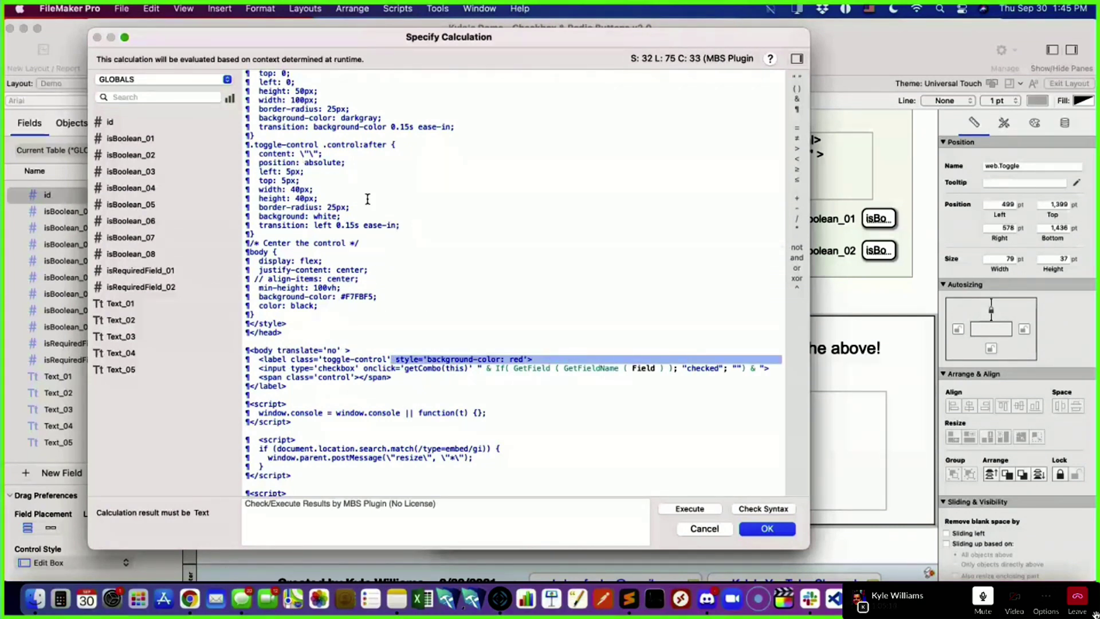
pyautogui.click(392, 360)
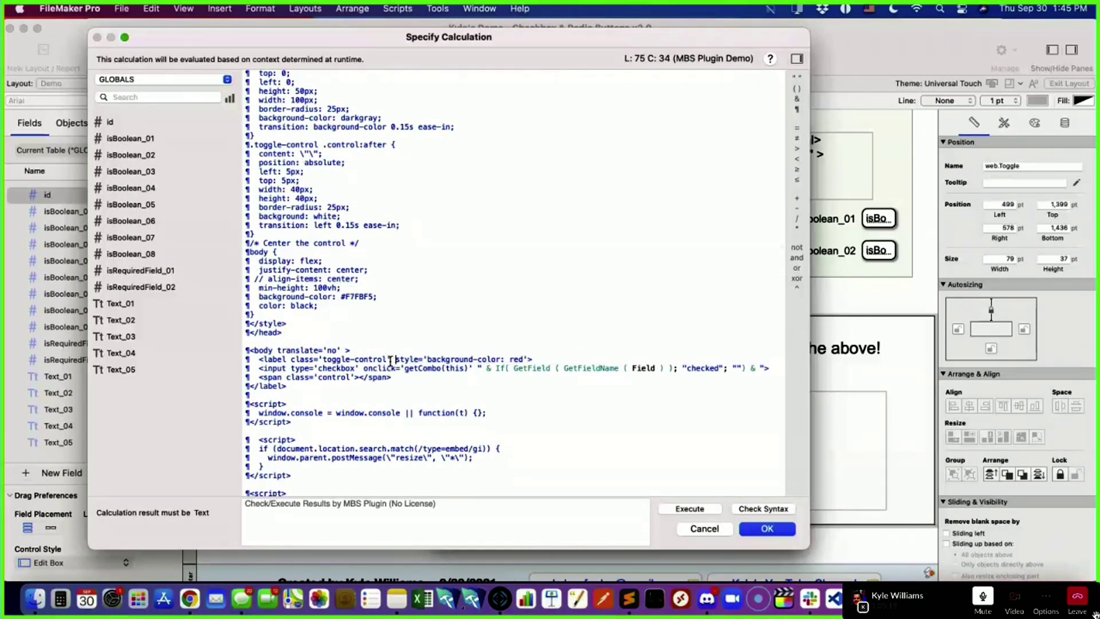
# - Save the calculation and web viewer setup, and check the restyled toggle in Browse mode
pyautogui.click(781, 531)
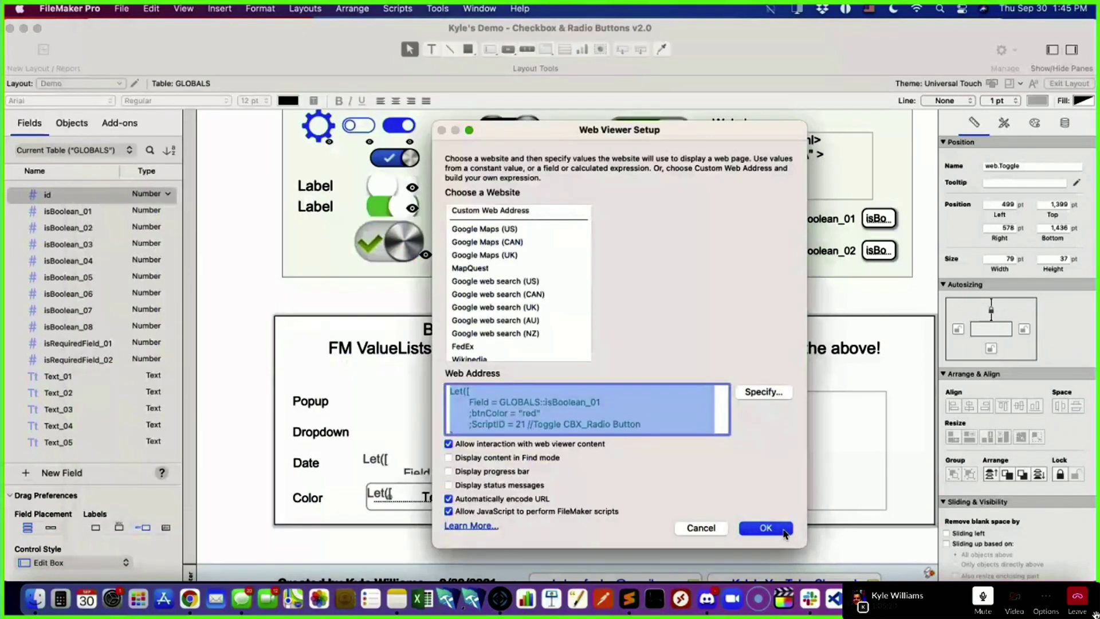
pyautogui.click(763, 527)
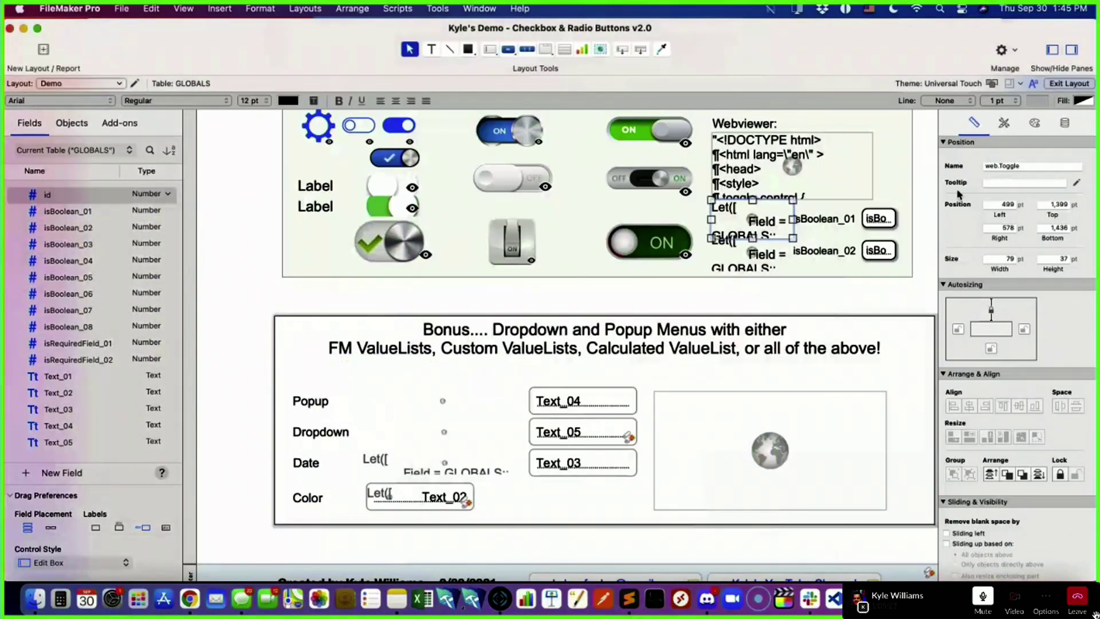
pyautogui.click(1067, 84)
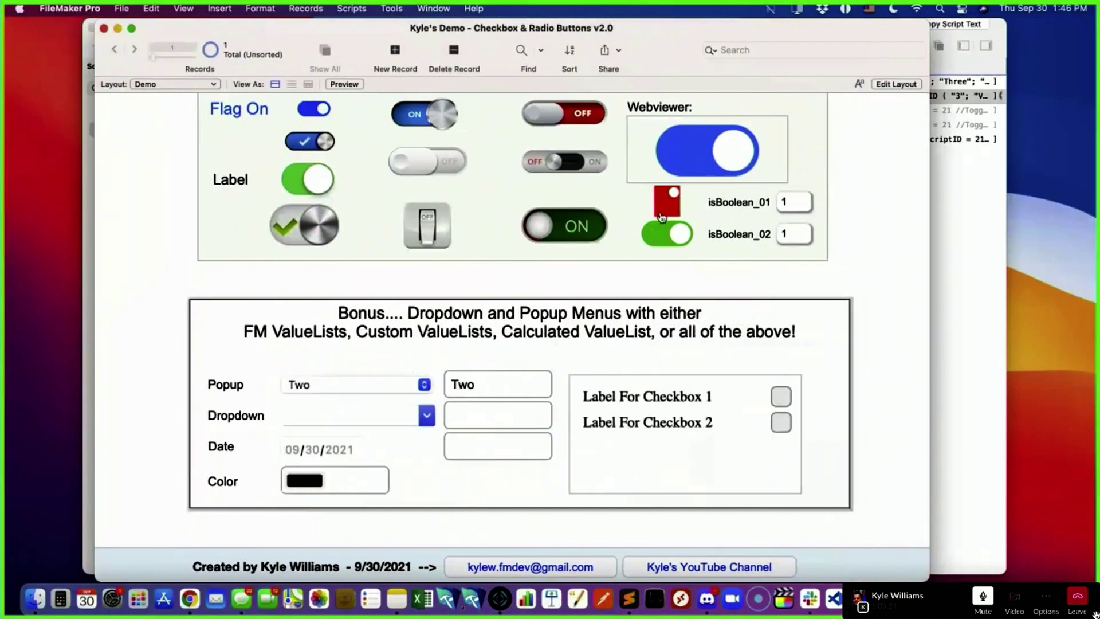
# - Reopen the web.Toggle calculation from Layout mode and remove the inline background-color style from the toggle-control label
pyautogui.click(907, 85)
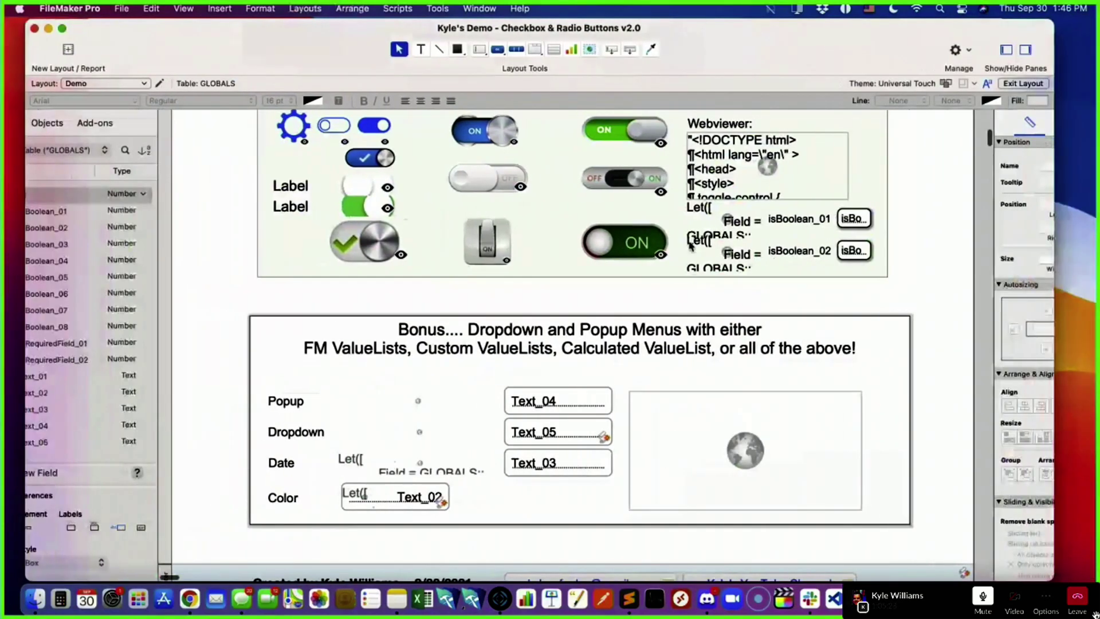
pyautogui.click(763, 226)
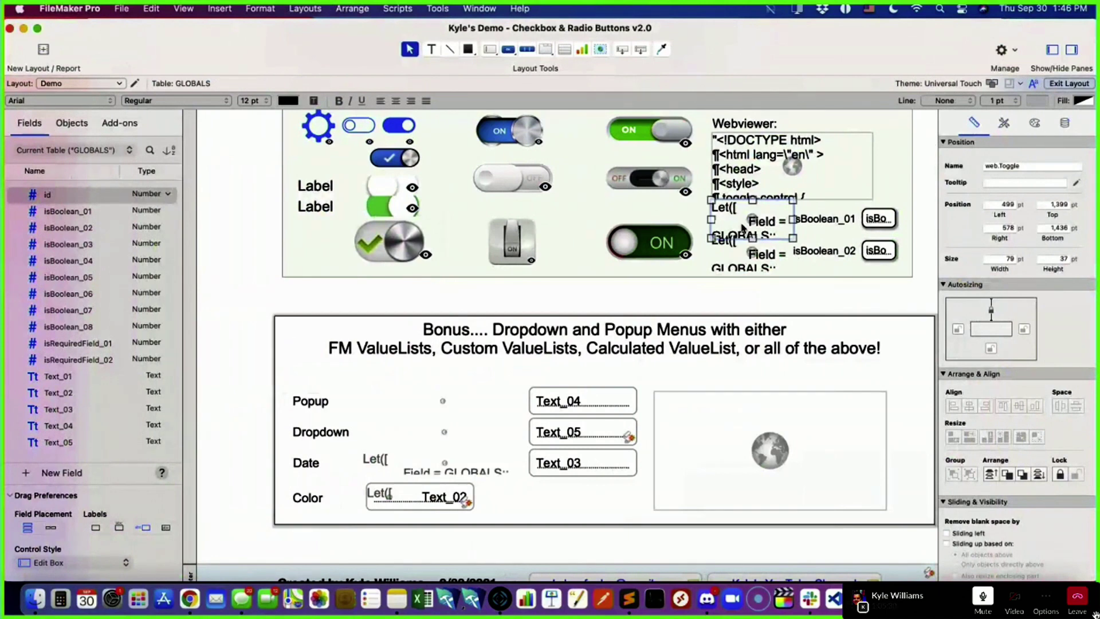
pyautogui.doubleClick(743, 228)
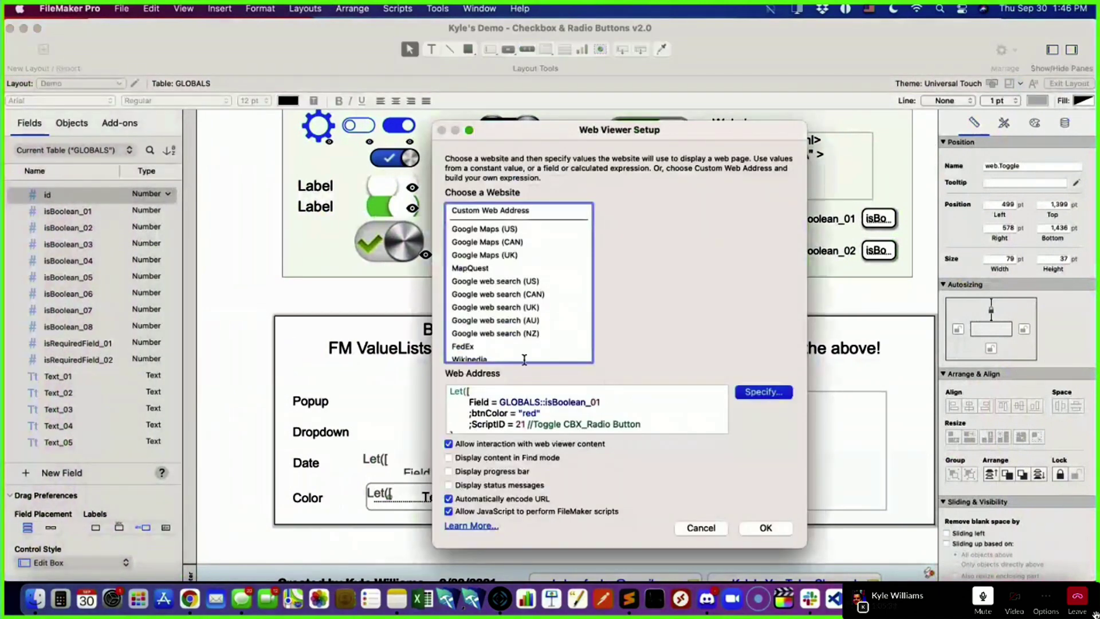
pyautogui.click(763, 391)
pyautogui.scroll(-15, 459, 287)
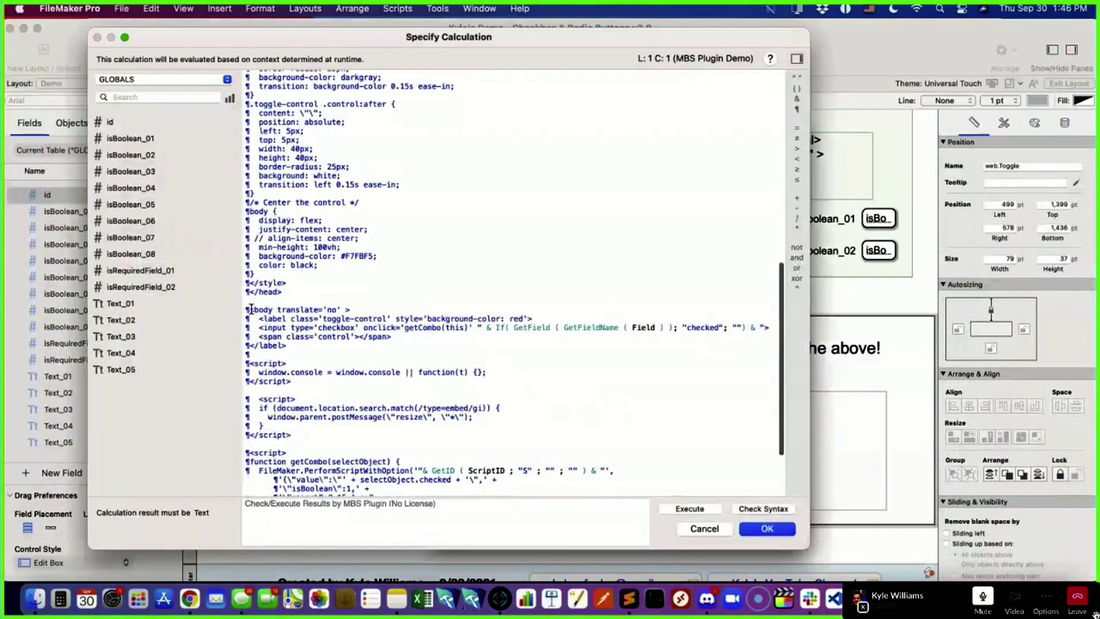
pyautogui.moveTo(246, 309); pyautogui.dragTo(300, 353)
pyautogui.click(514, 318)
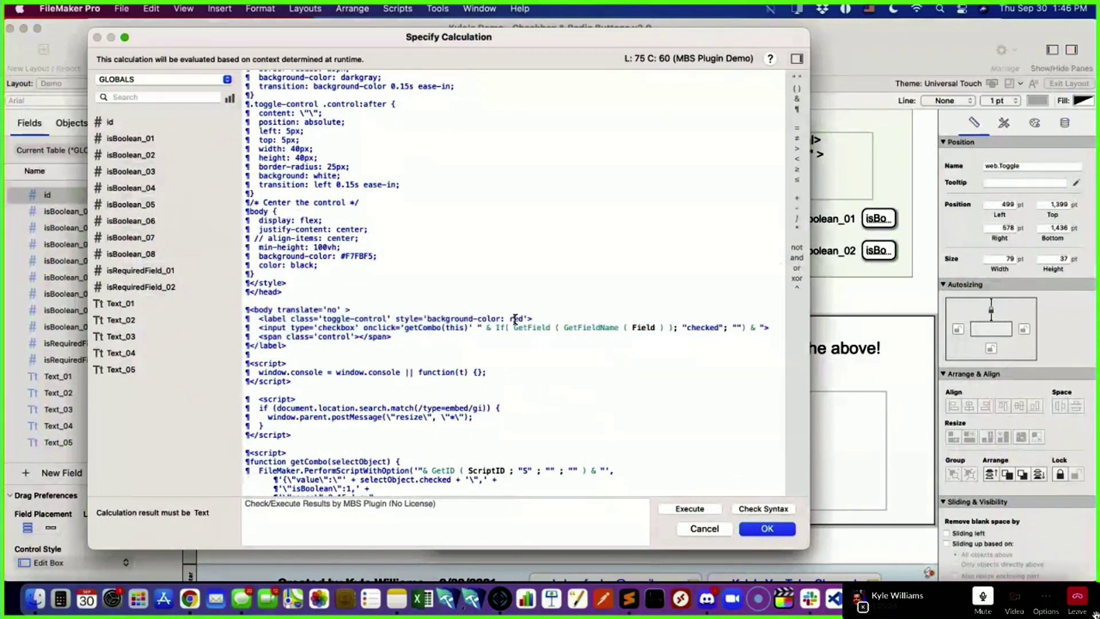
pyautogui.moveTo(527, 319); pyautogui.dragTo(395, 317)
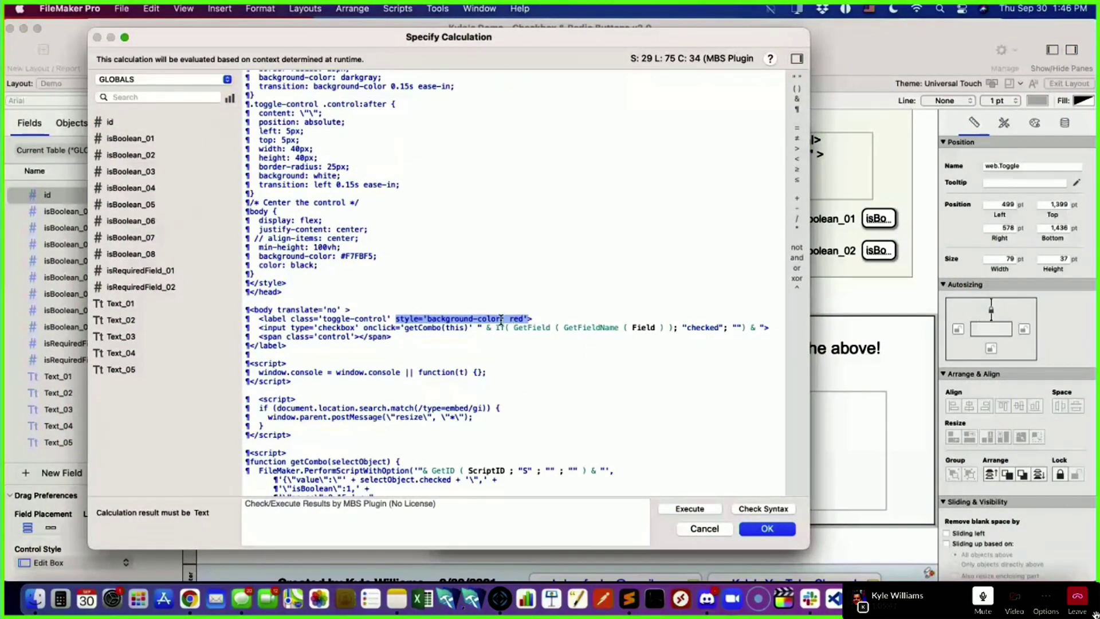
pyautogui.press('BackSpace')
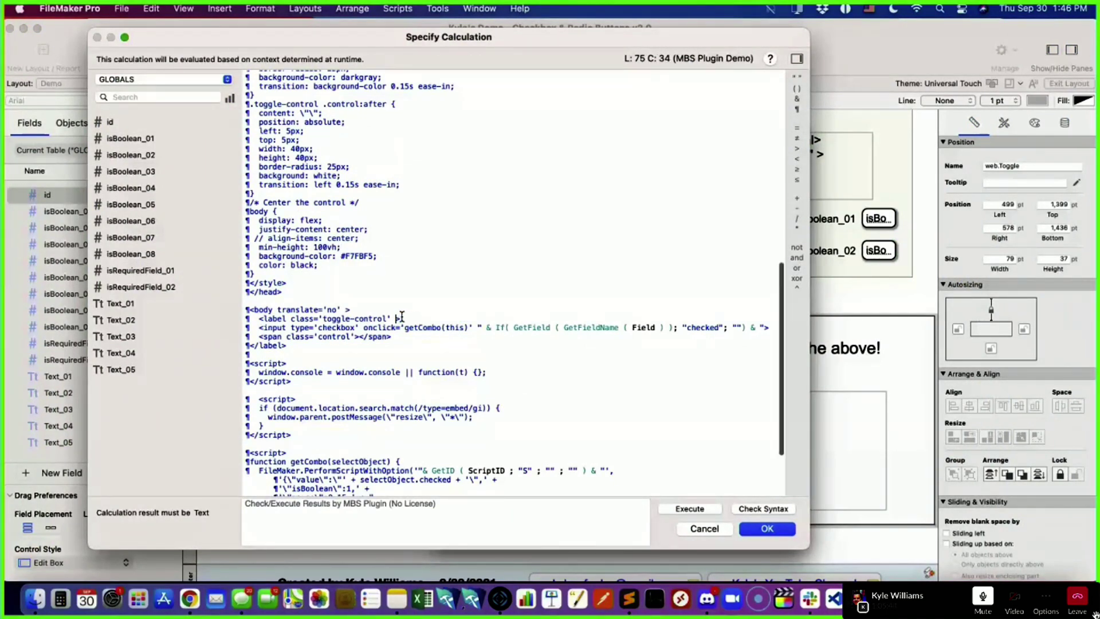
pyautogui.press('BackSpace')
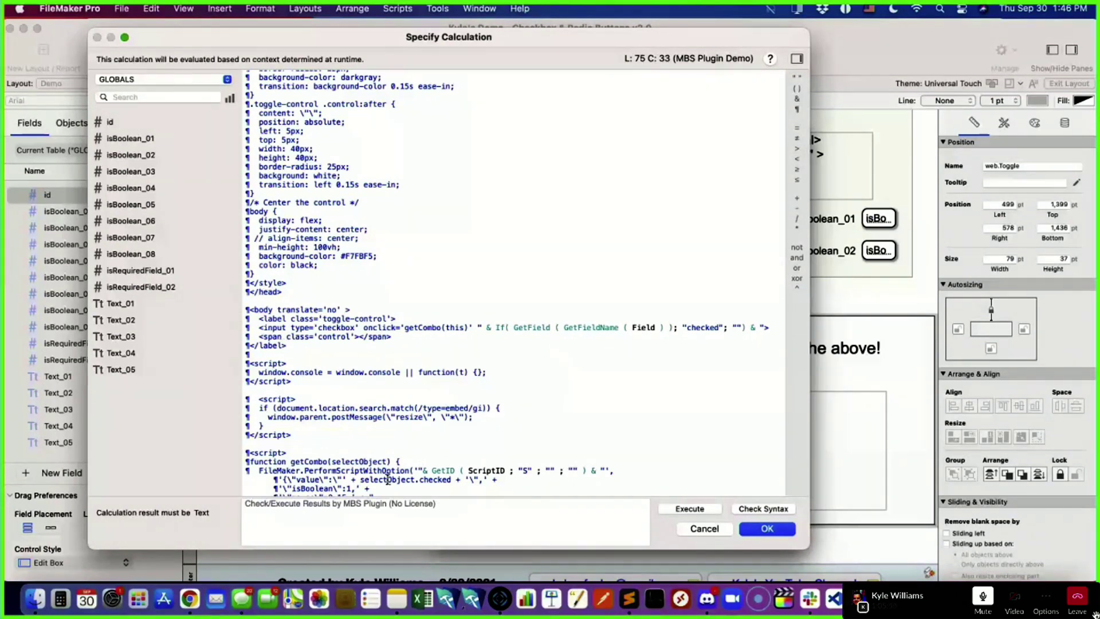
# - Examine the getCombo script block and how the checkbox input's onclick calls it with "this"
pyautogui.scroll(-5, 344, 427)
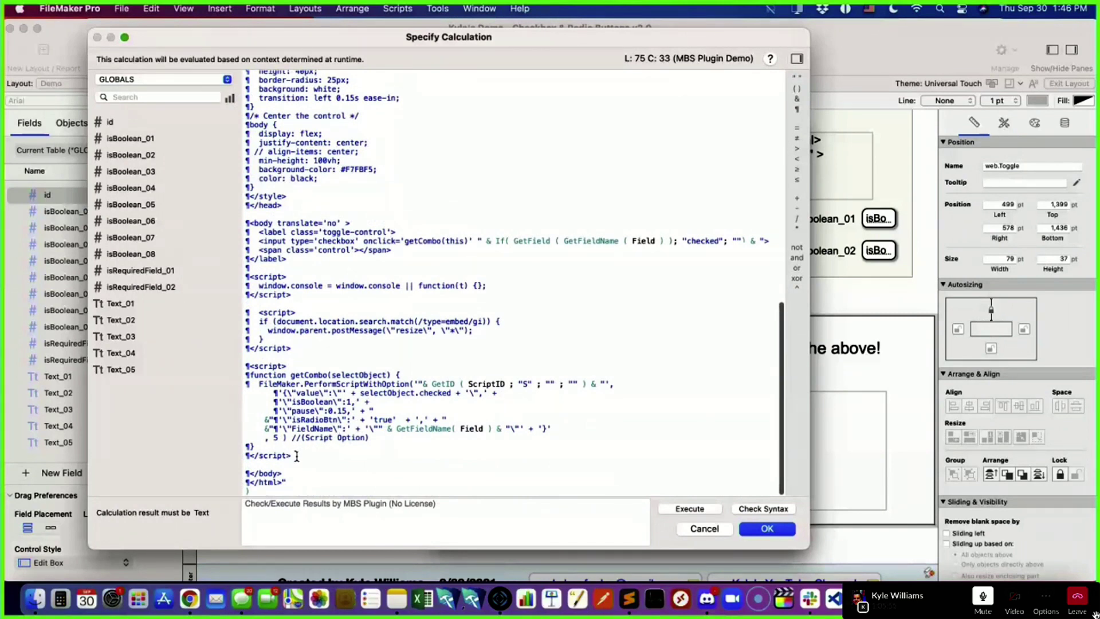
pyautogui.moveTo(297, 456); pyautogui.dragTo(256, 365)
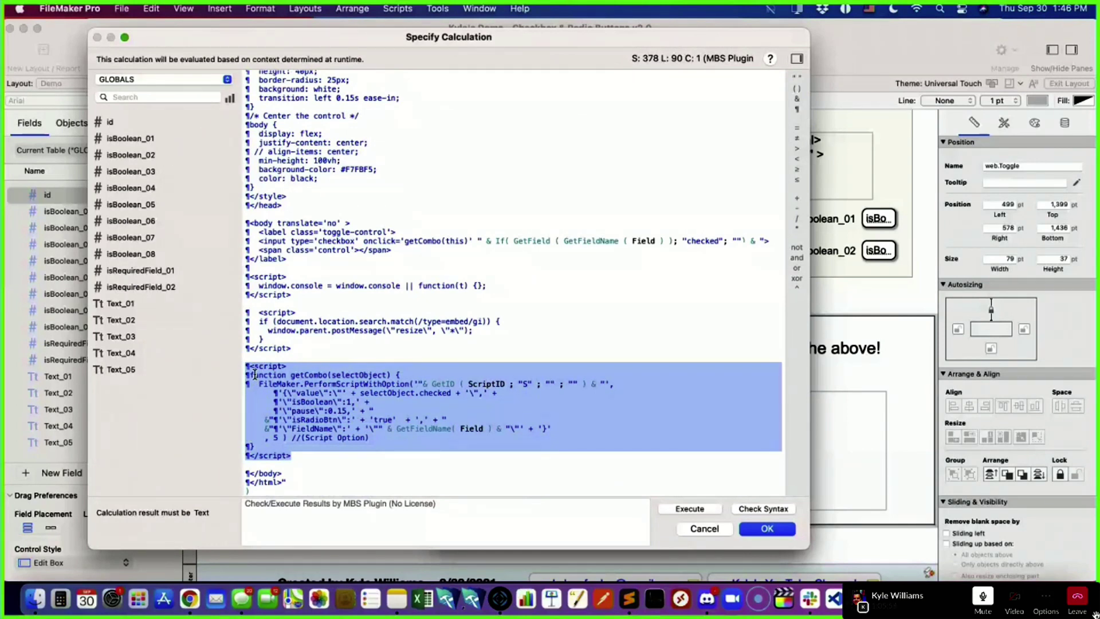
pyautogui.tripleClick(423, 241)
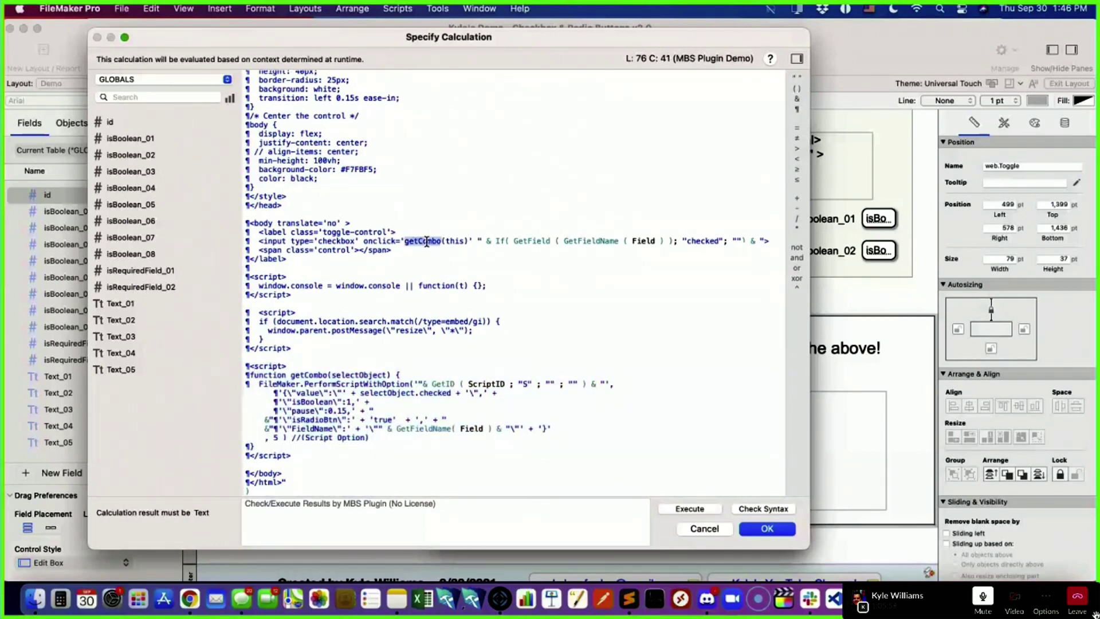
pyautogui.doubleClick(376, 242)
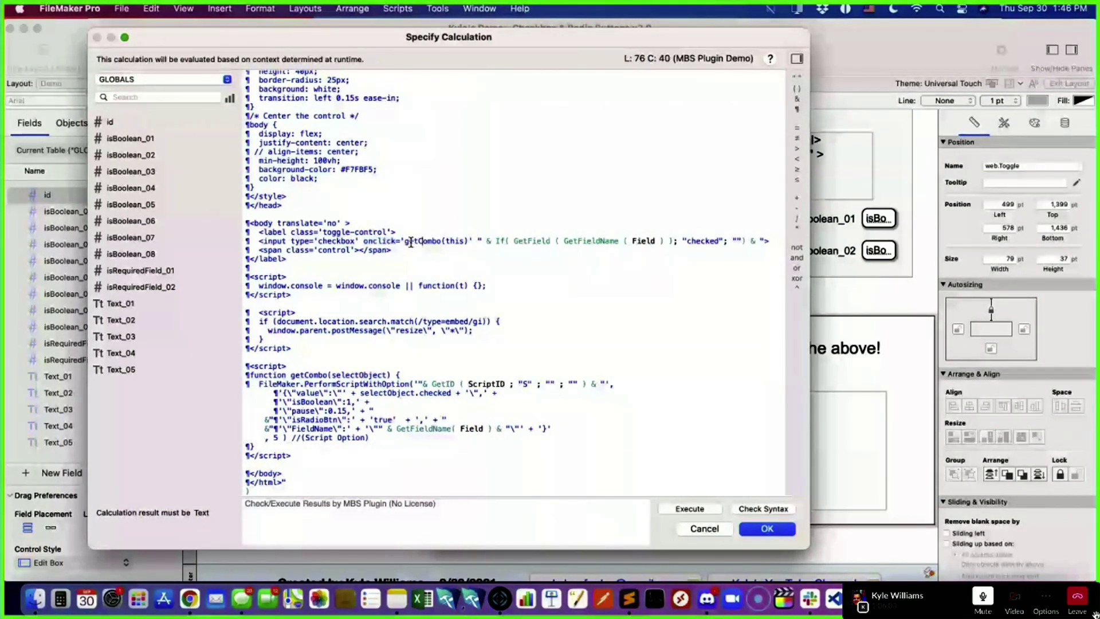
pyautogui.doubleClick(423, 241)
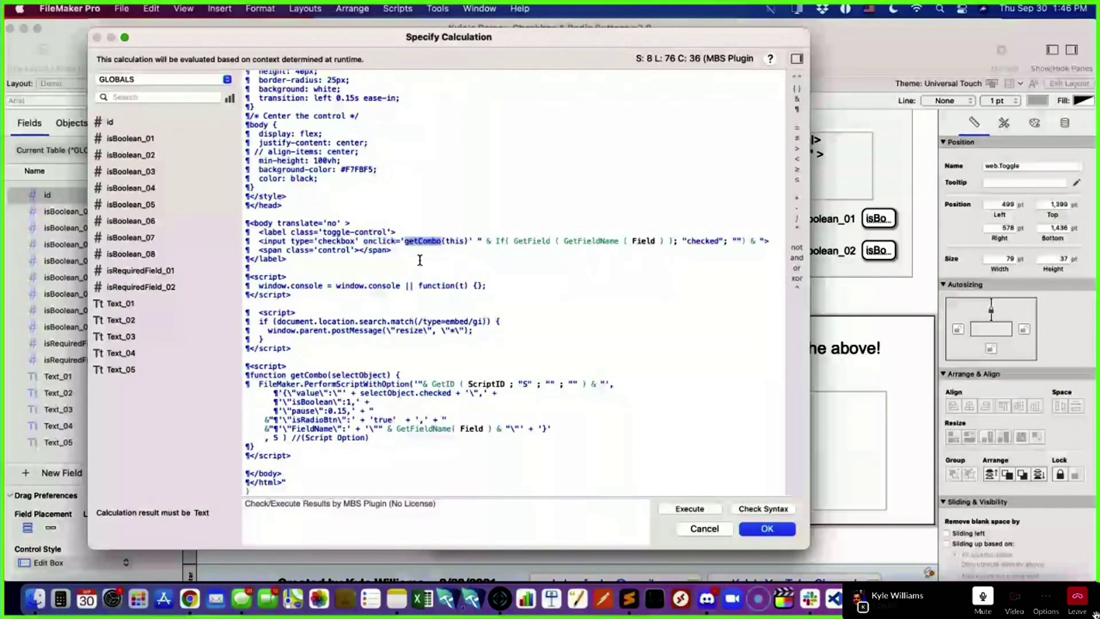
pyautogui.doubleClick(307, 375)
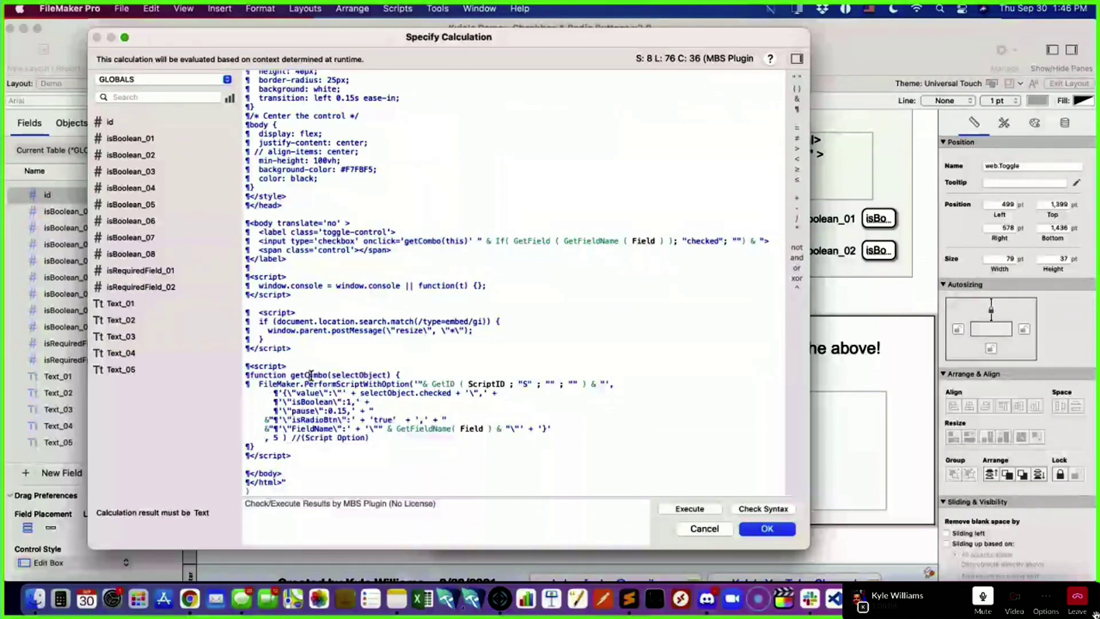
pyautogui.doubleClick(451, 241)
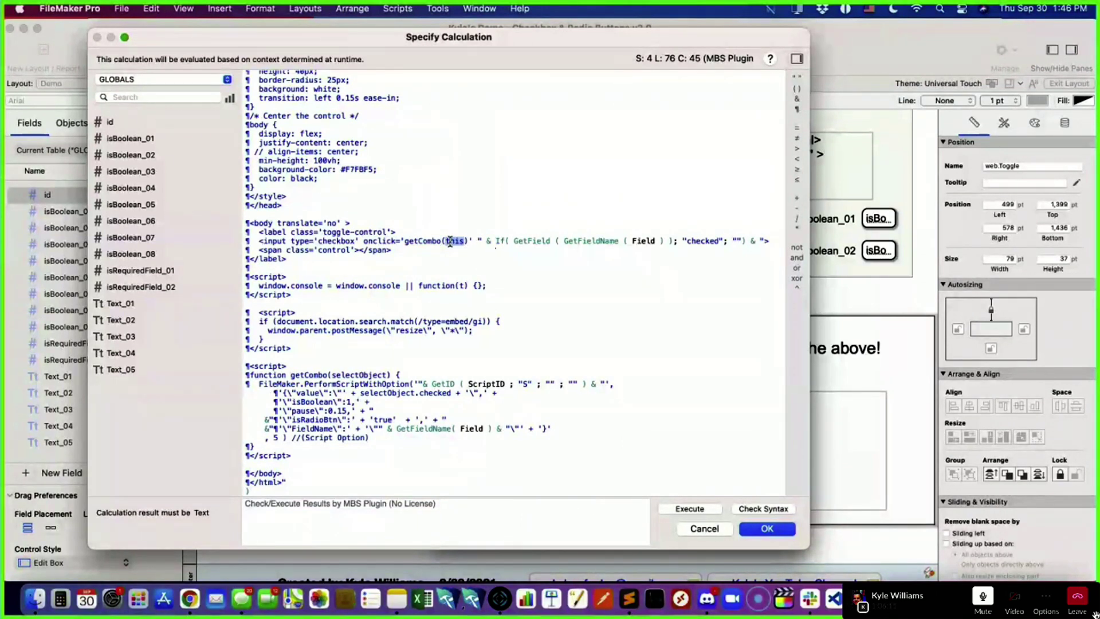
pyautogui.moveTo(259, 241); pyautogui.dragTo(766, 239)
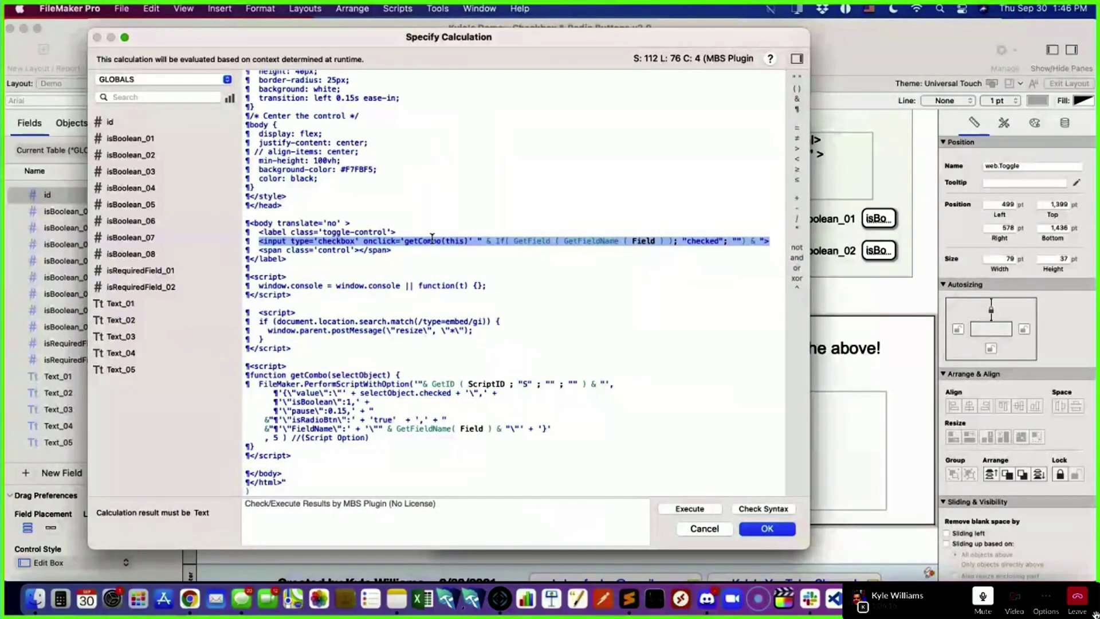
pyautogui.doubleClick(455, 242)
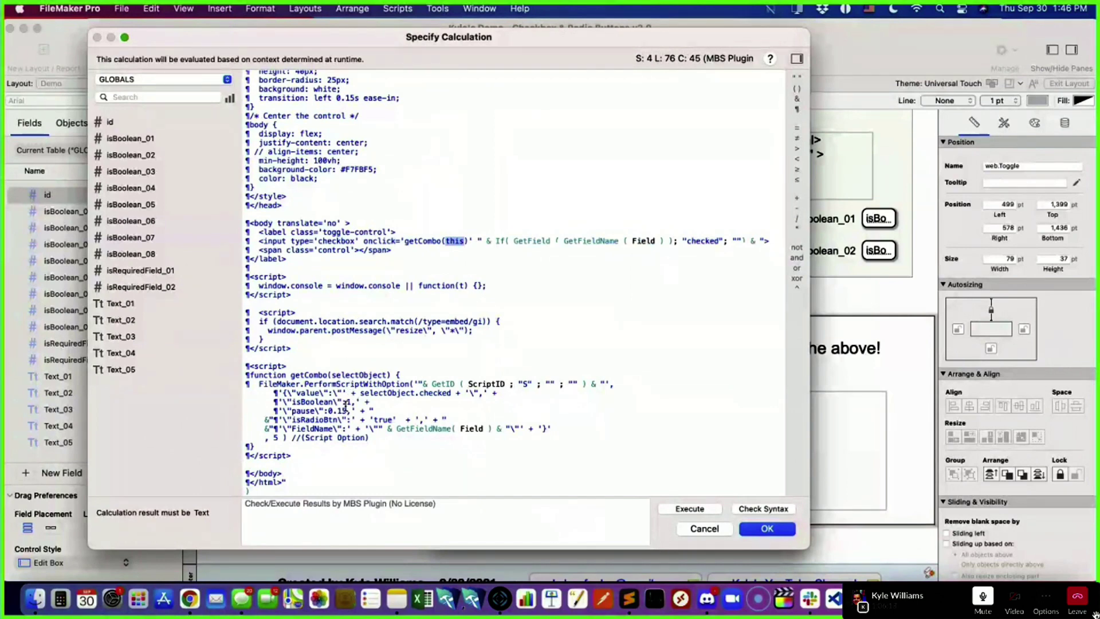
# - Examine getCombo's selectObject argument and the JSON parameters it sends: value, isBoolean, pause, isRadioBtn and FieldName
pyautogui.doubleClick(359, 375)
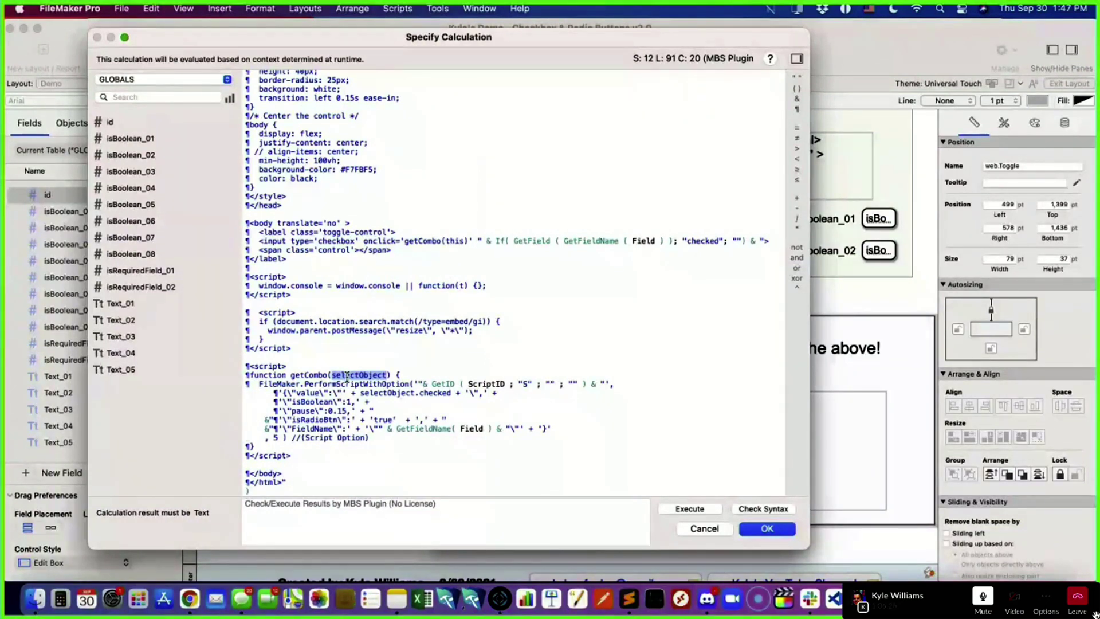
pyautogui.doubleClick(385, 394)
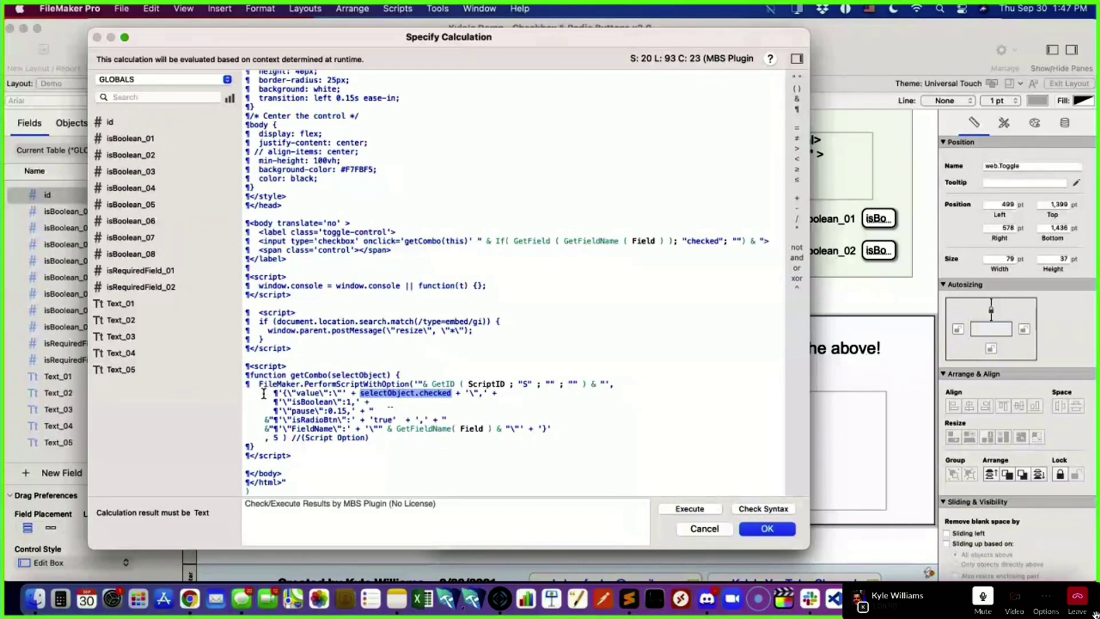
pyautogui.moveTo(246, 402); pyautogui.dragTo(377, 403)
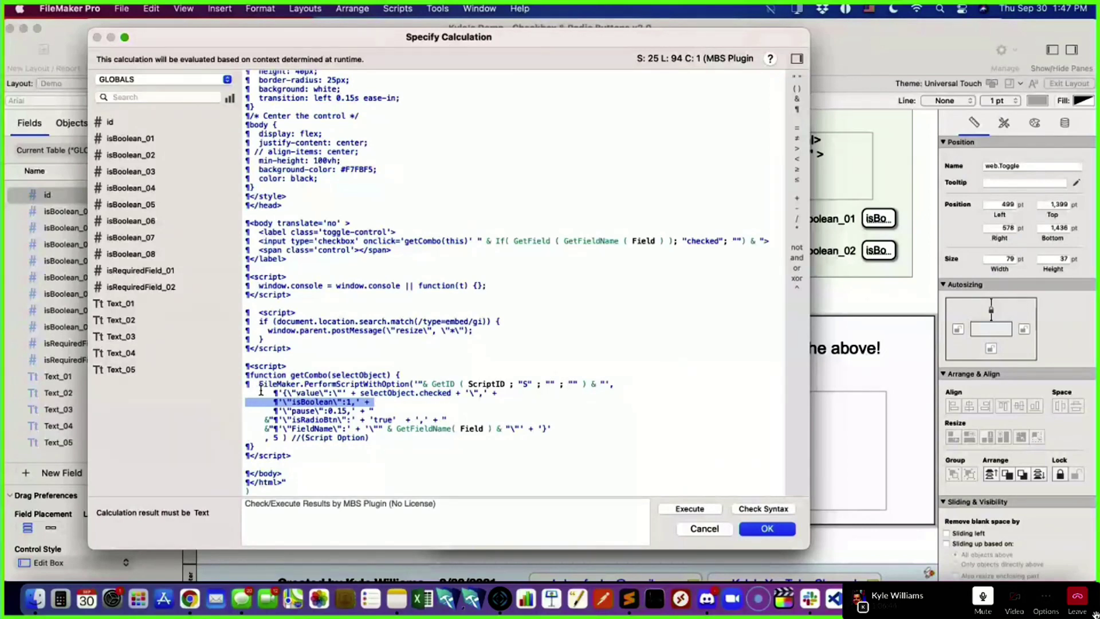
pyautogui.moveTo(255, 392); pyautogui.dragTo(566, 427)
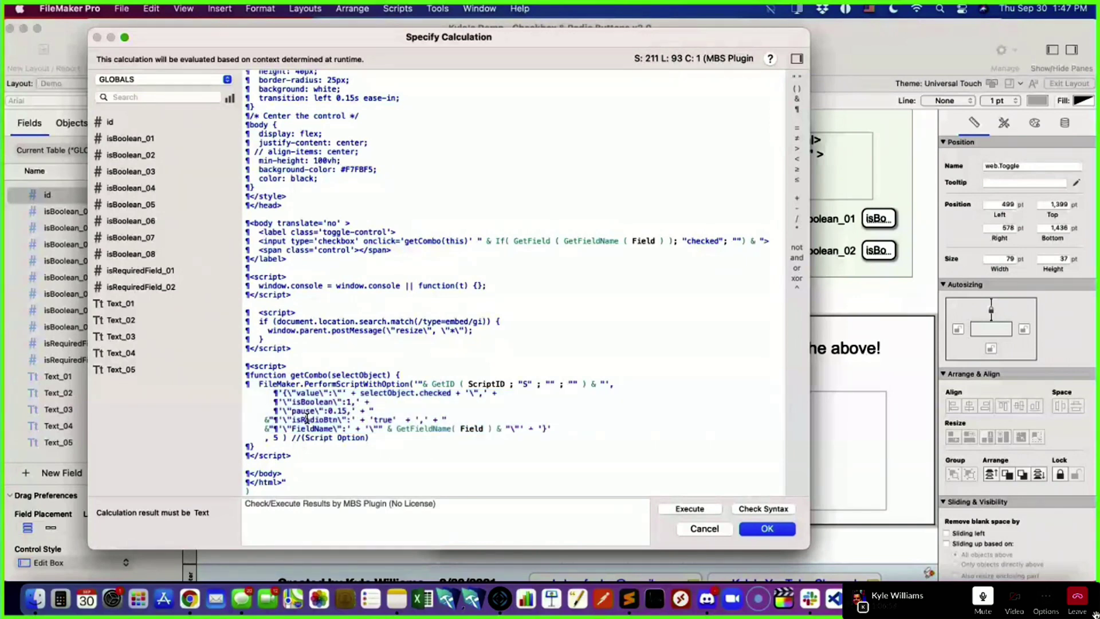
pyautogui.doubleClick(312, 418)
pyautogui.doubleClick(316, 429)
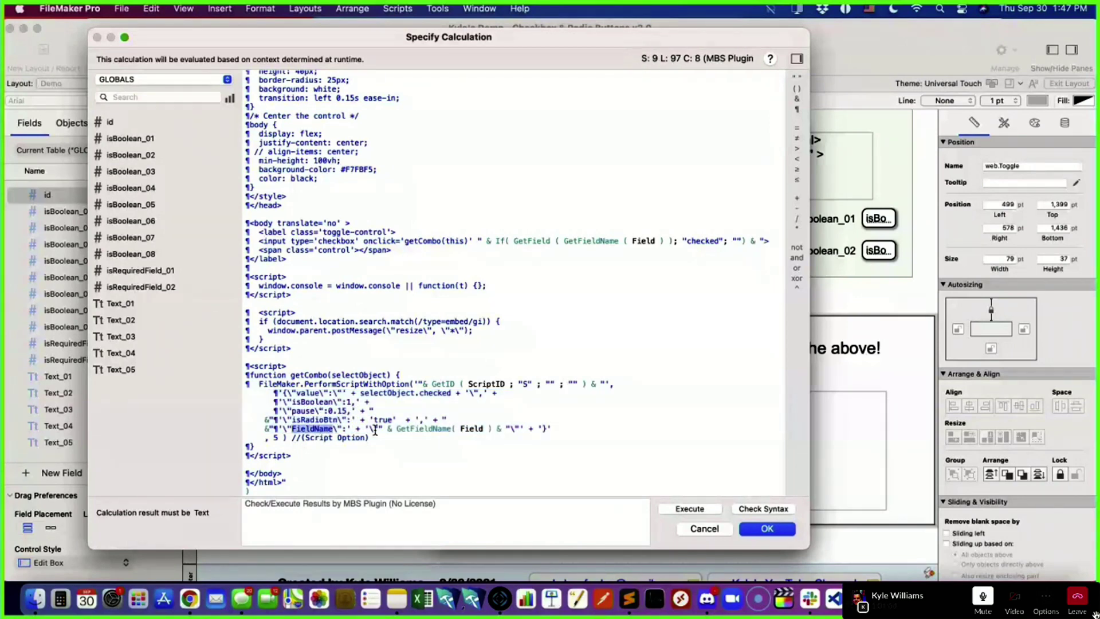
# - Trace the GetFieldName( Field ) expression in getCombo back to the Field variable in the Let declaration
pyautogui.moveTo(497, 429); pyautogui.dragTo(397, 427)
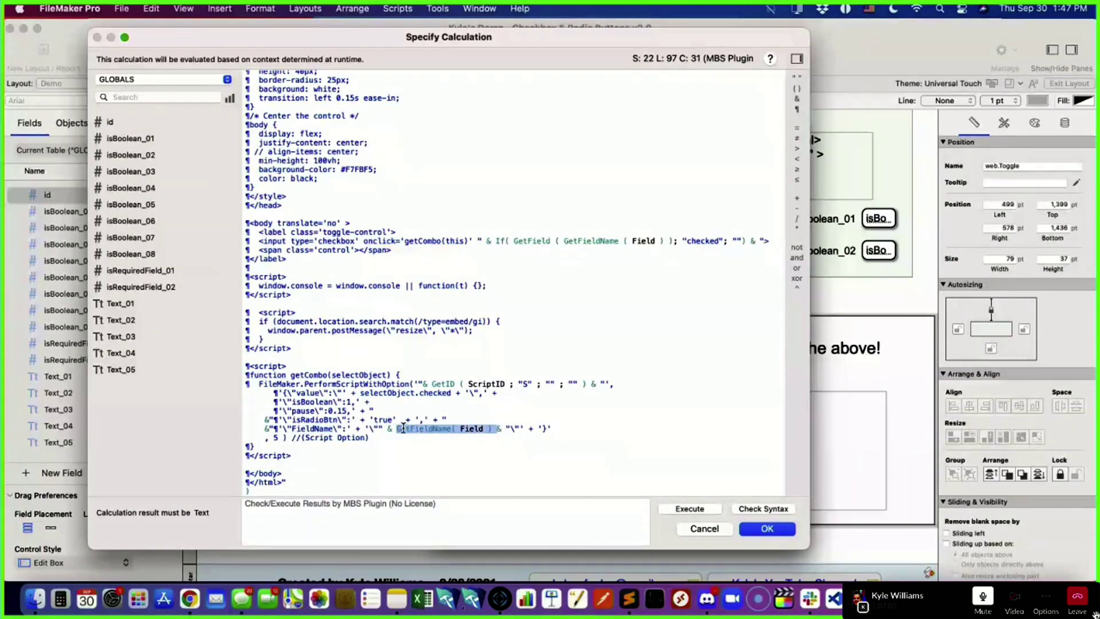
pyautogui.scroll(15, 401, 418)
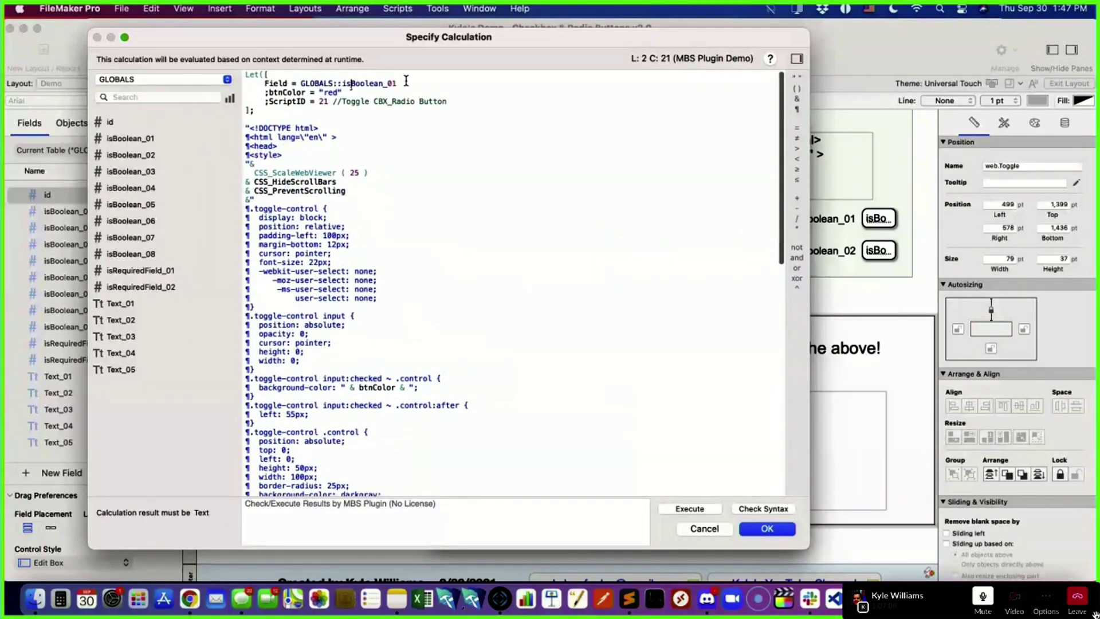
pyautogui.moveTo(397, 84); pyautogui.dragTo(299, 84)
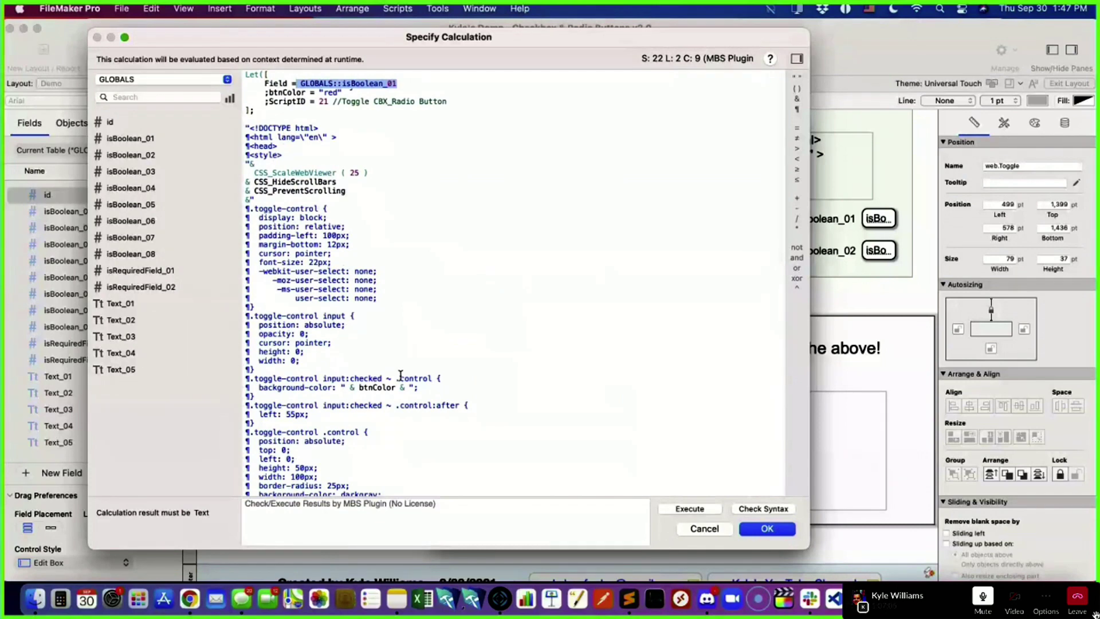
pyautogui.scroll(-15, 401, 379)
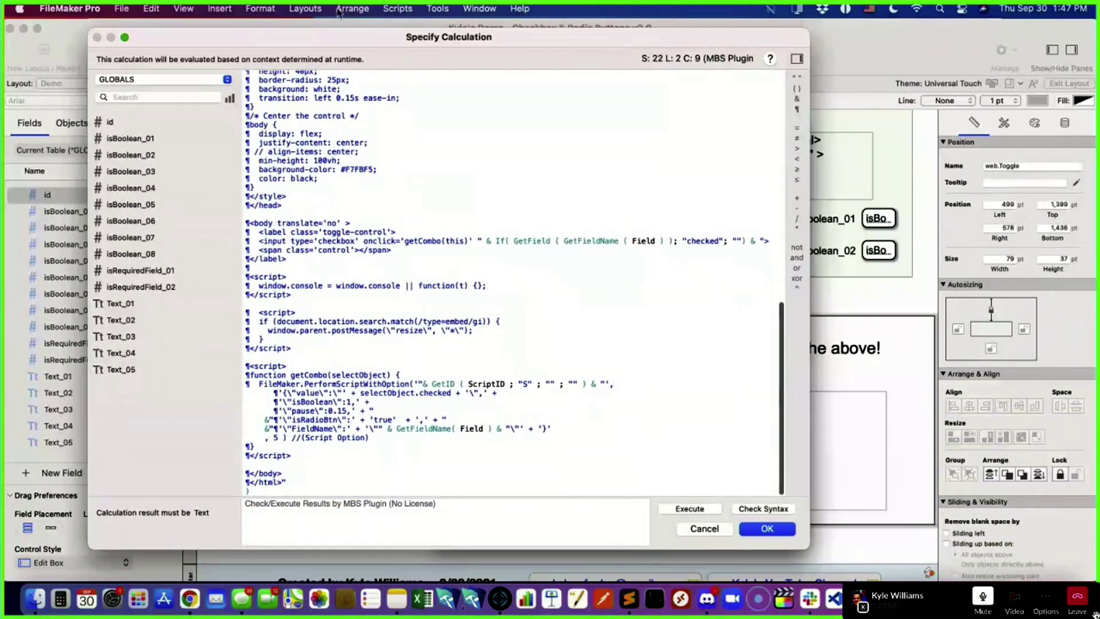
pyautogui.doubleClick(464, 428)
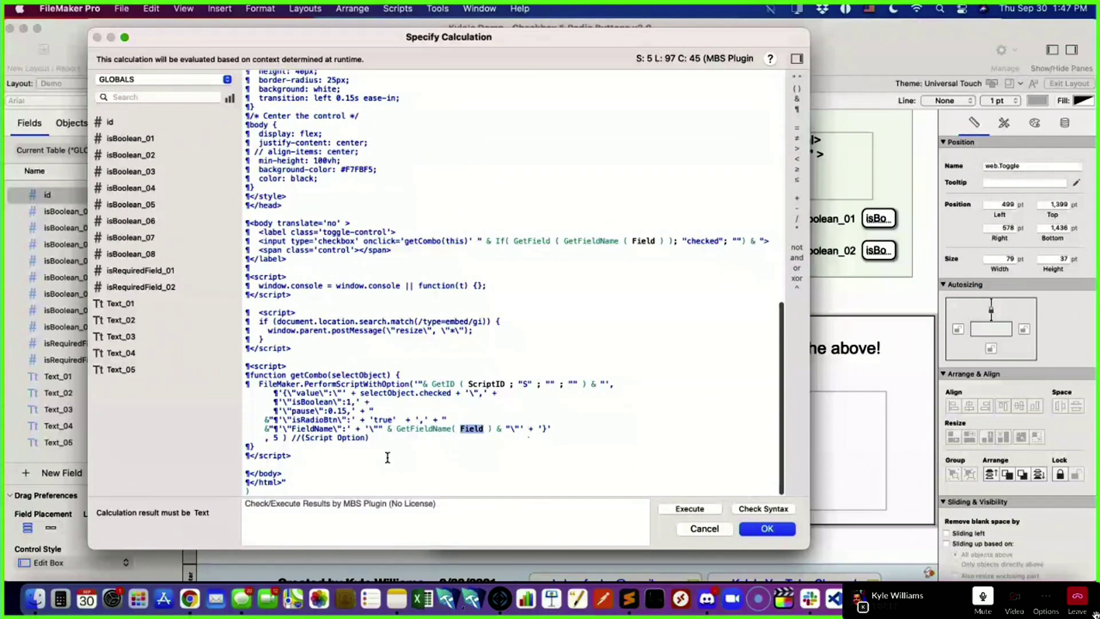
pyautogui.moveTo(559, 429); pyautogui.dragTo(164, 390)
pyautogui.click(371, 447)
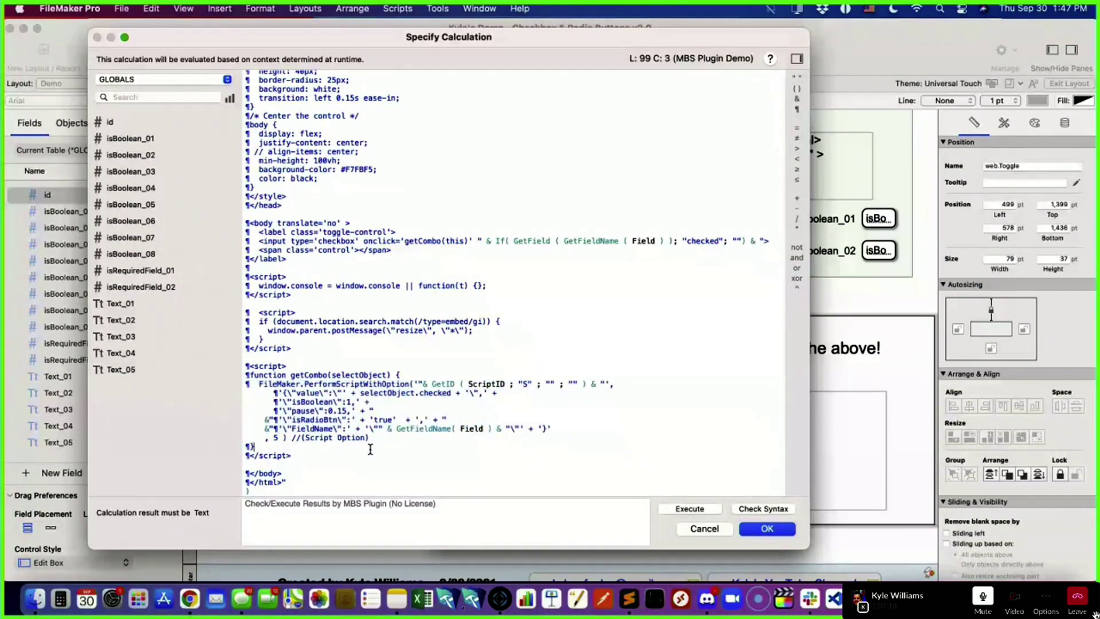
# - Examine the script option 5 passed to FileMaker.PerformScriptWithOption in getCombo
pyautogui.doubleClick(276, 438)
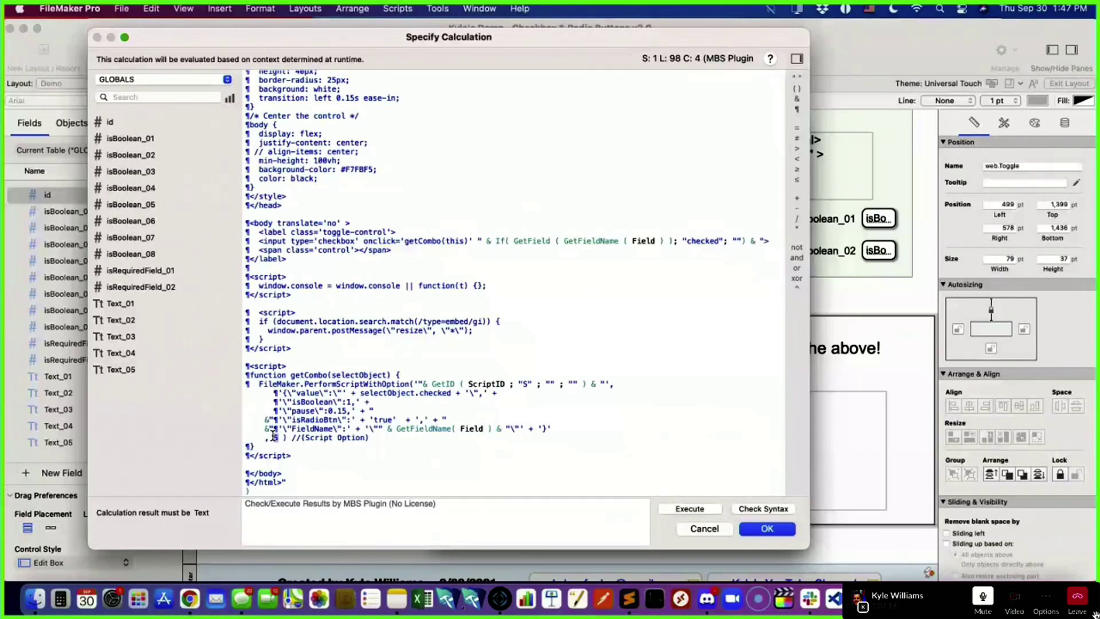
pyautogui.moveTo(410, 384); pyautogui.dragTo(302, 387)
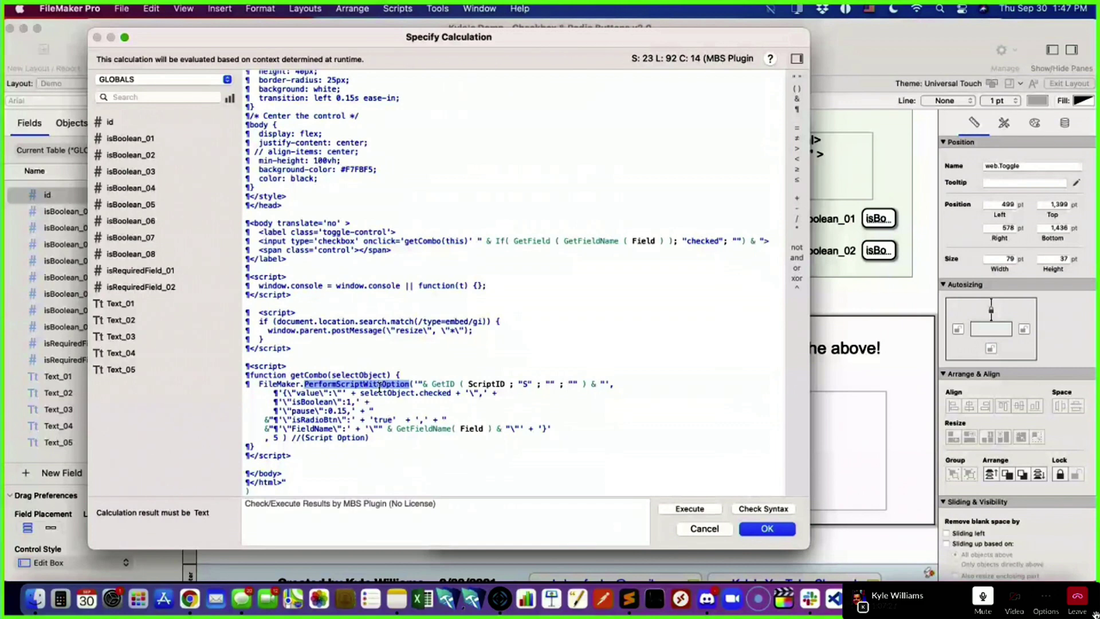
pyautogui.doubleClick(276, 437)
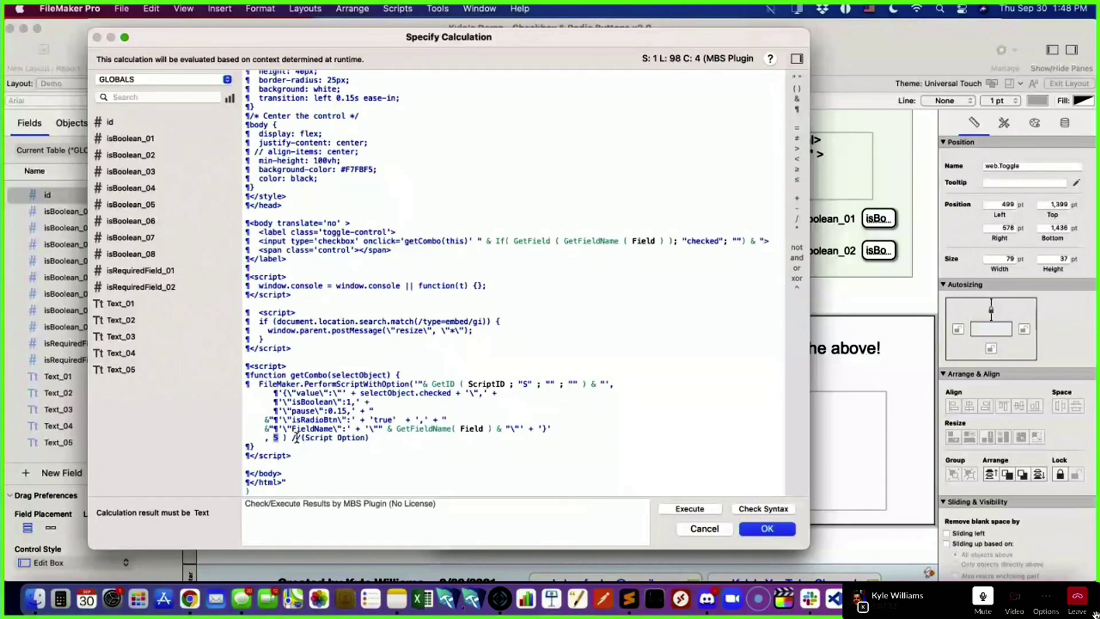
# - Save the calculation and web viewer setup, return to Browse mode, and test the small red toggle beside isBoolean_01
pyautogui.click(755, 528)
pyautogui.click(768, 528)
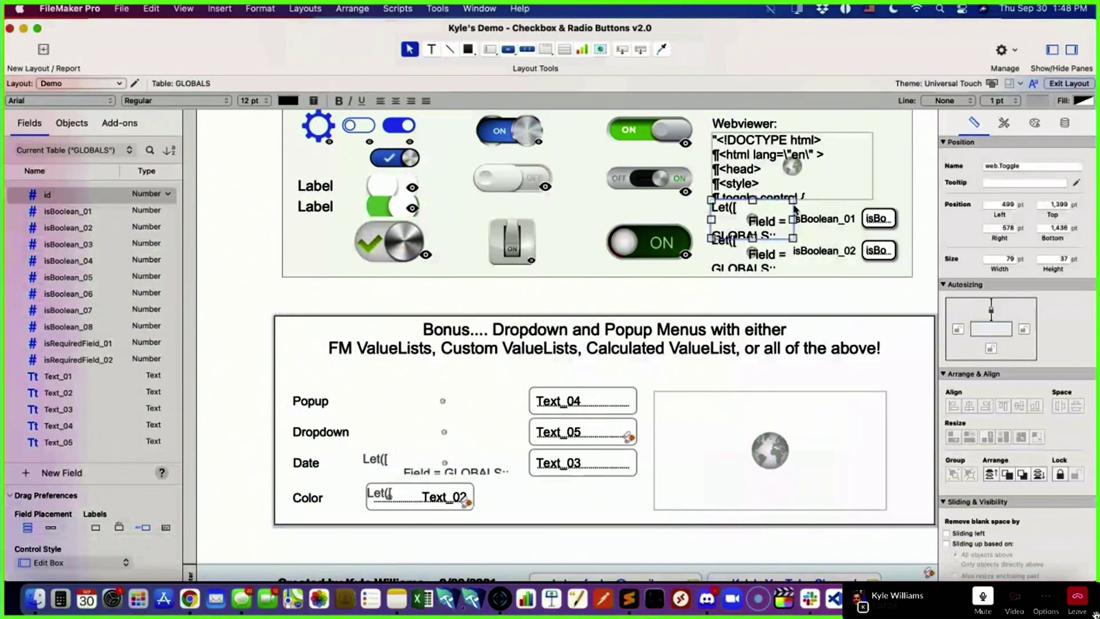
pyautogui.click(1069, 83)
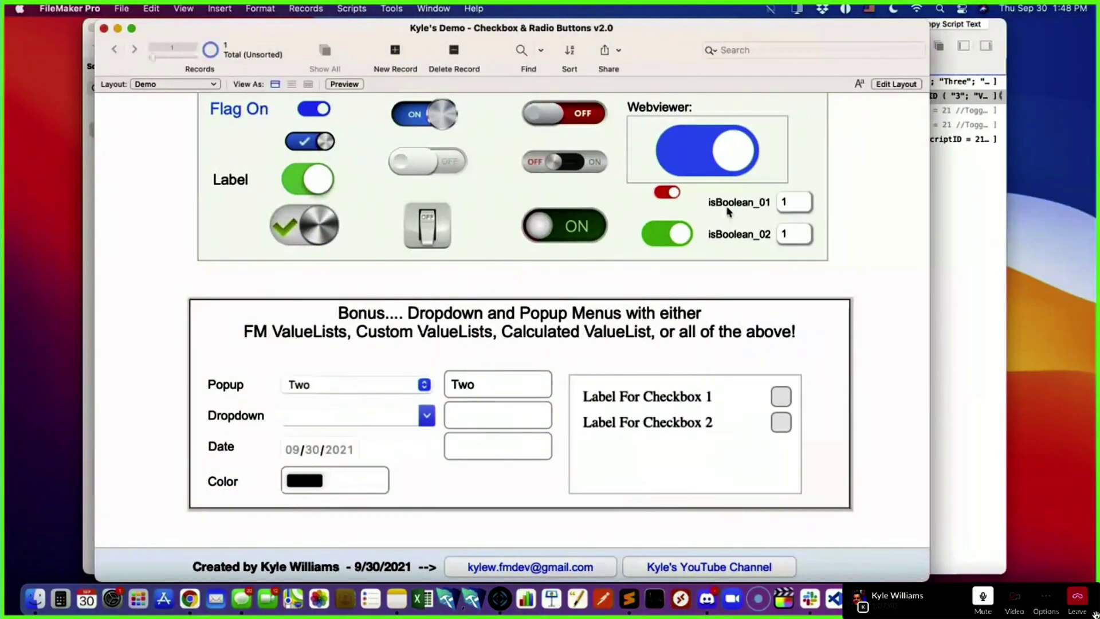
pyautogui.click(666, 192)
pyautogui.click(664, 193)
# - Filter the Dropdown list with "on" and choose One
pyautogui.click(426, 417)
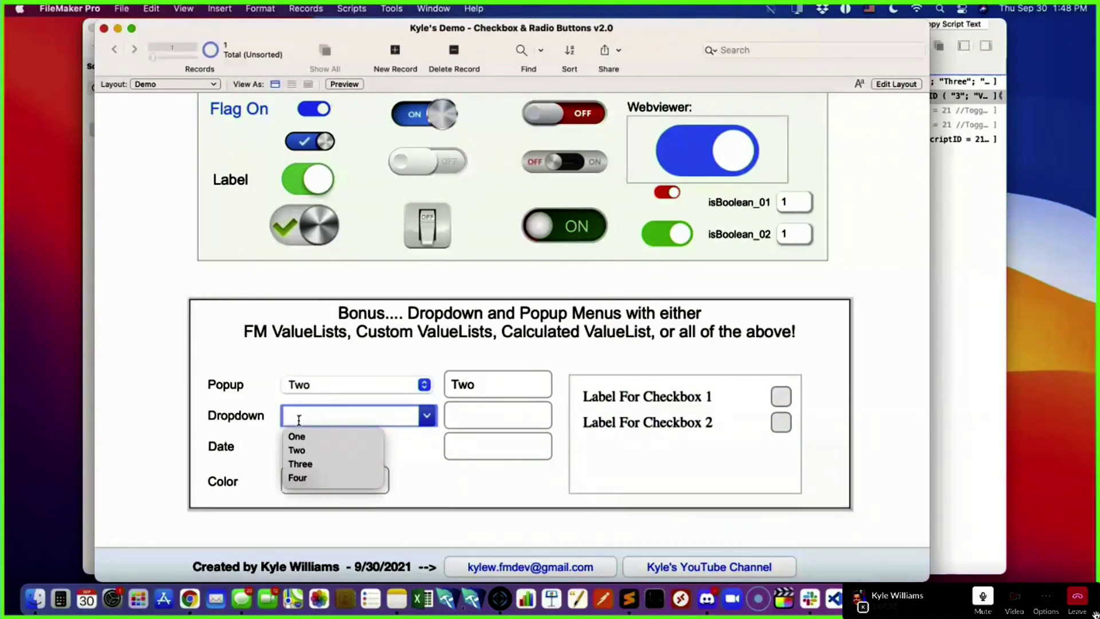
pyautogui.write('on')
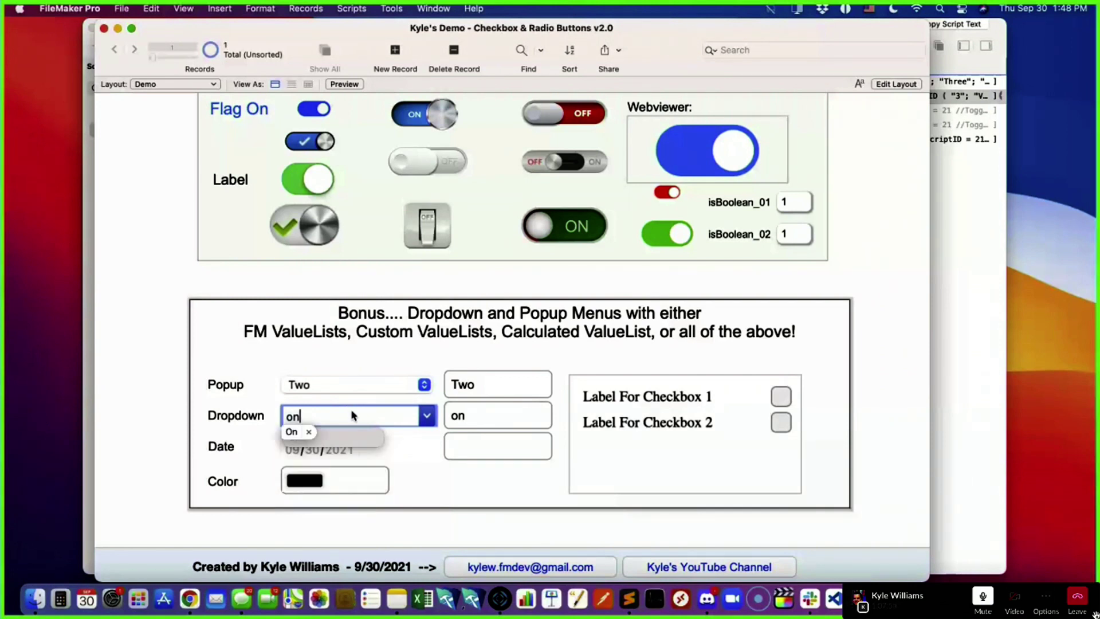
pyautogui.click(344, 440)
pyautogui.click(308, 436)
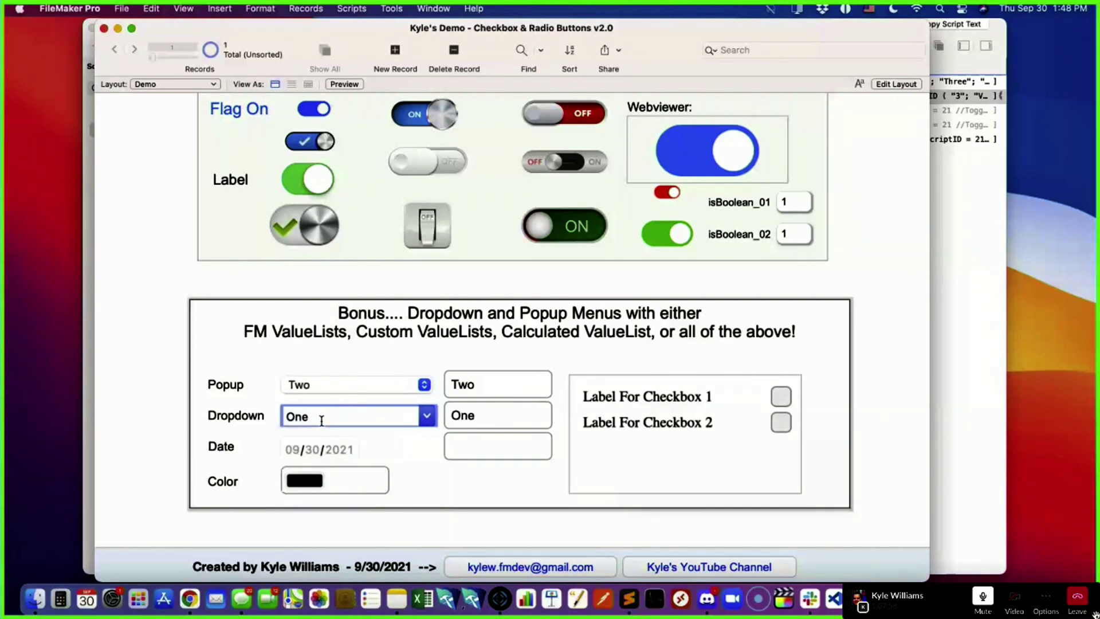
# - Replace the Dropdown entry with "two" to filter its list, and clear the entry again
pyautogui.moveTo(319, 419); pyautogui.dragTo(260, 408)
pyautogui.write('two')
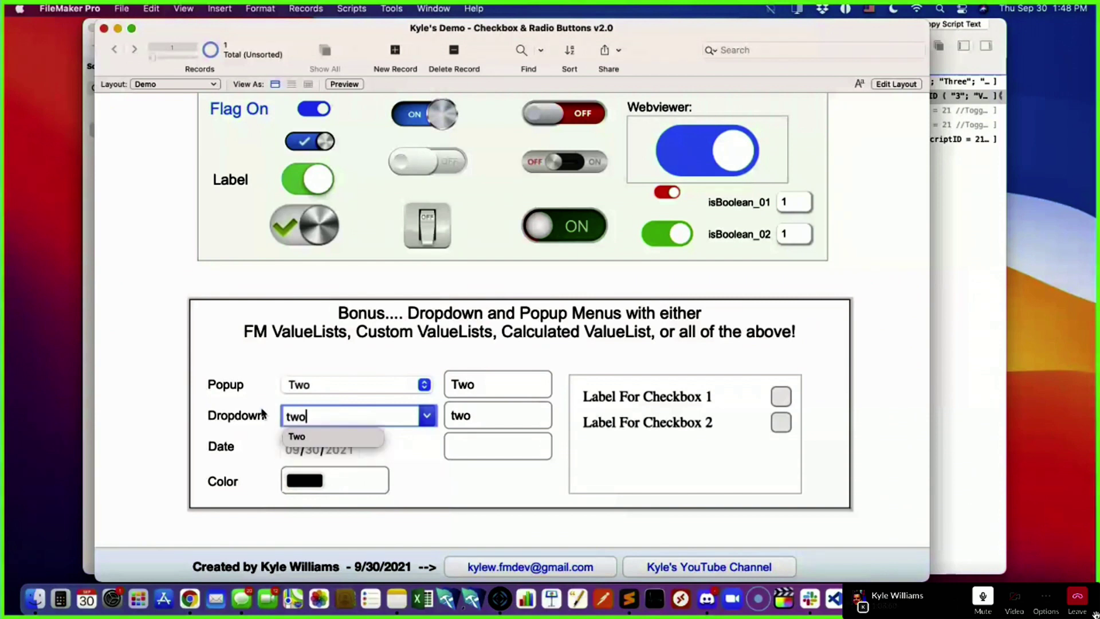
pyautogui.press('BackSpace')
pyautogui.press('BackSpace')
pyautogui.press('BackSpace')
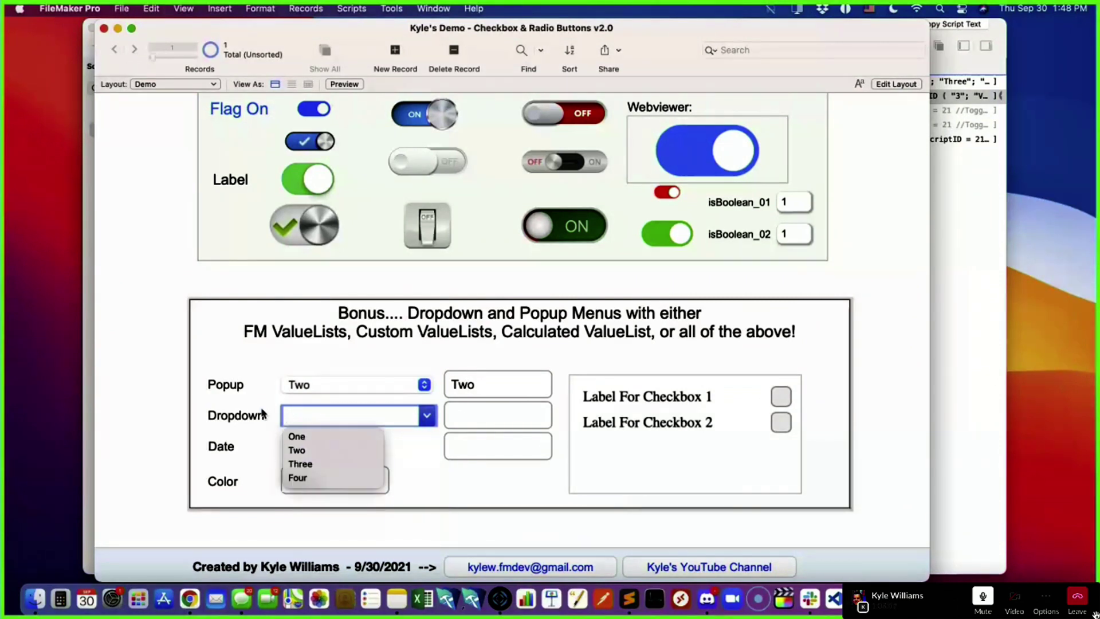
# - Filter the Dropdown list with "W" and choose Two
pyautogui.write('ee')
pyautogui.press('BackSpace')
pyautogui.press('BackSpace')
pyautogui.press('Return')
pyautogui.click(303, 418)
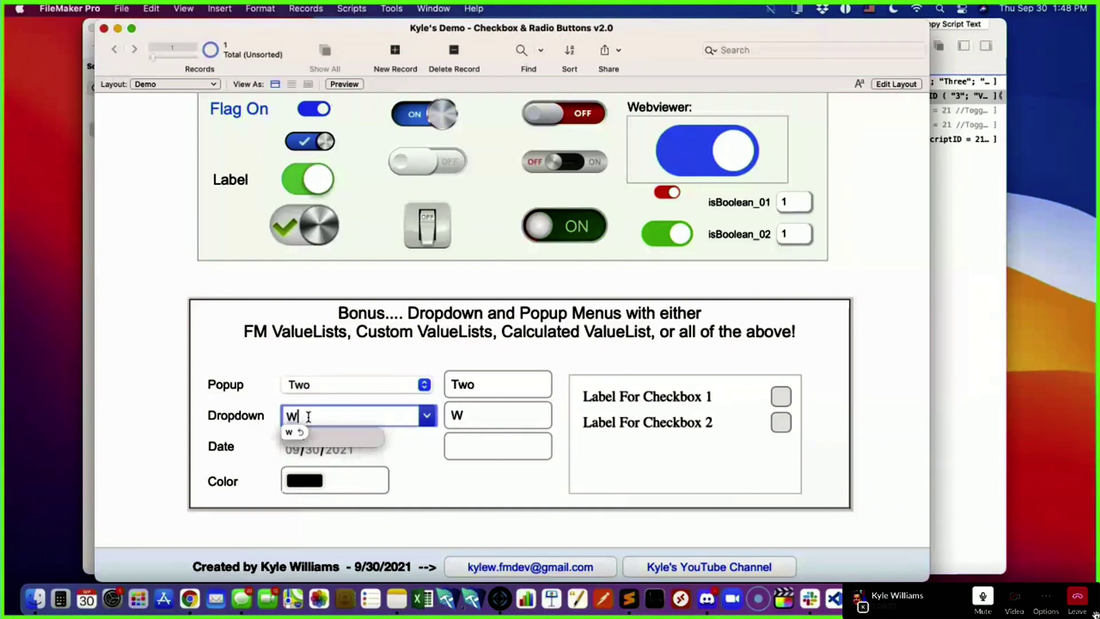
pyautogui.click(303, 438)
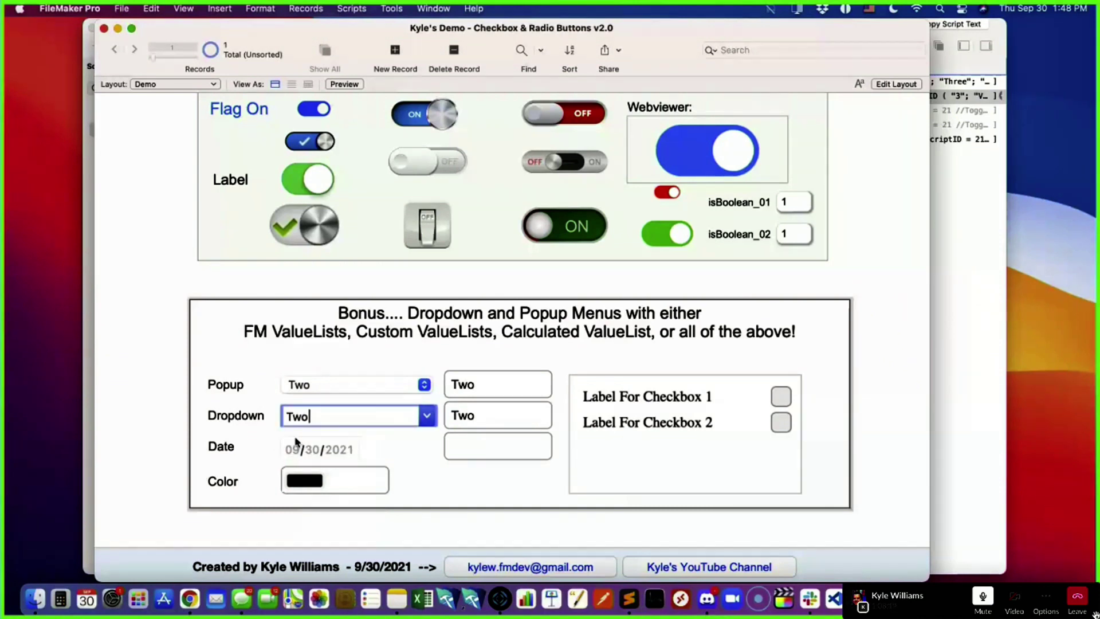
# - Replace the Dropdown's Two with "T", clear the entry, and leave the field empty
pyautogui.press('super+a')
pyautogui.write('T')
pyautogui.press('BackSpace')
pyautogui.click(376, 423)
pyautogui.click(416, 457)
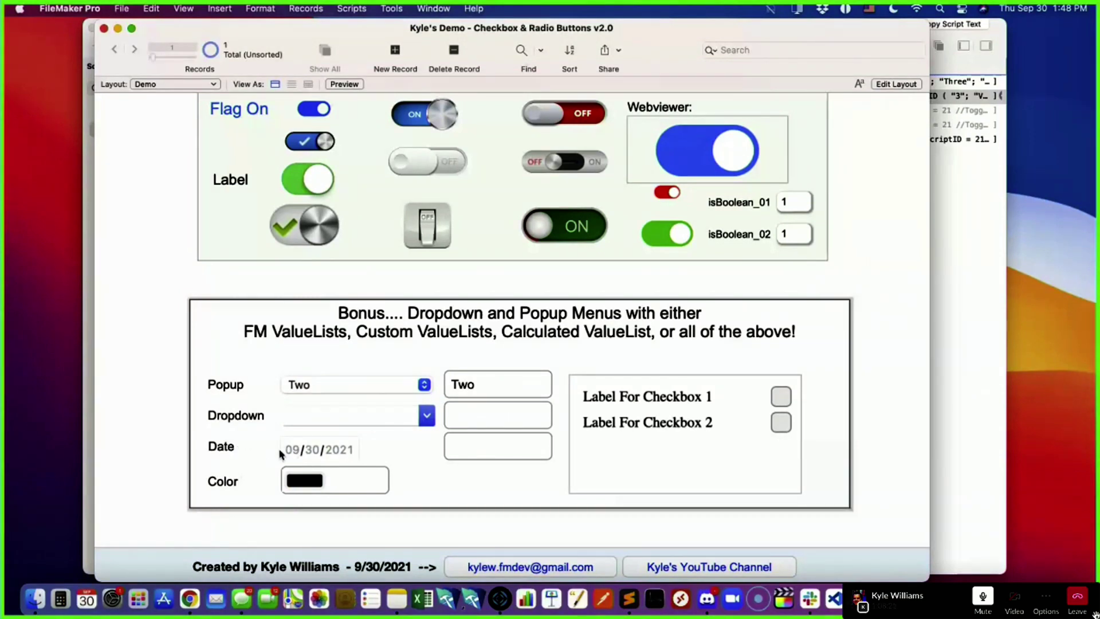
# - Choose 9/22/2021 from the Date field's calendar, and change the date to 9/17/2021
pyautogui.click(322, 452)
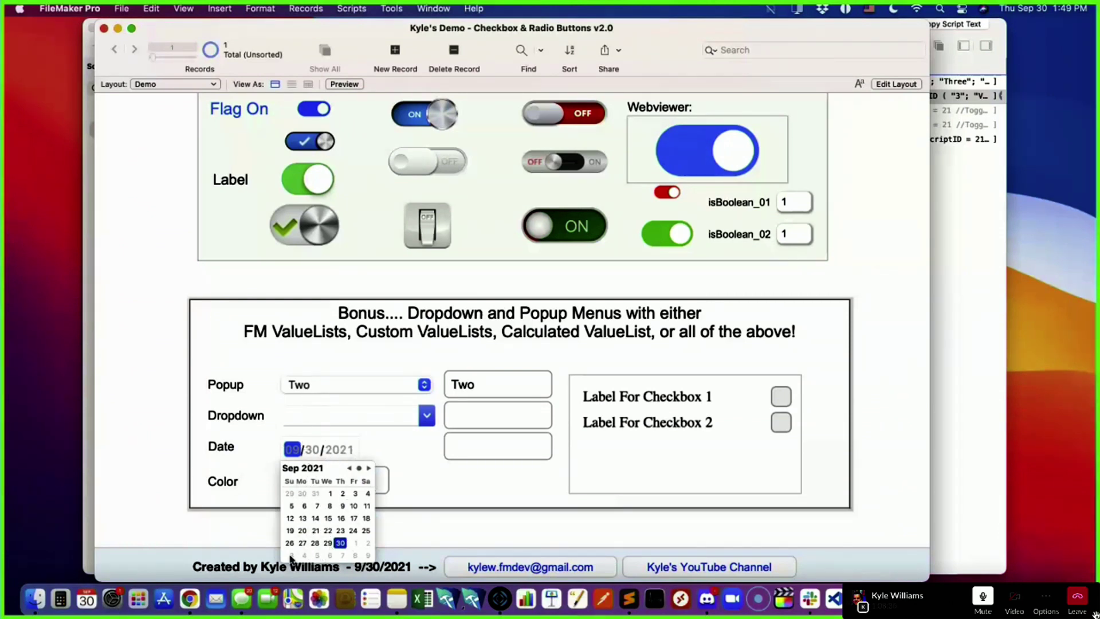
pyautogui.click(328, 532)
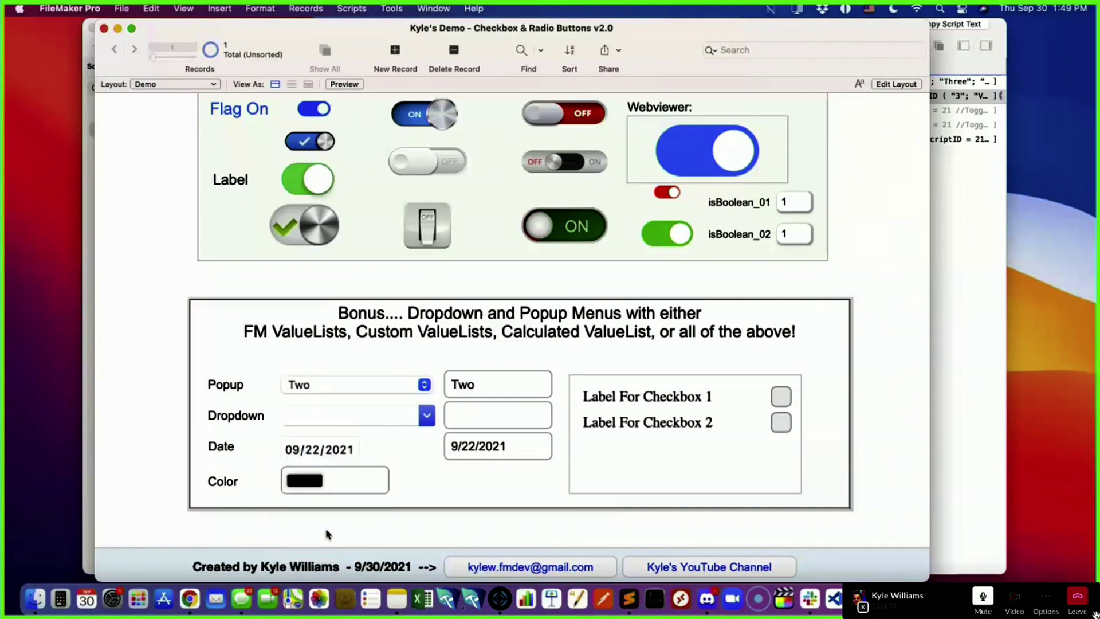
pyautogui.click(326, 451)
pyautogui.click(326, 450)
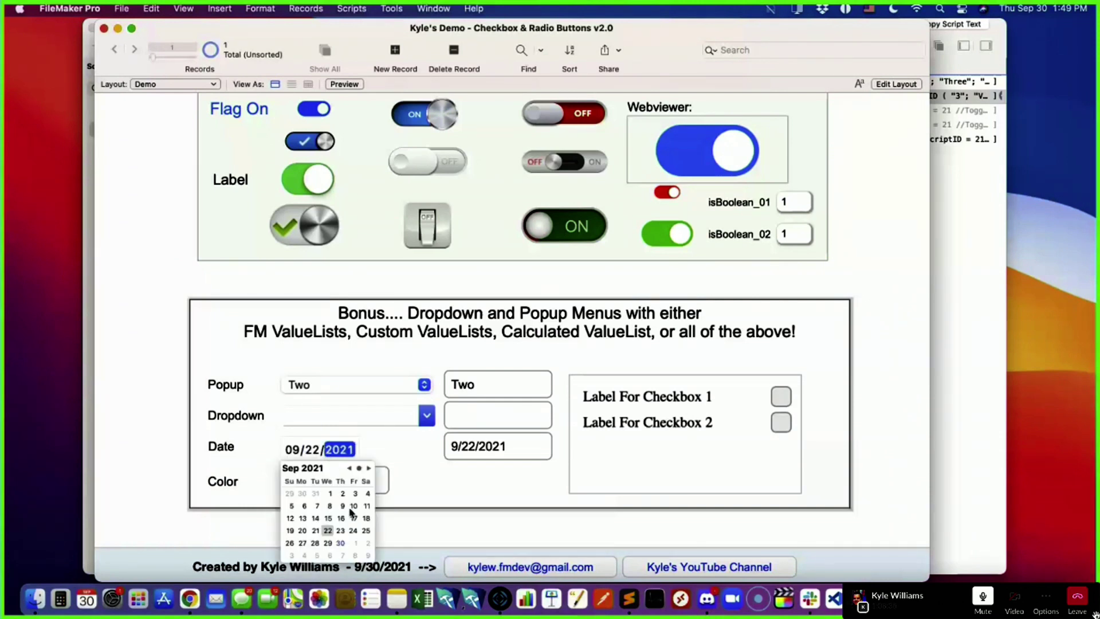
pyautogui.click(358, 519)
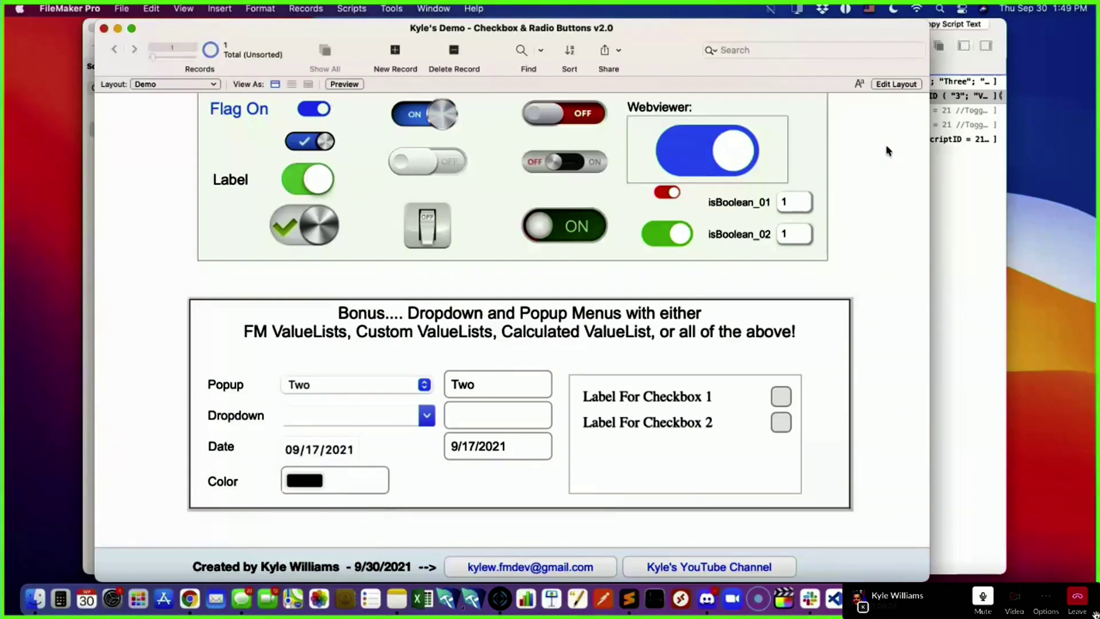
# - Set the Color field to the blue #1d90ff by sampling the large Webviewer toggle with the full color picker
pyautogui.click(316, 486)
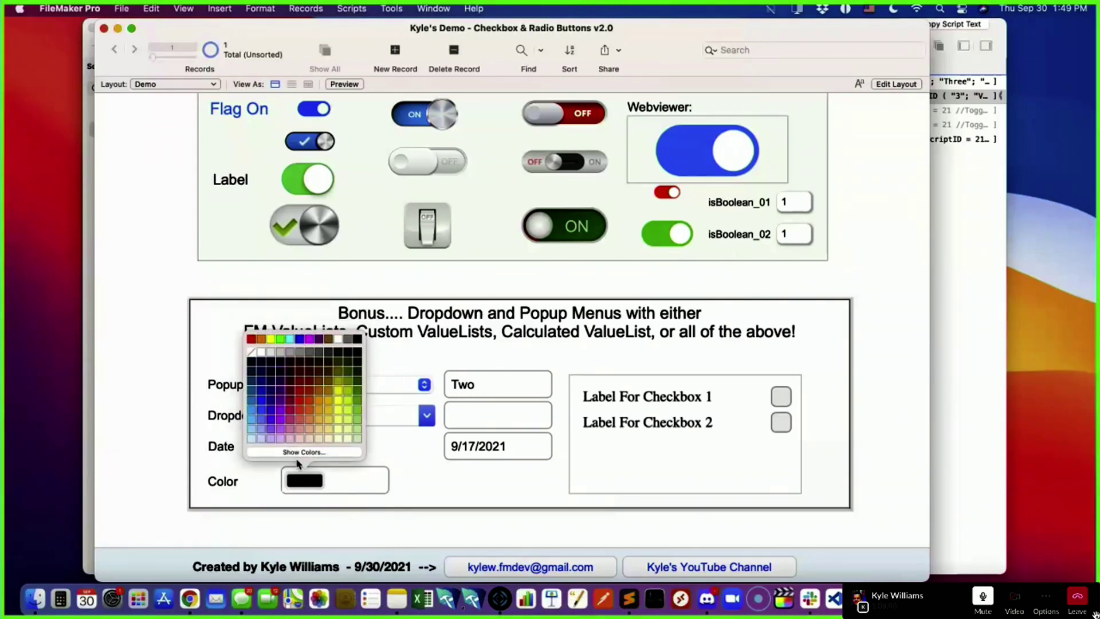
pyautogui.click(298, 453)
pyautogui.moveTo(394, 380); pyautogui.dragTo(691, 160)
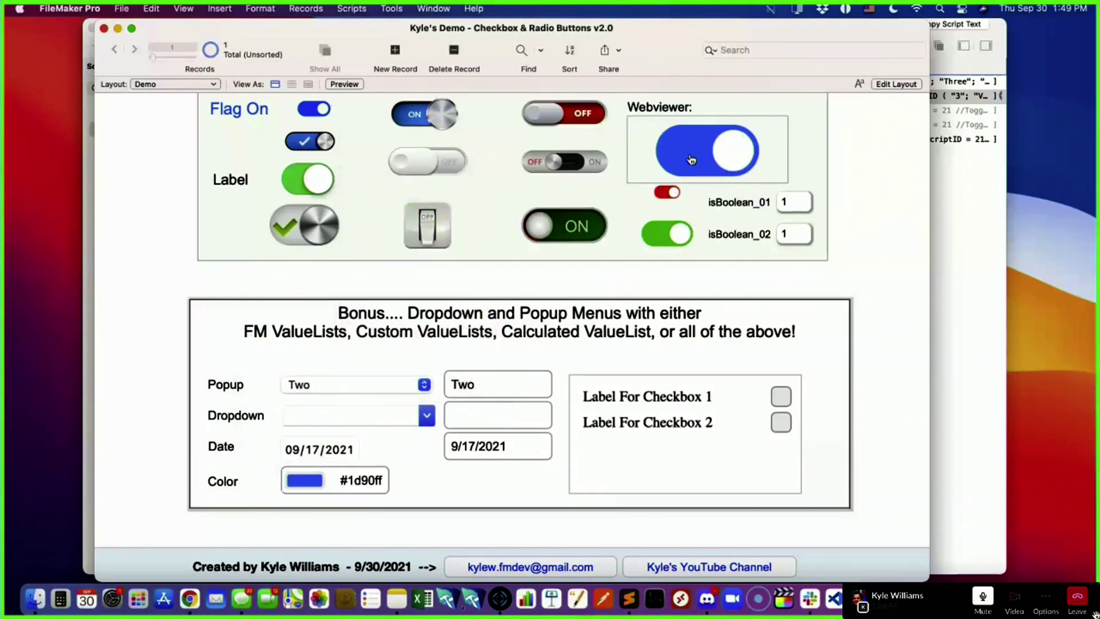
# - Set the Color field's hex value to #aaaccc and commit it
pyautogui.click(361, 481)
pyautogui.doubleClick(364, 480)
pyautogui.click(411, 487)
pyautogui.click(348, 483)
pyautogui.moveTo(348, 481); pyautogui.dragTo(395, 482)
pyautogui.write('aaa')
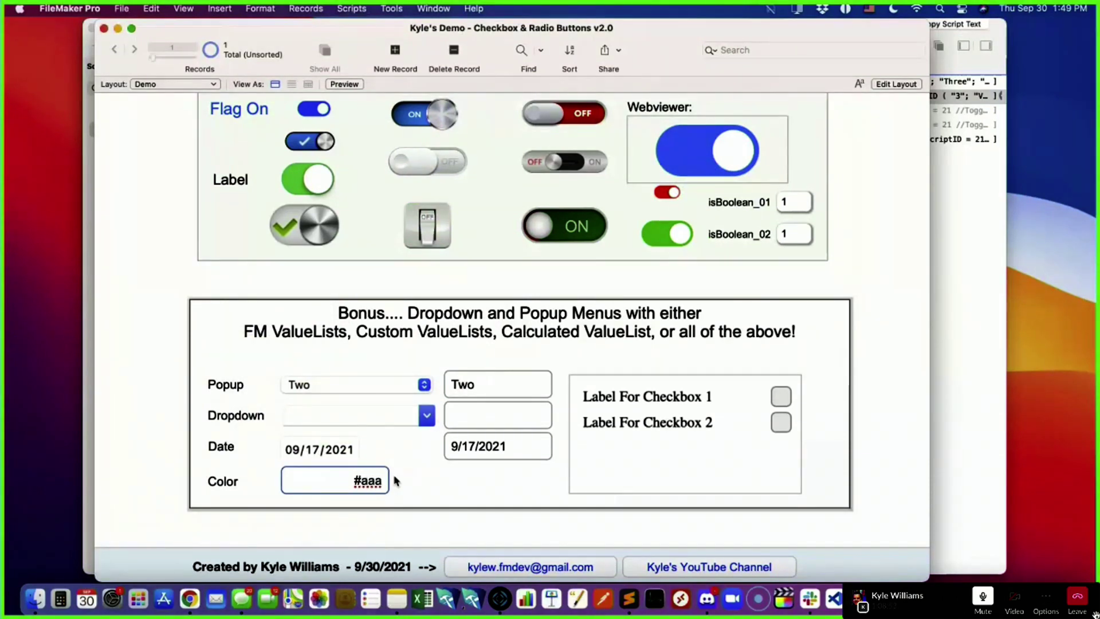
pyautogui.write('ccd')
pyautogui.click(421, 500)
# - Change the Color field's hex value to #eee, and replace it with #ffffff
pyautogui.click(348, 485)
pyautogui.moveTo(342, 481); pyautogui.dragTo(387, 479)
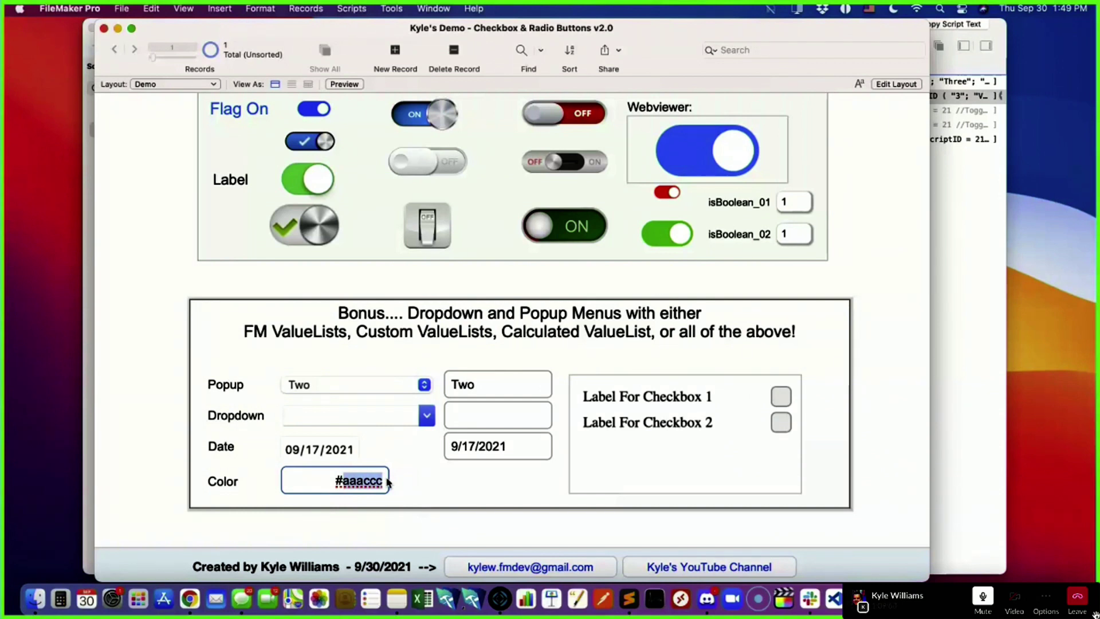
pyautogui.write('eee')
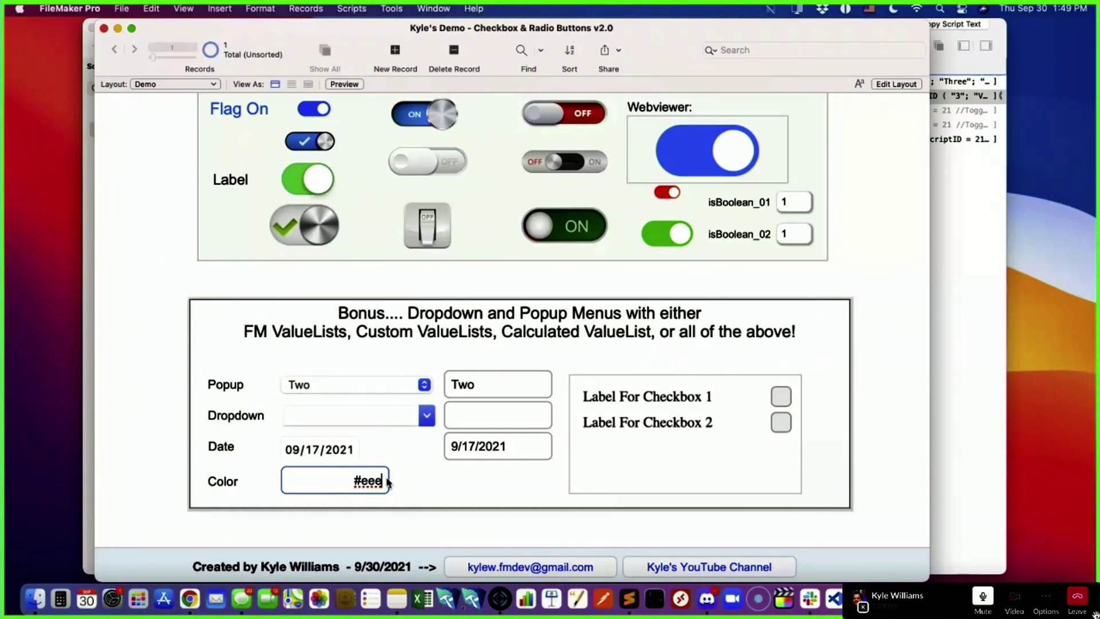
pyautogui.press('BackSpace')
pyautogui.press('BackSpace')
pyautogui.press('BackSpace')
pyautogui.write('ffffff')
# - Set the Color field's hex value to #000000, commit it, and reopen the field for editing
pyautogui.moveTo(365, 477); pyautogui.dragTo(357, 478)
pyautogui.click(368, 479)
pyautogui.write('000000')
pyautogui.click(430, 482)
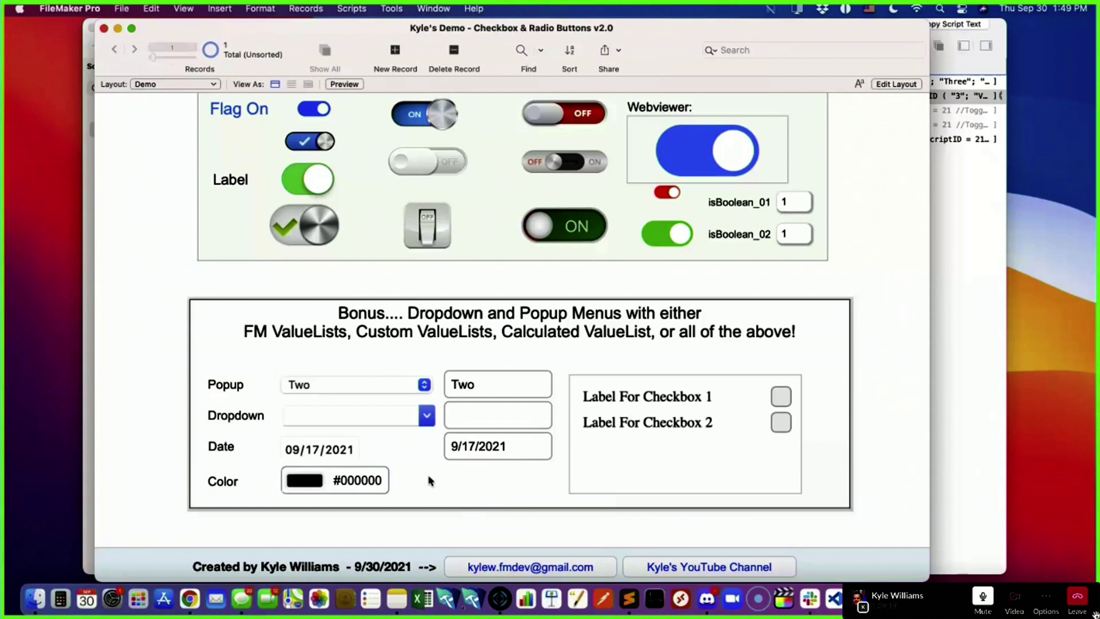
pyautogui.click(349, 485)
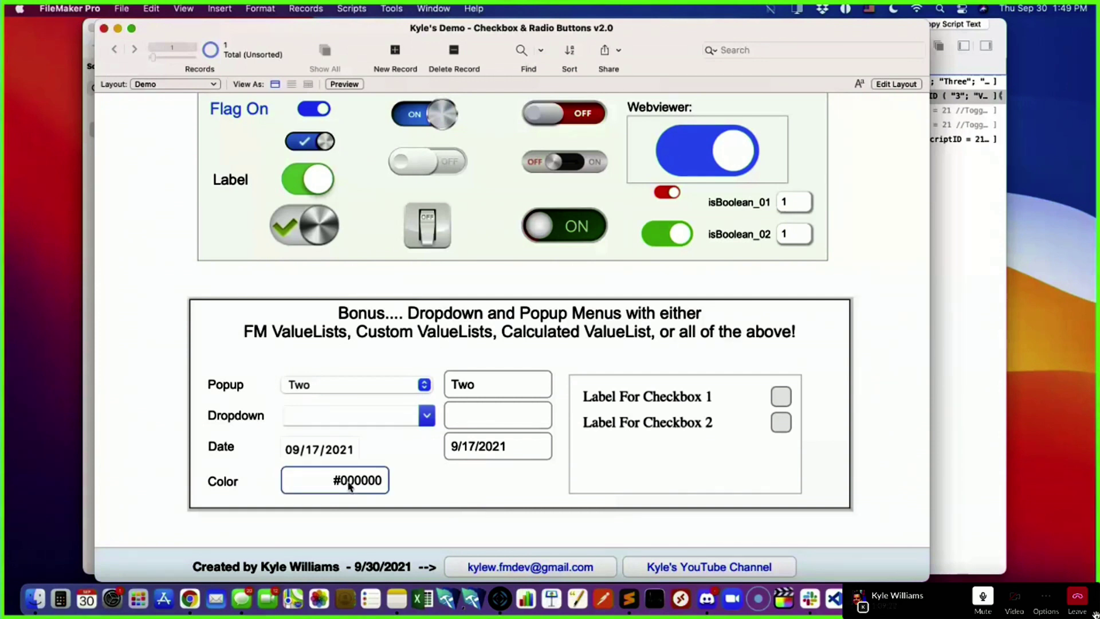
# - Set the Color field's hex value to #aaaaaa, commit it, and reopen the value briefly before leaving the field
pyautogui.doubleClick(349, 484)
pyautogui.write('aaaaaa')
pyautogui.click(406, 486)
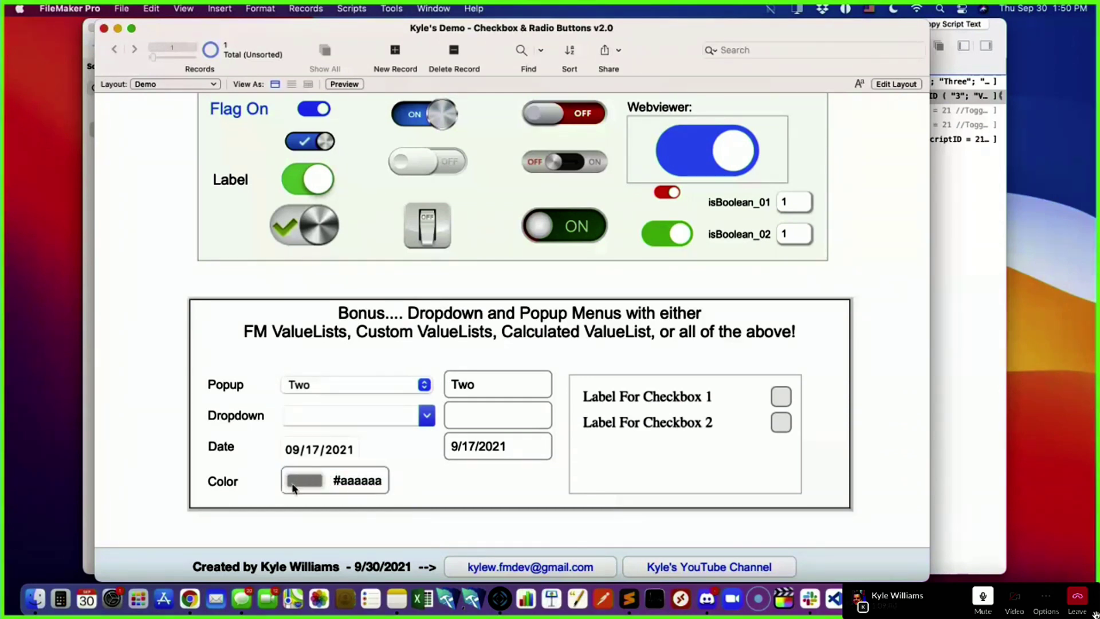
pyautogui.click(347, 483)
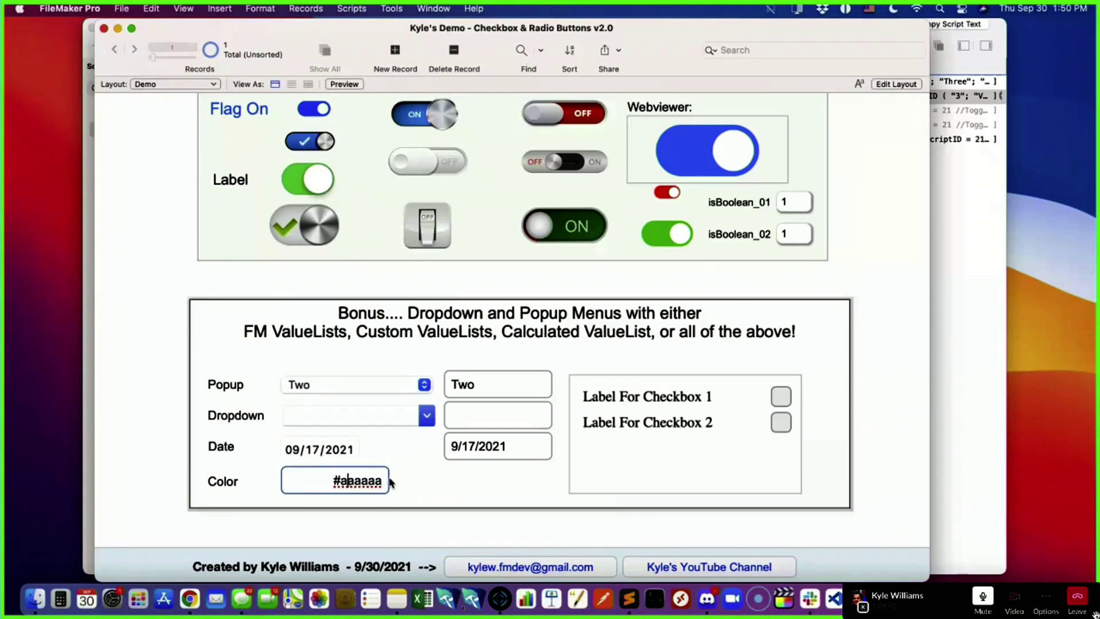
pyautogui.moveTo(341, 483); pyautogui.dragTo(395, 480)
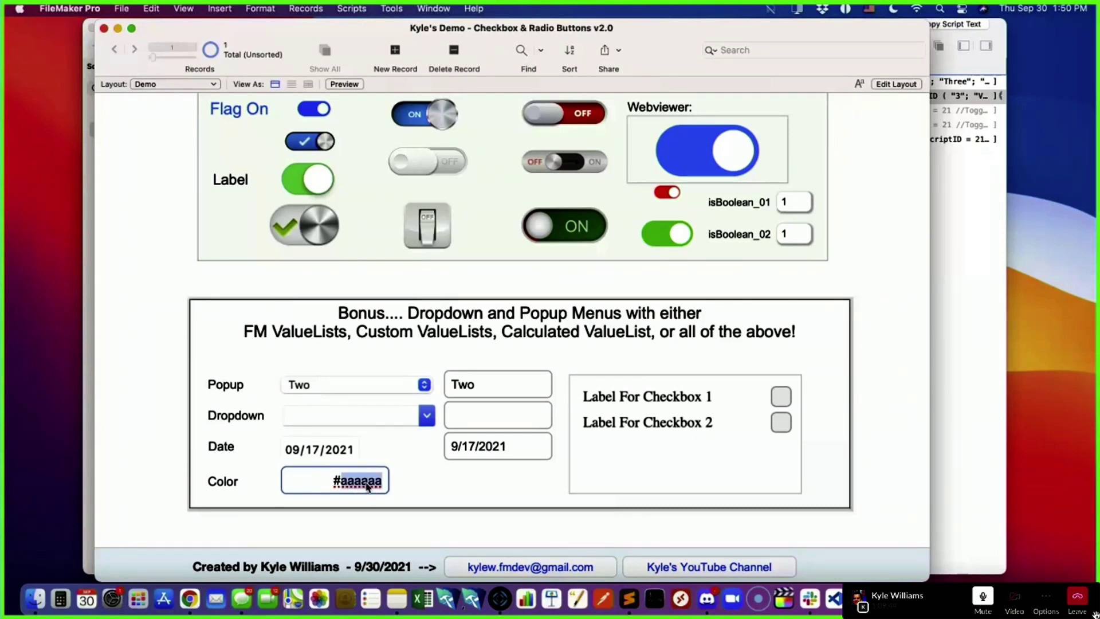
pyautogui.click(432, 486)
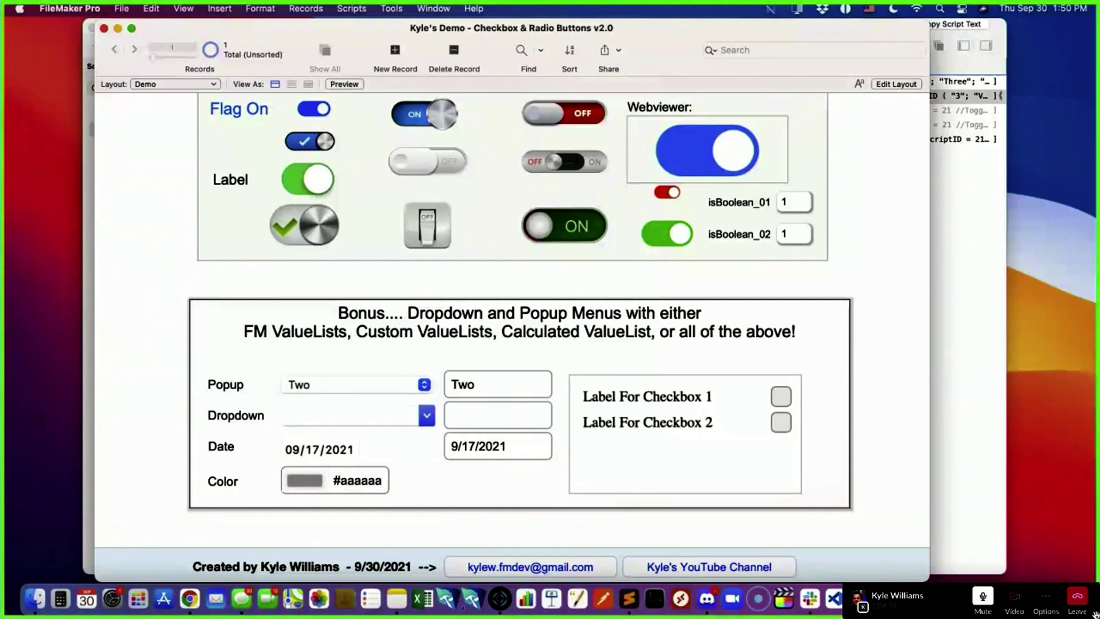
# - Look through the Popup control's list of choices and its separators, keeping the current selection
pyautogui.click(362, 389)
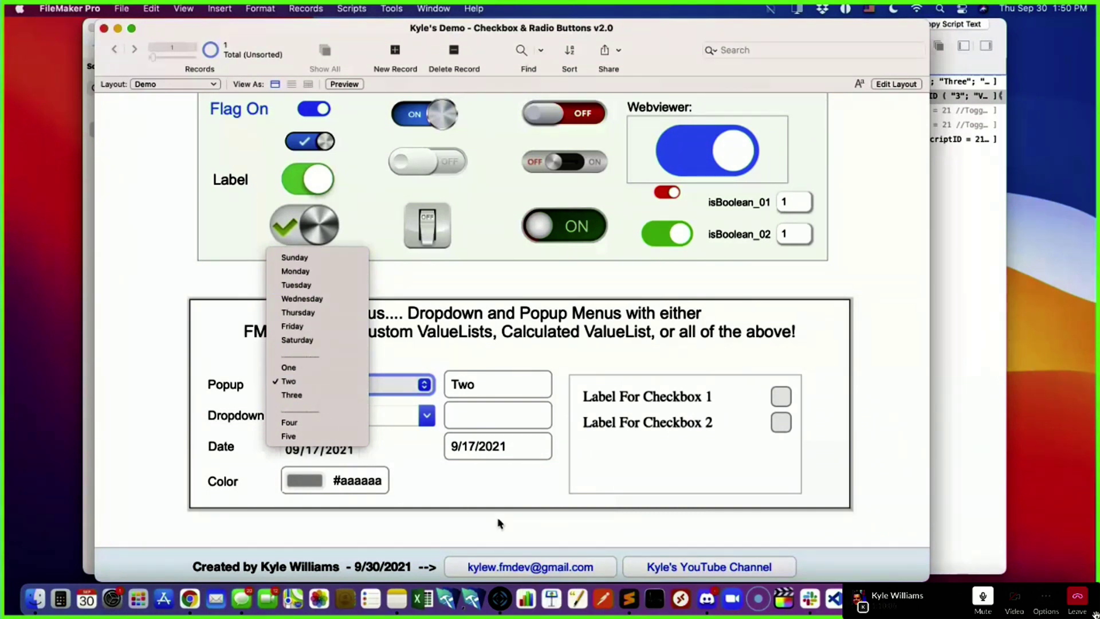
pyautogui.click(487, 493)
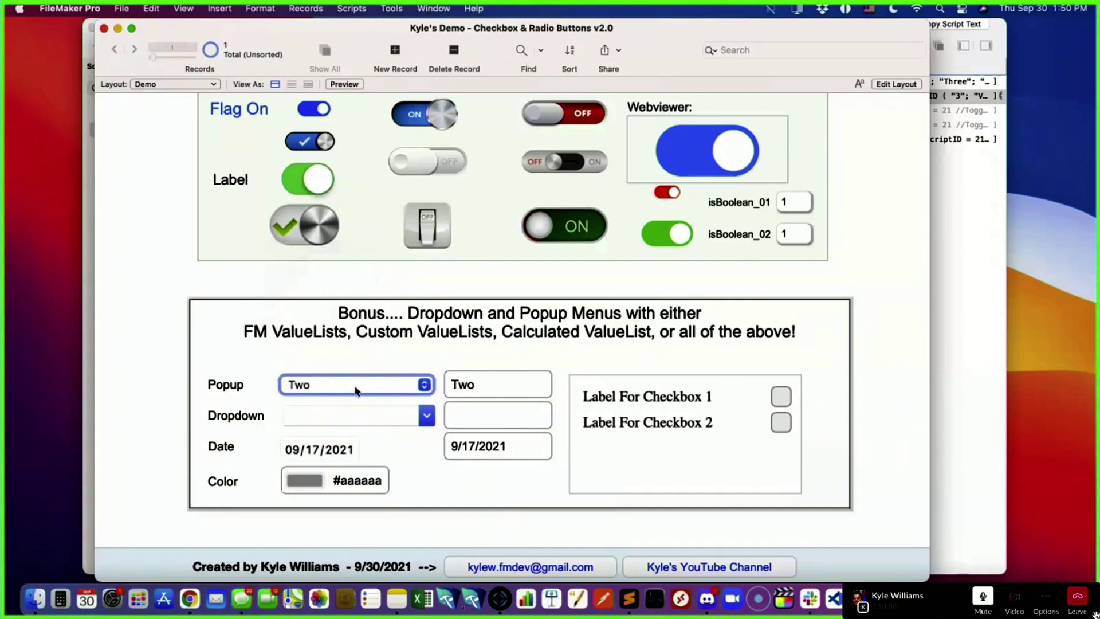
pyautogui.click(408, 388)
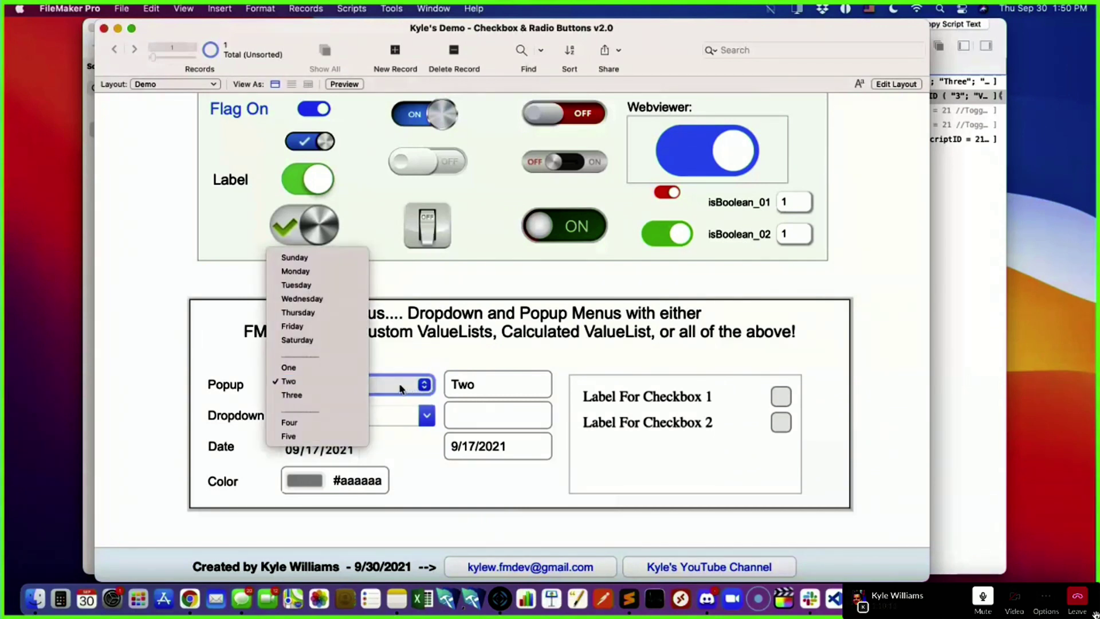
pyautogui.click(402, 390)
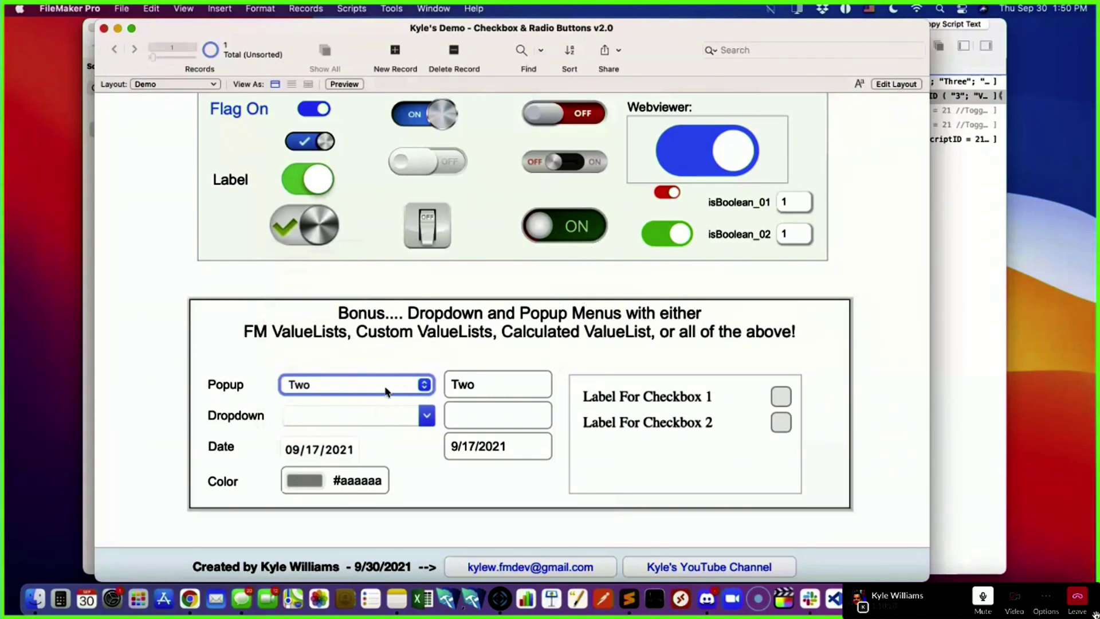
# - Edit the Demo layout and open the web address calculation of the web.Popup Set Web Viewer step in the OnLayoutEnter script
pyautogui.click(899, 84)
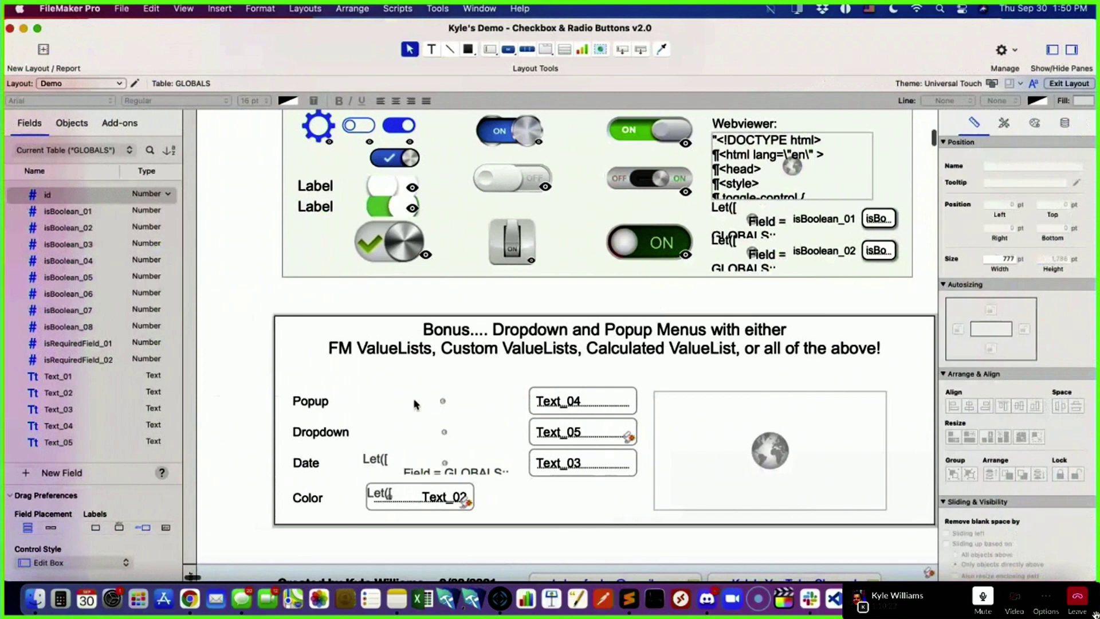
pyautogui.click(424, 403)
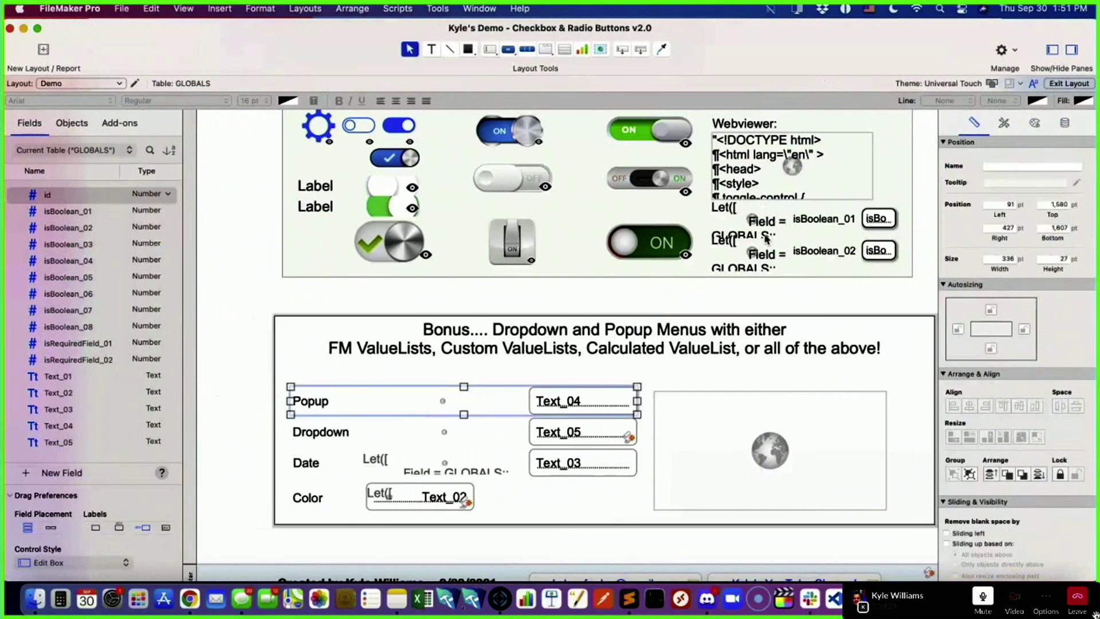
pyautogui.press('super+shift+s')
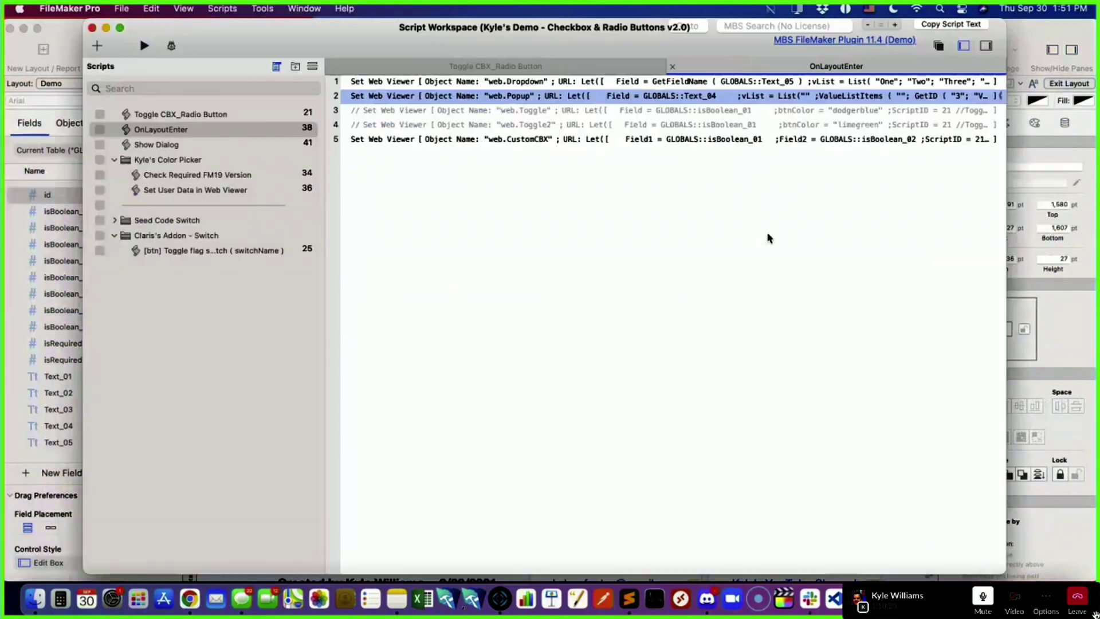
pyautogui.doubleClick(635, 99)
pyautogui.click(513, 303)
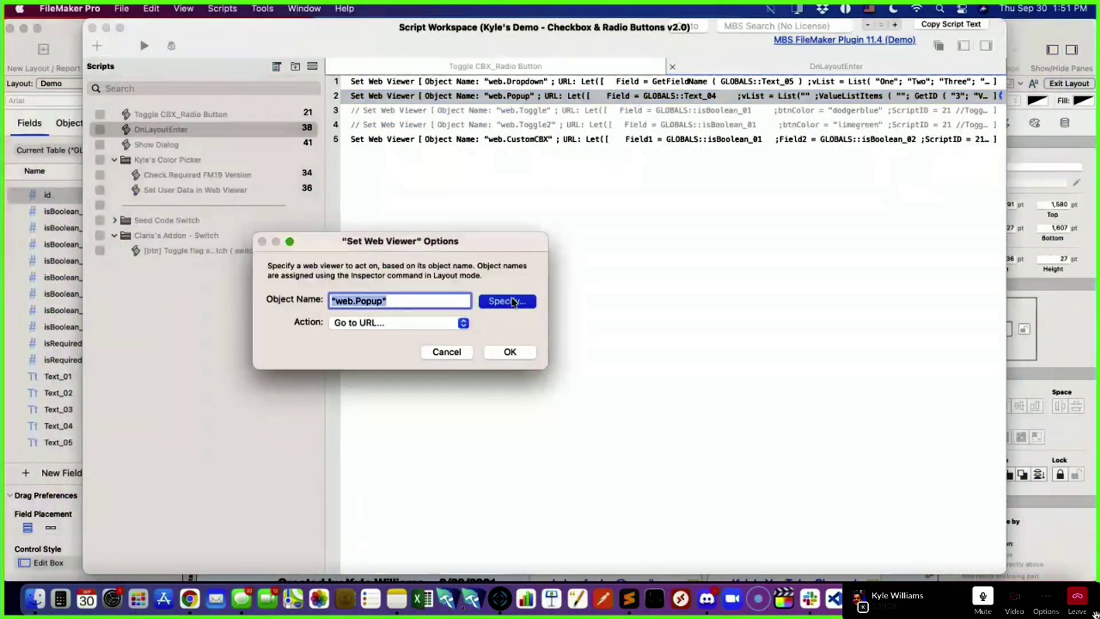
pyautogui.click(704, 527)
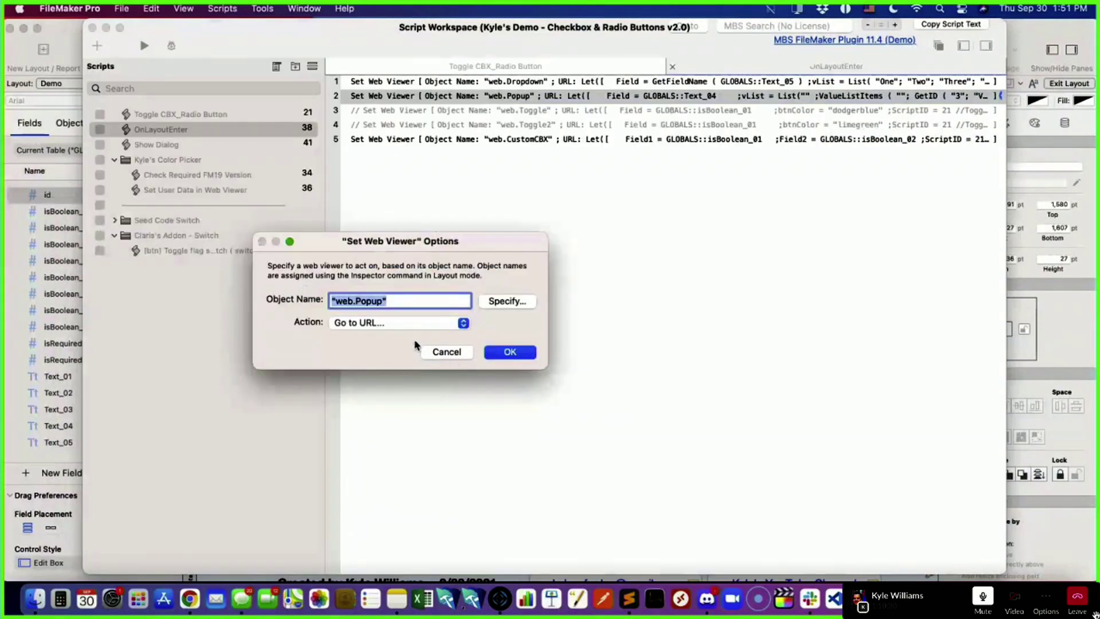
pyautogui.click(387, 324)
pyautogui.click(387, 325)
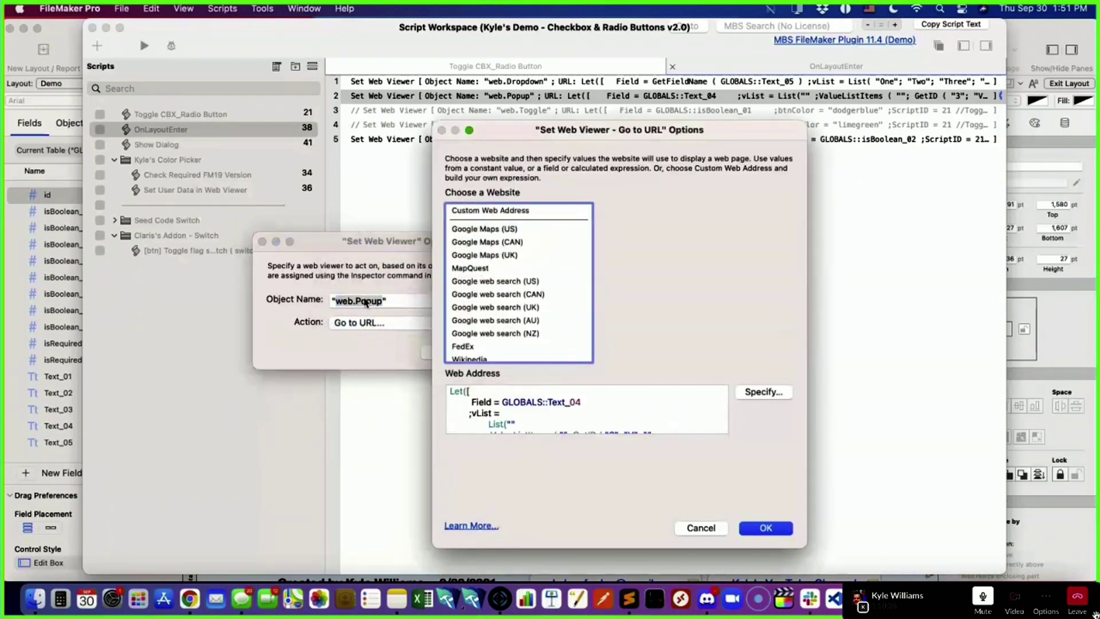
pyautogui.click(766, 391)
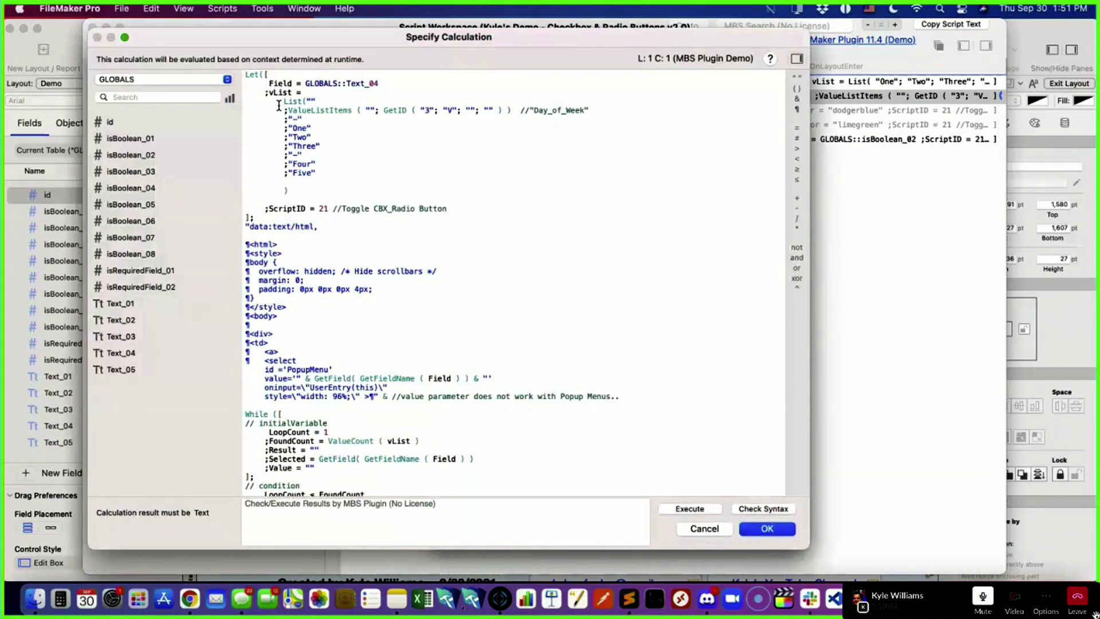
# - Delete the separator line between "Three" and "Four" from the calculation's vList
pyautogui.moveTo(265, 92); pyautogui.dragTo(231, 156)
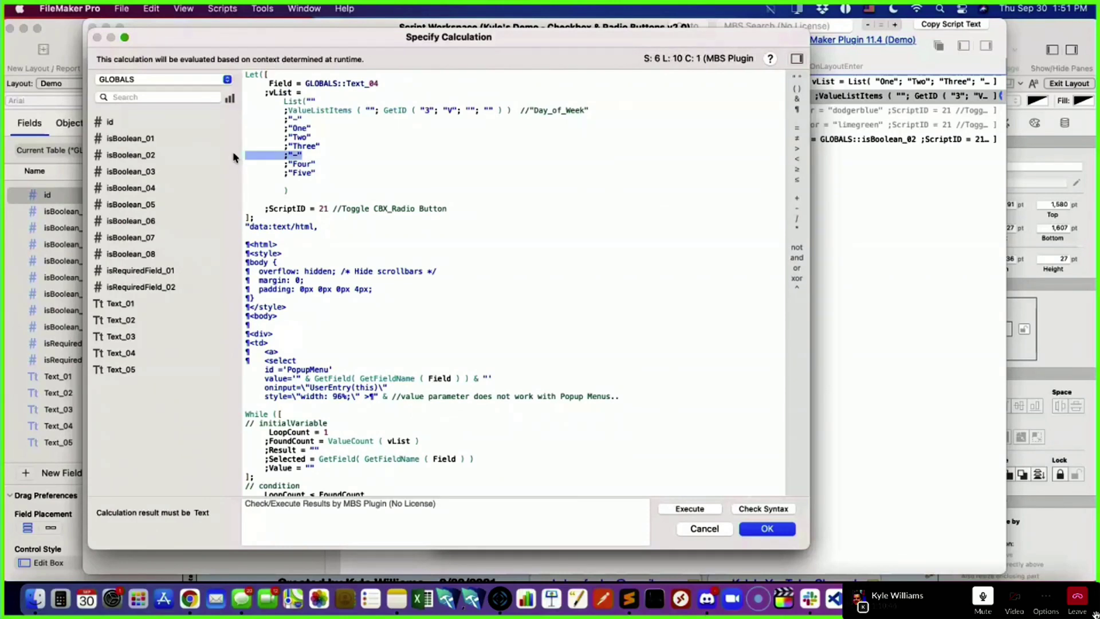
pyautogui.press('BackSpace')
pyautogui.press('BackSpace')
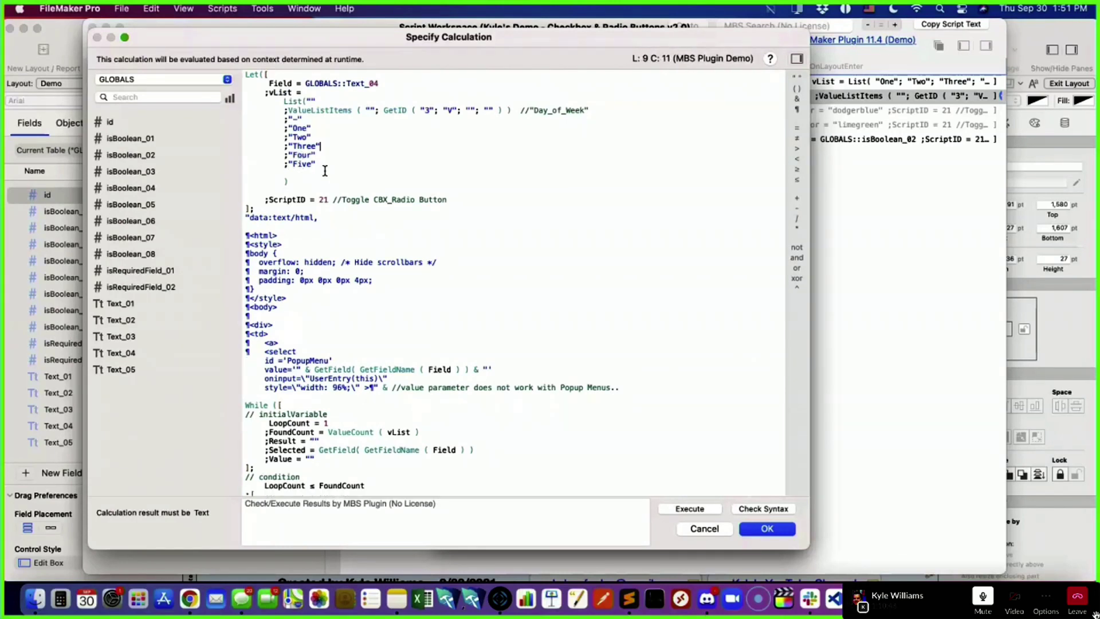
pyautogui.click(325, 168)
pyautogui.click(303, 172)
# - Examine how the calculation's While loop builds disabled separators and selectable options, and review the closing script block
pyautogui.scroll(-10, 381, 245)
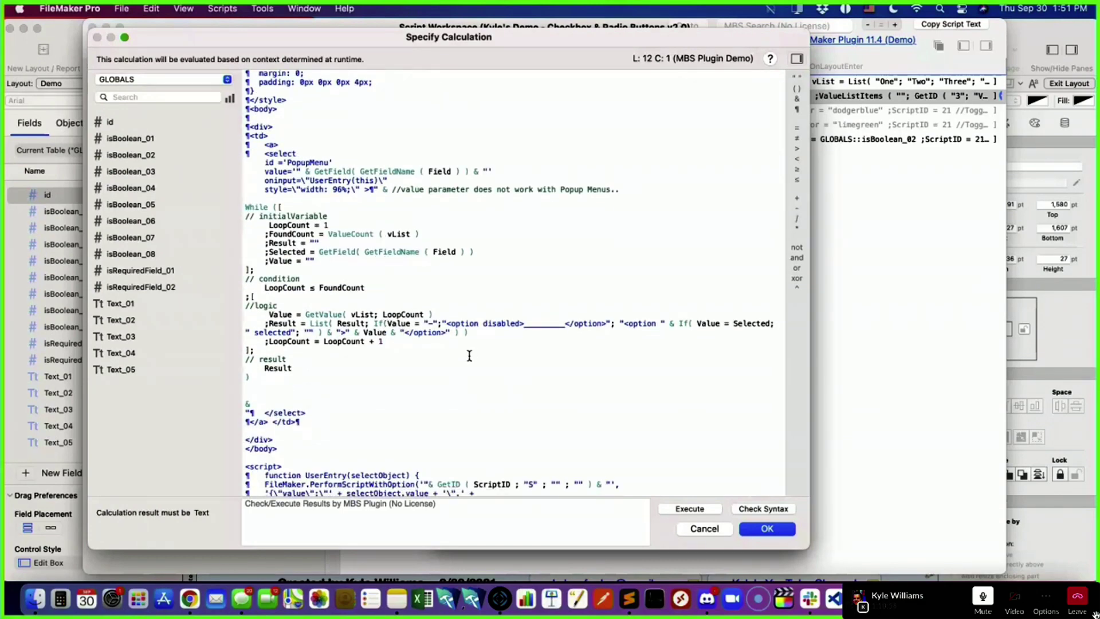
pyautogui.scroll(-4, 470, 352)
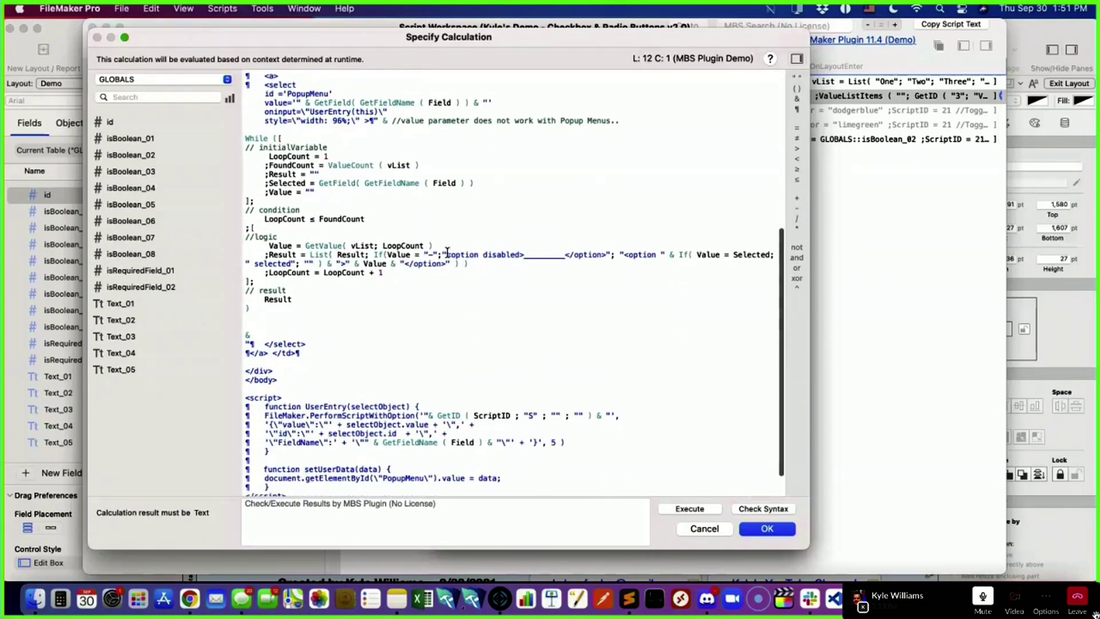
pyautogui.moveTo(446, 255); pyautogui.dragTo(606, 256)
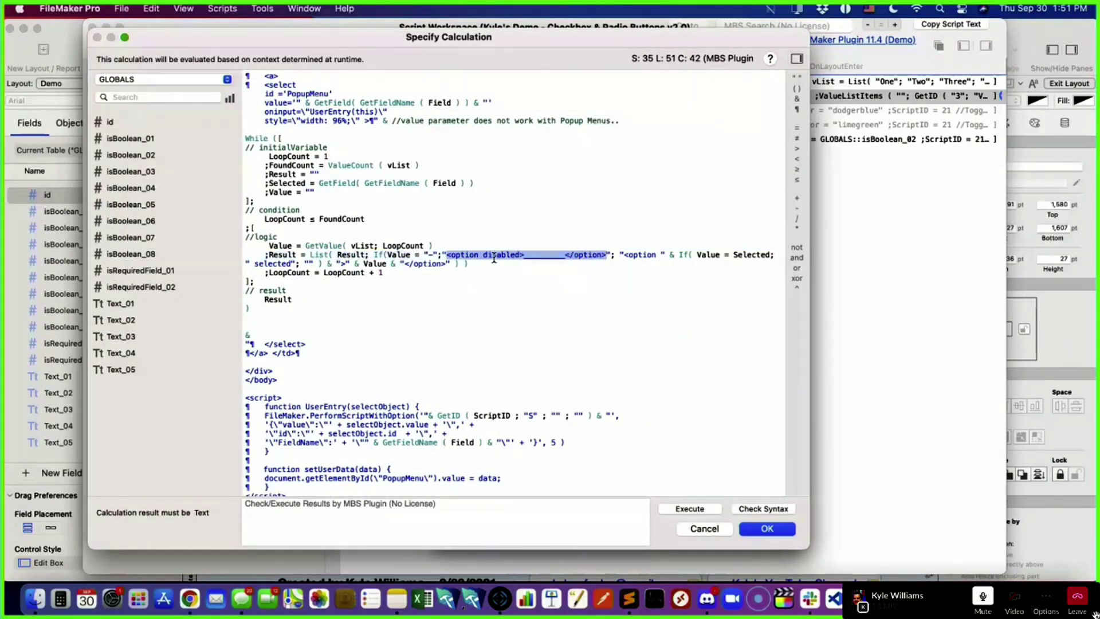
pyautogui.doubleClick(499, 254)
pyautogui.click(550, 254)
pyautogui.doubleClick(551, 255)
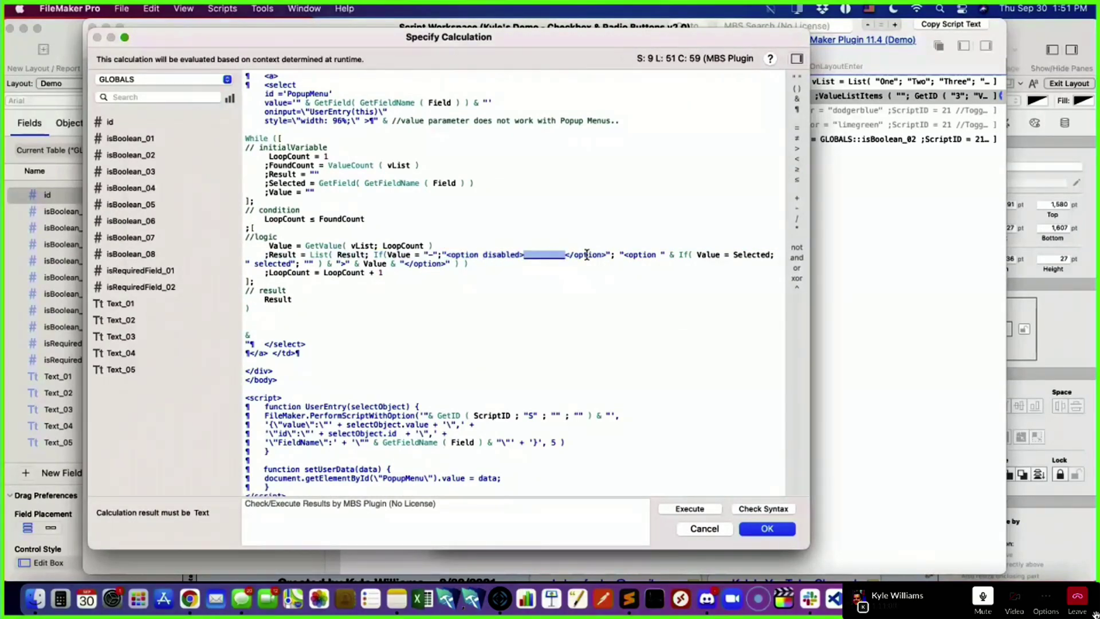
pyautogui.moveTo(606, 254); pyautogui.dragTo(446, 263)
pyautogui.doubleClick(431, 255)
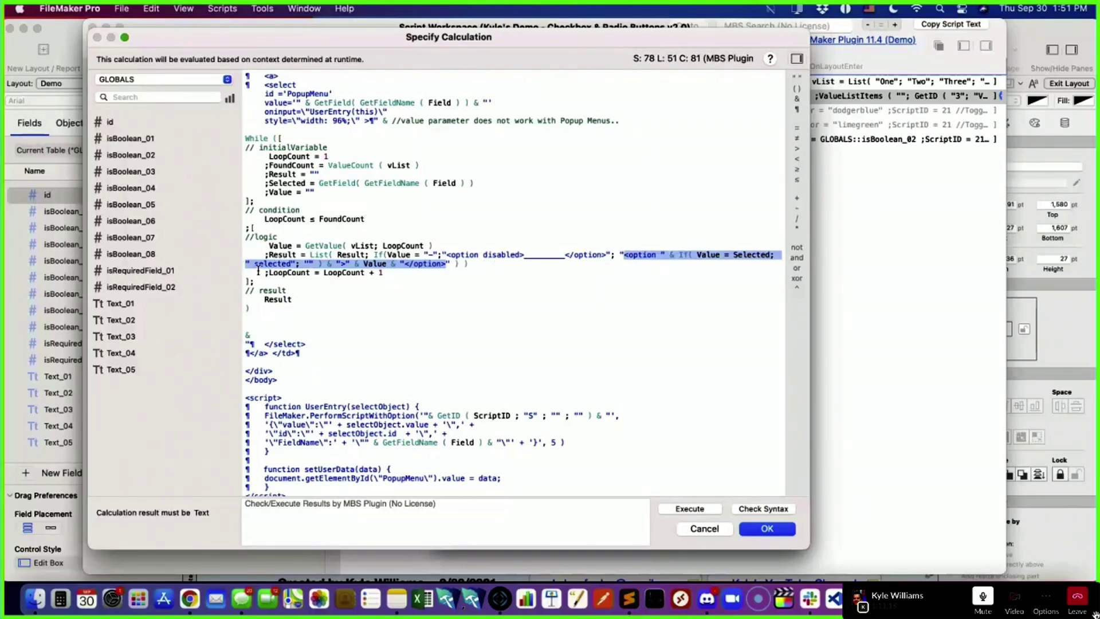
pyautogui.scroll(-2, 413, 358)
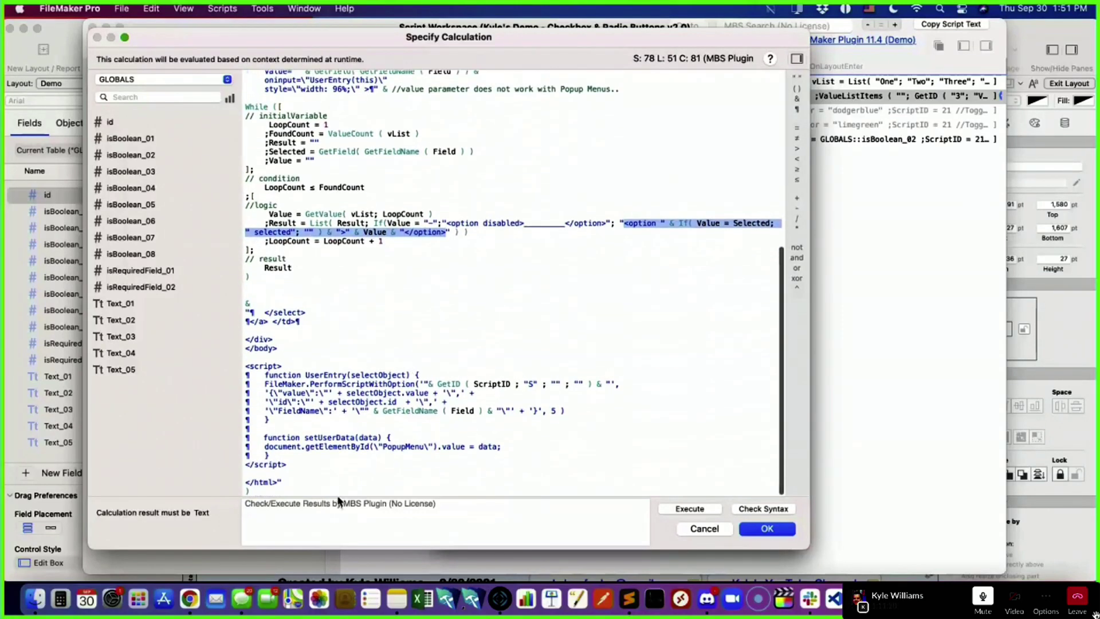
pyautogui.moveTo(289, 464)
pyautogui.mouseDown()
pyautogui.moveTo(215, 380)
pyautogui.moveTo(246, 370)
pyautogui.moveTo(270, 438)
pyautogui.moveTo(286, 465)
pyautogui.moveTo(301, 464)
pyautogui.mouseUp()
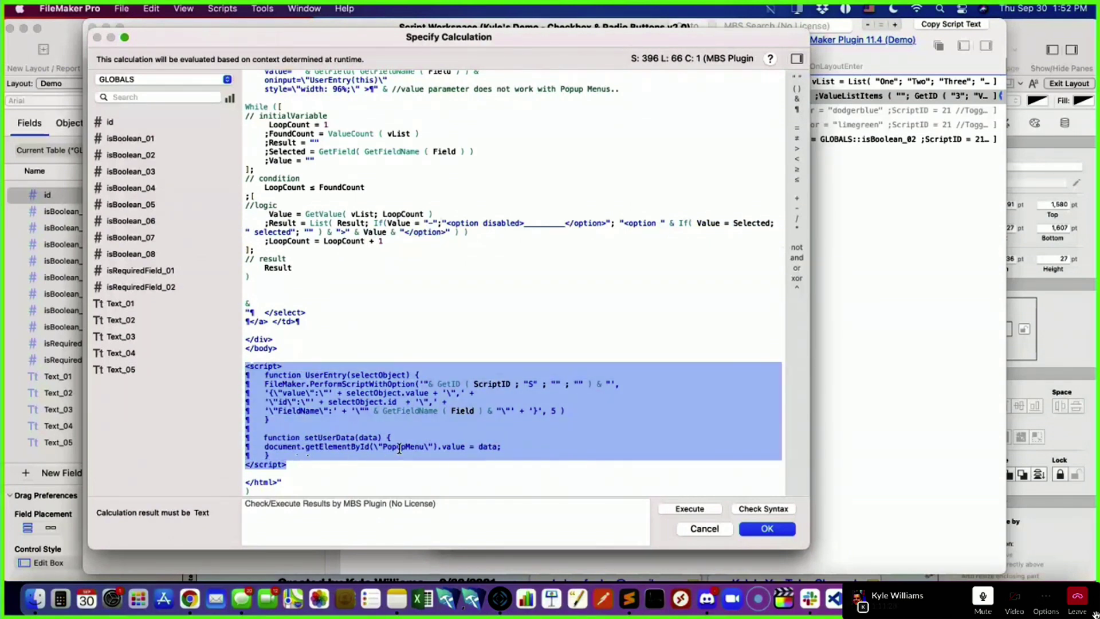
# - Accept the web.Popup calculation and step options, then save and run the OnLayoutEnter script
pyautogui.click(765, 532)
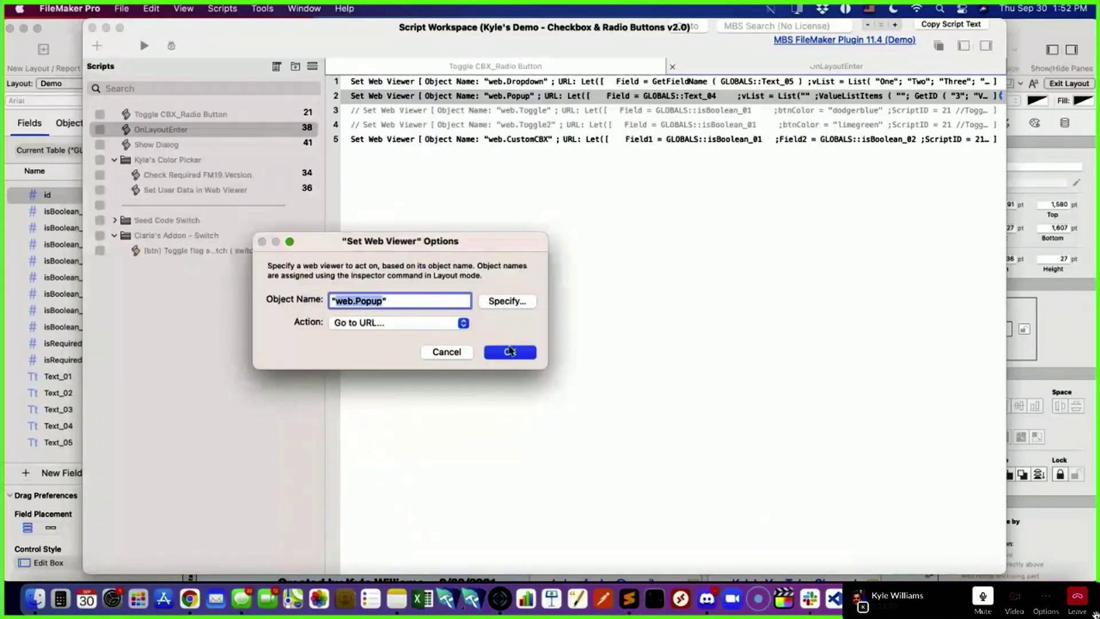
pyautogui.click(510, 352)
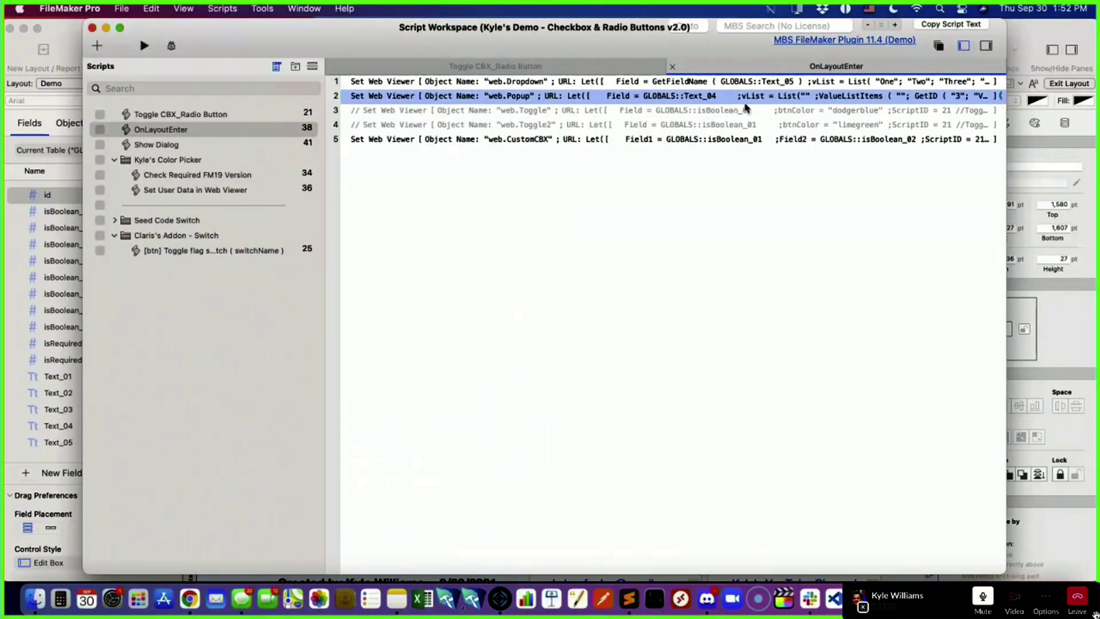
pyautogui.press('cmd+s')
pyautogui.click(144, 45)
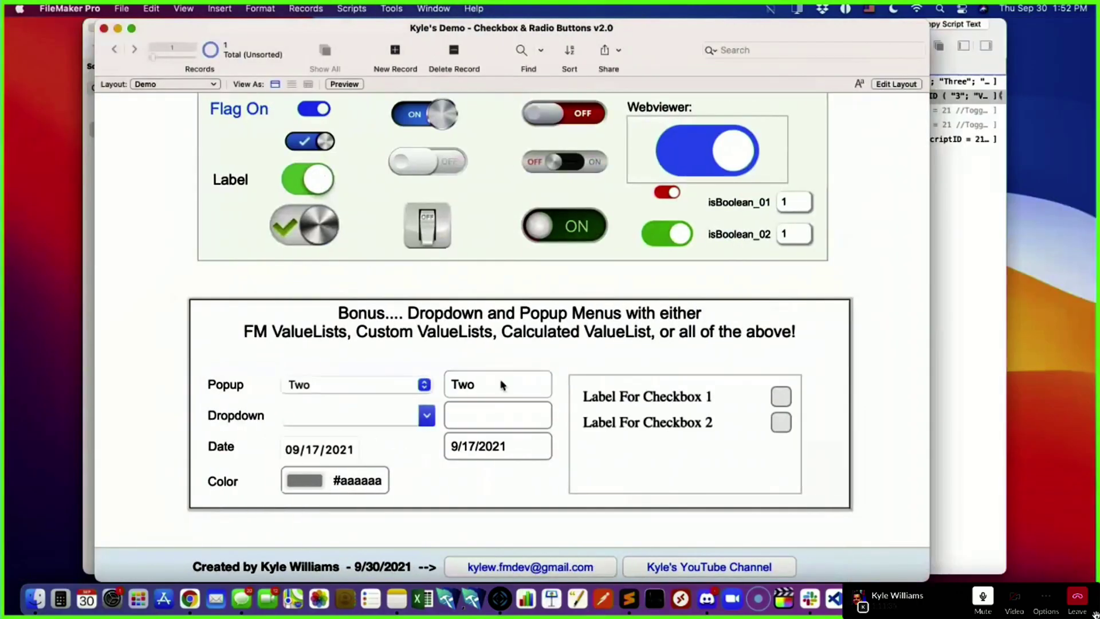
# - Check the Popup control's revised list and choose Three
pyautogui.click(385, 390)
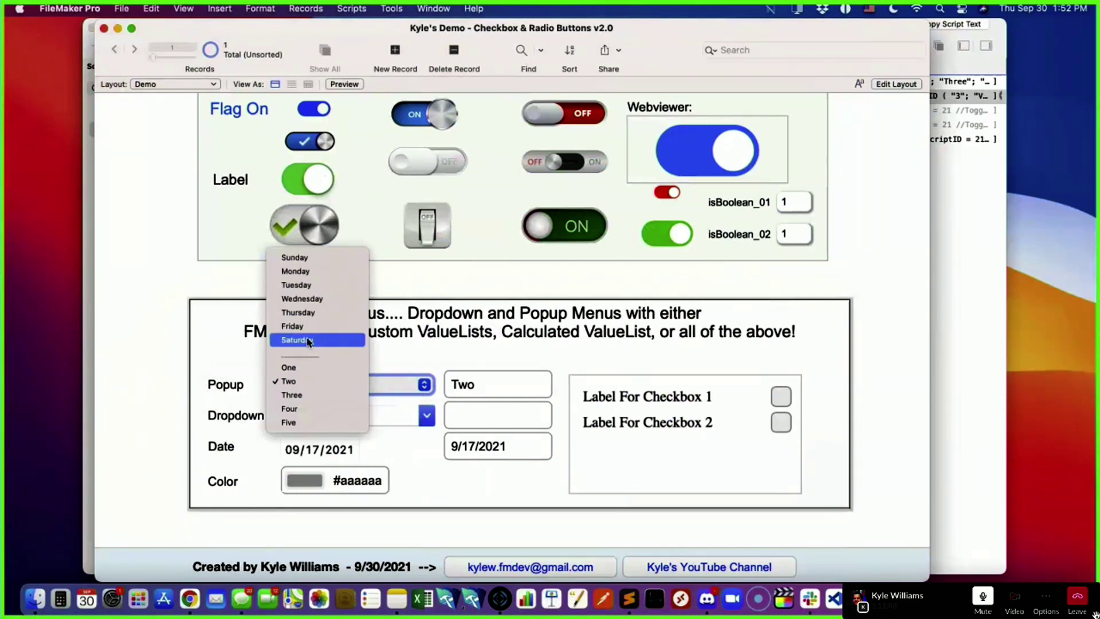
pyautogui.click(293, 396)
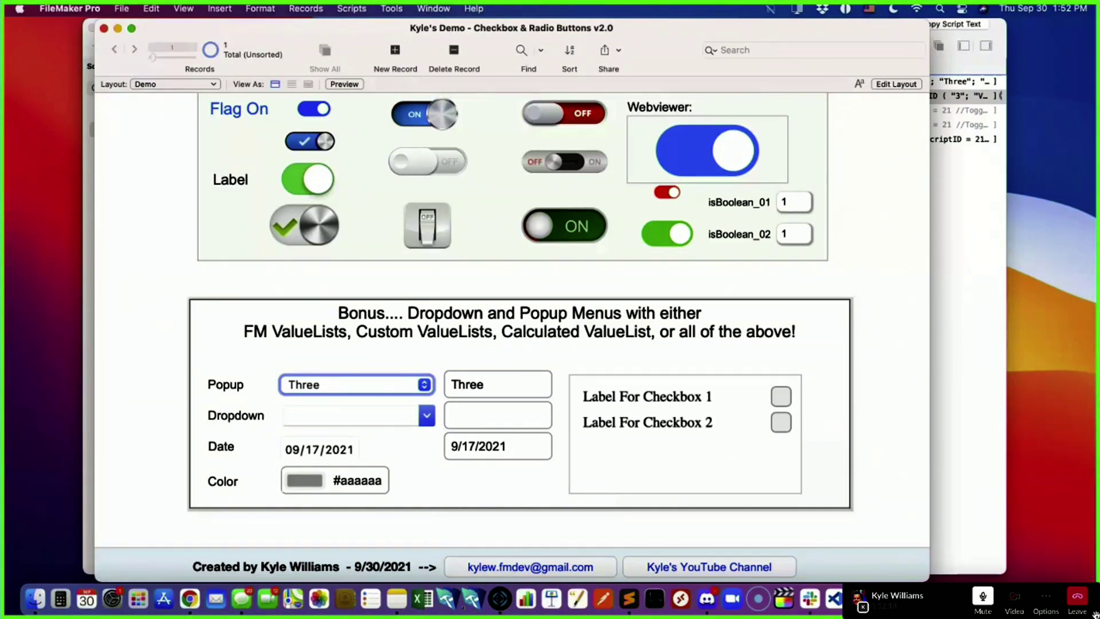
pyautogui.click(1095, 615)
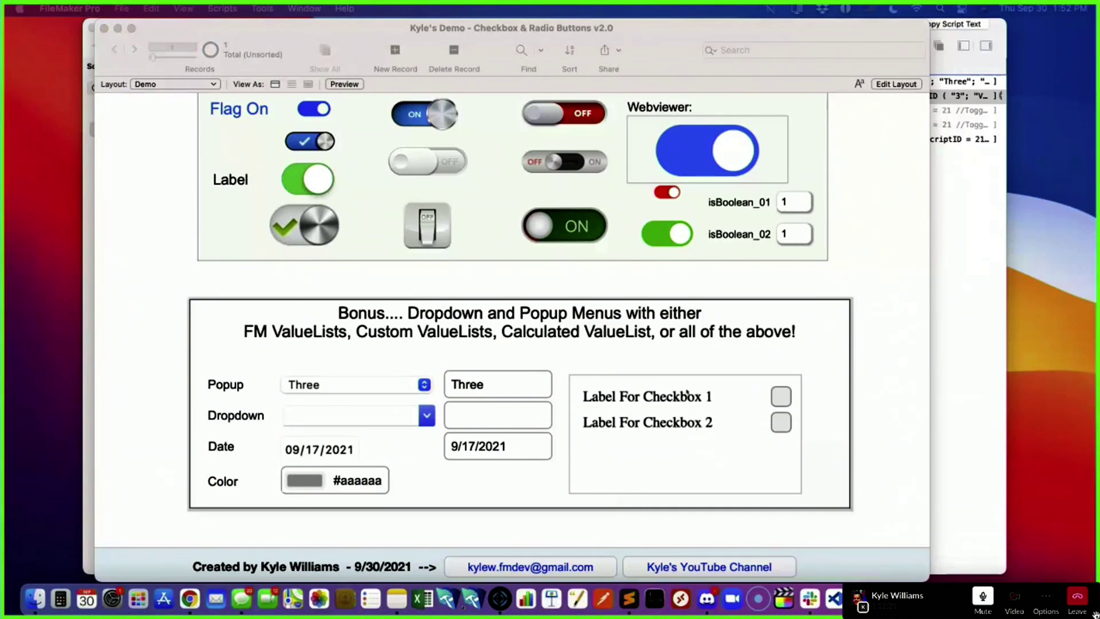
# - Tick Label For Checkbox 1 and Label For Checkbox 2 in the web viewer, and highlight their label text
pyautogui.click(780, 395)
pyautogui.click(780, 396)
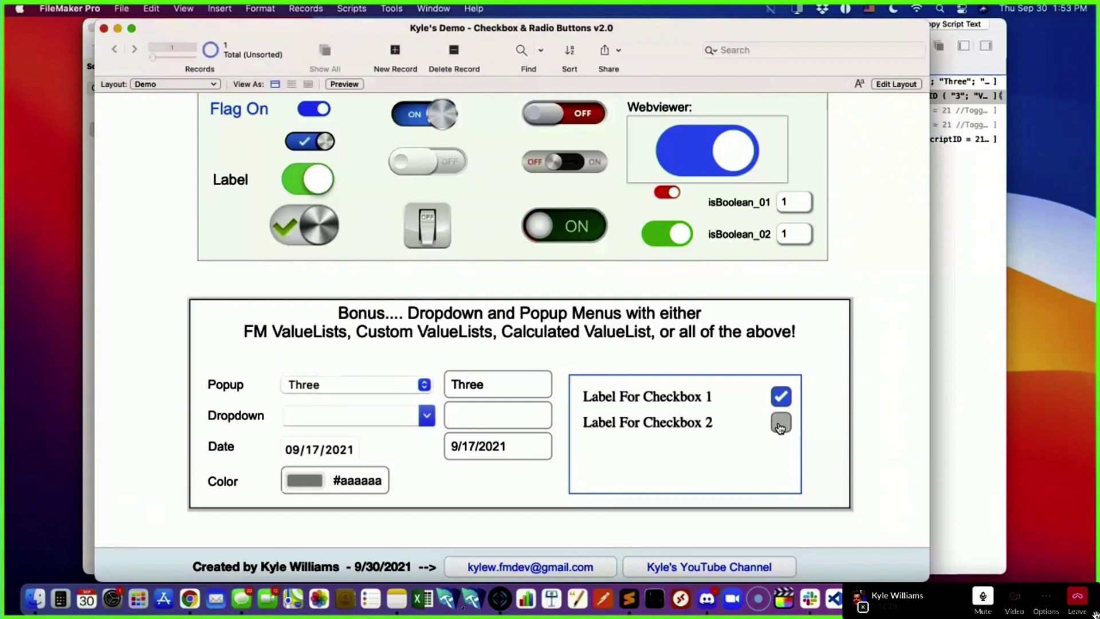
pyautogui.click(780, 427)
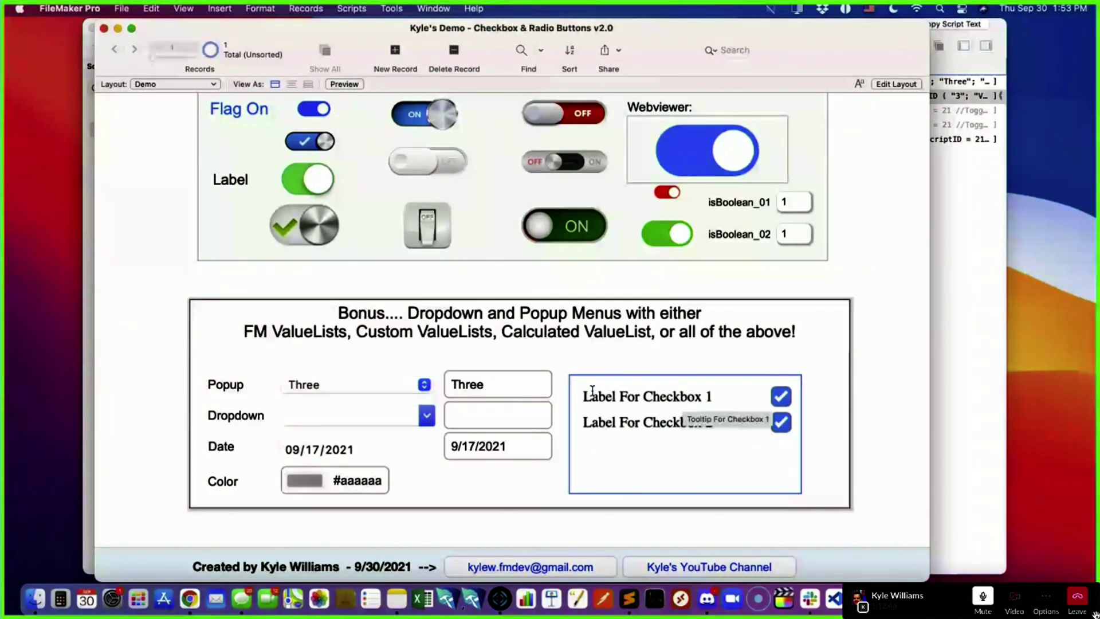
pyautogui.moveTo(580, 395); pyautogui.dragTo(688, 448)
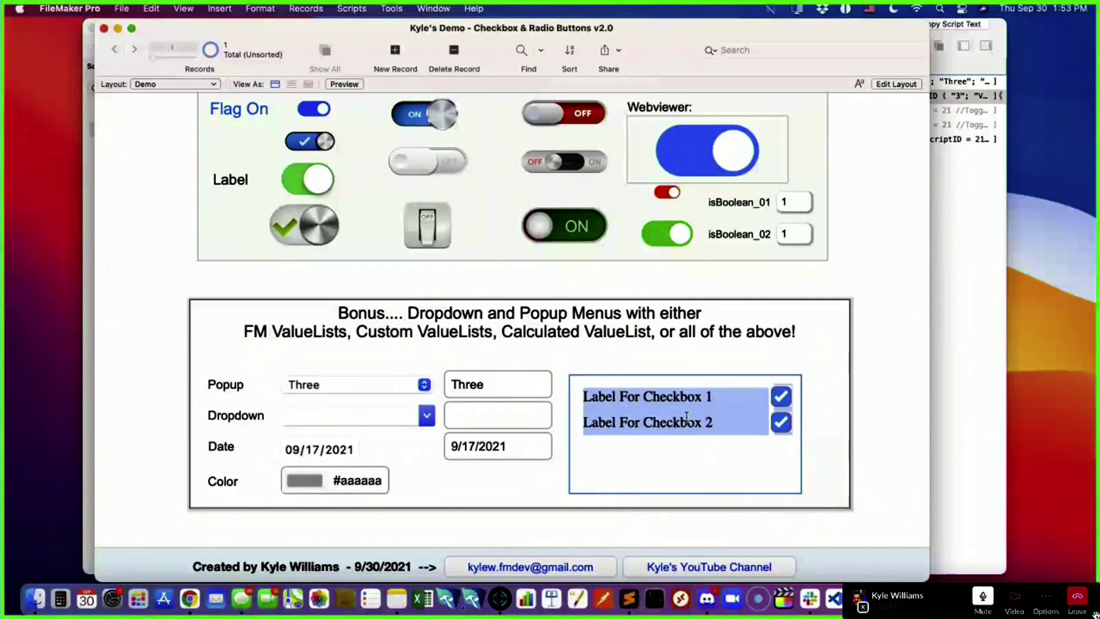
pyautogui.click(704, 397)
pyautogui.tripleClick(717, 401)
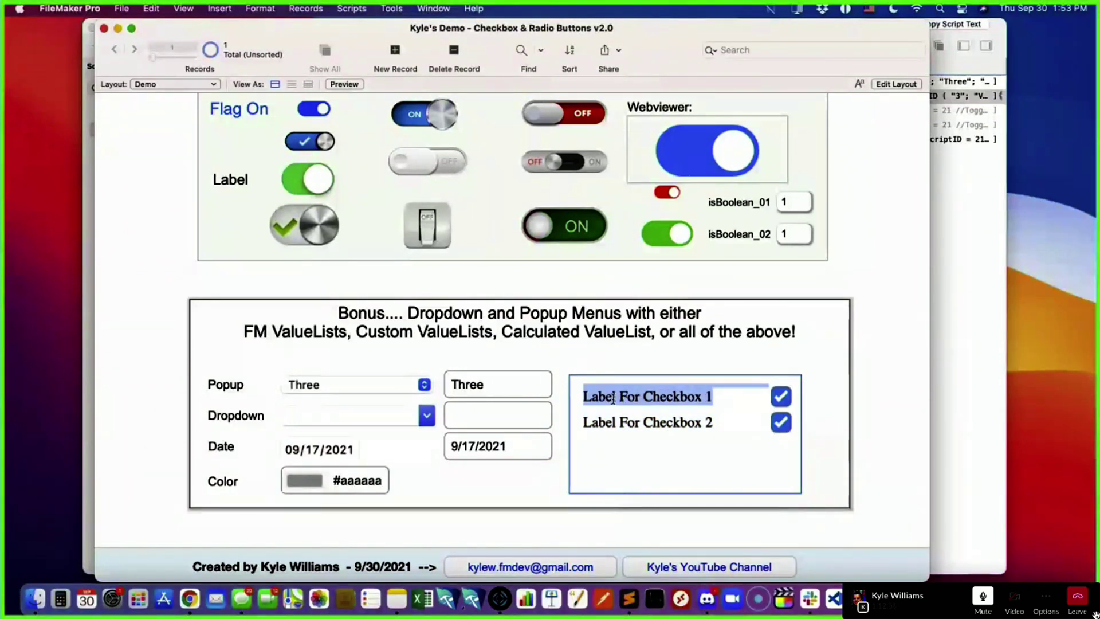
# - Open the URL calculation of the web.CustomCBX Set Web Viewer step in the OnLayoutEnter script
pyautogui.click(896, 83)
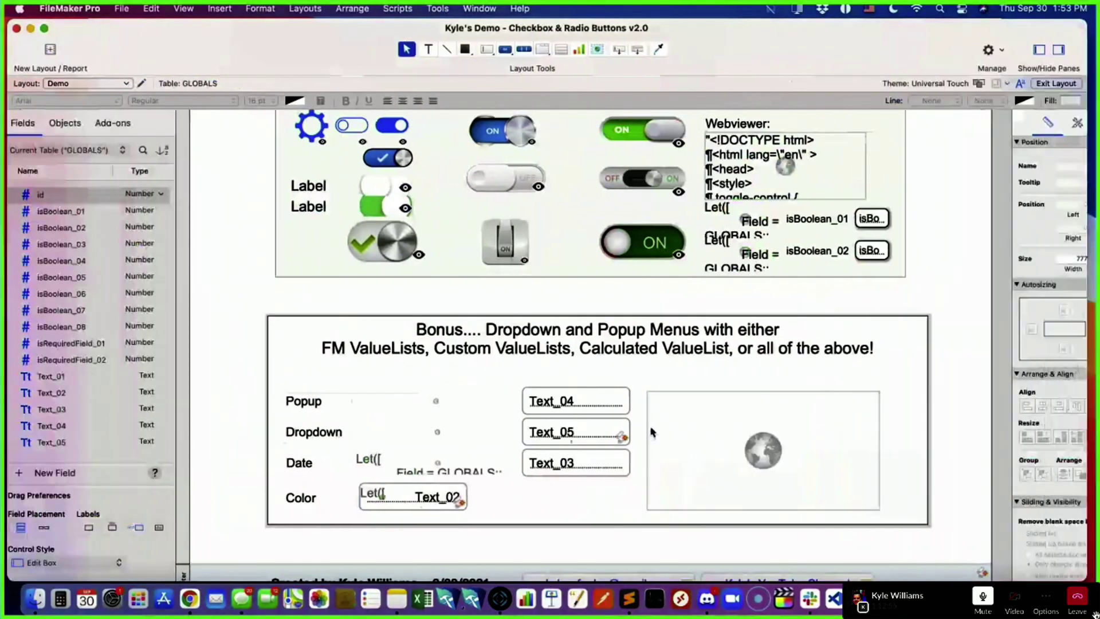
pyautogui.click(719, 439)
pyautogui.press('shift+super+s')
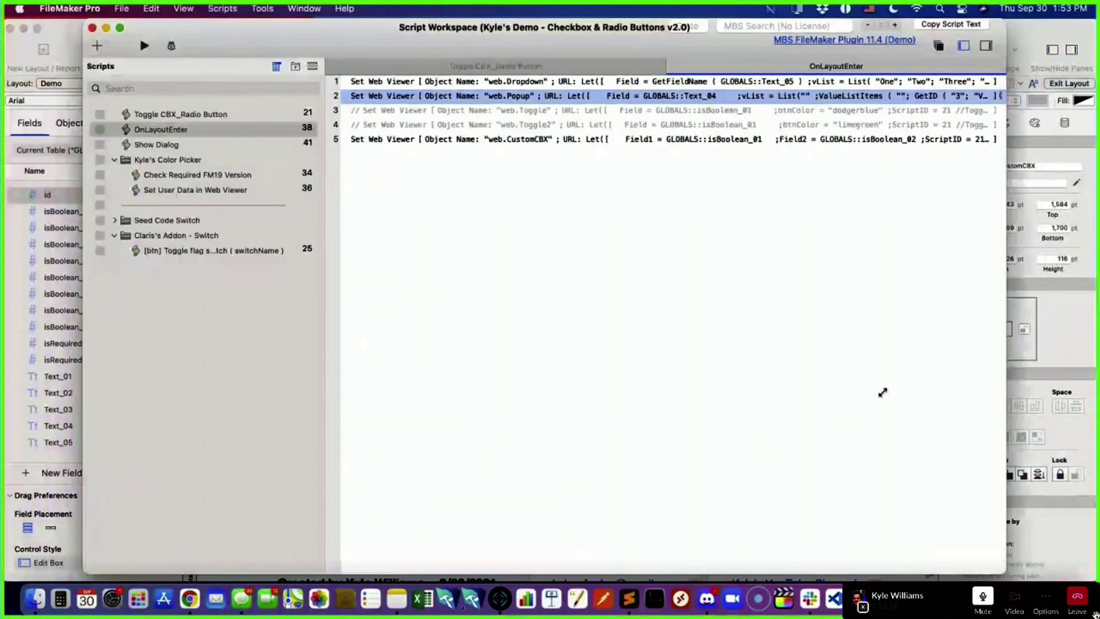
pyautogui.doubleClick(827, 140)
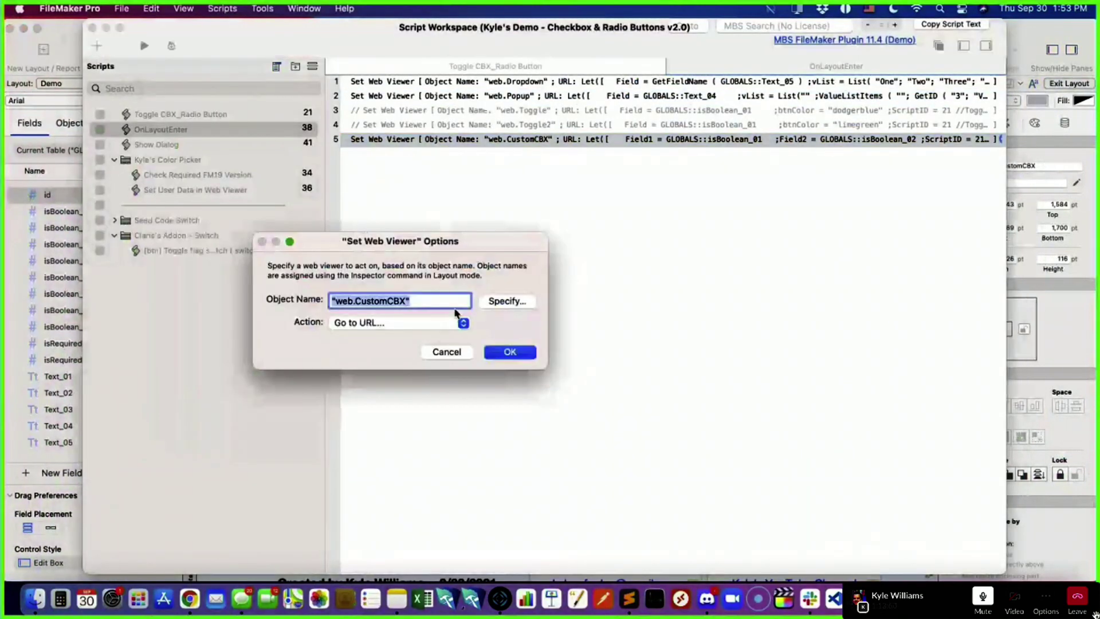
pyautogui.click(434, 323)
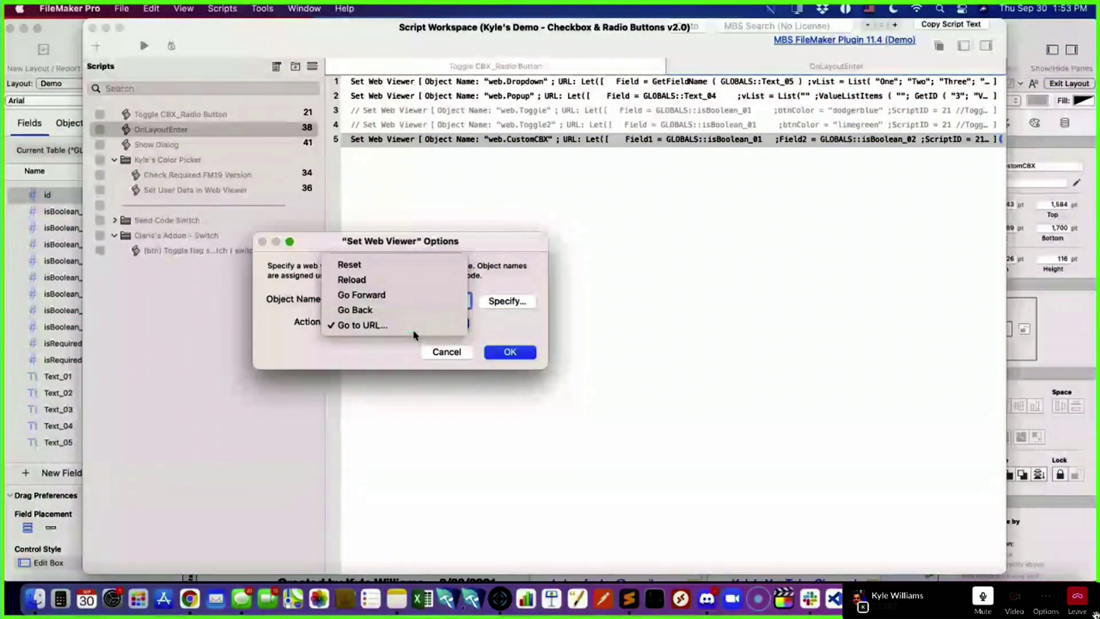
pyautogui.click(434, 323)
pyautogui.click(755, 389)
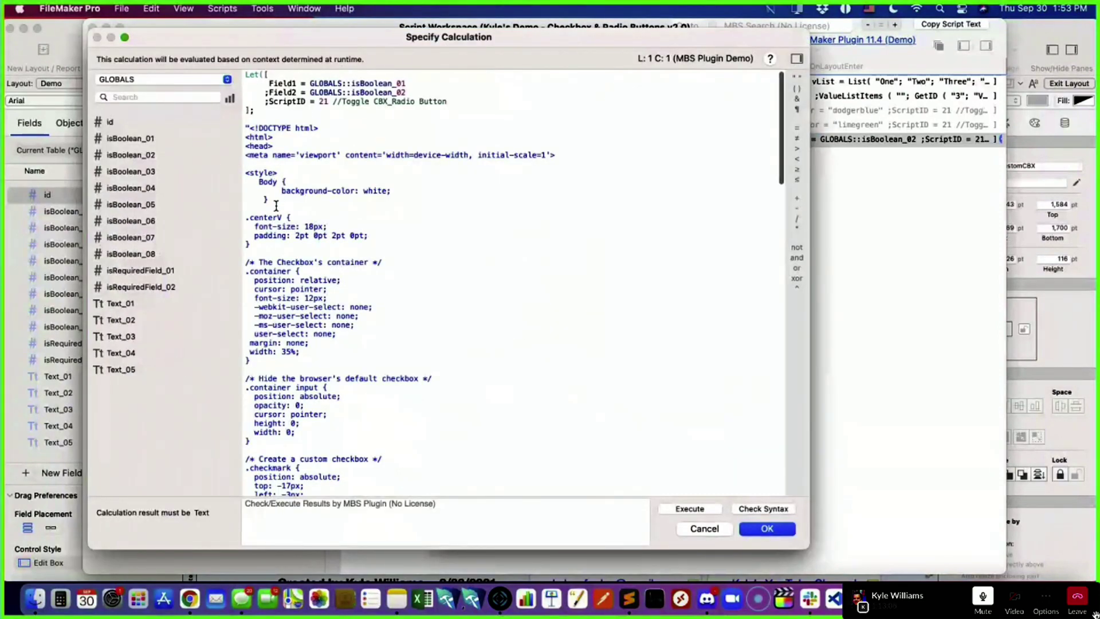
# - Insert "& CSS_DisableUserSelection &" as a concatenated custom function after the Body style block in the web.CustomCBX calculation
pyautogui.click(276, 203)
pyautogui.press('Return')
pyautogui.press('Return')
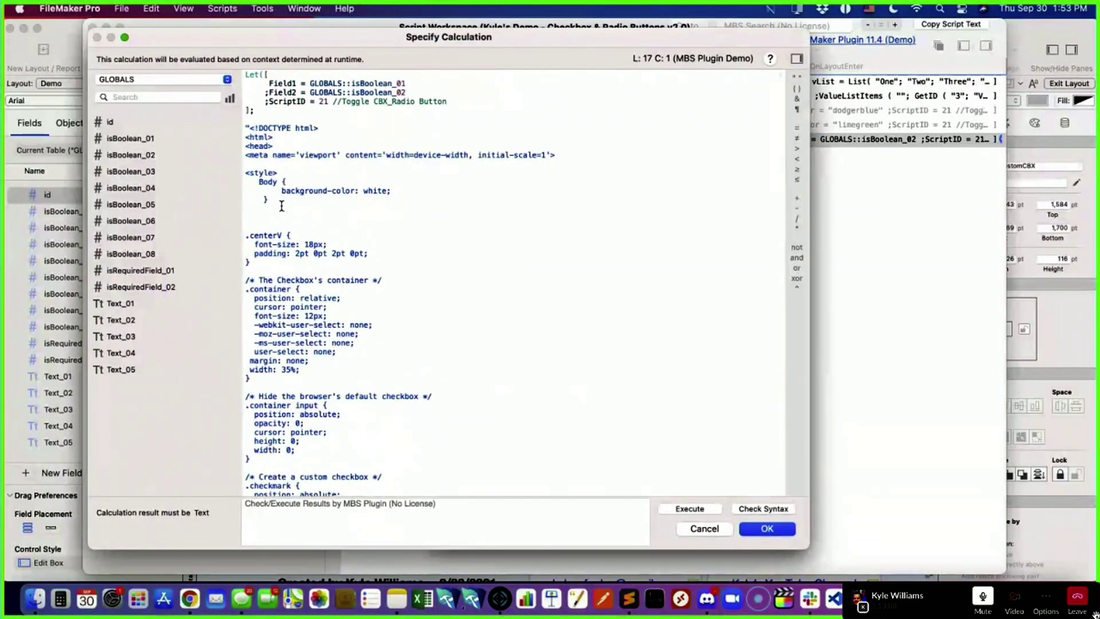
pyautogui.write('"')
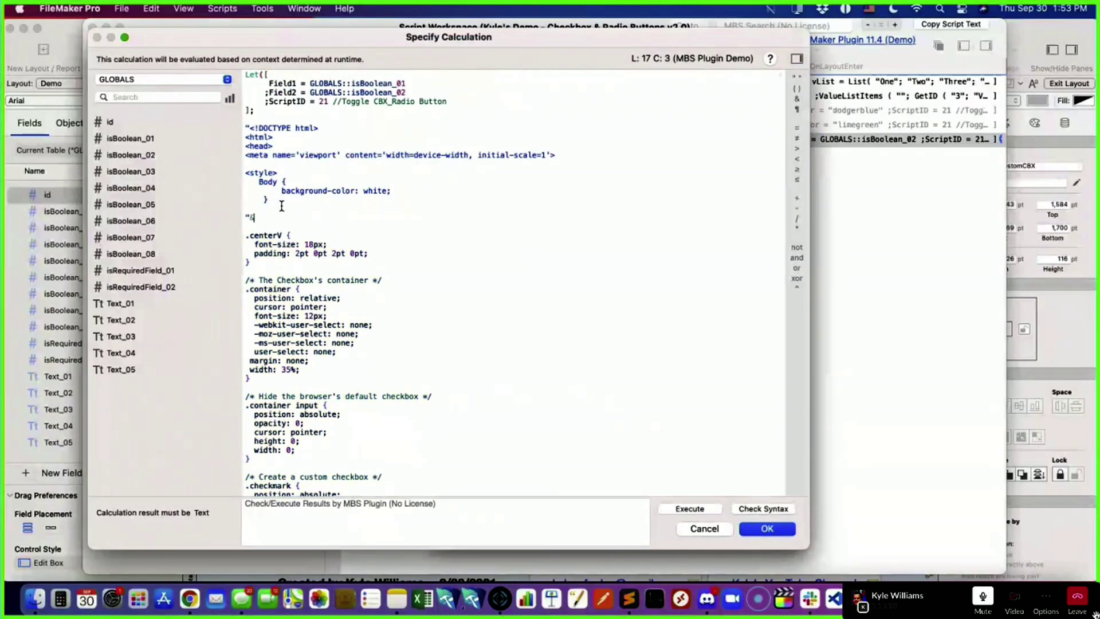
pyautogui.write('& css')
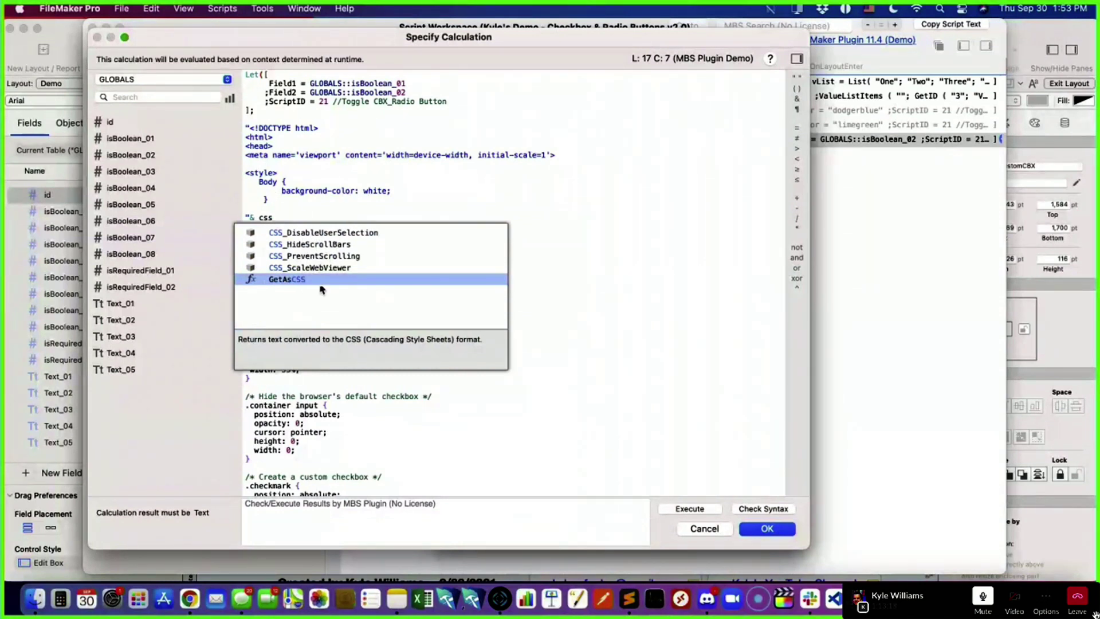
pyautogui.click(320, 234)
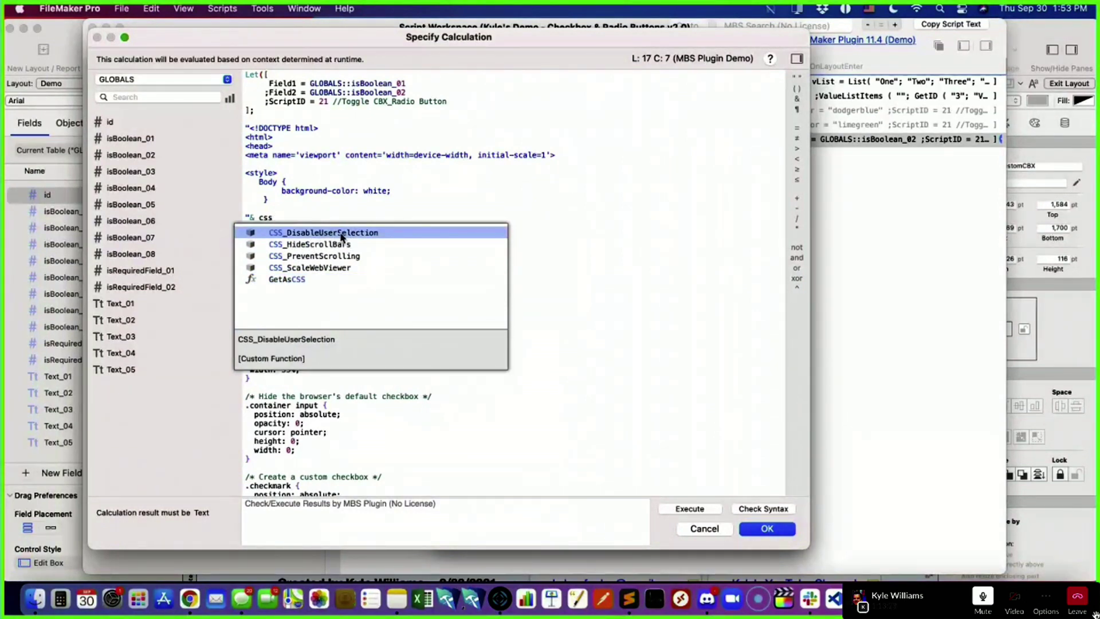
pyautogui.doubleClick(341, 234)
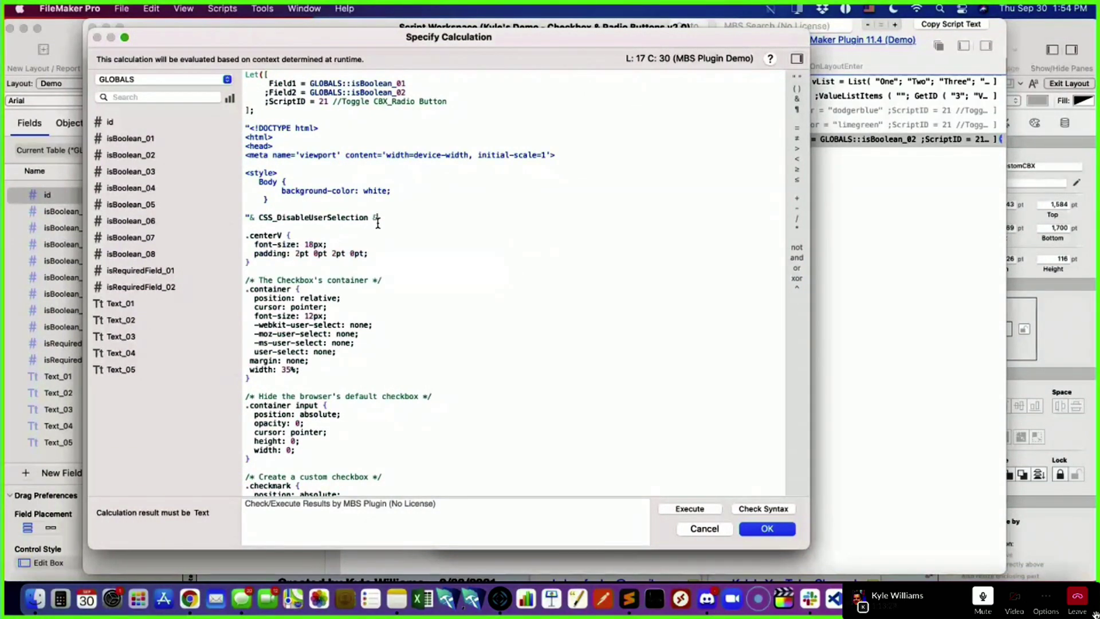
pyautogui.write('& "')
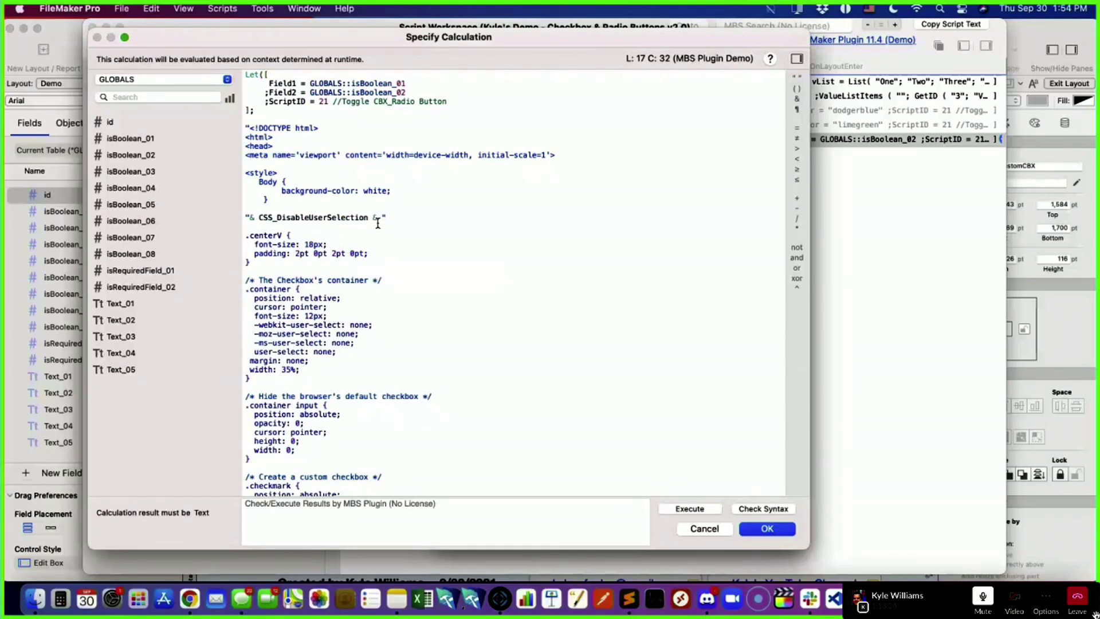
pyautogui.moveTo(386, 217); pyautogui.dragTo(205, 220)
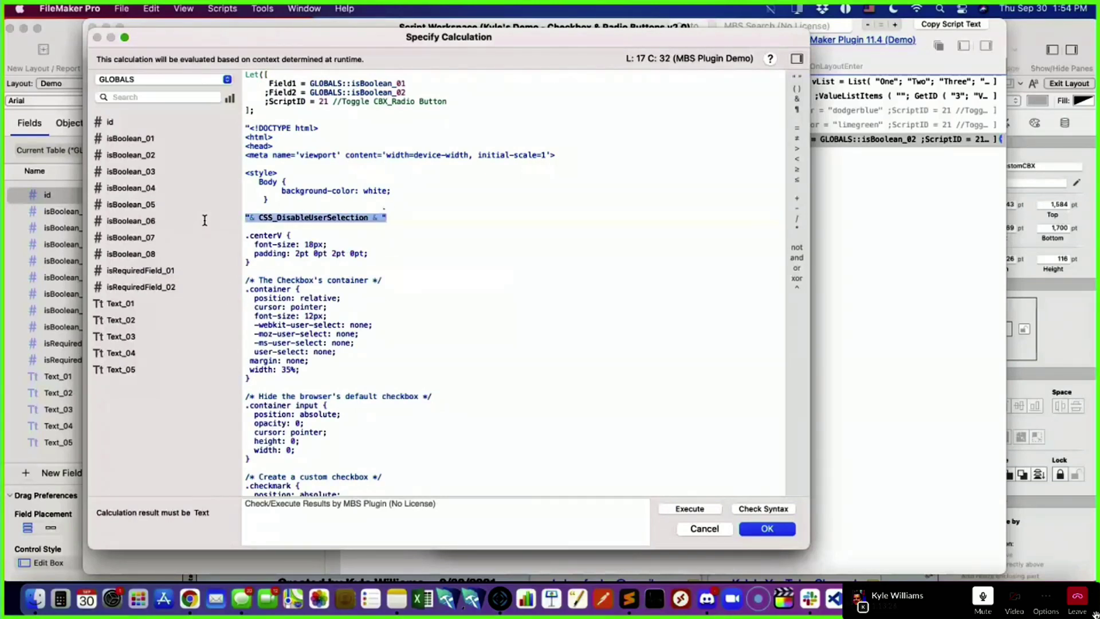
# - Accept the web.CustomCBX calculation and step options, and run the OnLayoutEnter script
pyautogui.click(765, 530)
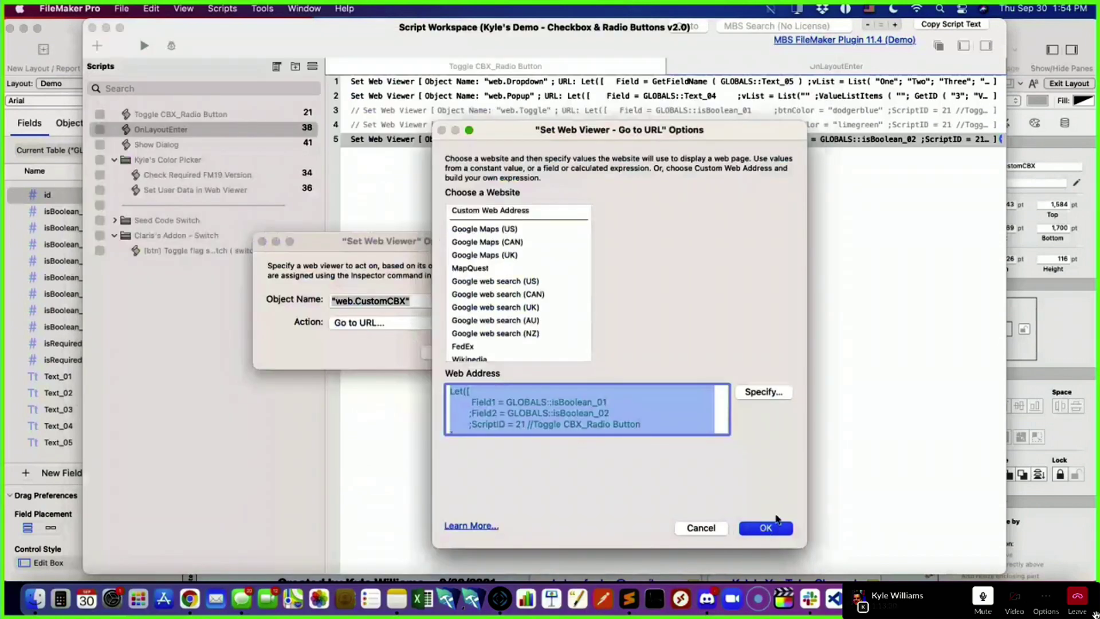
pyautogui.click(767, 527)
pyautogui.click(497, 357)
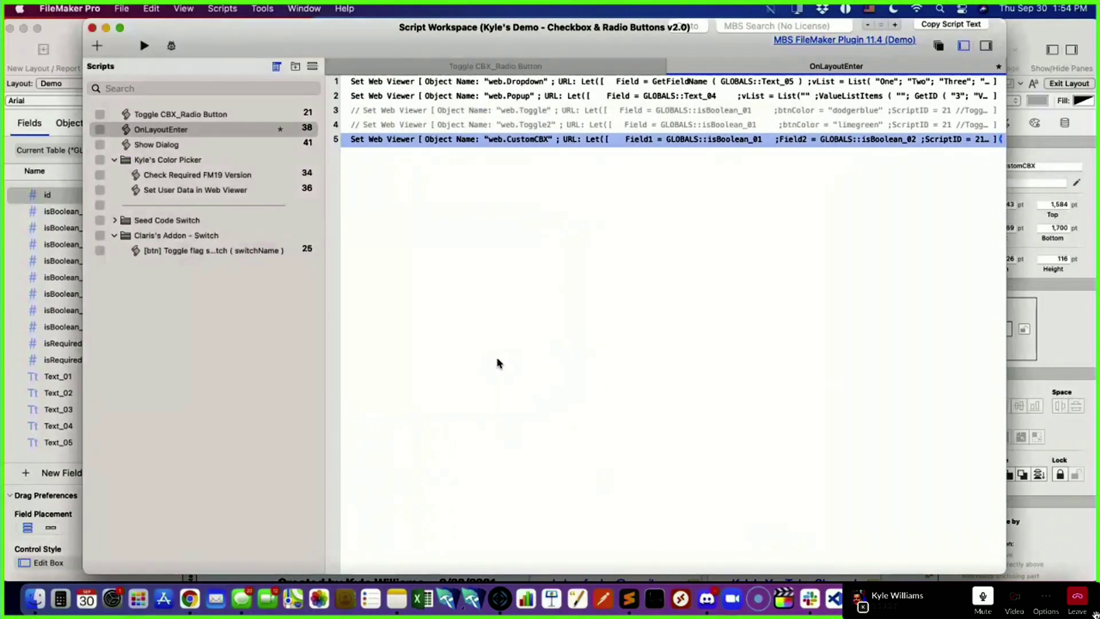
pyautogui.click(143, 46)
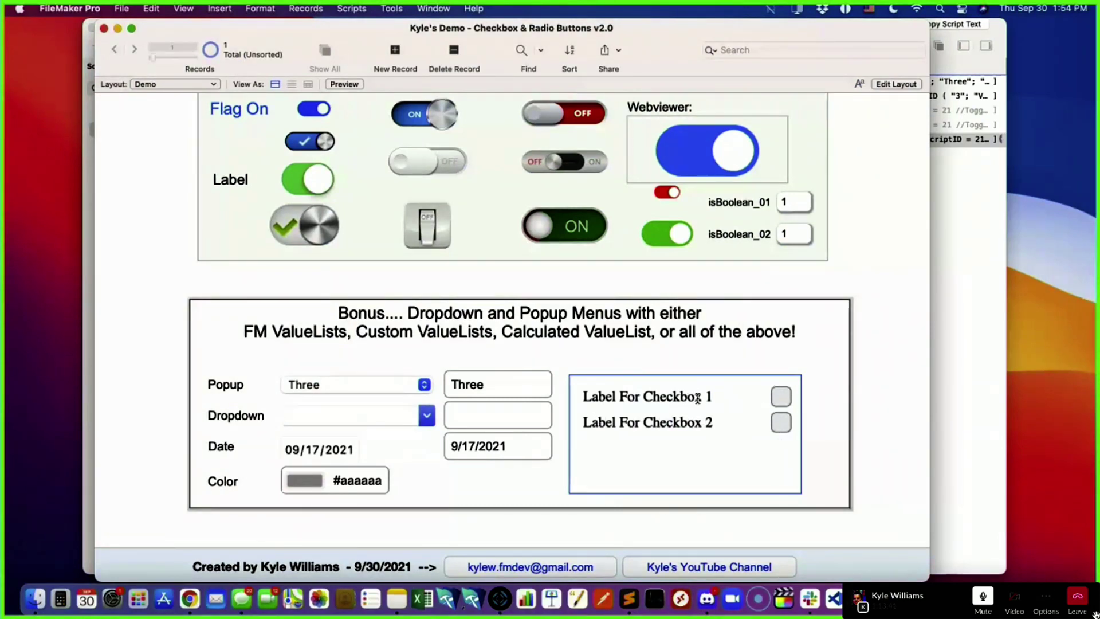
# - Tick Label For Checkbox 1 and Label For Checkbox 2 in the web viewer, and untick Label For Checkbox 1
pyautogui.click(781, 396)
pyautogui.click(786, 424)
pyautogui.click(781, 401)
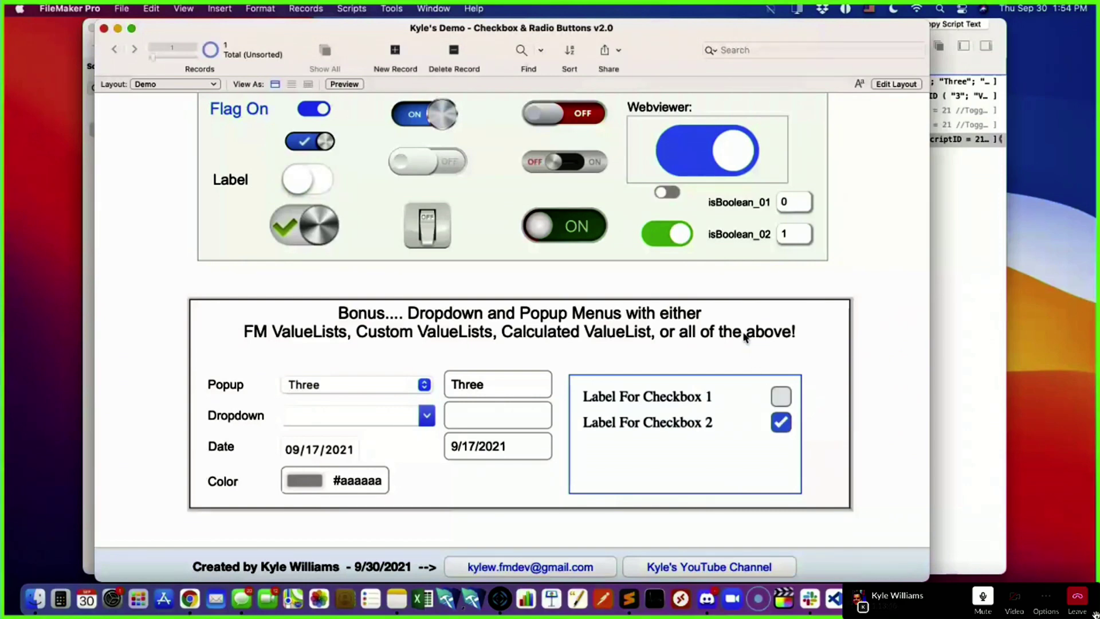
# - Toggle the Thursday checkbox in the Days of the Week checkbox set
pyautogui.scroll(3, 747, 341)
pyautogui.scroll(7, 747, 347)
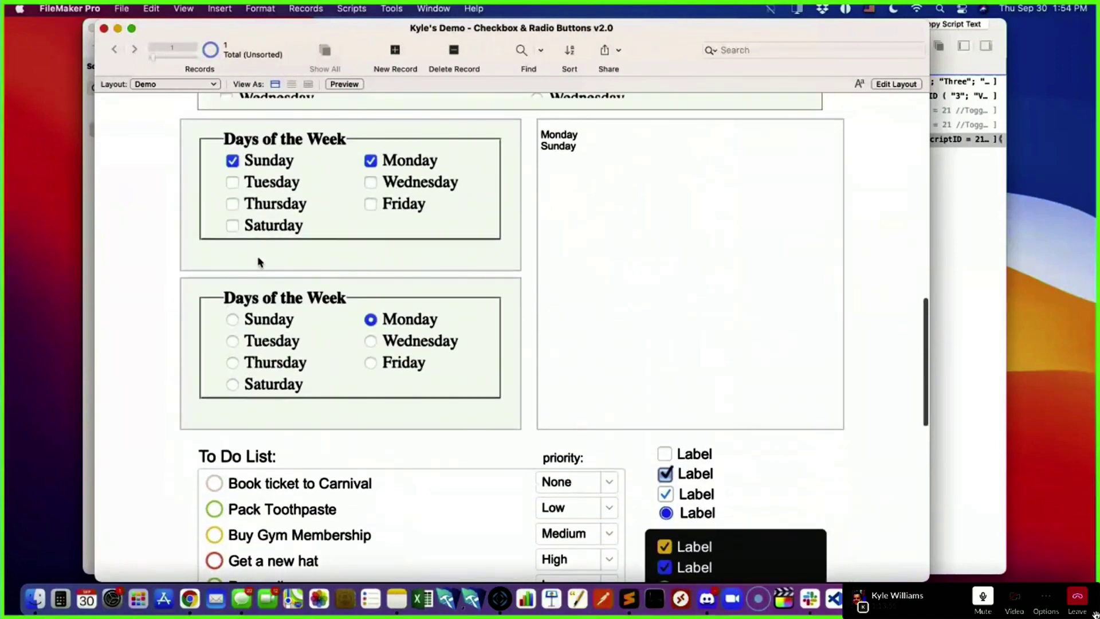
pyautogui.click(233, 206)
pyautogui.click(233, 206)
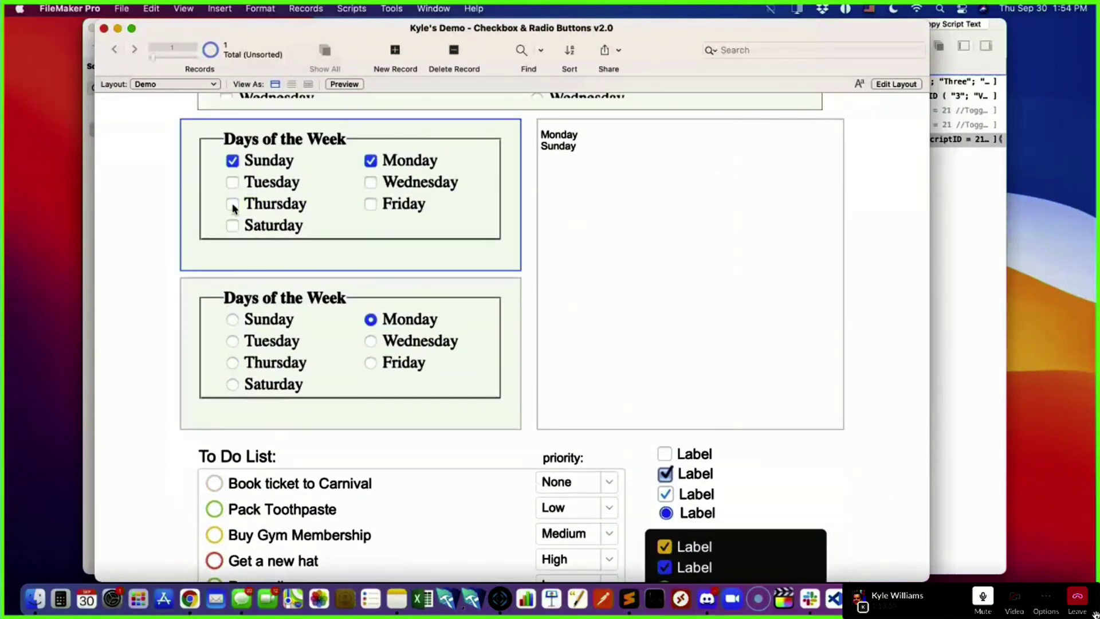
pyautogui.click(233, 206)
# - Tick Label For Checkbox 1 in the custom checkbox web viewer, untick it, and tick it again
pyautogui.scroll(-6, 595, 425)
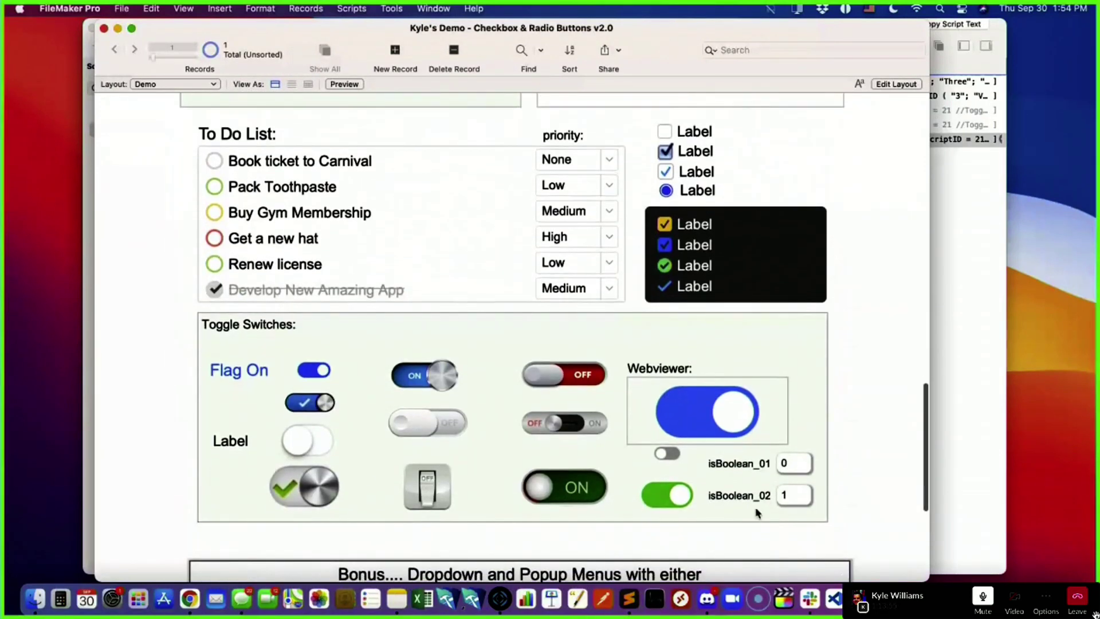
pyautogui.scroll(-5, 722, 441)
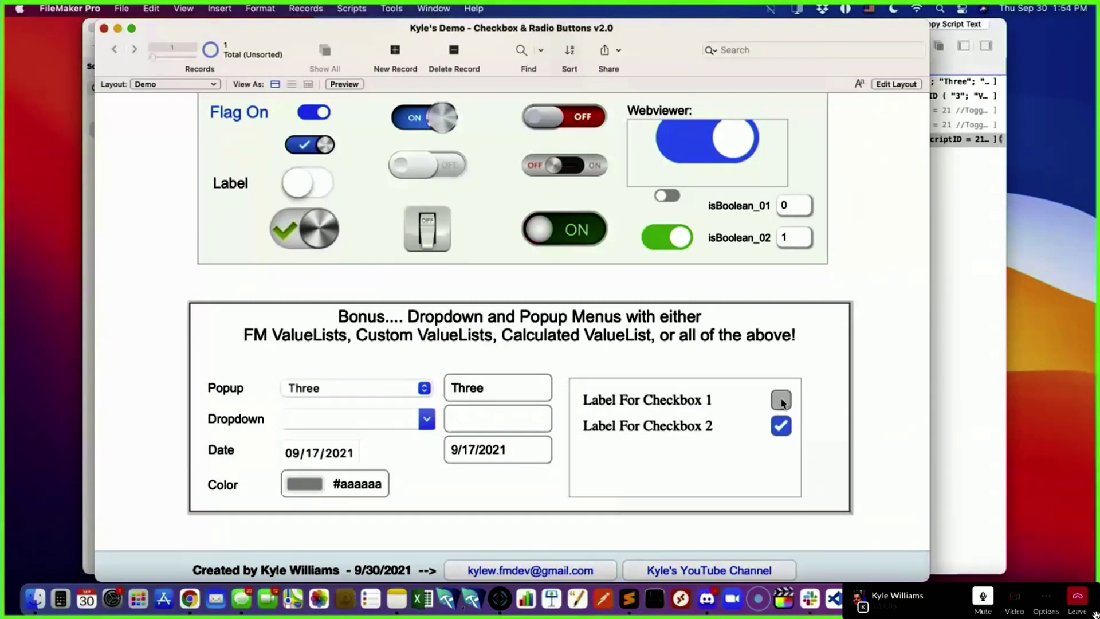
pyautogui.click(789, 403)
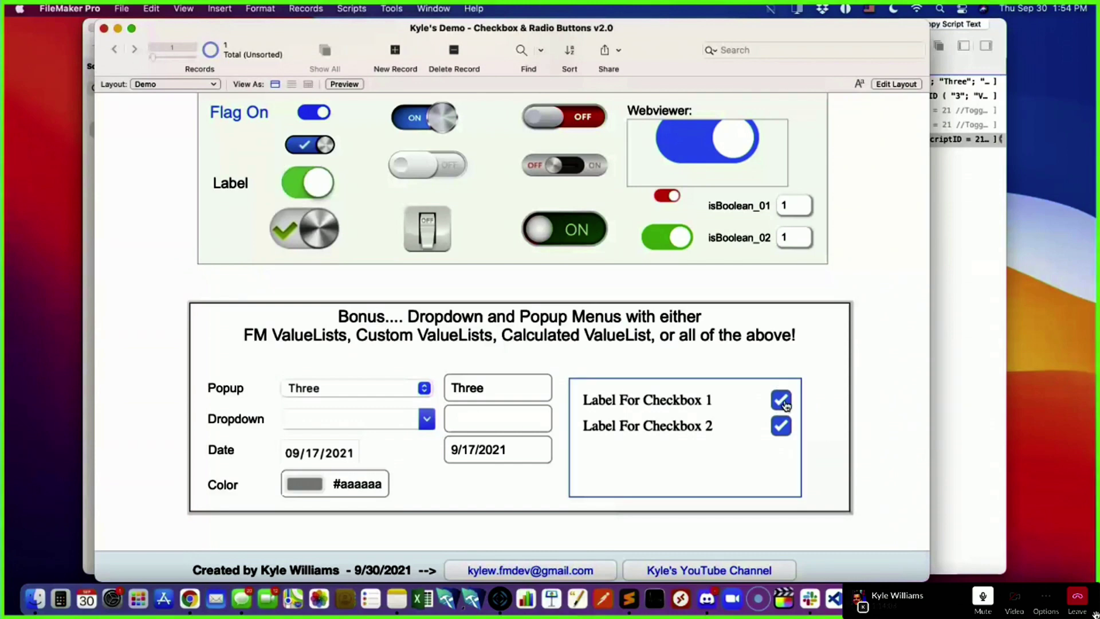
pyautogui.click(787, 405)
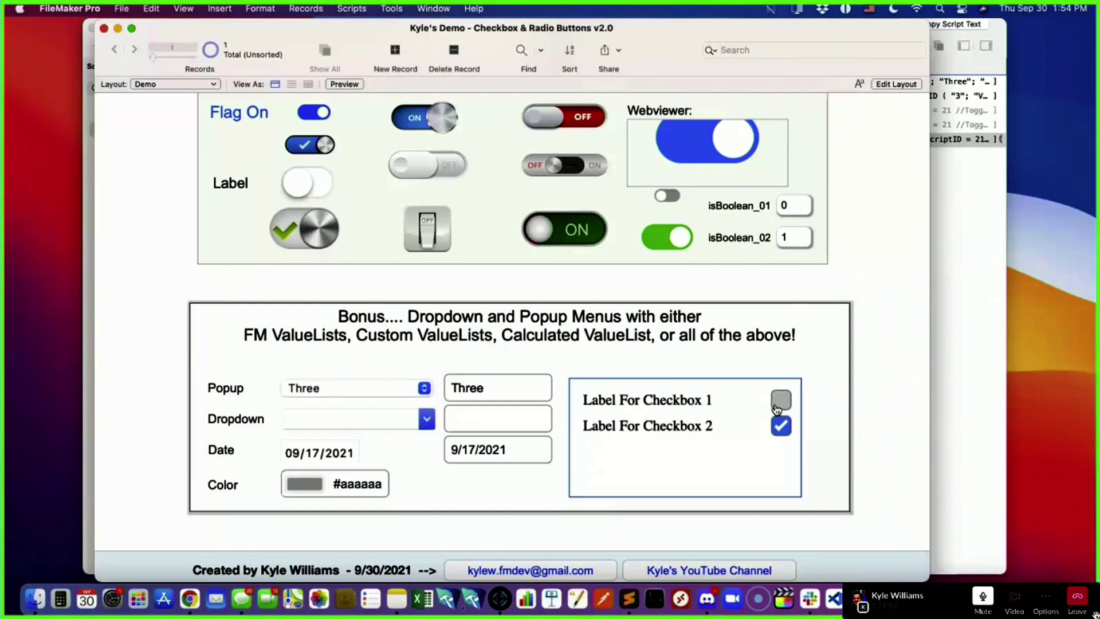
pyautogui.click(782, 402)
# - Reopen the web.CustomCBX URL calculation in OnLayoutEnter and highlight its Field1 and Field2 declarations
pyautogui.click(970, 173)
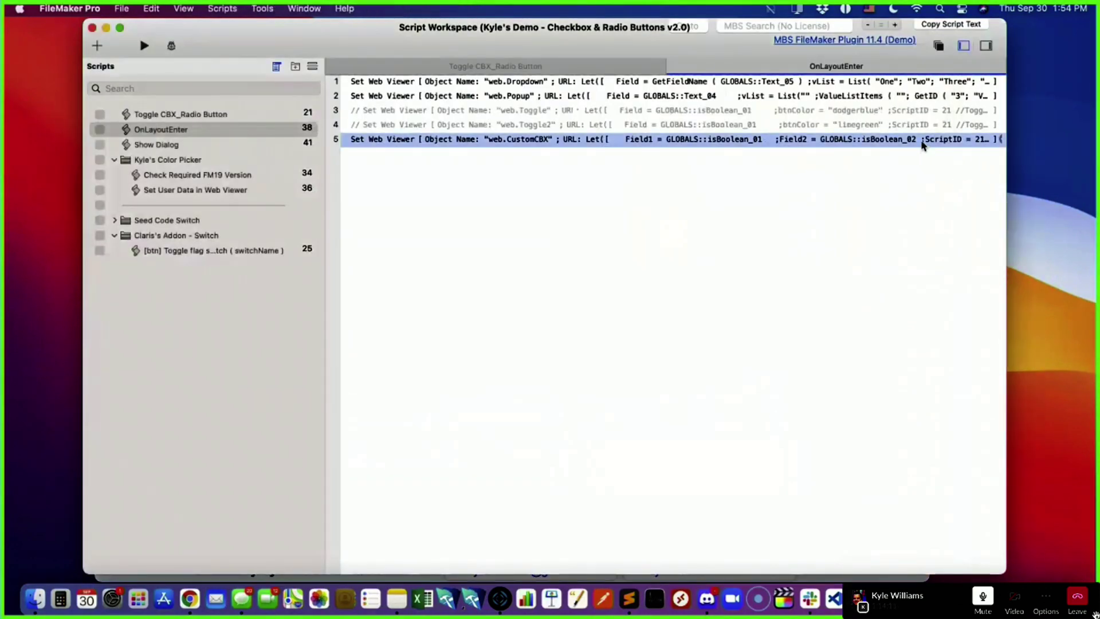
pyautogui.doubleClick(924, 140)
pyautogui.click(425, 323)
pyautogui.click(395, 325)
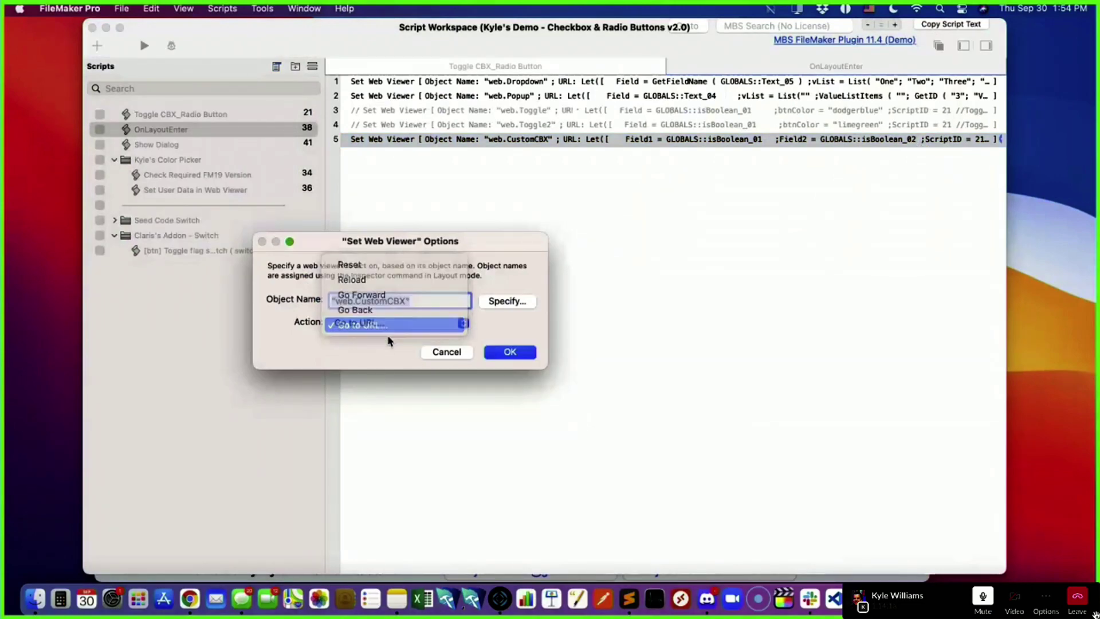
pyautogui.click(757, 390)
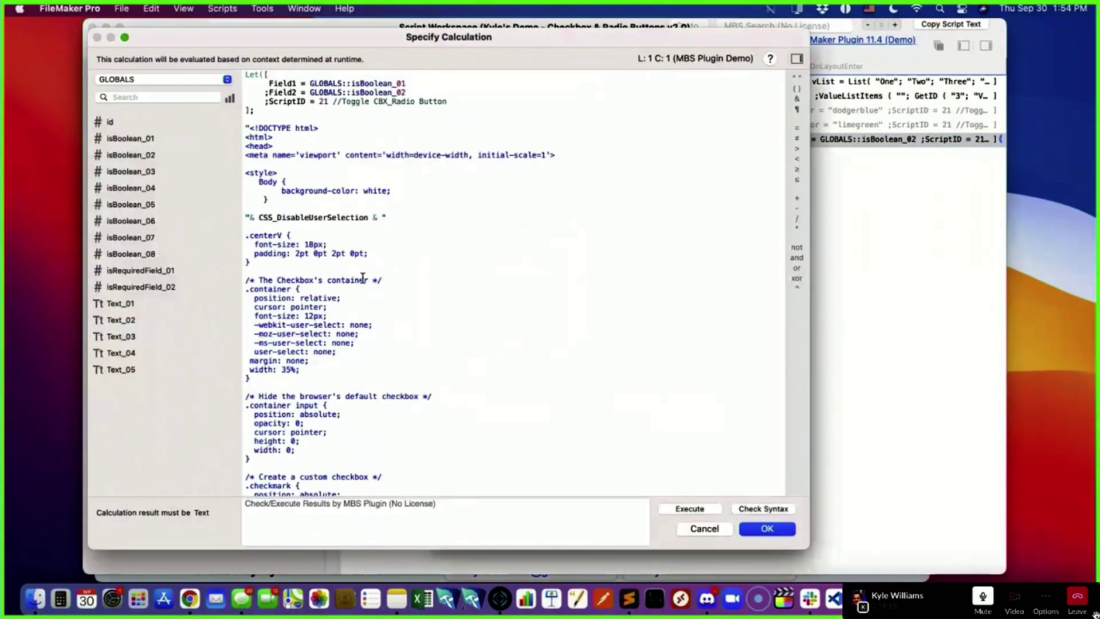
pyautogui.moveTo(405, 93); pyautogui.dragTo(272, 77)
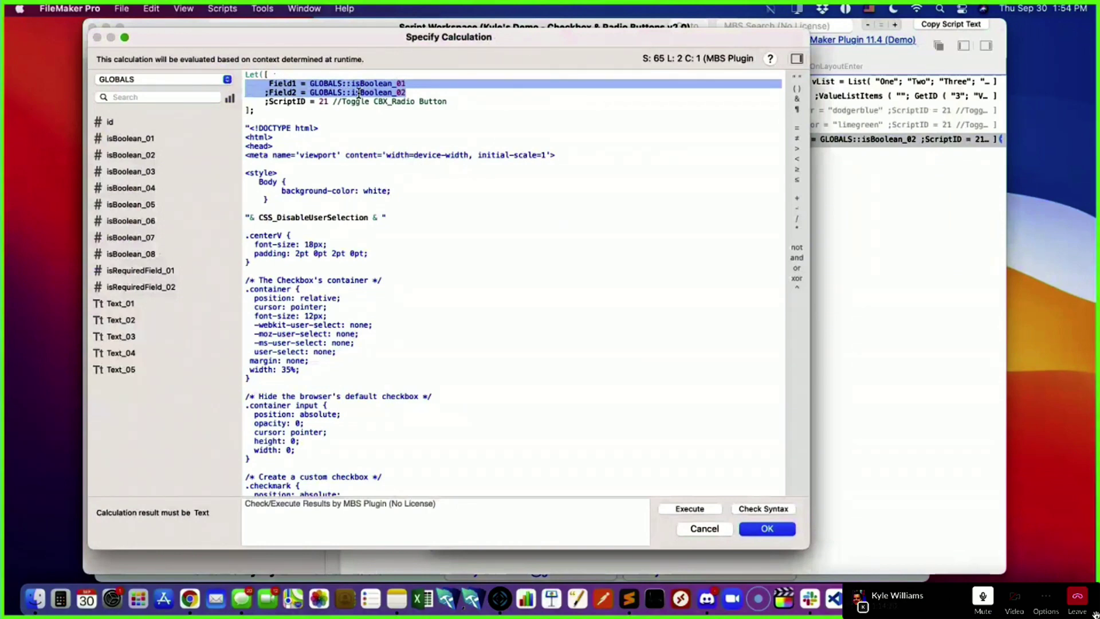
# - Review the calculation's checkmark CSS, highlighting the .container .checkmark:after rule and its "Style the checkmark/indicator" comment
pyautogui.scroll(-15, 412, 401)
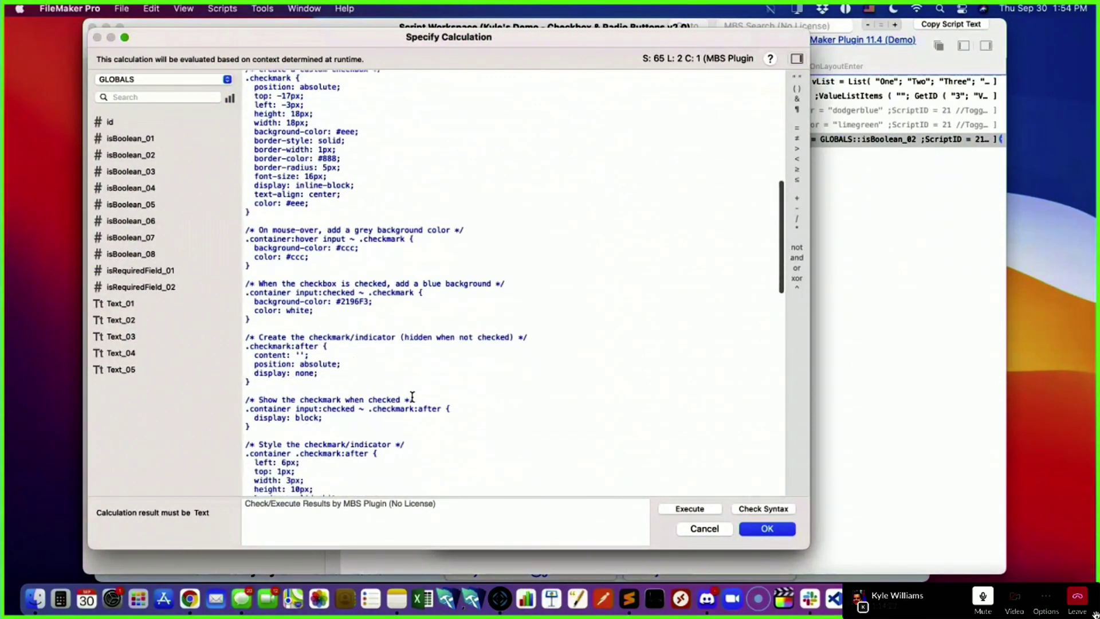
pyautogui.scroll(4, 413, 389)
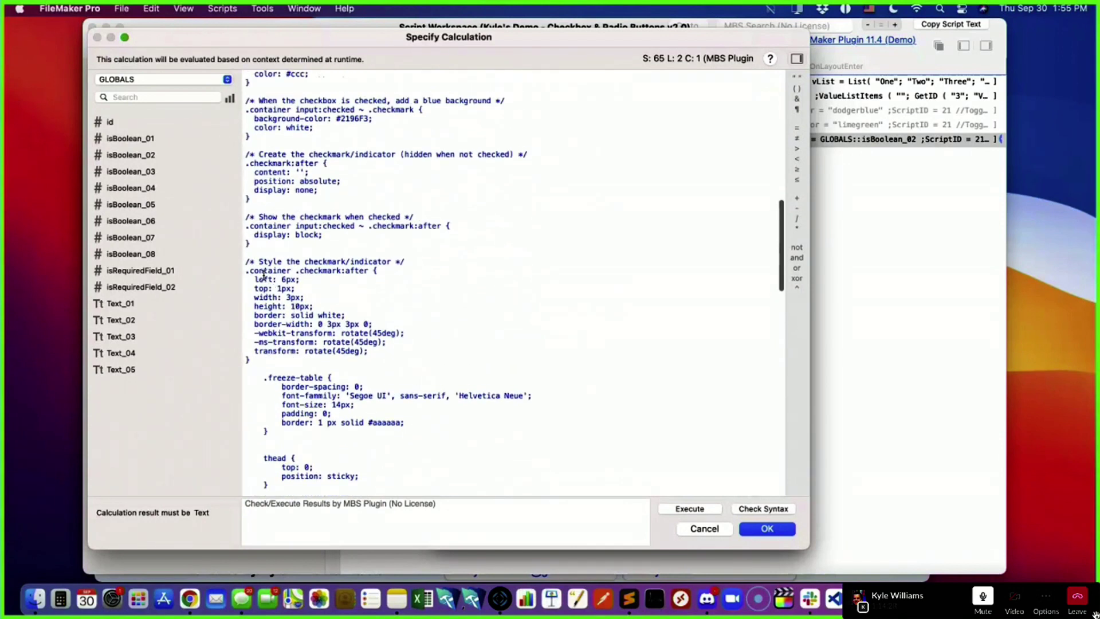
pyautogui.moveTo(248, 271); pyautogui.dragTo(251, 360)
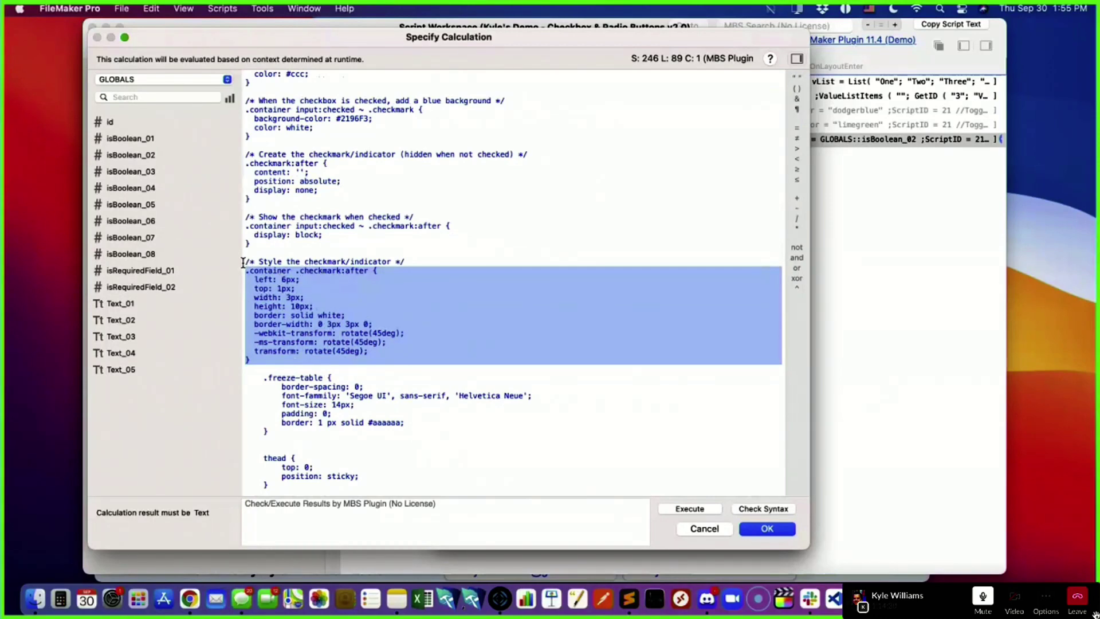
pyautogui.scroll(5, 243, 271)
pyautogui.scroll(-5, 243, 271)
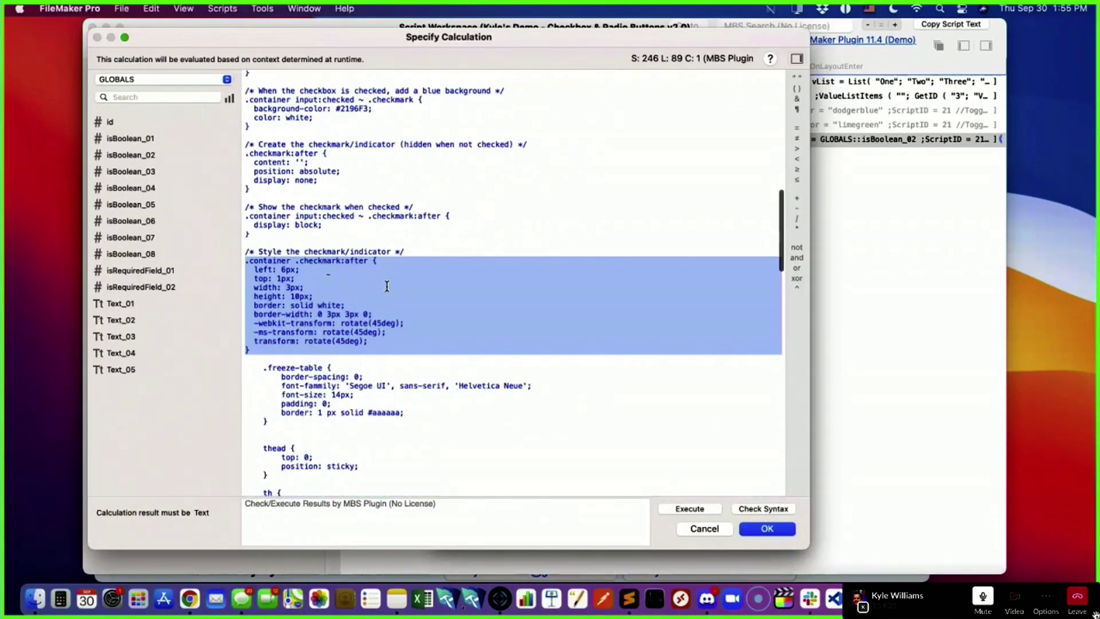
pyautogui.moveTo(411, 252); pyautogui.dragTo(241, 251)
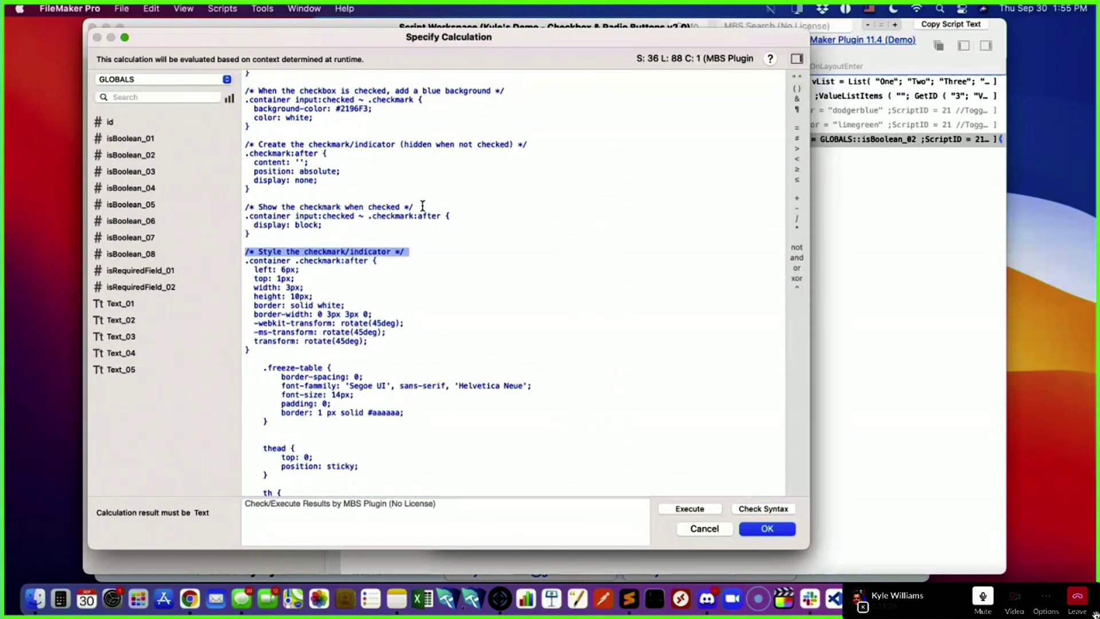
# - Examine the CSS rules that show or hide the checkmark and the #2196F3 background color applied when checked
pyautogui.moveTo(420, 207); pyautogui.dragTo(240, 206)
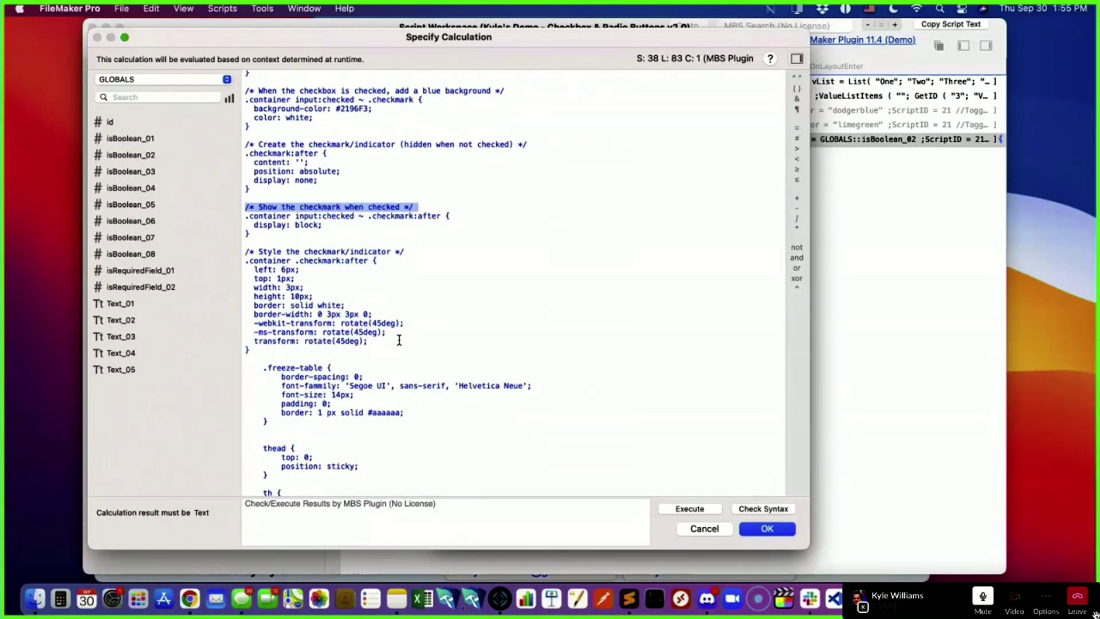
pyautogui.moveTo(508, 143); pyautogui.dragTo(411, 142)
pyautogui.scroll(-3, 441, 374)
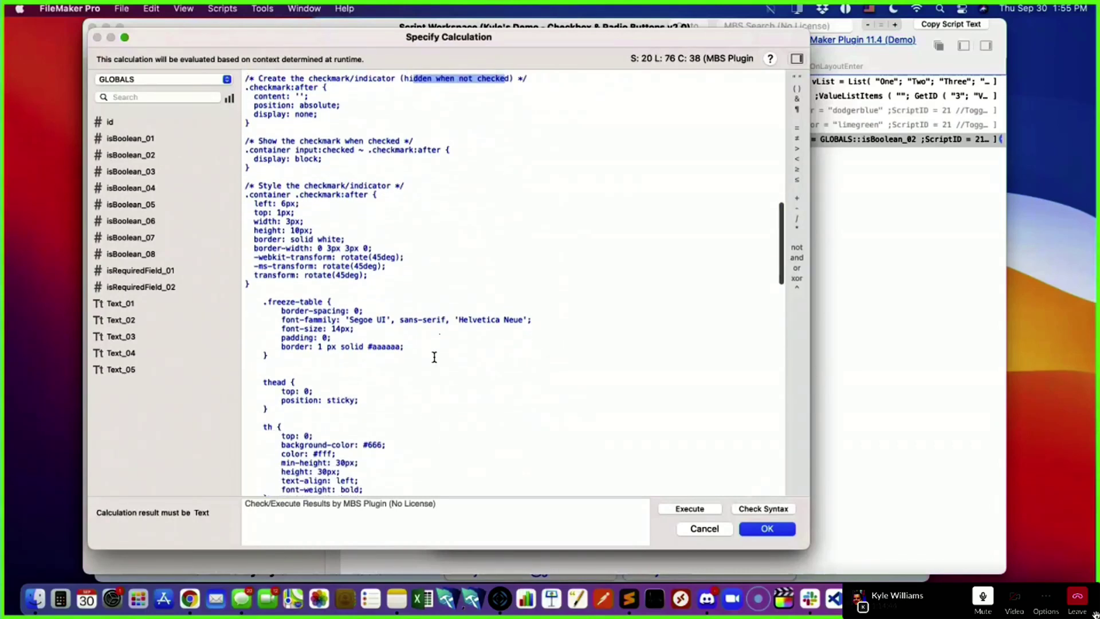
pyautogui.scroll(2, 401, 229)
pyautogui.scroll(1, 367, 116)
pyautogui.doubleClick(350, 98)
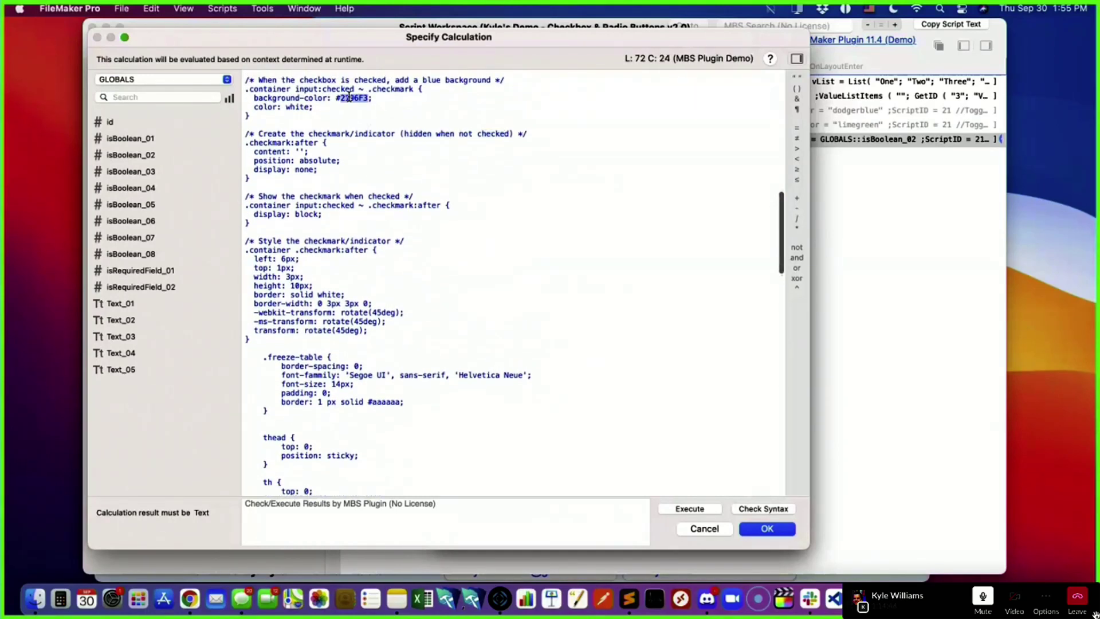
pyautogui.scroll(-5, 367, 291)
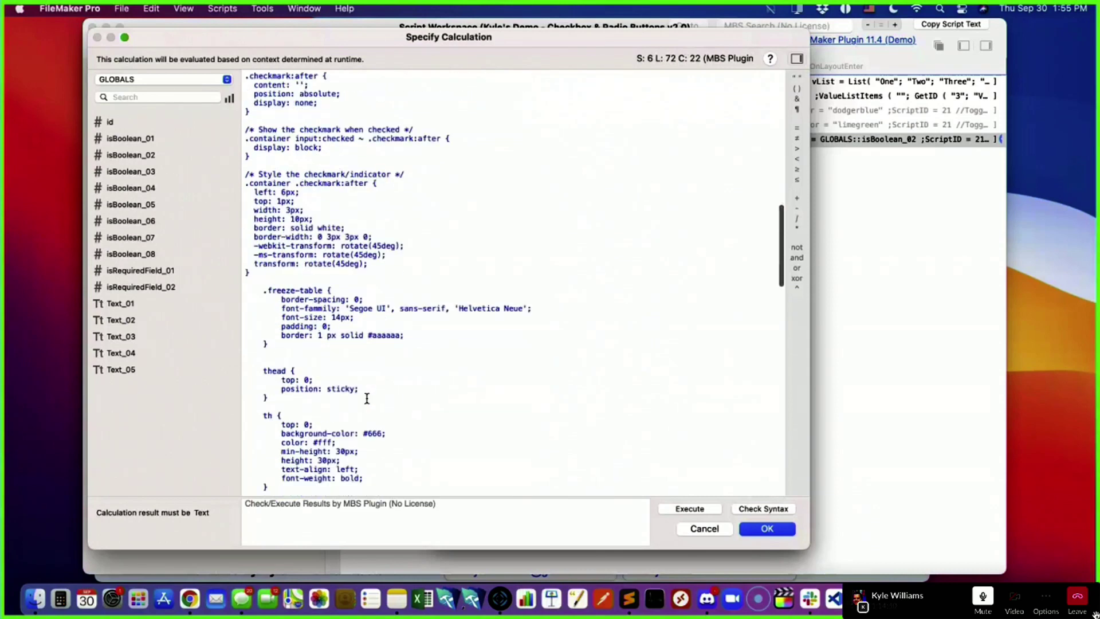
# - Review the table CSS in the calculation, highlighting the start of the th rule
pyautogui.scroll(-7, 361, 300)
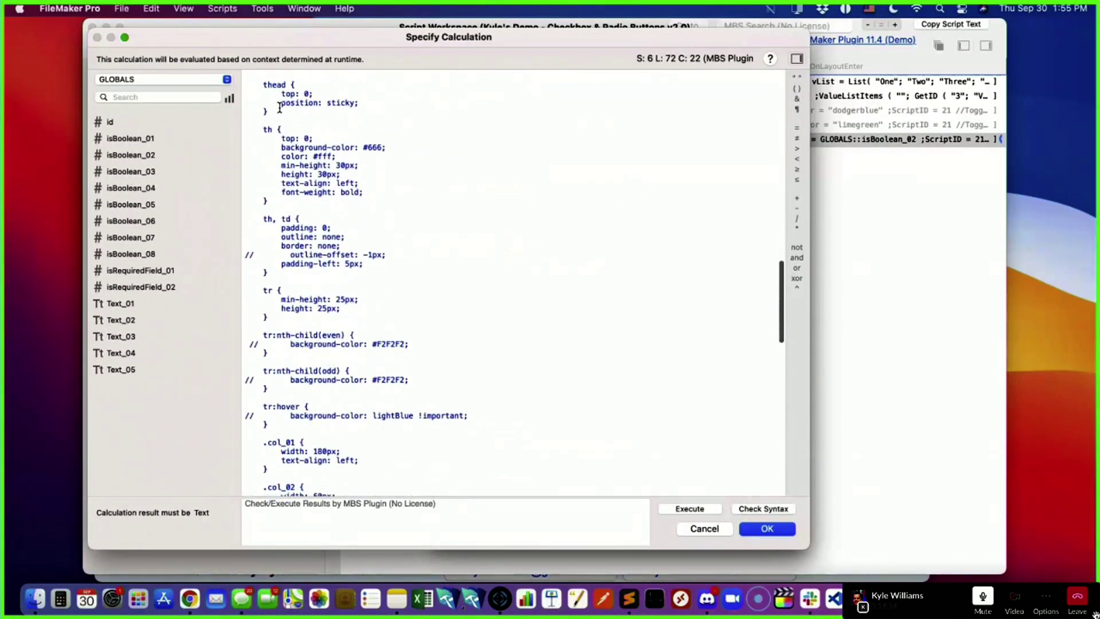
pyautogui.scroll(-2, 276, 278)
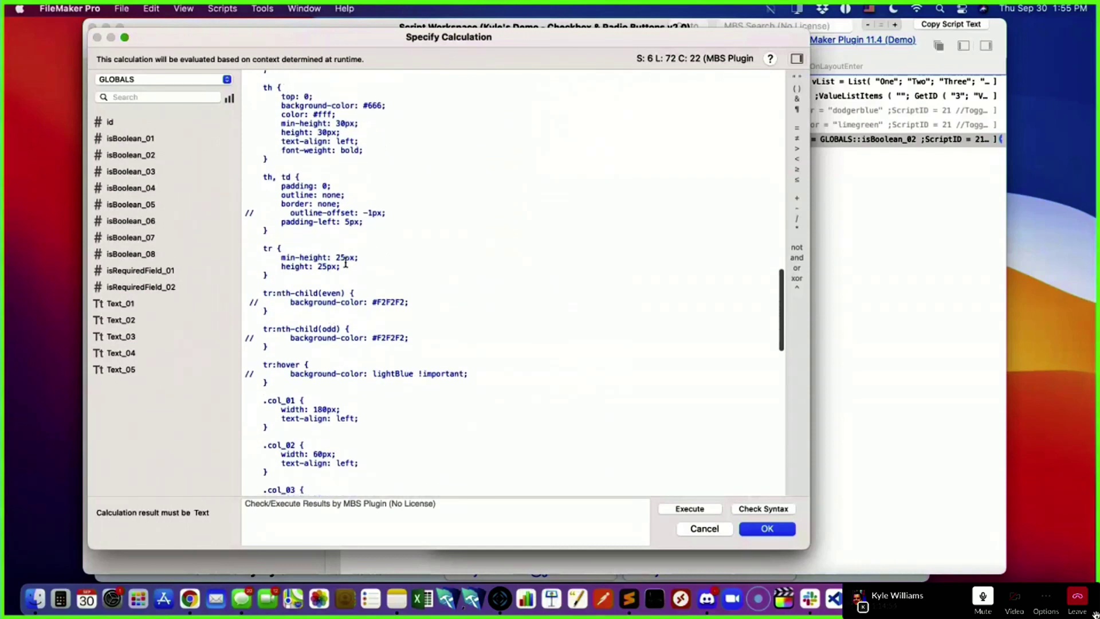
pyautogui.scroll(-2, 345, 263)
pyautogui.scroll(2, 311, 76)
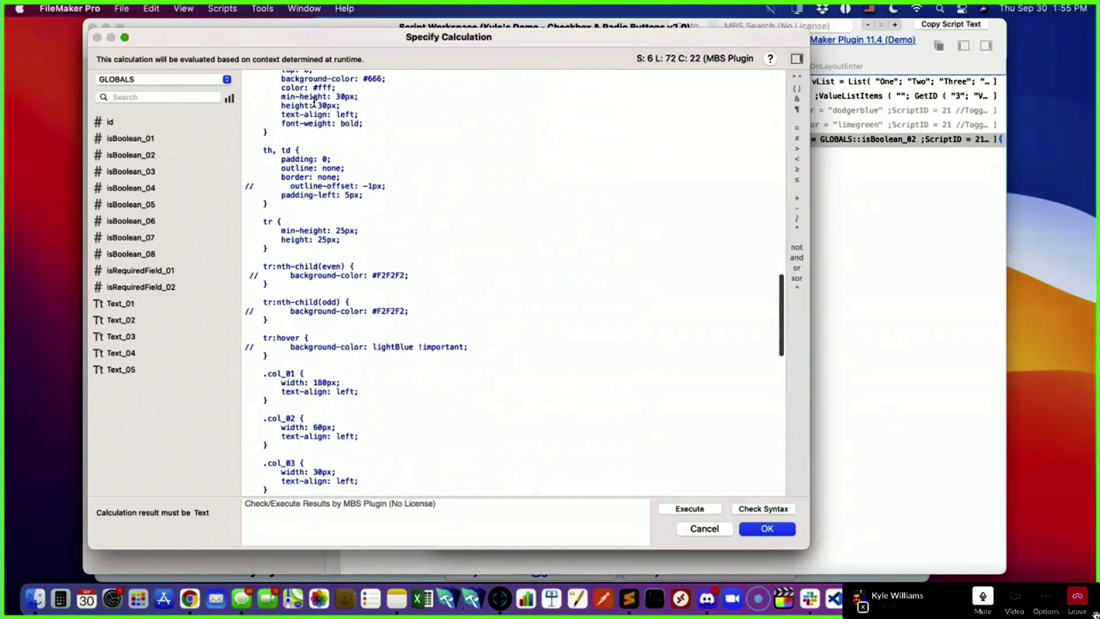
pyautogui.moveTo(264, 98); pyautogui.dragTo(304, 124)
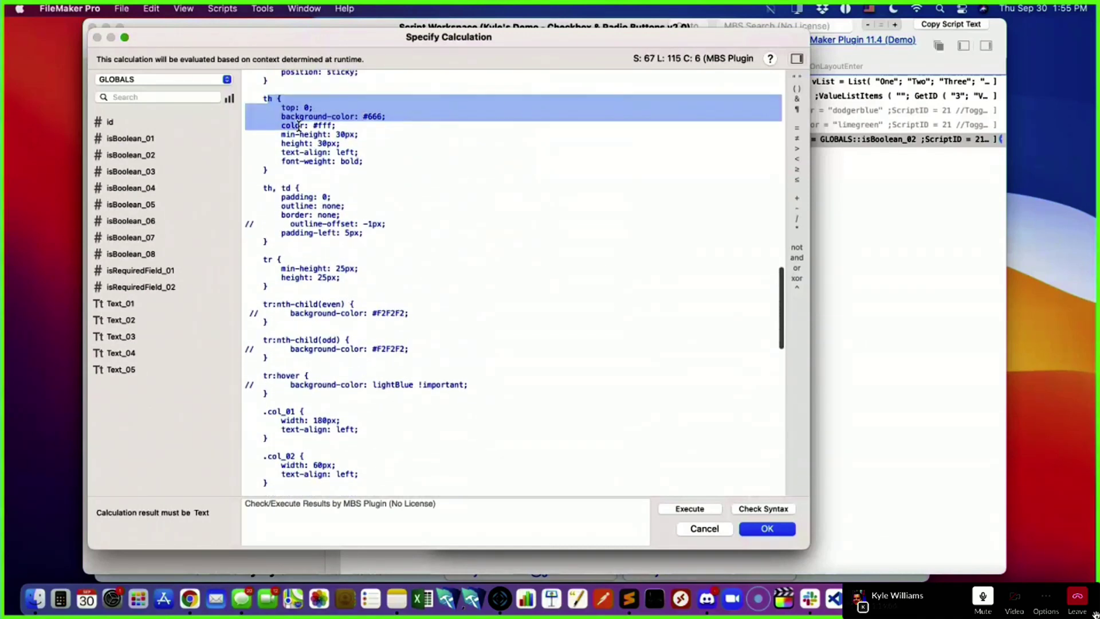
pyautogui.scroll(-3, 321, 191)
pyautogui.scroll(-1, 322, 189)
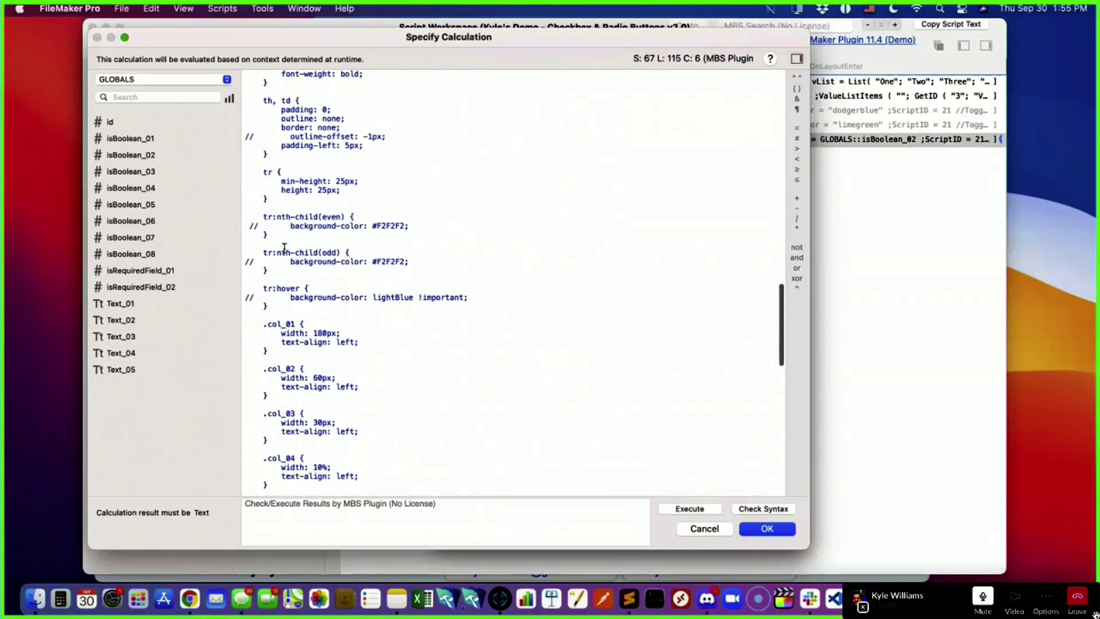
# - Highlight the tr, tr:nth-child and tr:hover rules, and the .btn_hyperlink rule in the calculation's CSS
pyautogui.scroll(-2, 284, 247)
pyautogui.scroll(1, 286, 240)
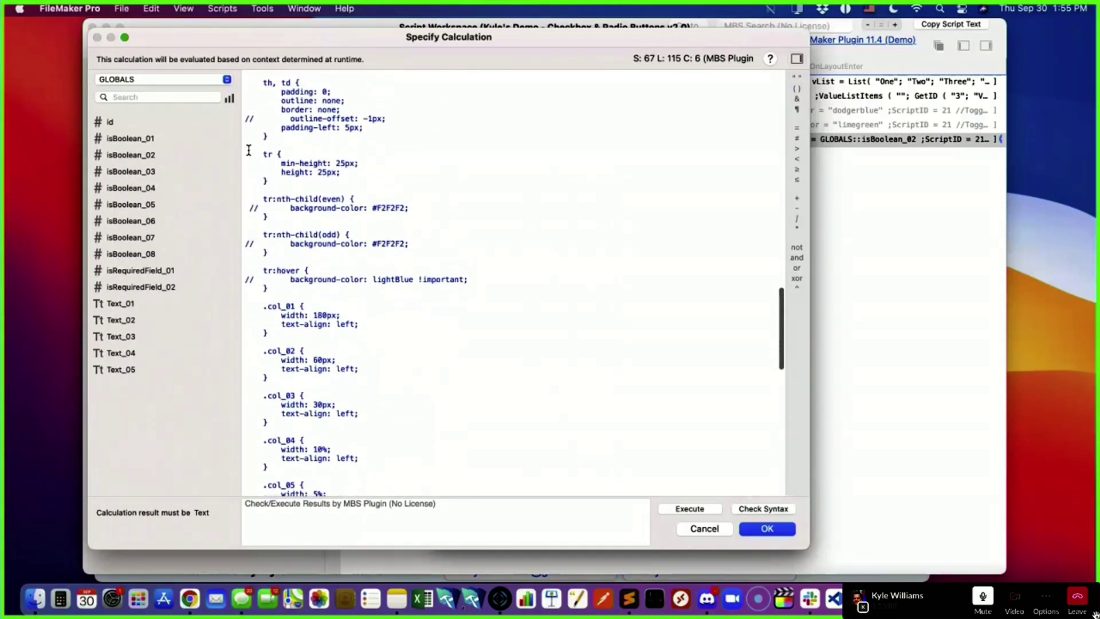
pyautogui.moveTo(249, 150); pyautogui.dragTo(378, 294)
pyautogui.scroll(-3, 387, 349)
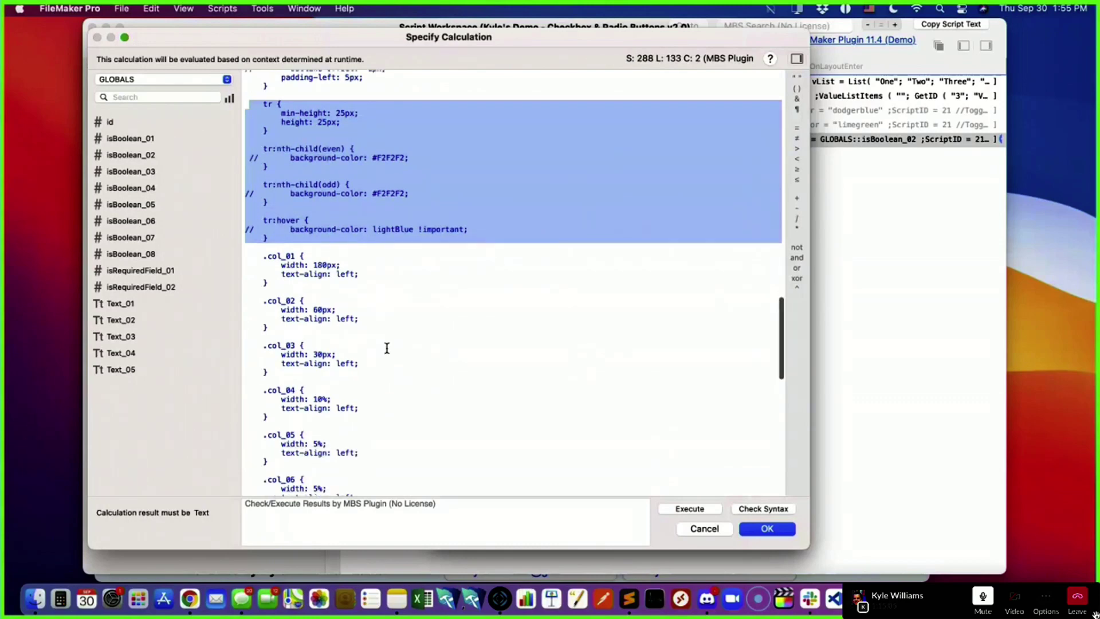
pyautogui.scroll(-20, 387, 348)
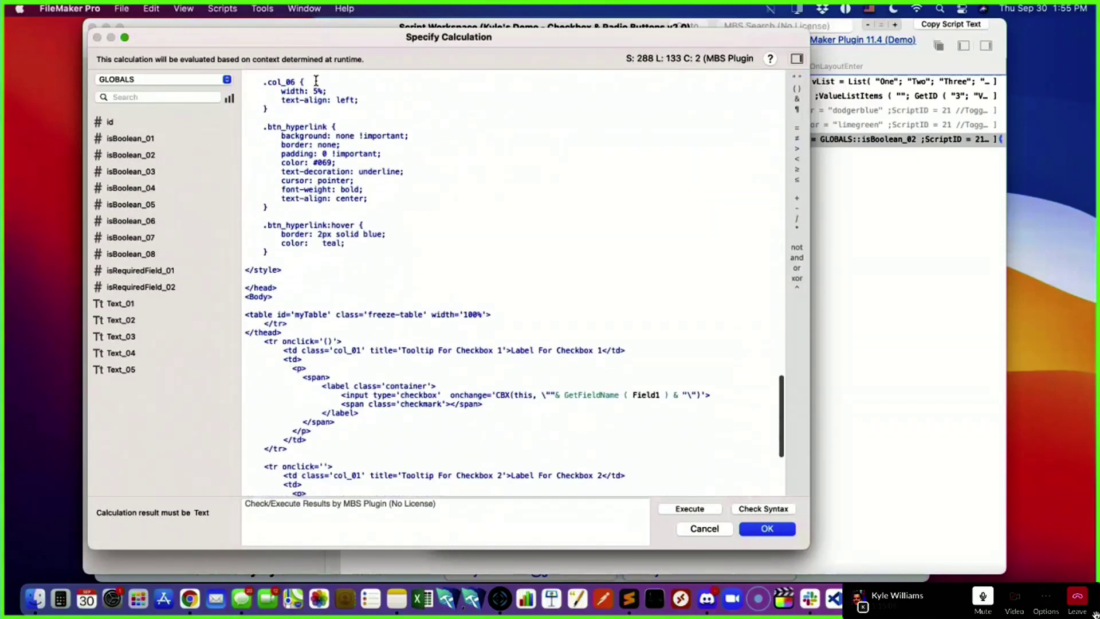
pyautogui.moveTo(262, 127); pyautogui.dragTo(252, 215)
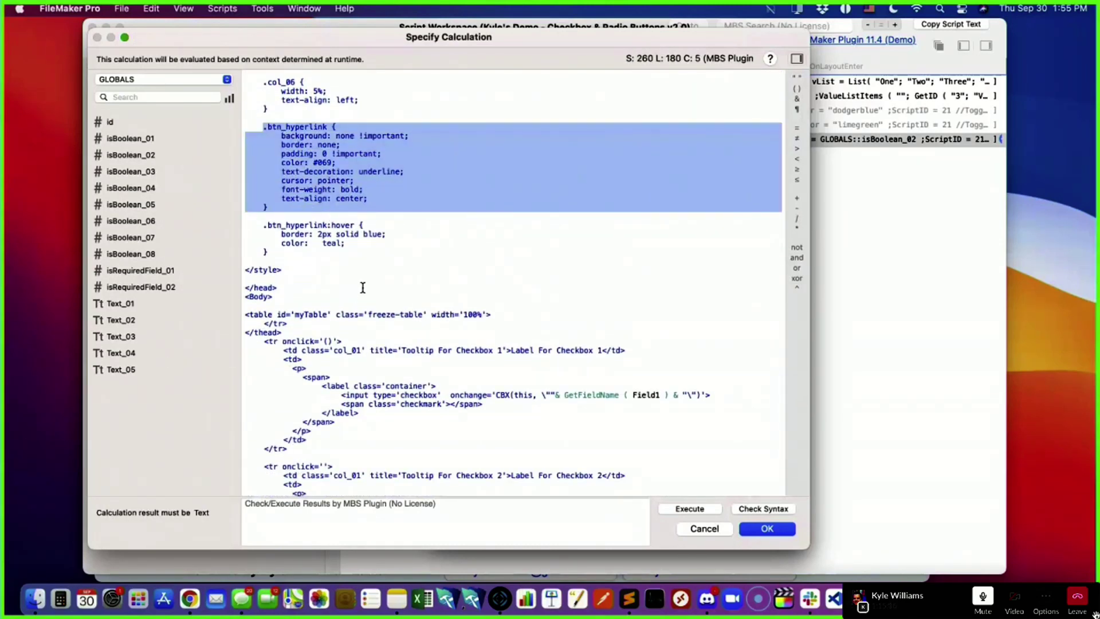
# - Duplicate the Checkbox 2 table row directly below itself, before the closing table tag
pyautogui.scroll(-5, 368, 285)
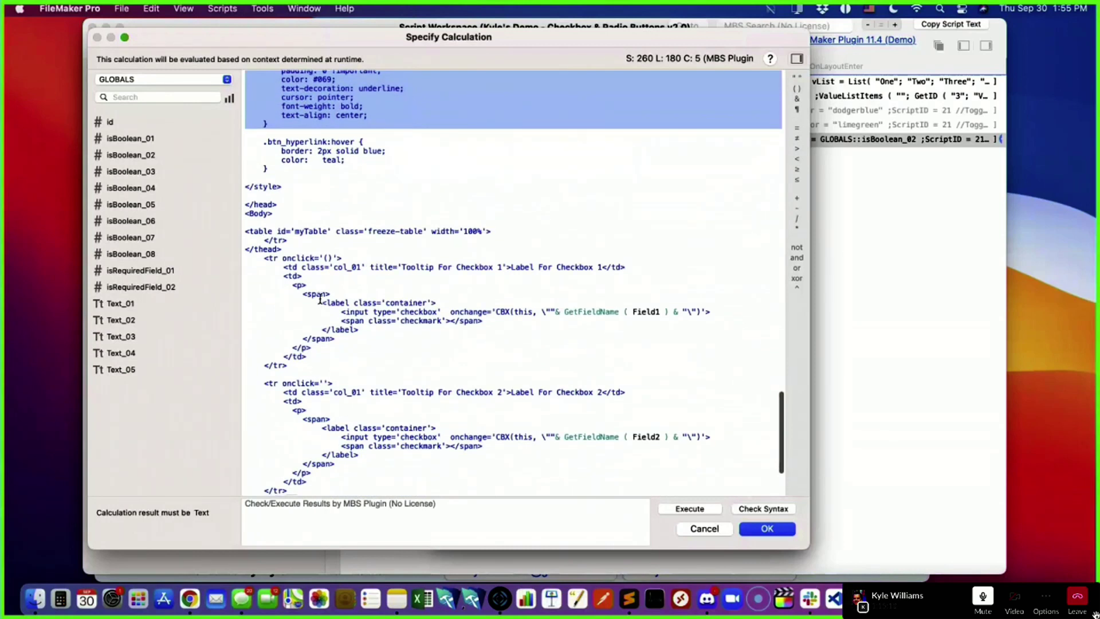
pyautogui.scroll(-2, 319, 299)
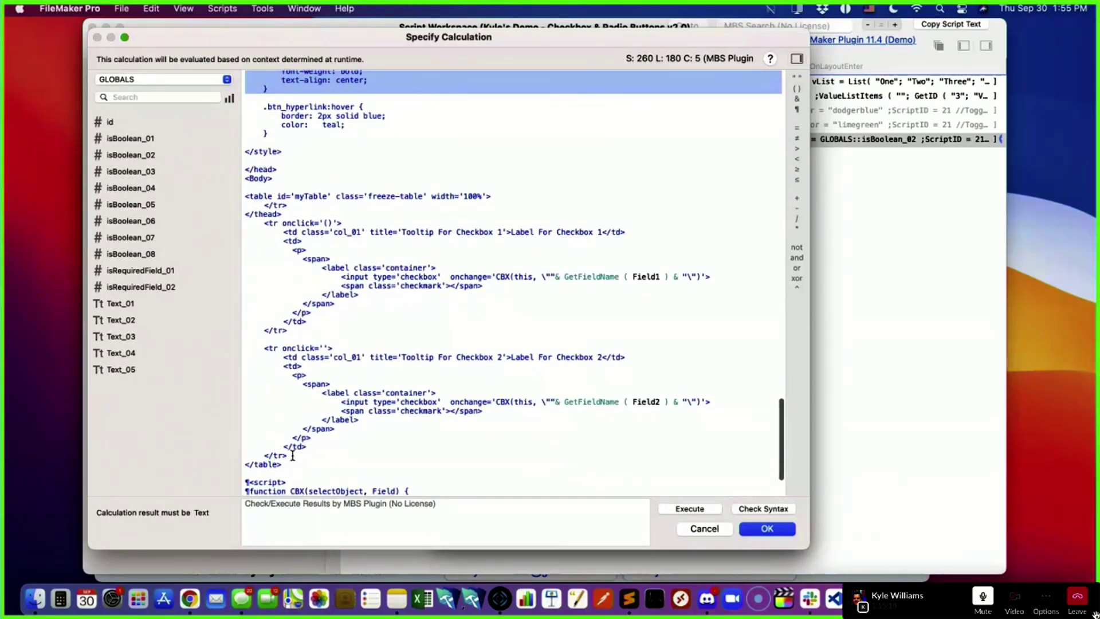
pyautogui.moveTo(289, 455); pyautogui.dragTo(202, 352)
pyautogui.press('super+c')
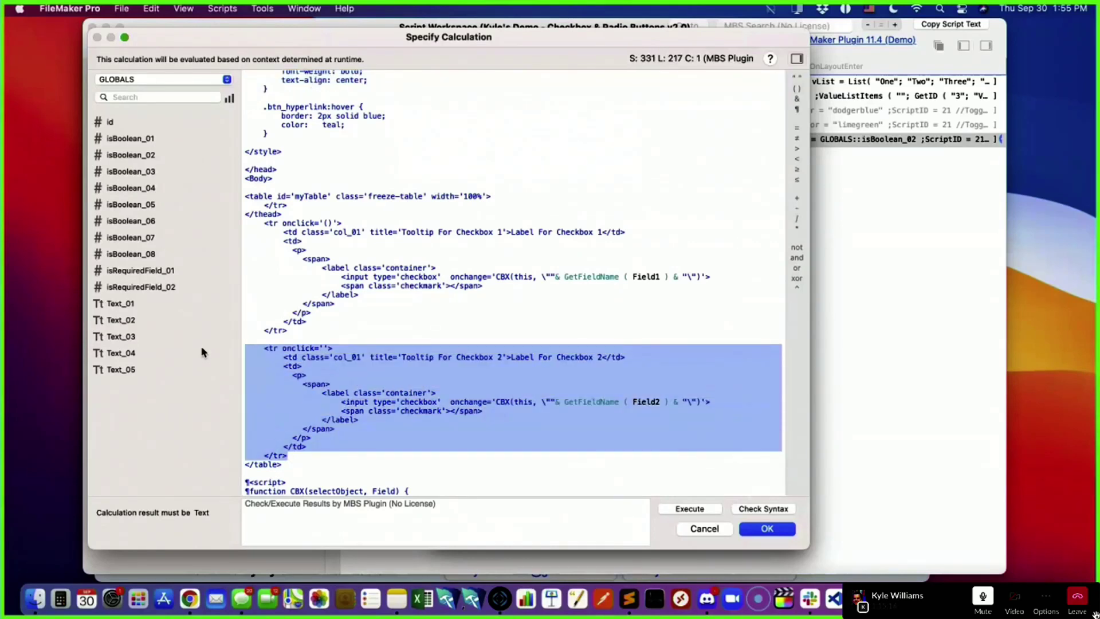
pyautogui.click(309, 455)
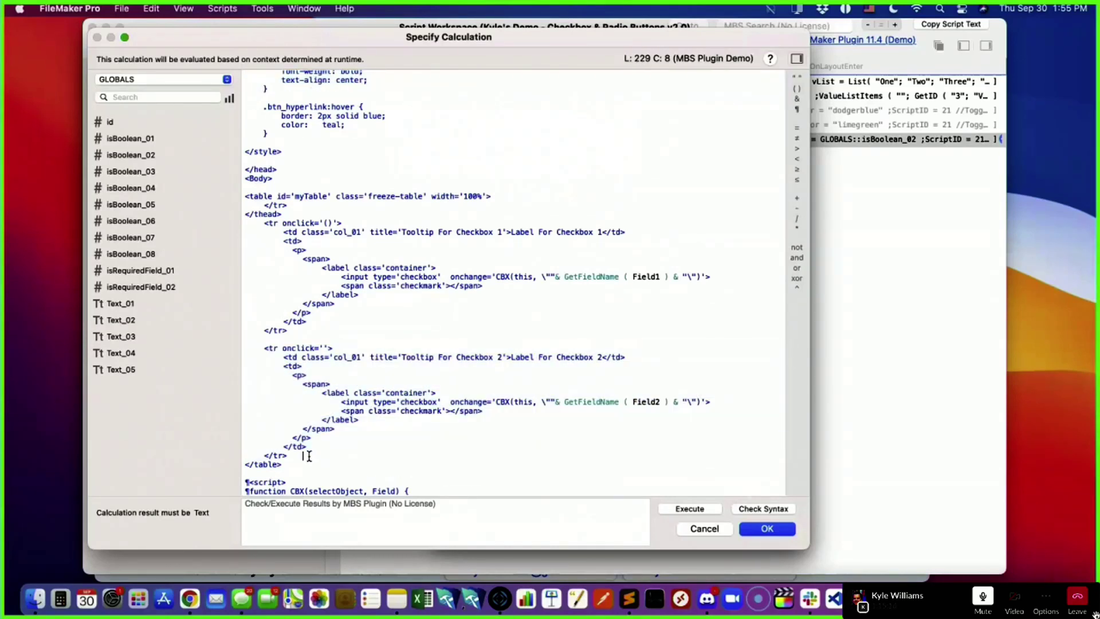
pyautogui.press('Return')
pyautogui.press('super+v')
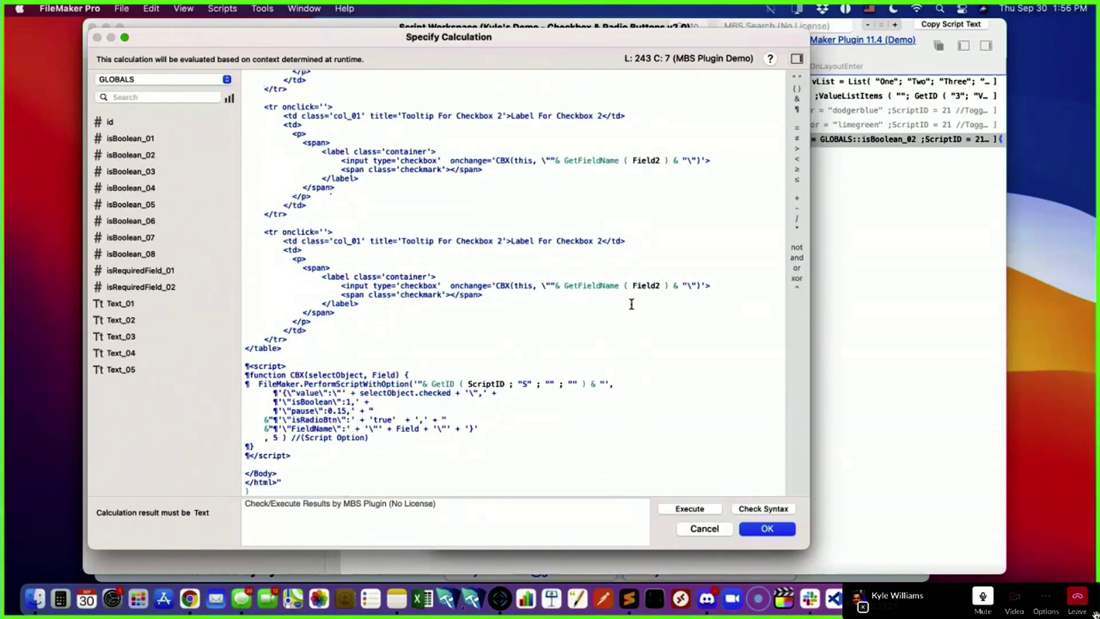
# - Change the duplicated row to Label For Checkbox 3, Tooltip For Checkbox 3 and Field3
pyautogui.click(602, 243)
pyautogui.press('BackSpace')
pyautogui.write('3')
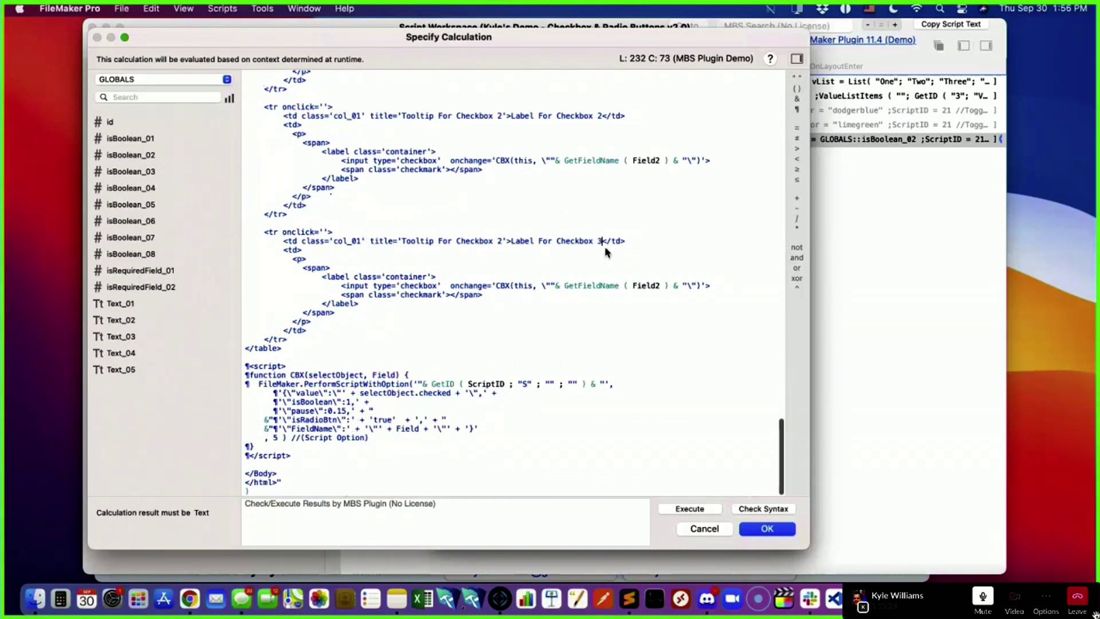
pyautogui.click(660, 285)
pyautogui.press('BackSpace')
pyautogui.write('3')
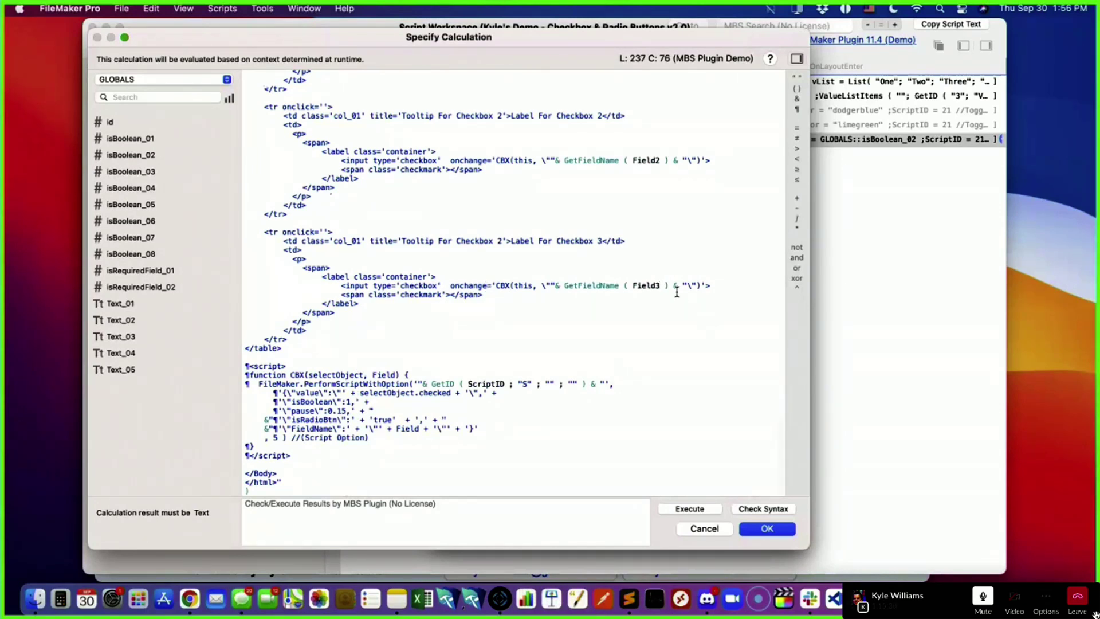
pyautogui.click(503, 241)
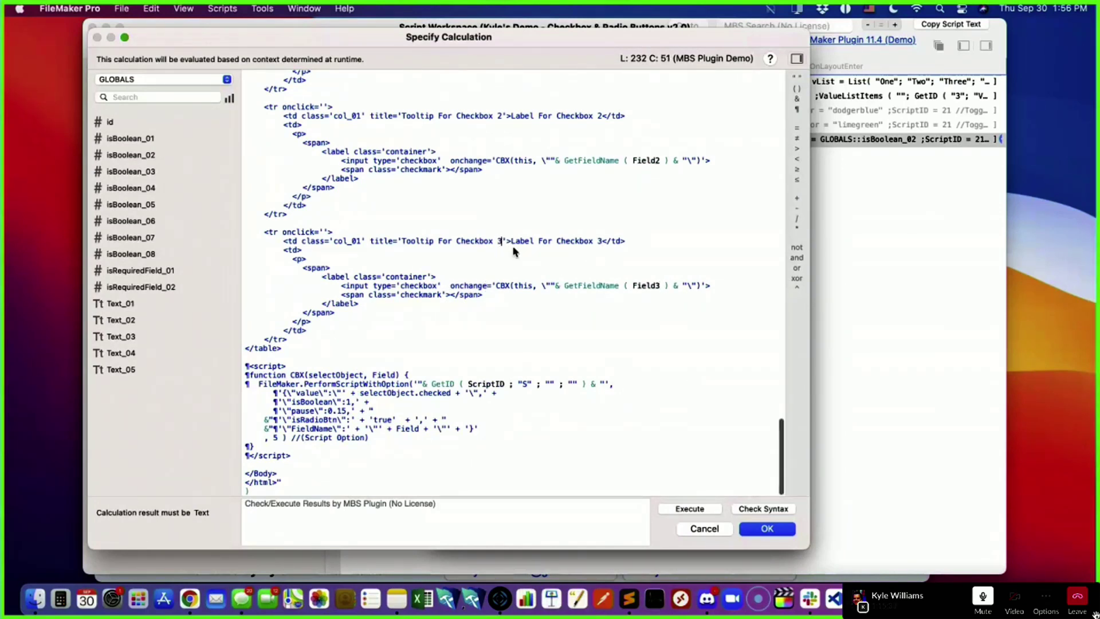
pyautogui.press('BackSpace')
pyautogui.write('3')
# - Highlight the third row's tooltip text, label text, CBX function call and checkbox input type
pyautogui.moveTo(502, 241); pyautogui.dragTo(405, 241)
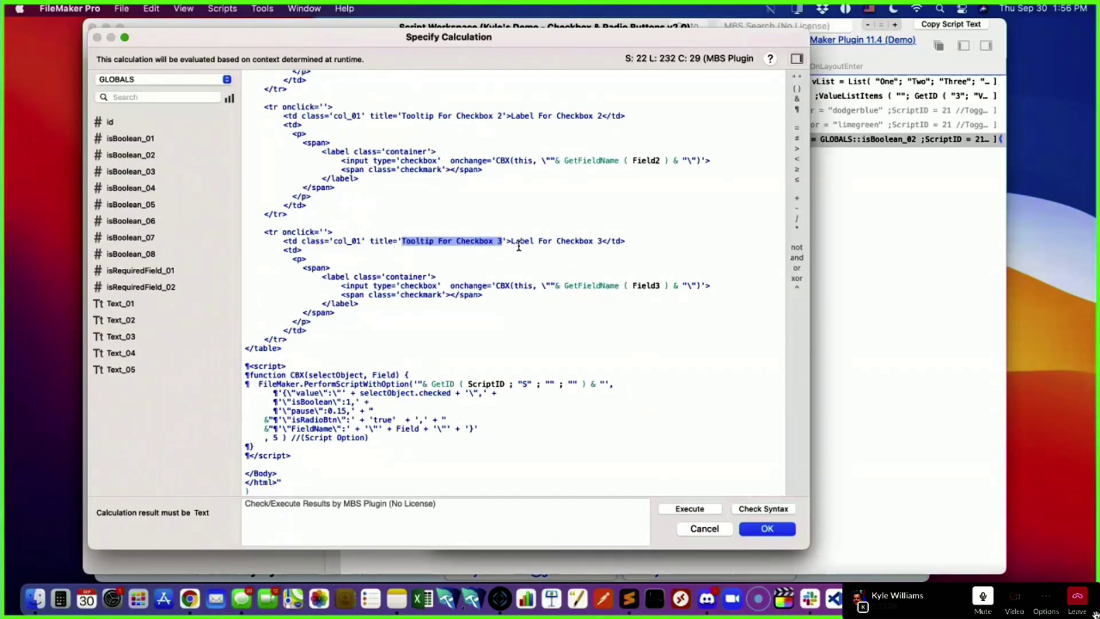
pyautogui.moveTo(511, 241); pyautogui.dragTo(604, 239)
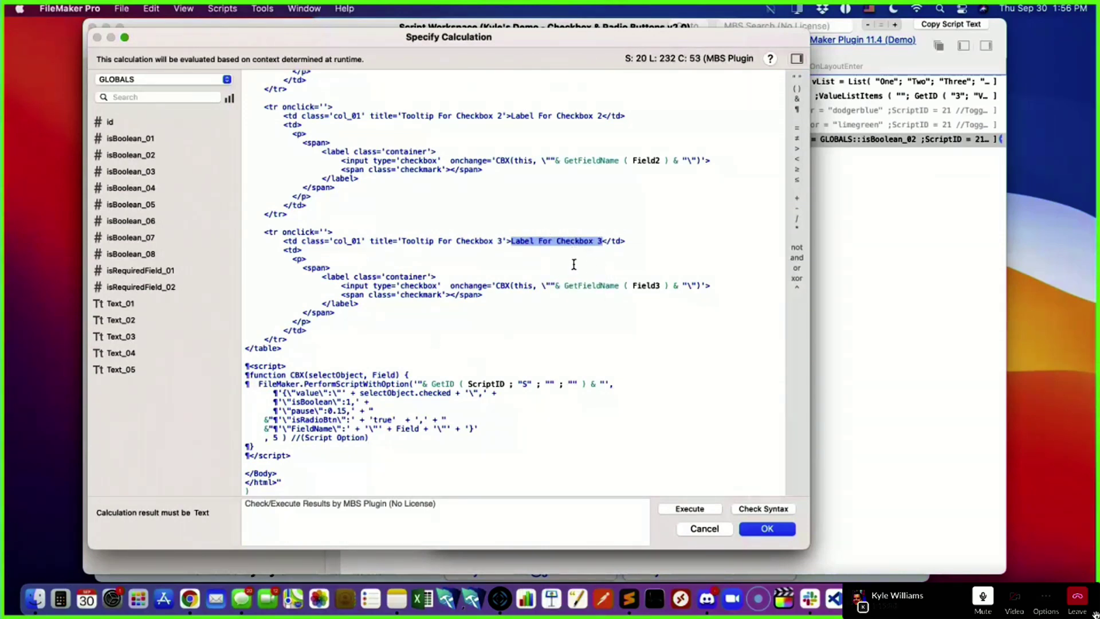
pyautogui.doubleClick(505, 287)
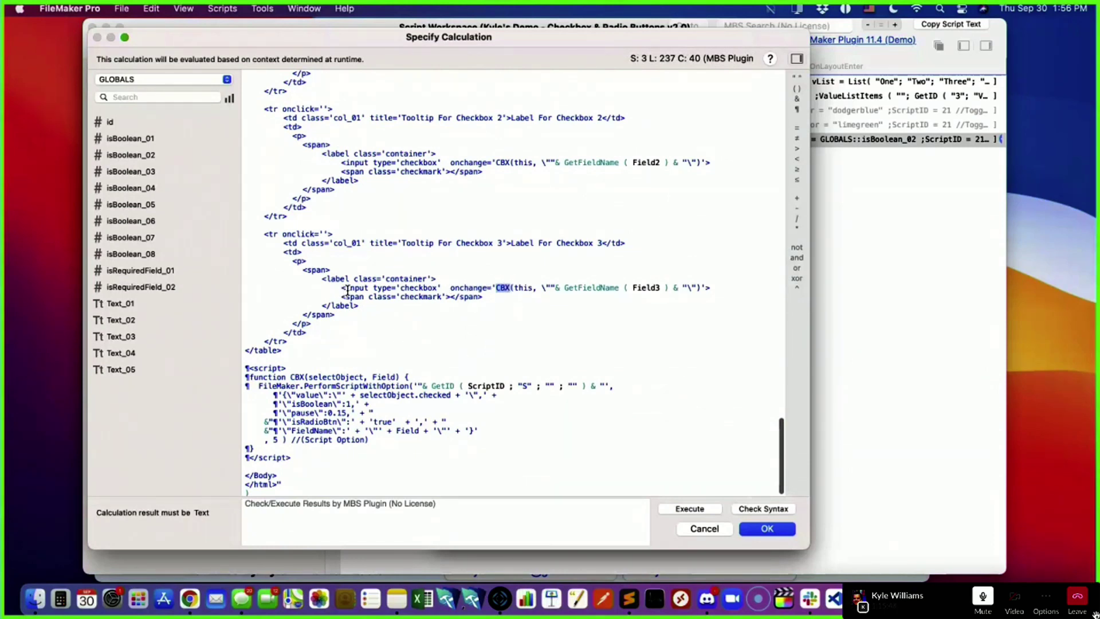
pyautogui.moveTo(347, 291); pyautogui.dragTo(423, 288)
pyautogui.doubleClick(422, 289)
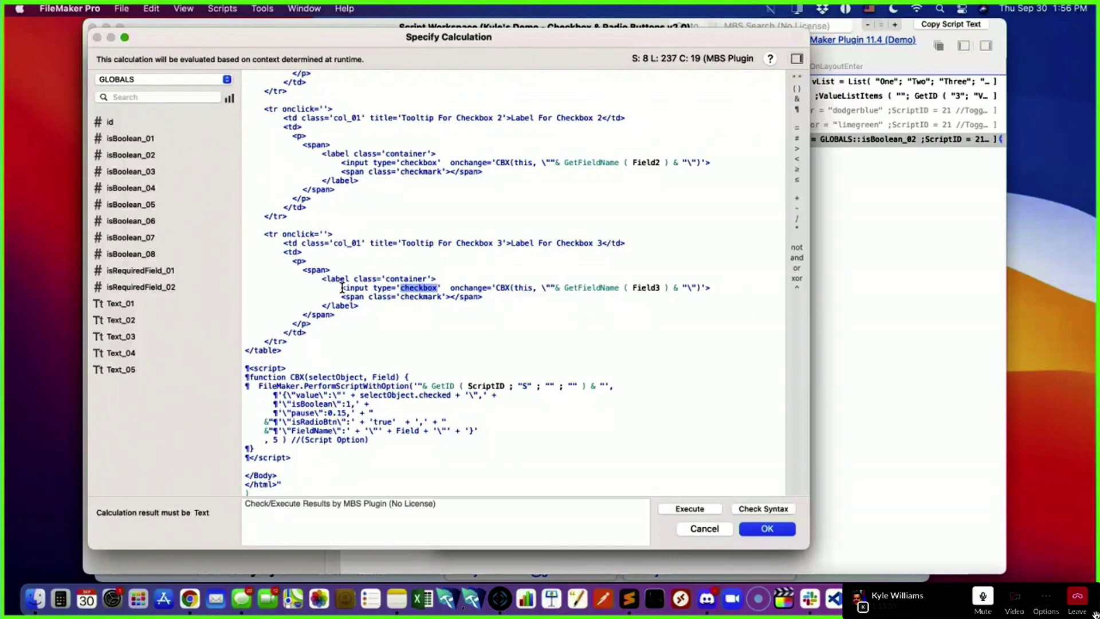
pyautogui.moveTo(342, 288); pyautogui.dragTo(445, 288)
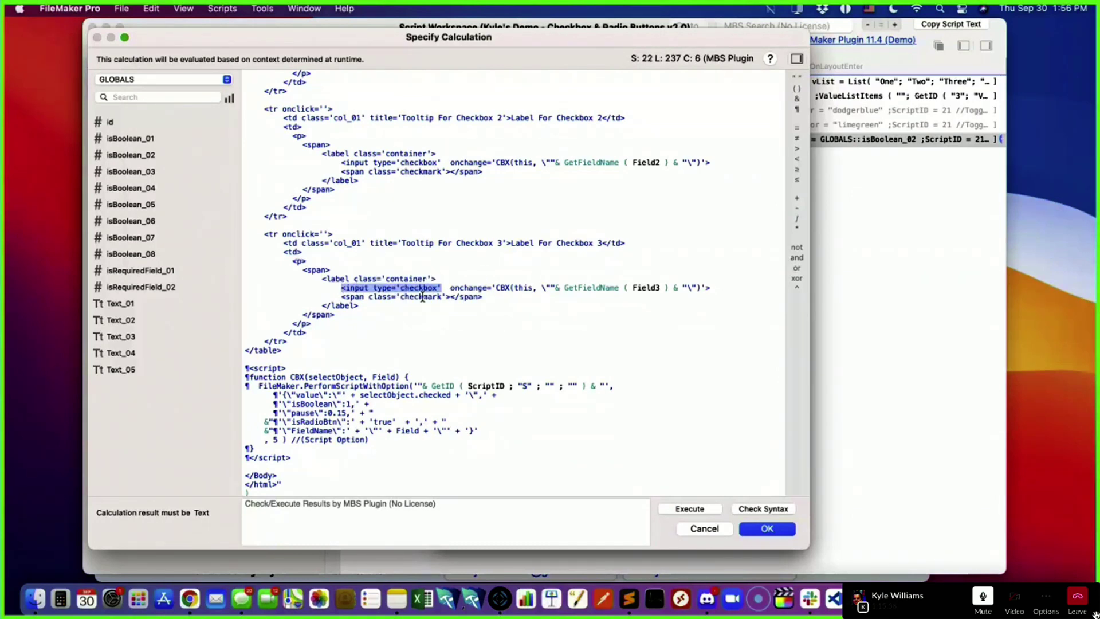
# - Highlight the third row's container label class and checkmark span, and glance back at the CSS rules
pyautogui.doubleClick(400, 279)
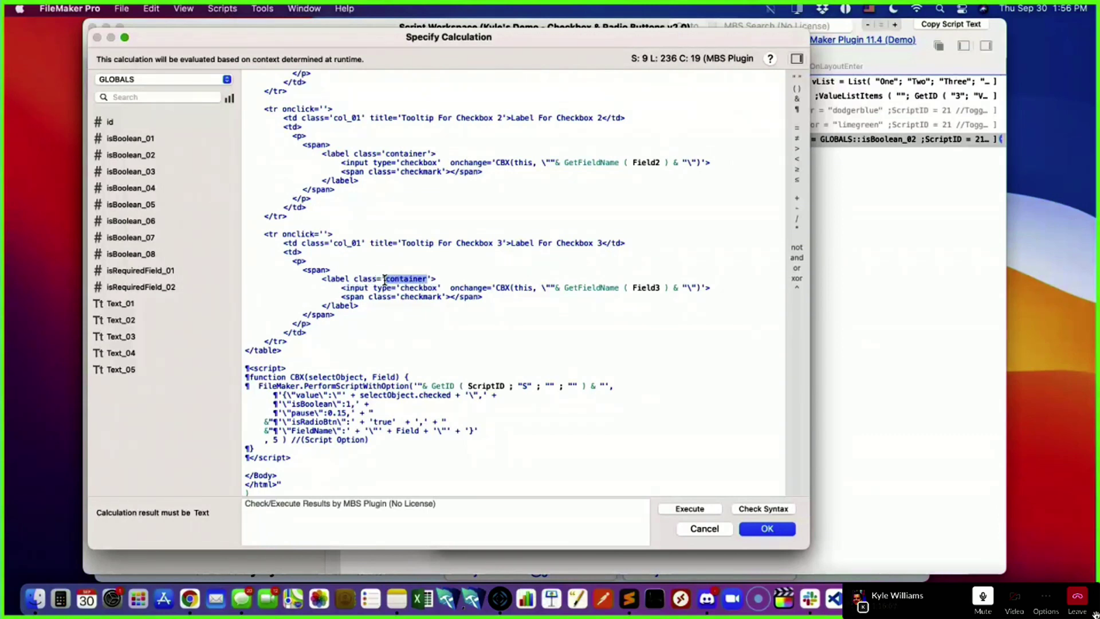
pyautogui.doubleClick(423, 297)
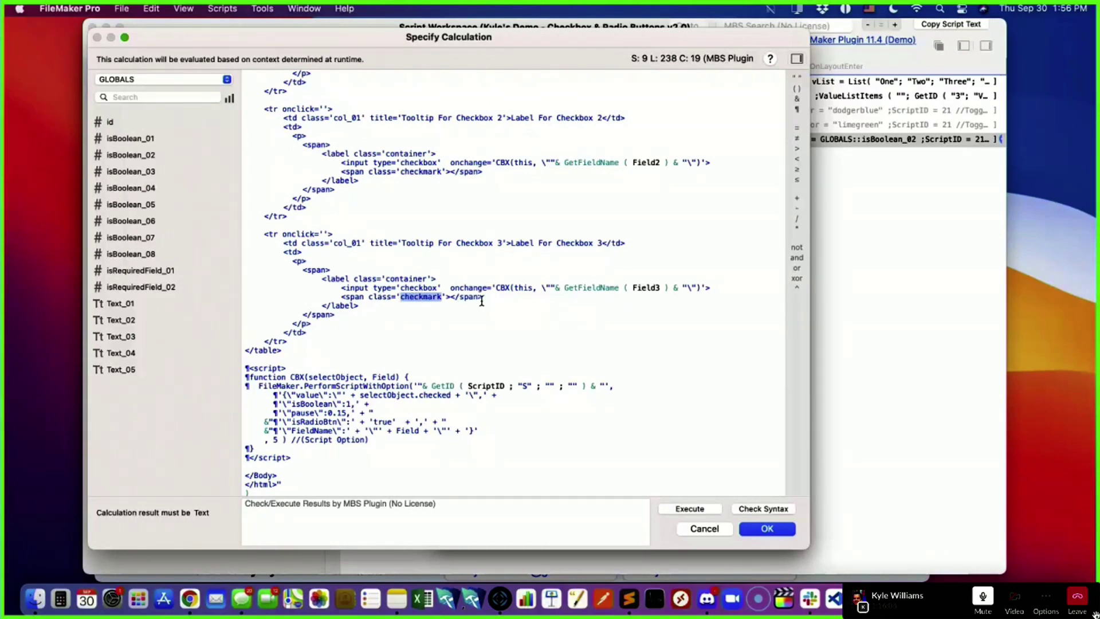
pyautogui.moveTo(492, 297); pyautogui.dragTo(227, 298)
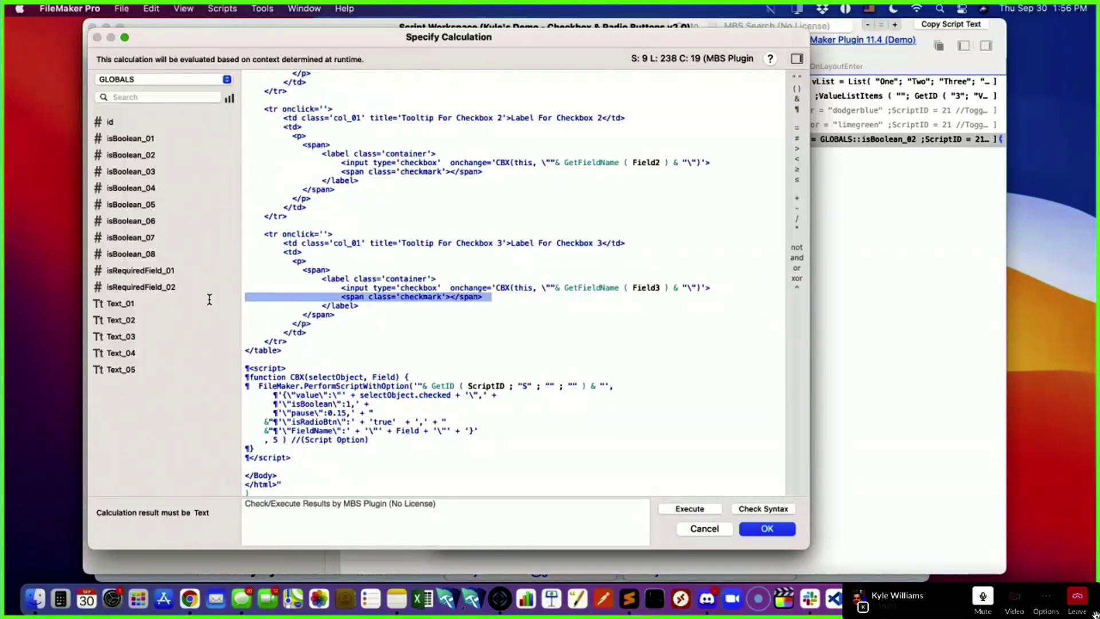
pyautogui.doubleClick(401, 279)
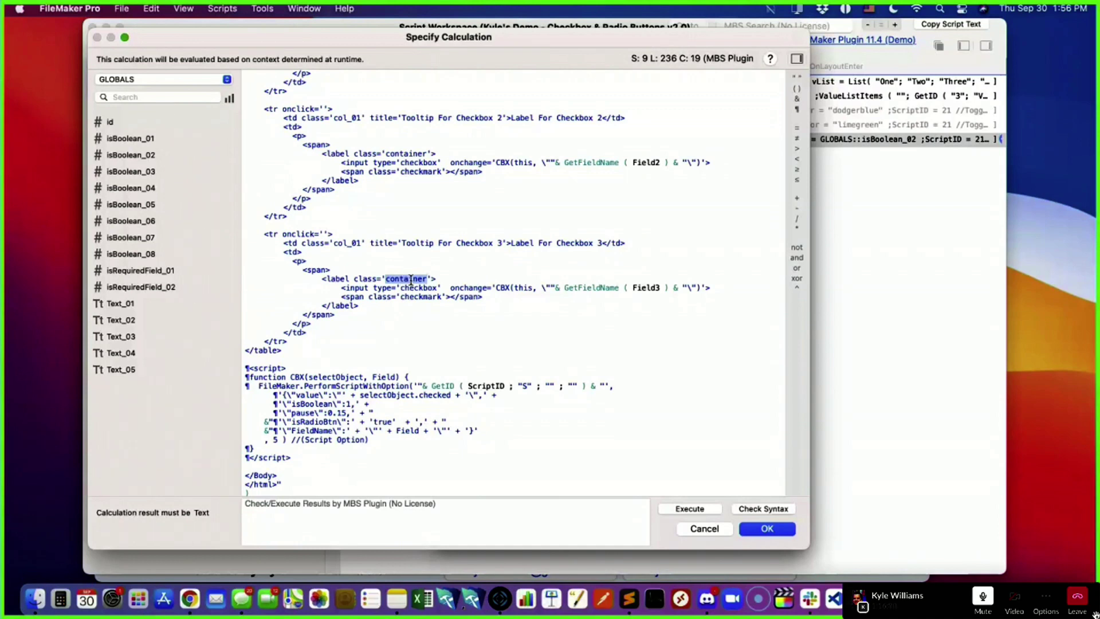
pyautogui.tripleClick(415, 297)
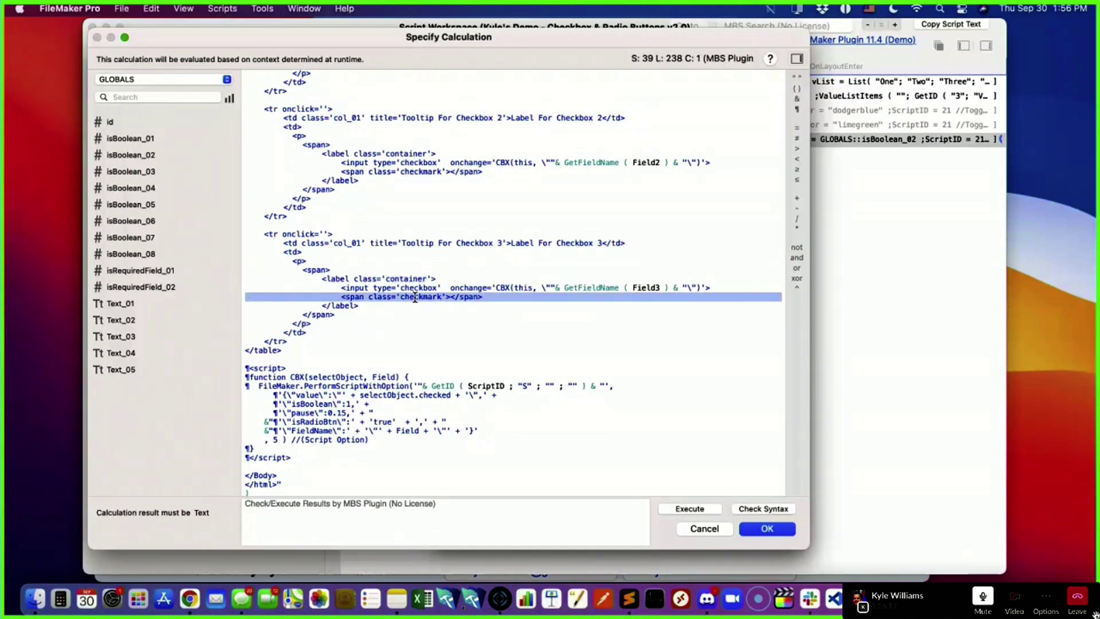
pyautogui.click(419, 298)
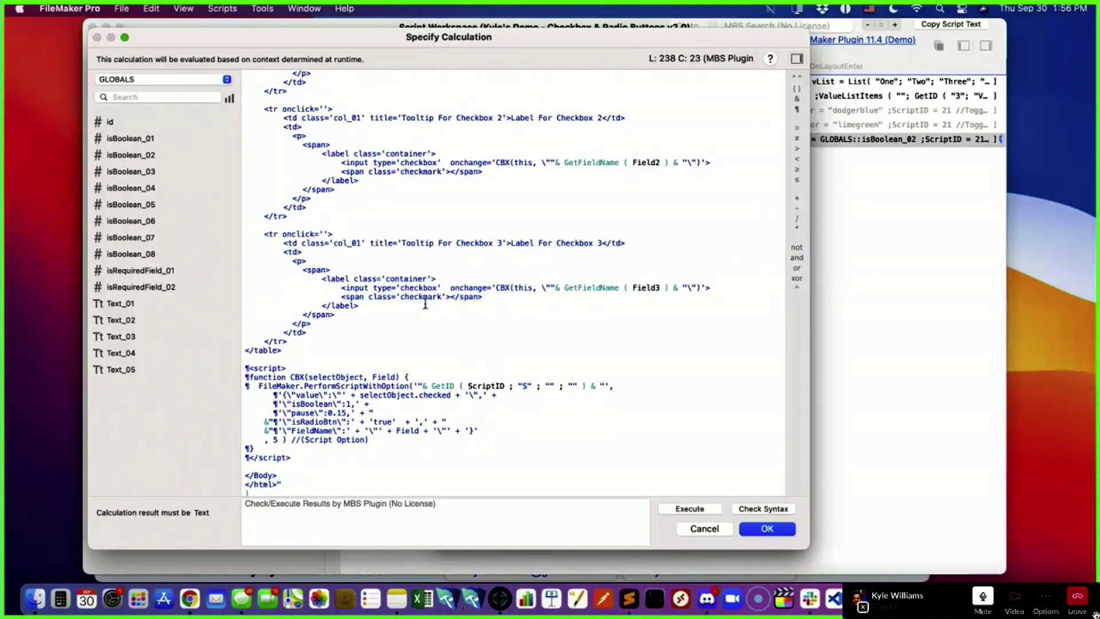
pyautogui.doubleClick(415, 298)
pyautogui.scroll(15, 458, 326)
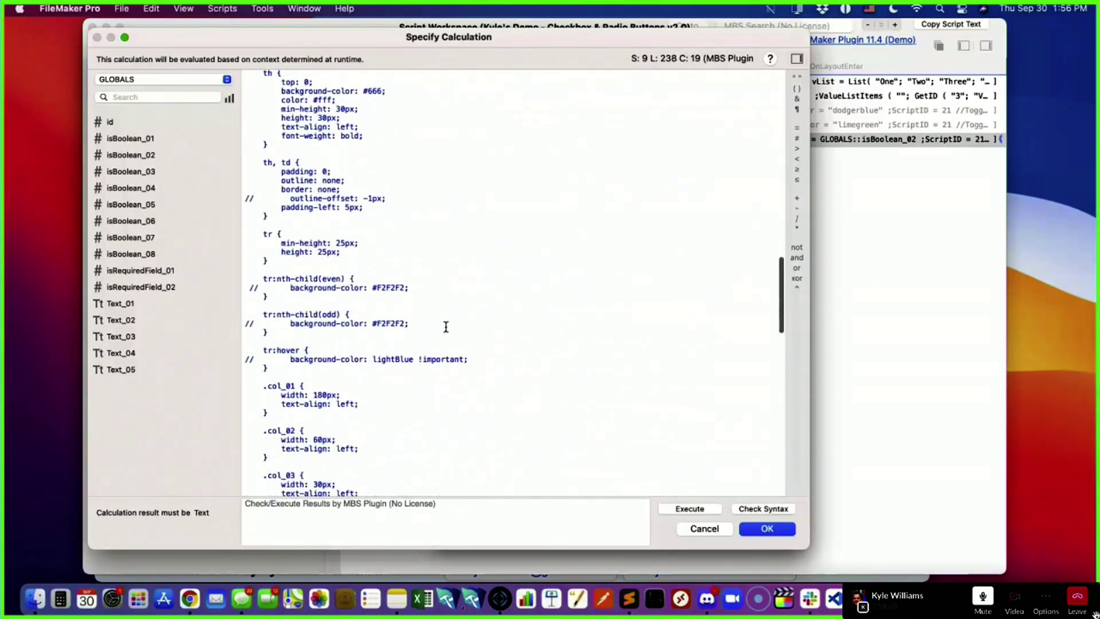
pyautogui.scroll(-12, 445, 326)
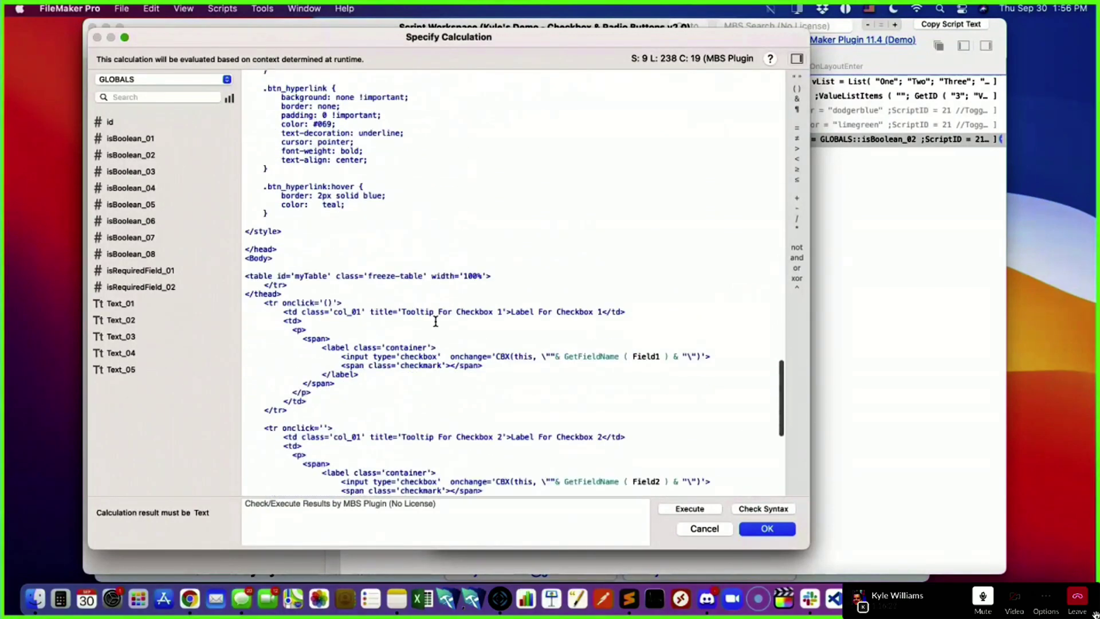
# - Return to the third checkbox row and highlight its Field3 variable in the GetFieldName call
pyautogui.scroll(-2, 435, 321)
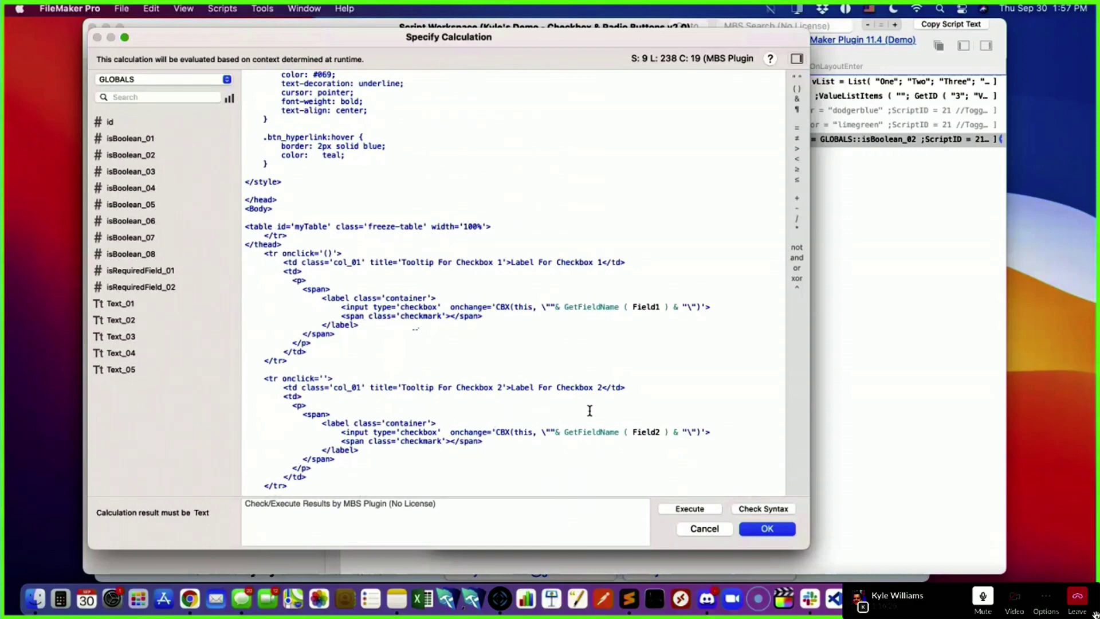
pyautogui.scroll(-8, 589, 411)
pyautogui.click(599, 340)
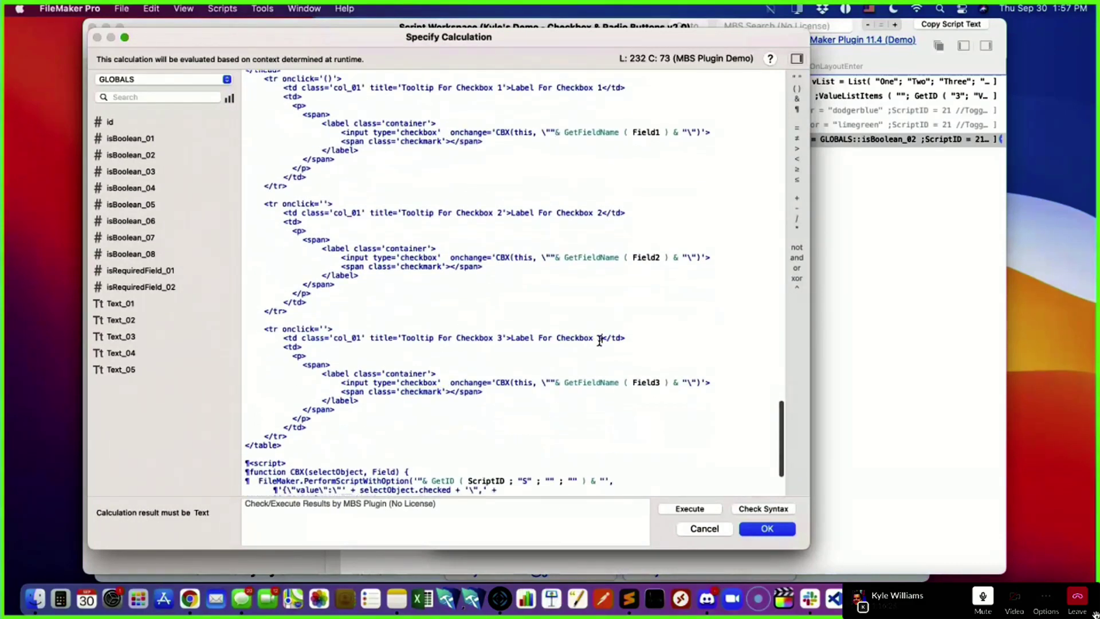
pyautogui.doubleClick(652, 382)
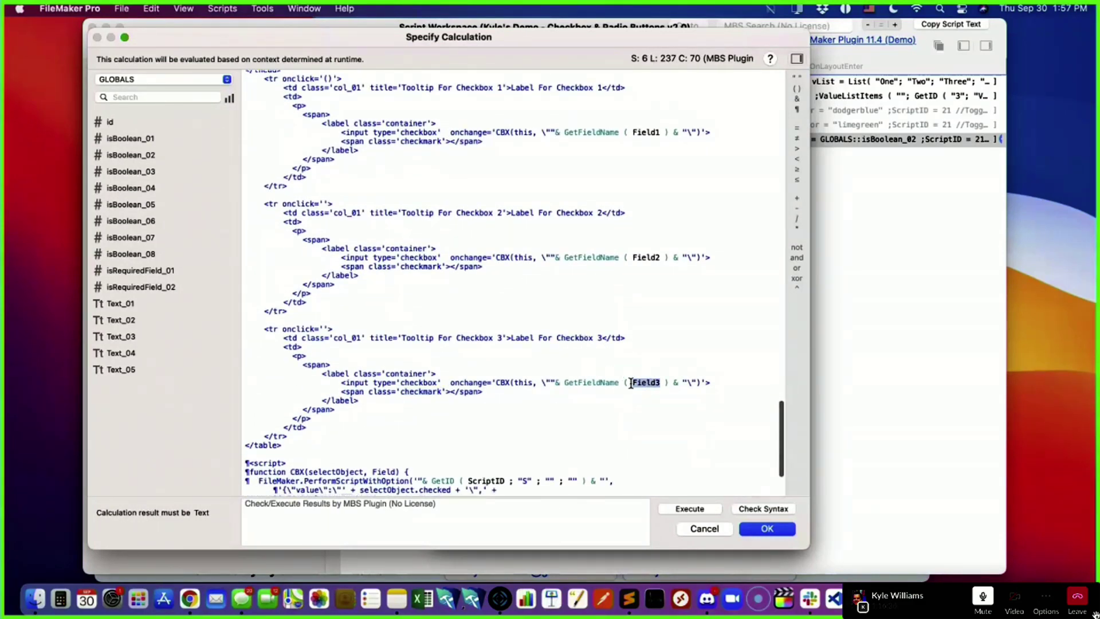
# - Duplicate the Field2 declaration in the Let block and change the copy to Field3 = GLOBALS::isBoolean_03
pyautogui.scroll(20, 589, 355)
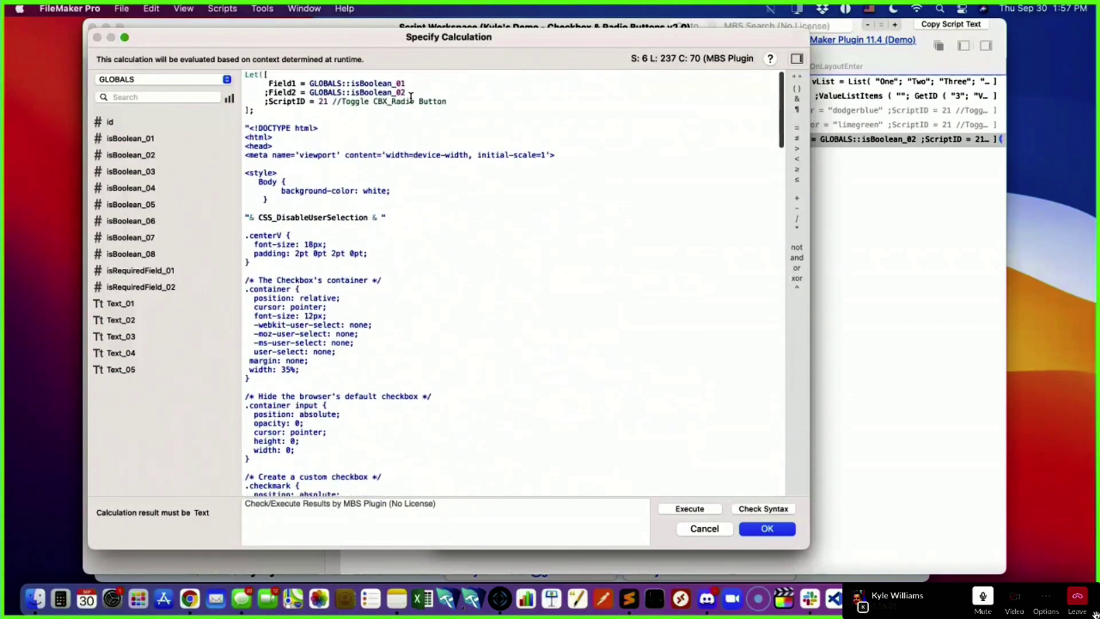
pyautogui.moveTo(411, 98); pyautogui.dragTo(212, 96)
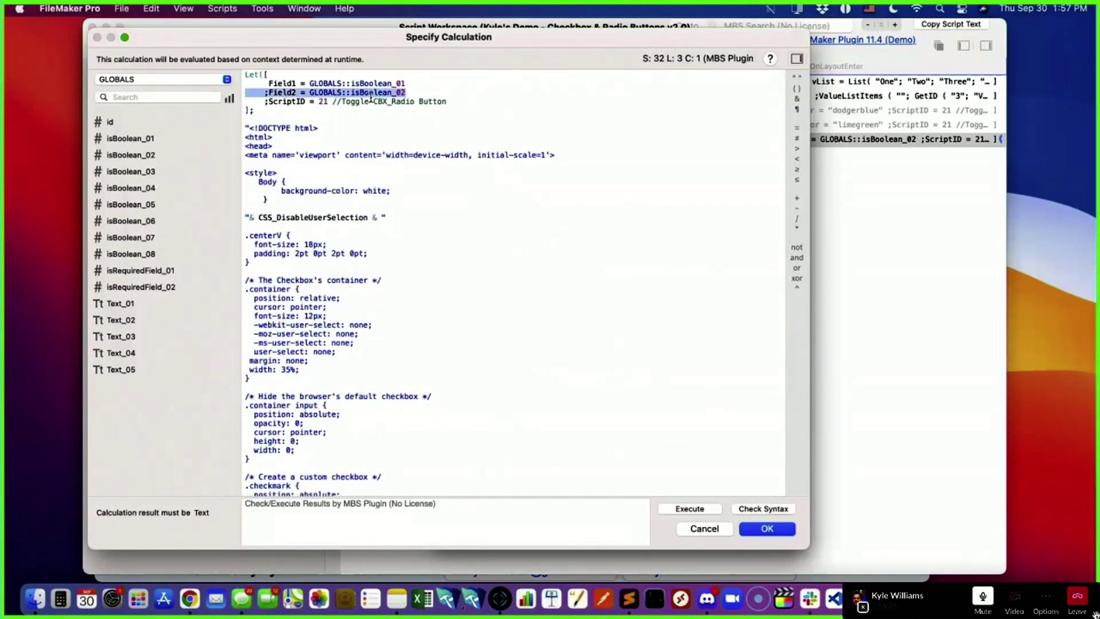
pyautogui.press('super+c')
pyautogui.click(411, 93)
pyautogui.press('Return')
pyautogui.press('super+v')
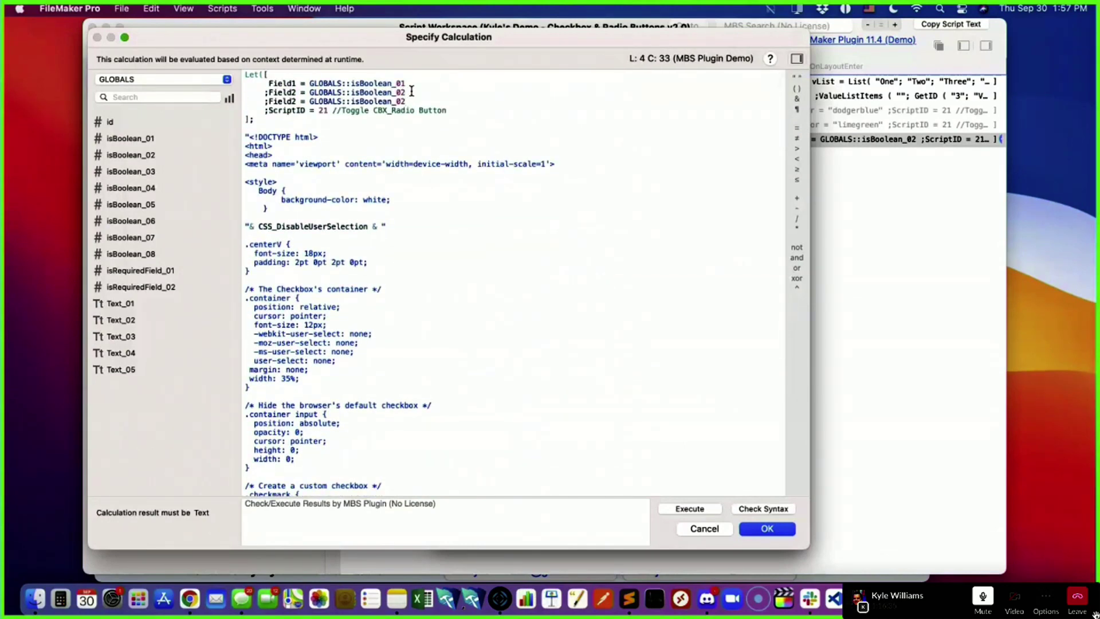
pyautogui.click(296, 102)
pyautogui.click(407, 102)
pyautogui.press('BackSpace')
pyautogui.write('3')
pyautogui.click(623, 191)
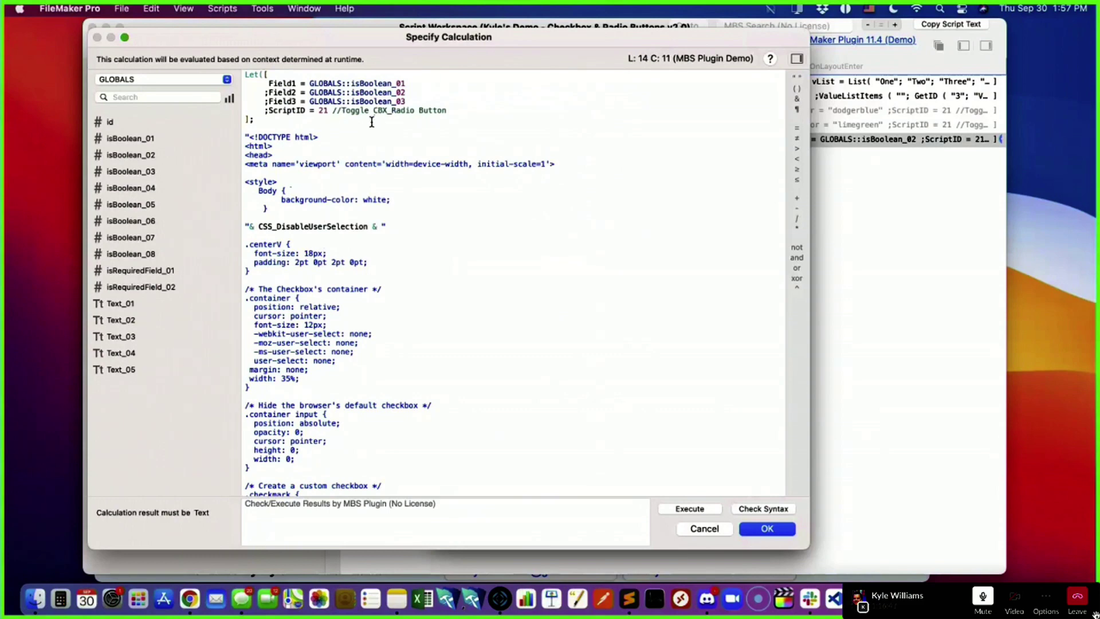
# - Accept the calculation and web viewer options, and run the OnLayoutEnter script
pyautogui.click(751, 528)
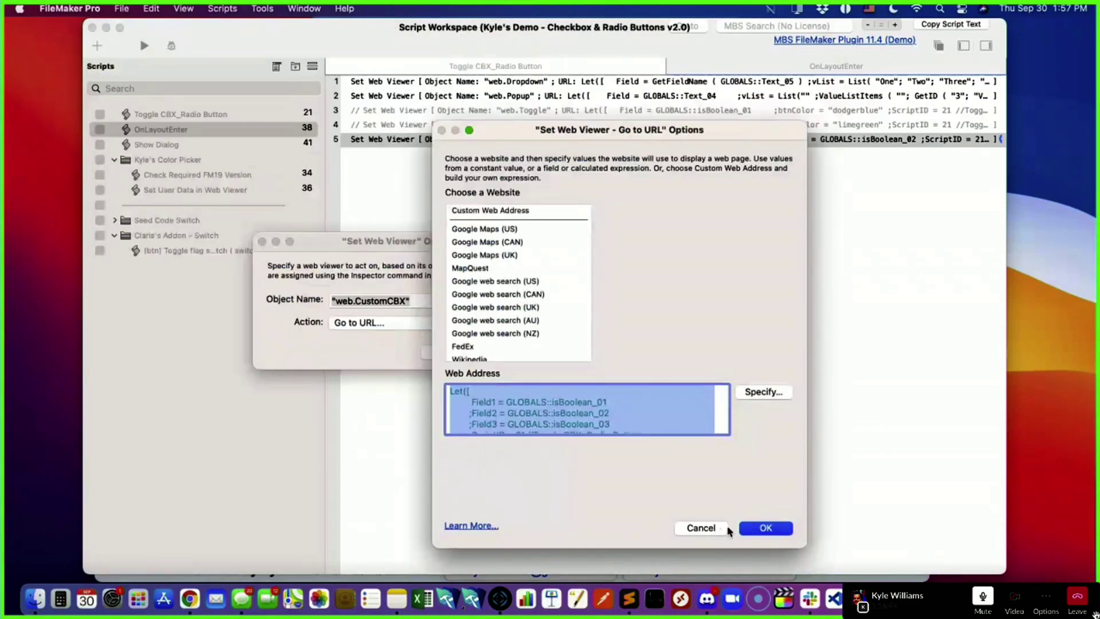
pyautogui.click(753, 528)
pyautogui.click(502, 353)
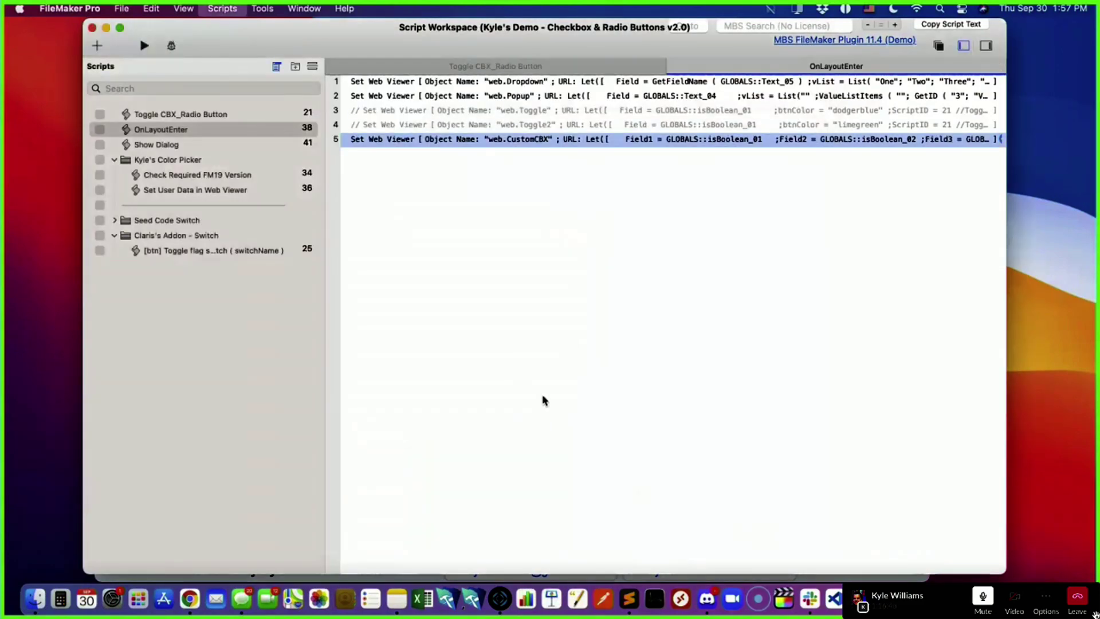
pyautogui.click(143, 46)
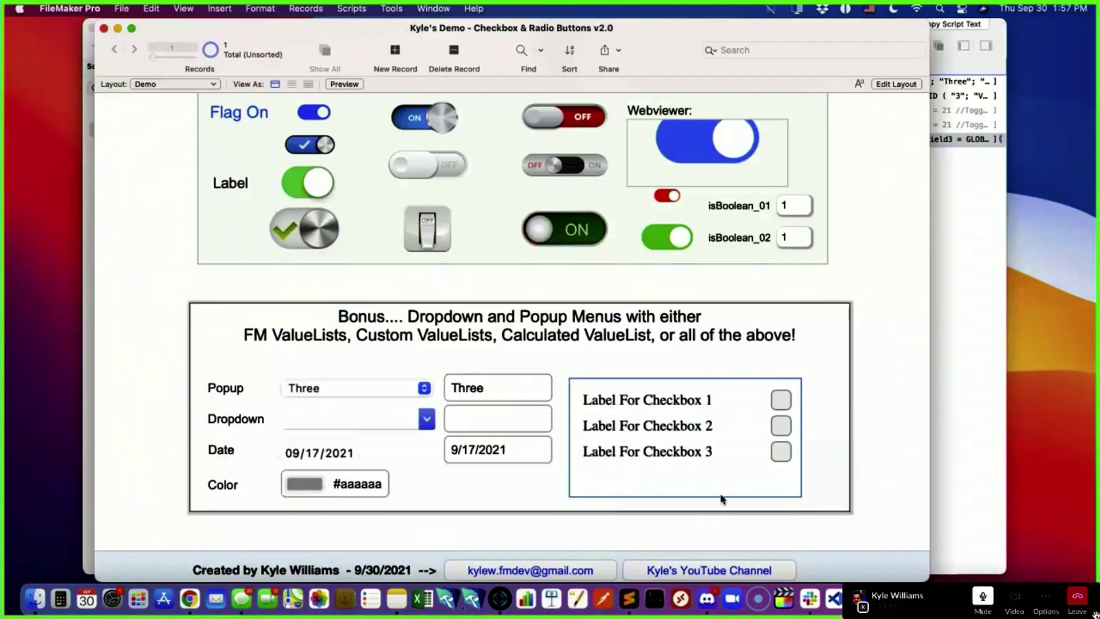
# - Toggle Label For Checkbox 3 in the custom checkbox viewer and compare it with the standalone Label checkboxes above the toggle switches
pyautogui.moveTo(603, 452)
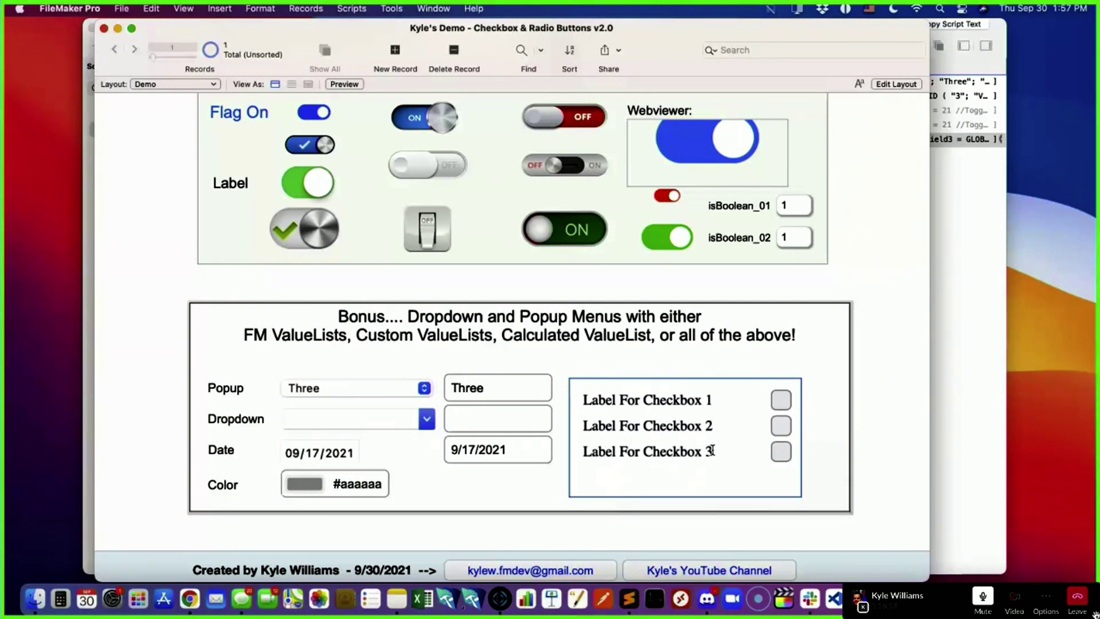
pyautogui.click(782, 452)
pyautogui.click(782, 453)
pyautogui.scroll(5, 778, 373)
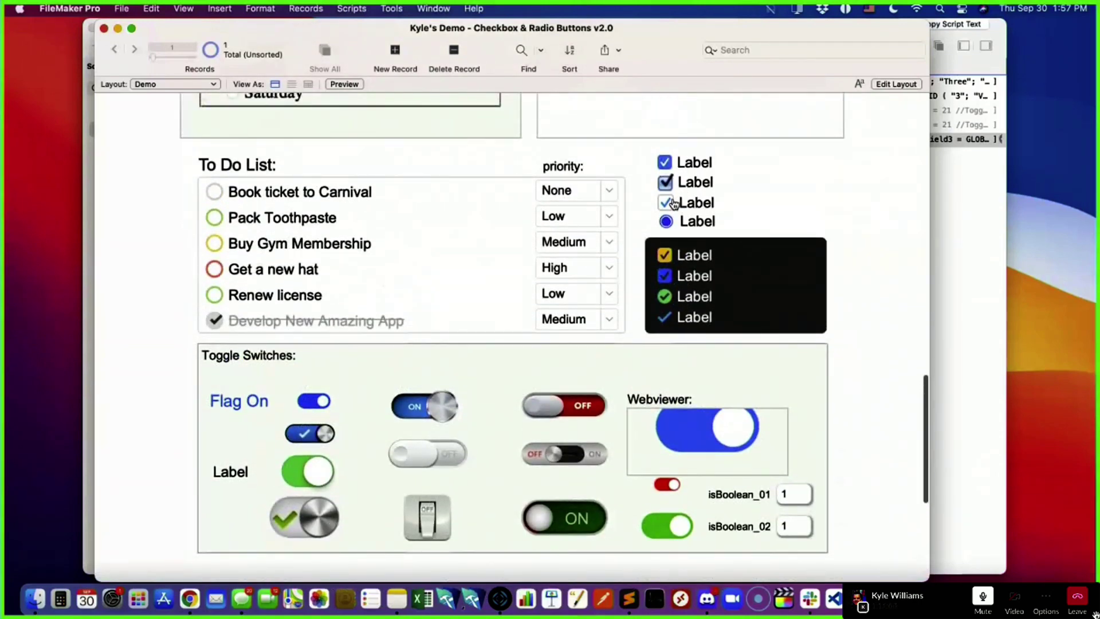
pyautogui.scroll(-3, 742, 210)
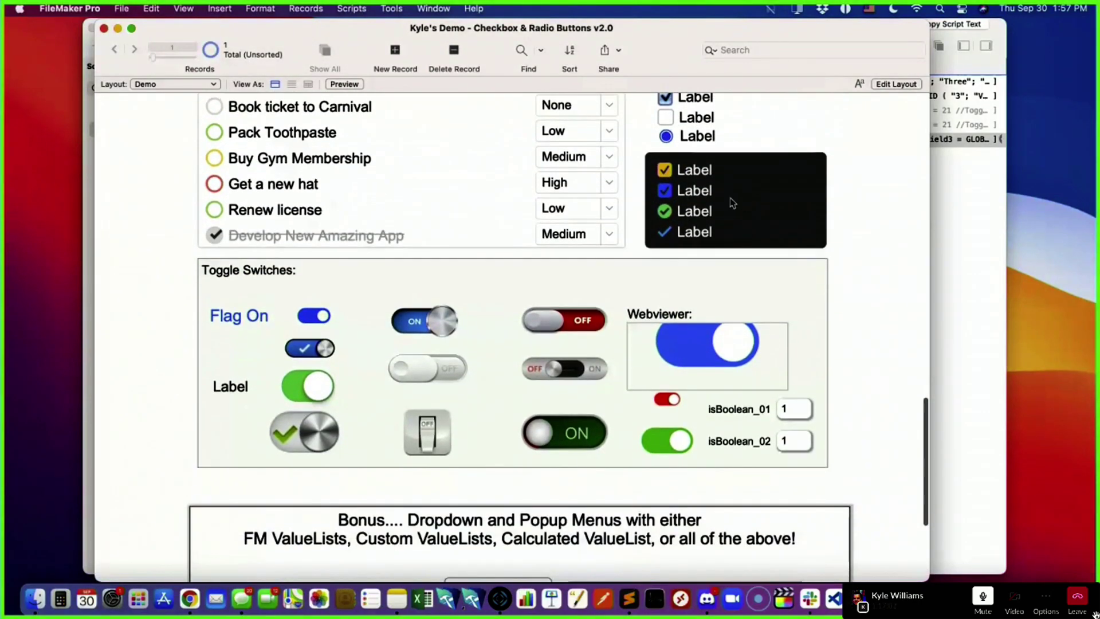
pyautogui.press('super+minus')
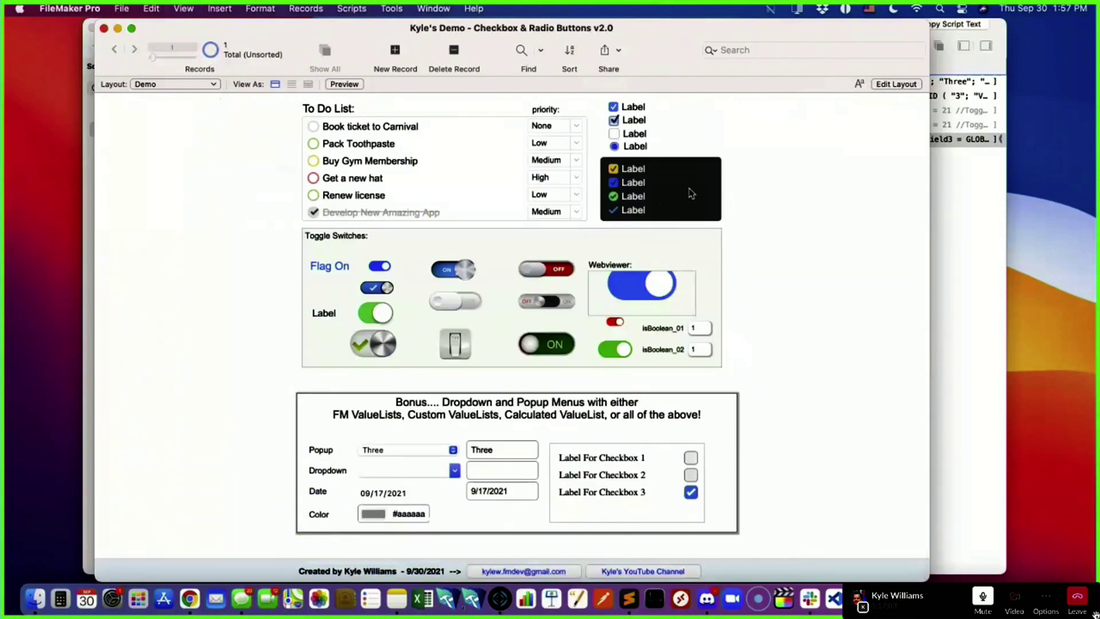
pyautogui.click(691, 492)
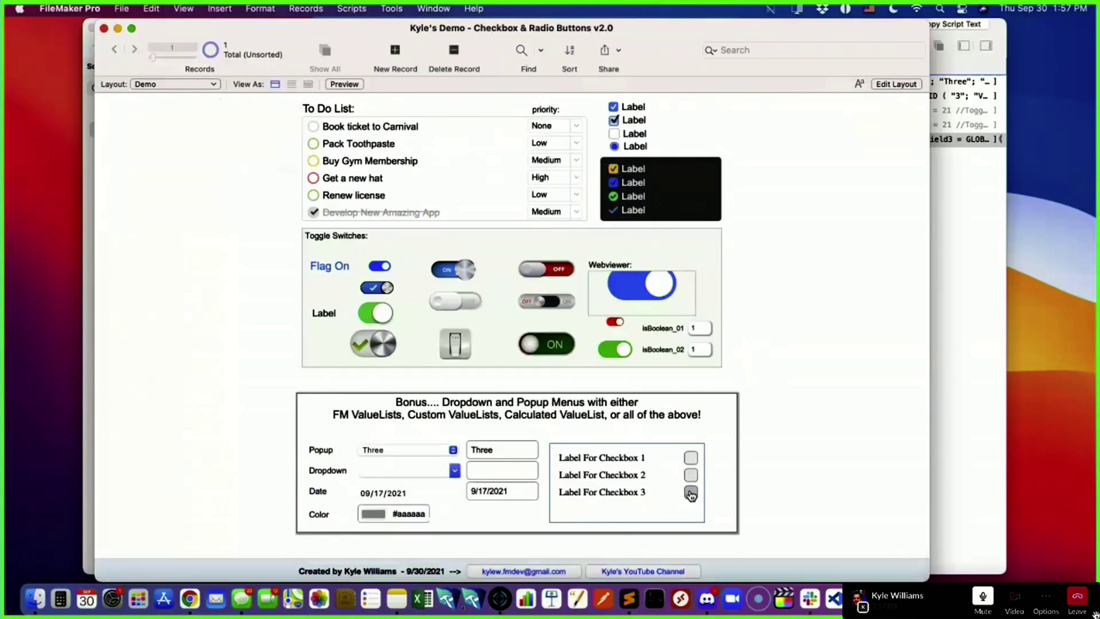
# - Toggle the second and third standalone Label checkboxes beside the To Do List to test their linked fields
pyautogui.click(628, 134)
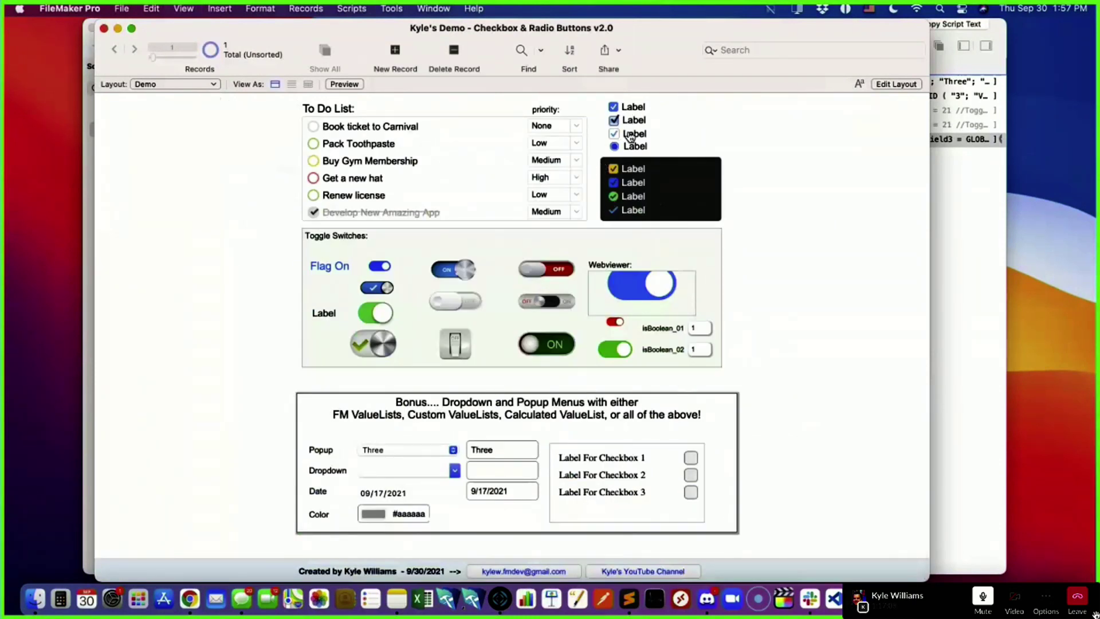
pyautogui.click(631, 131)
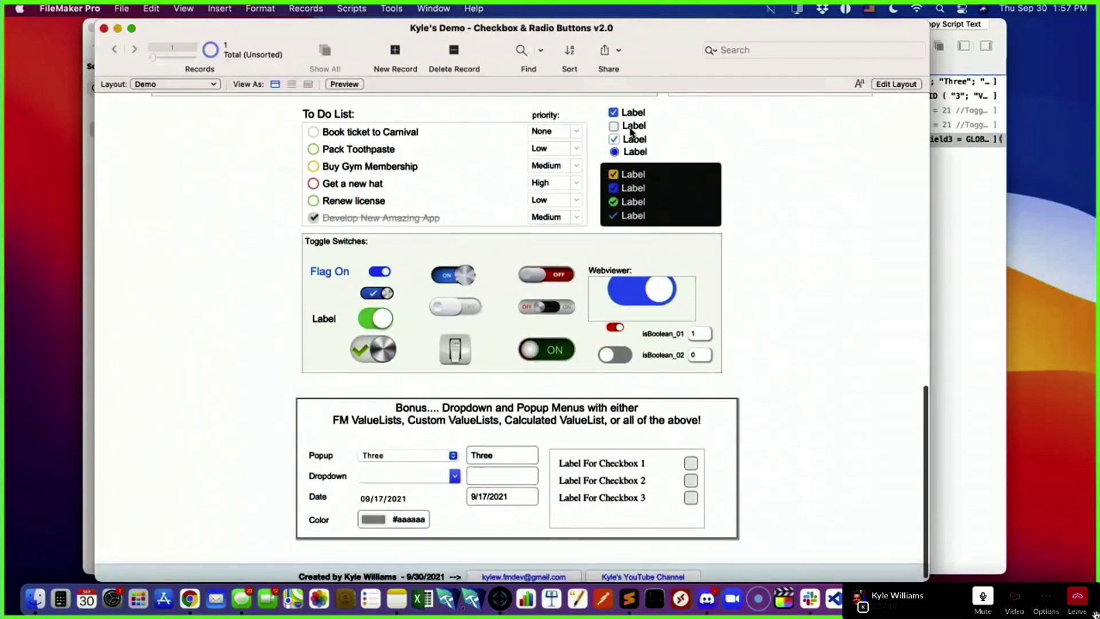
pyautogui.click(631, 133)
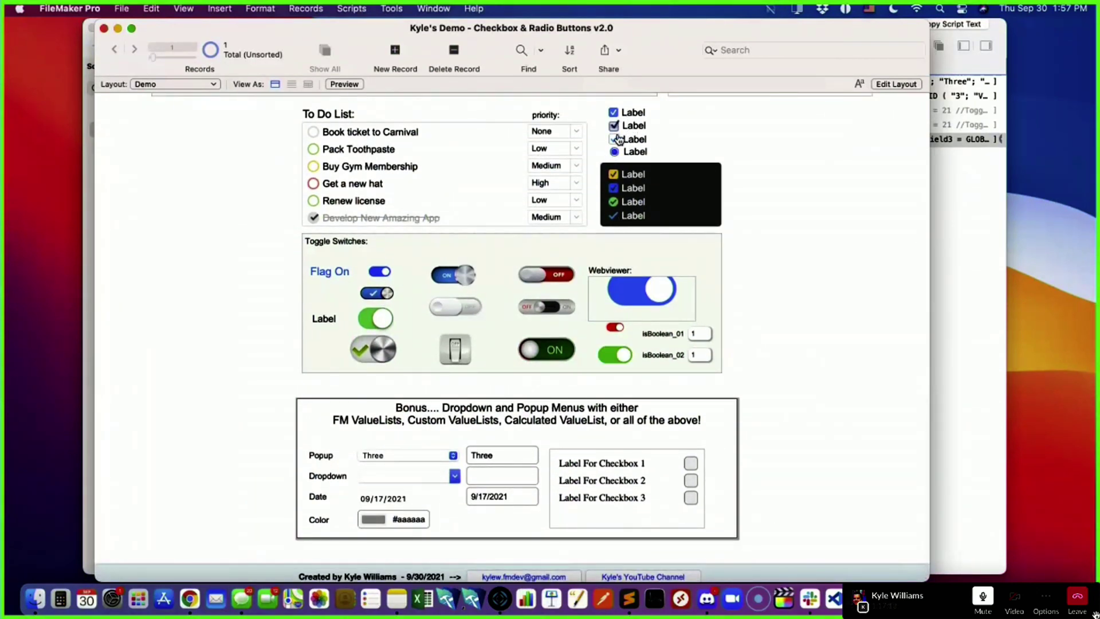
pyautogui.click(631, 142)
# - Test Label For Checkbox 3 and the third standalone Label checkbox against the isBoolean_03 field by toggling both
pyautogui.click(691, 499)
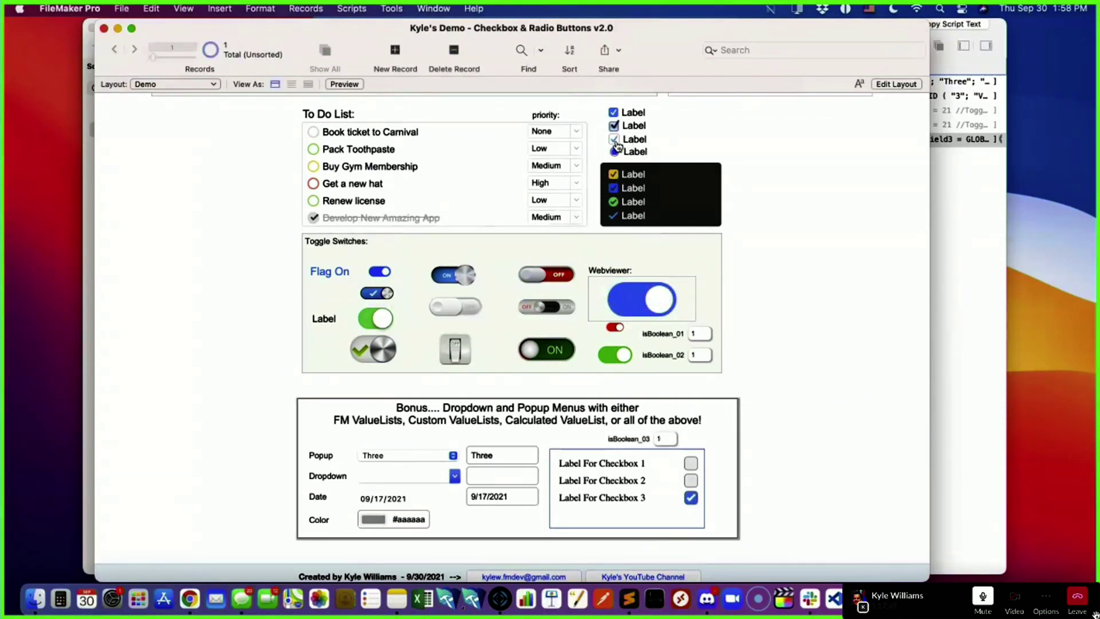
pyautogui.click(689, 497)
pyautogui.click(691, 497)
pyautogui.click(632, 143)
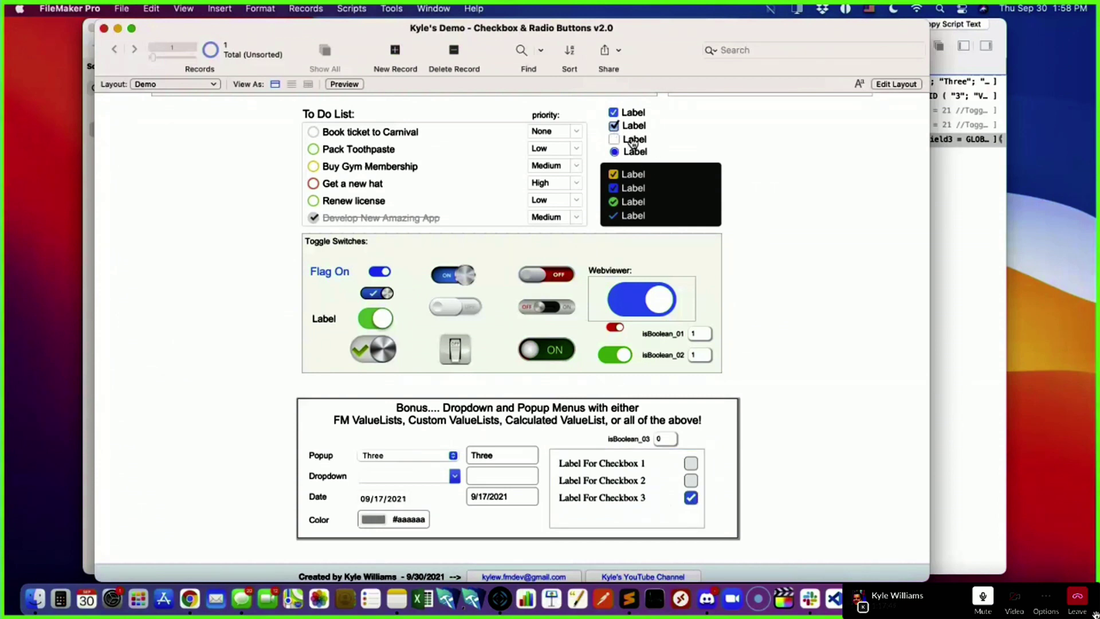
pyautogui.click(692, 498)
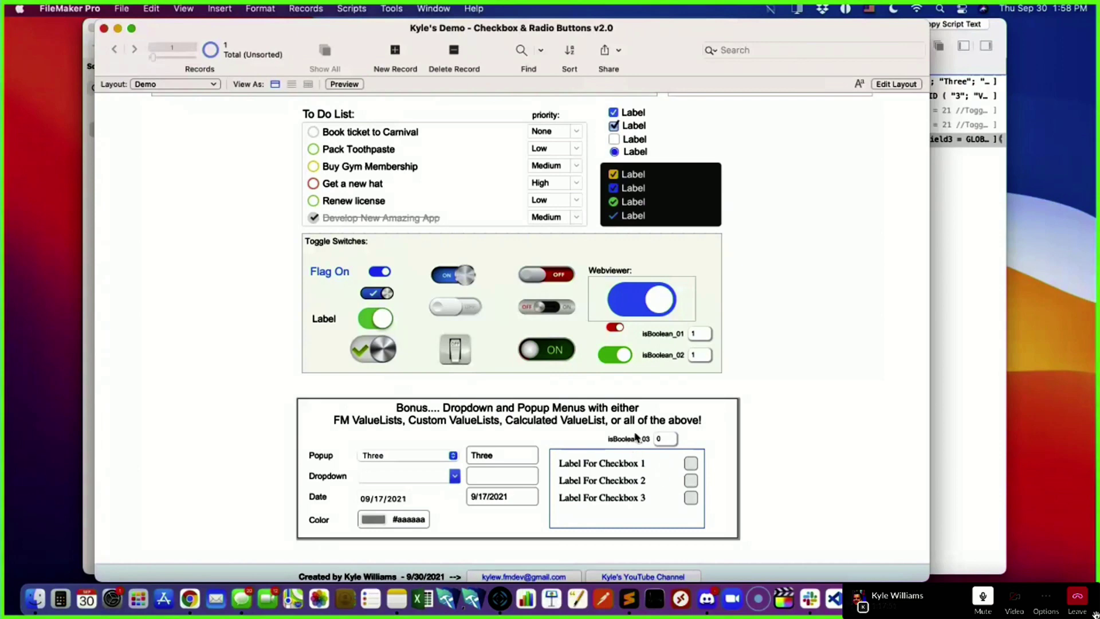
pyautogui.click(690, 498)
pyautogui.click(685, 500)
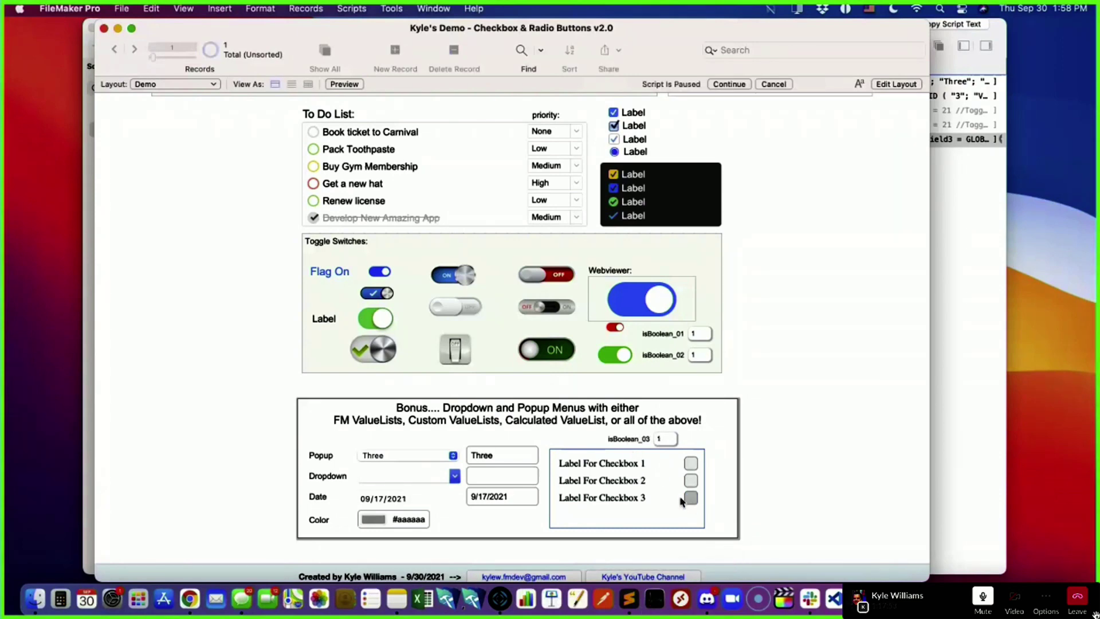
# - Copy the entire Go to URL calculation from the web.CustomCBX Set Web Viewer step and close its options
pyautogui.click(945, 141)
pyautogui.doubleClick(946, 140)
pyautogui.click(406, 324)
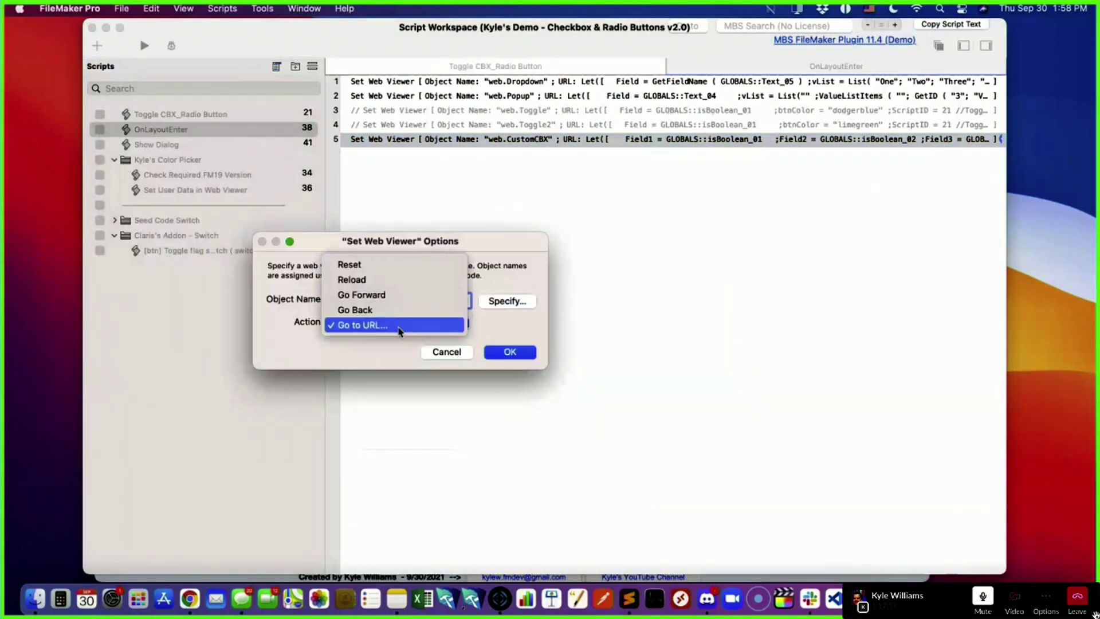
pyautogui.click(384, 323)
pyautogui.click(637, 410)
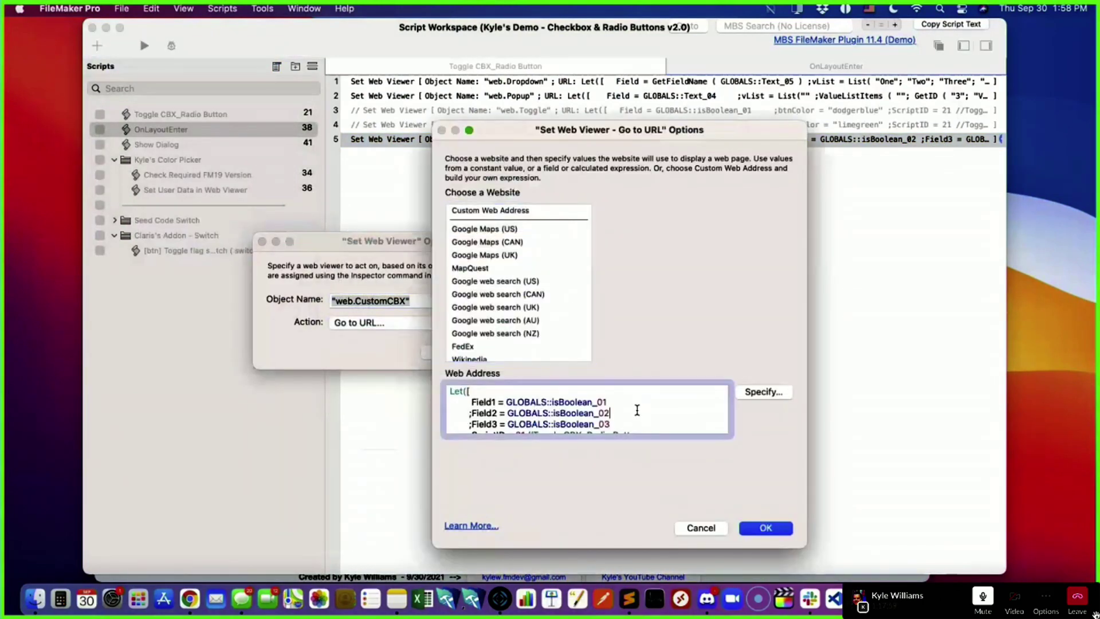
pyautogui.press('super+a')
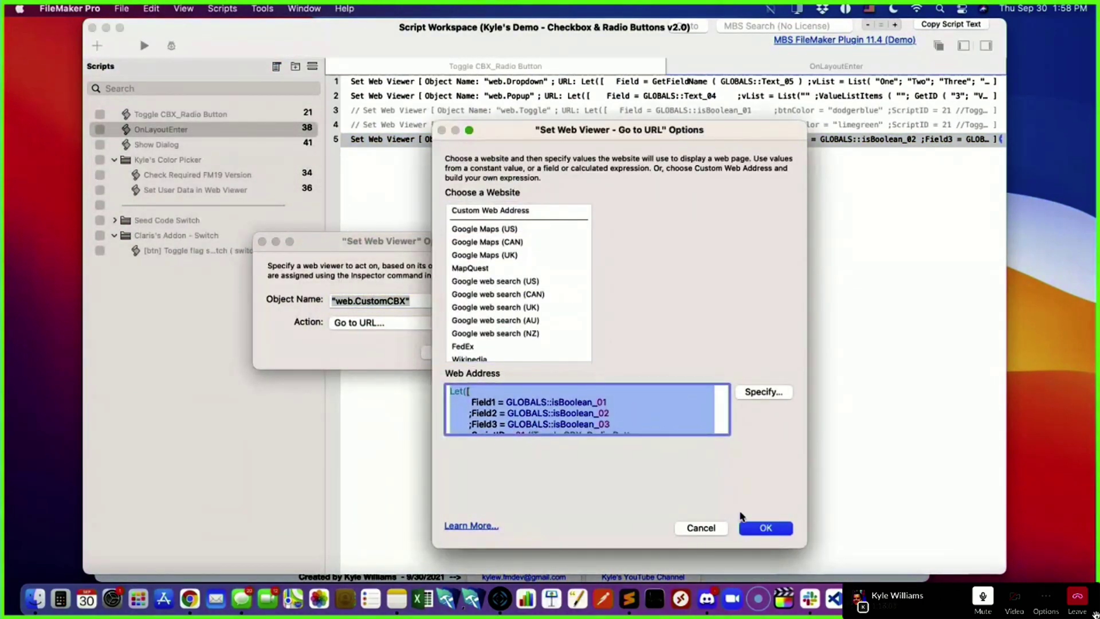
pyautogui.click(760, 528)
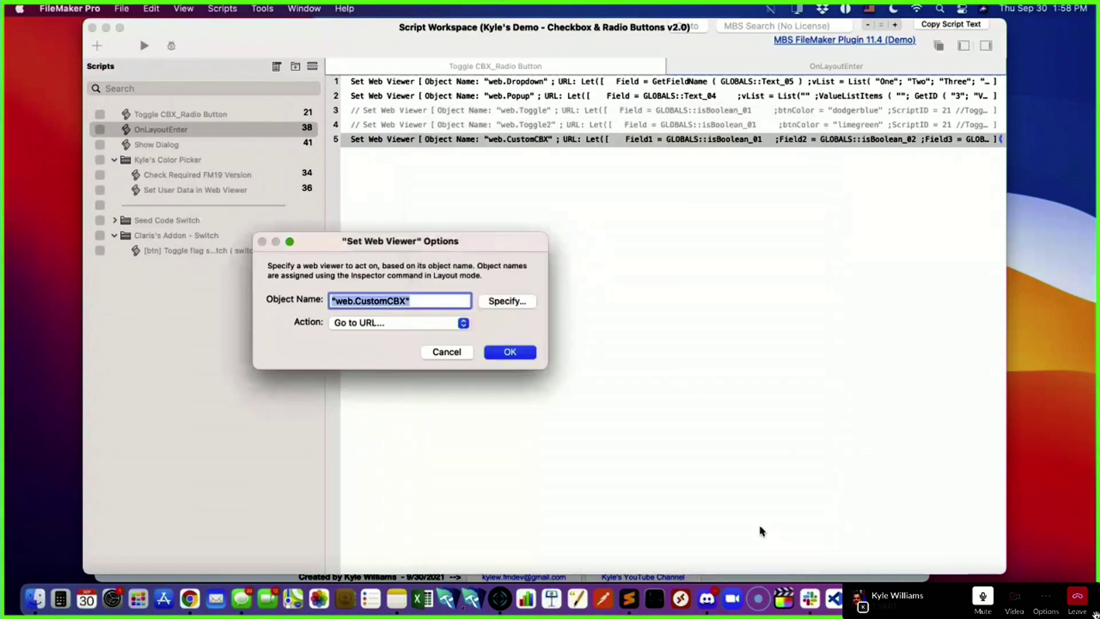
pyautogui.click(447, 352)
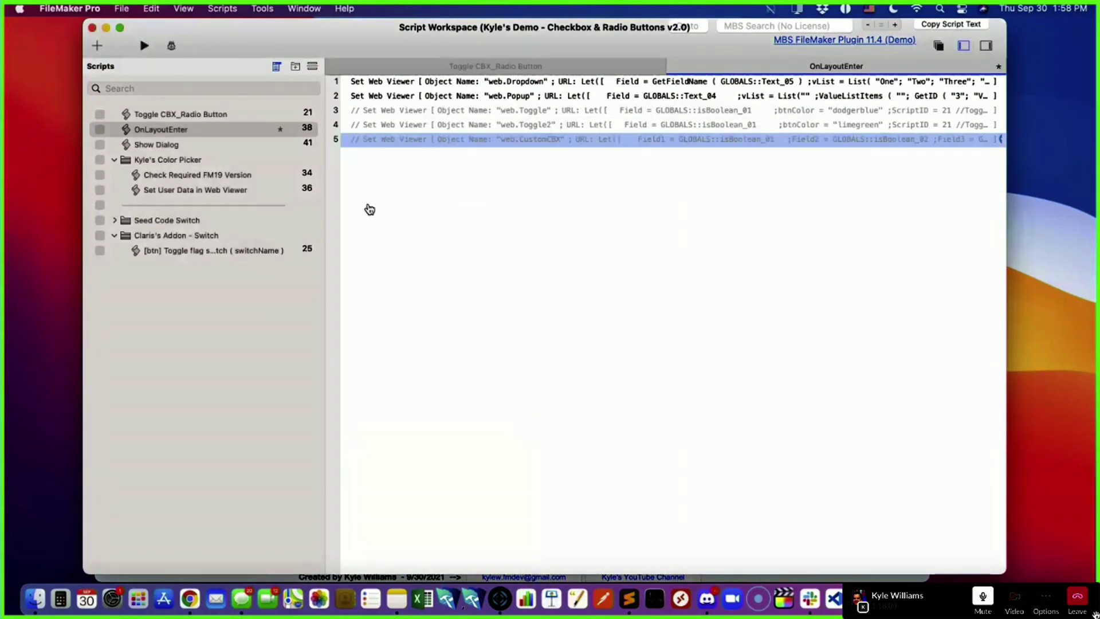
# - Disable the web.CustomCBX Set Web Viewer step, save the OnLayoutEnter script and close the Script Workspace
pyautogui.press('super+slash')
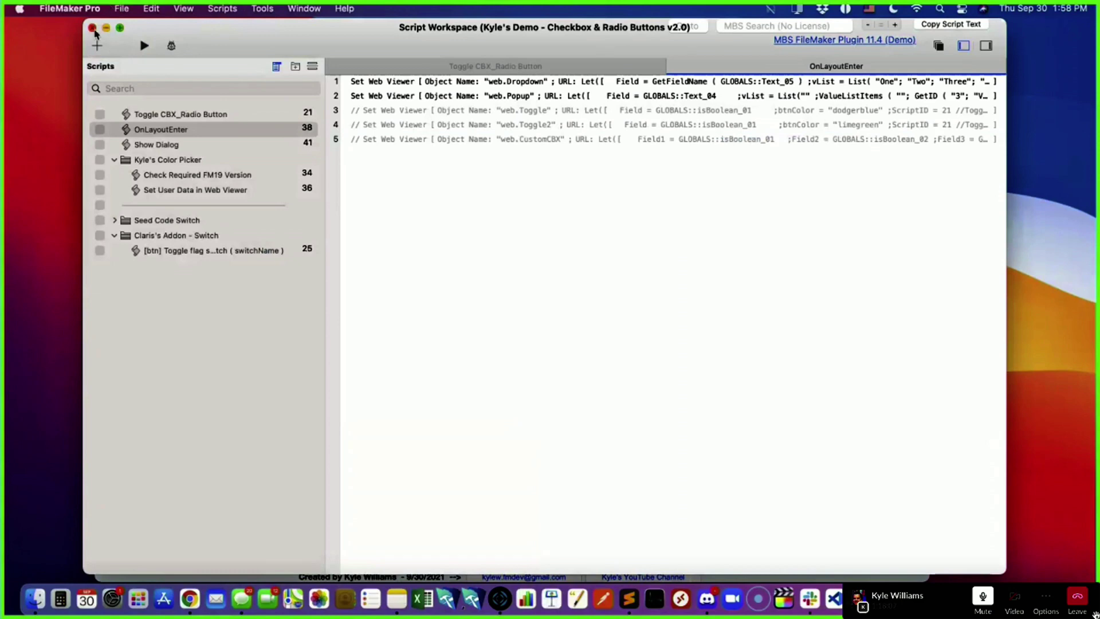
pyautogui.click(91, 27)
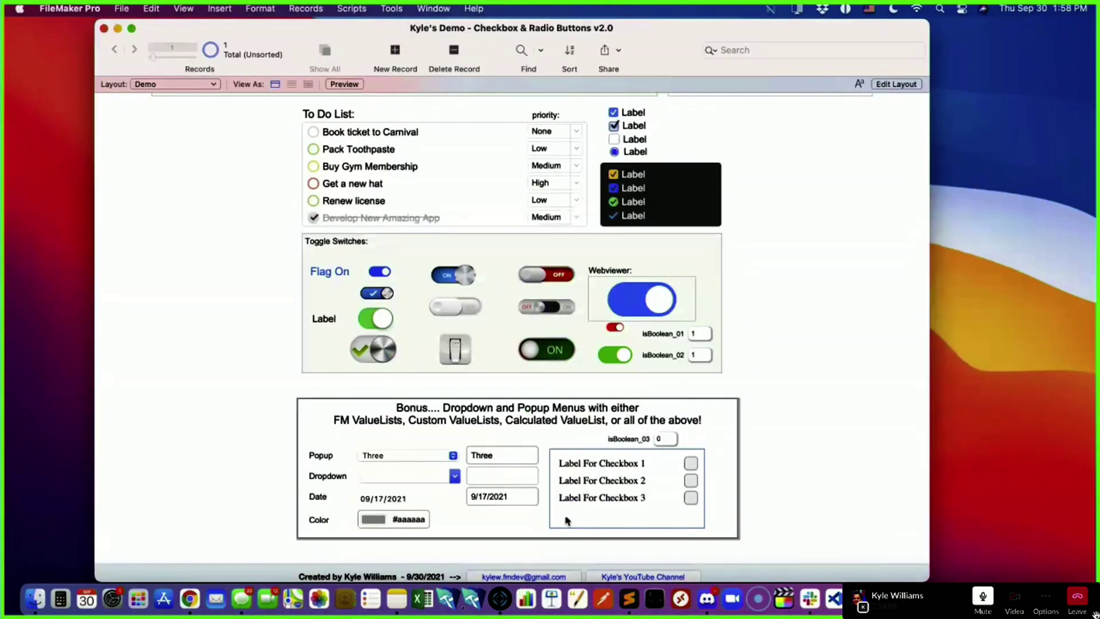
# - Edit the layout, paste the copied calculation as the web.CustomCBX web viewer's address, and return to Browse mode
pyautogui.click(897, 84)
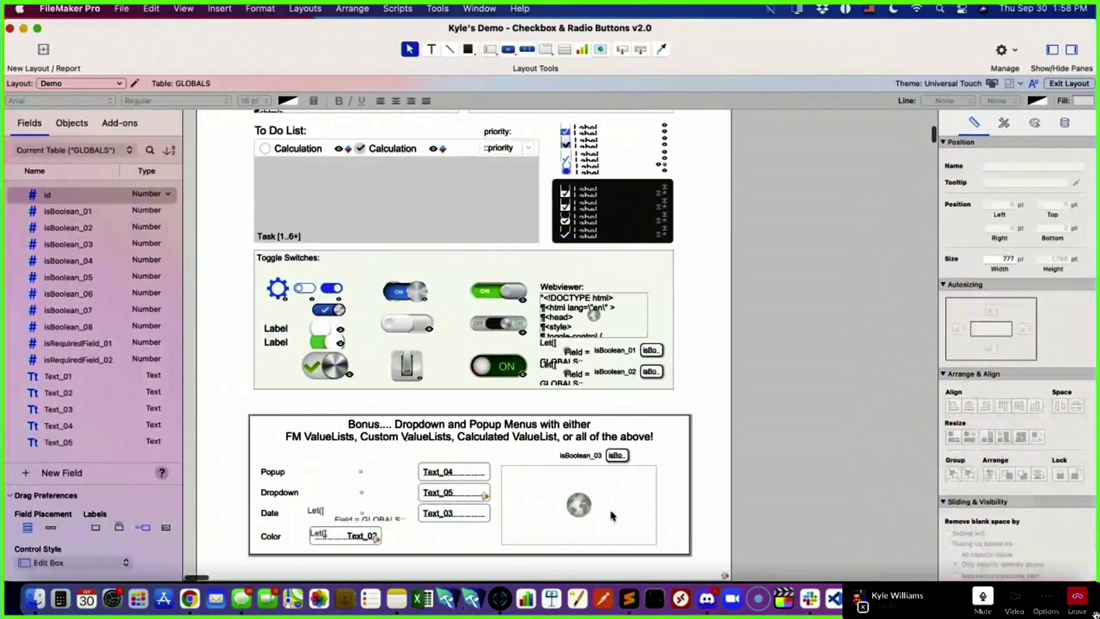
pyautogui.click(559, 503)
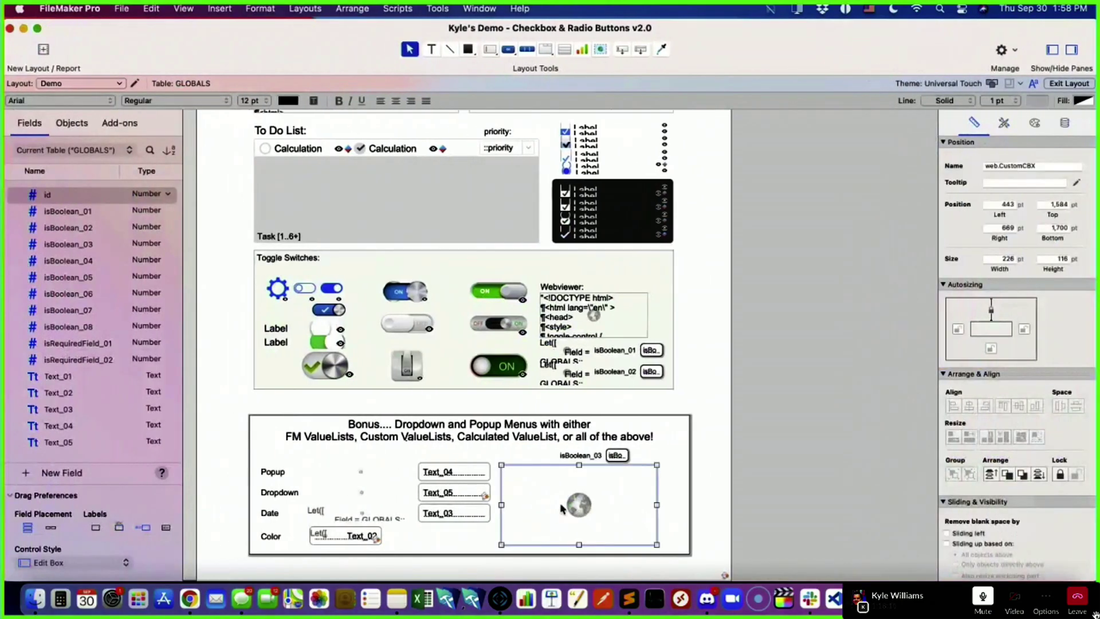
pyautogui.doubleClick(559, 503)
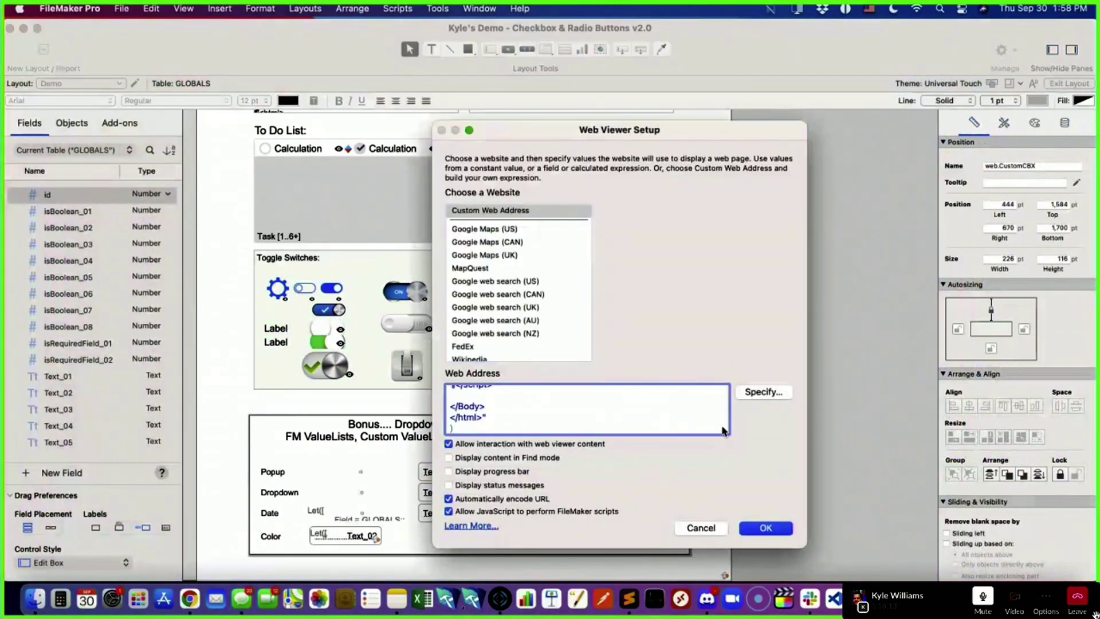
pyautogui.click(765, 528)
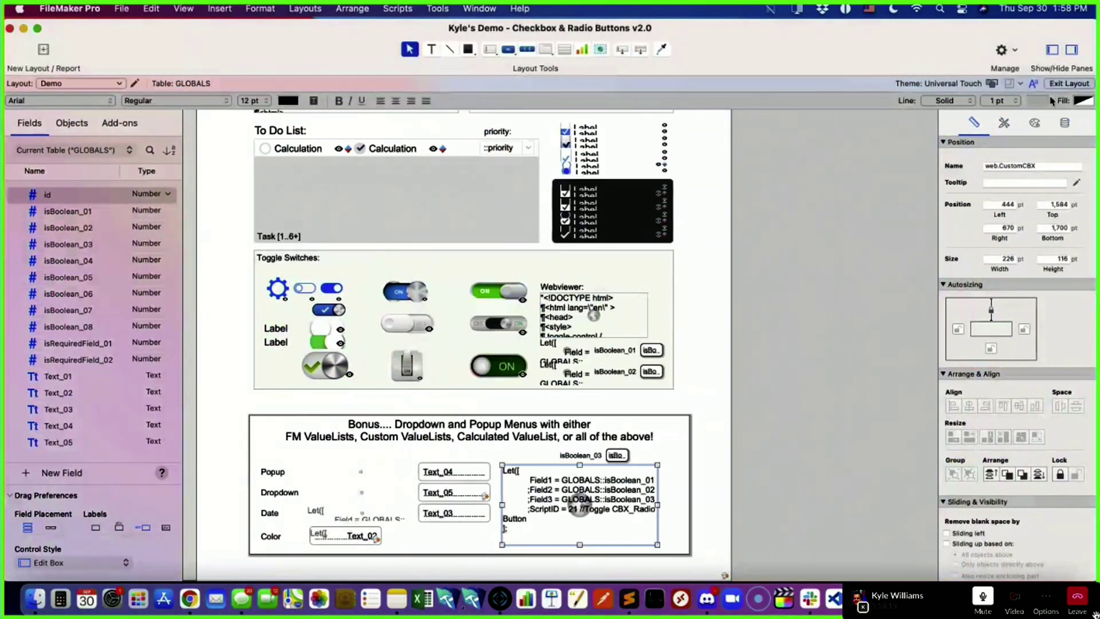
pyautogui.click(1055, 87)
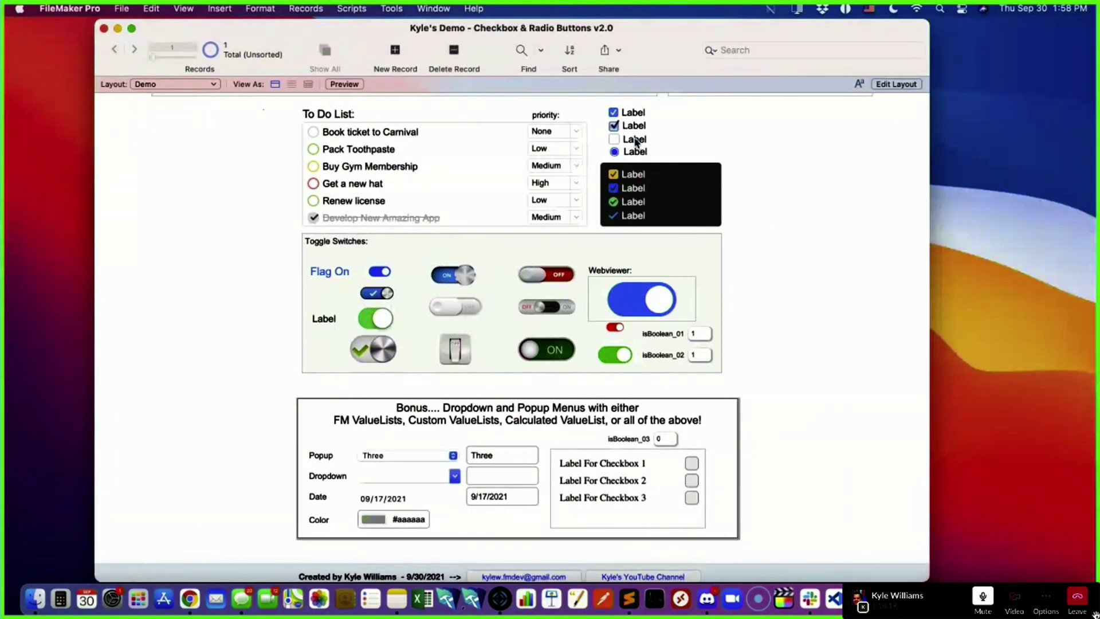
# - Check Label For Checkbox 3 and Label For Checkbox 2 in the viewer, and toggle the second standalone Label checkbox
pyautogui.click(691, 498)
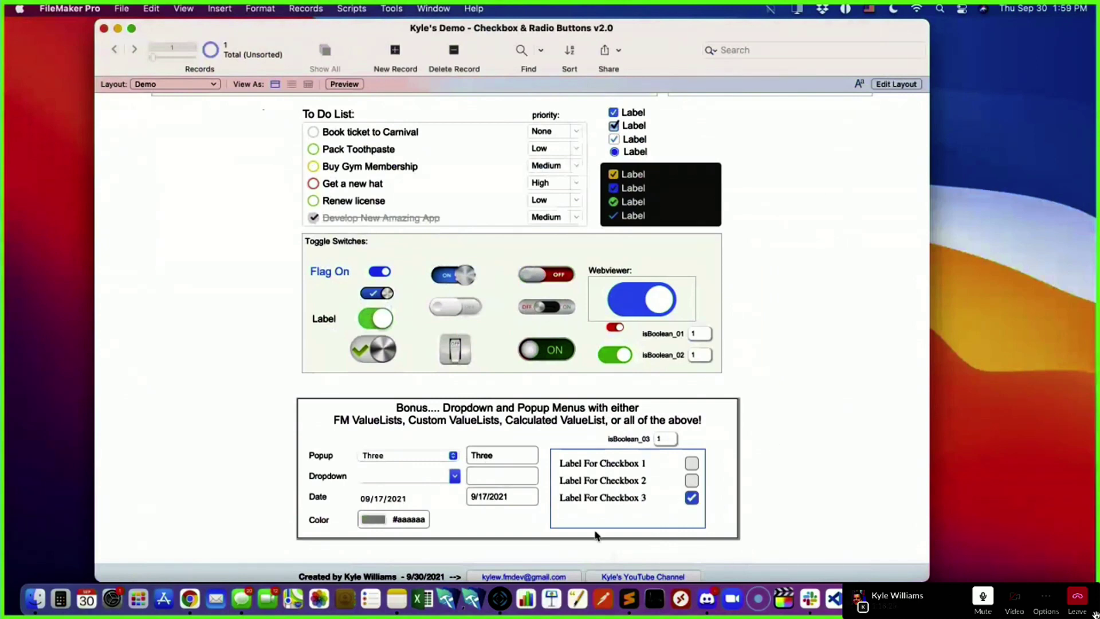
pyautogui.click(692, 481)
pyautogui.click(625, 127)
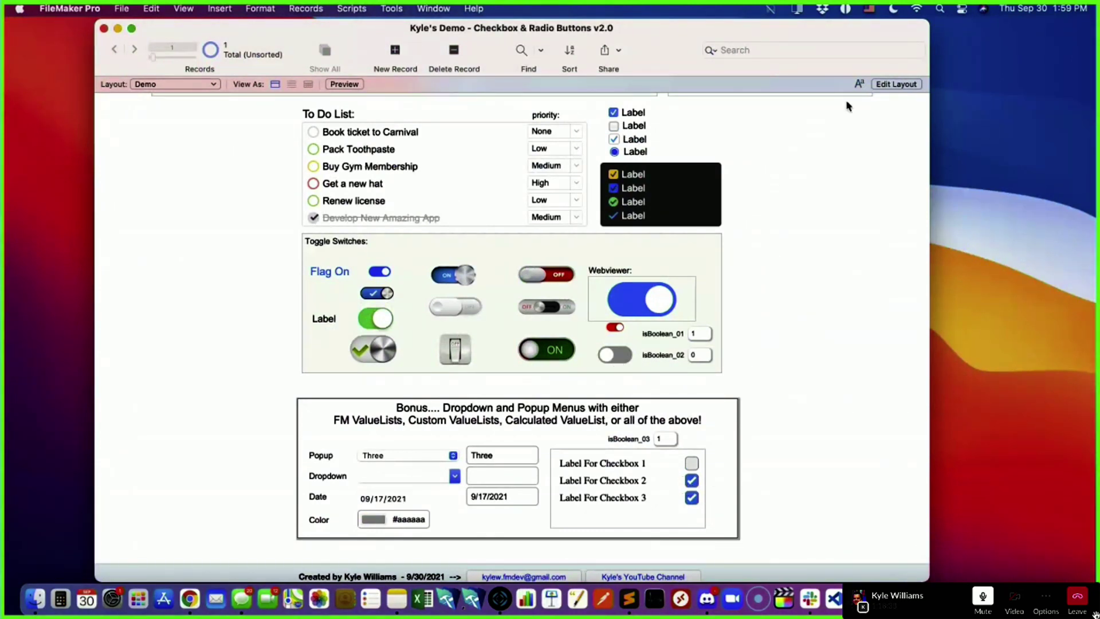
# - Review the web.CustomCBX web viewer's calculation, examining the Field3 reference to GLOBALS::isBoolean_03 and the three checkbox rows, then return to Browse mode
pyautogui.click(885, 83)
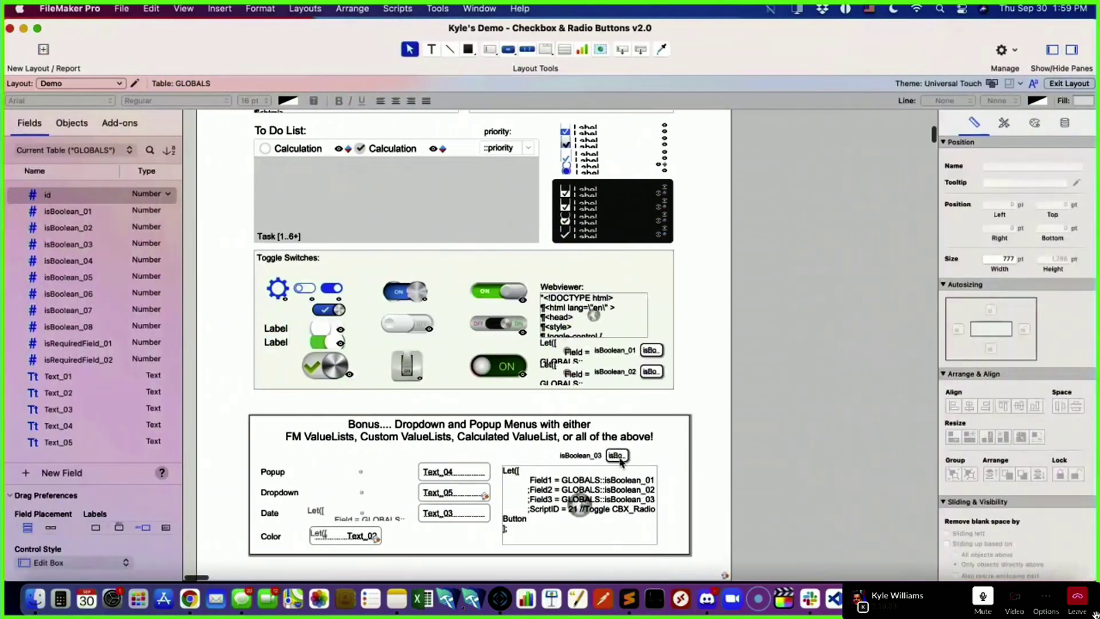
pyautogui.doubleClick(618, 504)
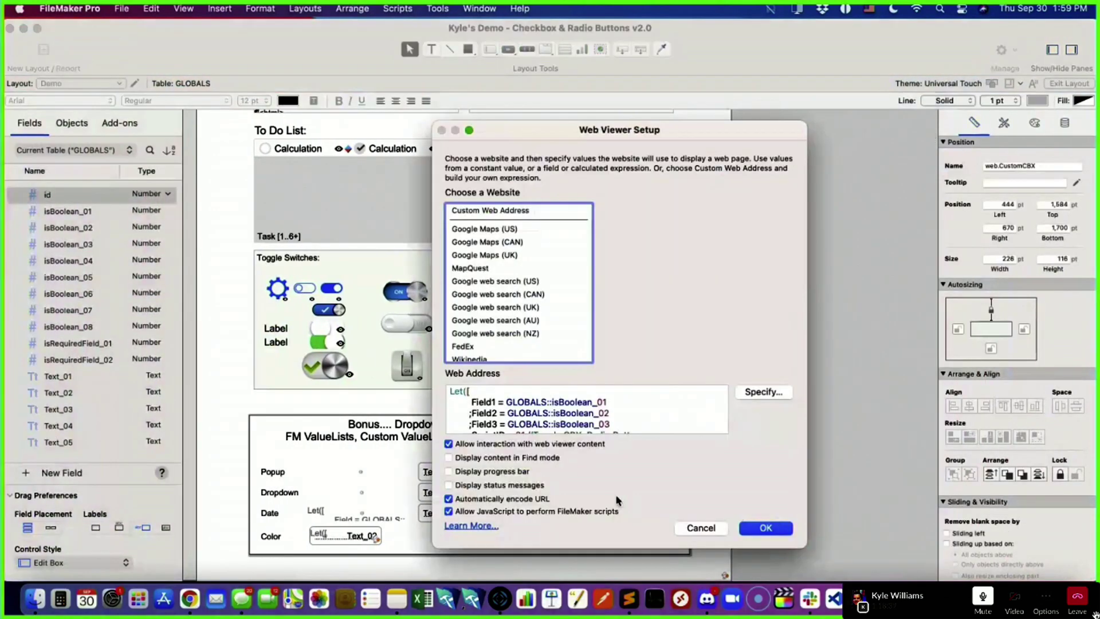
pyautogui.click(597, 423)
pyautogui.press('super+a')
pyautogui.scroll(-10, 598, 422)
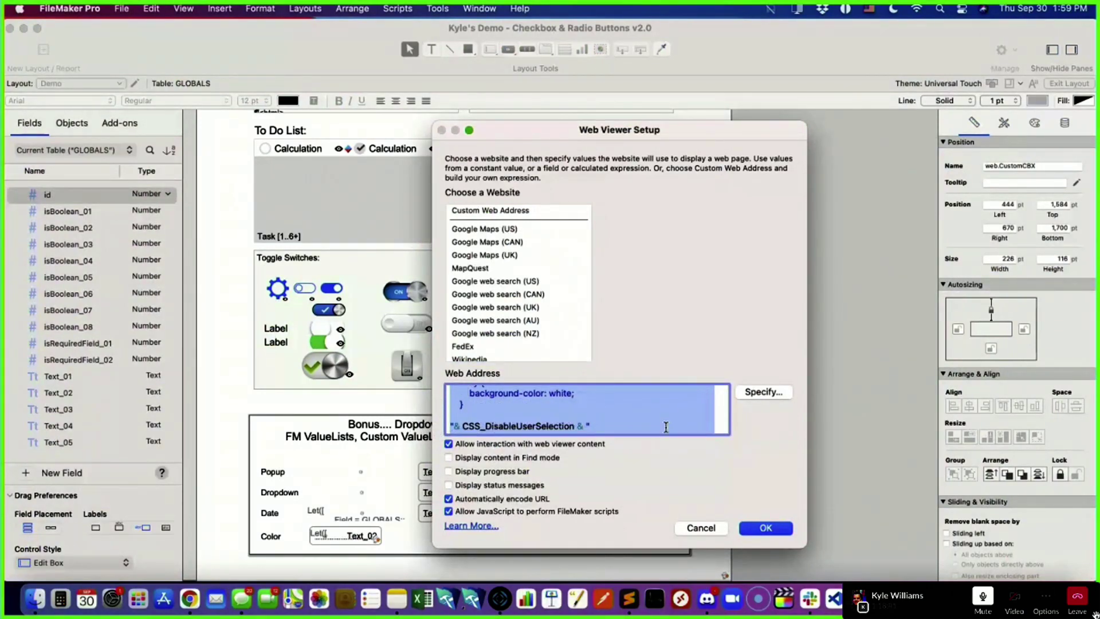
pyautogui.click(761, 397)
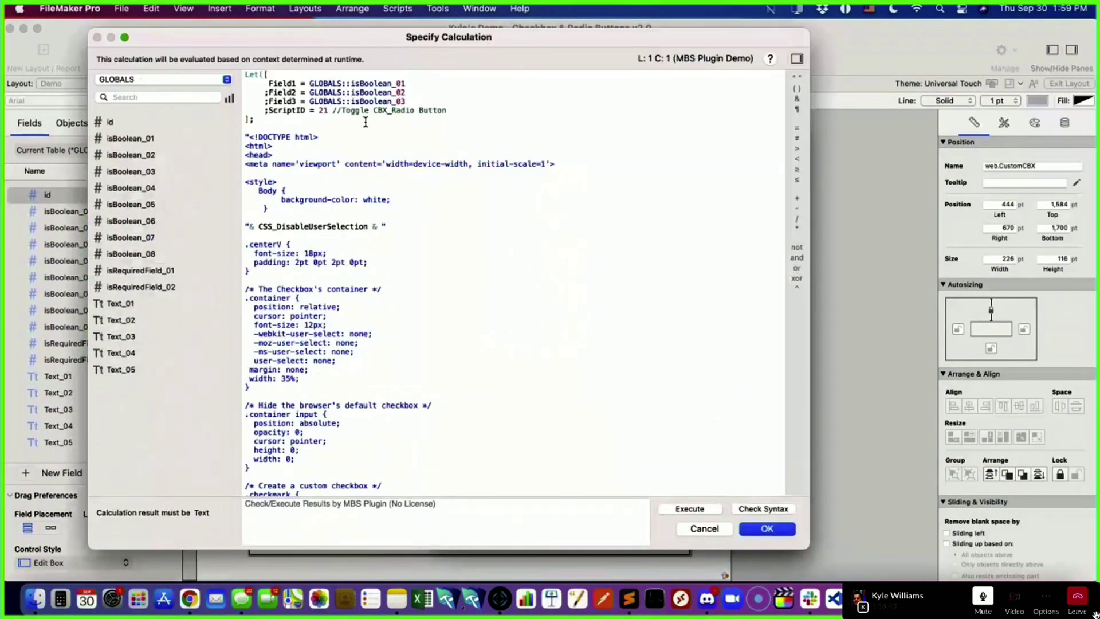
pyautogui.moveTo(419, 98); pyautogui.dragTo(310, 101)
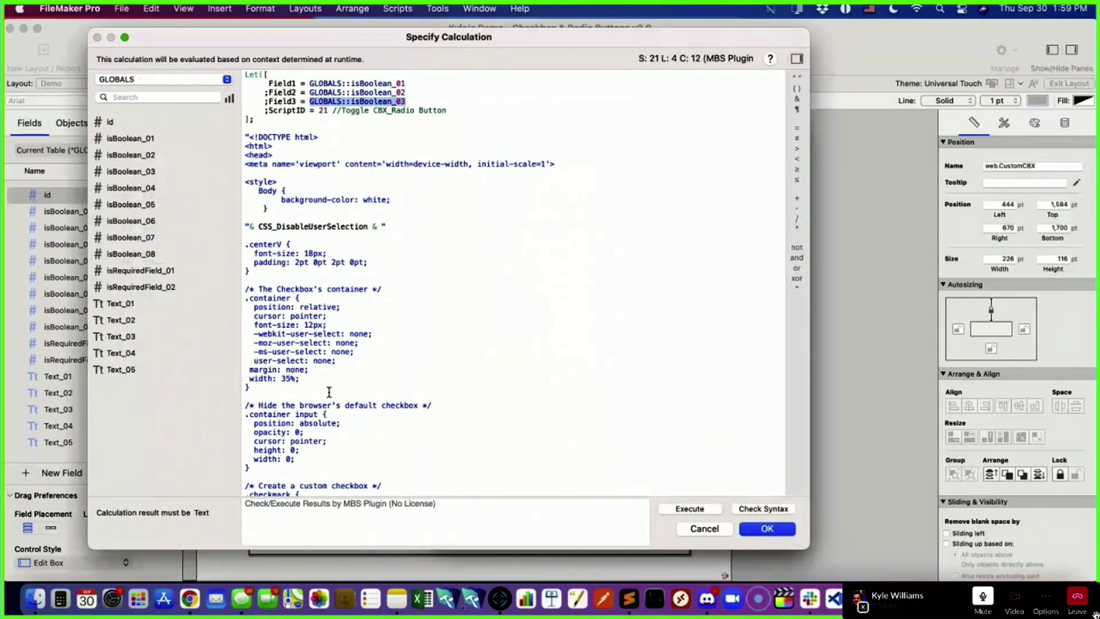
pyautogui.scroll(-20, 396, 442)
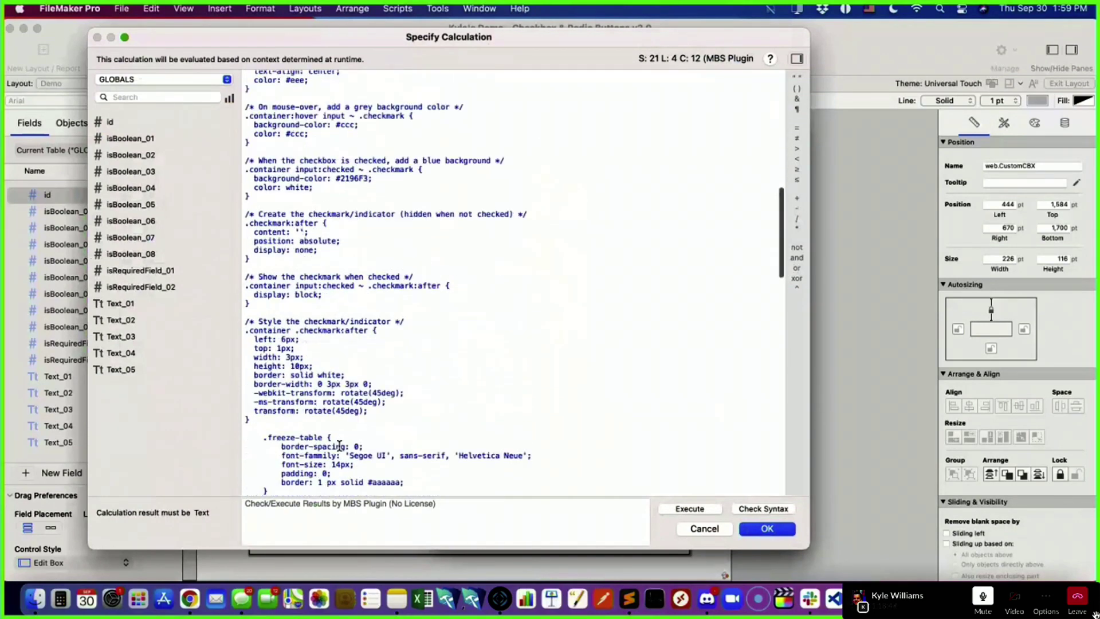
pyautogui.scroll(-15, 348, 455)
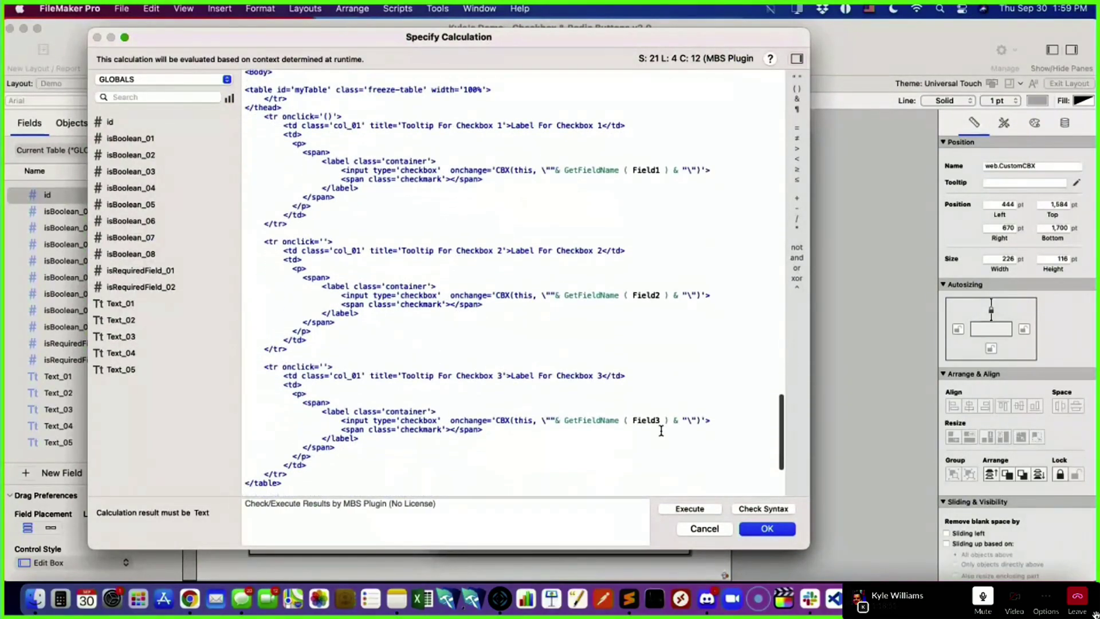
pyautogui.scroll(-5, 649, 422)
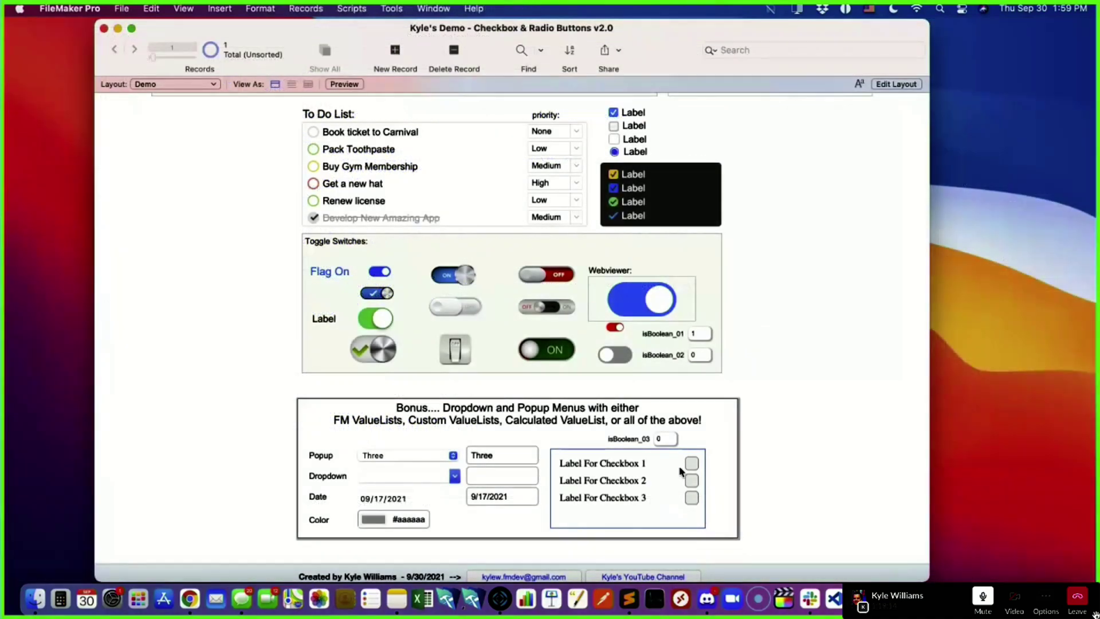
# - Check, uncheck and recheck Label For Checkbox 3, inspecting the isBoolean_03 field to test the link
pyautogui.click(692, 499)
pyautogui.click(671, 439)
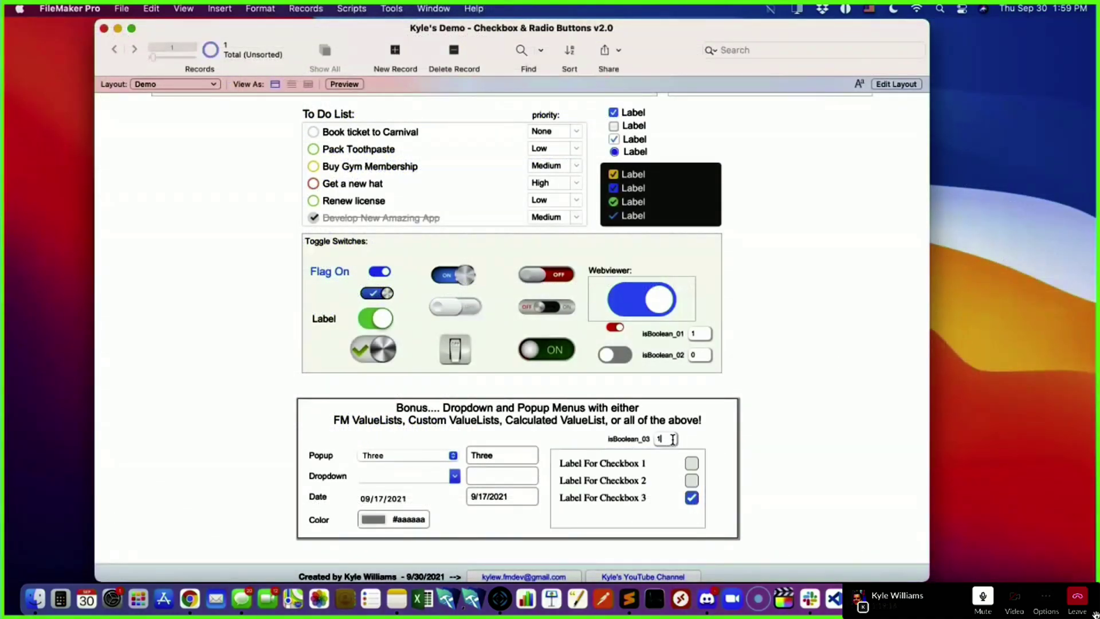
pyautogui.click(727, 442)
pyautogui.click(692, 500)
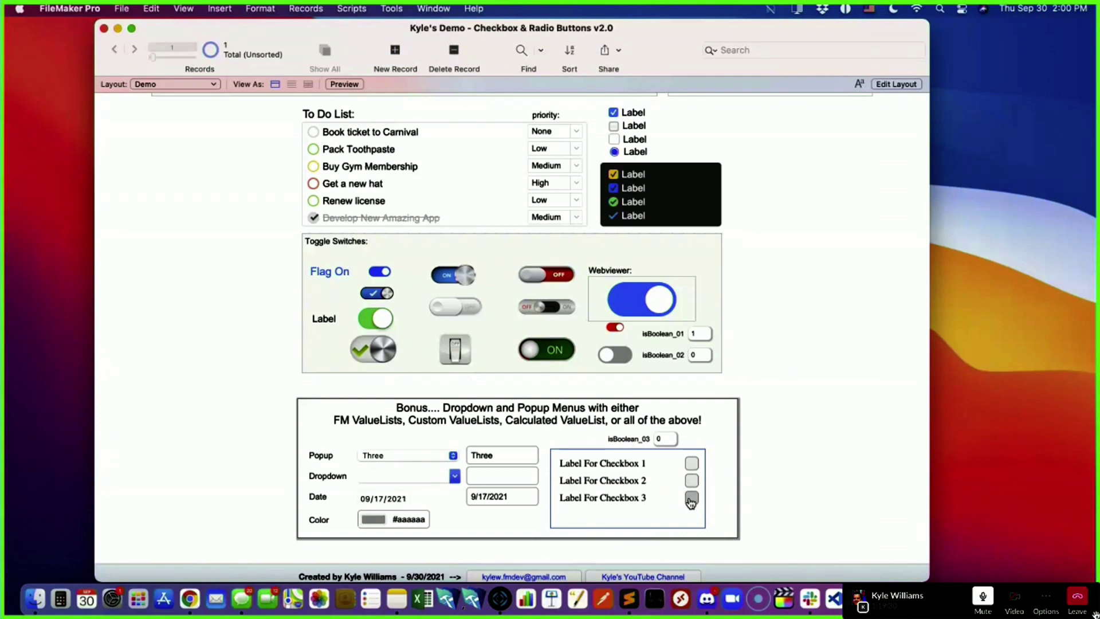
pyautogui.click(692, 499)
pyautogui.click(668, 438)
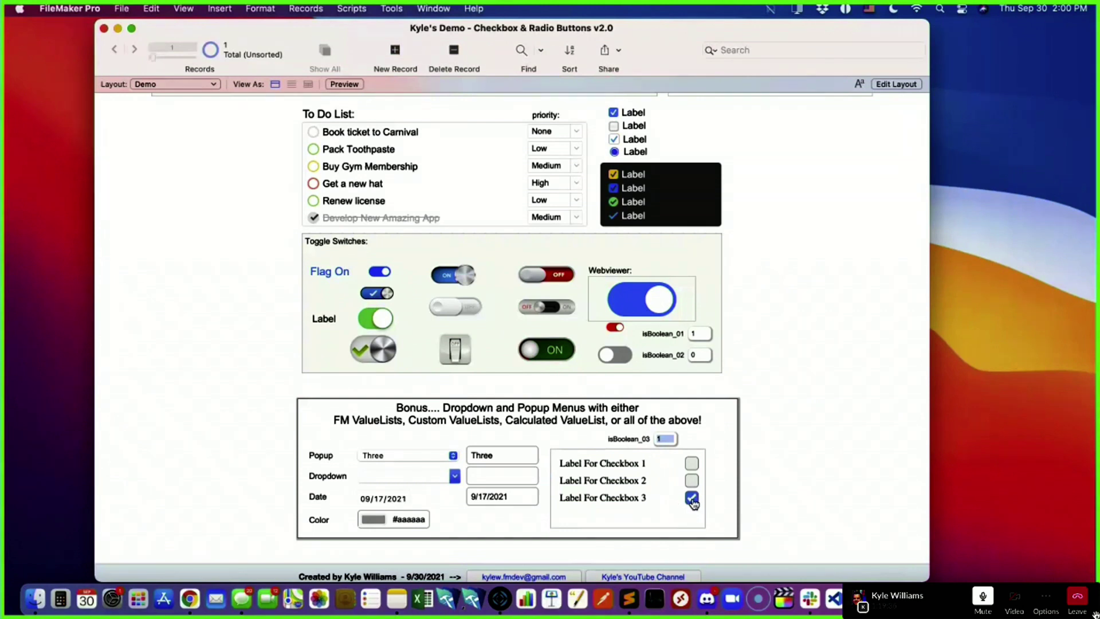
pyautogui.click(774, 444)
# - Narrow, widen and again narrow the window to test how the Days of the Week options reflow
pyautogui.scroll(10, 398, 417)
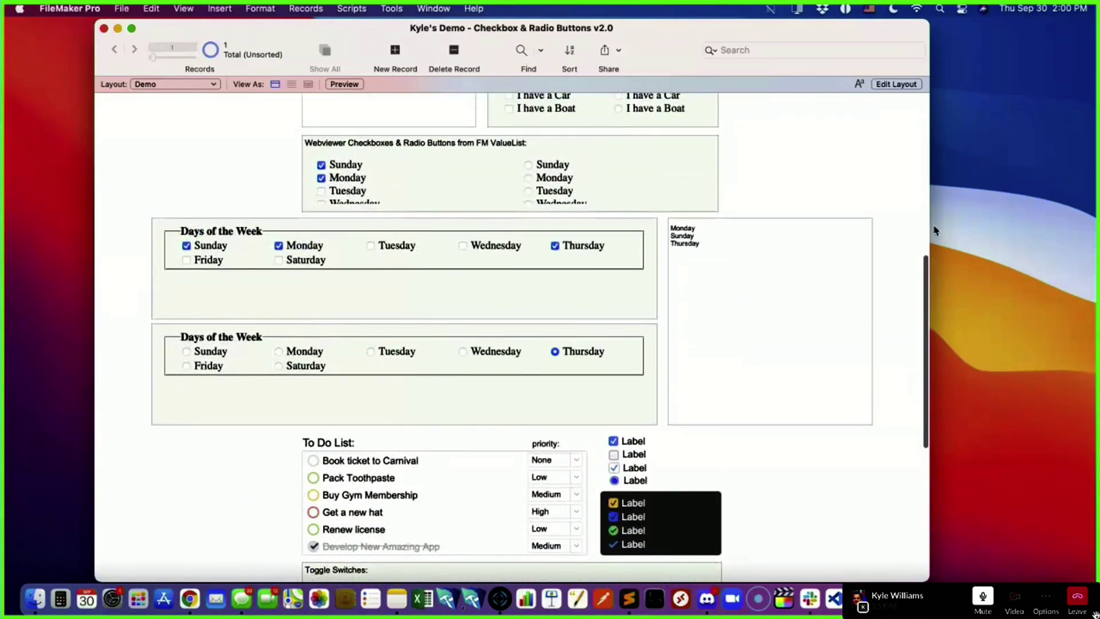
pyautogui.moveTo(929, 232); pyautogui.dragTo(613, 244)
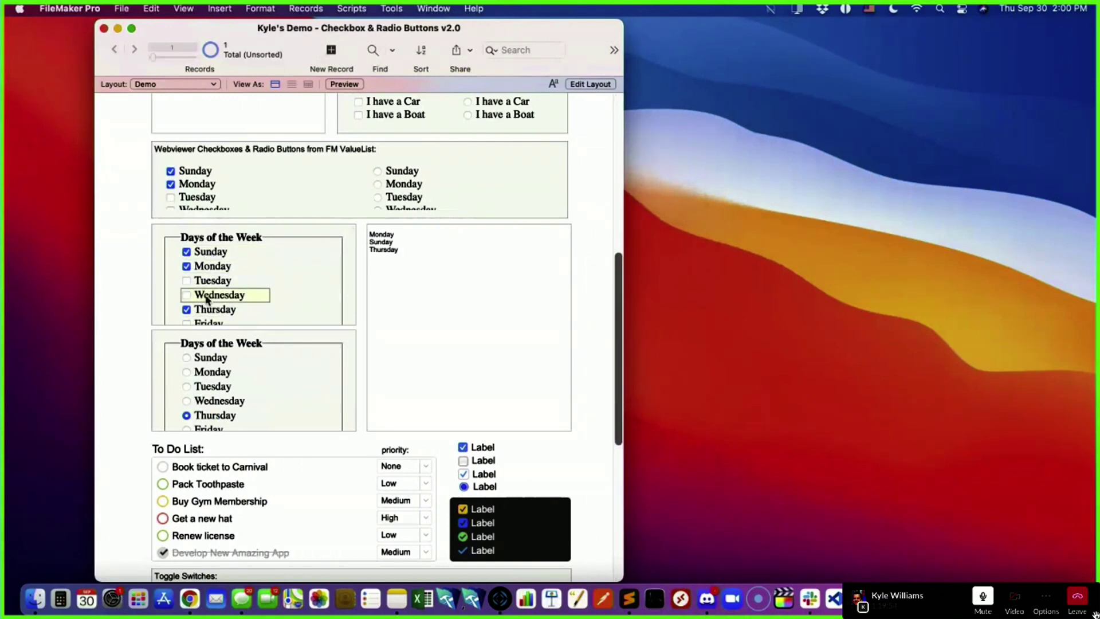
pyautogui.moveTo(624, 197); pyautogui.dragTo(868, 200)
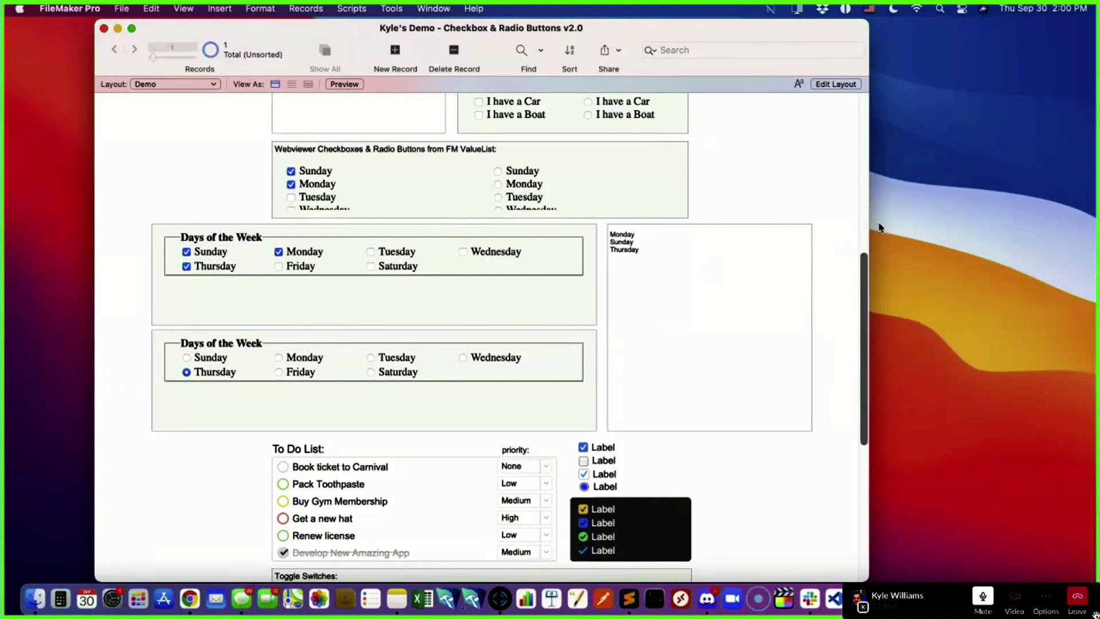
pyautogui.moveTo(863, 217); pyautogui.dragTo(677, 217)
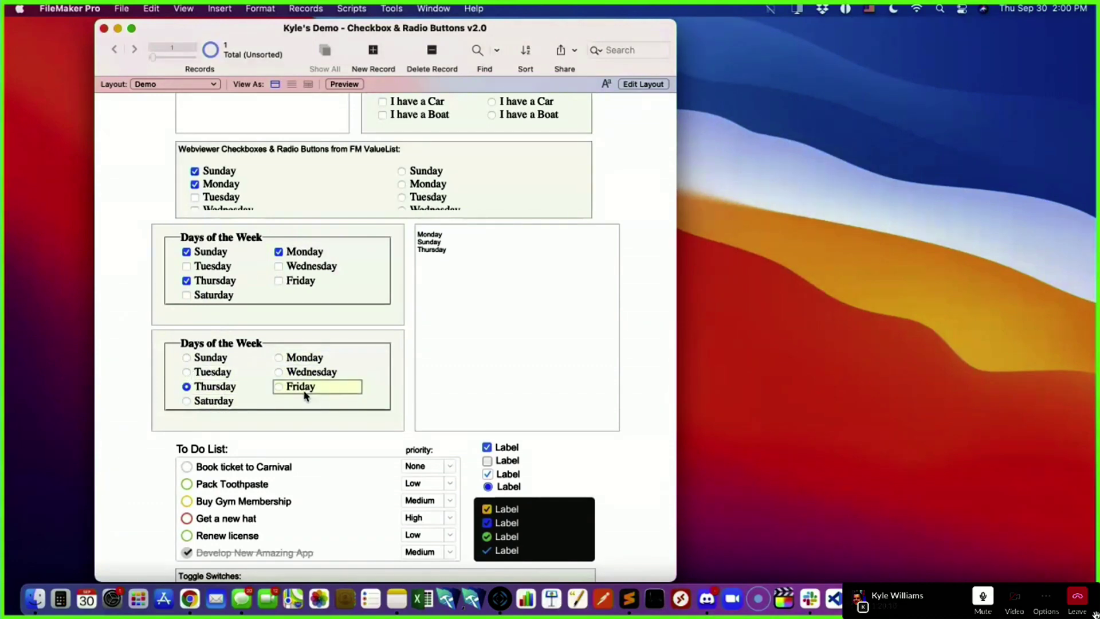
# - Open the Dropdown and Popup value lists in the Bonus section and close them without choosing a value
pyautogui.scroll(-5, 148, 460)
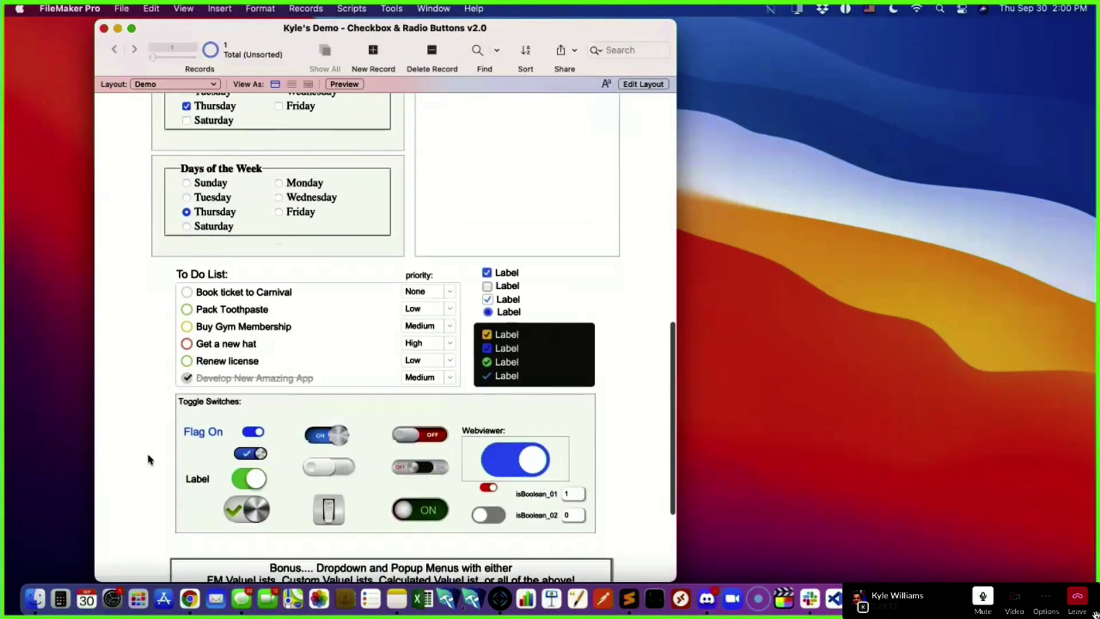
pyautogui.scroll(-5, 148, 459)
pyautogui.click(313, 470)
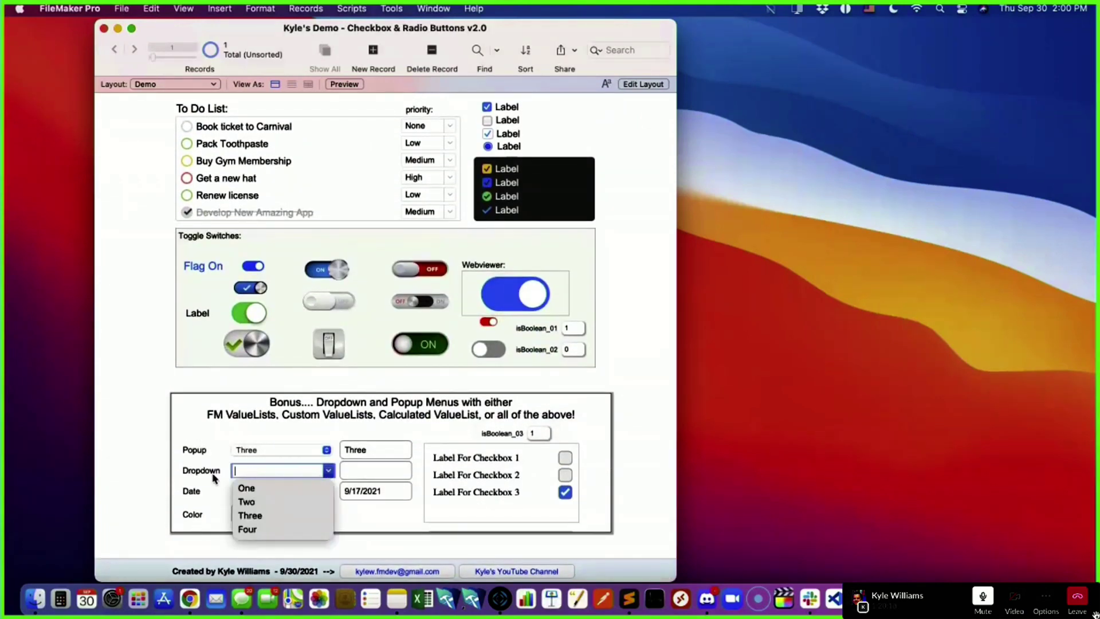
pyautogui.click(297, 453)
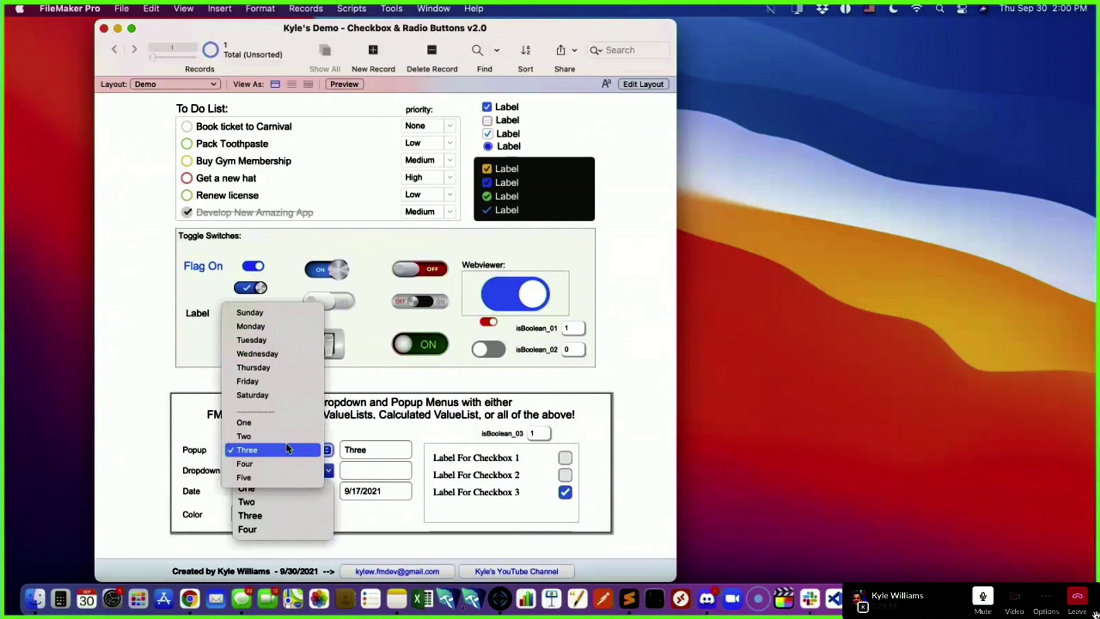
pyautogui.click(188, 469)
pyautogui.click(267, 471)
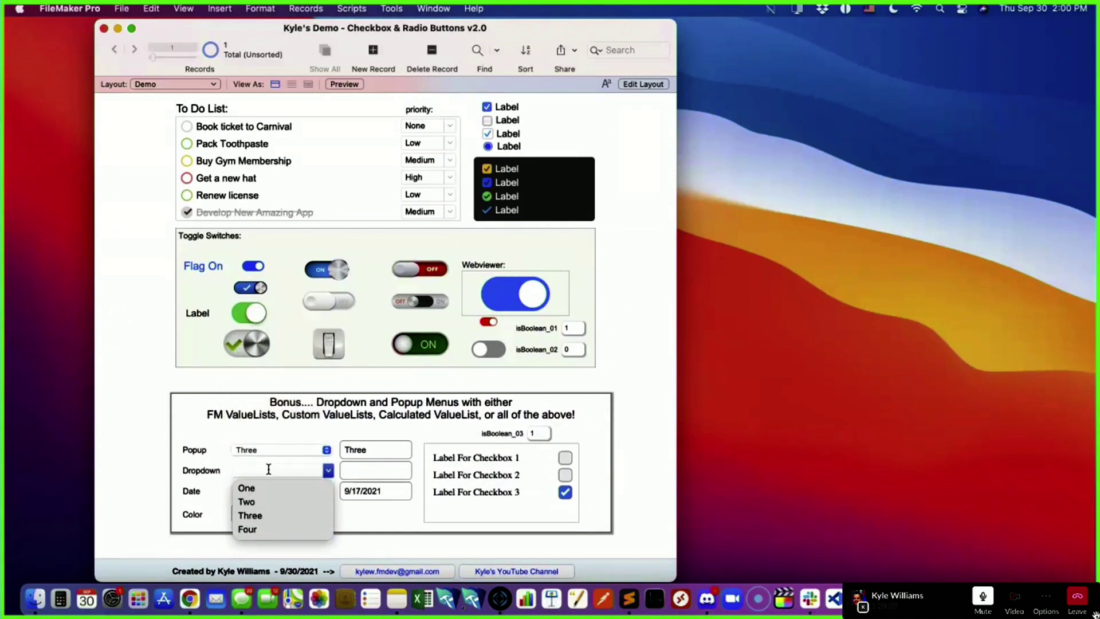
pyautogui.click(280, 470)
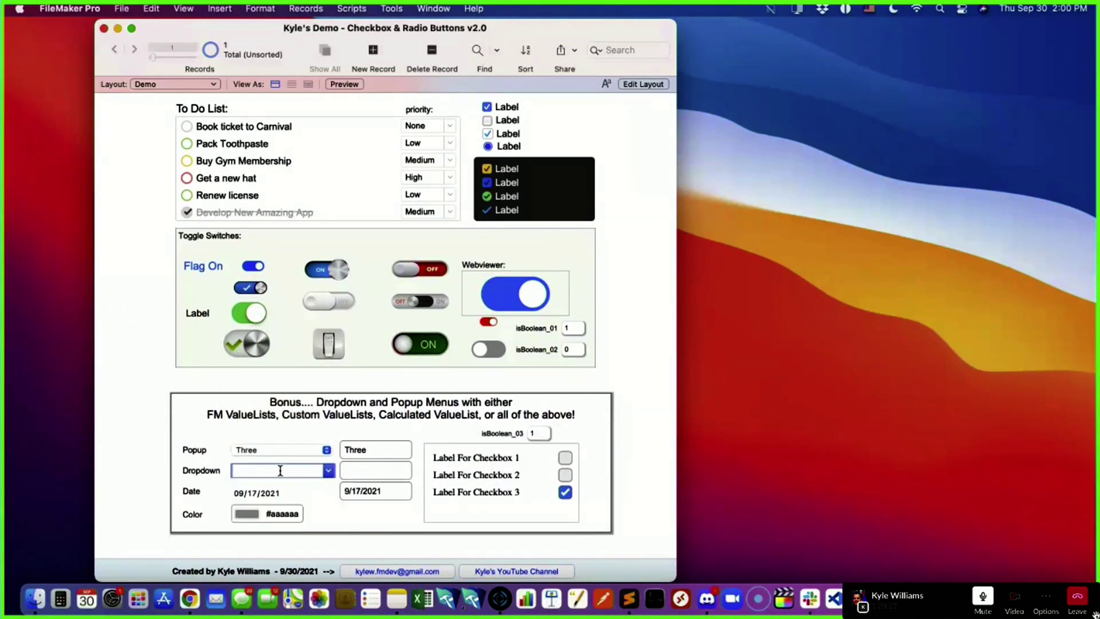
pyautogui.click(202, 473)
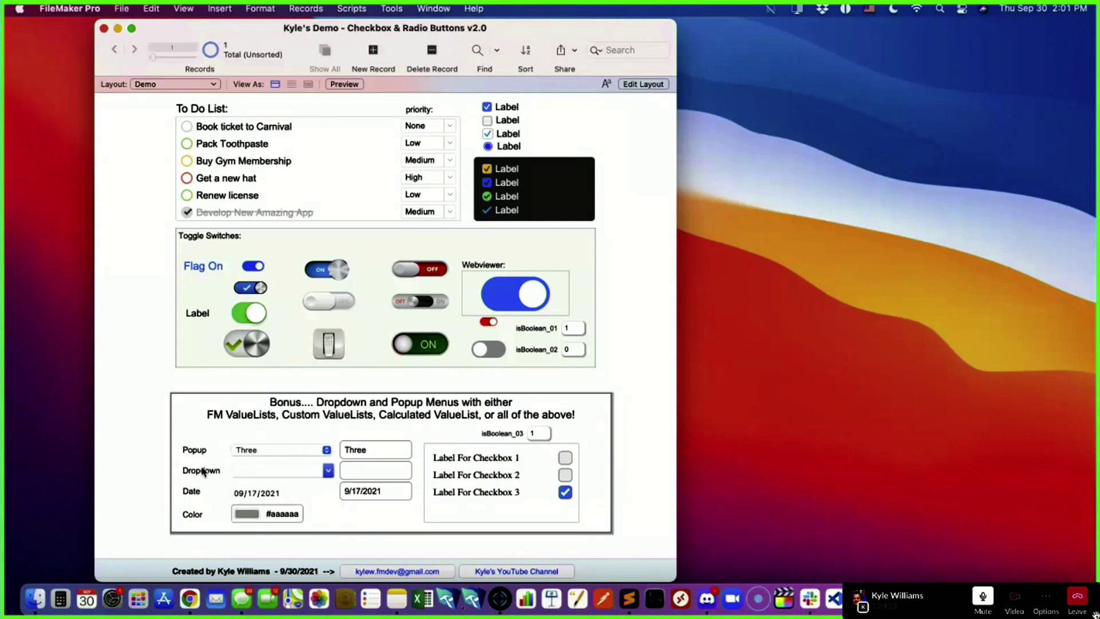
# - Choose Two in the Dropdown field, reopen its list to test the filtering, and clear the field again
pyautogui.click(264, 471)
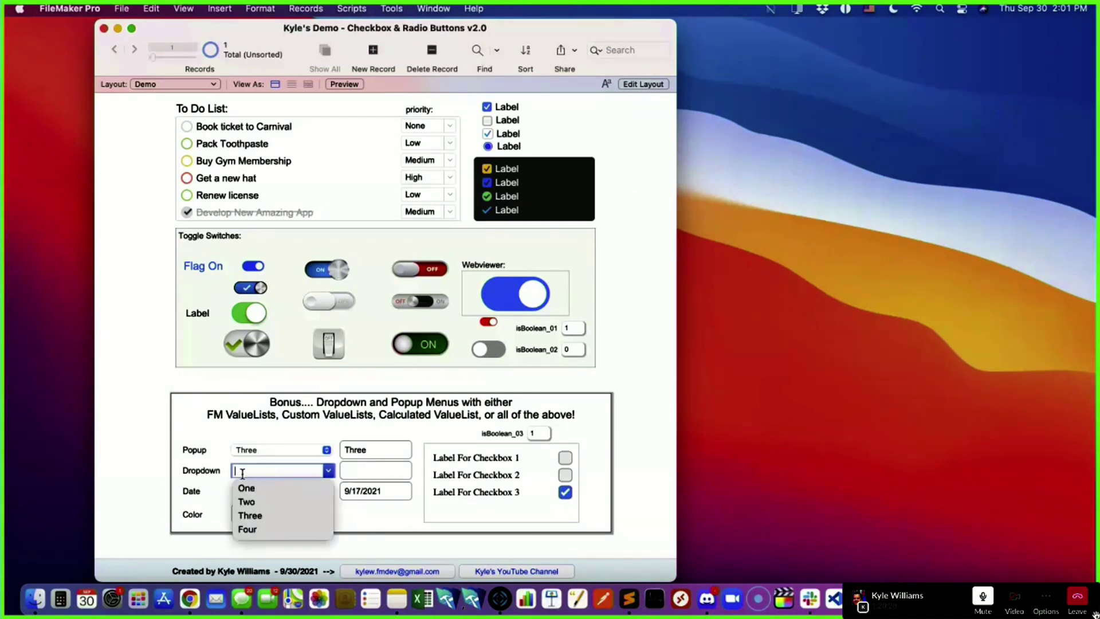
pyautogui.click(268, 502)
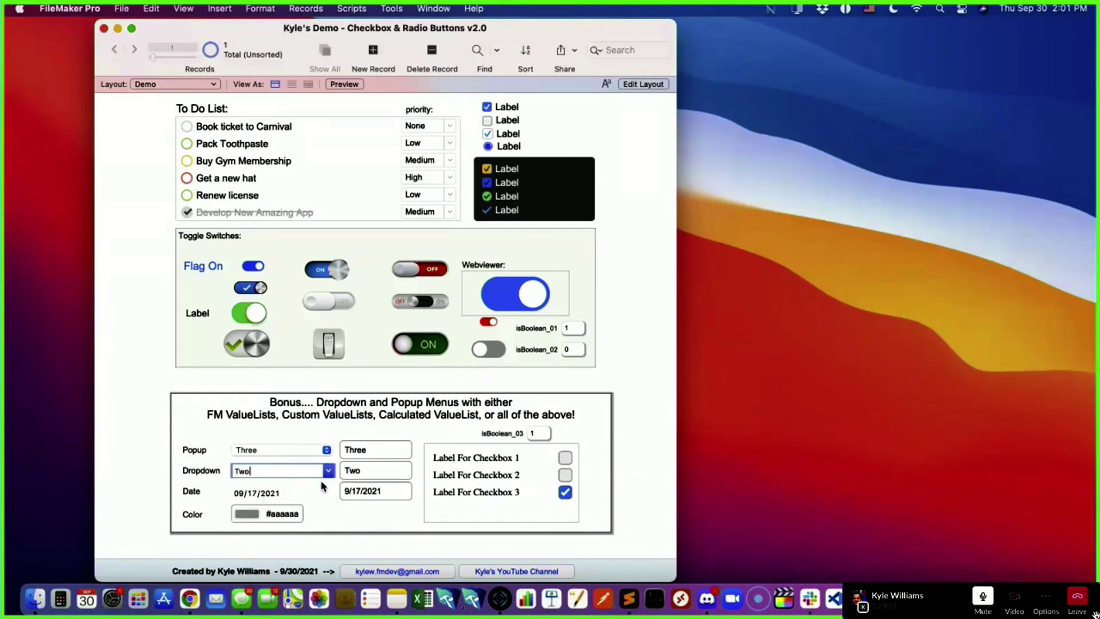
pyautogui.click(327, 471)
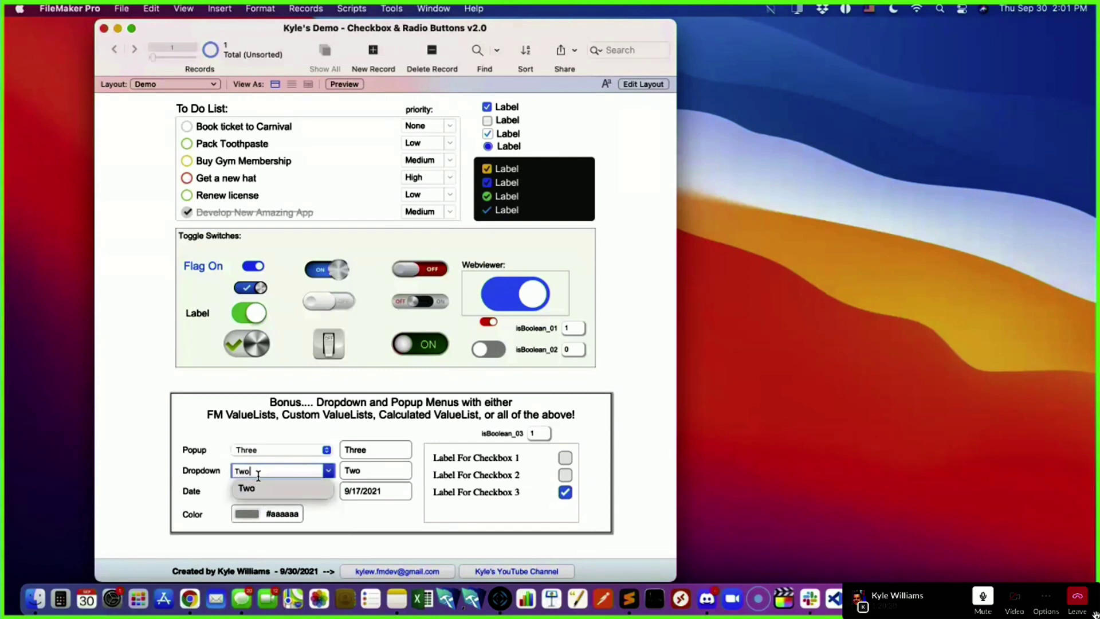
pyautogui.click(256, 487)
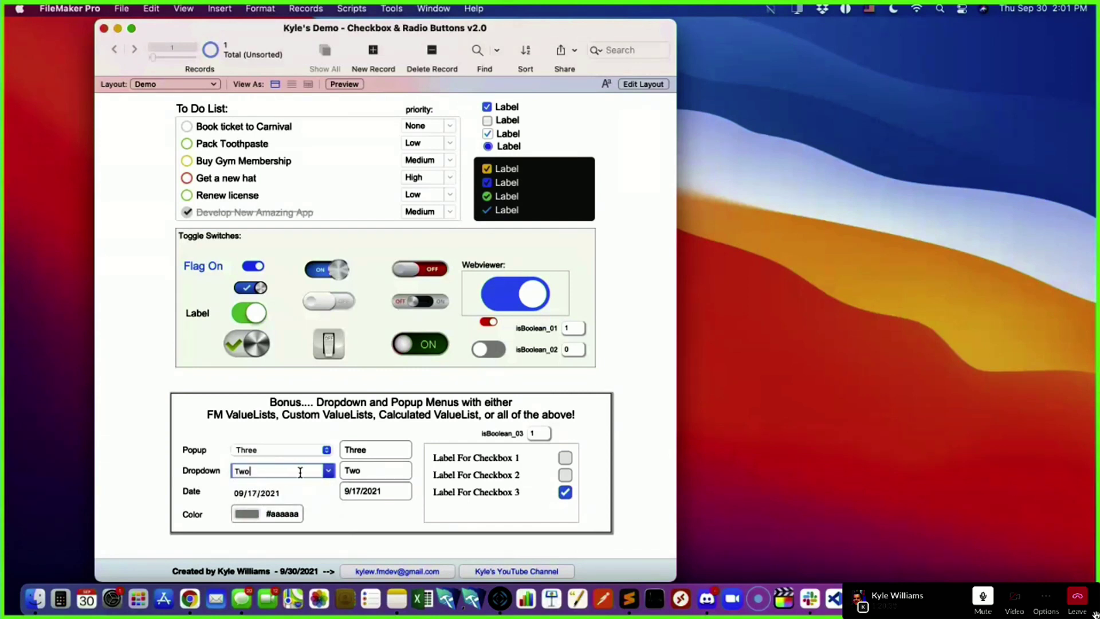
pyautogui.moveTo(266, 471); pyautogui.dragTo(209, 465)
pyautogui.press('BackSpace')
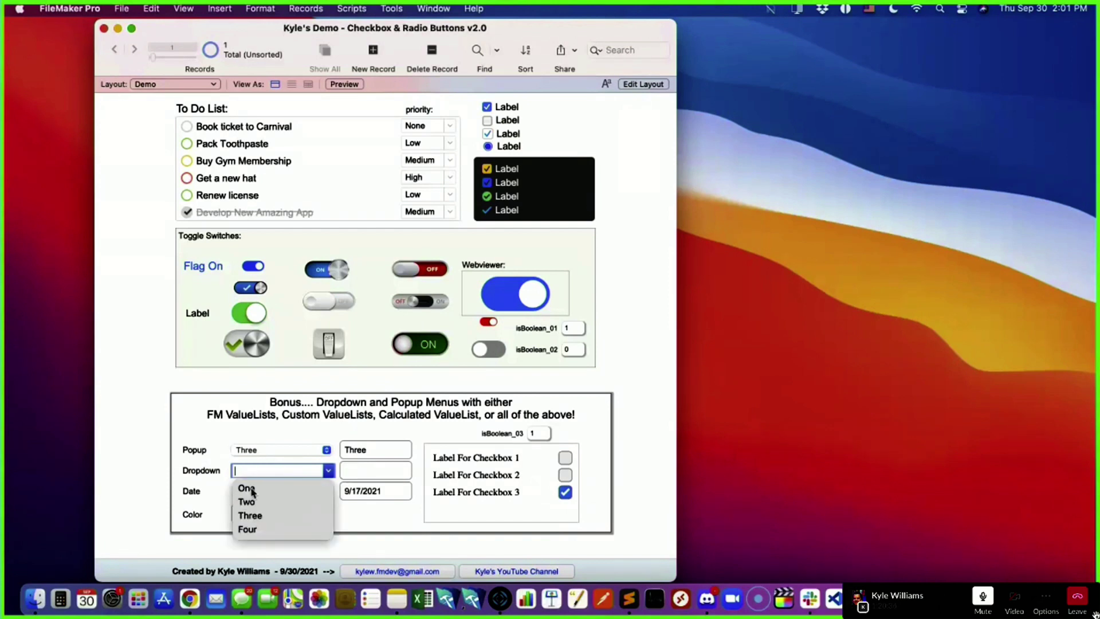
pyautogui.click(252, 472)
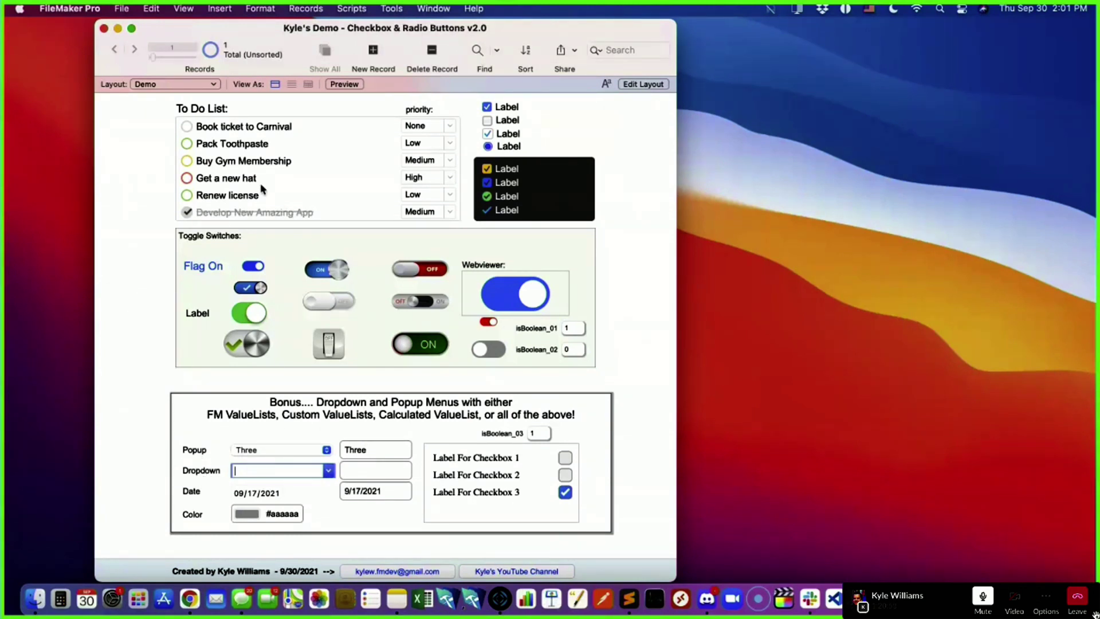
# - Switch off the small red toggle beside isBoolean_01 and move the demo window toward the middle of the screen
pyautogui.click(487, 322)
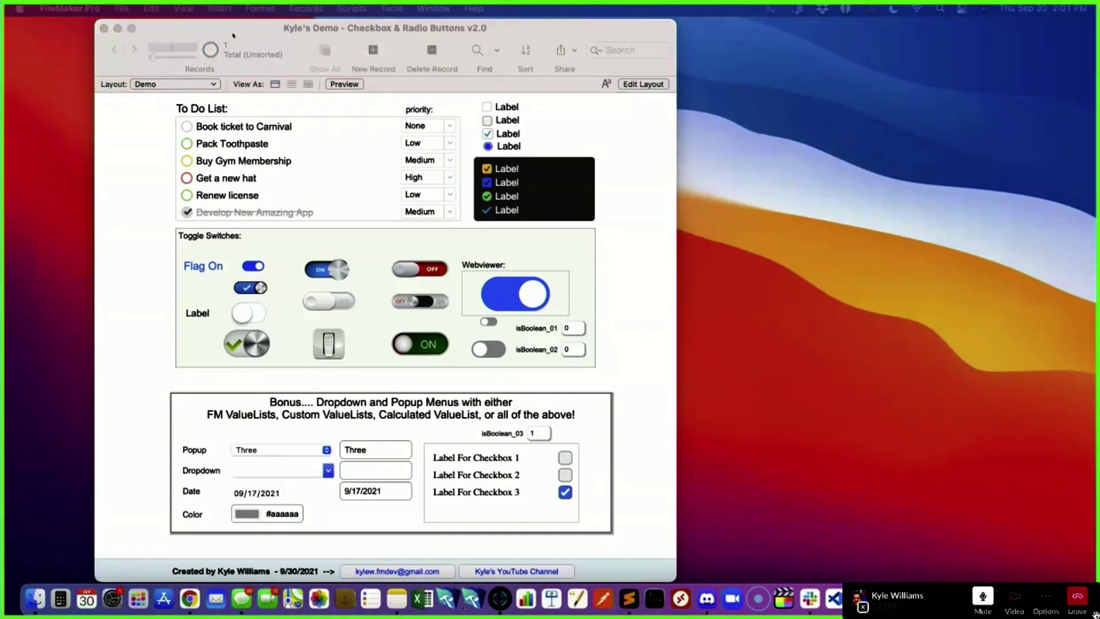
pyautogui.moveTo(233, 36); pyautogui.dragTo(377, 35)
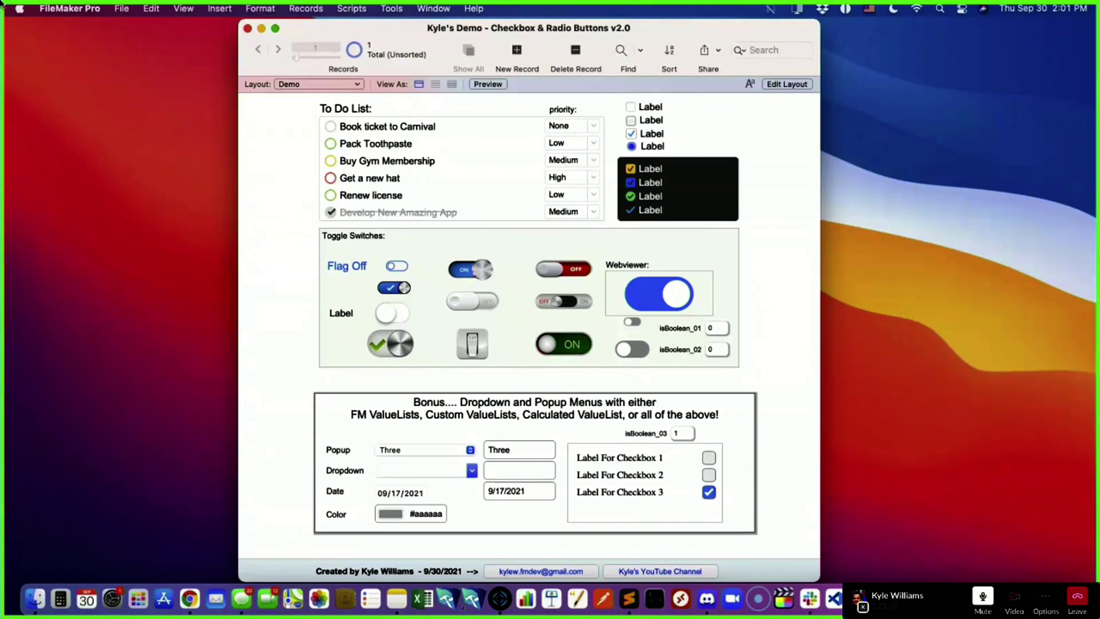
# - Take the Slack call out of full screen and reposition its window beside the Discord chat
pyautogui.moveTo(3, 5)
pyautogui.click(30, 22)
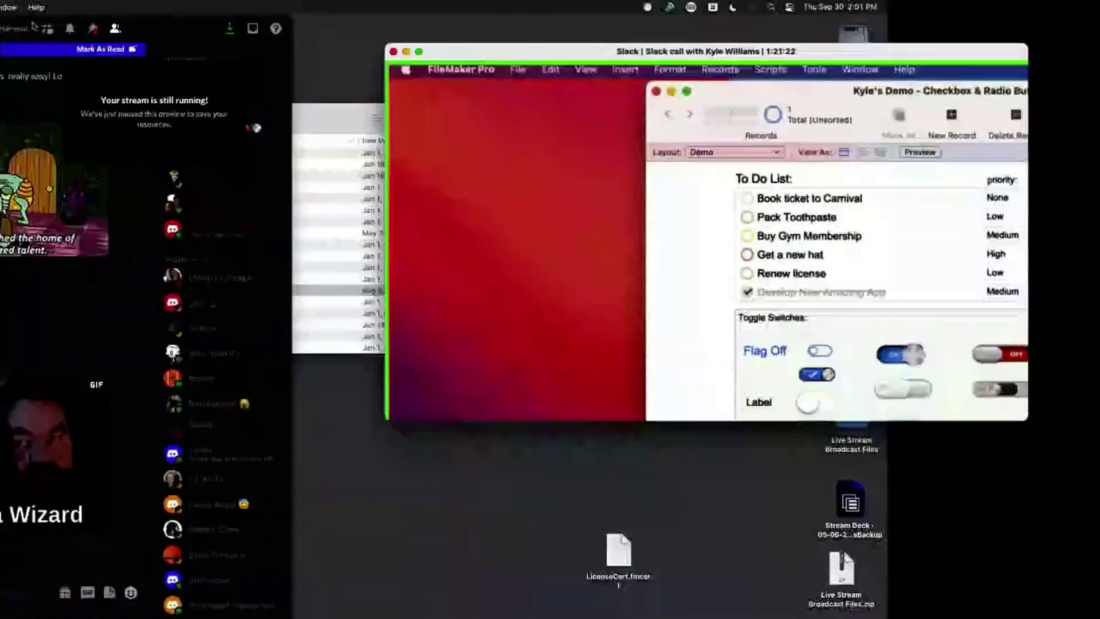
pyautogui.moveTo(644, 57); pyautogui.dragTo(514, 28)
pyautogui.click(262, 329)
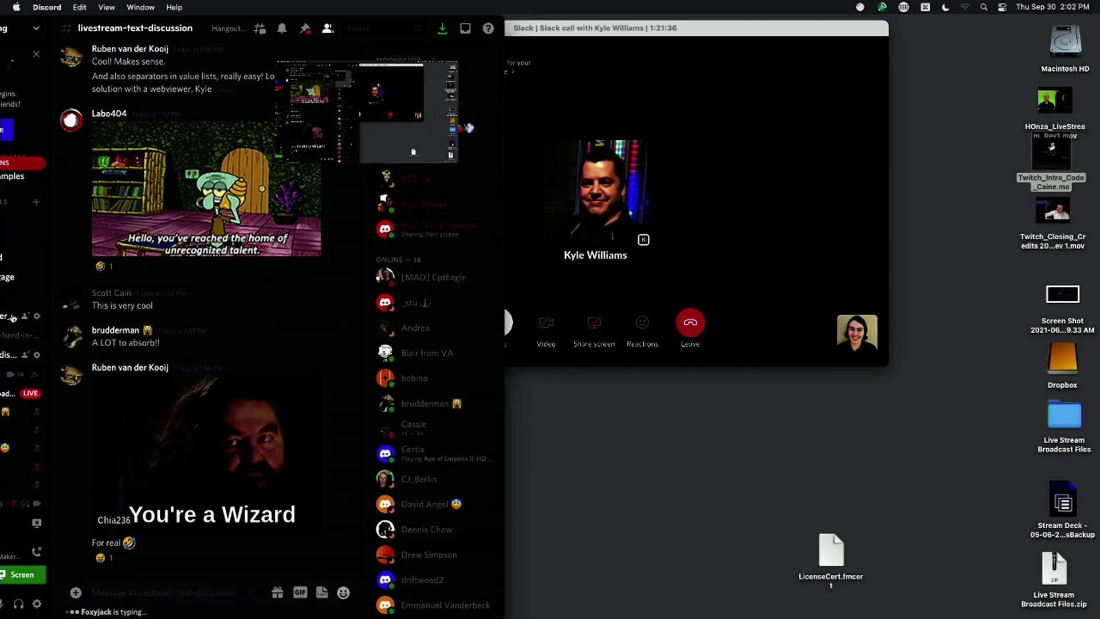
# - Open Twitch_Closing_Credits 2021 rev 1.mov from the desktop in QuickTime Player and play it full screen
pyautogui.moveTo(3, 155)
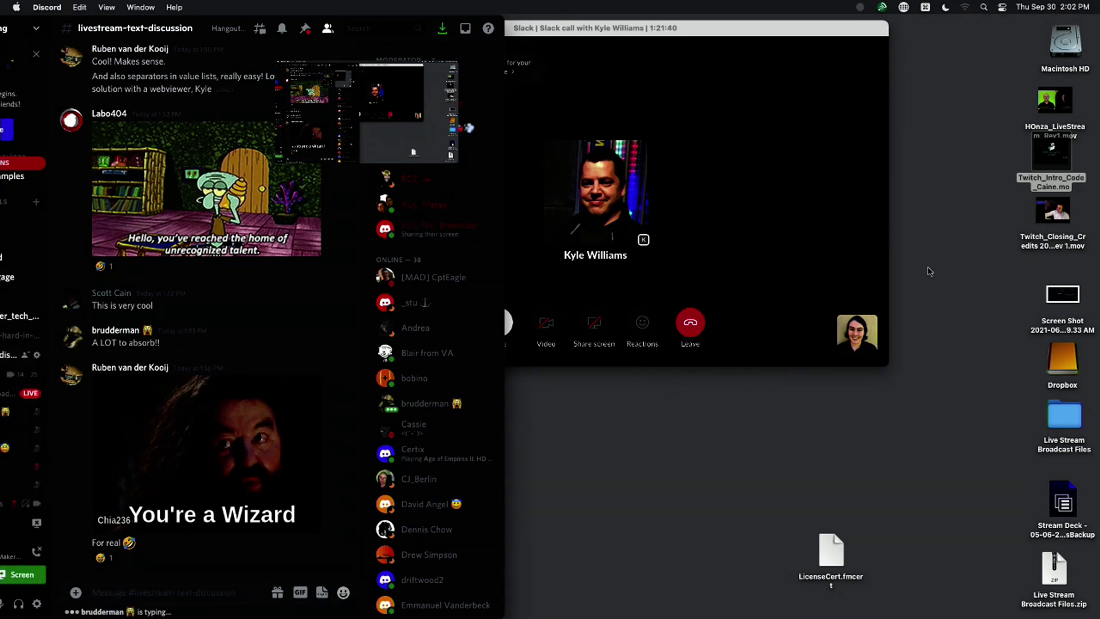
pyautogui.doubleClick(1054, 212)
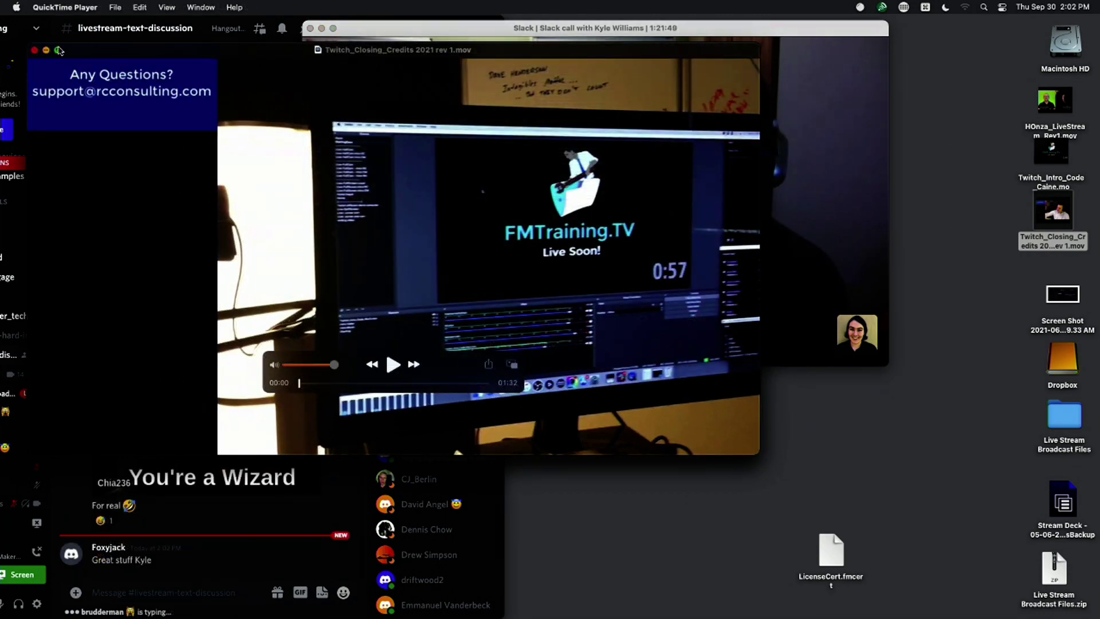
pyautogui.click(58, 50)
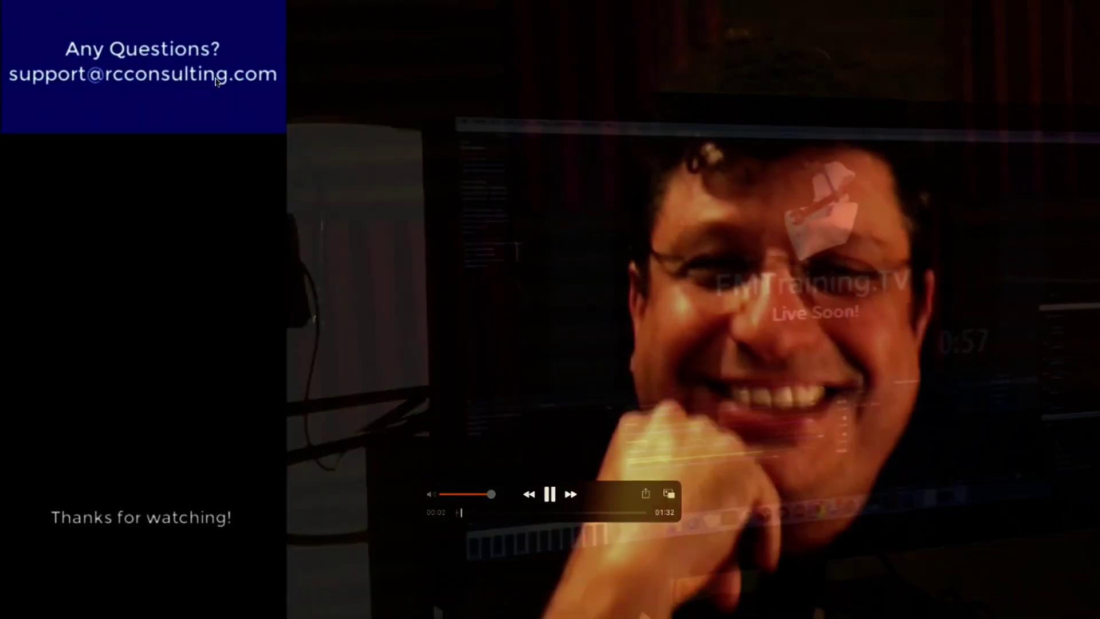